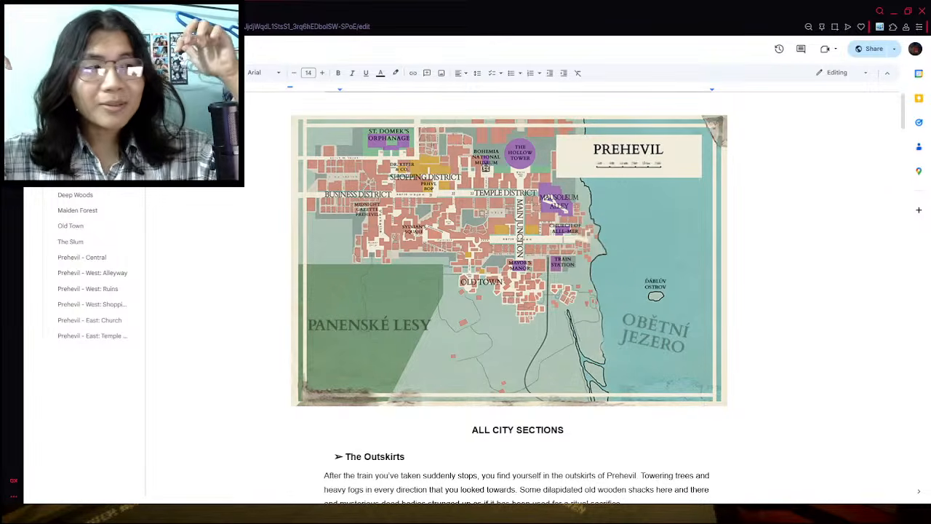
- Read through the Prehevil locations document, from the city map and The Outskirts down to Prehevil - East: Temple Districts
{"action": "scroll", "coordinate": [509, 291], "scroll_direction": "down", "scroll_amount": 6}
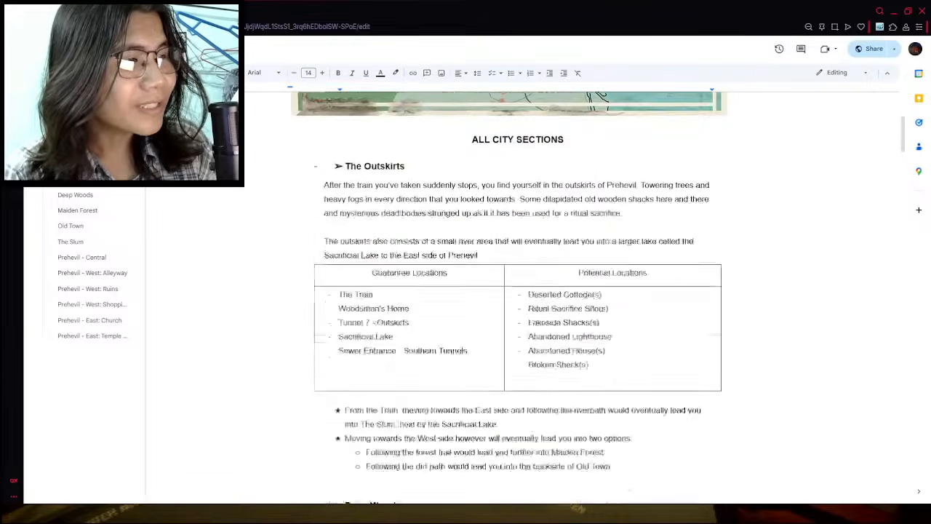
{"action": "scroll", "coordinate": [509, 291], "scroll_direction": "up", "scroll_amount": 3}
{"action": "scroll", "coordinate": [509, 291], "scroll_direction": "up", "scroll_amount": 3}
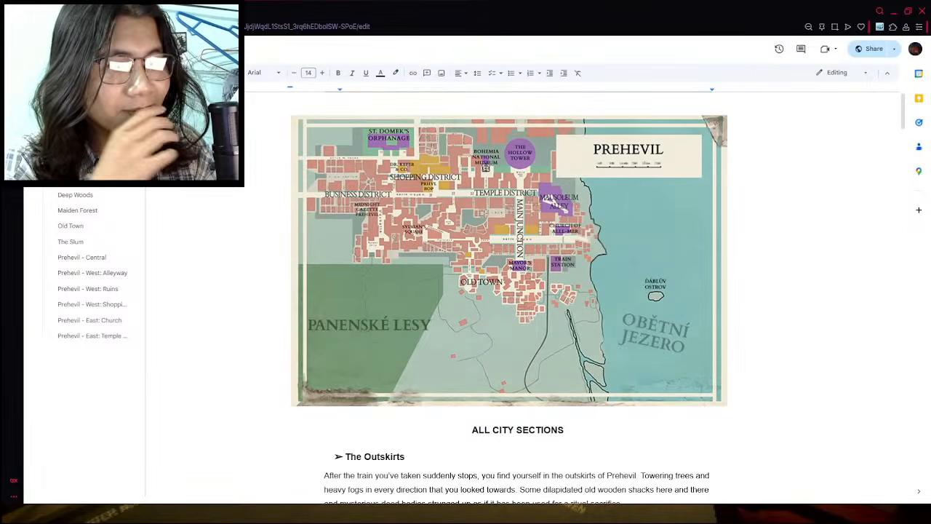
{"action": "scroll", "coordinate": [382, 472], "scroll_direction": "down", "scroll_amount": 3}
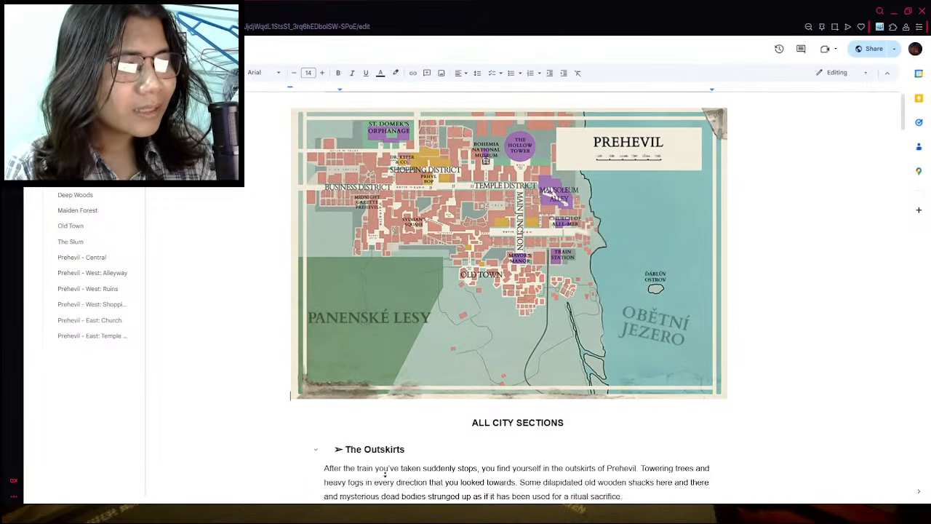
{"action": "scroll", "coordinate": [371, 488], "scroll_direction": "down", "scroll_amount": 9}
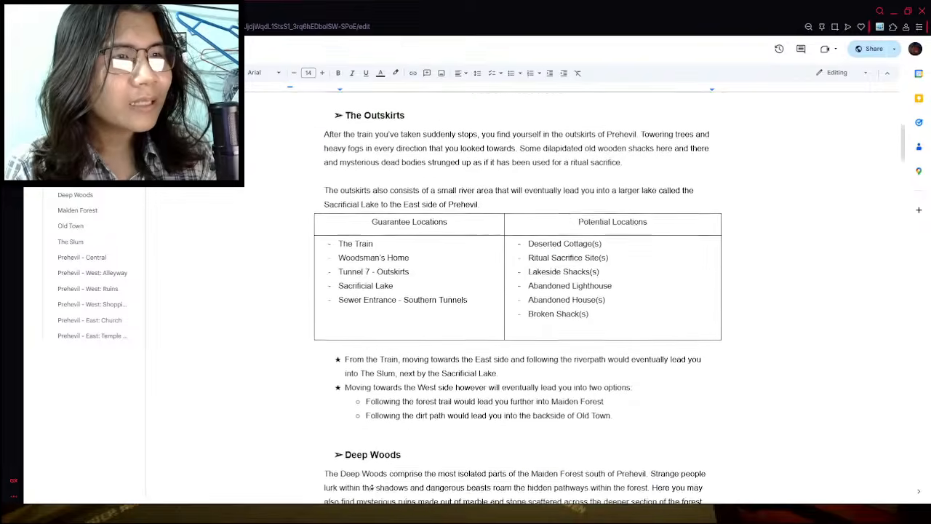
{"action": "scroll", "coordinate": [371, 478], "scroll_direction": "down", "scroll_amount": 5}
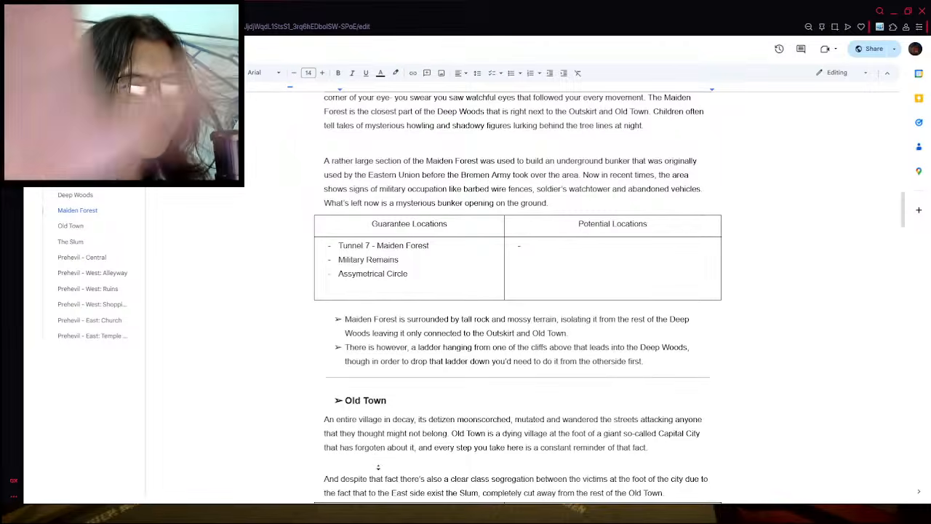
{"action": "scroll", "coordinate": [378, 467], "scroll_direction": "down", "scroll_amount": 2}
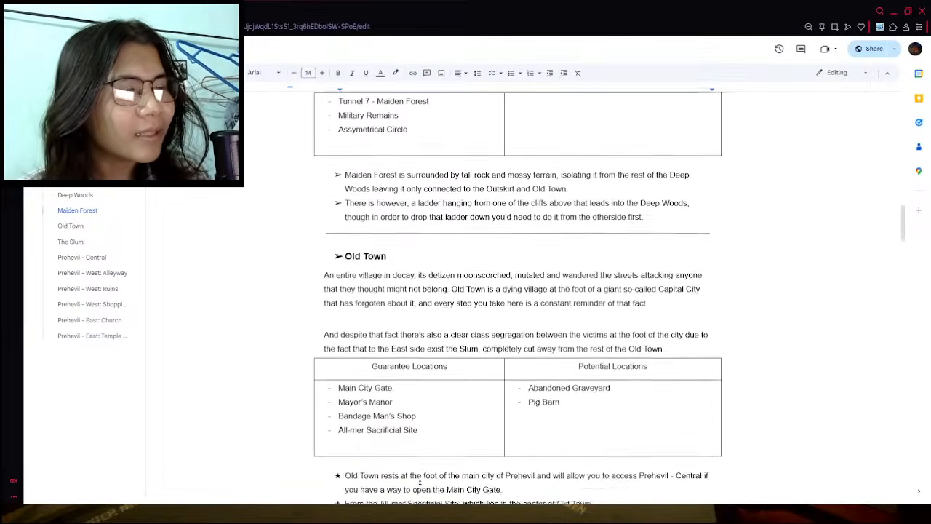
{"action": "scroll", "coordinate": [419, 481], "scroll_direction": "down", "scroll_amount": 4}
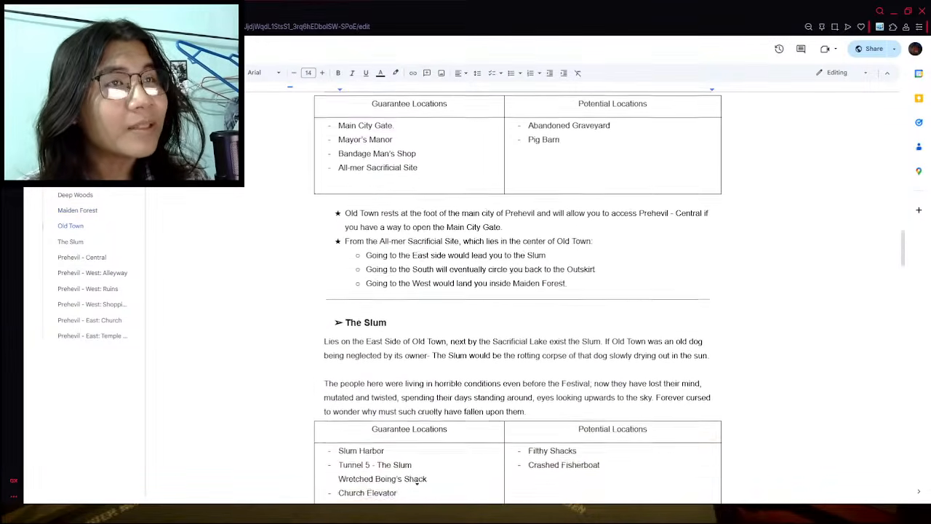
{"action": "scroll", "coordinate": [417, 486], "scroll_direction": "down", "scroll_amount": 10}
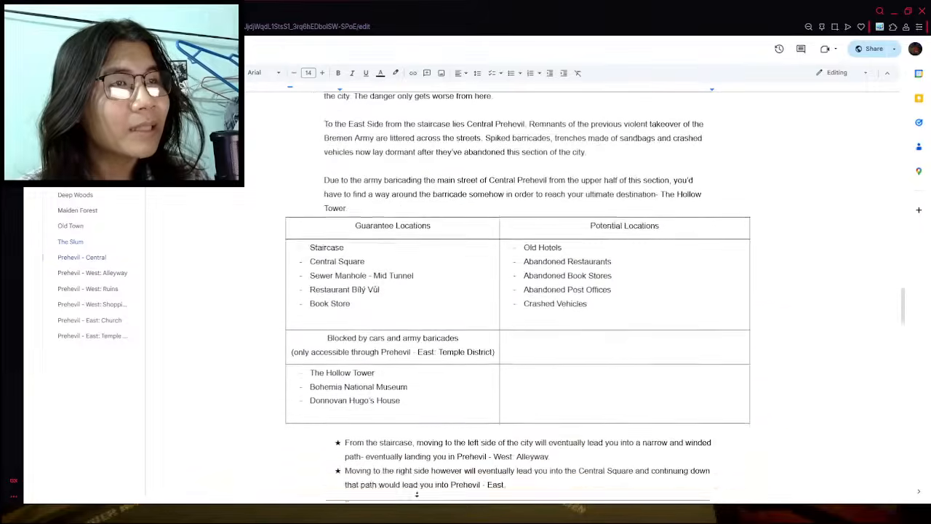
{"action": "scroll", "coordinate": [417, 494], "scroll_direction": "down", "scroll_amount": 12}
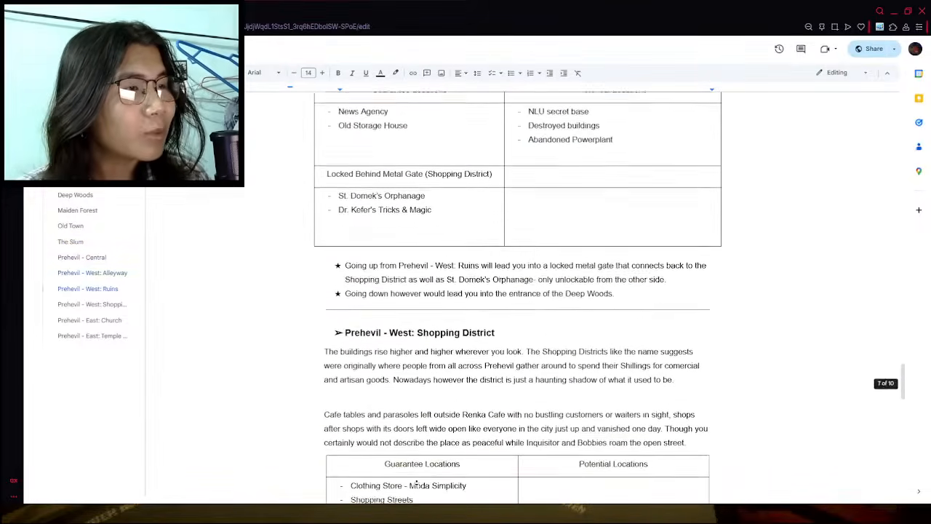
{"action": "scroll", "coordinate": [416, 484], "scroll_direction": "down", "scroll_amount": 14}
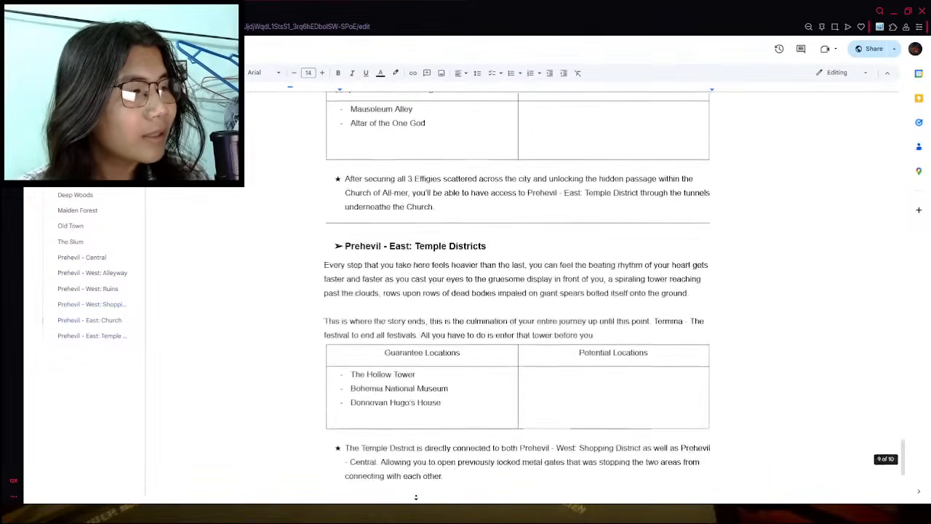
{"action": "scroll", "coordinate": [416, 497], "scroll_direction": "down", "scroll_amount": 4}
{"action": "scroll", "coordinate": [422, 451], "scroll_direction": "up", "scroll_amount": 3}
{"action": "scroll", "coordinate": [407, 469], "scroll_direction": "down", "scroll_amount": 1}
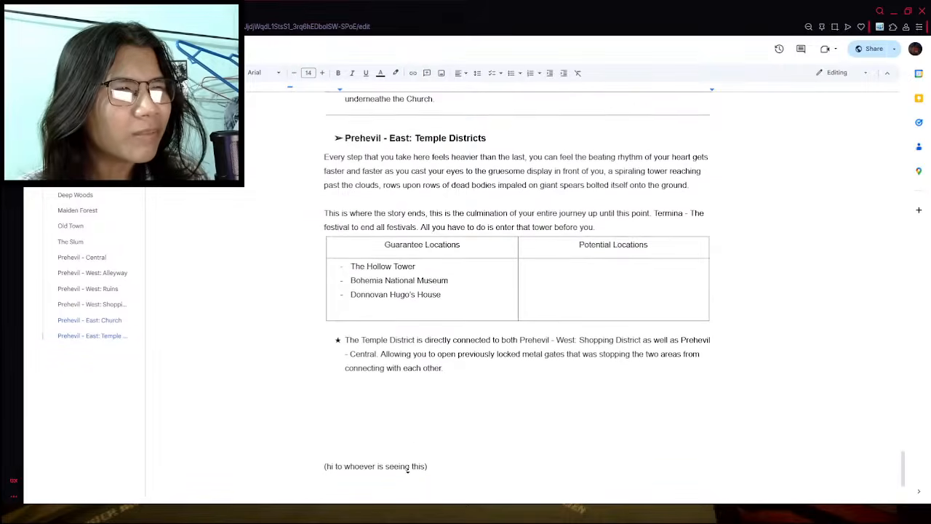
{"action": "scroll", "coordinate": [415, 462], "scroll_direction": "down", "scroll_amount": 1}
{"action": "scroll", "coordinate": [436, 432], "scroll_direction": "up", "scroll_amount": 1}
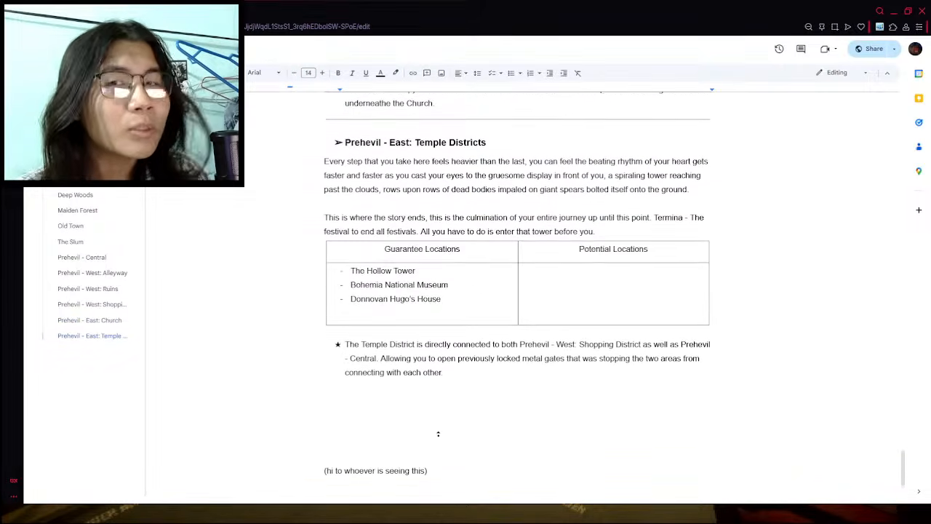
{"action": "scroll", "coordinate": [438, 435], "scroll_direction": "up", "scroll_amount": 1}
{"action": "scroll", "coordinate": [432, 461], "scroll_direction": "down", "scroll_amount": 1}
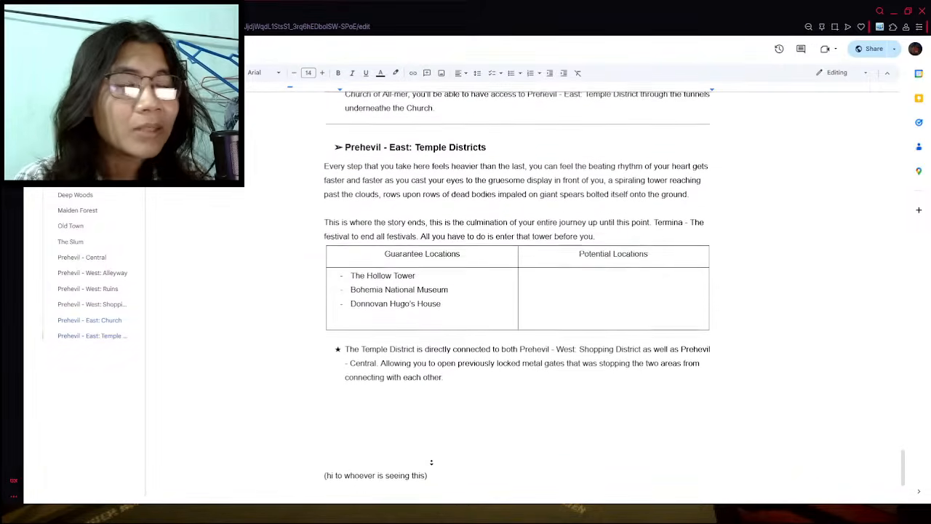
{"action": "middle_click", "coordinate": [449, 447]}
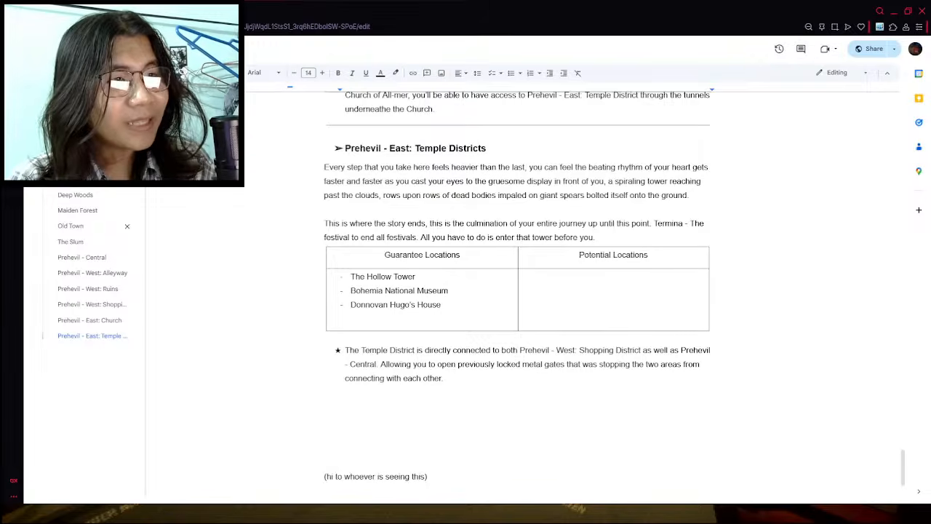
- Go back to The Outskirts section and review the guaranteed and potential locations of each city section through Prehevil - East: Church
{"action": "left_click", "coordinate": [77, 180]}
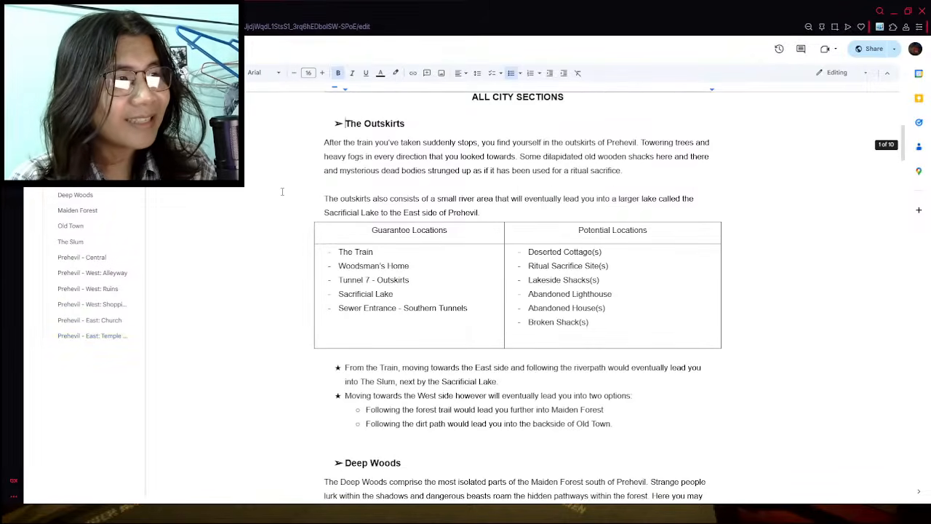
{"action": "scroll", "coordinate": [282, 196], "scroll_direction": "up", "scroll_amount": 3}
{"action": "scroll", "coordinate": [283, 196], "scroll_direction": "down", "scroll_amount": 15}
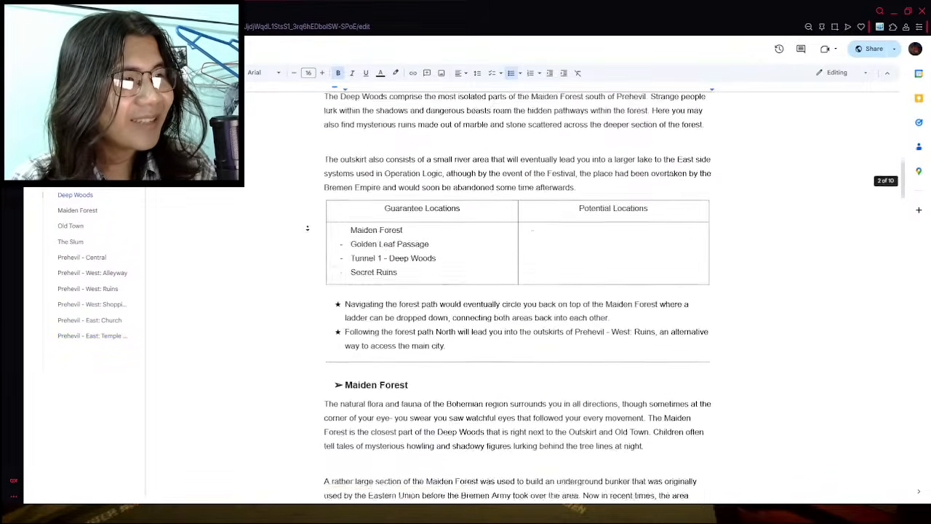
{"action": "scroll", "coordinate": [307, 211], "scroll_direction": "down", "scroll_amount": 5}
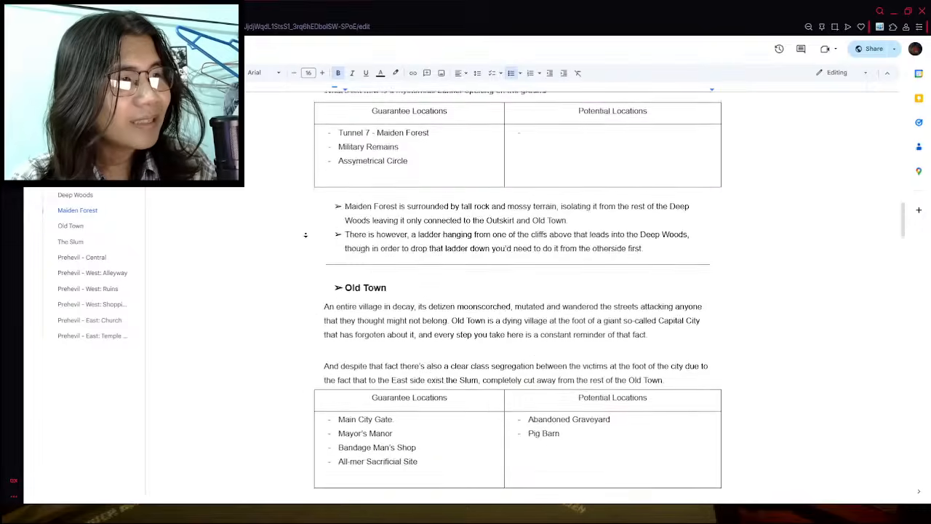
{"action": "scroll", "coordinate": [306, 241], "scroll_direction": "down", "scroll_amount": 5}
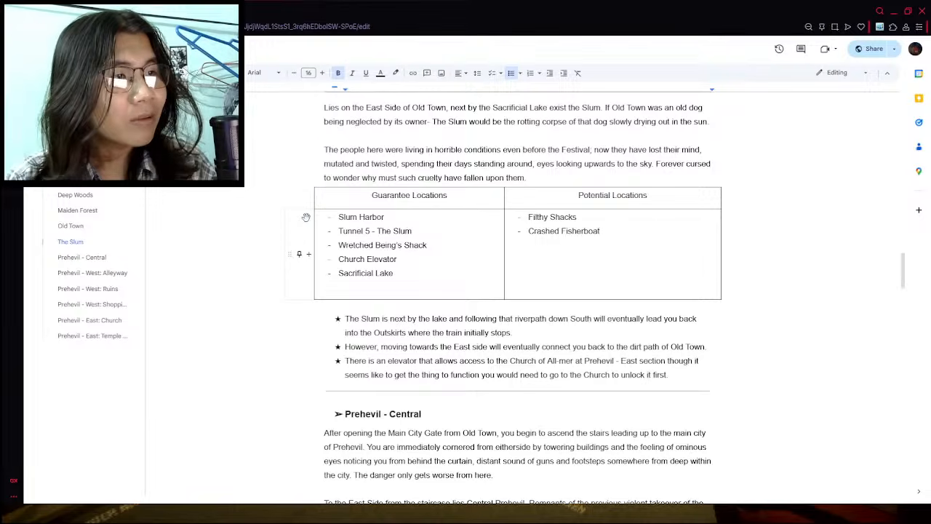
{"action": "scroll", "coordinate": [405, 311], "scroll_direction": "down", "scroll_amount": 3}
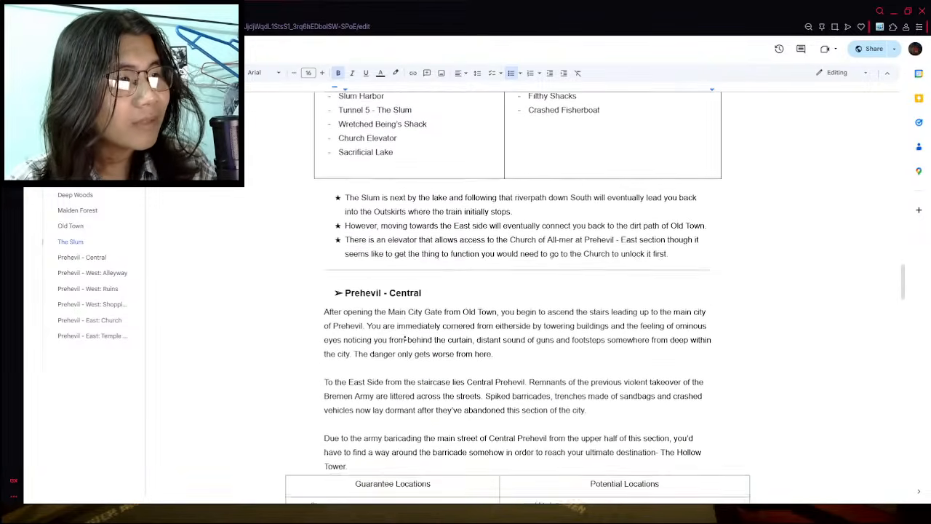
{"action": "scroll", "coordinate": [389, 347], "scroll_direction": "down", "scroll_amount": 4}
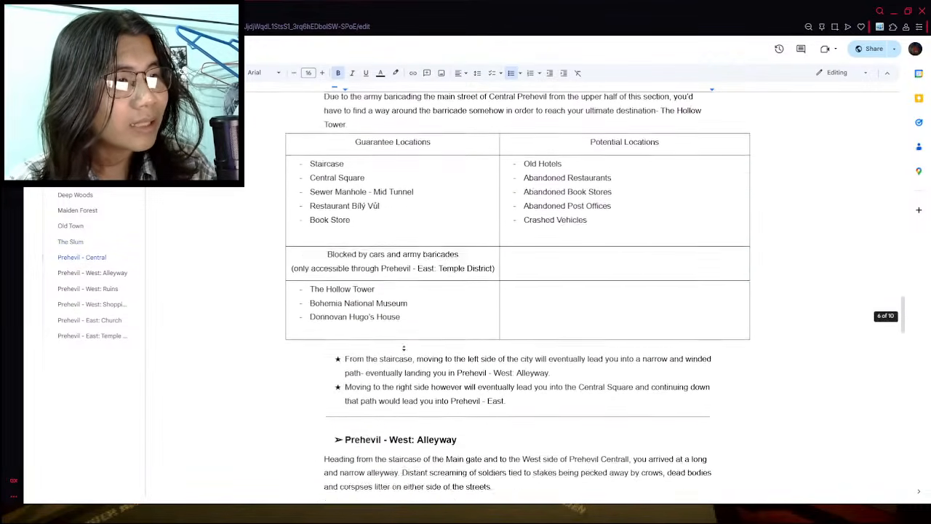
{"action": "scroll", "coordinate": [410, 318], "scroll_direction": "down", "scroll_amount": 8}
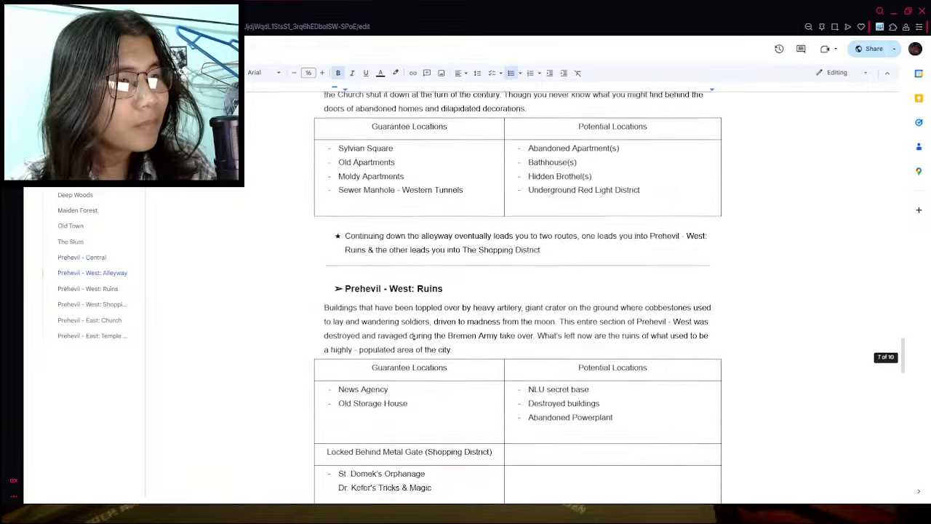
{"action": "scroll", "coordinate": [414, 338], "scroll_direction": "down", "scroll_amount": 5}
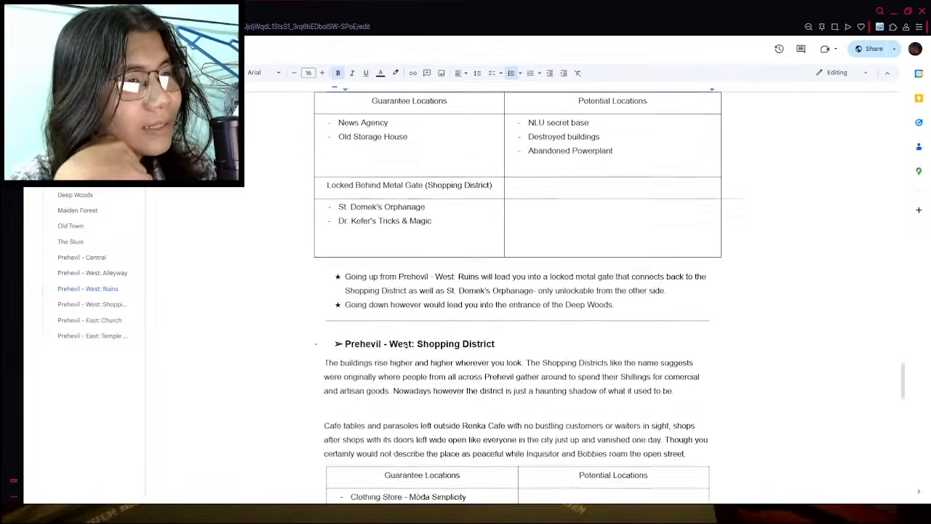
{"action": "scroll", "coordinate": [400, 358], "scroll_direction": "down", "scroll_amount": 8}
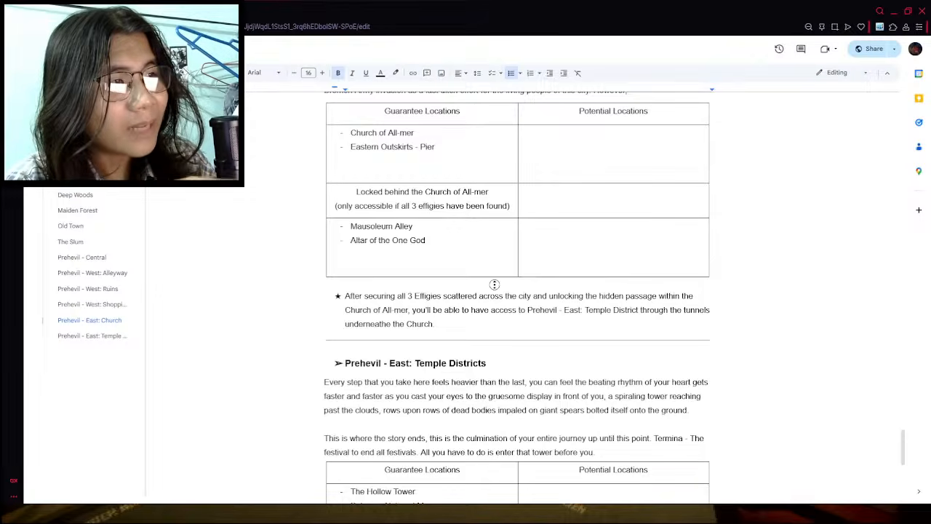
{"action": "scroll", "coordinate": [497, 284], "scroll_direction": "up", "scroll_amount": 2}
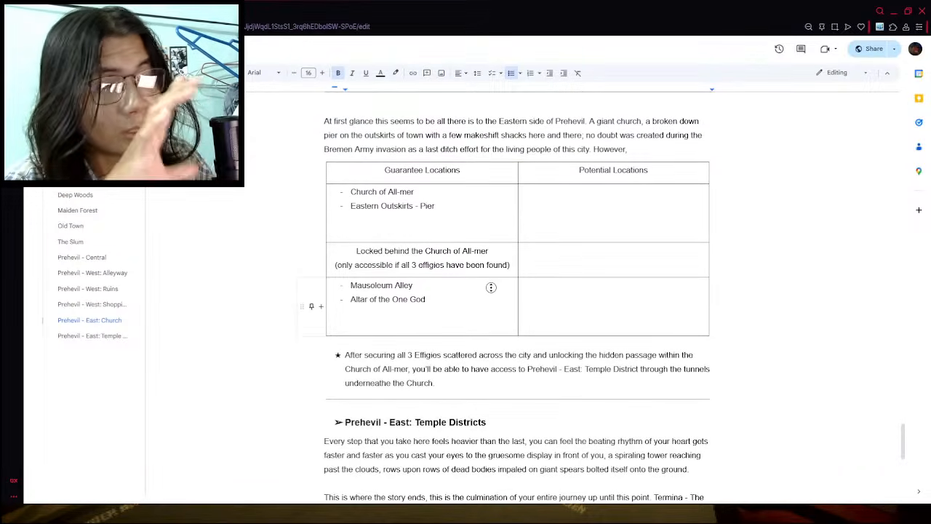
{"action": "scroll", "coordinate": [490, 287], "scroll_direction": "up", "scroll_amount": 10}
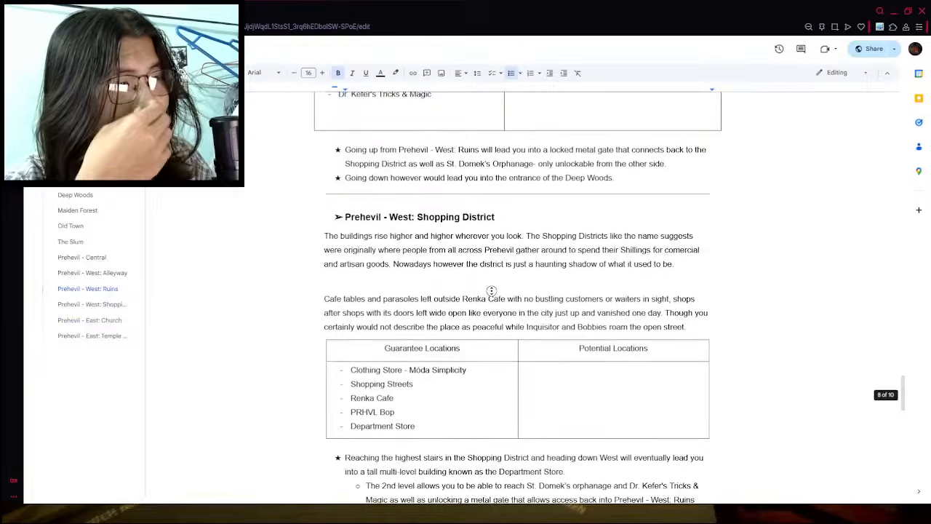
{"action": "scroll", "coordinate": [491, 287], "scroll_direction": "down", "scroll_amount": 1}
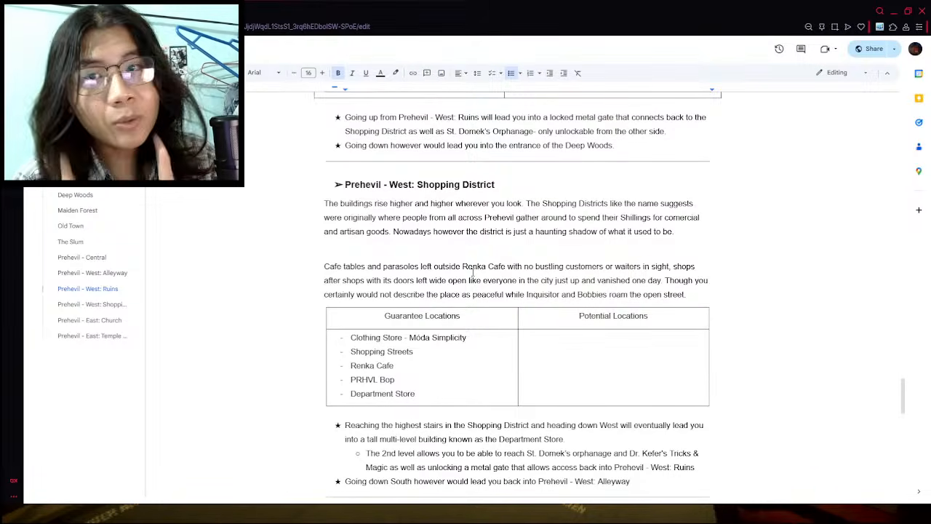
- Delete the "(hi to whoever is seeing this)" note and its surrounding blank lines at the end of the document
{"action": "scroll", "coordinate": [436, 198], "scroll_direction": "down", "scroll_amount": 15}
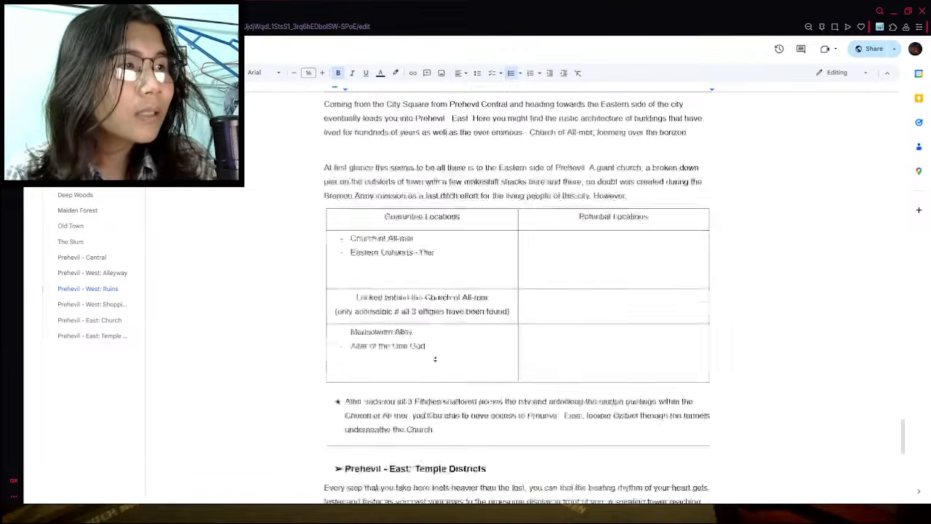
{"action": "left_click_drag", "start_coordinate": [472, 366], "coordinate": [284, 249]}
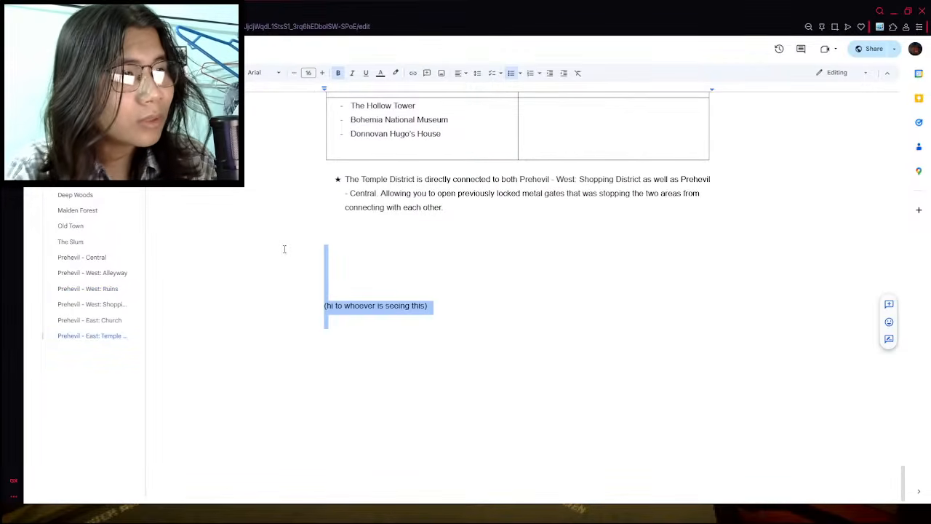
{"action": "key", "text": "BackSpace"}
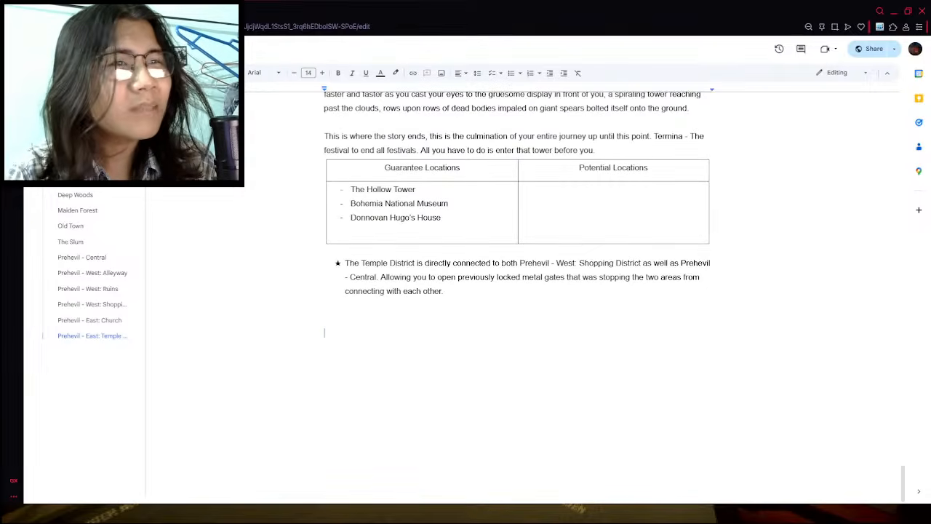
- Return to the documents home page and look through the recent documents, including the Termina guide files
{"action": "left_click", "coordinate": [39, 49]}
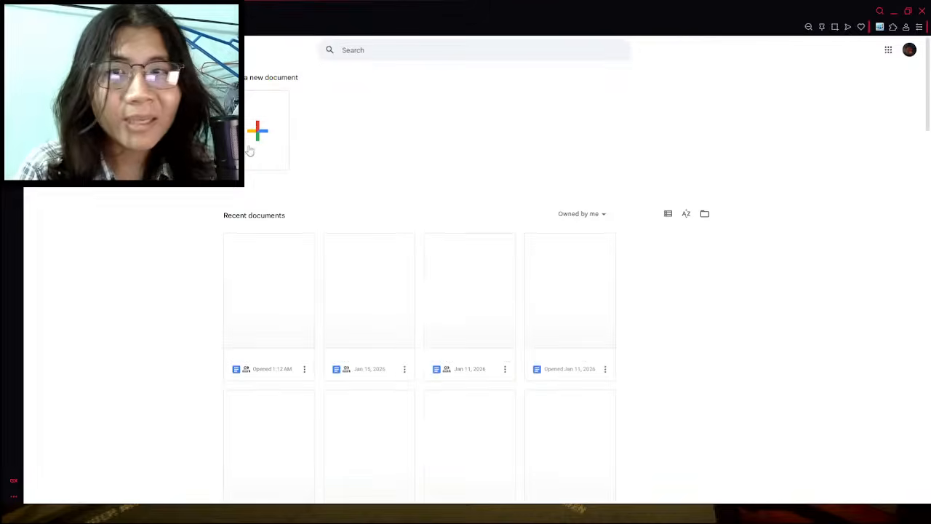
{"action": "scroll", "coordinate": [518, 282], "scroll_direction": "down", "scroll_amount": 1}
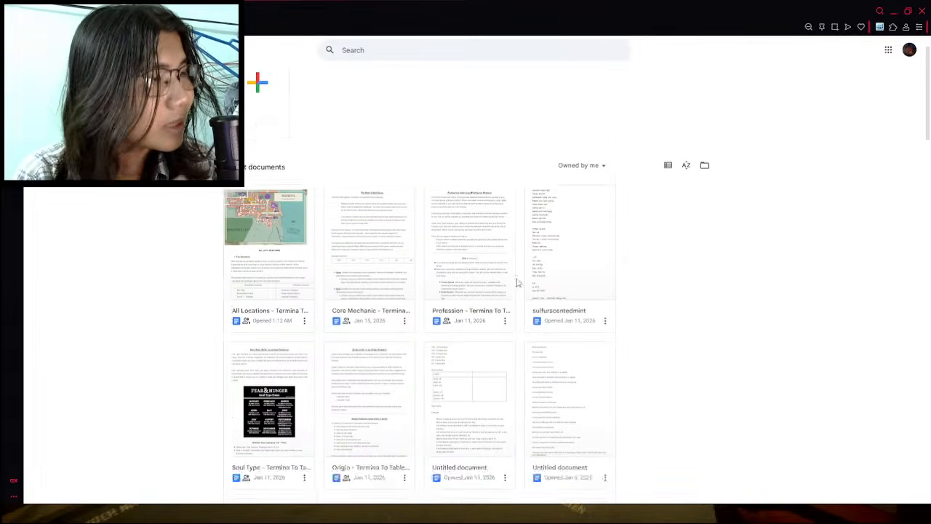
{"action": "scroll", "coordinate": [518, 282], "scroll_direction": "down", "scroll_amount": 2}
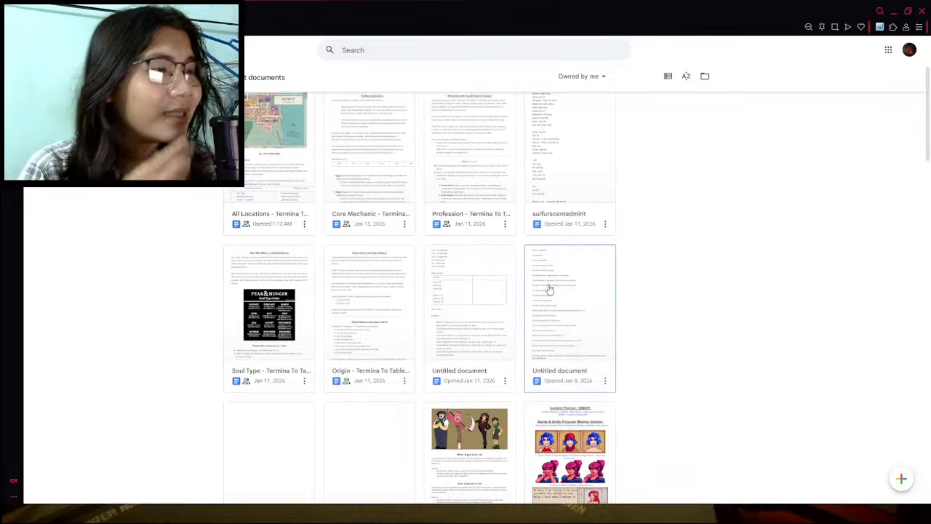
{"action": "scroll", "coordinate": [637, 308], "scroll_direction": "up", "scroll_amount": 2}
{"action": "scroll", "coordinate": [636, 308], "scroll_direction": "down", "scroll_amount": 8}
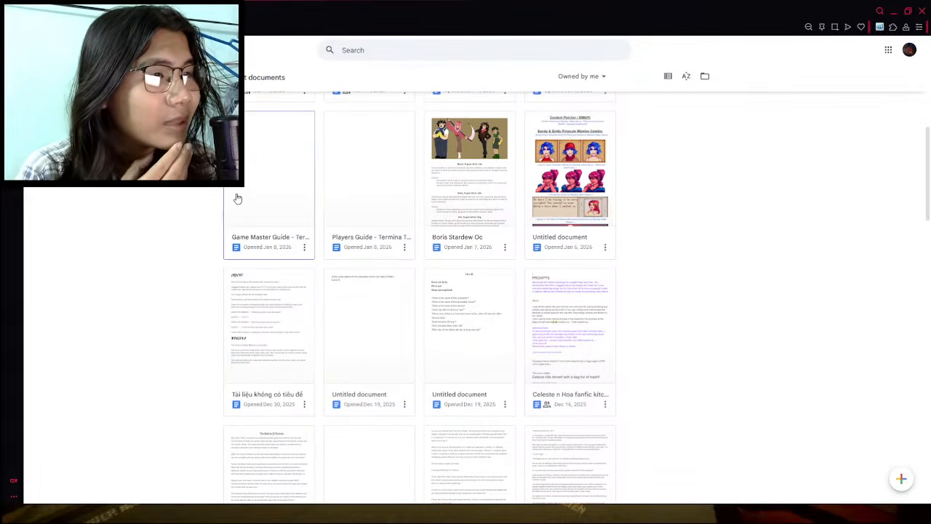
{"action": "scroll", "coordinate": [237, 198], "scroll_direction": "up", "scroll_amount": 5}
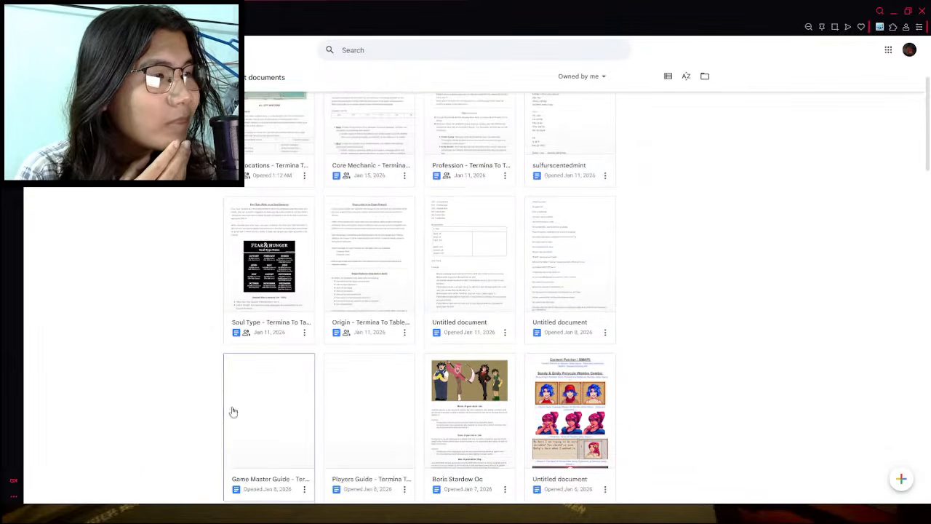
{"action": "scroll", "coordinate": [233, 412], "scroll_direction": "up", "scroll_amount": 3}
{"action": "scroll", "coordinate": [443, 254], "scroll_direction": "down", "scroll_amount": 2}
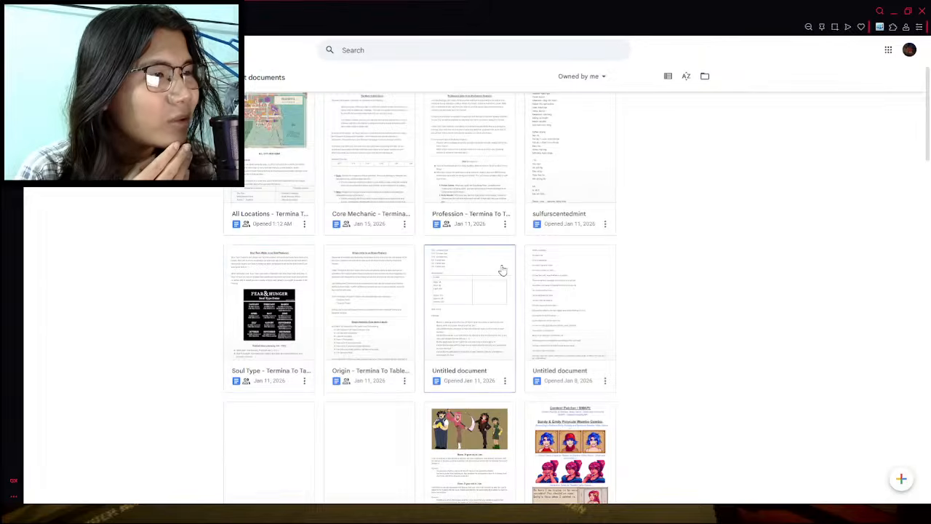
{"action": "scroll", "coordinate": [502, 270], "scroll_direction": "down", "scroll_amount": 6}
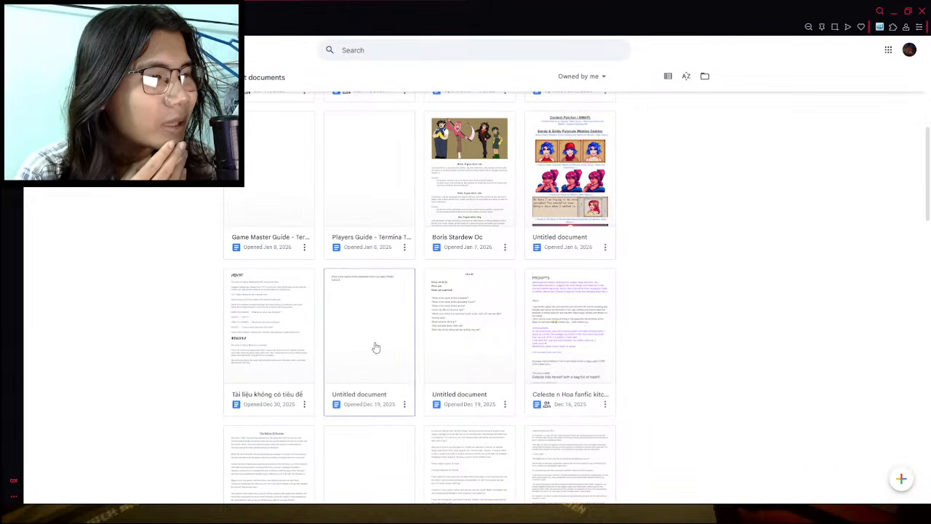
{"action": "scroll", "coordinate": [553, 320], "scroll_direction": "up", "scroll_amount": 9}
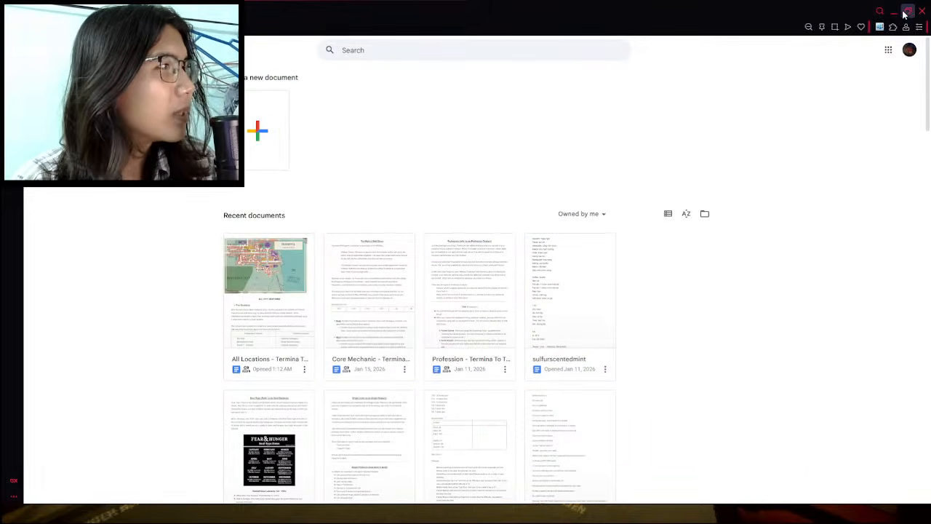
{"action": "left_click", "coordinate": [904, 14]}
{"action": "left_click", "coordinate": [748, 17]}
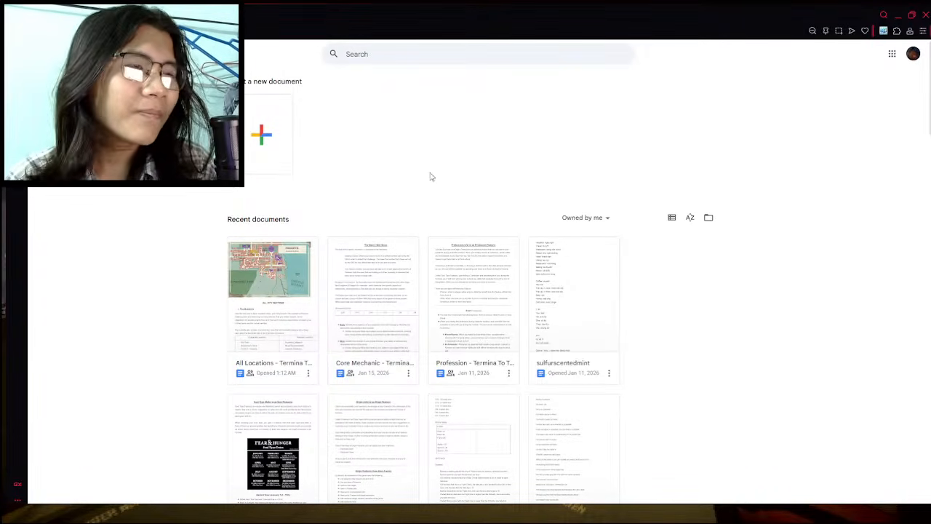
- Switch to Canva in a new browser tab and display all projects
{"action": "left_click", "coordinate": [212, 15]}
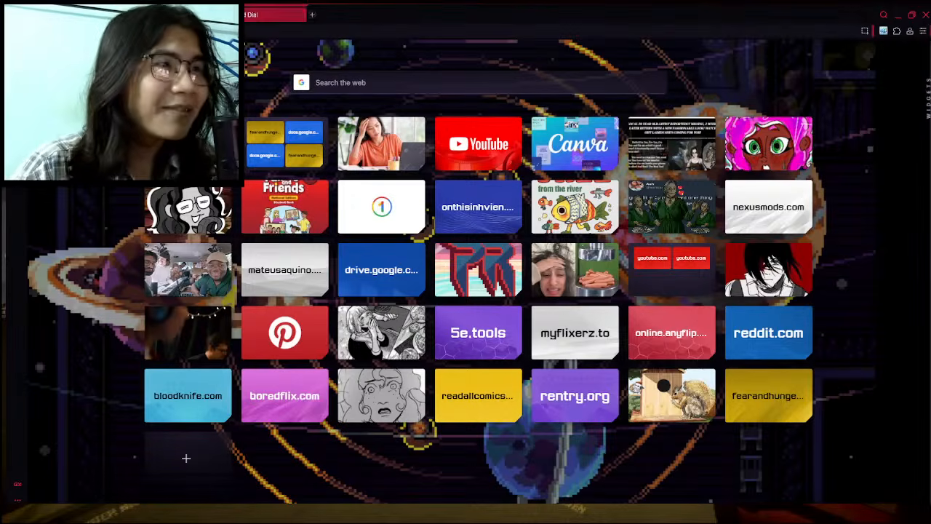
{"action": "left_click", "coordinate": [551, 136]}
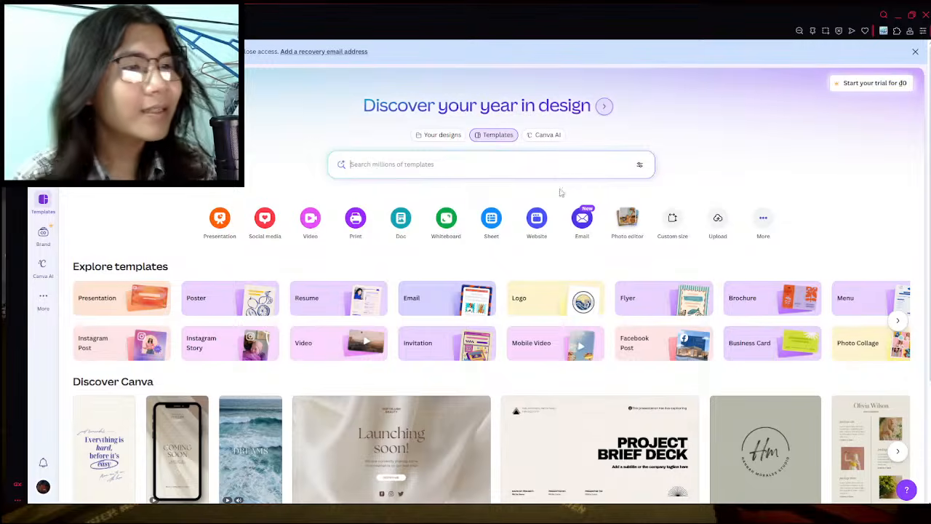
{"action": "scroll", "coordinate": [214, 295], "scroll_direction": "down", "scroll_amount": 3}
{"action": "scroll", "coordinate": [146, 240], "scroll_direction": "up", "scroll_amount": 3}
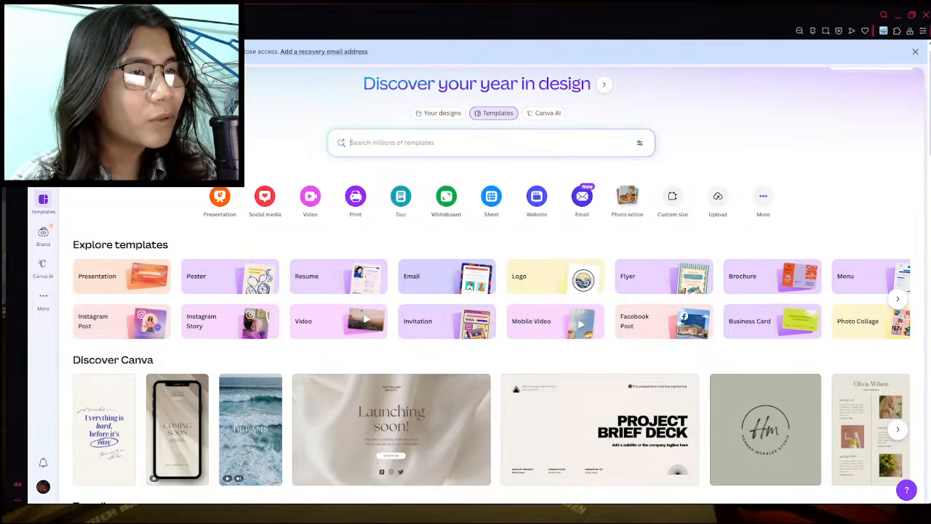
{"action": "scroll", "coordinate": [93, 205], "scroll_direction": "down", "scroll_amount": 1}
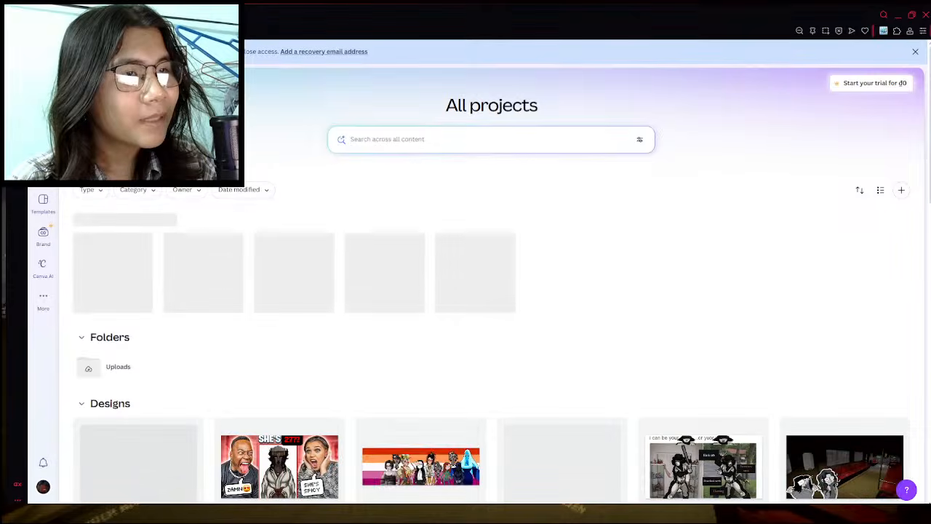
{"action": "left_click", "coordinate": [43, 100]}
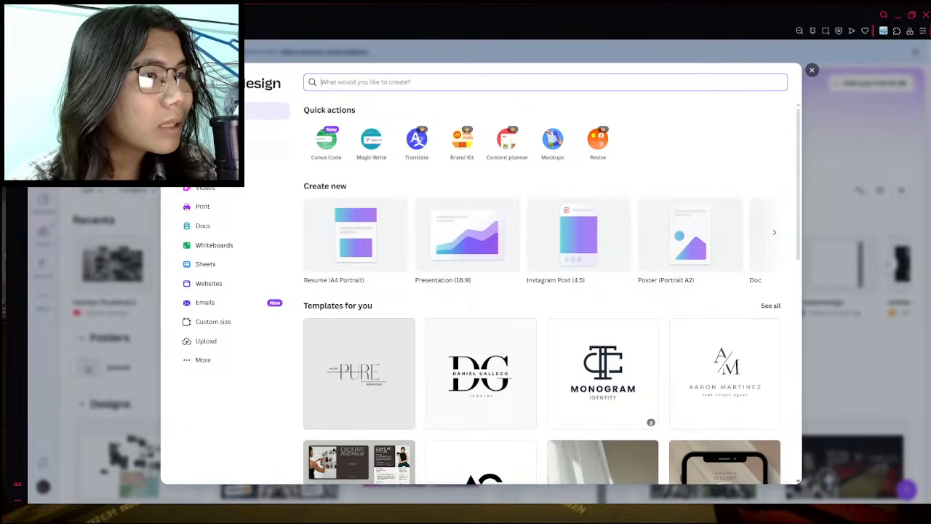
- Look through the recent projects and designs and open the "Your paragraph text" whiteboard with the character images
{"action": "left_click", "coordinate": [218, 130]}
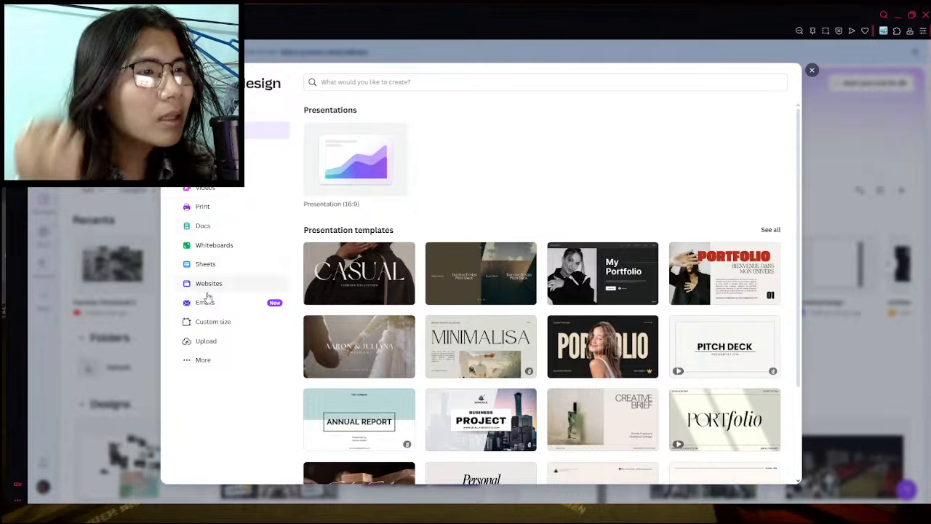
{"action": "left_click", "coordinate": [811, 70]}
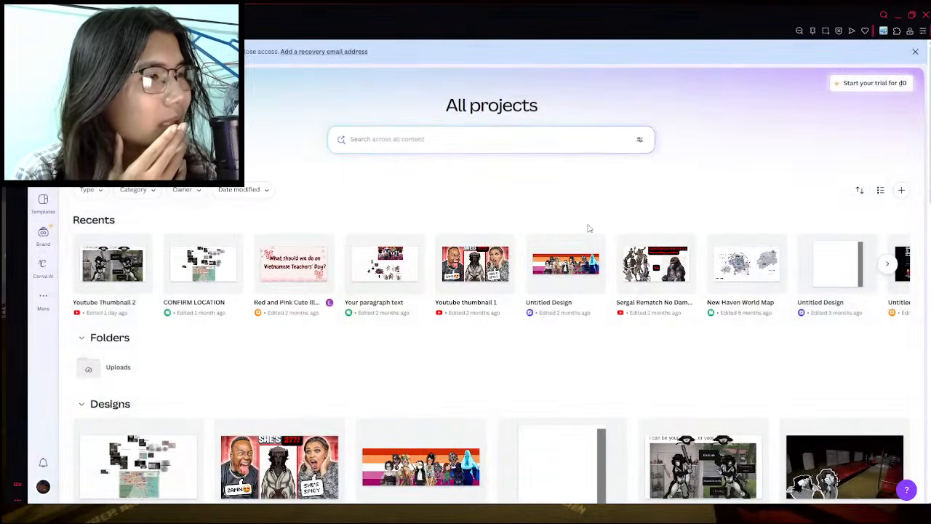
{"action": "left_click", "coordinate": [886, 263]}
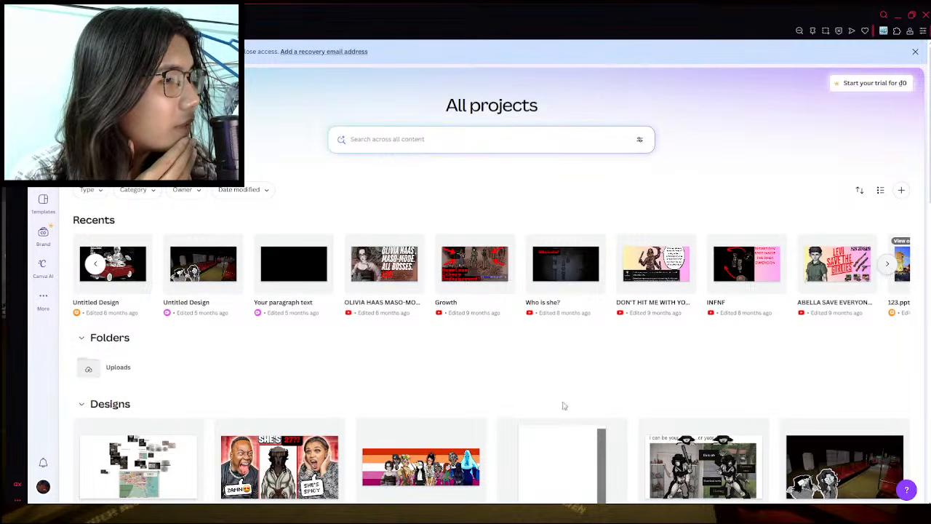
{"action": "scroll", "coordinate": [754, 309], "scroll_direction": "down", "scroll_amount": 3}
{"action": "scroll", "coordinate": [371, 383], "scroll_direction": "down", "scroll_amount": 3}
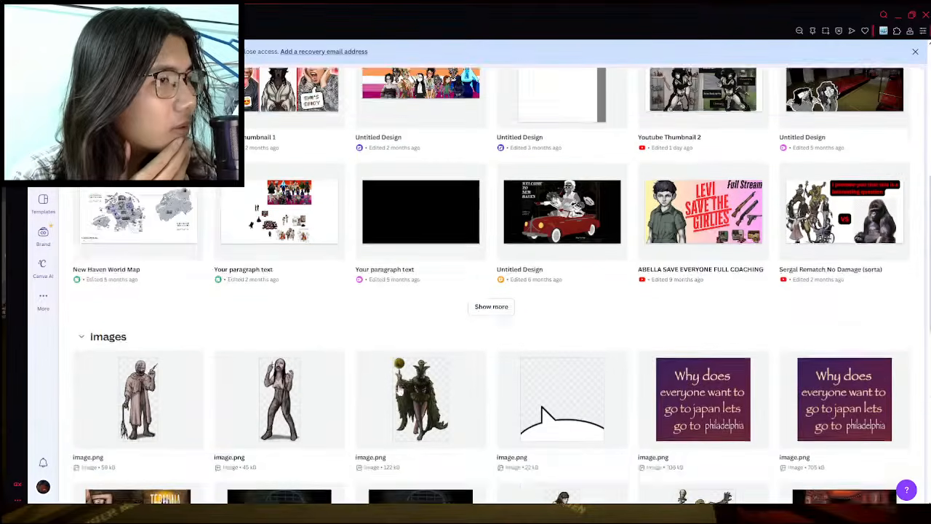
{"action": "scroll", "coordinate": [349, 364], "scroll_direction": "up", "scroll_amount": 1}
{"action": "left_click", "coordinate": [298, 279]}
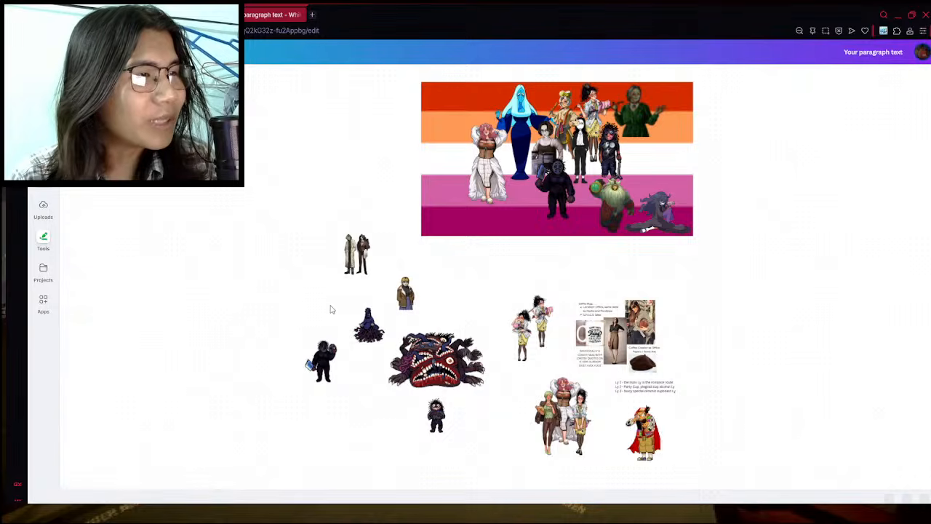
- Look over the character images on the whiteboard and find an empty area of the canvas
{"action": "scroll", "coordinate": [343, 378], "scroll_direction": "down", "scroll_amount": 2}
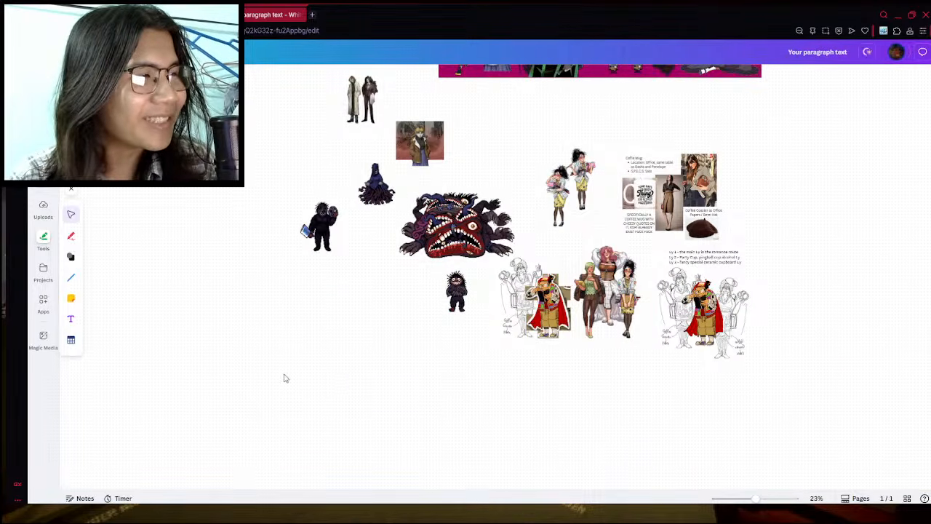
{"action": "scroll", "coordinate": [295, 363], "scroll_direction": "up", "scroll_amount": 2}
{"action": "scroll", "coordinate": [320, 349], "scroll_direction": "up", "scroll_amount": 2}
{"action": "scroll", "coordinate": [332, 312], "scroll_direction": "up", "scroll_amount": 2}
{"action": "left_click_drag", "start_coordinate": [318, 343], "coordinate": [438, 280]}
{"action": "scroll", "coordinate": [352, 350], "scroll_direction": "up", "scroll_amount": 1}
{"action": "scroll", "coordinate": [352, 349], "scroll_direction": "up", "scroll_amount": 1}
{"action": "scroll", "coordinate": [437, 349], "scroll_direction": "up", "scroll_amount": 3}
{"action": "scroll", "coordinate": [357, 354], "scroll_direction": "down", "scroll_amount": 6}
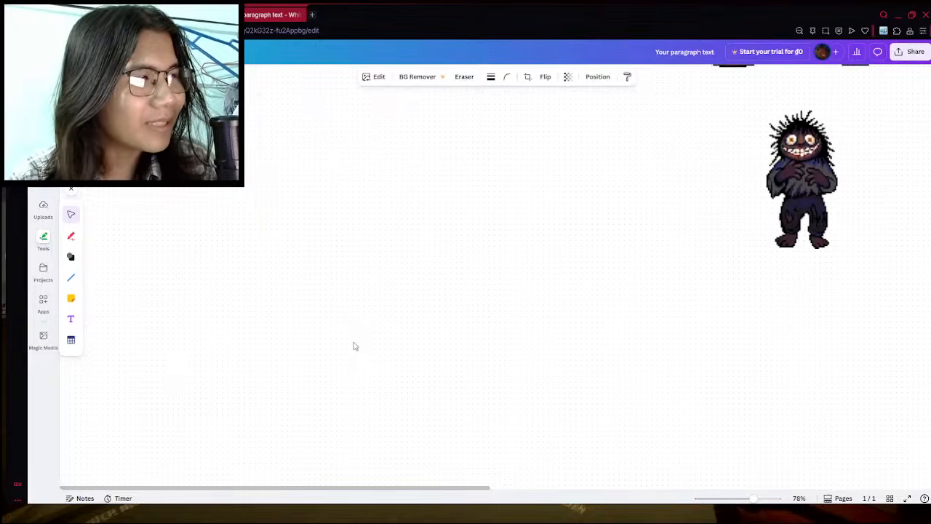
{"action": "scroll", "coordinate": [336, 334], "scroll_direction": "up", "scroll_amount": 1}
{"action": "scroll", "coordinate": [277, 318], "scroll_direction": "up", "scroll_amount": 1}
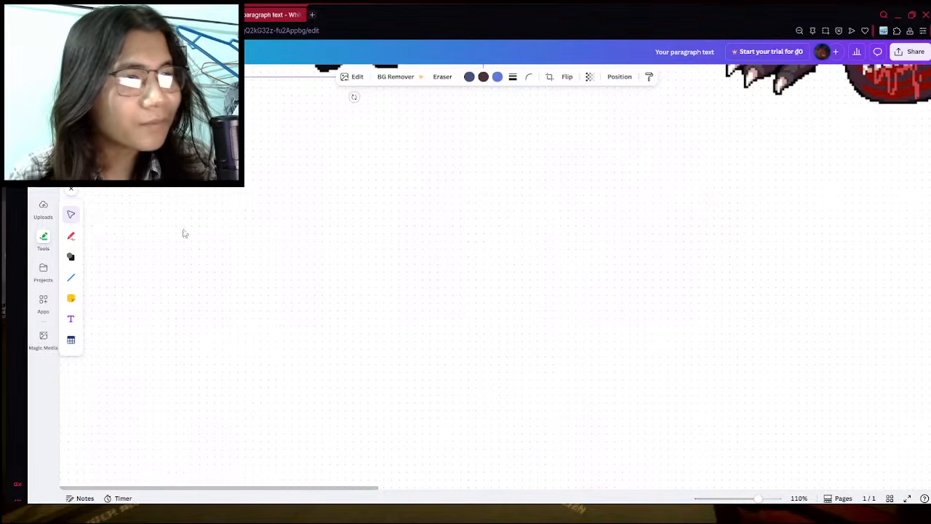
{"action": "scroll", "coordinate": [359, 249], "scroll_direction": "down", "scroll_amount": 1}
- Add a text box reading "Danger Level" in the empty area of the whiteboard
{"action": "left_click", "coordinate": [43, 143]}
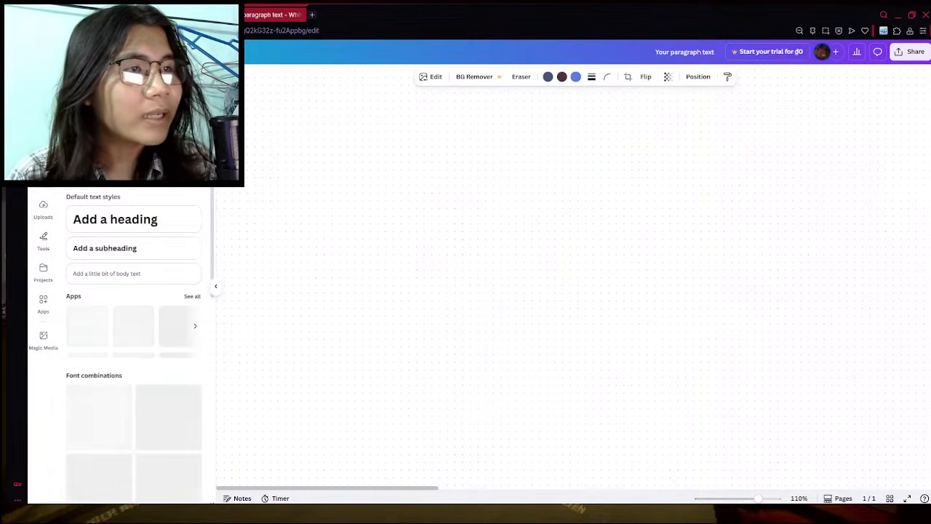
{"action": "left_click", "coordinate": [134, 109]}
{"action": "left_click_drag", "start_coordinate": [349, 194], "coordinate": [739, 335]}
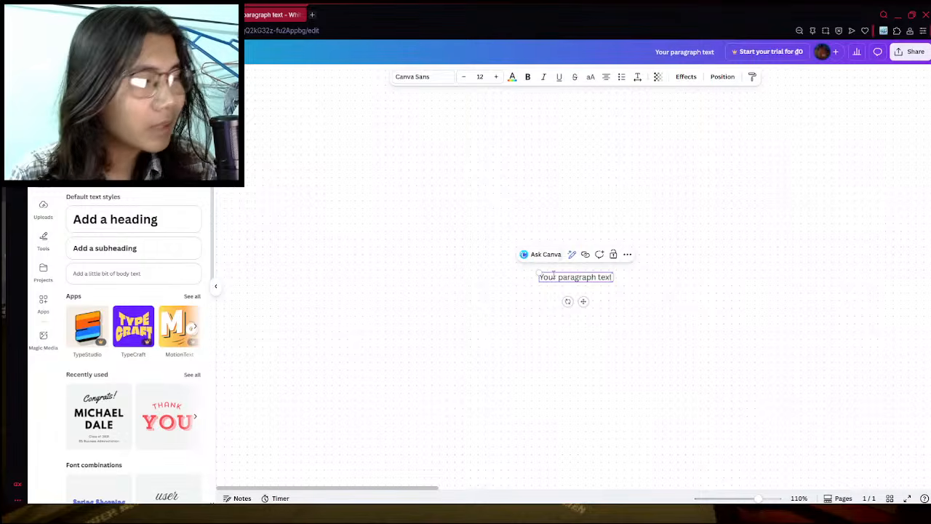
{"action": "triple_click", "coordinate": [555, 276]}
{"action": "type", "text": "Danger Level"}
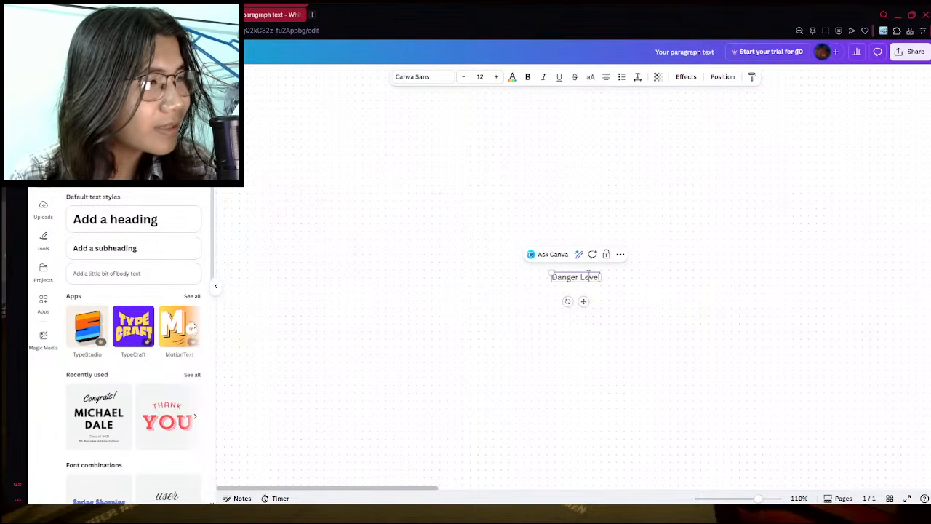
- Move the "Danger Level" text up and to the left and enlarge its font by two increments
{"action": "left_click_drag", "start_coordinate": [599, 277], "coordinate": [440, 205]}
{"action": "left_click", "coordinate": [495, 76]}
{"action": "left_click", "coordinate": [495, 76]}
{"action": "left_click", "coordinate": [495, 76]}
{"action": "left_click", "coordinate": [480, 245]}
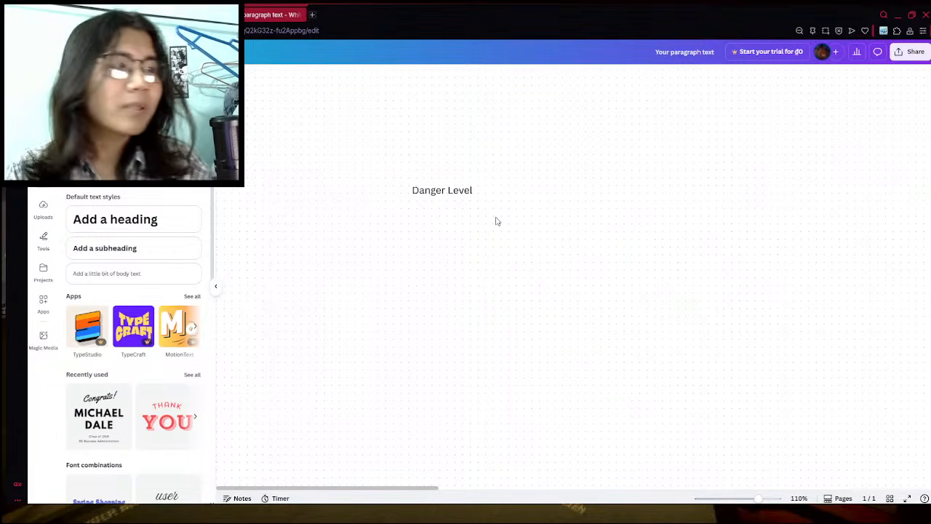
- Shift the "Danger Level" text further up and to the left on the whiteboard, viewed at 221% zoom
{"action": "scroll", "coordinate": [497, 221], "scroll_direction": "up", "scroll_amount": 5}
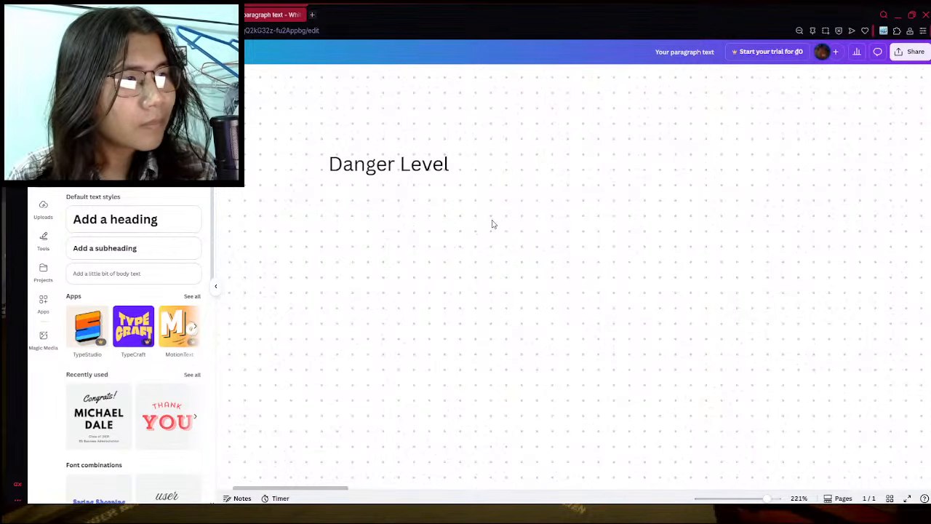
{"action": "left_click_drag", "start_coordinate": [284, 488], "coordinate": [267, 489]}
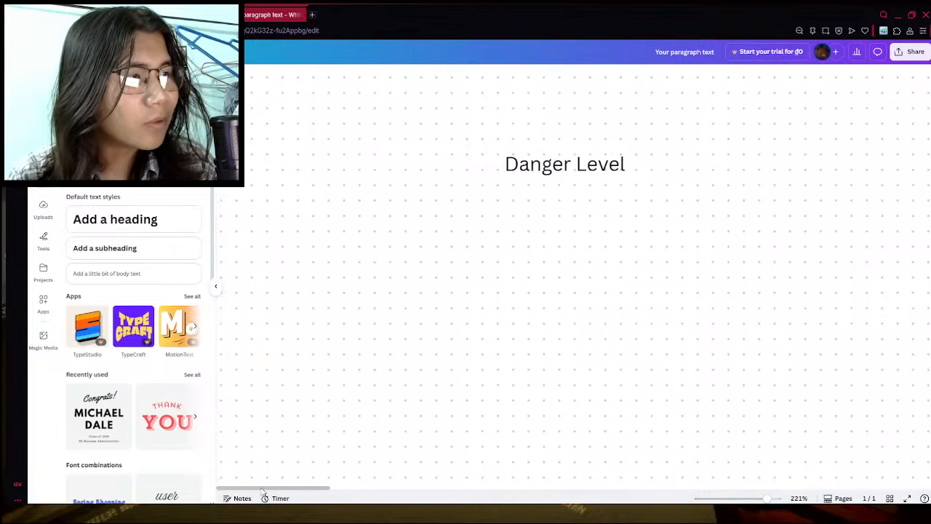
{"action": "scroll", "coordinate": [497, 347], "scroll_direction": "down", "scroll_amount": 1}
{"action": "scroll", "coordinate": [547, 296], "scroll_direction": "up", "scroll_amount": 2}
{"action": "scroll", "coordinate": [546, 295], "scroll_direction": "up", "scroll_amount": 1}
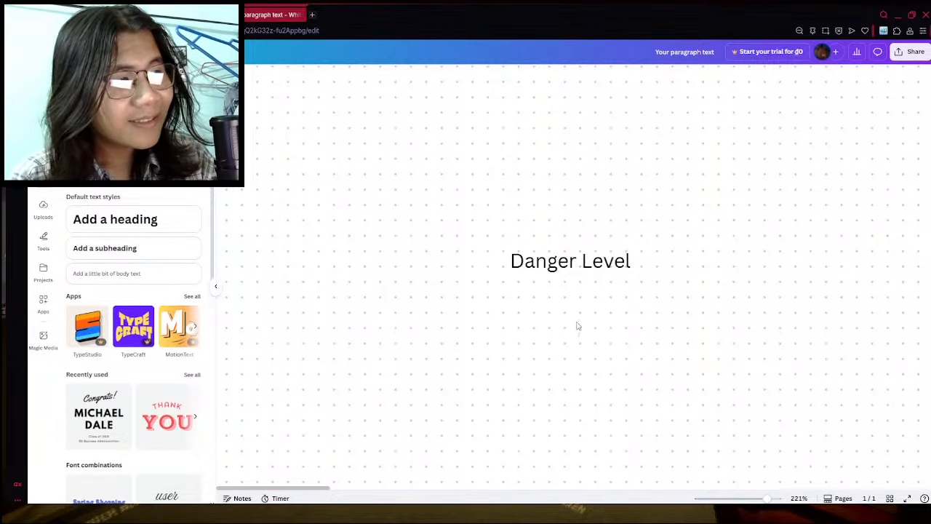
{"action": "left_click_drag", "start_coordinate": [578, 324], "coordinate": [432, 240]}
{"action": "left_click", "coordinate": [425, 245]}
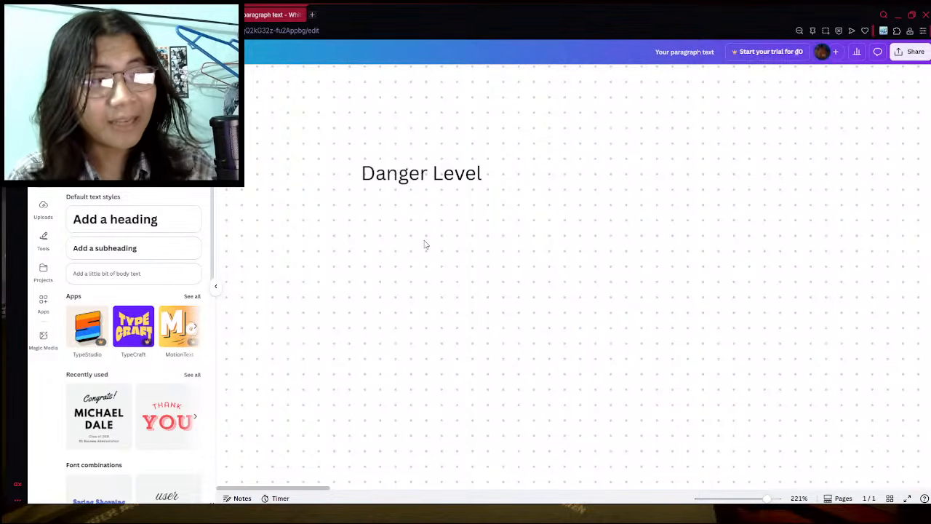
- Open a spare blank browser tab, return to the whiteboard, and move the "Danger Level" text slightly lower
{"action": "left_click", "coordinate": [313, 16]}
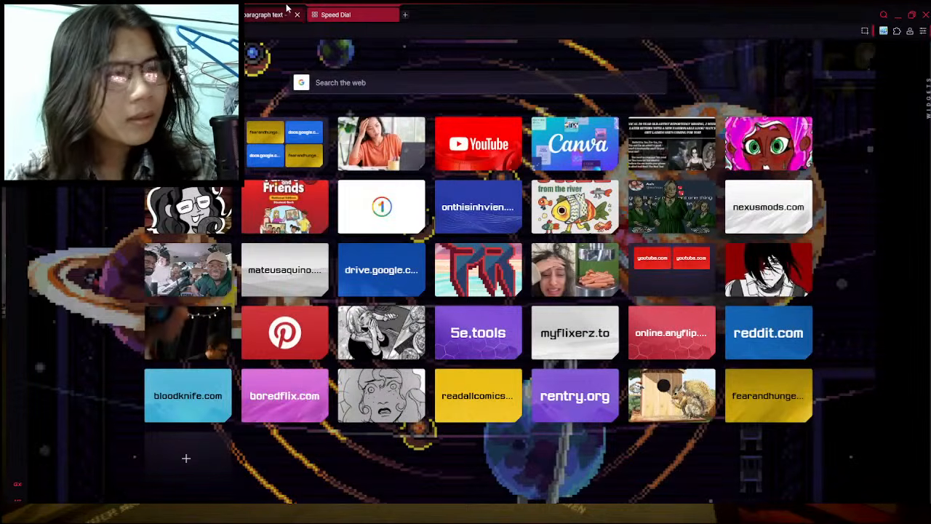
{"action": "left_click", "coordinate": [288, 9]}
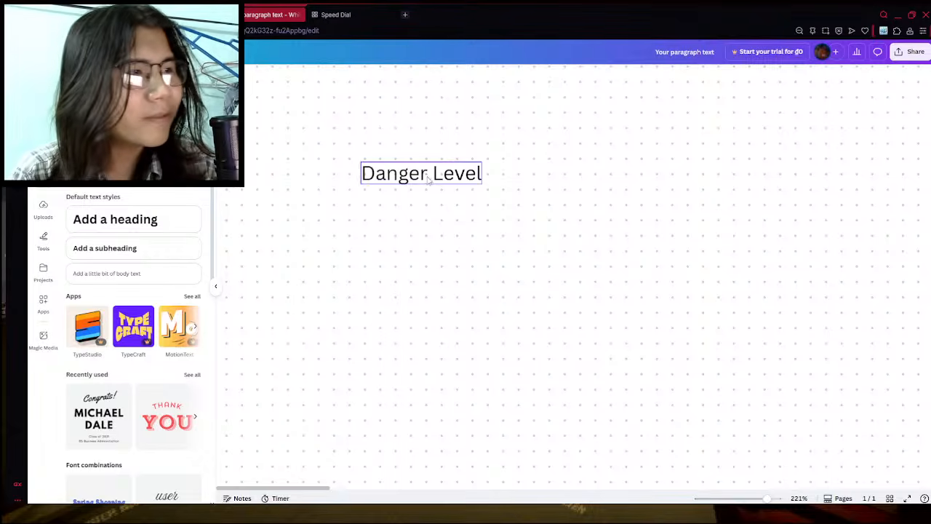
{"action": "left_click_drag", "start_coordinate": [428, 181], "coordinate": [446, 236]}
{"action": "left_click", "coordinate": [471, 296]}
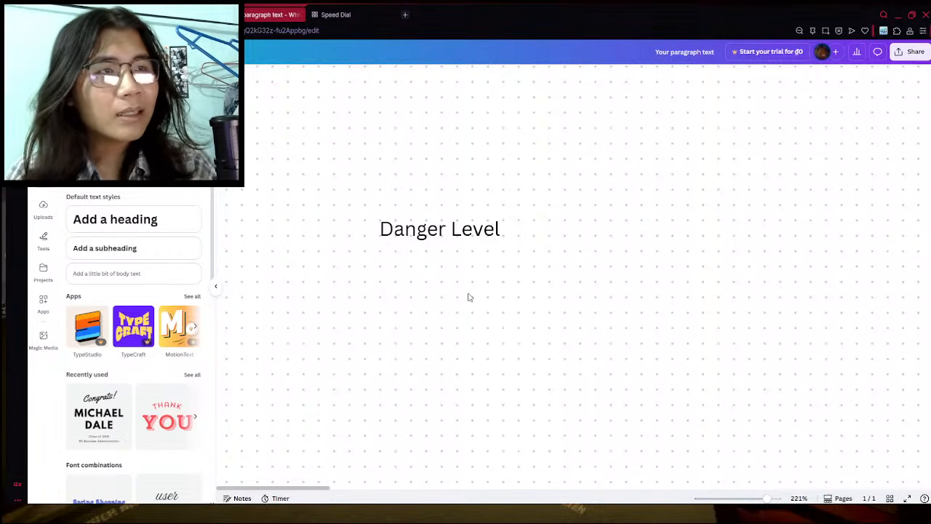
- Switch to the locations document in Google Docs and open the Profession document from the documents home page in a separate tab
{"action": "left_click", "coordinate": [167, 13]}
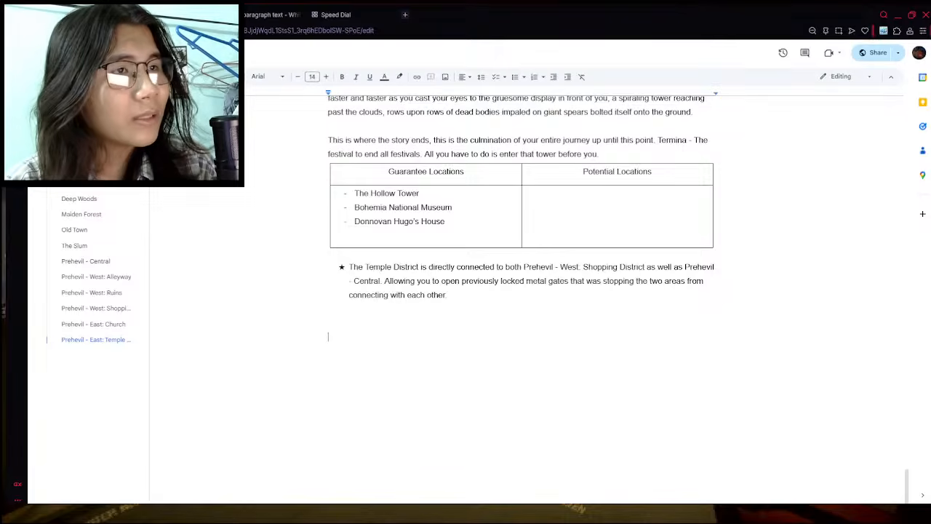
{"action": "middle_click", "coordinate": [44, 53]}
{"action": "left_click", "coordinate": [168, 14]}
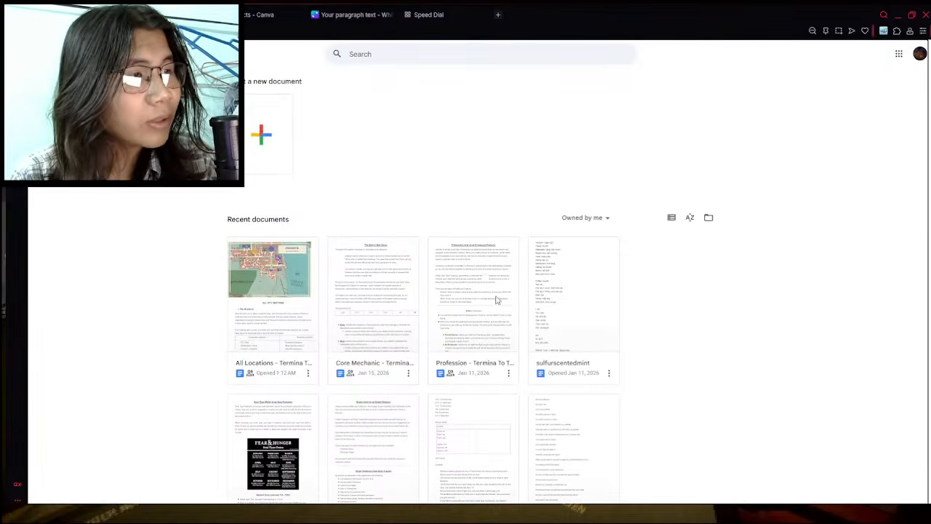
{"action": "left_click", "coordinate": [484, 279]}
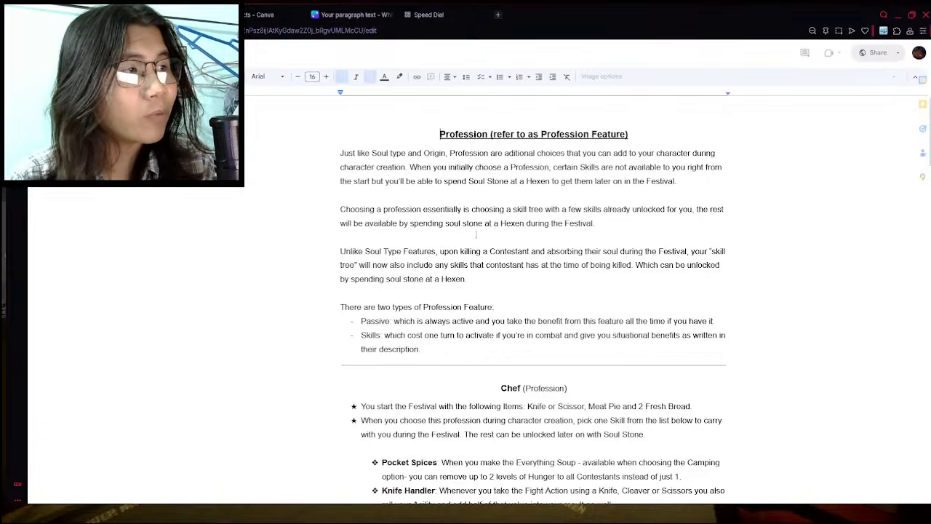
- Read the starting items and skills of the Chef and Doctor professions and return to the locations document
{"action": "scroll", "coordinate": [480, 259], "scroll_direction": "down", "scroll_amount": 3}
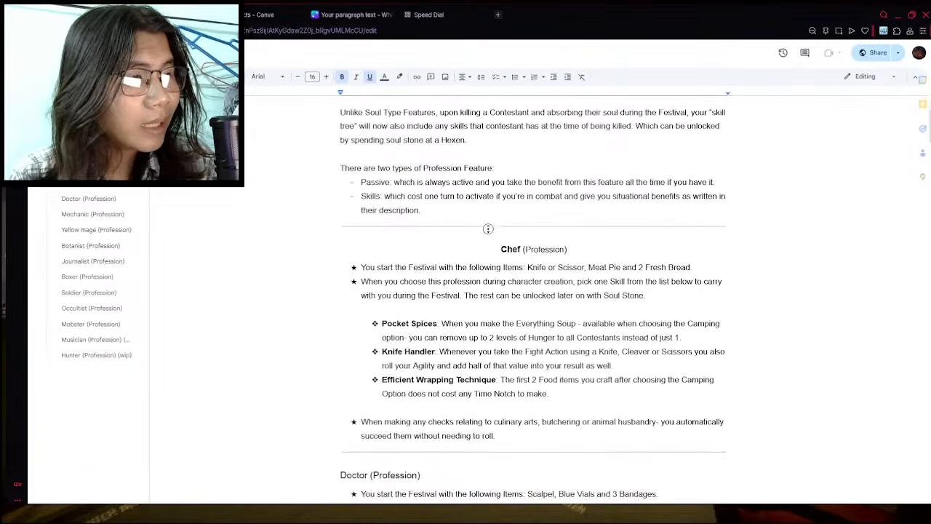
{"action": "scroll", "coordinate": [498, 451], "scroll_direction": "down", "scroll_amount": 3}
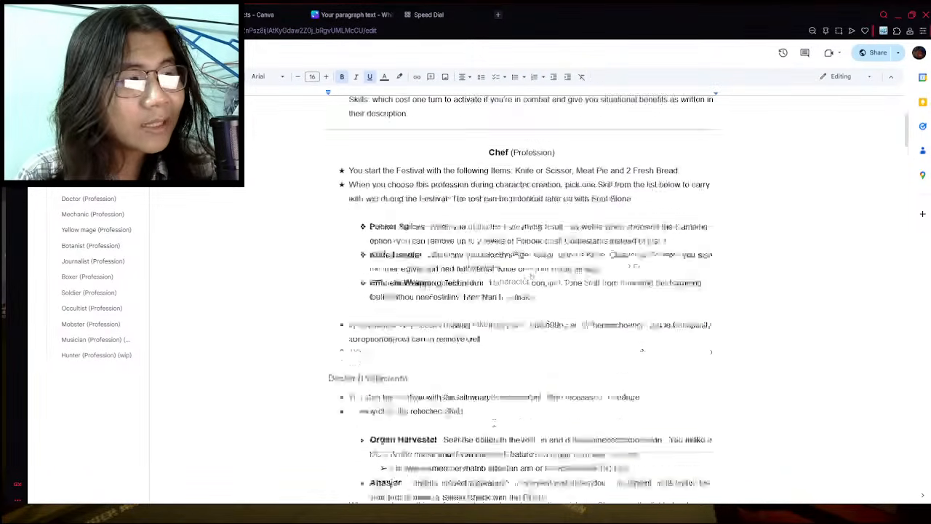
{"action": "left_click_drag", "start_coordinate": [349, 277], "coordinate": [640, 292]}
{"action": "left_click", "coordinate": [533, 331]}
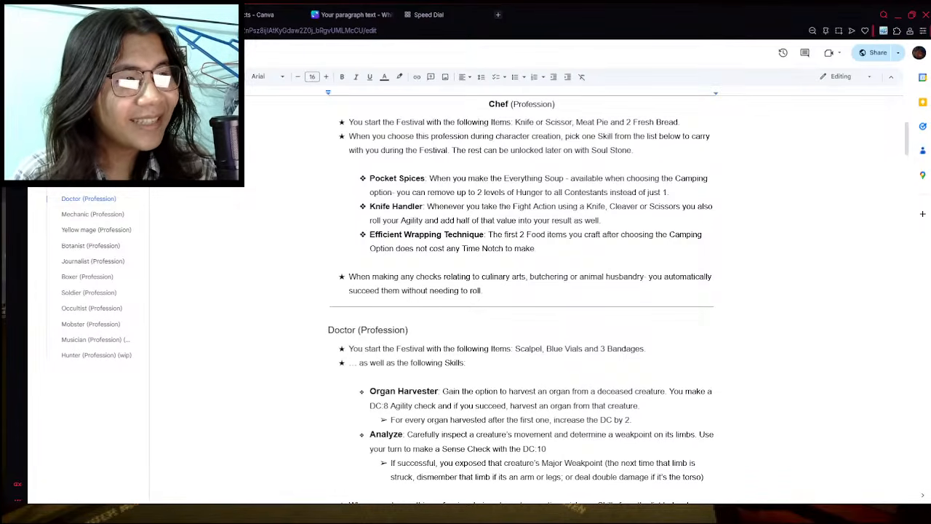
{"action": "scroll", "coordinate": [382, 364], "scroll_direction": "down", "scroll_amount": 1}
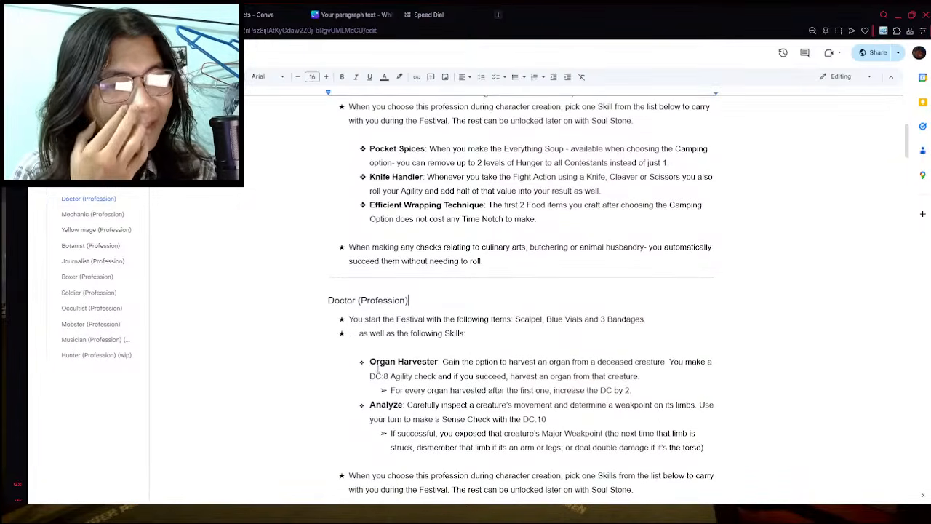
{"action": "left_click", "coordinate": [167, 15]}
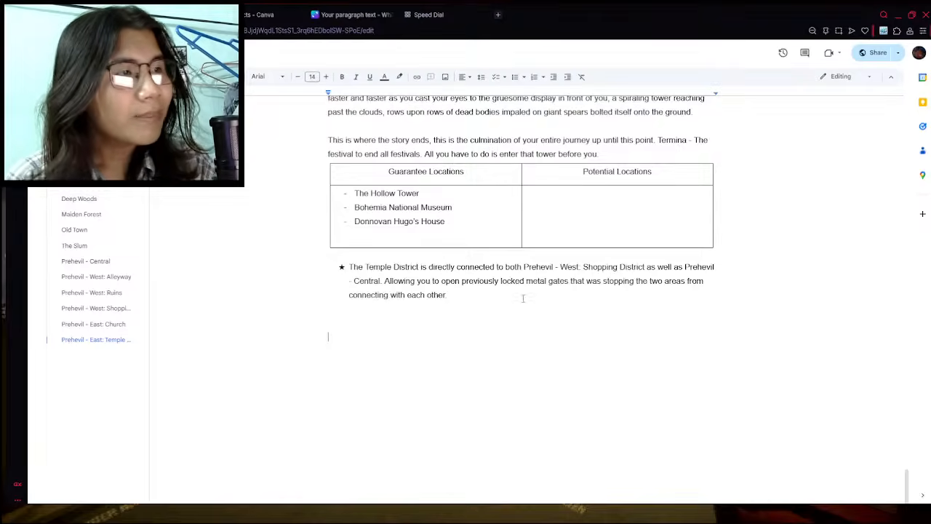
- Return to the Google Docs home page and create a new blank document
{"action": "scroll", "coordinate": [522, 298], "scroll_direction": "up", "scroll_amount": 2}
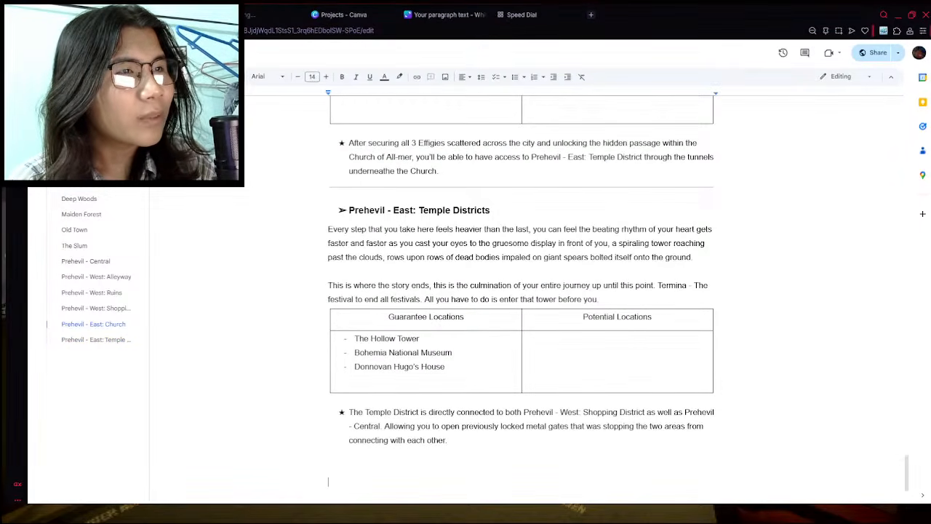
{"action": "left_click", "coordinate": [280, 15]}
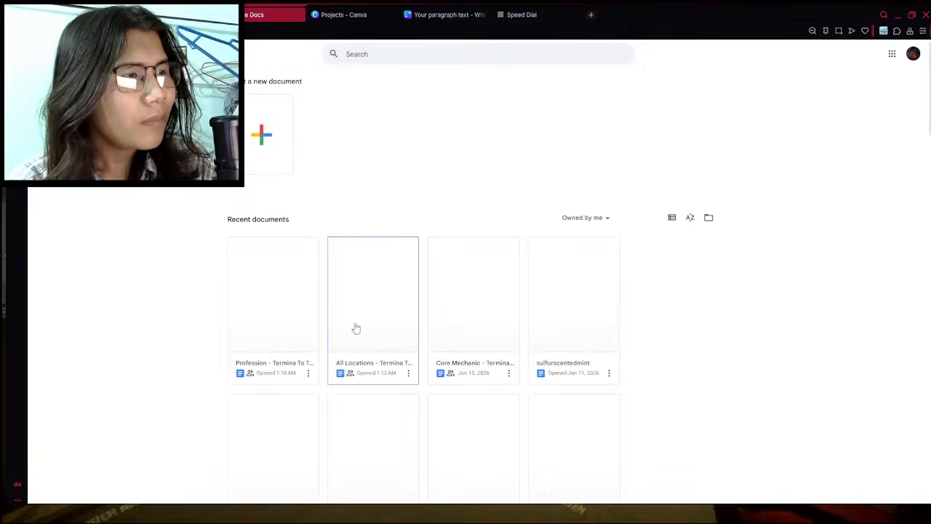
{"action": "left_click", "coordinate": [273, 156]}
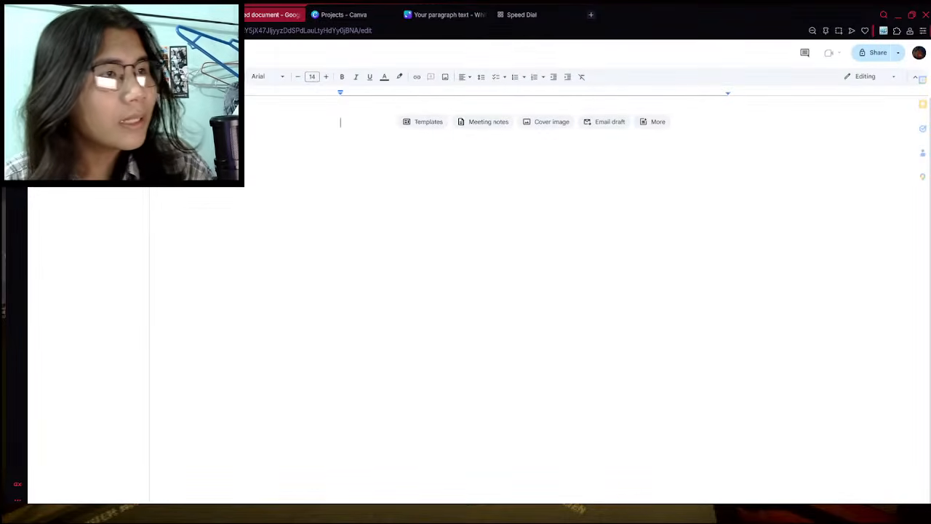
- Format the document's first line as Heading 1, size 16, bold and centred
{"action": "left_click", "coordinate": [217, 76]}
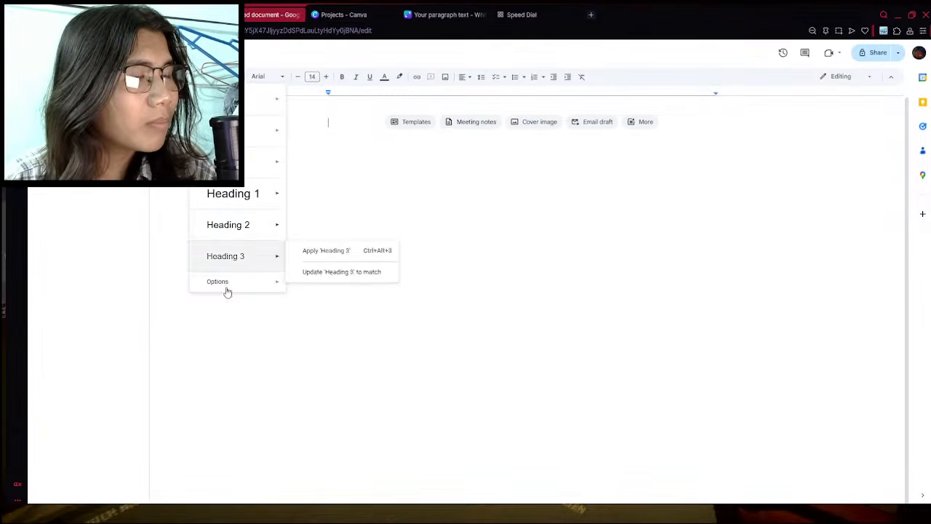
{"action": "left_click", "coordinate": [246, 197]}
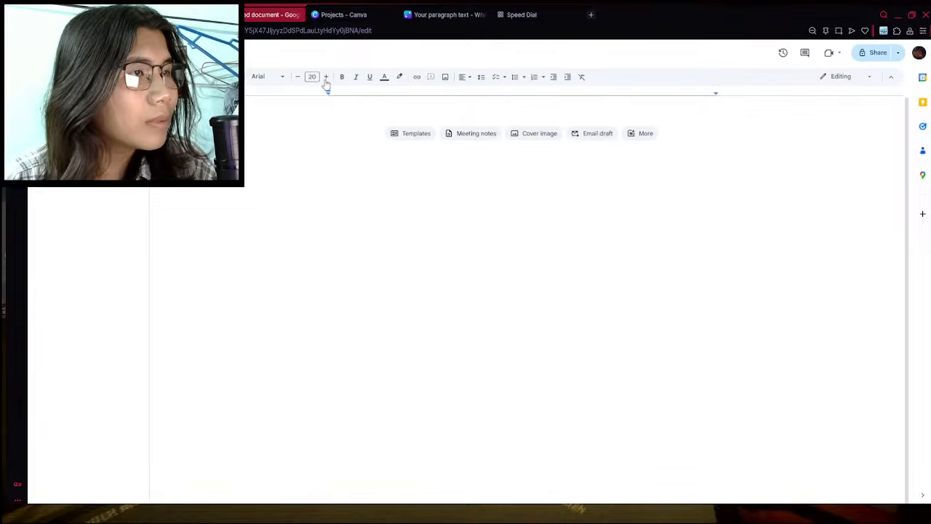
{"action": "left_click", "coordinate": [297, 78]}
{"action": "left_click", "coordinate": [297, 79]}
{"action": "left_click", "coordinate": [297, 79]}
{"action": "left_click", "coordinate": [297, 79]}
{"action": "left_click", "coordinate": [297, 78]}
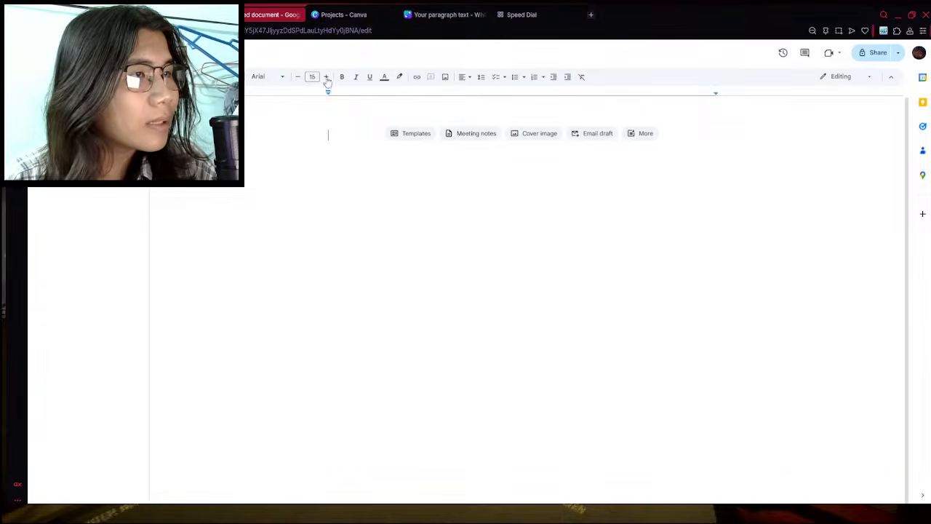
{"action": "left_click", "coordinate": [326, 77]}
{"action": "left_click", "coordinate": [342, 77]}
{"action": "left_click", "coordinate": [464, 77]}
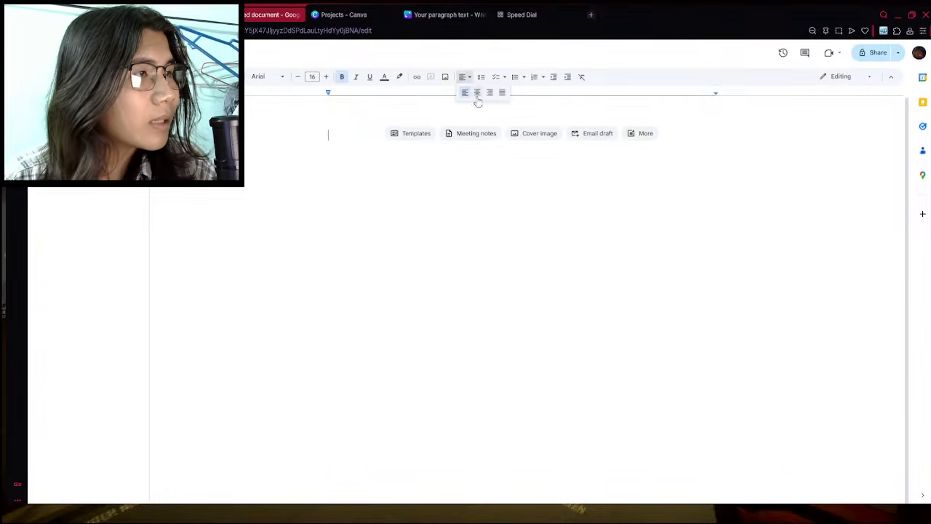
{"action": "left_click", "coordinate": [477, 93]}
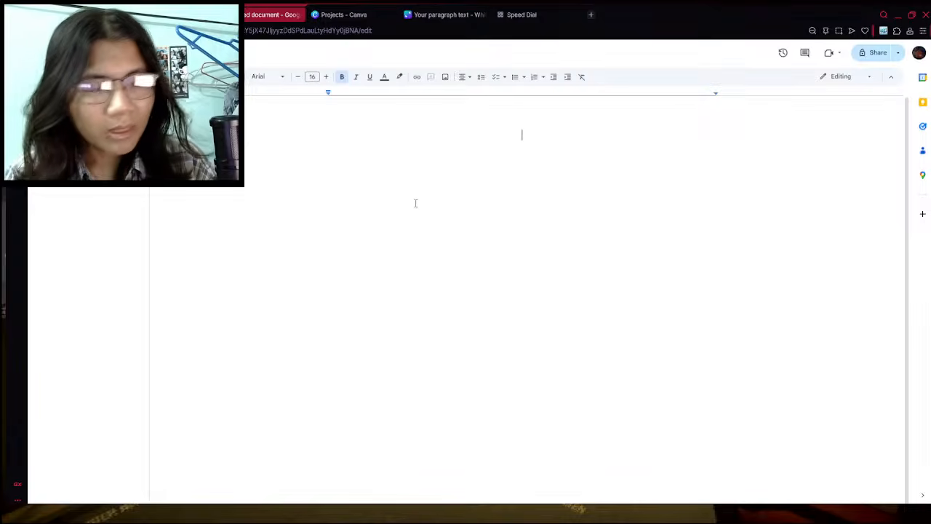
- Enter the title "ALL ITEMS" on the first line of the document
{"action": "type", "text": "ALL TIE"}
{"action": "key", "text": "BackSpace"}
{"action": "key", "text": "BackSpace"}
{"action": "key", "text": "BackSpace"}
{"action": "type", "text": "IO"}
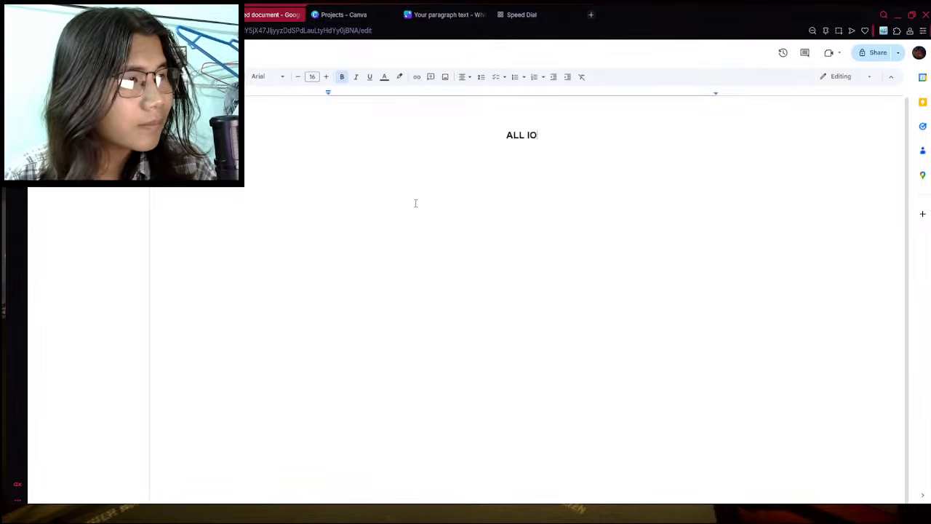
{"action": "key", "text": "BackSpace"}
{"action": "type", "text": "TEMS"}
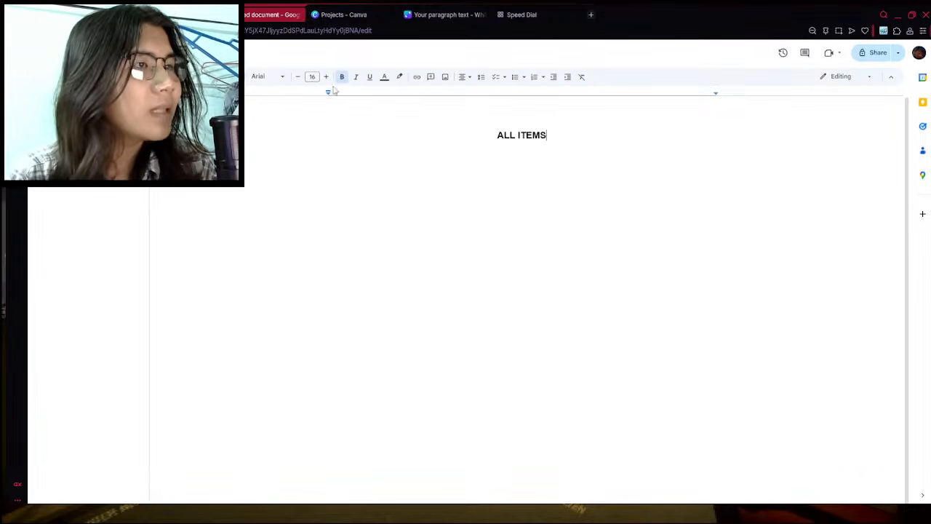
- Start a left-aligned Normal text line beneath the title with a font size of 14
{"action": "left_click", "coordinate": [298, 78]}
{"action": "left_click", "coordinate": [297, 77]}
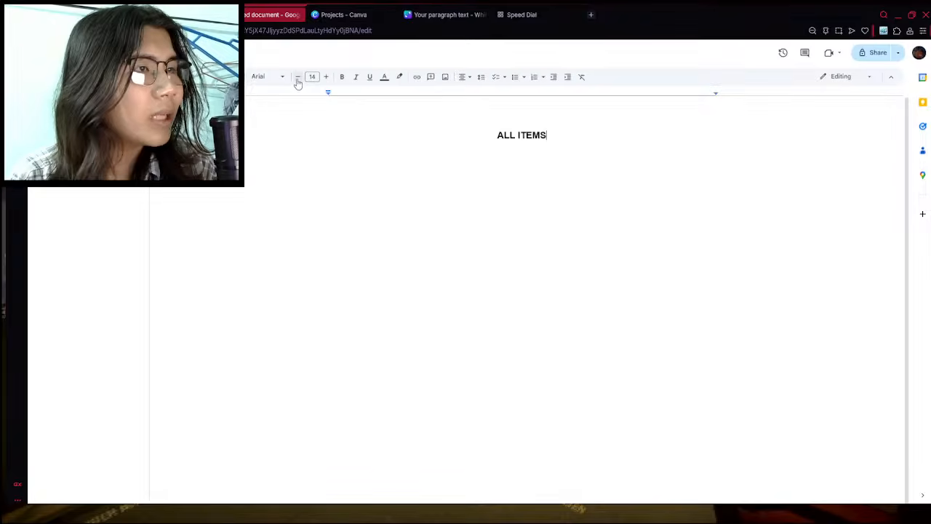
{"action": "left_click", "coordinate": [216, 76]}
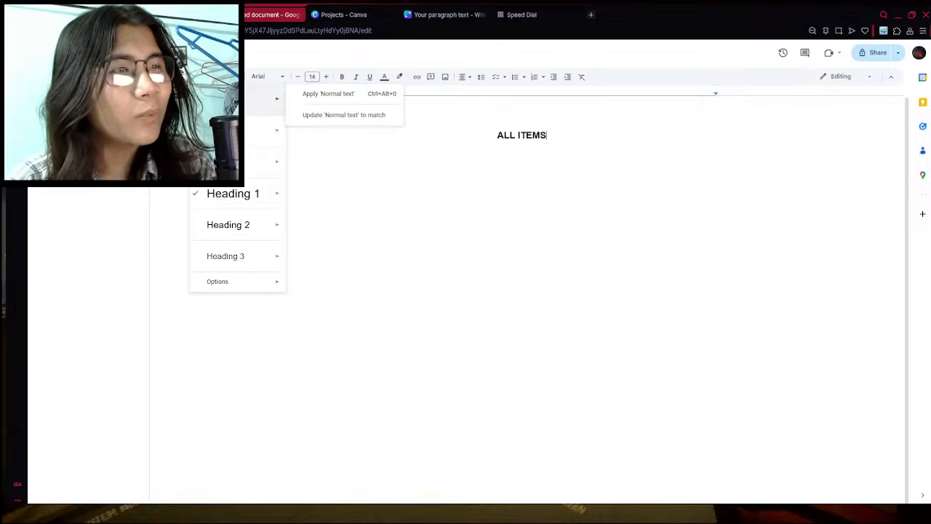
{"action": "left_click", "coordinate": [619, 162]}
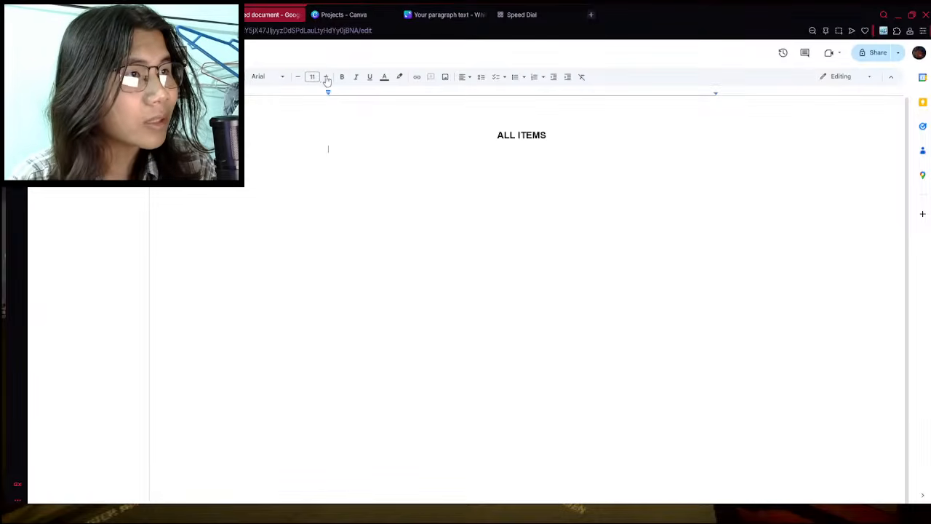
- Open the Fear & Hunger Wiki in the spare browser tab, search it for "item" and open the Items List F&H2 page
{"action": "left_click", "coordinate": [496, 16]}
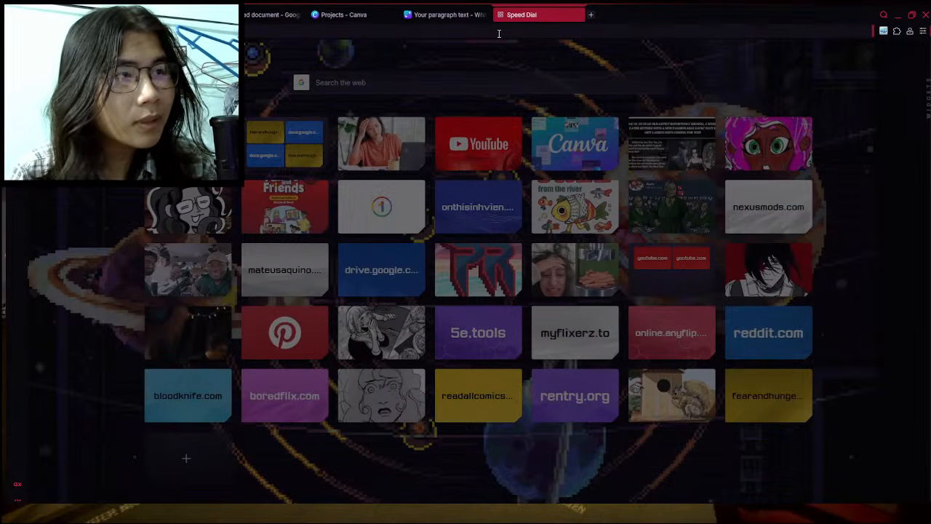
{"action": "key", "text": "Return"}
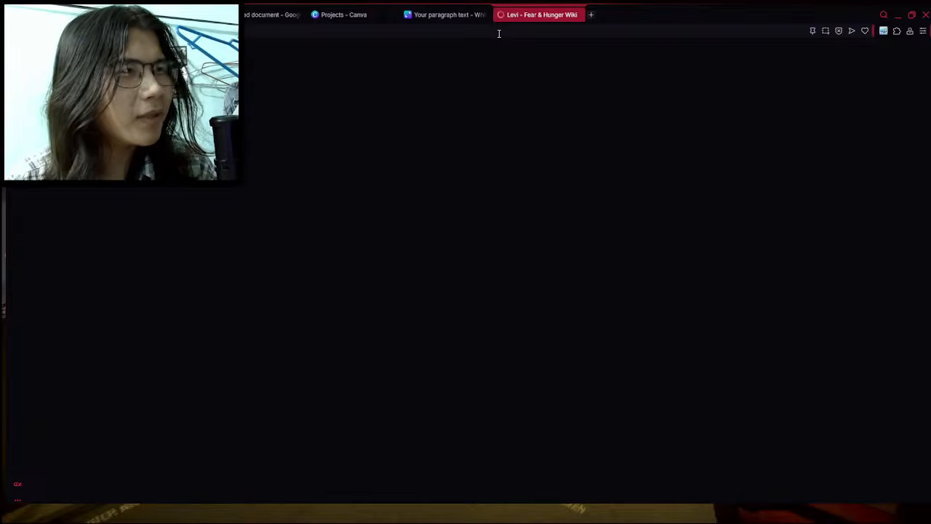
{"action": "scroll", "coordinate": [798, 267], "scroll_direction": "down", "scroll_amount": 2}
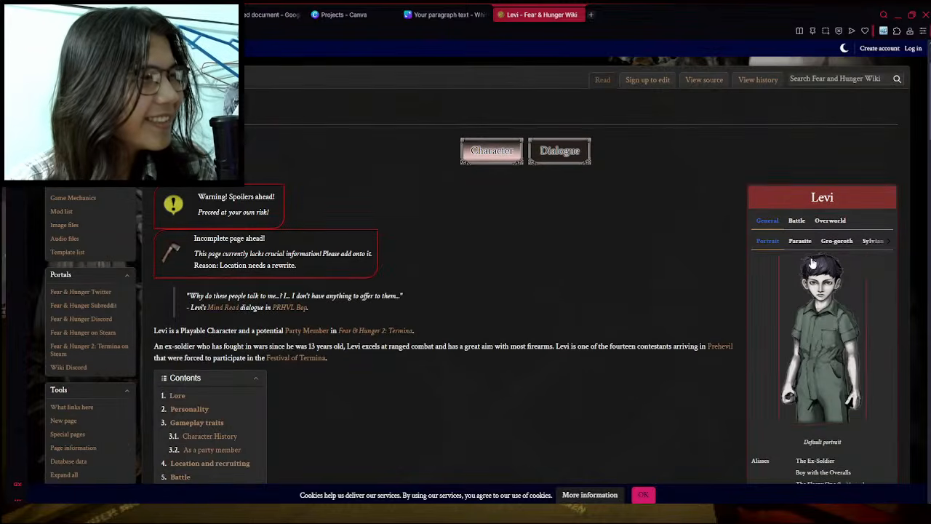
{"action": "scroll", "coordinate": [633, 319], "scroll_direction": "up", "scroll_amount": 2}
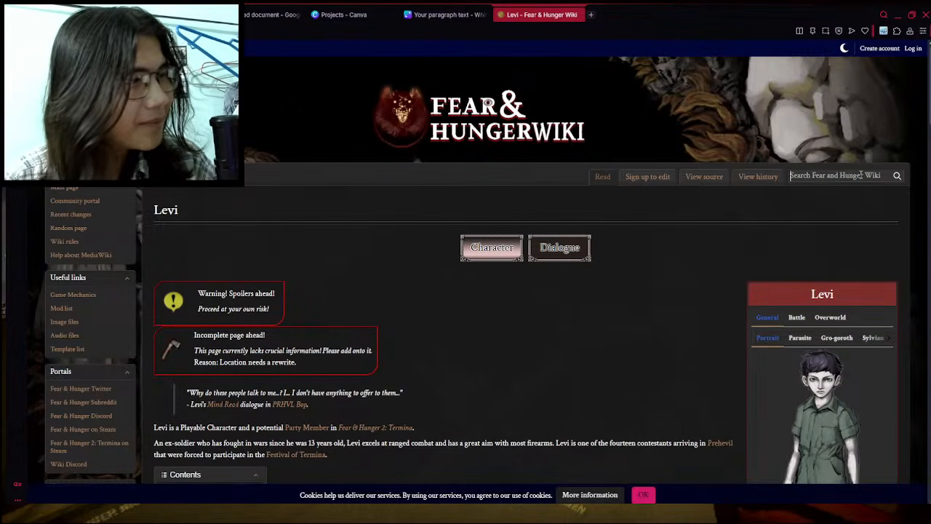
{"action": "left_click", "coordinate": [862, 174]}
{"action": "type", "text": "item"}
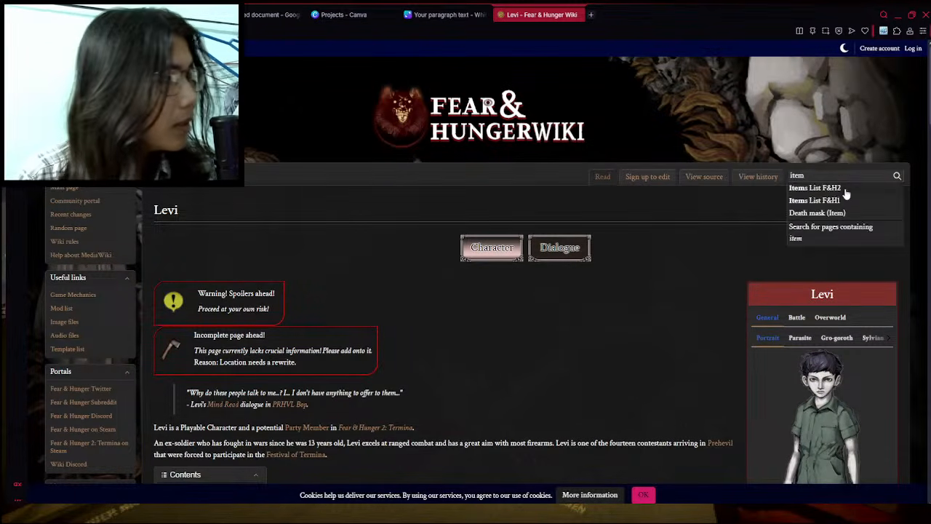
{"action": "left_click", "coordinate": [844, 188]}
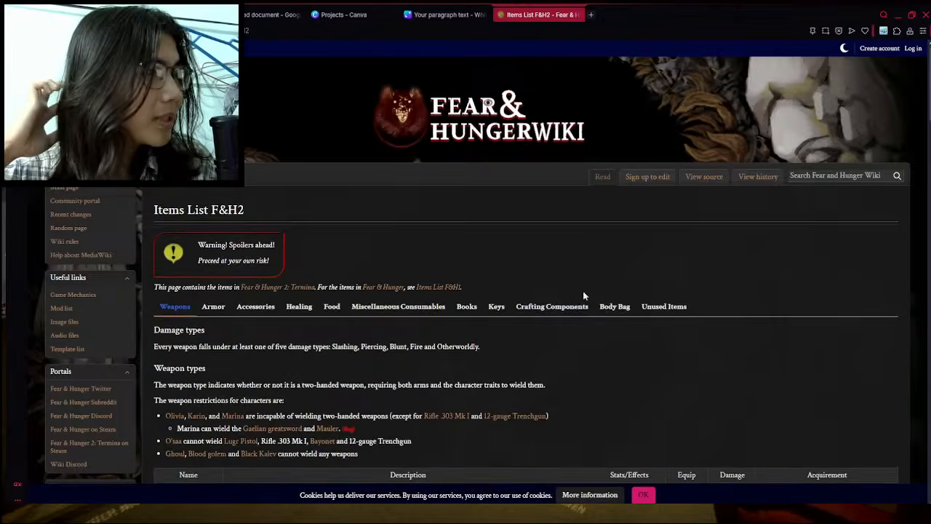
- Examine the wiki's item categories, from weapons, armor and accessories through healing, food, miscellaneous consumables, books and keys
{"action": "scroll", "coordinate": [555, 325], "scroll_direction": "down", "scroll_amount": 4}
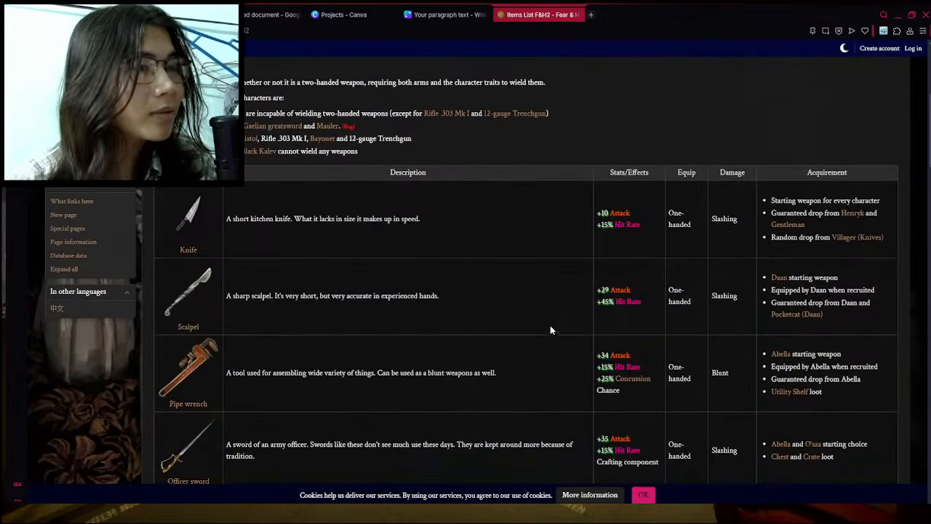
{"action": "scroll", "coordinate": [545, 318], "scroll_direction": "up", "scroll_amount": 2}
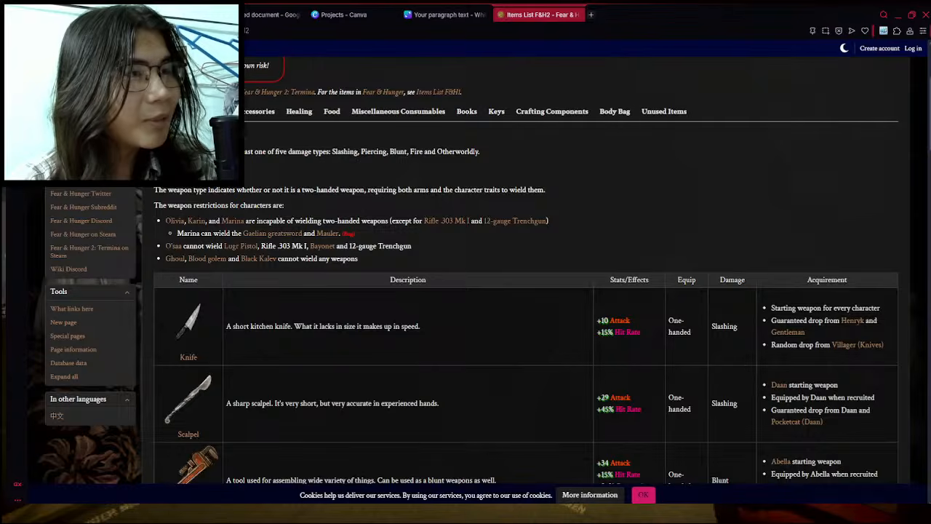
{"action": "left_click", "coordinate": [215, 111]}
{"action": "left_click", "coordinate": [259, 111]}
{"action": "left_click", "coordinate": [299, 111]}
{"action": "left_click", "coordinate": [332, 114]}
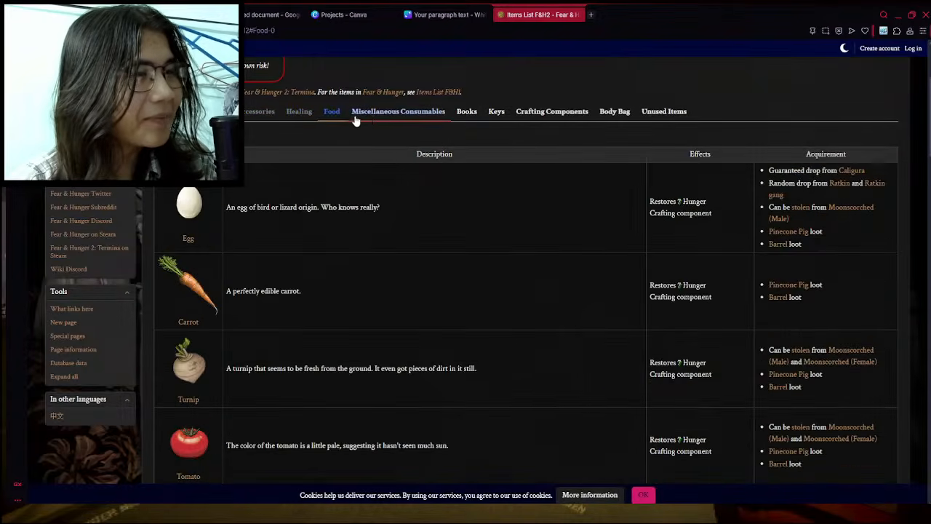
{"action": "left_click", "coordinate": [376, 114]}
{"action": "left_click", "coordinate": [471, 115]}
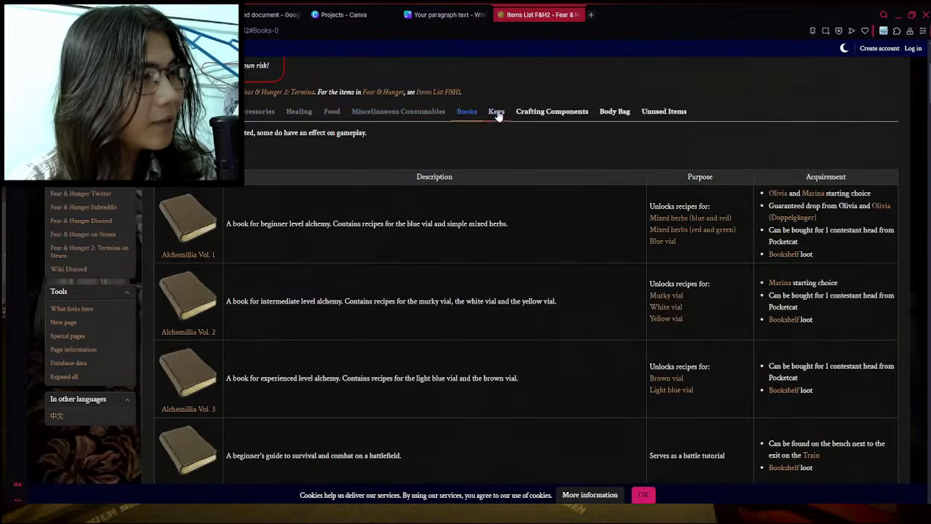
{"action": "left_click", "coordinate": [496, 113]}
{"action": "left_click", "coordinate": [407, 117]}
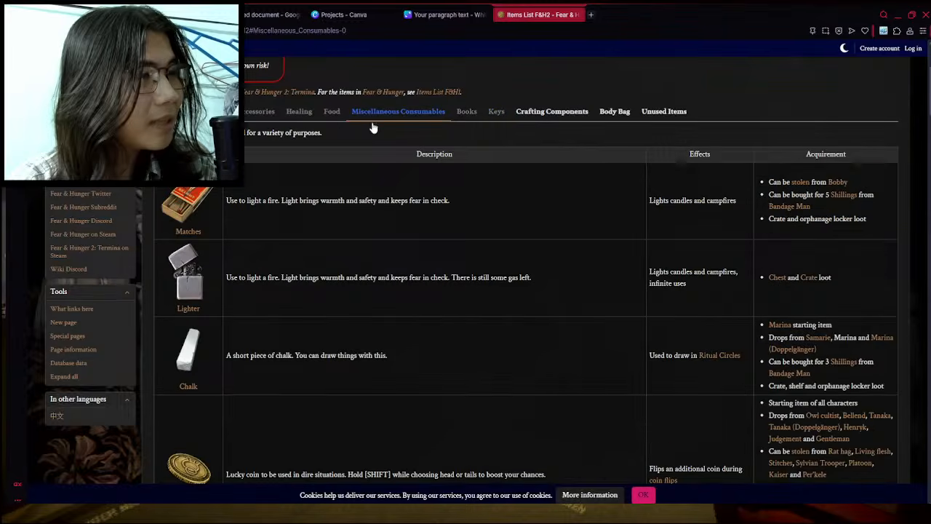
{"action": "left_click", "coordinate": [328, 121]}
{"action": "left_click", "coordinate": [299, 115]}
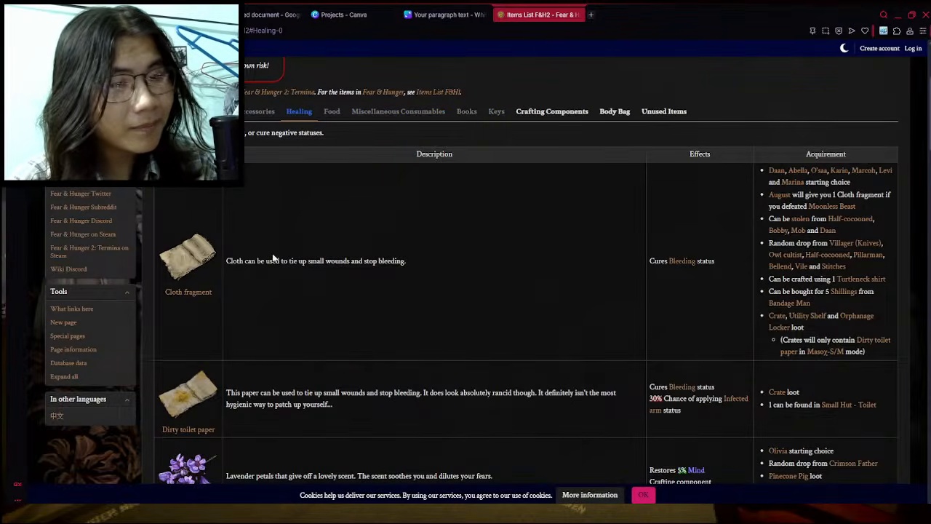
{"action": "scroll", "coordinate": [785, 176], "scroll_direction": "up", "scroll_amount": 3}
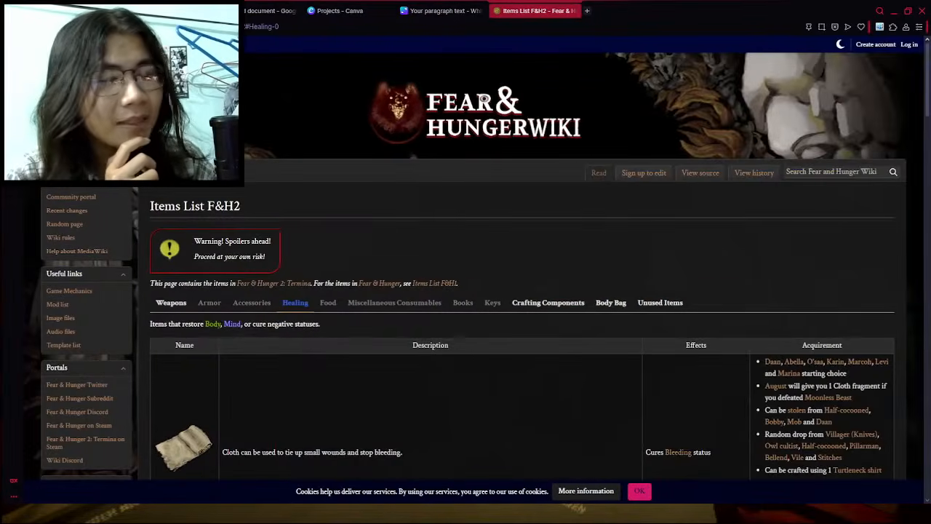
- Close the wiki tab and move the "Danger Level" text further up on the Canva whiteboard
{"action": "left_click", "coordinate": [443, 10]}
{"action": "left_click", "coordinate": [573, 11]}
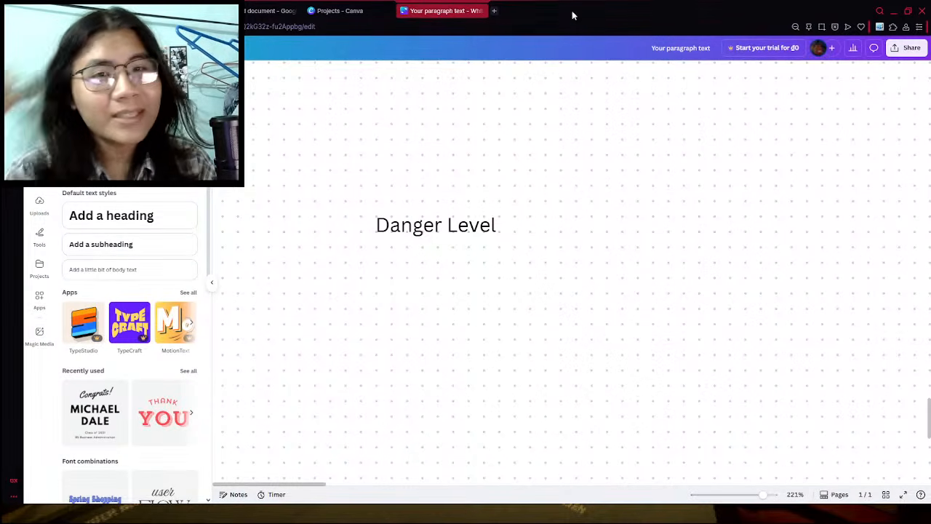
{"action": "left_click_drag", "start_coordinate": [450, 222], "coordinate": [498, 193]}
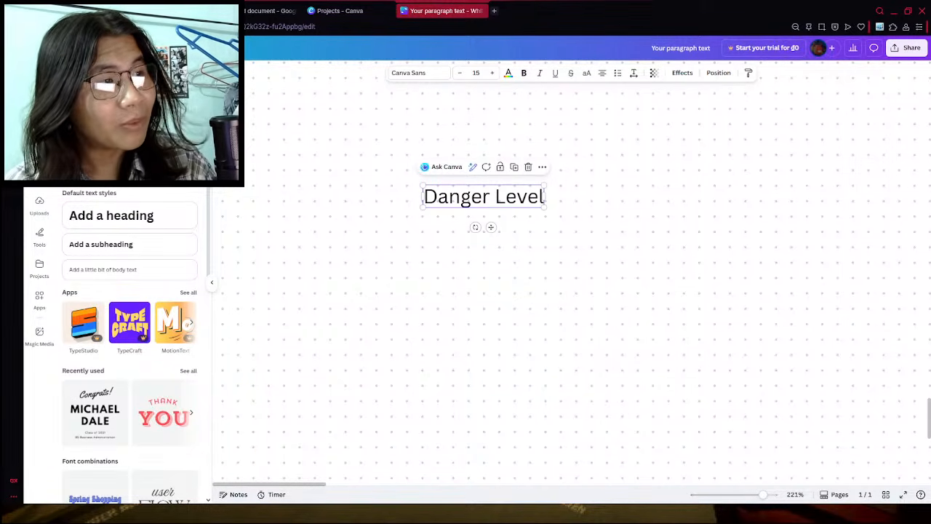
{"action": "left_click", "coordinate": [417, 221]}
{"action": "left_click_drag", "start_coordinate": [440, 201], "coordinate": [404, 158]}
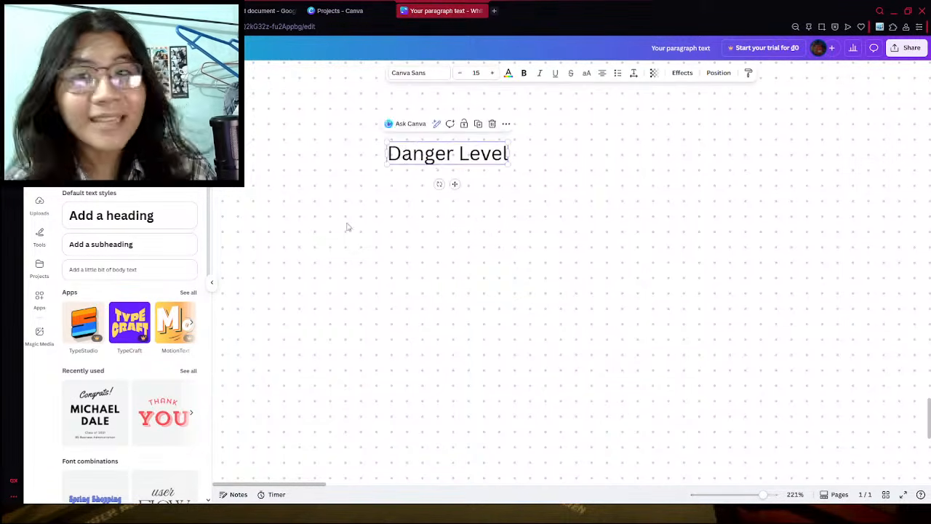
{"action": "left_click", "coordinate": [401, 231]}
- Switch to the new items document in Google Docs and insert a table with seven columns and two rows below the title
{"action": "left_click", "coordinate": [265, 10]}
{"action": "left_click", "coordinate": [360, 10]}
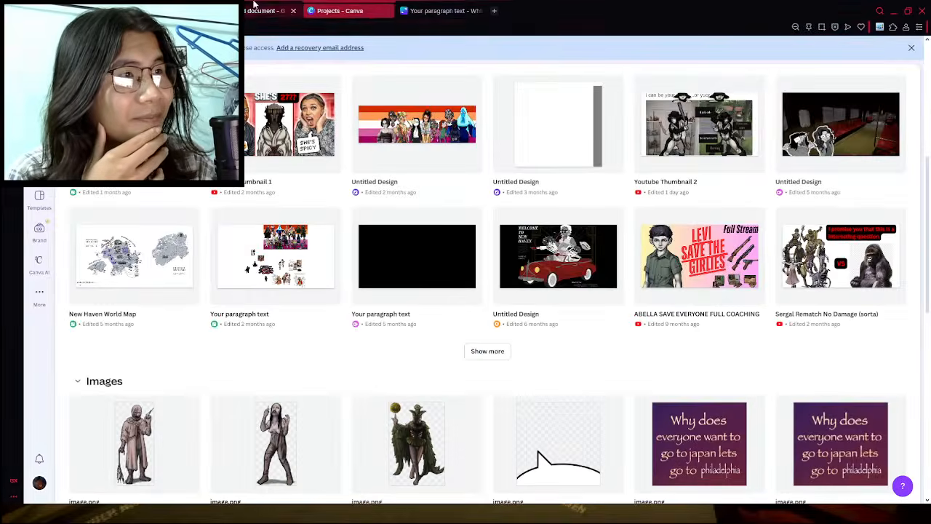
{"action": "left_click", "coordinate": [256, 8]}
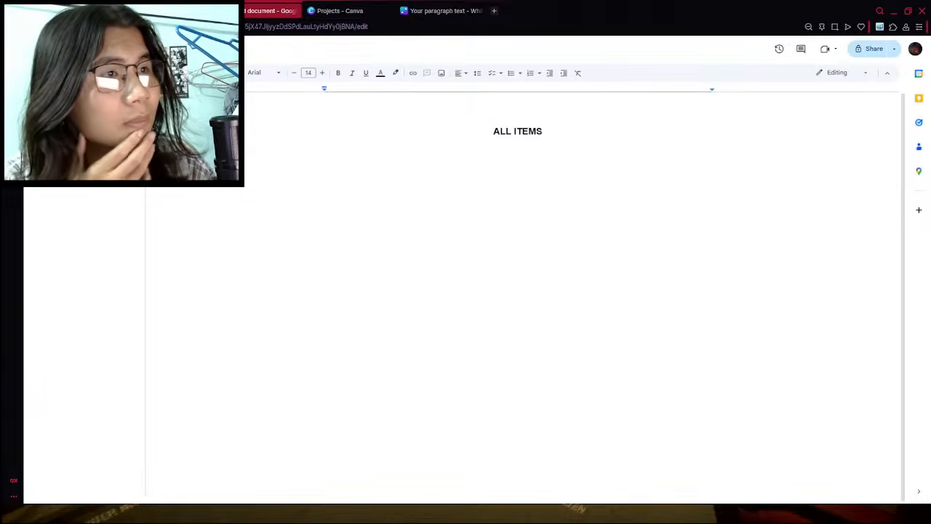
{"action": "left_click", "coordinate": [111, 55]}
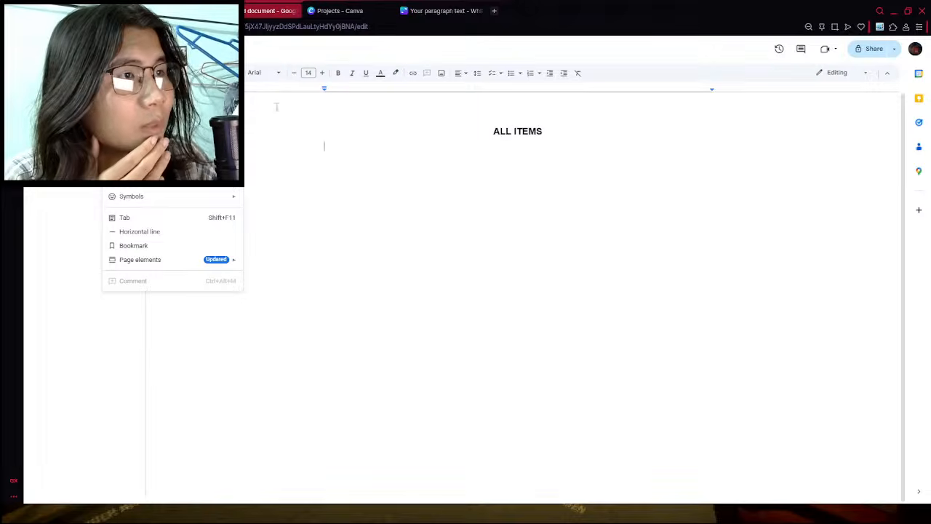
{"action": "mouse_move", "coordinate": [146, 102]}
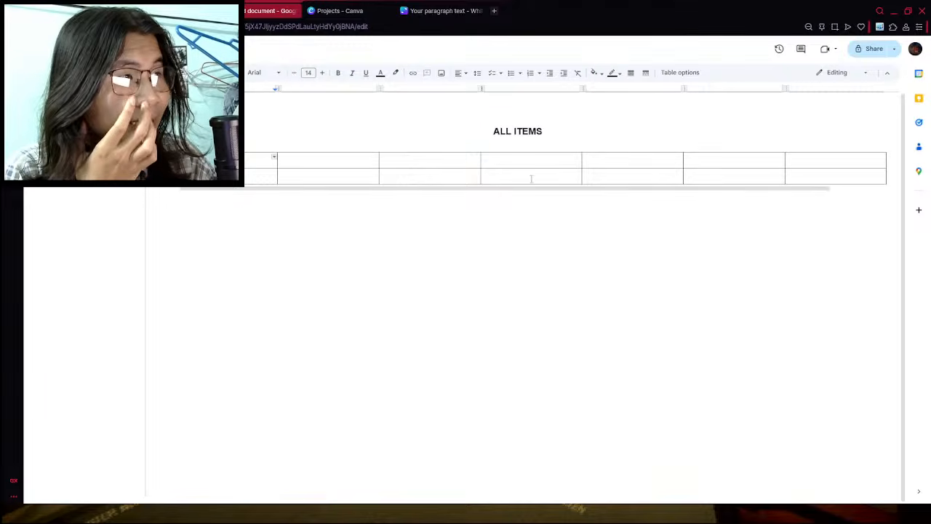
- Delete the last column of the table below the "ALL ITEMS" title
{"action": "left_click", "coordinate": [820, 158]}
{"action": "right_click", "coordinate": [820, 158]}
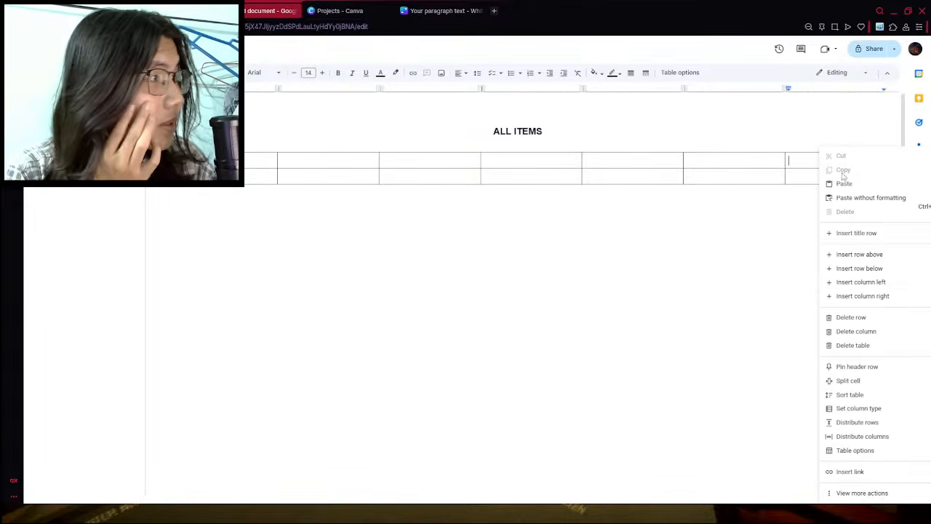
{"action": "left_click", "coordinate": [856, 331]}
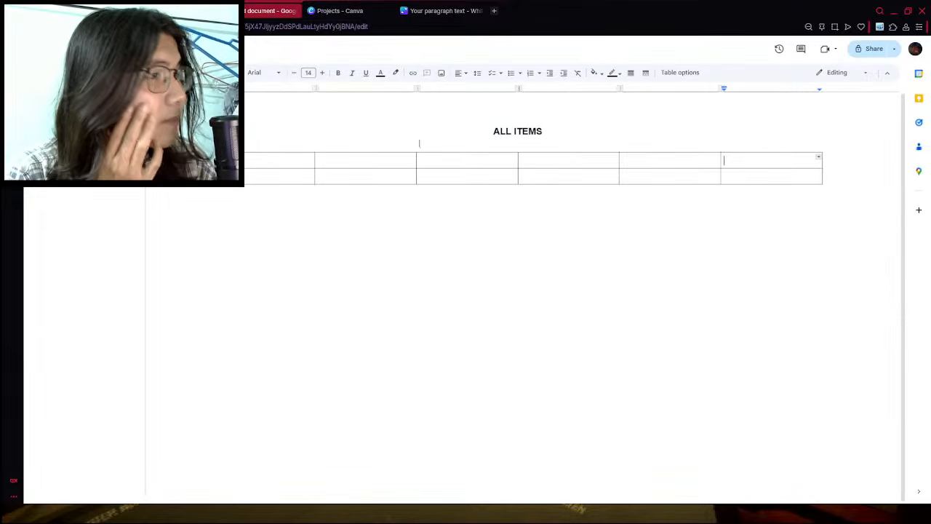
- Make both rows of the items table taller and slightly widen its first column
{"action": "left_click", "coordinate": [274, 162]}
{"action": "left_click_drag", "start_coordinate": [316, 185], "coordinate": [328, 270]}
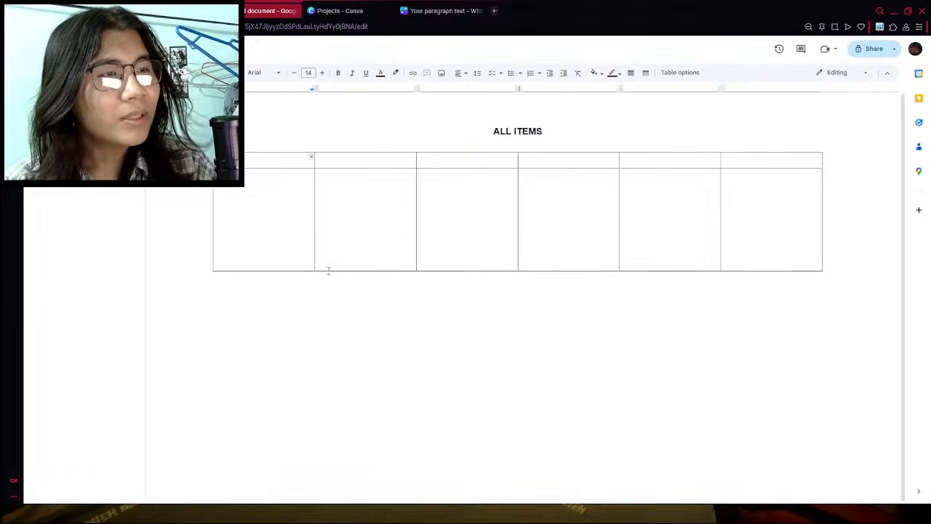
{"action": "mouse_move", "coordinate": [315, 210]}
{"action": "left_mouse_down"}
{"action": "mouse_move", "coordinate": [293, 218]}
{"action": "mouse_move", "coordinate": [318, 224]}
{"action": "left_mouse_up"}
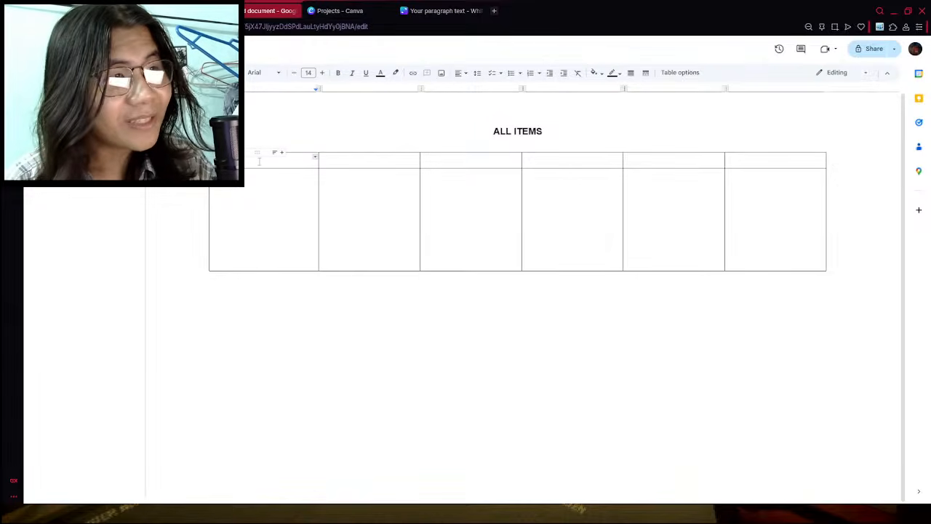
{"action": "left_click_drag", "start_coordinate": [266, 168], "coordinate": [267, 197]}
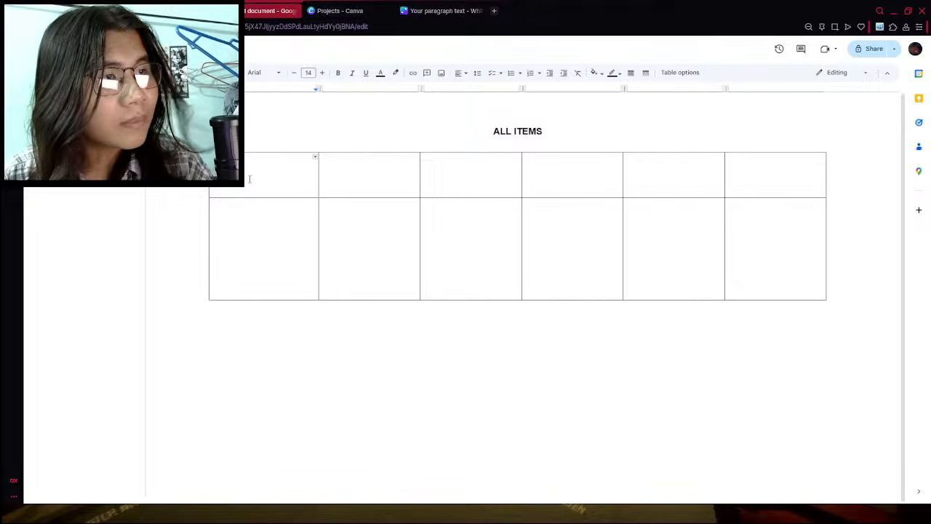
- Enter "Item Name" in the first header cell of the items table
{"action": "type", "text": "Item Name"}
{"action": "left_click", "coordinate": [366, 179]}
{"action": "double_click", "coordinate": [297, 173]}
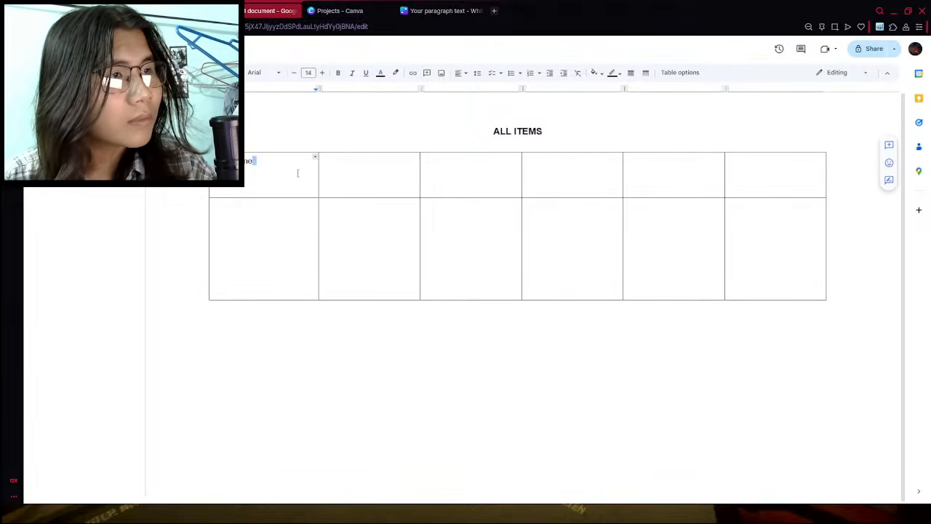
- Reopen the Fear & Hunger 2 items list wiki page and compare the tables for armor, accessories, miscellaneous consumables and weapons
{"action": "left_click", "coordinate": [442, 11]}
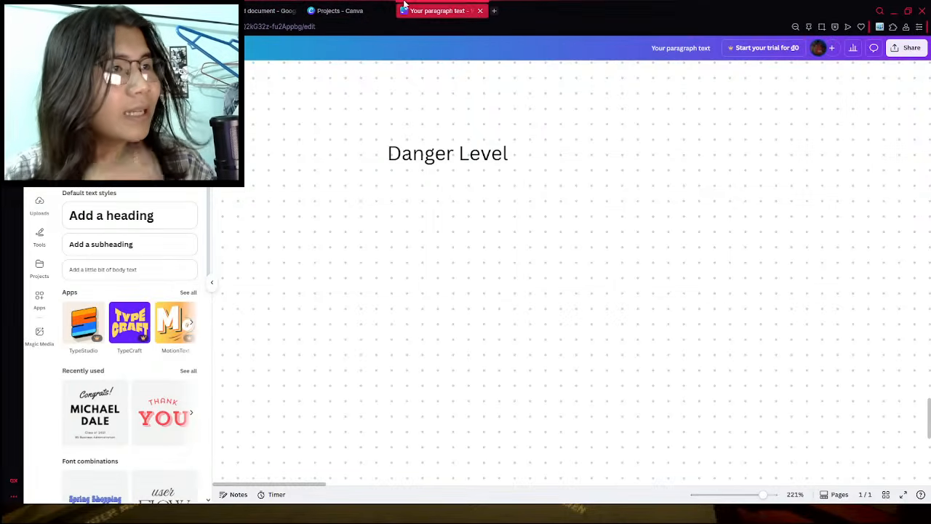
{"action": "left_click", "coordinate": [493, 10]}
{"action": "key", "text": "ctrl+v"}
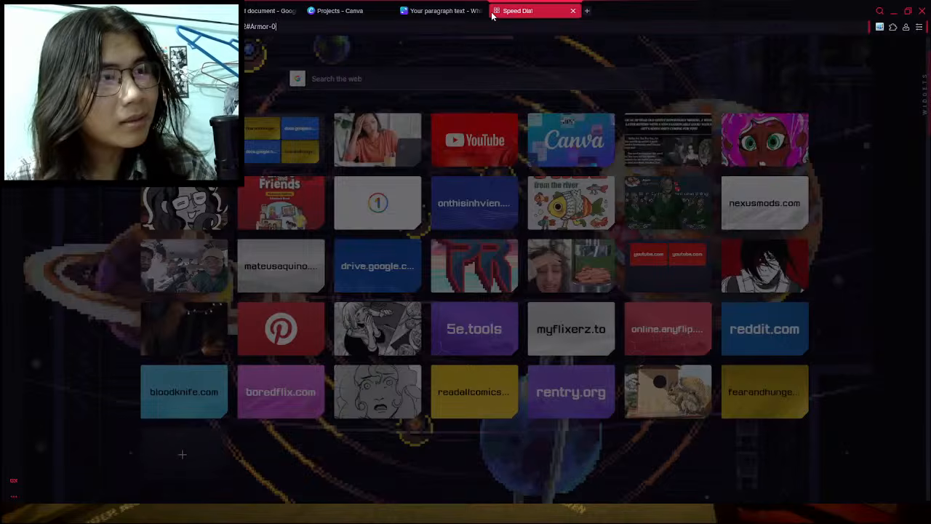
{"action": "key", "text": "Return"}
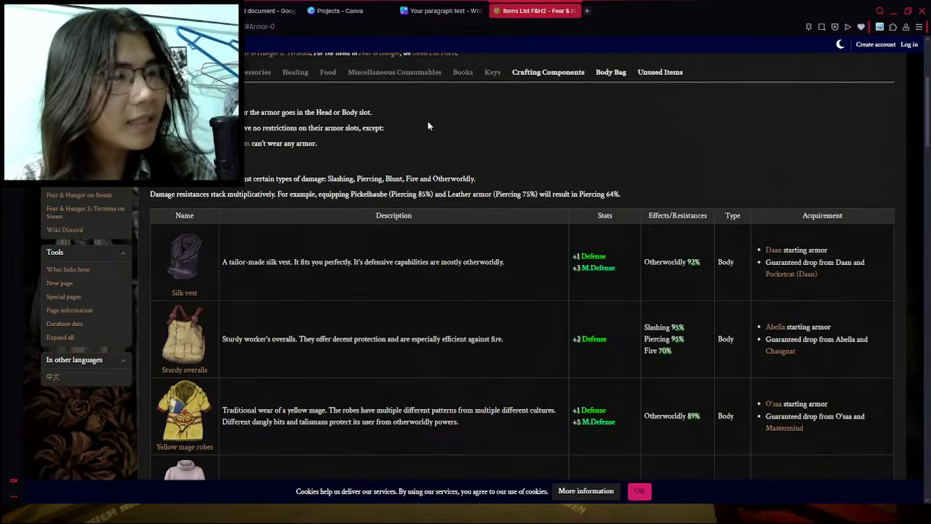
{"action": "left_click", "coordinate": [260, 72]}
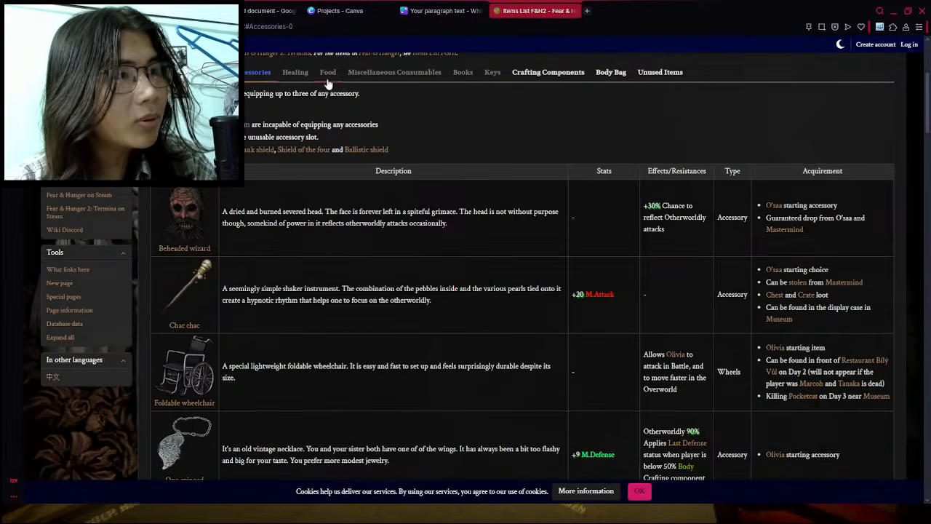
{"action": "left_click", "coordinate": [294, 73]}
{"action": "left_click", "coordinate": [394, 73]}
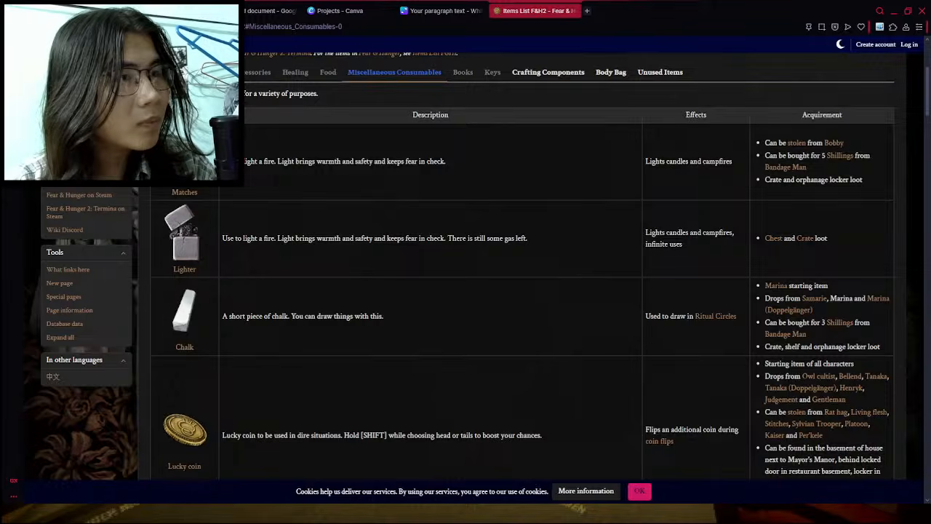
{"action": "left_click", "coordinate": [171, 73]}
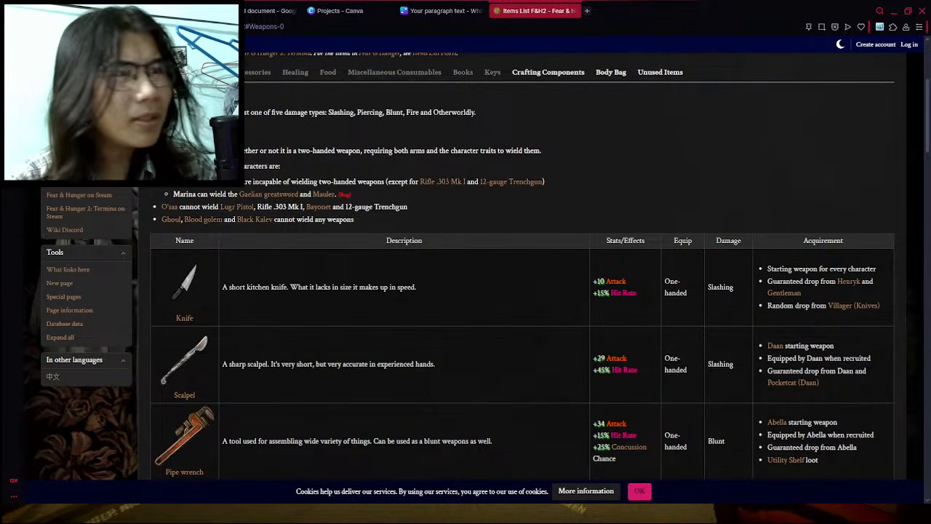
- Return to the Profession document in Google Docs, go to the recent documents list and open the Core Mechanic document
{"action": "left_click", "coordinate": [166, 11]}
{"action": "left_click", "coordinate": [280, 11]}
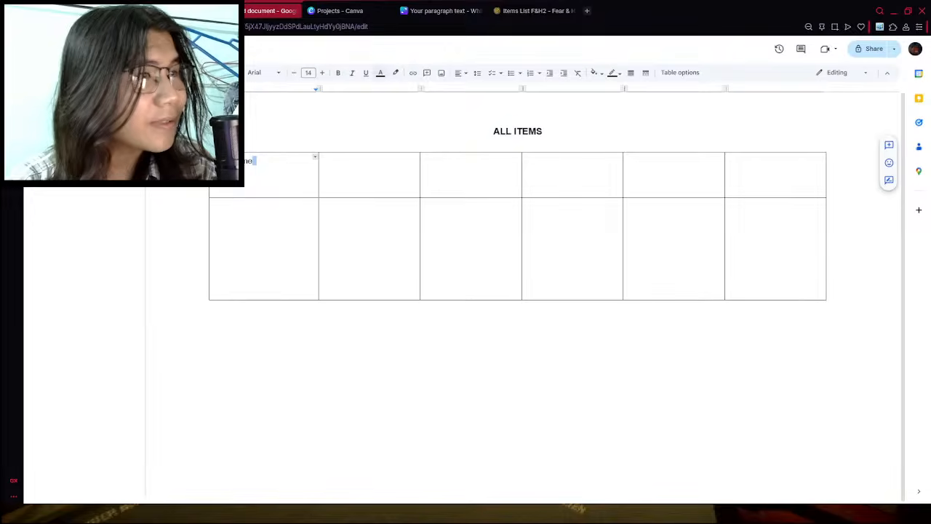
{"action": "left_click", "coordinate": [166, 11]}
{"action": "left_click", "coordinate": [73, 11]}
{"action": "left_click", "coordinate": [165, 10]}
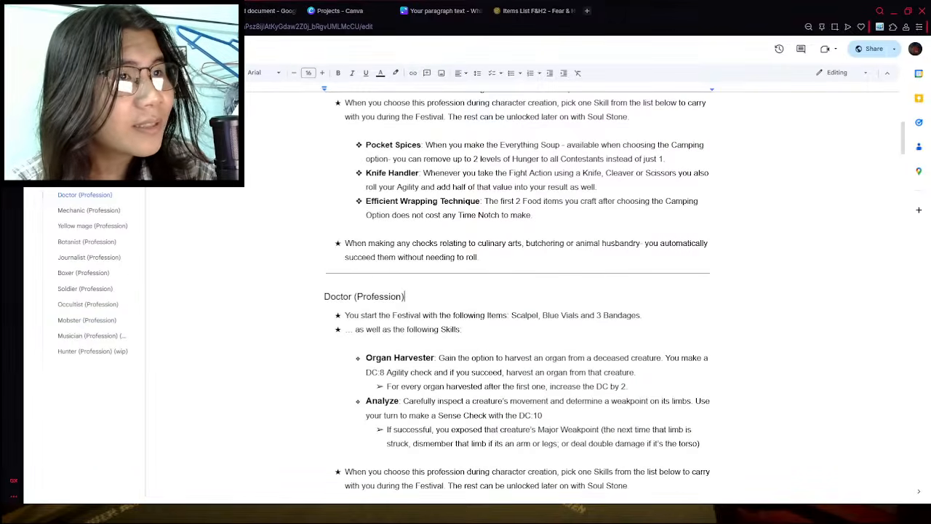
{"action": "left_click", "coordinate": [39, 50]}
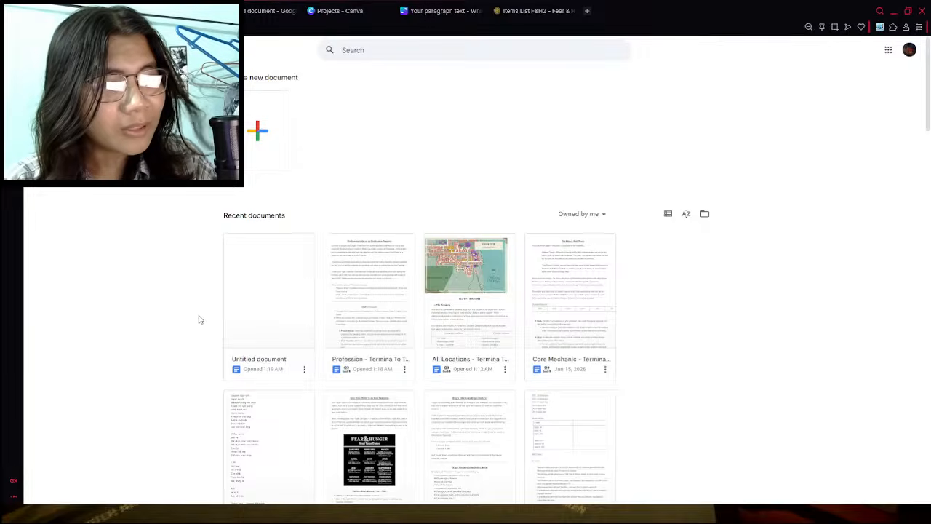
{"action": "scroll", "coordinate": [200, 319], "scroll_direction": "down", "scroll_amount": 2}
{"action": "scroll", "coordinate": [200, 319], "scroll_direction": "up", "scroll_amount": 2}
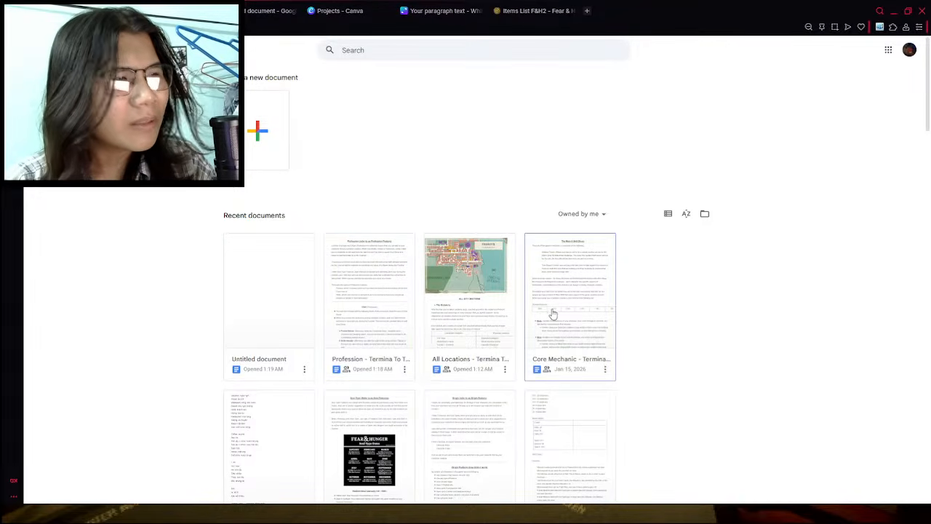
{"action": "scroll", "coordinate": [553, 313], "scroll_direction": "down", "scroll_amount": 1}
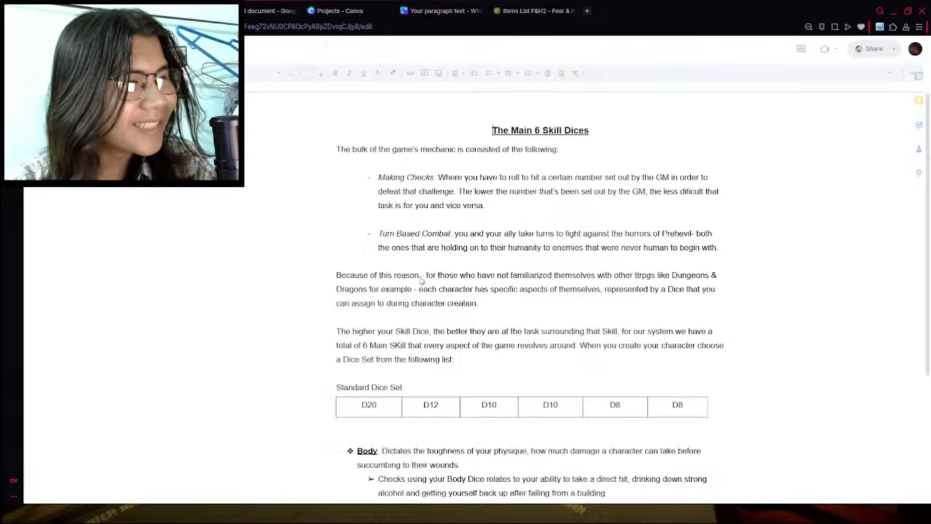
- Examine the Core Mechanic rules, from checks, combat and Fear Levels through to the accessory, armor and weapon slot tables
{"action": "scroll", "coordinate": [422, 280], "scroll_direction": "down", "scroll_amount": 12}
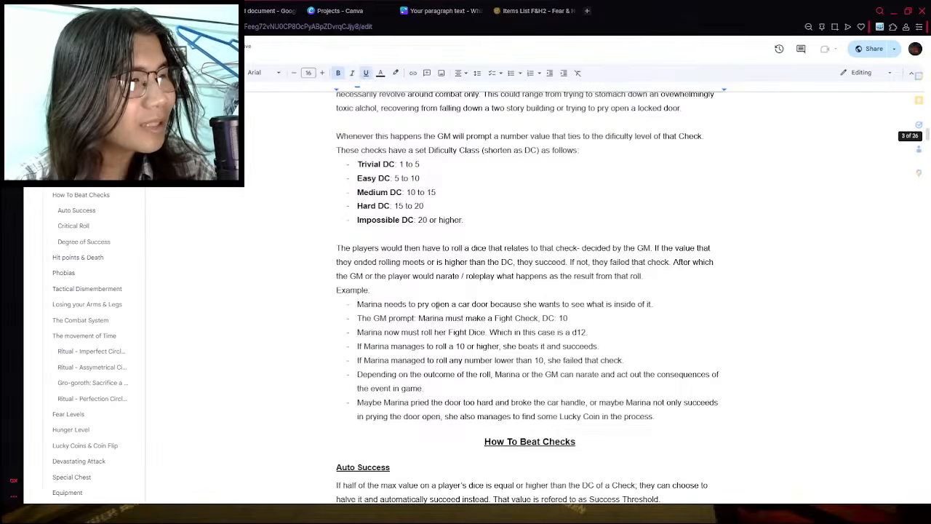
{"action": "scroll", "coordinate": [453, 267], "scroll_direction": "up", "scroll_amount": 1}
{"action": "scroll", "coordinate": [445, 306], "scroll_direction": "down", "scroll_amount": 20}
{"action": "scroll", "coordinate": [445, 321], "scroll_direction": "down", "scroll_amount": 20}
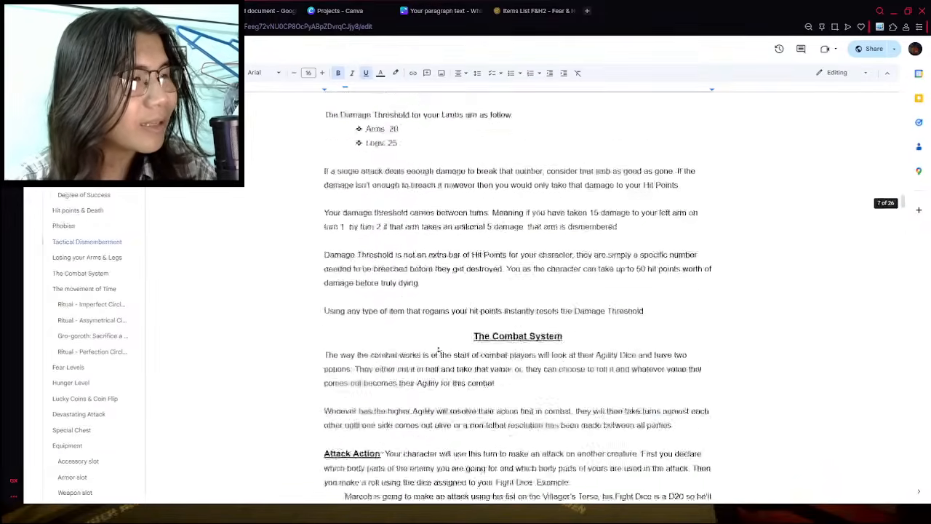
{"action": "scroll", "coordinate": [468, 311], "scroll_direction": "down", "scroll_amount": 15}
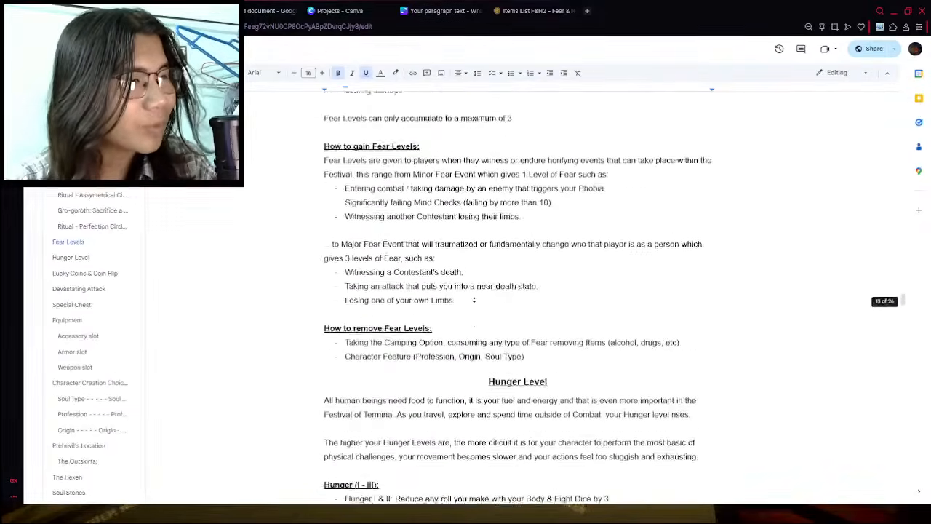
{"action": "scroll", "coordinate": [455, 337], "scroll_direction": "down", "scroll_amount": 5}
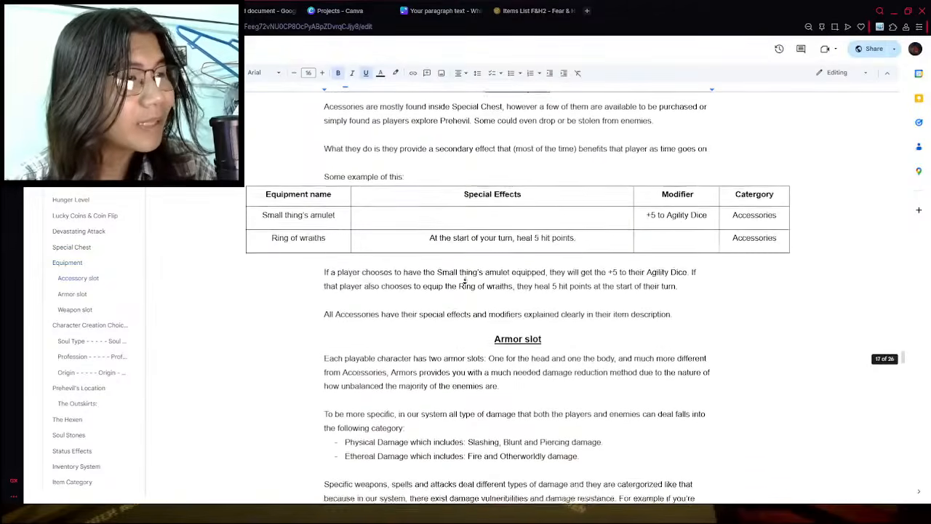
{"action": "scroll", "coordinate": [437, 306], "scroll_direction": "down", "scroll_amount": 5}
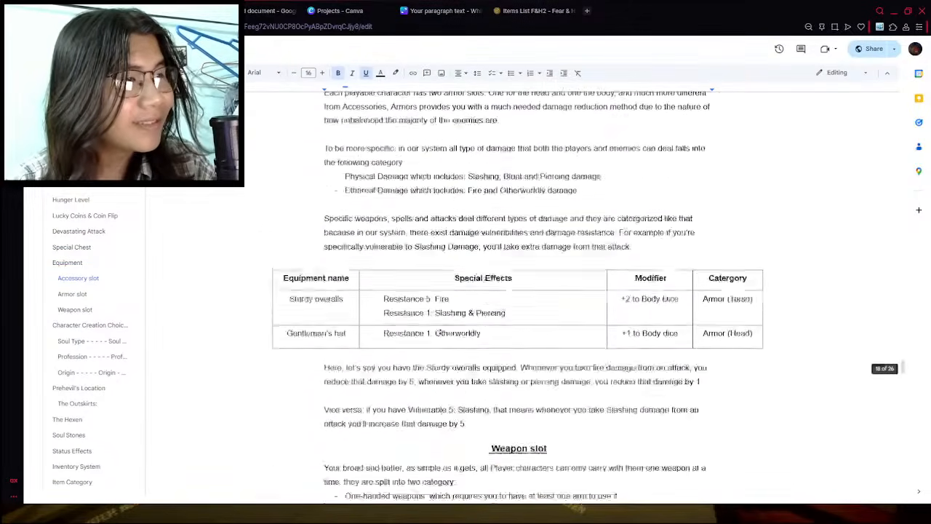
{"action": "scroll", "coordinate": [452, 263], "scroll_direction": "down", "scroll_amount": 4}
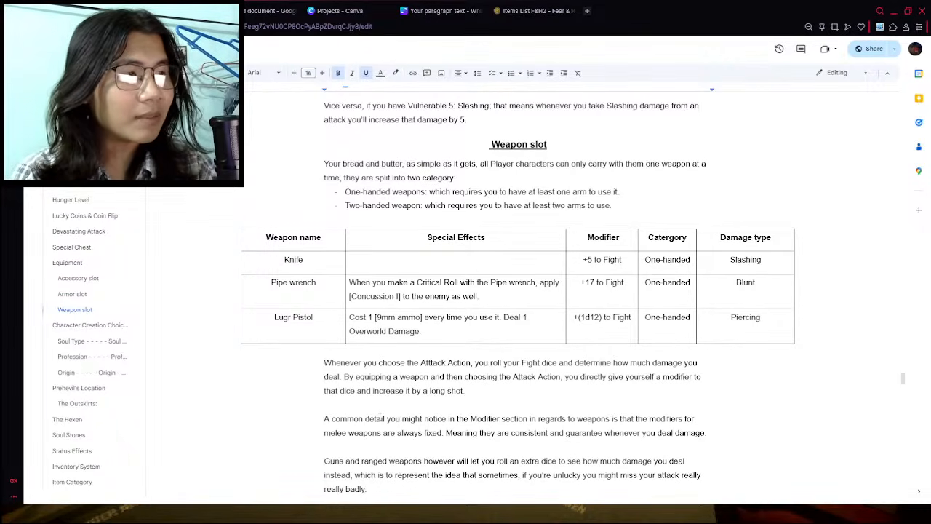
- Examine the Fight modifiers of the Knife and Pipe wrench in the Weapon slot table
{"action": "key", "text": "ctrl+plus"}
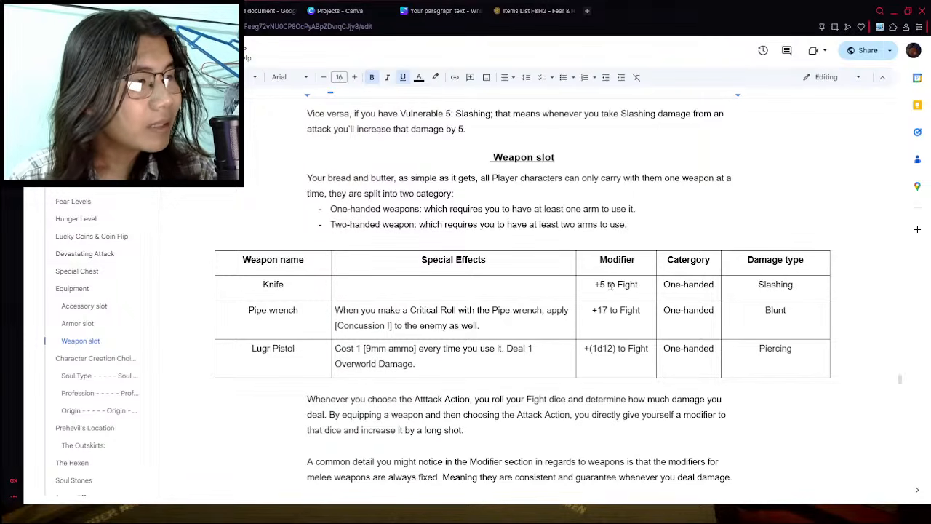
{"action": "left_click_drag", "start_coordinate": [595, 285], "coordinate": [643, 286]}
{"action": "left_click", "coordinate": [603, 326]}
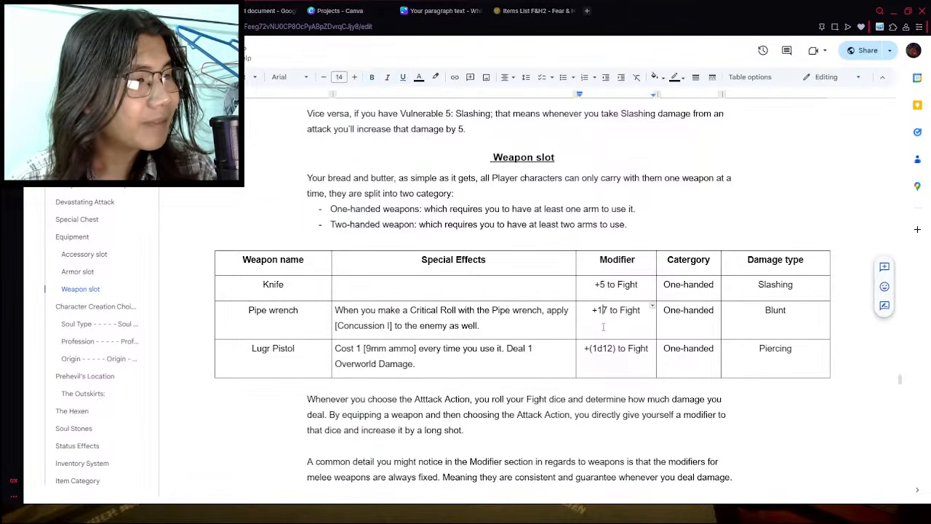
{"action": "triple_click", "coordinate": [603, 327]}
{"action": "left_click", "coordinate": [561, 445]}
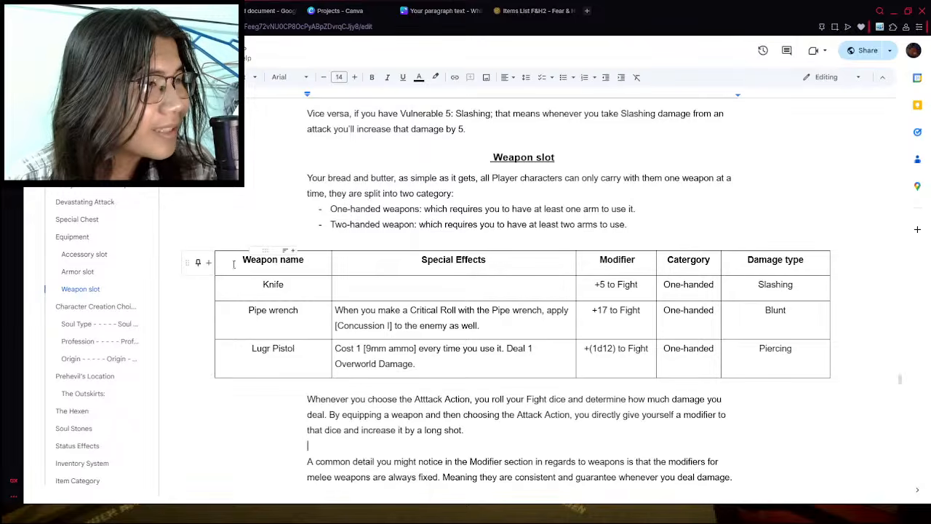
- Switch to the new items document and delete its "ALL ITEMS" title together with the empty table
{"action": "left_click_drag", "start_coordinate": [280, 265], "coordinate": [839, 371]}
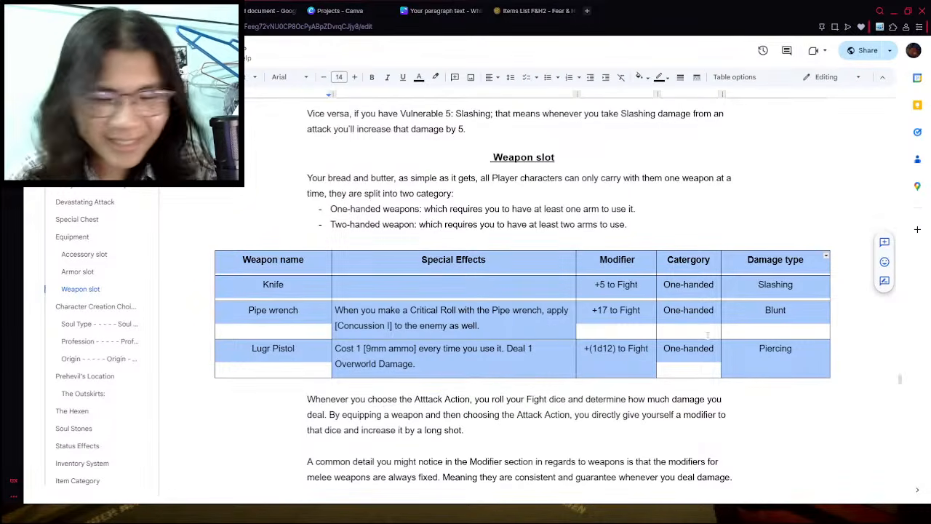
{"action": "left_click", "coordinate": [358, 6]}
{"action": "left_click", "coordinate": [270, 6]}
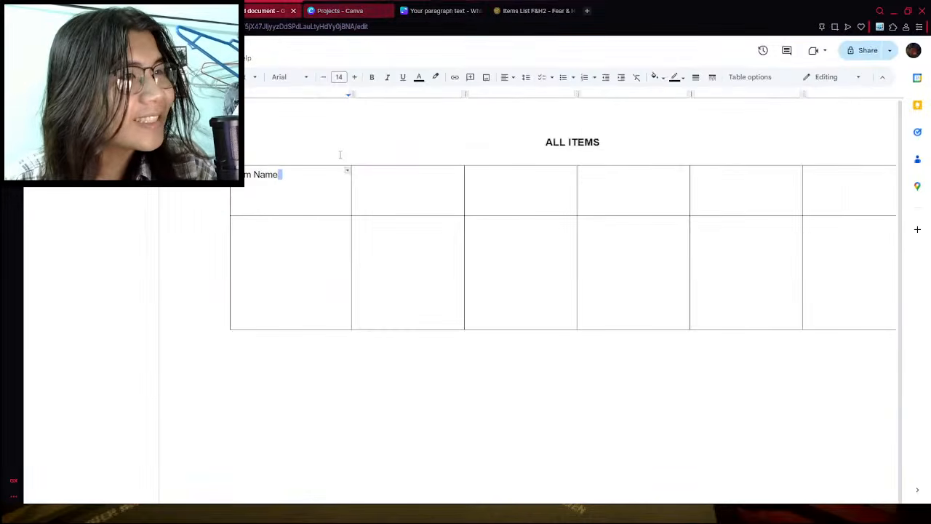
{"action": "left_click_drag", "start_coordinate": [308, 156], "coordinate": [760, 354]}
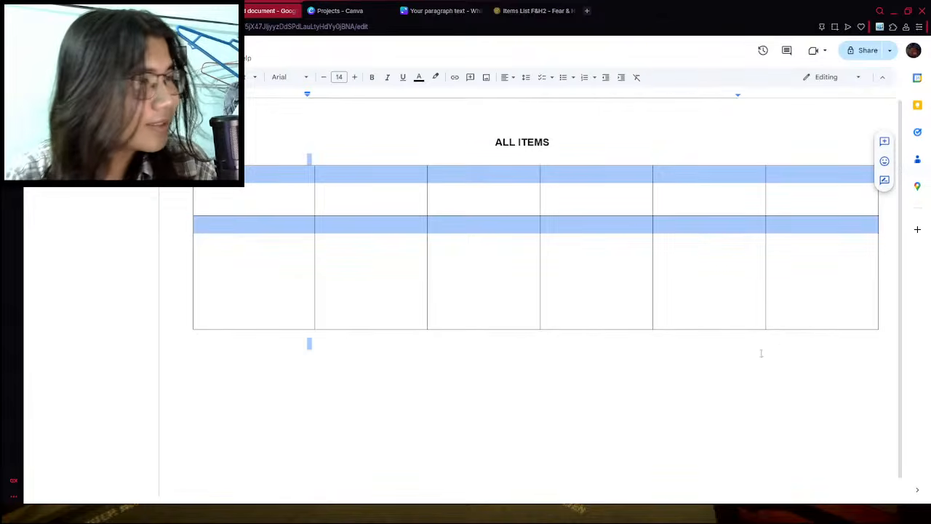
{"action": "left_click_drag", "start_coordinate": [769, 225], "coordinate": [298, 137]}
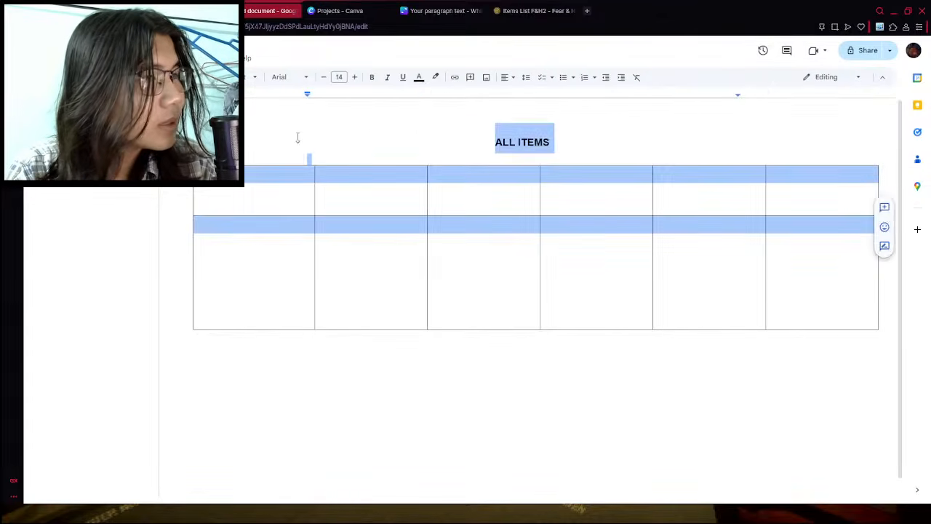
{"action": "key", "text": "BackSpace"}
- Copy the Weapon slot heading, description and weapon table from the Core Mechanic document into the emptied items document
{"action": "left_click", "coordinate": [191, 11]}
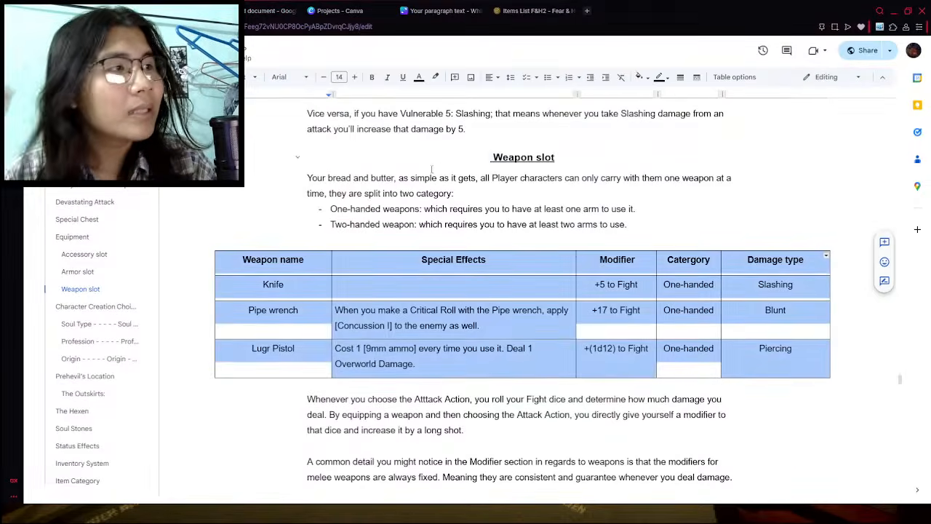
{"action": "left_click_drag", "start_coordinate": [481, 163], "coordinate": [673, 318]}
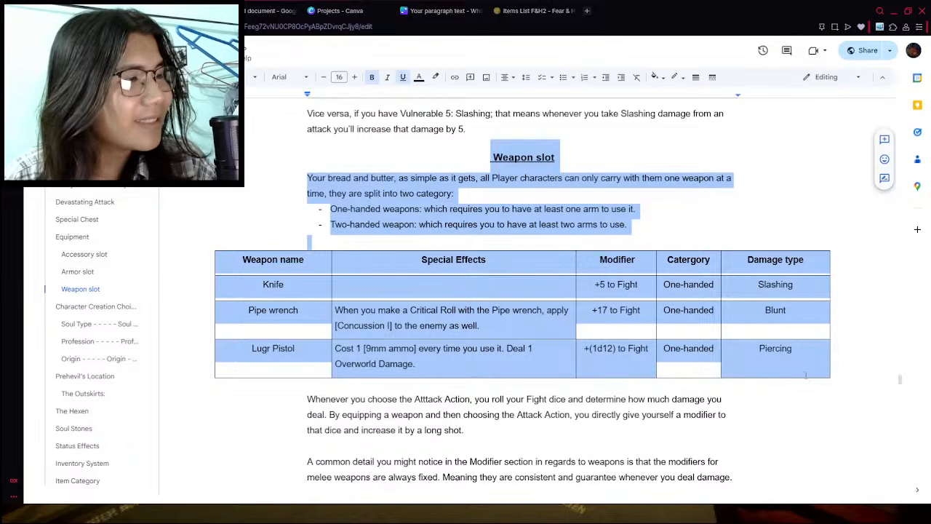
{"action": "left_click_drag", "start_coordinate": [805, 374], "coordinate": [795, 362]}
{"action": "key", "text": "ctrl+c"}
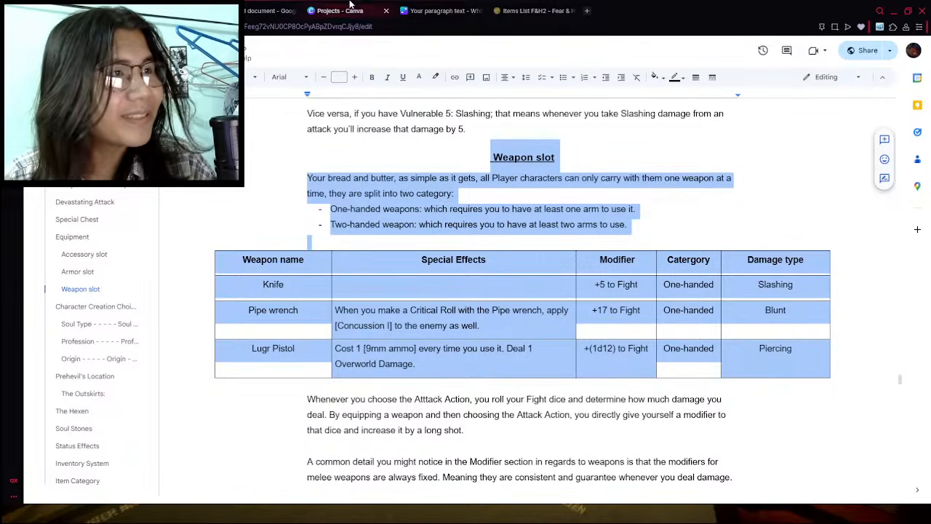
{"action": "left_click", "coordinate": [338, 11]}
{"action": "left_click", "coordinate": [285, 10]}
{"action": "key", "text": "ctrl+v"}
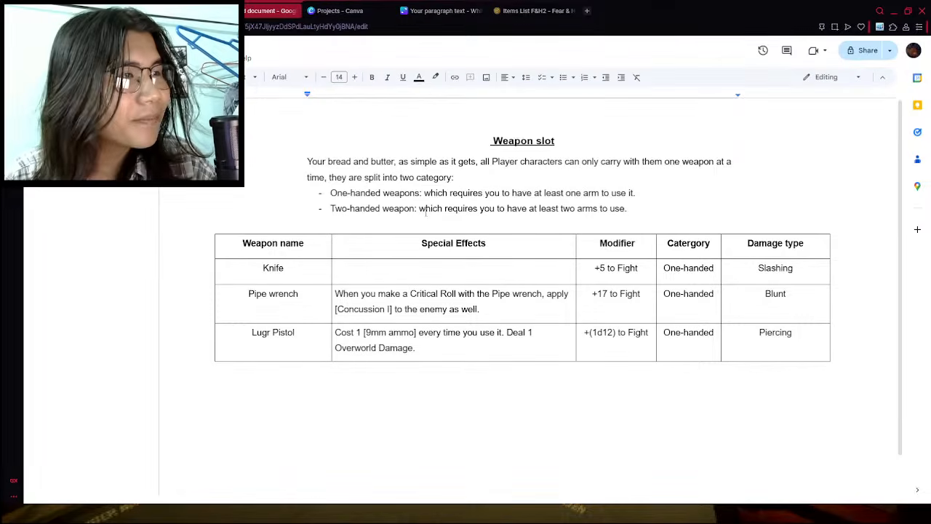
- Change the "Weapon slot" heading in the items document to "Weapons"
{"action": "double_click", "coordinate": [546, 140]}
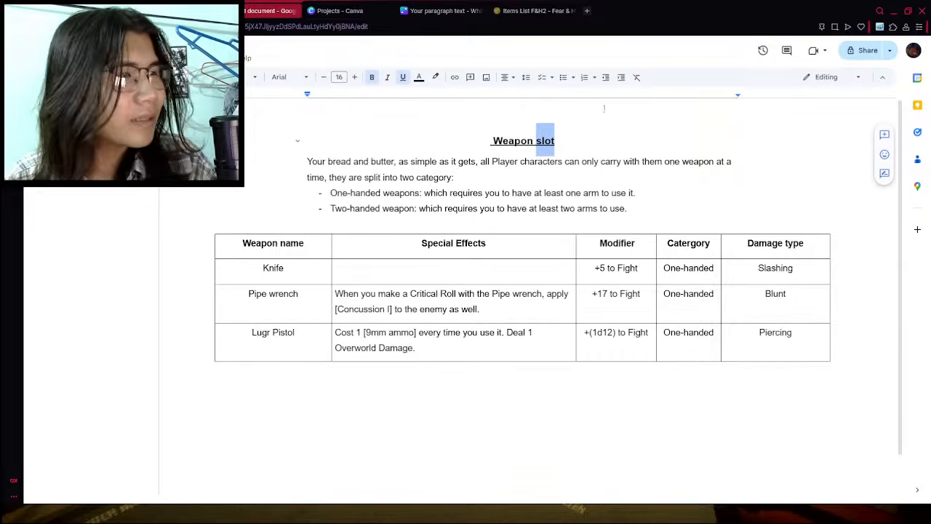
{"action": "key", "text": "BackSpace"}
{"action": "type", "text": "s"}
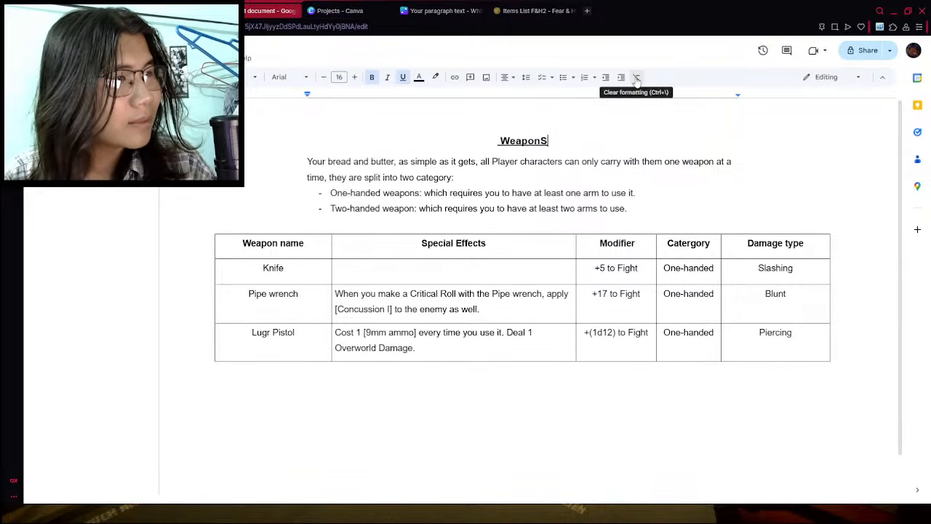
{"action": "key", "text": "Left"}
{"action": "key", "text": "Left"}
{"action": "key", "text": "Left"}
{"action": "key", "text": "Left"}
{"action": "key", "text": "Left"}
{"action": "key", "text": "Left"}
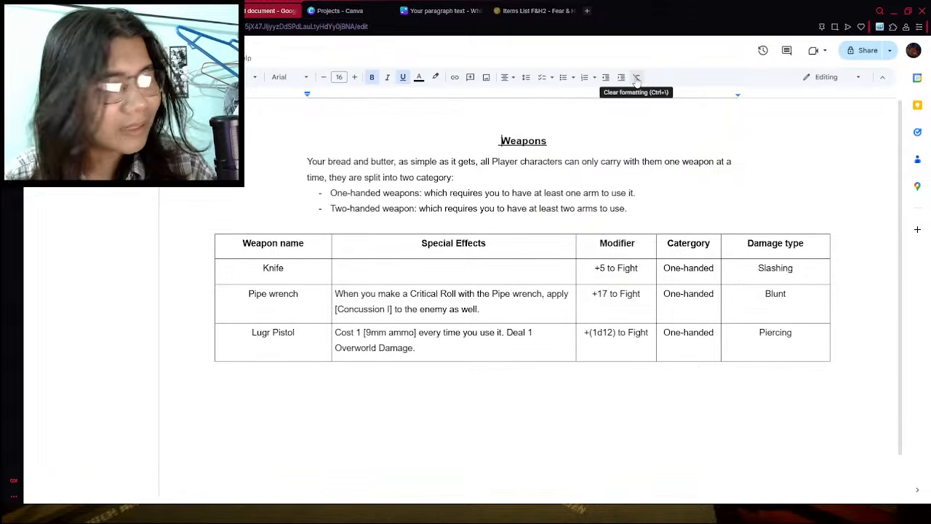
- Add "All Items" in front of "Weapons" in the items document's heading
{"action": "type", "text": "ALL"}
{"action": "key", "text": "BackSpace"}
{"action": "key", "text": "BackSpace"}
{"action": "key", "text": "BackSpace"}
{"action": "type", "text": "ll"}
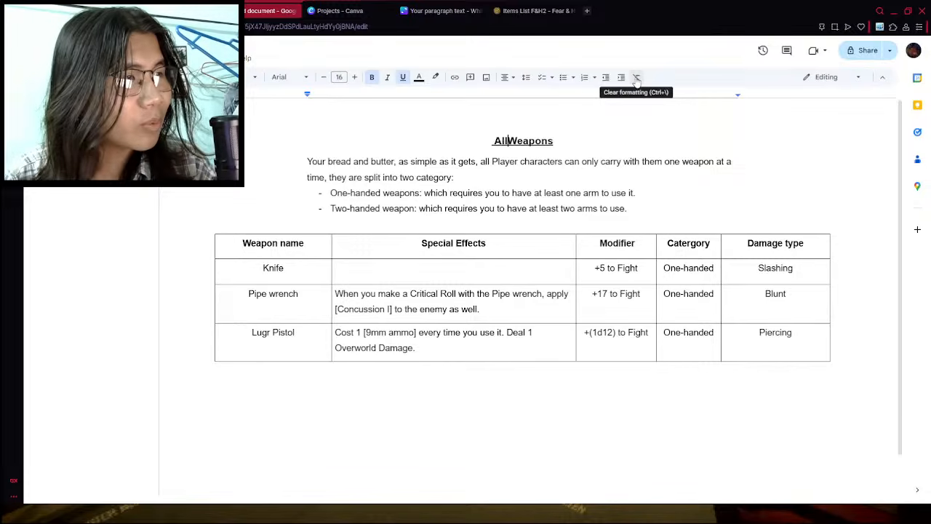
{"action": "type", "text": " Ite"}
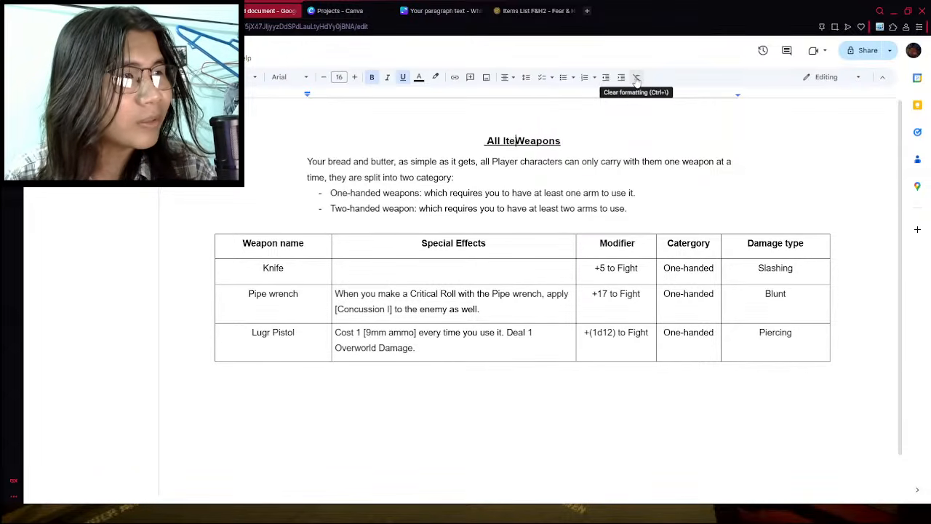
{"action": "type", "text": "ms"}
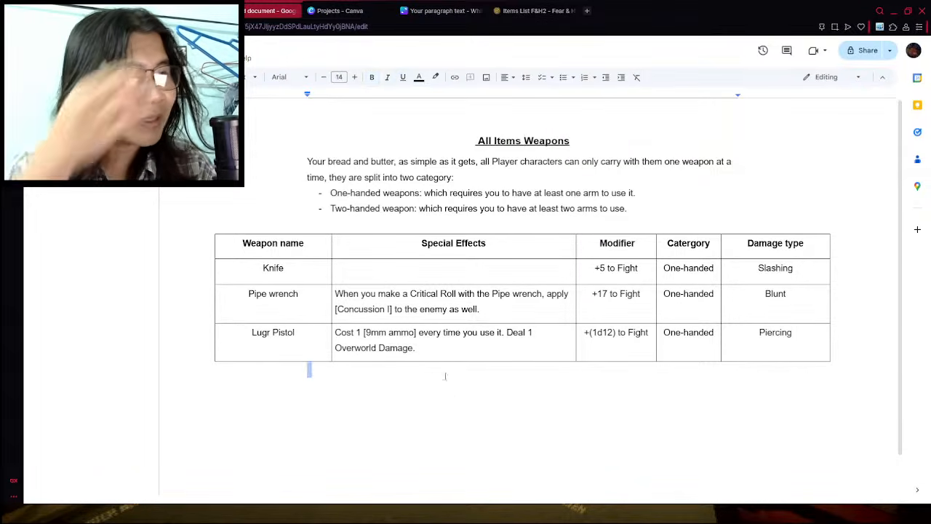
- Insert five empty rows below the Lugr Pistol row in the weapon table
{"action": "left_click", "coordinate": [462, 348]}
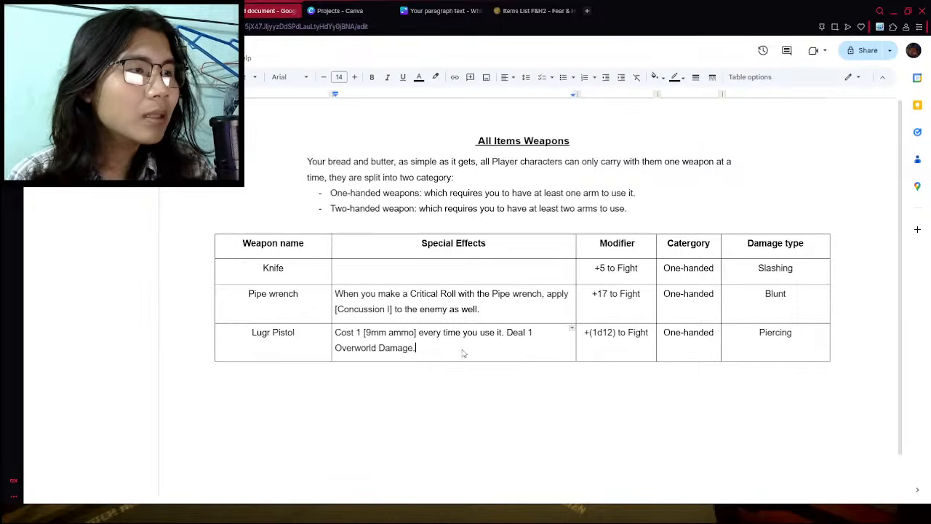
{"action": "right_click", "coordinate": [463, 353]}
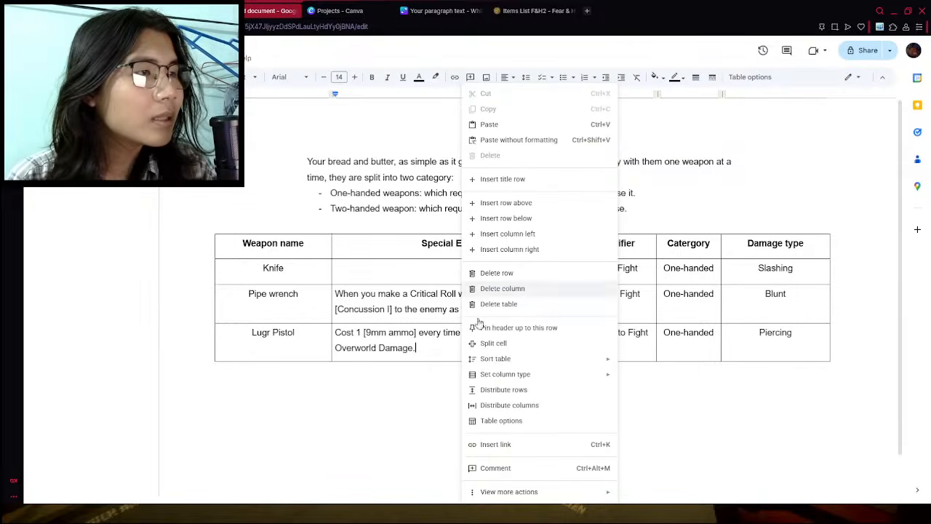
{"action": "left_click", "coordinate": [506, 218]}
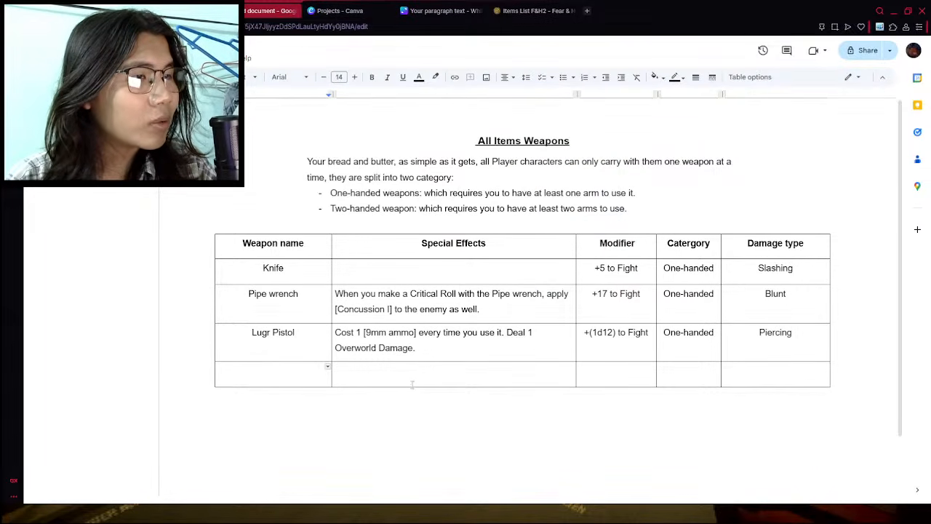
{"action": "mouse_move", "coordinate": [409, 387]}
{"action": "left_mouse_down"}
{"action": "mouse_move", "coordinate": [410, 412]}
{"action": "mouse_move", "coordinate": [408, 388]}
{"action": "left_mouse_up"}
{"action": "scroll", "coordinate": [416, 352], "scroll_direction": "down", "scroll_amount": 1}
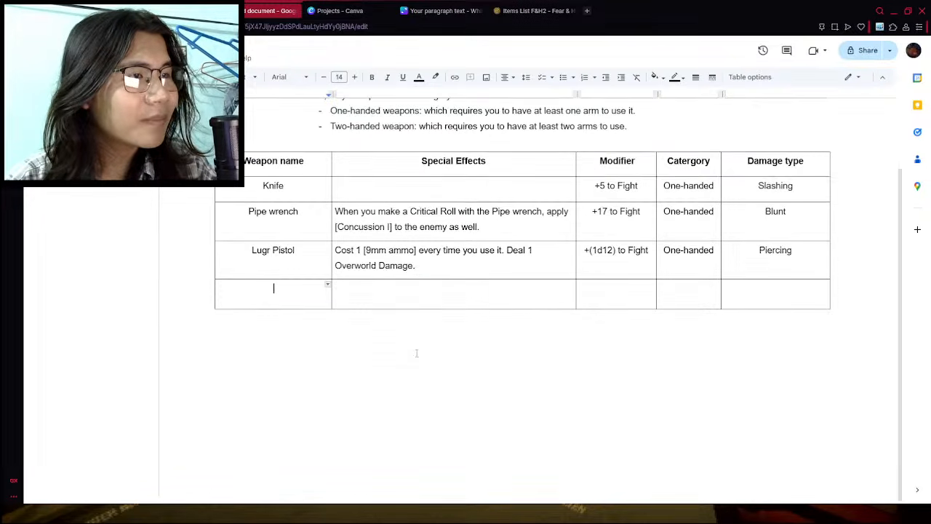
{"action": "right_click", "coordinate": [397, 295]}
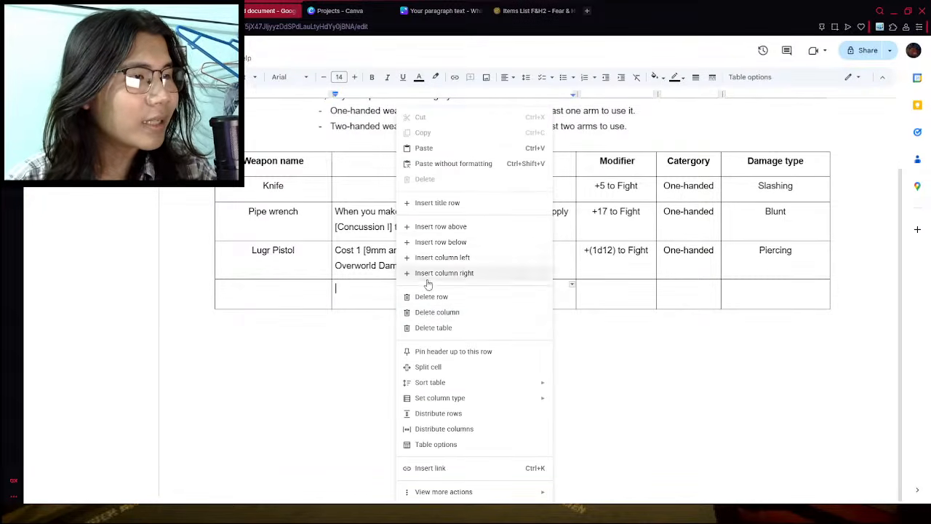
{"action": "left_click", "coordinate": [434, 243]}
{"action": "right_click", "coordinate": [395, 337]}
{"action": "right_click", "coordinate": [366, 325]}
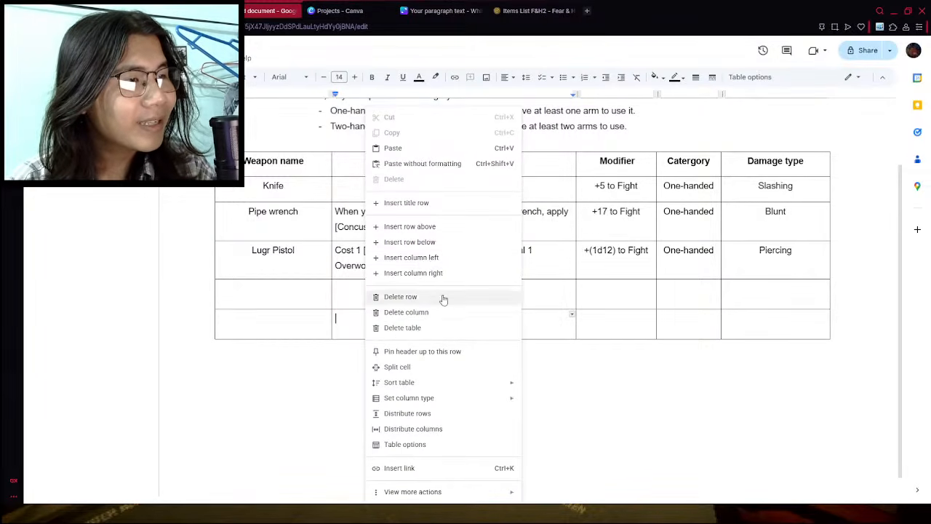
{"action": "left_click", "coordinate": [410, 241]}
{"action": "right_click", "coordinate": [384, 373]}
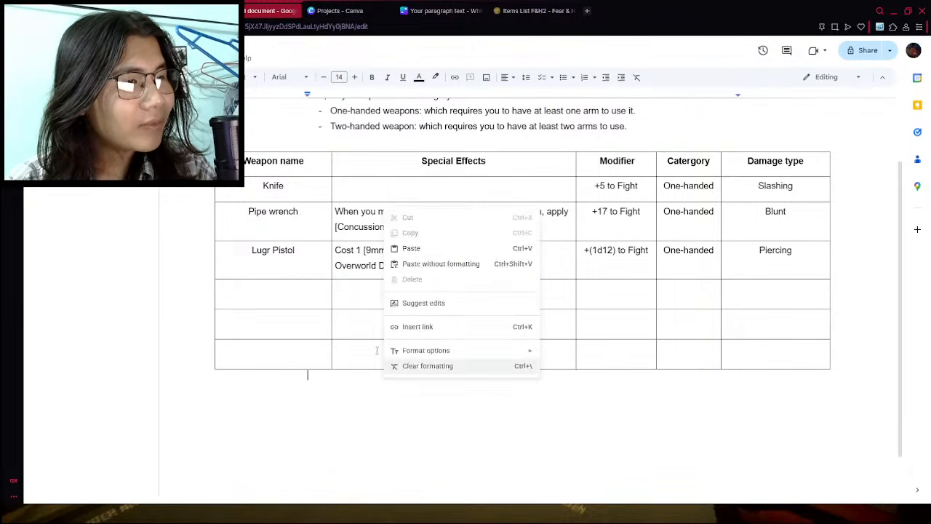
{"action": "right_click", "coordinate": [379, 354]}
{"action": "left_click", "coordinate": [429, 242]}
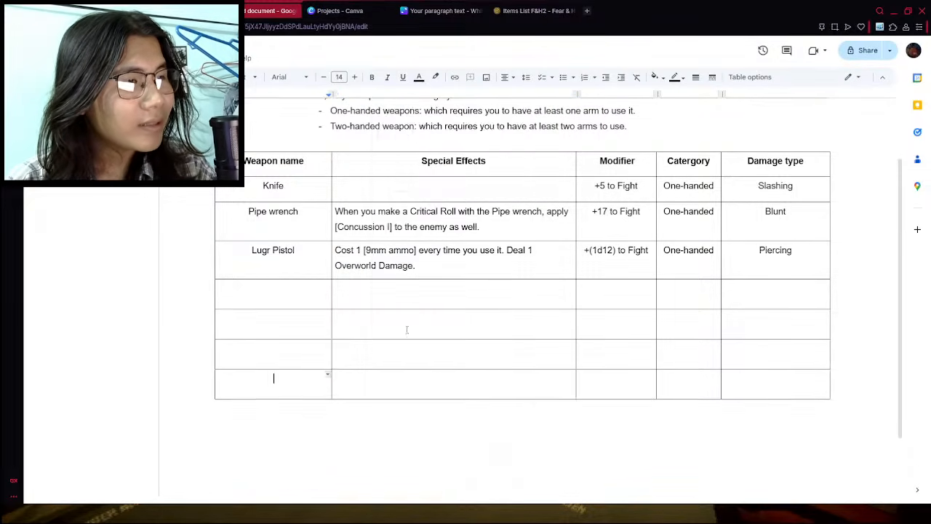
{"action": "right_click", "coordinate": [395, 391]}
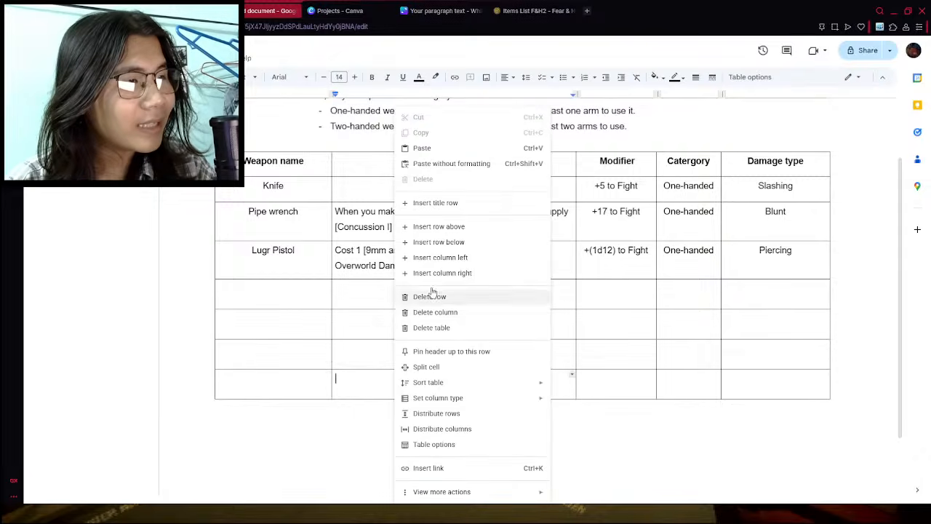
{"action": "left_click", "coordinate": [438, 242]}
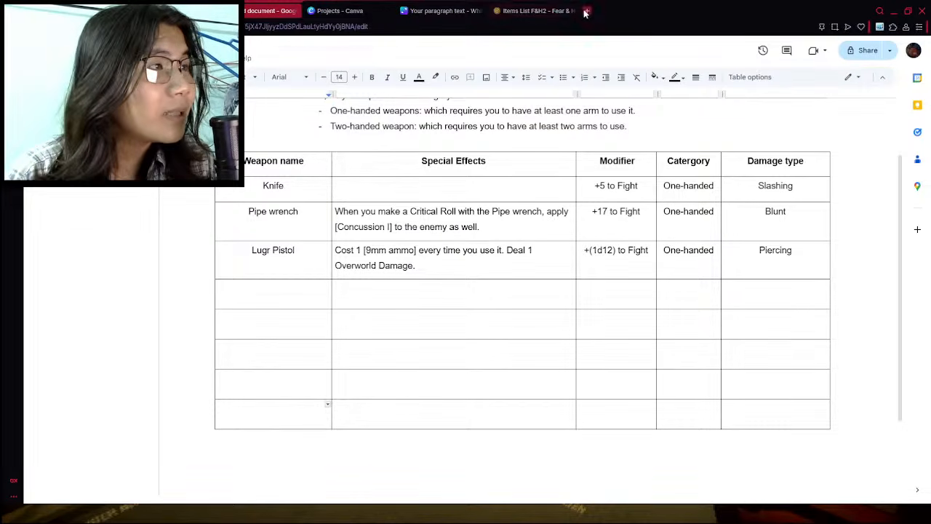
- Search the web for "turron" and read about the confection in the results and its Wikipedia article
{"action": "left_click", "coordinate": [586, 11]}
{"action": "type", "text": "f"}
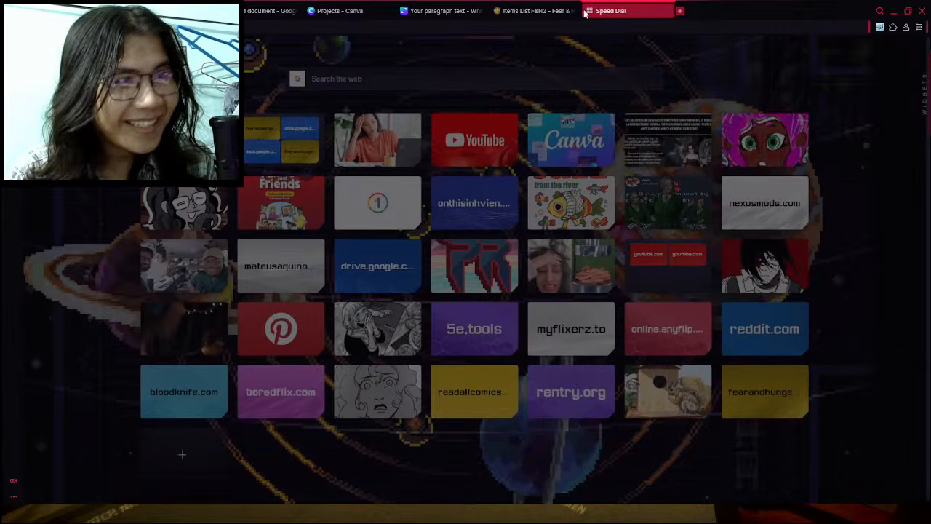
{"action": "key", "text": "Return"}
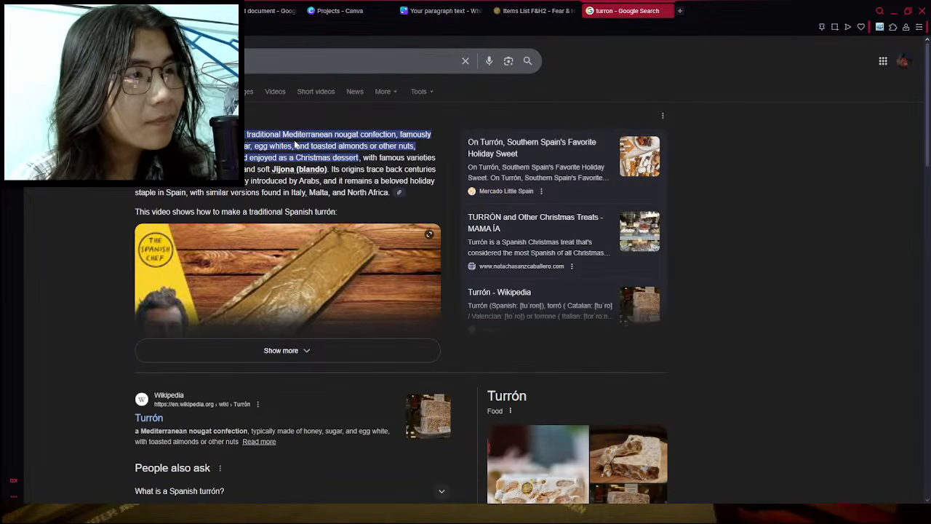
{"action": "scroll", "coordinate": [276, 374], "scroll_direction": "down", "scroll_amount": 1}
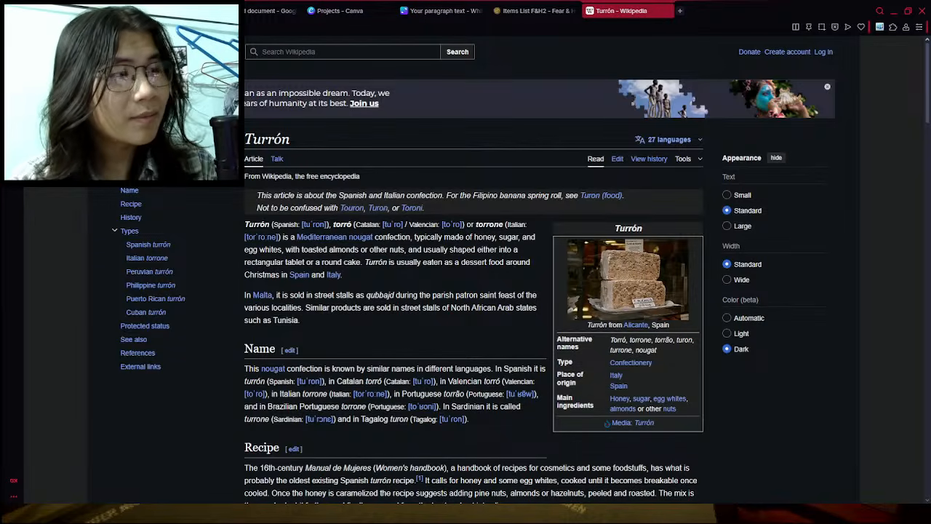
{"action": "key", "text": "alt+Left"}
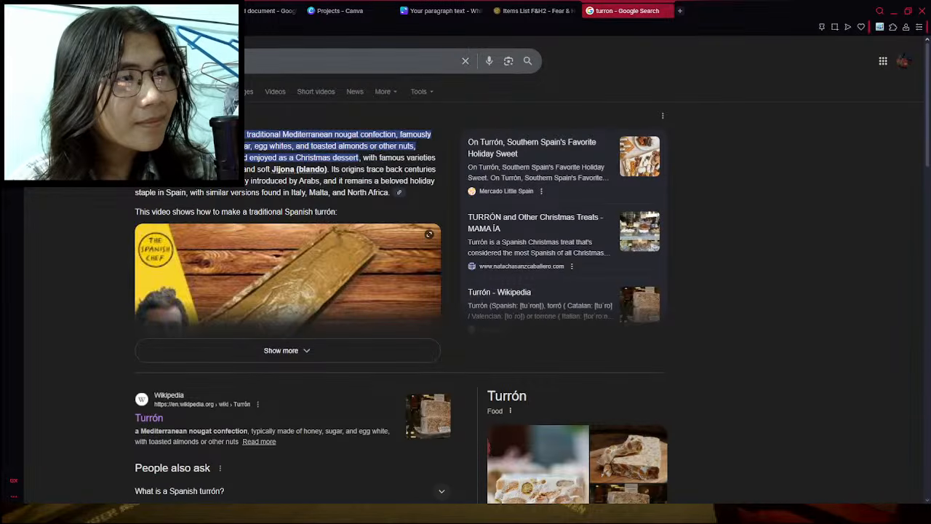
- View image results for turron, enlarge the photo of the Spanish nougat board, and close the search
{"action": "left_click", "coordinate": [245, 88]}
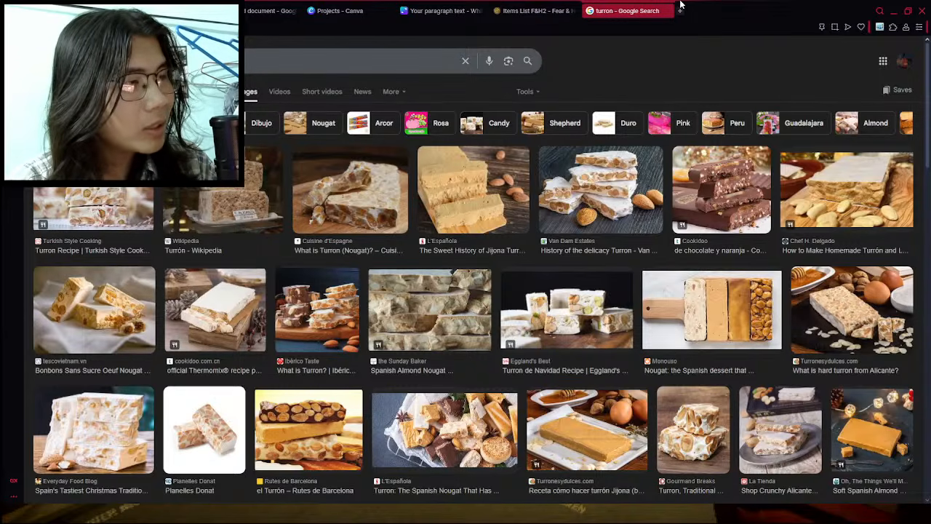
{"action": "left_click", "coordinate": [718, 319]}
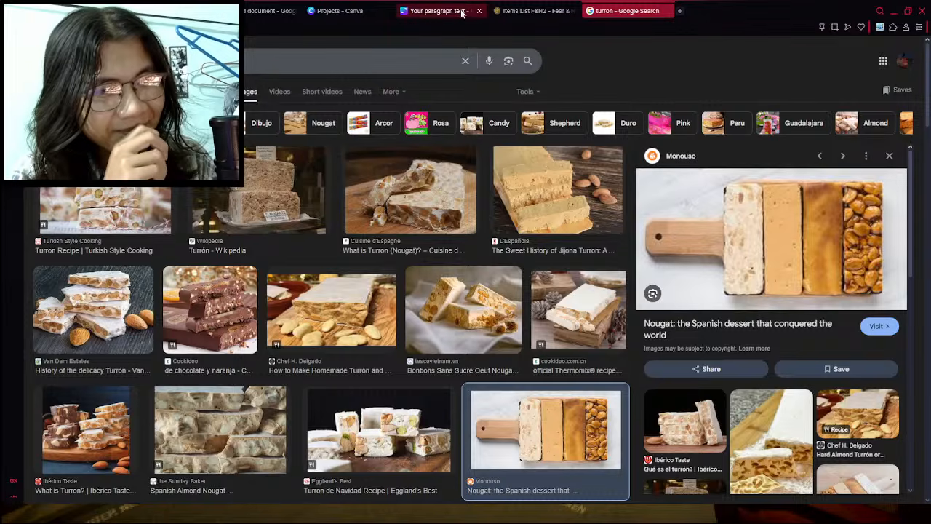
{"action": "left_click", "coordinate": [667, 11]}
- Review the first weapons in the wiki's item list to find ones missing from the table
{"action": "left_click", "coordinate": [288, 296]}
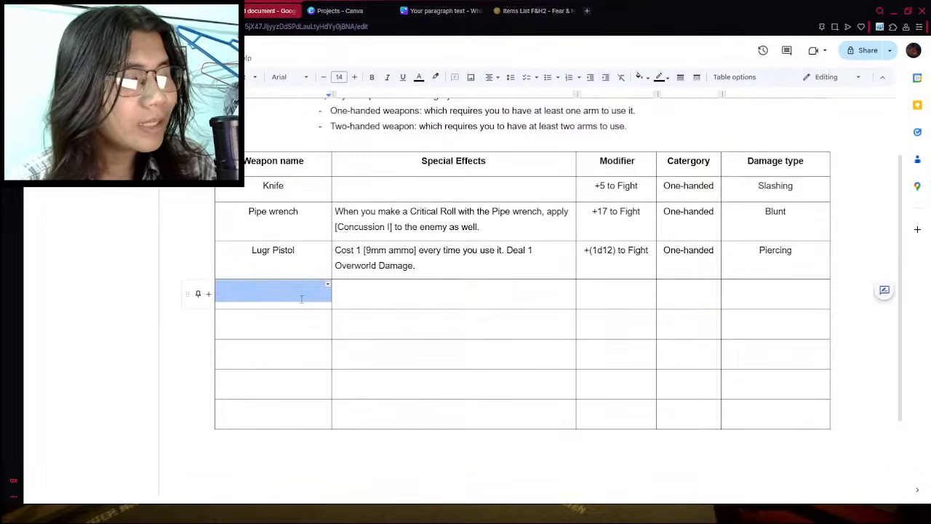
{"action": "left_click", "coordinate": [522, 10]}
{"action": "scroll", "coordinate": [313, 294], "scroll_direction": "down", "scroll_amount": 4}
{"action": "scroll", "coordinate": [163, 268], "scroll_direction": "up", "scroll_amount": 2}
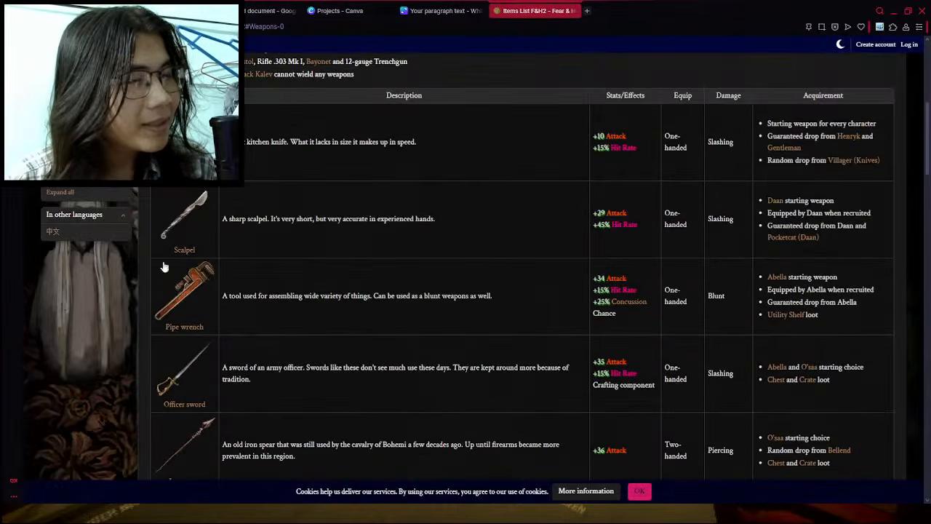
- Close the Canva project list and the open Canva design, leaving the items document in view
{"action": "left_click", "coordinate": [445, 6]}
{"action": "left_click", "coordinate": [355, 7]}
{"action": "left_click", "coordinate": [479, 11]}
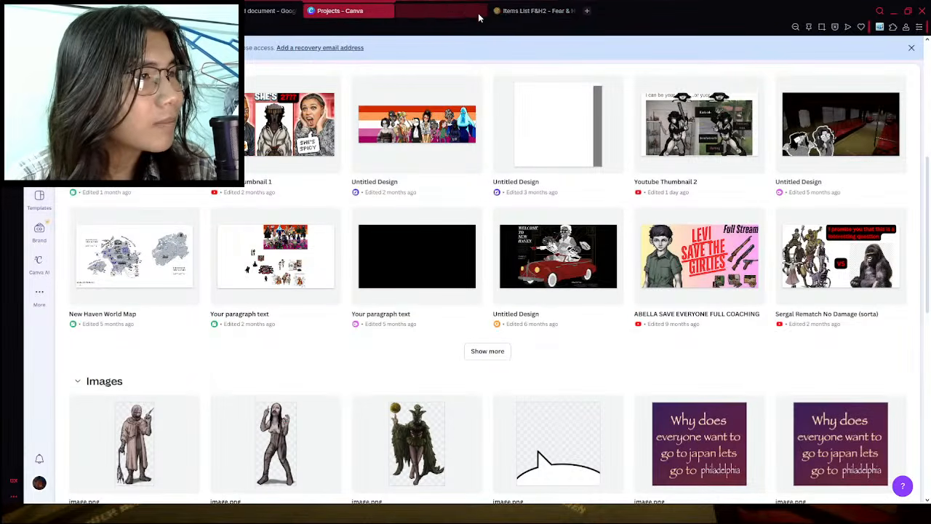
{"action": "left_click", "coordinate": [280, 10]}
{"action": "left_click", "coordinate": [386, 10]}
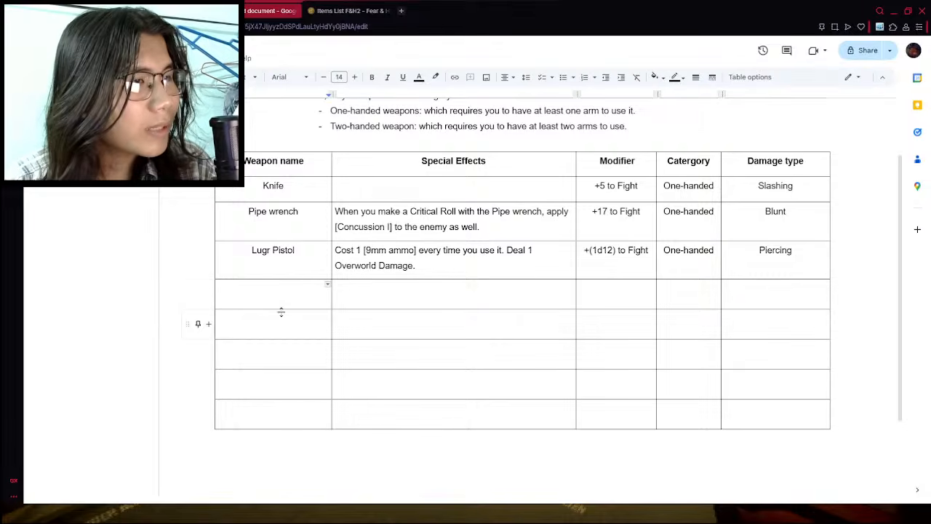
- Check the wiki's weapon list and enter "Officer Sword" as the weapon name in the first empty row
{"action": "left_click", "coordinate": [352, 11]}
{"action": "scroll", "coordinate": [247, 315], "scroll_direction": "down", "scroll_amount": 1}
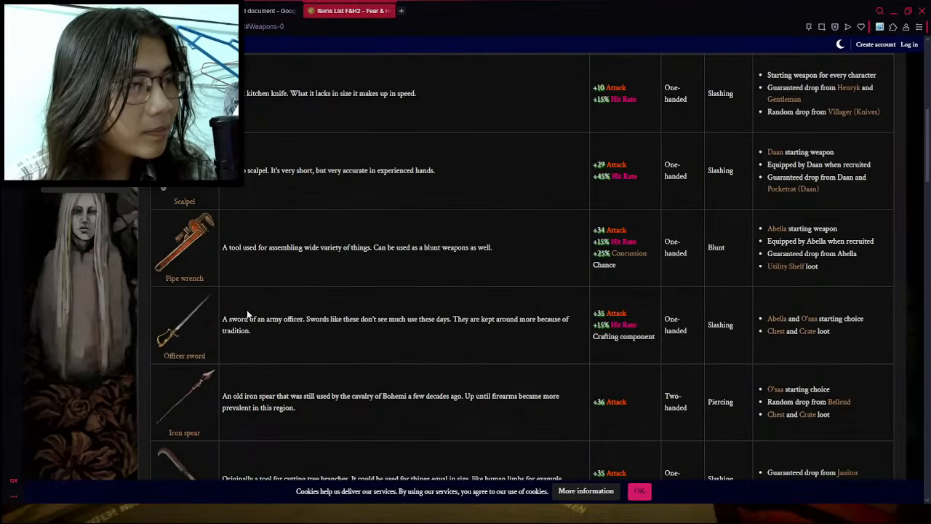
{"action": "left_click", "coordinate": [287, 10]}
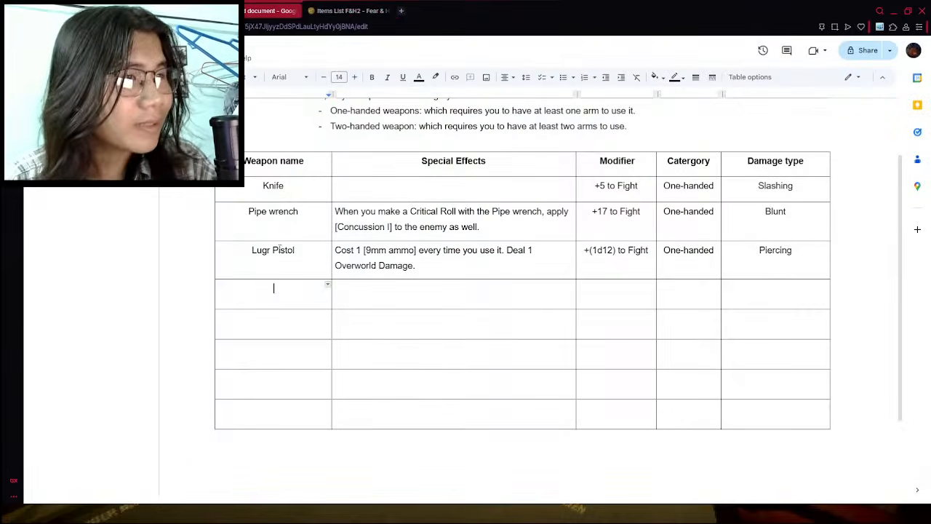
{"action": "type", "text": "Officer Sword"}
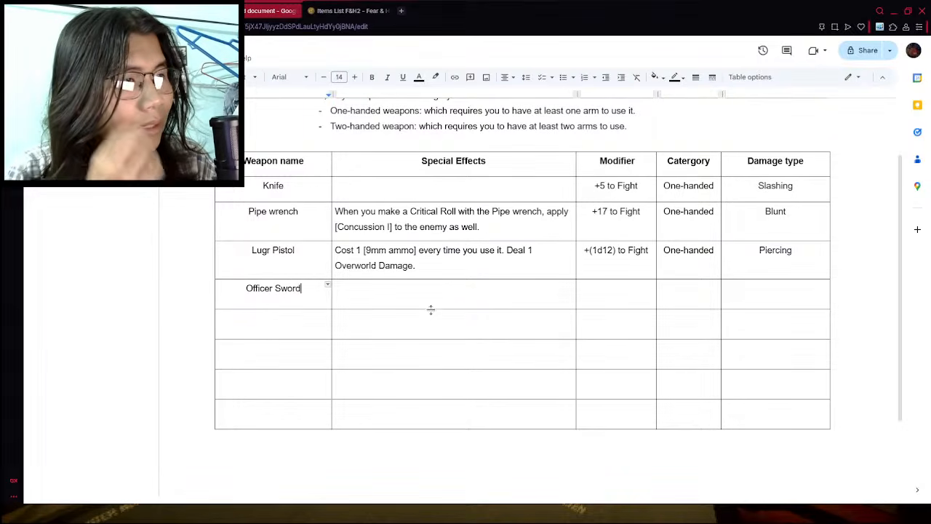
{"action": "key", "text": "Tab"}
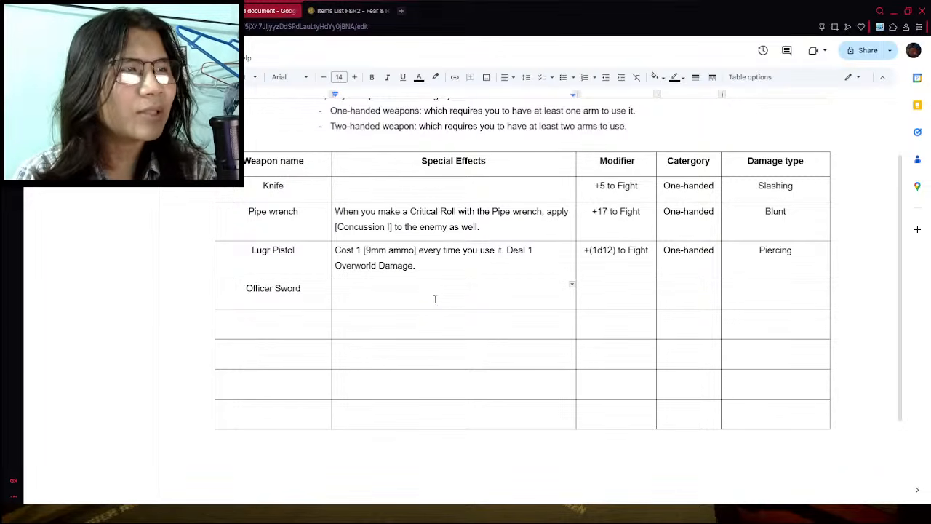
- Examine the Officer sword's stats and effects in the wiki's weapon list, and return to the items document
{"action": "key", "text": "ctrl+Tab"}
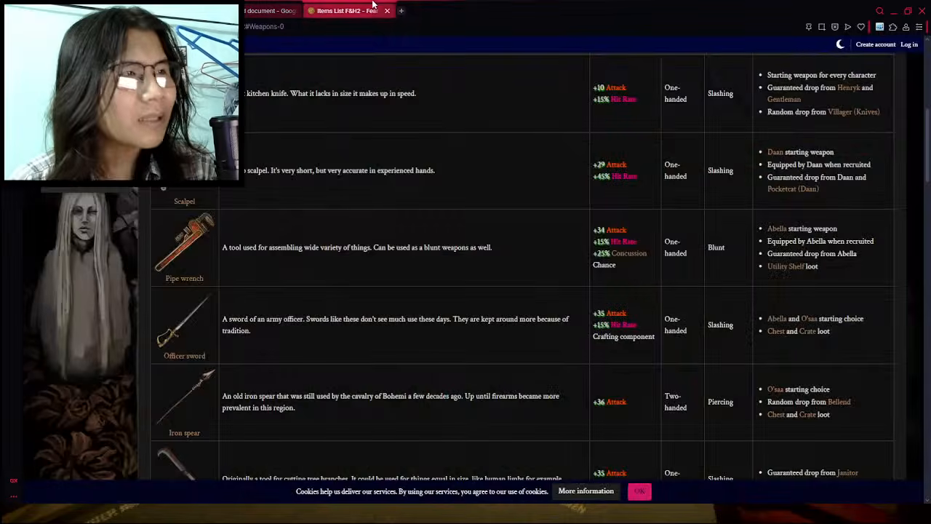
{"action": "scroll", "coordinate": [347, 301], "scroll_direction": "down", "scroll_amount": 1}
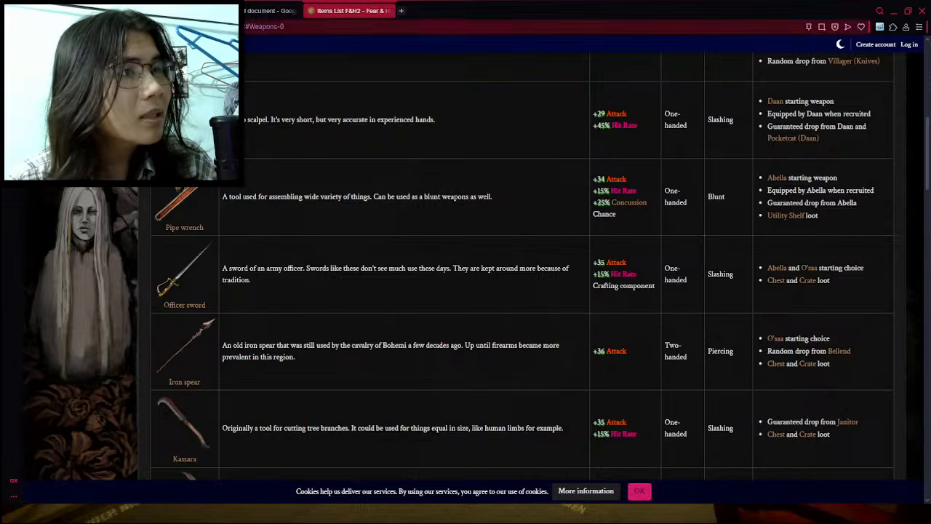
{"action": "left_click", "coordinate": [265, 5]}
{"action": "left_click", "coordinate": [273, 10]}
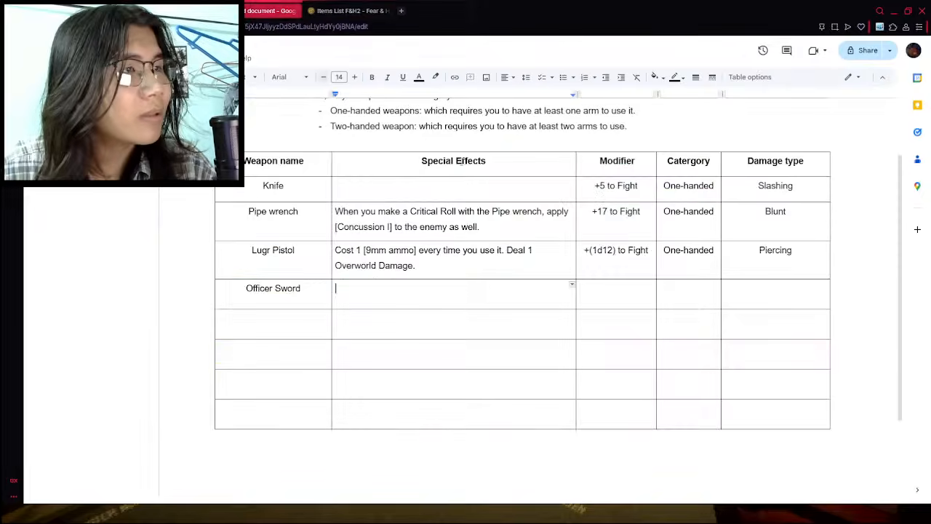
- Consult the weapon table in the Core Mechanic document for existing modifiers, and return to the Officer Sword's empty Modifier cell
{"action": "left_click", "coordinate": [602, 292]}
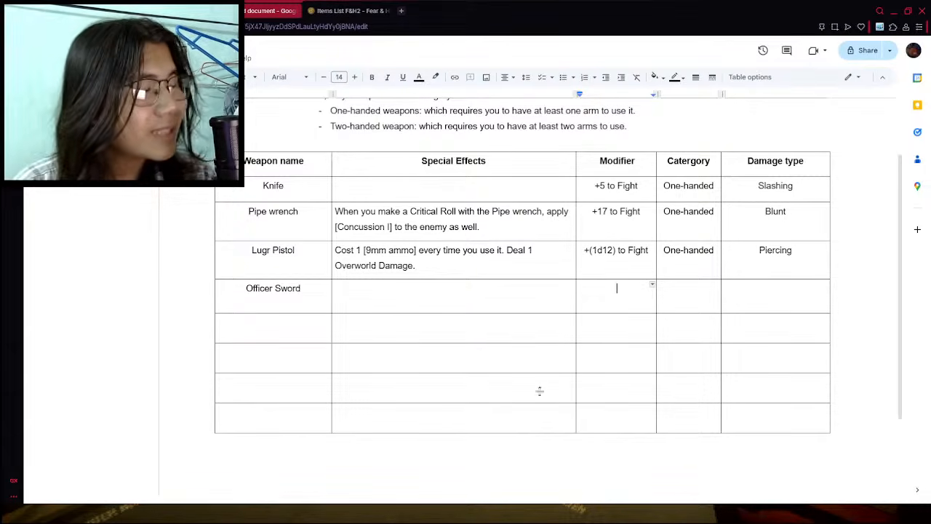
{"action": "left_click", "coordinate": [349, 10]}
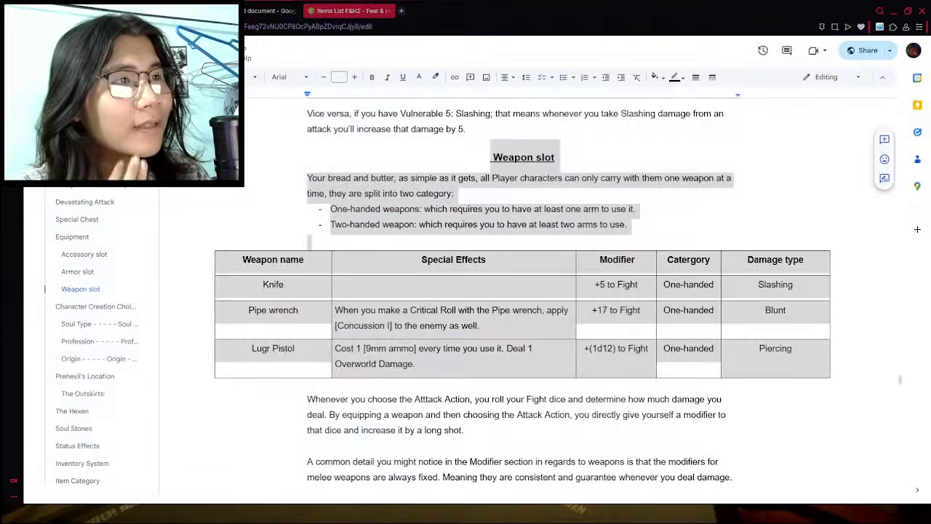
{"action": "left_click", "coordinate": [267, 10]}
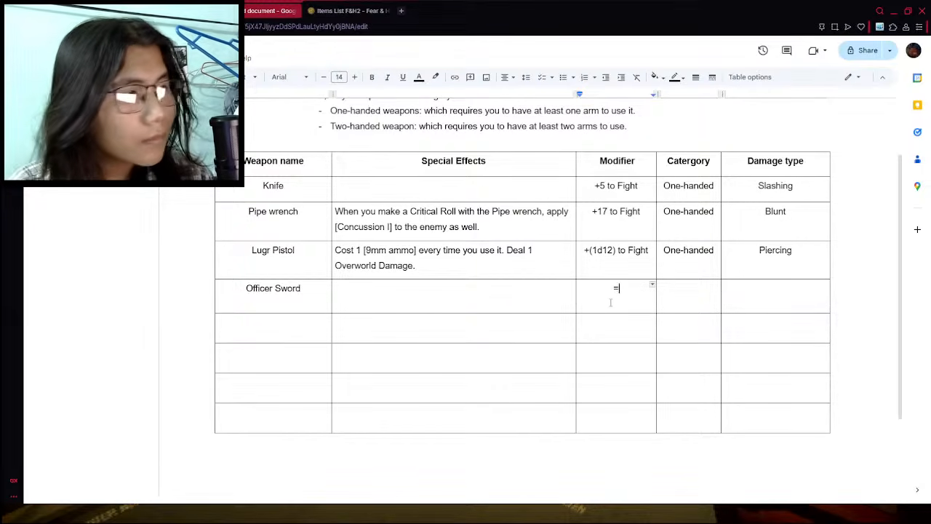
{"action": "key", "text": "BackSpace"}
{"action": "key", "text": "BackSpace"}
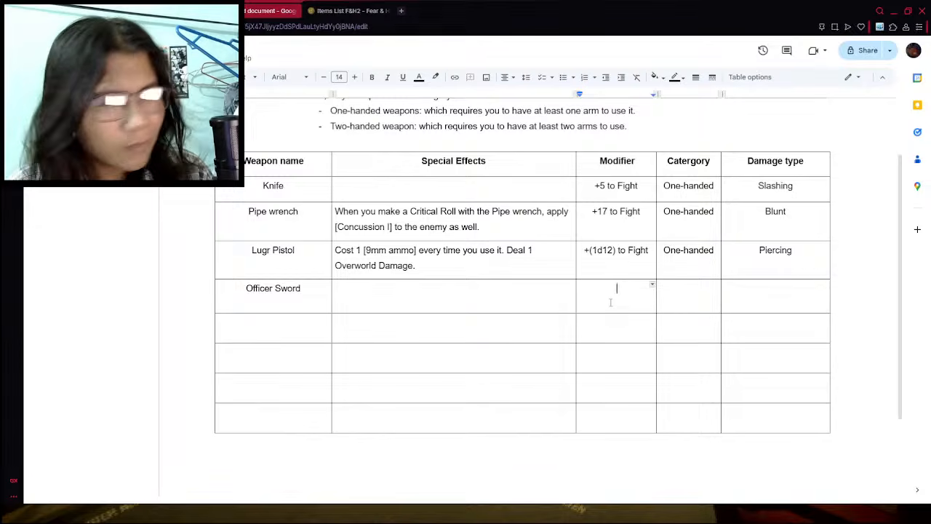
- Check the Officer sword's attack stat in the wiki's weapon list and enter "+17 to Fight" as its modifier
{"action": "key", "text": "ctrl+Tab"}
{"action": "scroll", "coordinate": [417, 327], "scroll_direction": "up", "scroll_amount": 1}
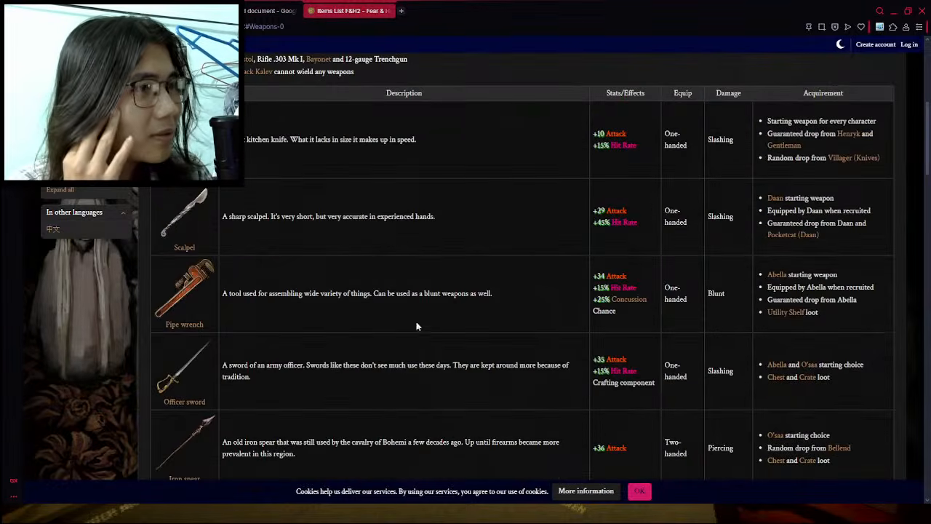
{"action": "scroll", "coordinate": [551, 307], "scroll_direction": "down", "scroll_amount": 1}
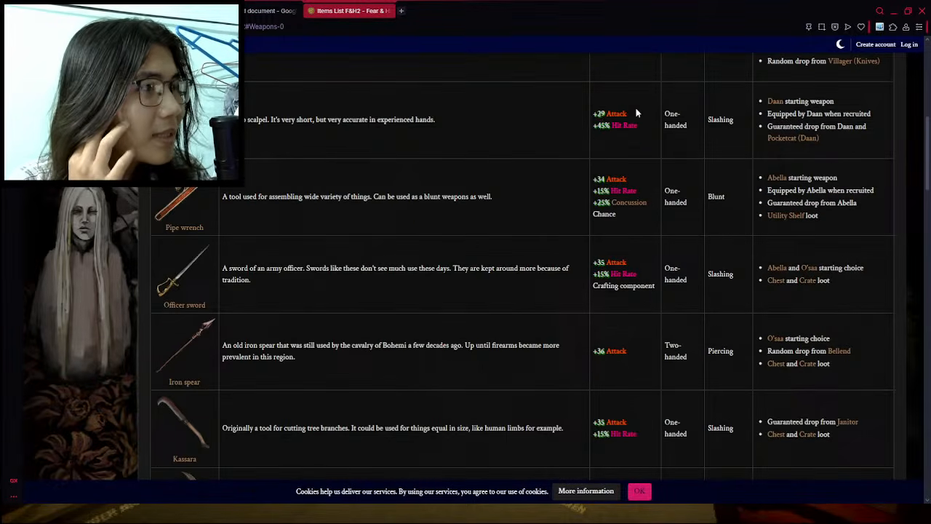
{"action": "left_click", "coordinate": [259, 8]}
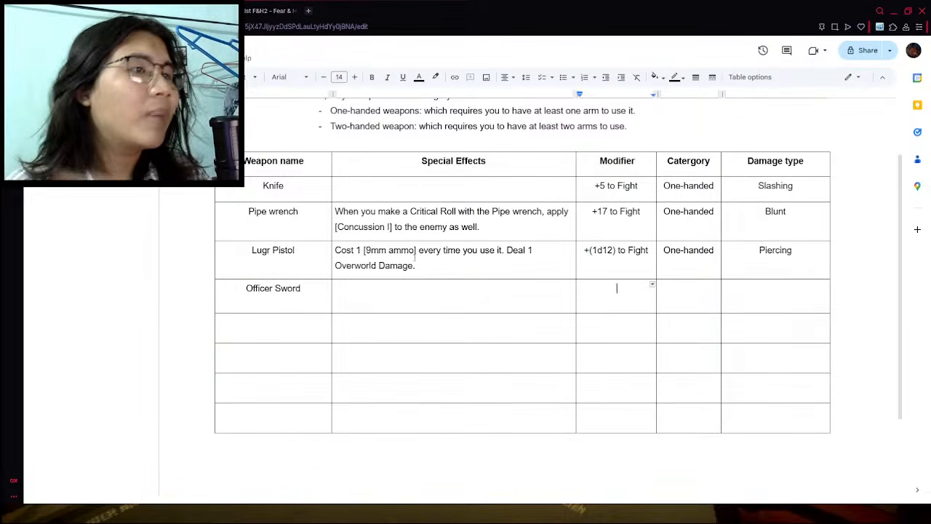
{"action": "left_click", "coordinate": [617, 287]}
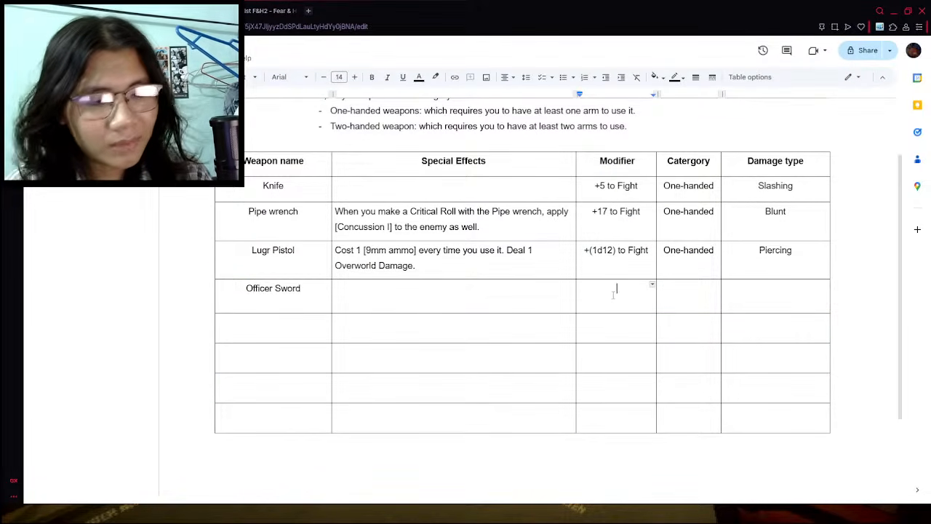
{"action": "type", "text": "+17 to Fight"}
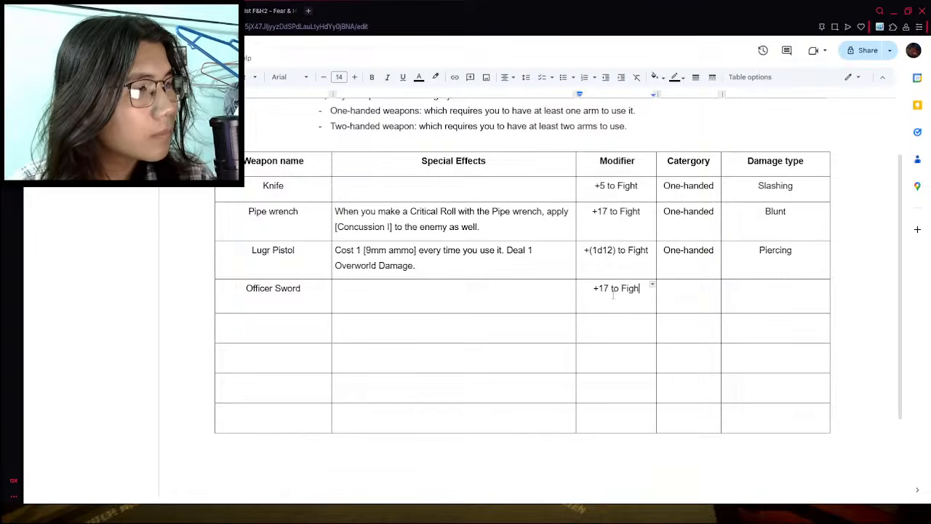
- Fill in the Officer Sword's category as "One-handed" and its damage type as "Slashing Damage"
{"action": "left_click", "coordinate": [703, 307]}
{"action": "type", "text": "O"}
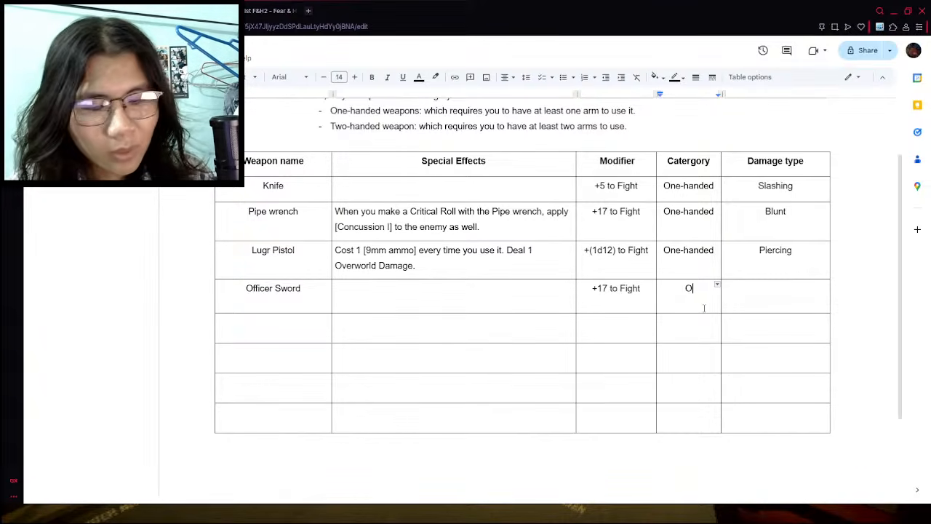
{"action": "type", "text": "ne-handed"}
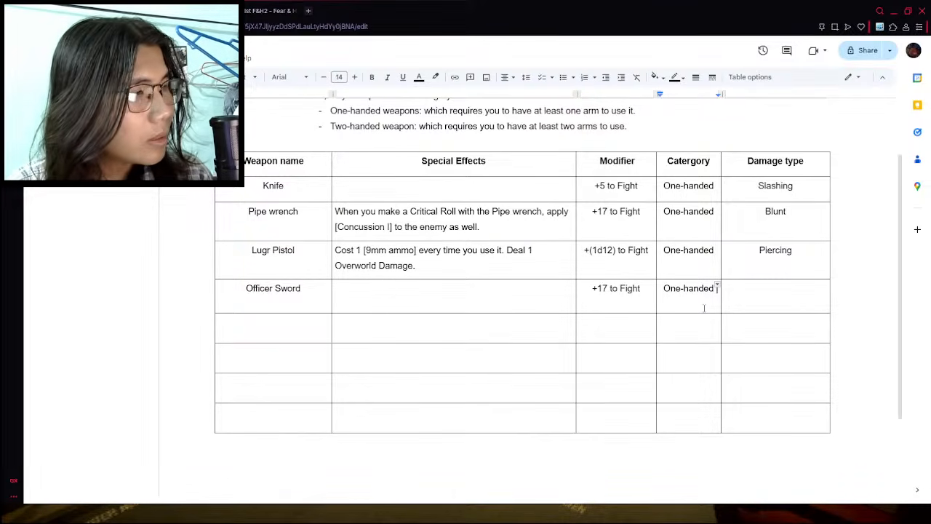
{"action": "left_click", "coordinate": [746, 300]}
{"action": "type", "text": "Slas"}
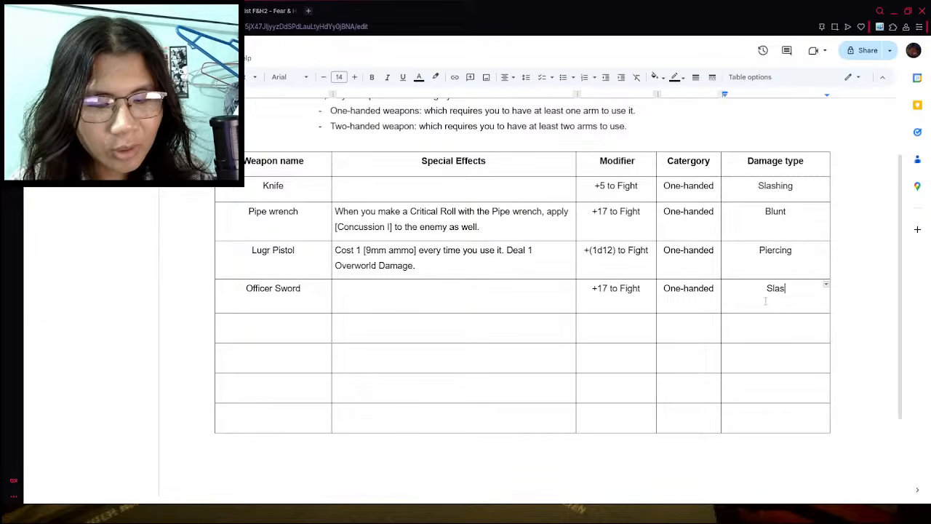
{"action": "type", "text": "hing Damage"}
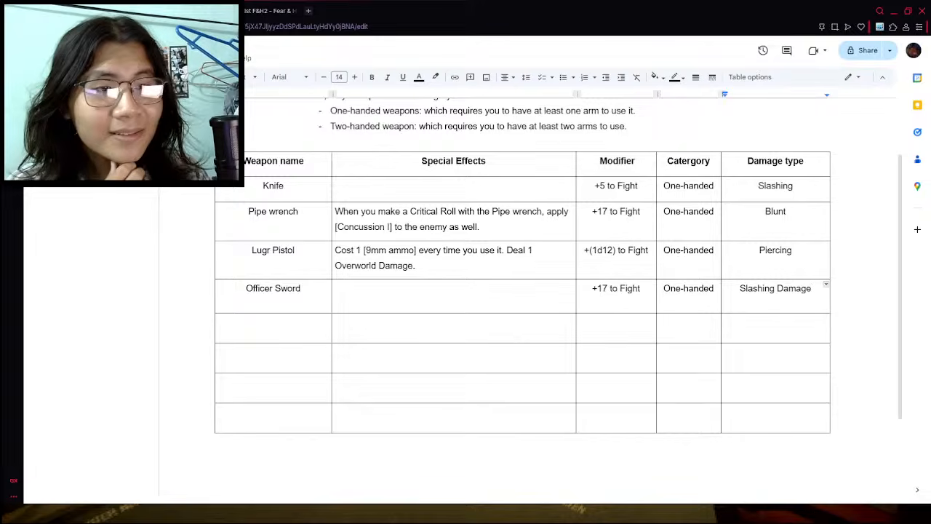
- Search the web for "ring of fire eclipse" in a new tab and browse the image results
{"action": "left_click", "coordinate": [308, 10]}
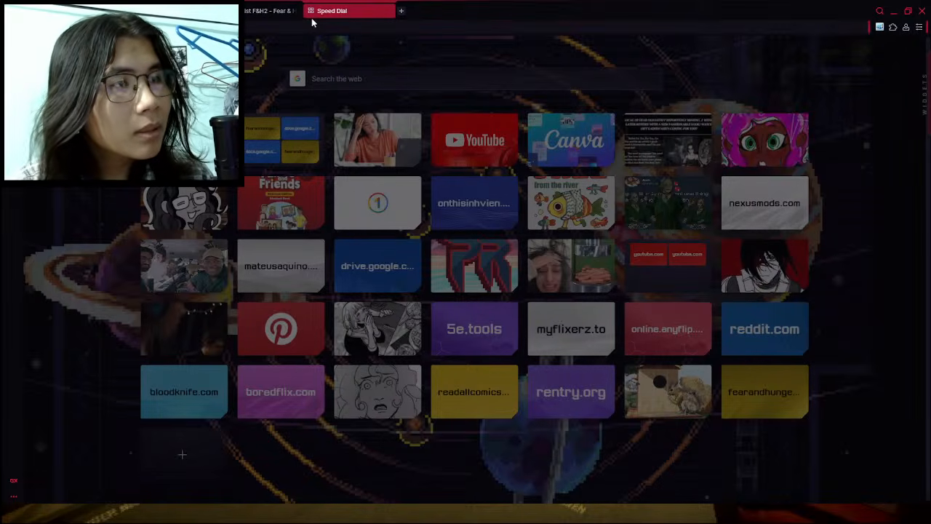
{"action": "key", "text": "Return"}
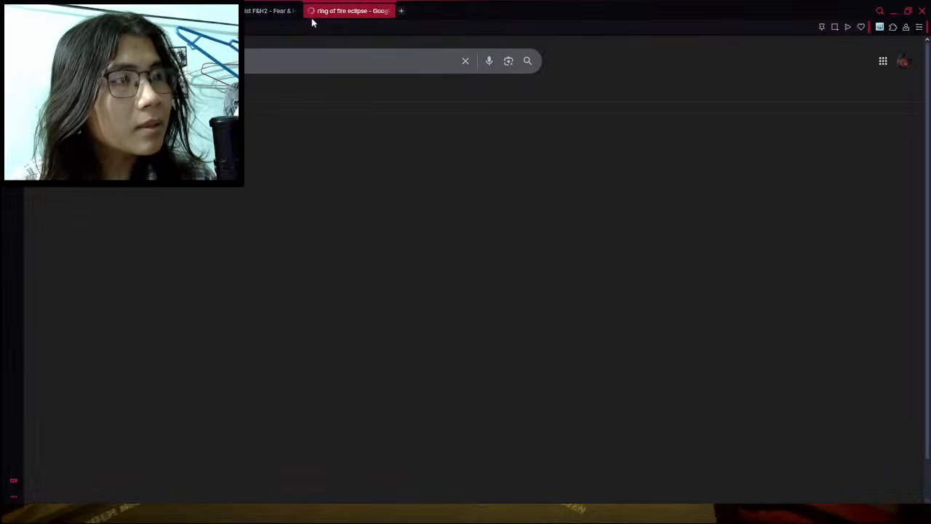
{"action": "left_click", "coordinate": [230, 92]}
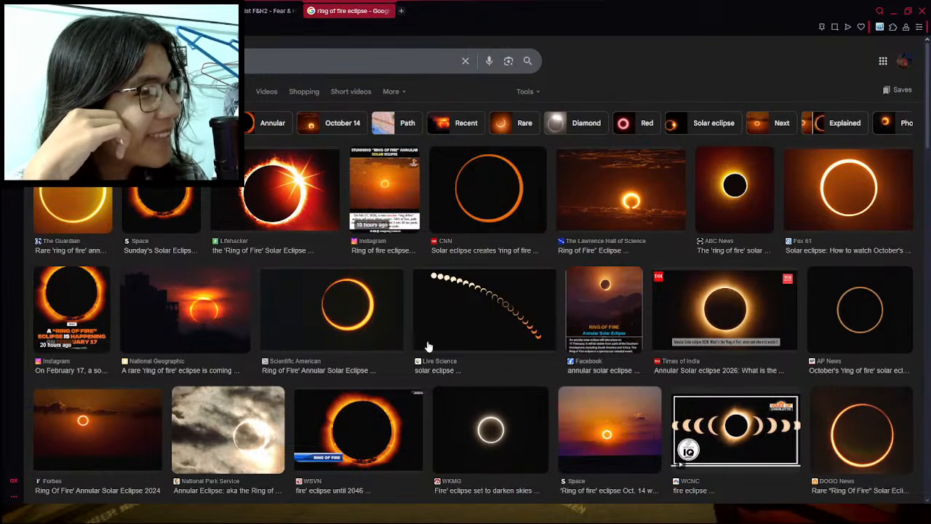
{"action": "scroll", "coordinate": [426, 342], "scroll_direction": "down", "scroll_amount": 2}
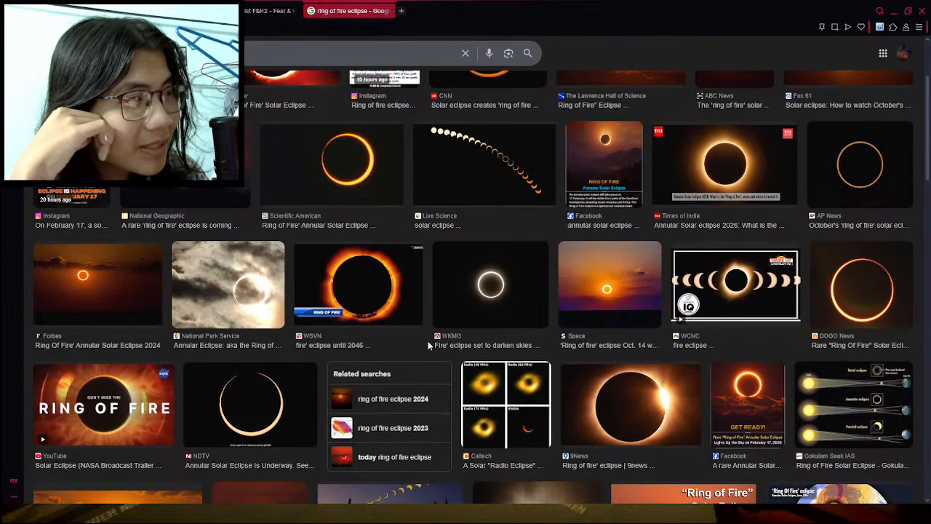
{"action": "scroll", "coordinate": [389, 143], "scroll_direction": "up", "scroll_amount": 2}
- Refine the search to "ring of fire eclipse 2026", browse its images, and close the search tab
{"action": "left_click", "coordinate": [349, 61]}
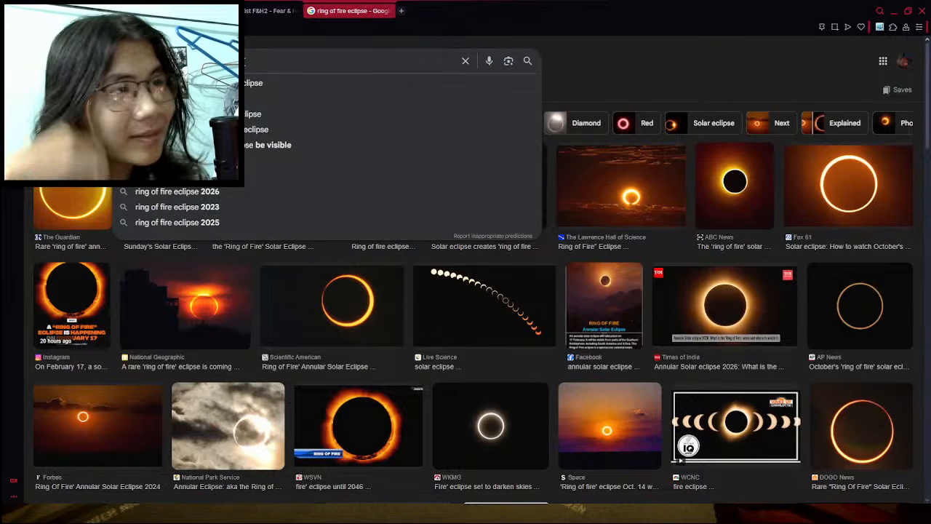
{"action": "type", "text": "2026"}
{"action": "key", "text": "Return"}
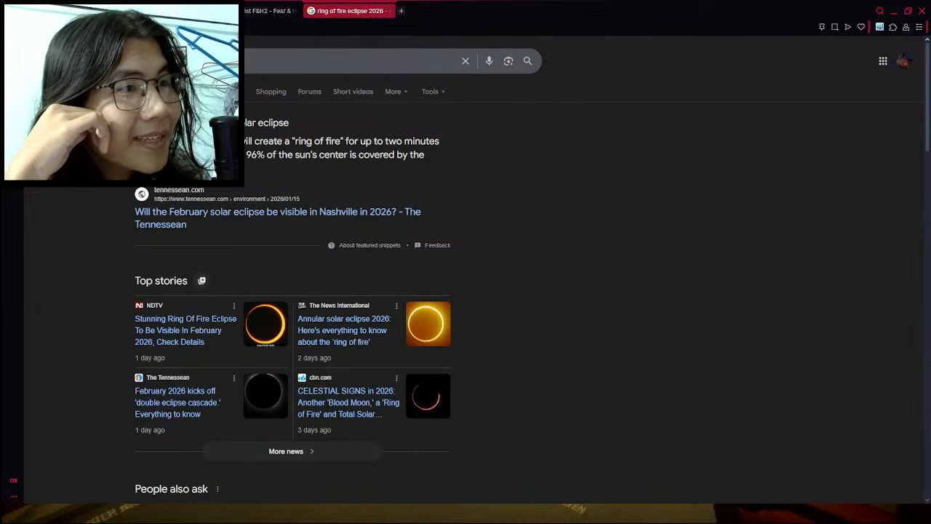
{"action": "left_click", "coordinate": [205, 92]}
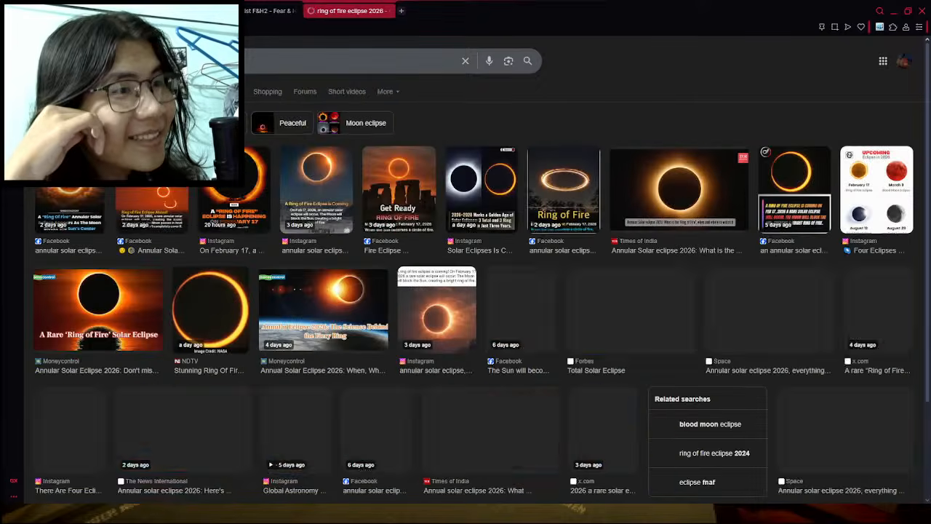
{"action": "scroll", "coordinate": [545, 277], "scroll_direction": "down", "scroll_amount": 6}
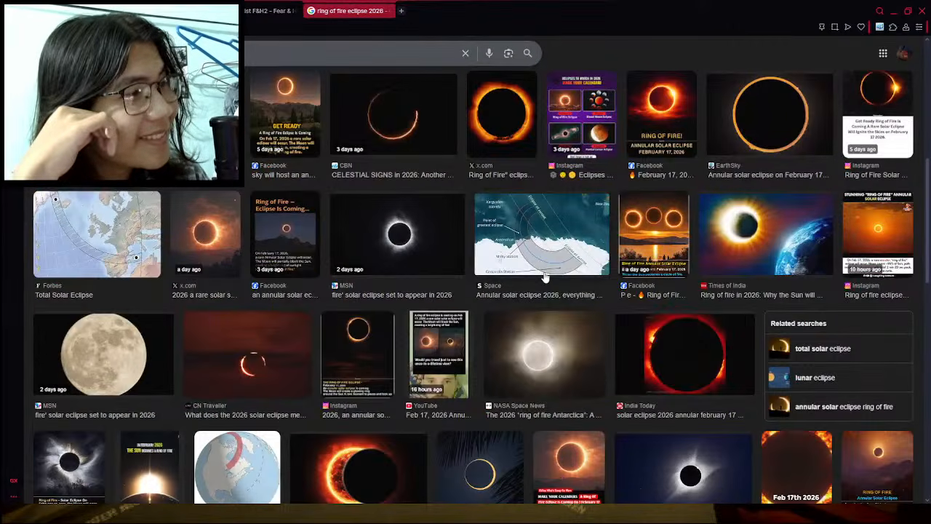
{"action": "scroll", "coordinate": [545, 276], "scroll_direction": "down", "scroll_amount": 1}
{"action": "left_click", "coordinate": [278, 7]}
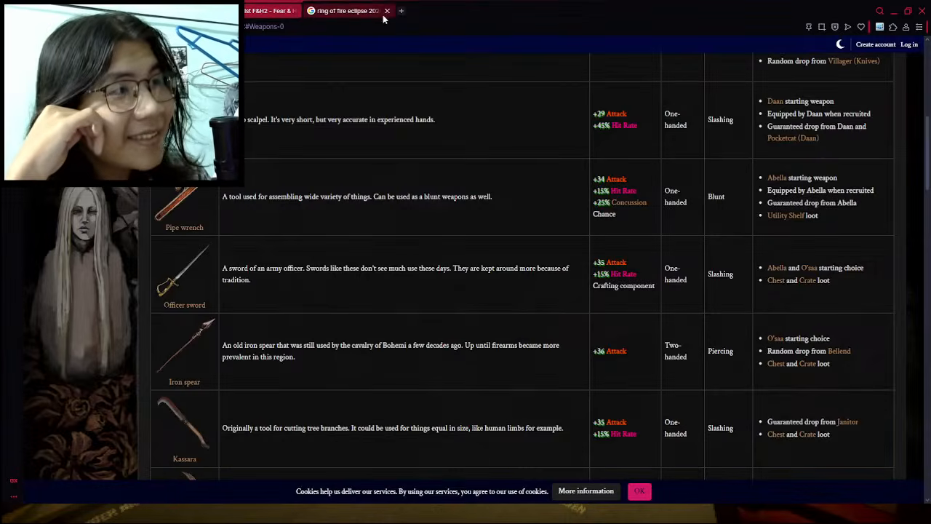
{"action": "left_click", "coordinate": [387, 10]}
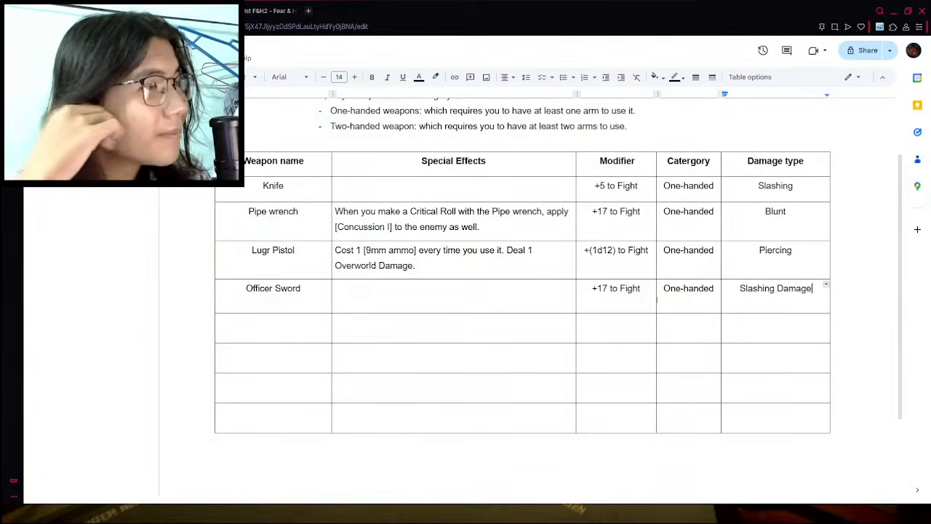
- Check the wiki's weapon list for the next weapon and enter "Trenchgun" as the name in the row below Officer Sword
{"action": "left_click", "coordinate": [294, 337]}
{"action": "double_click", "coordinate": [293, 333]}
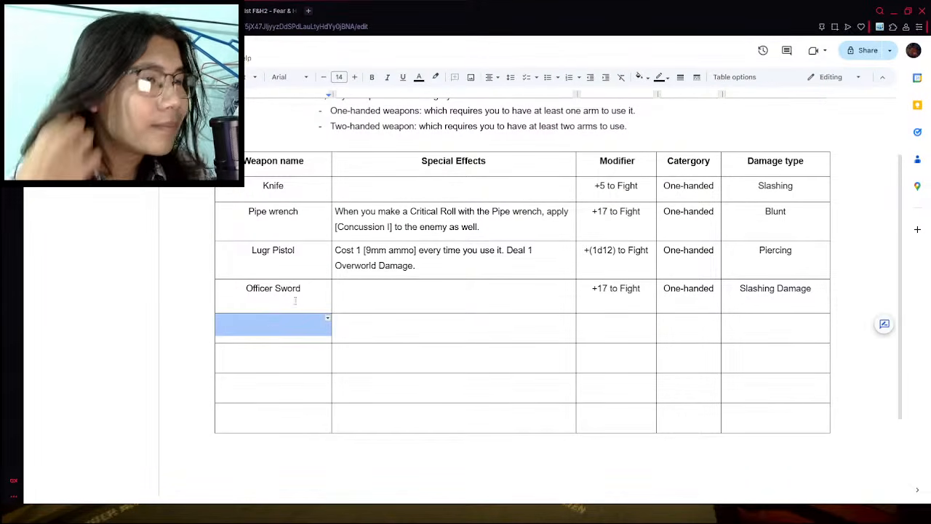
{"action": "left_click", "coordinate": [293, 332]}
{"action": "left_click", "coordinate": [234, 11]}
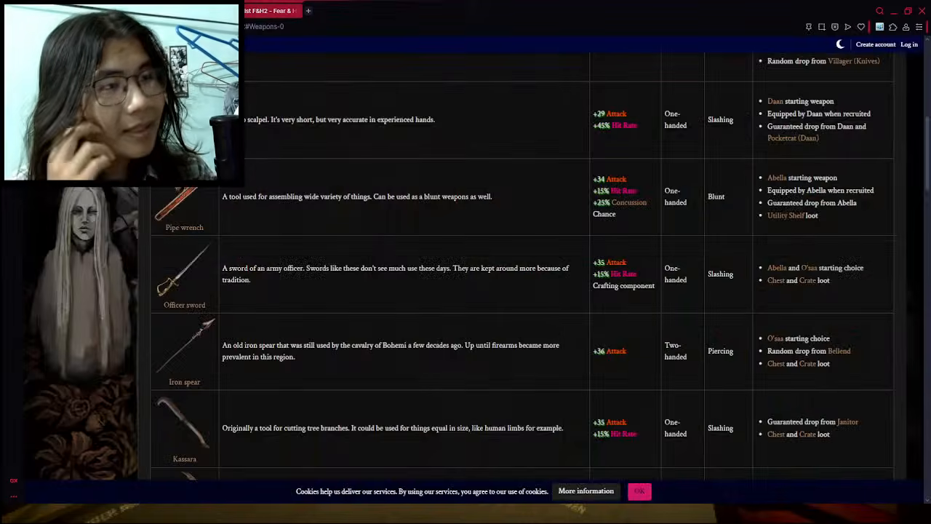
{"action": "scroll", "coordinate": [376, 329], "scroll_direction": "down", "scroll_amount": 3}
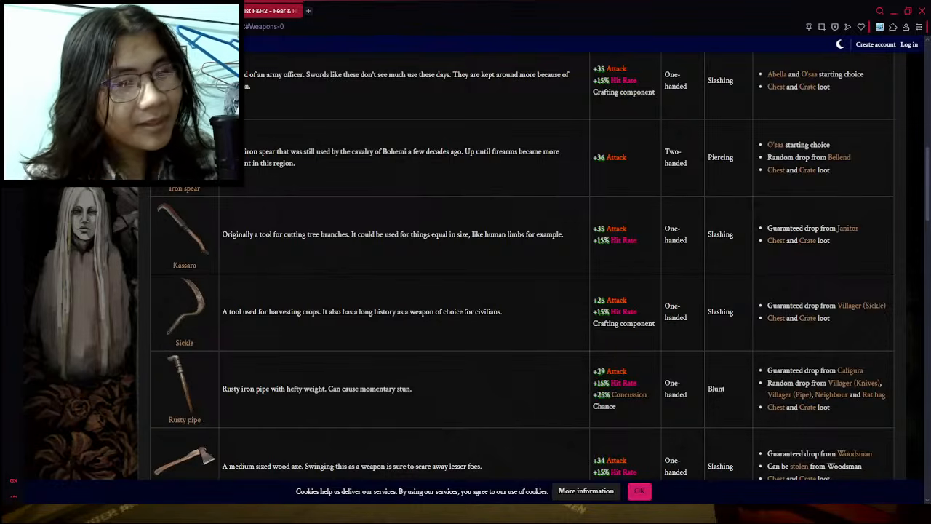
{"action": "left_click", "coordinate": [152, 11]}
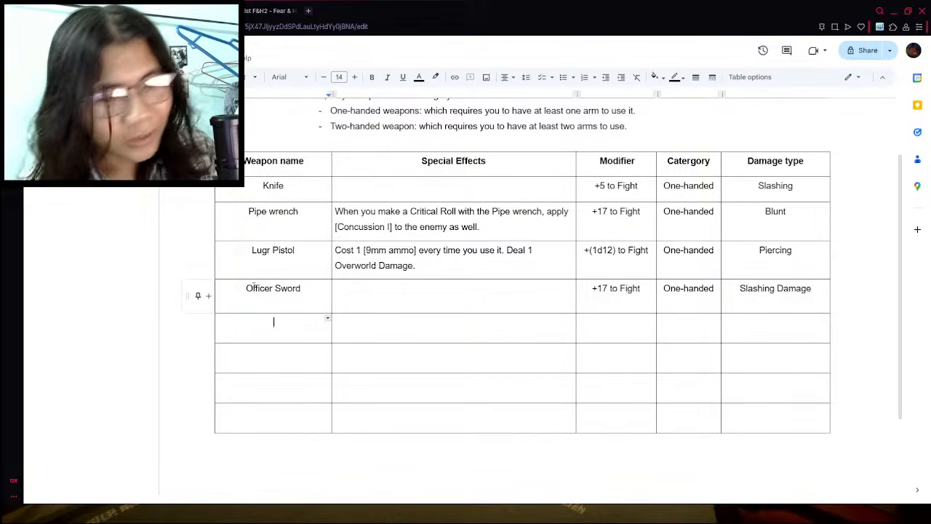
{"action": "type", "text": "Trenchgun"}
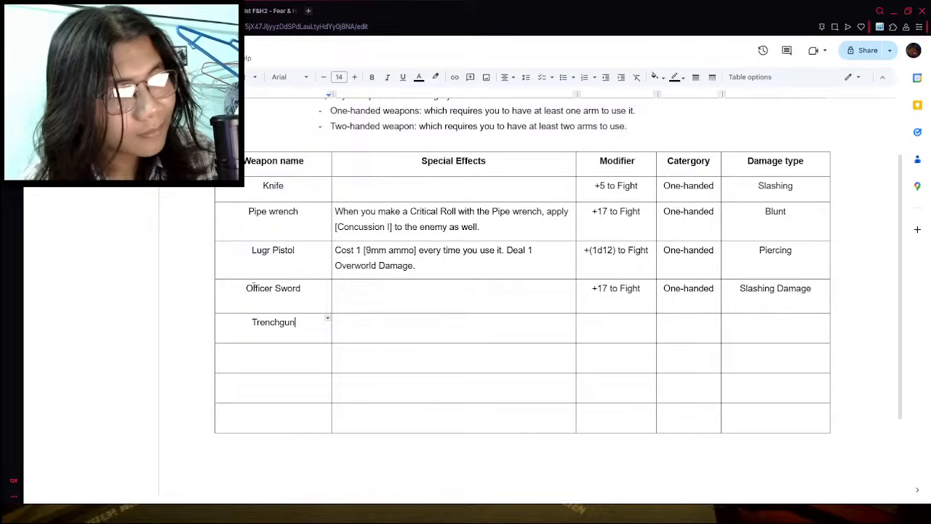
- Look through the wiki's weapon list for the Trenchgun's entry to read its full name and stats
{"action": "key", "text": "ctrl+Tab"}
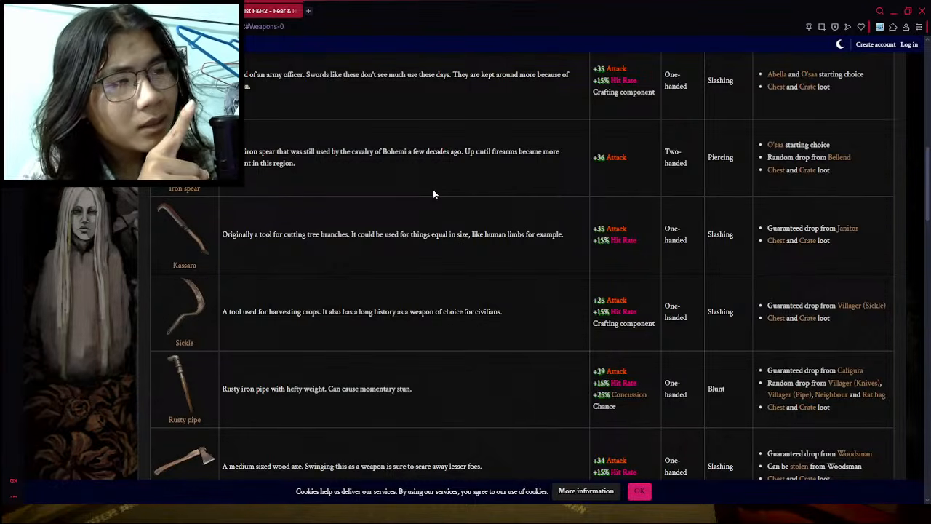
{"action": "scroll", "coordinate": [407, 211], "scroll_direction": "up", "scroll_amount": 10}
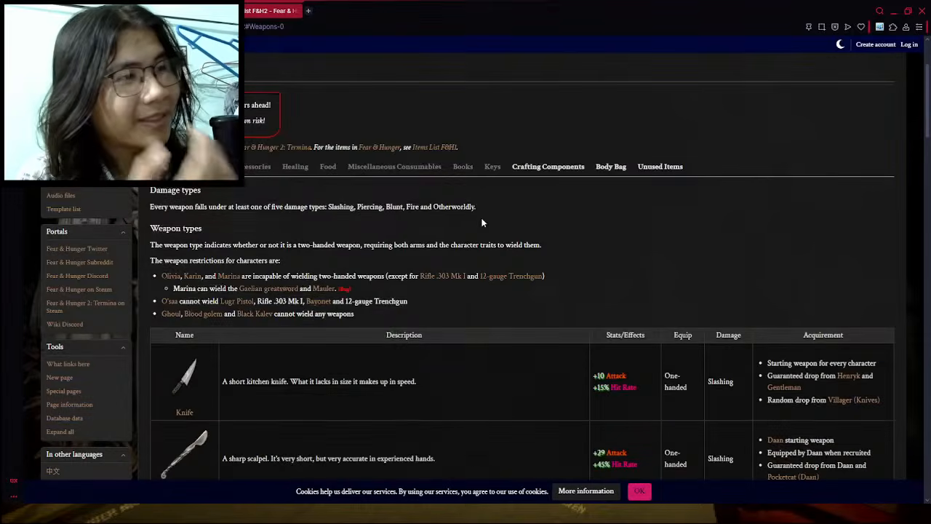
{"action": "scroll", "coordinate": [509, 287], "scroll_direction": "down", "scroll_amount": 1}
{"action": "scroll", "coordinate": [523, 273], "scroll_direction": "down", "scroll_amount": 9}
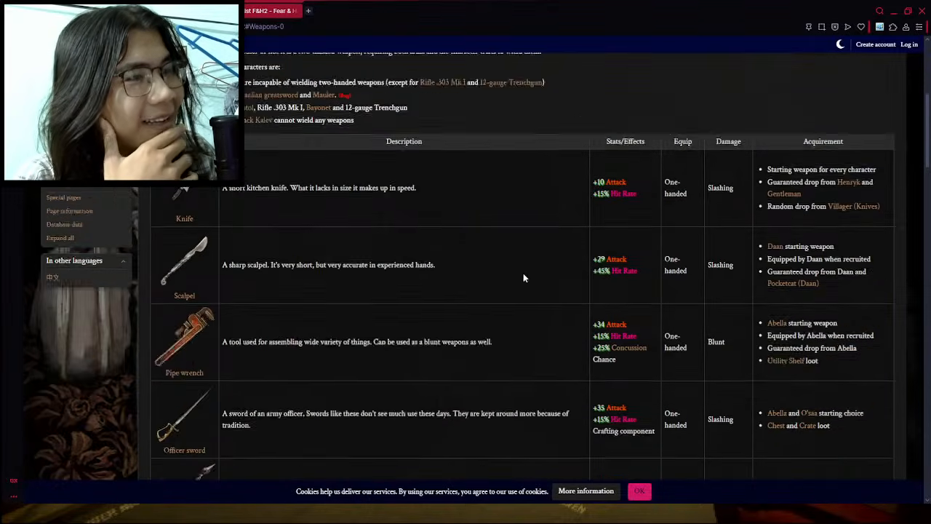
{"action": "scroll", "coordinate": [505, 276], "scroll_direction": "down", "scroll_amount": 10}
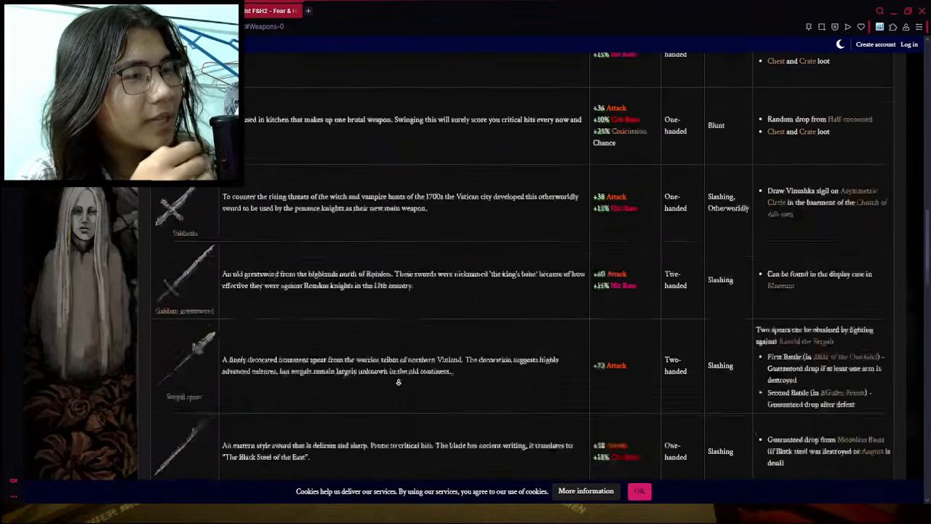
{"action": "scroll", "coordinate": [386, 325], "scroll_direction": "down", "scroll_amount": 15}
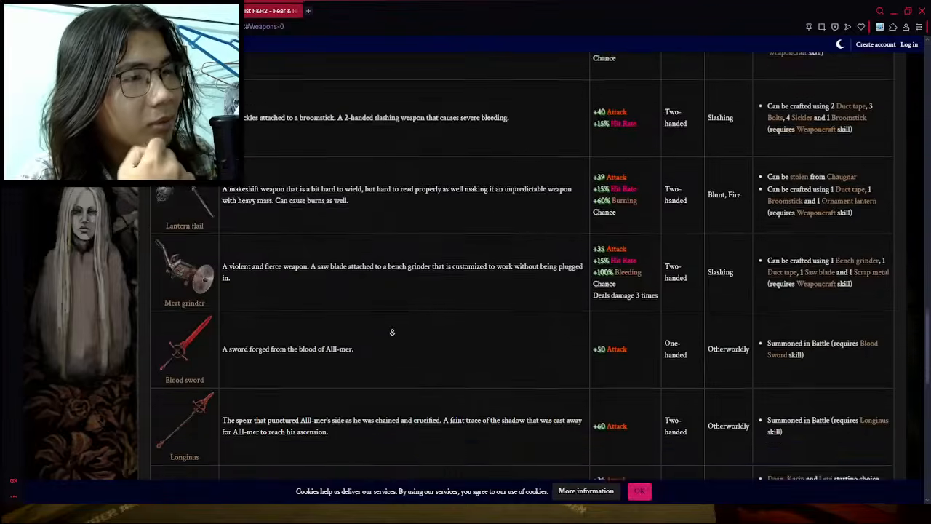
{"action": "scroll", "coordinate": [415, 276], "scroll_direction": "up", "scroll_amount": 3}
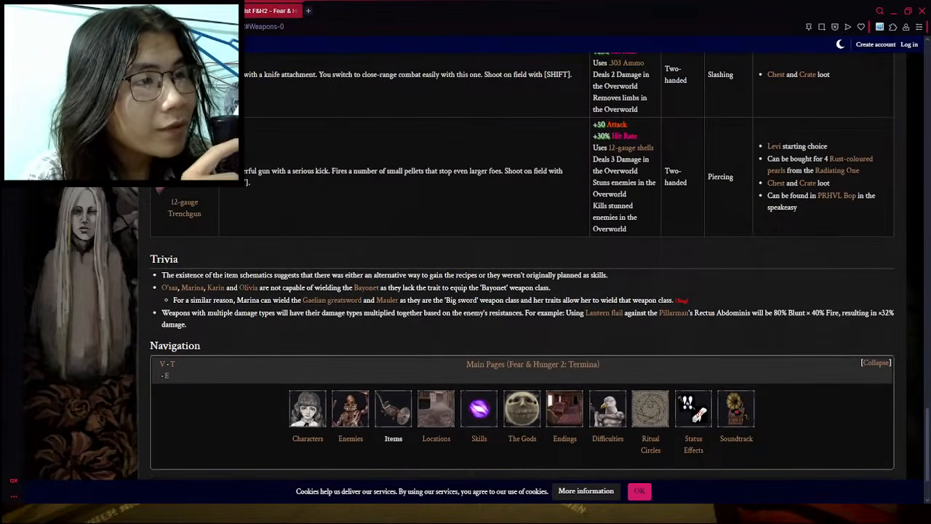
- Add the prefix "12-guage" before "Trenchgun" in the weapon table's name cell
{"action": "key", "text": "alt+Tab"}
{"action": "left_click", "coordinate": [251, 322]}
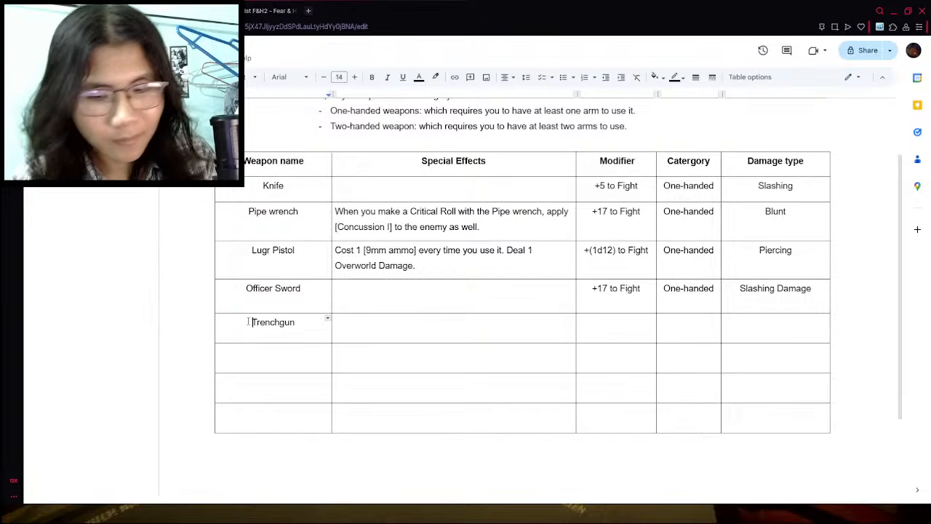
{"action": "type", "text": "12-"}
{"action": "type", "text": "gau"}
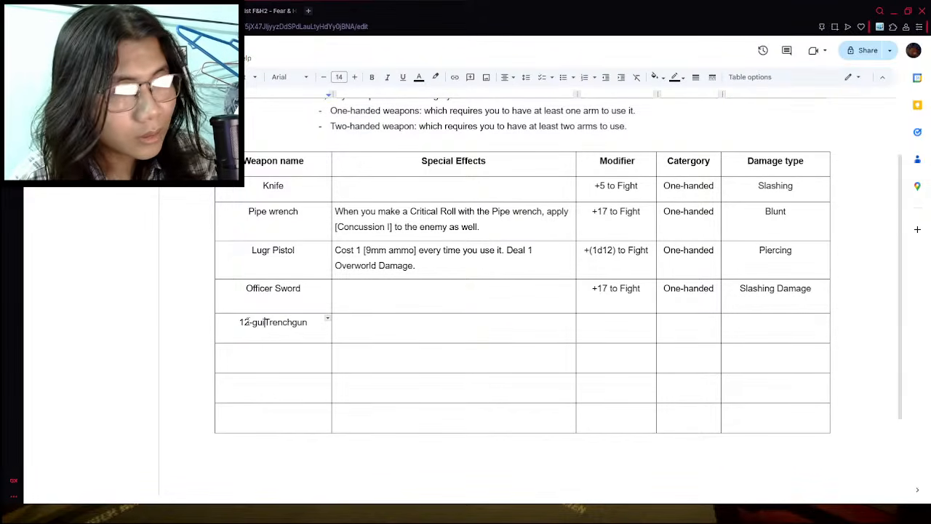
{"action": "key", "text": "BackSpace"}
{"action": "key", "text": "BackSpace"}
{"action": "key", "text": "BackSpace"}
{"action": "type", "text": "gua"}
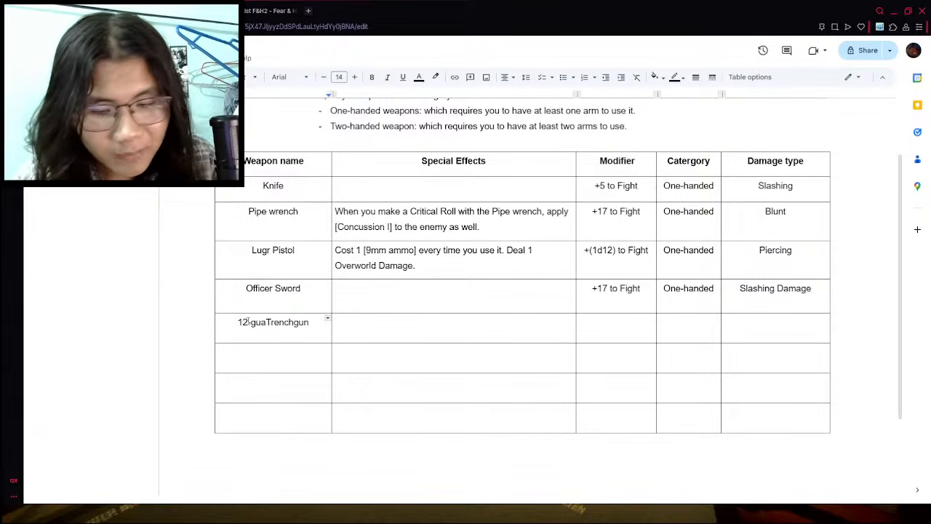
{"action": "type", "text": "guag"}
{"action": "key", "text": "BackSpace"}
{"action": "key", "text": "BackSpace"}
{"action": "key", "text": "BackSpace"}
{"action": "key", "text": "BackSpace"}
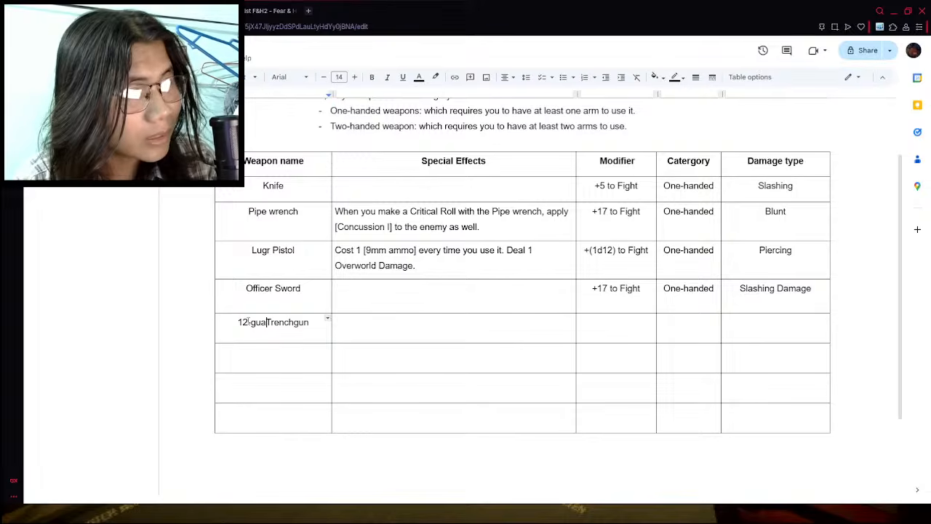
{"action": "type", "text": "ge"}
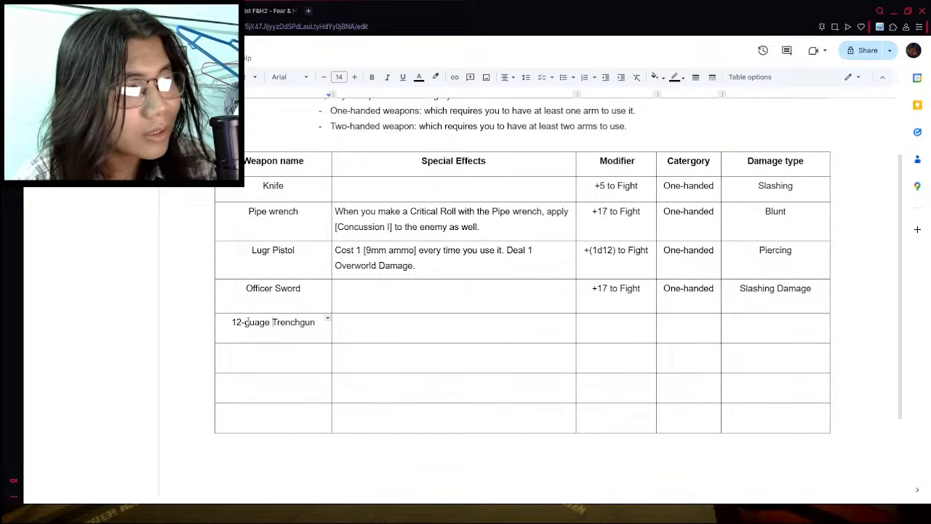
- Check the weapon's spelling in the wiki and correct the name to "12-gauge Trenchgun"
{"action": "key", "text": "ctrl+Tab"}
{"action": "key", "text": "ctrl+Tab"}
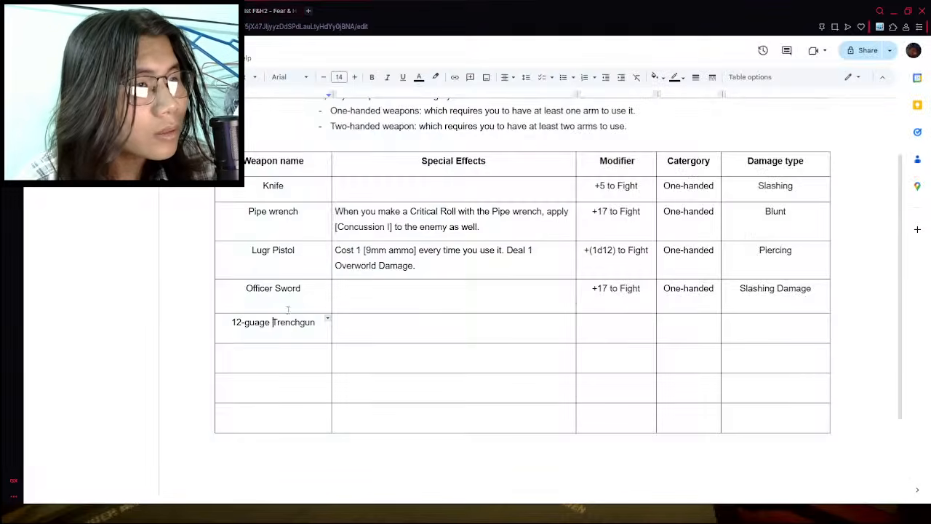
{"action": "key", "text": "Tab"}
{"action": "key", "text": "ctrl+Tab"}
{"action": "key", "text": "ctrl+Tab"}
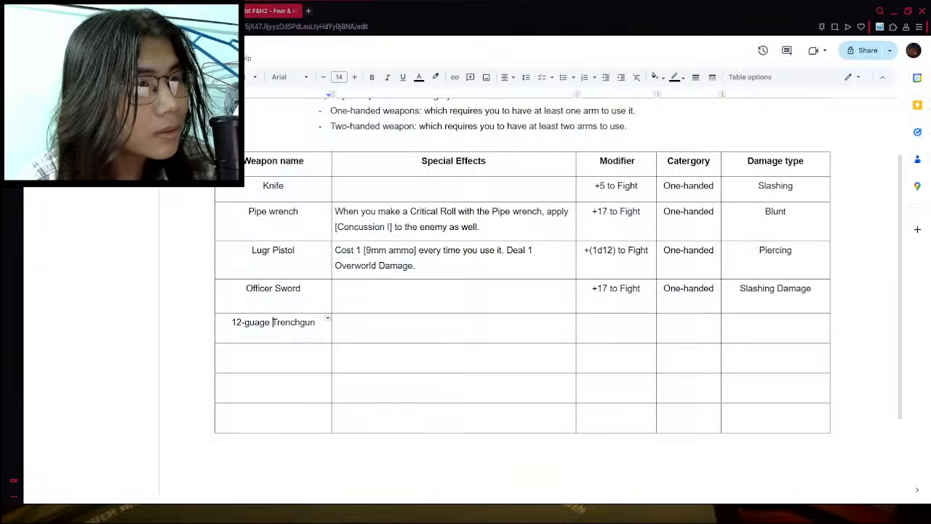
{"action": "key", "text": "ctrl+Tab"}
{"action": "key", "text": "ctrl+Tab"}
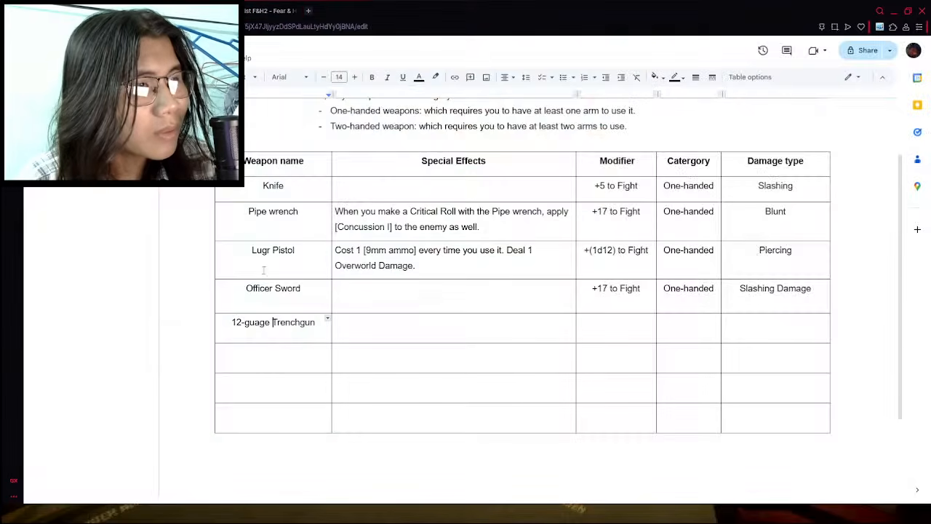
{"action": "key", "text": "Up"}
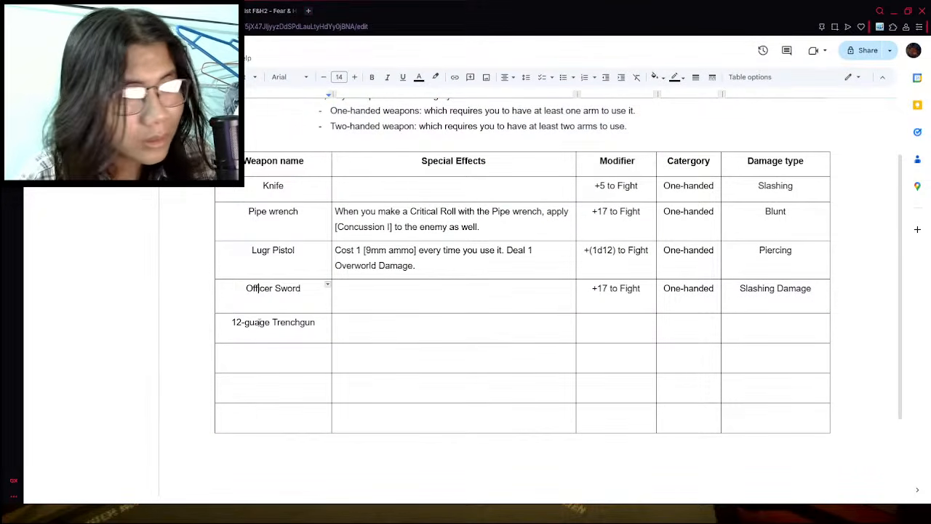
{"action": "key", "text": "Down"}
{"action": "type", "text": "u"}
{"action": "key", "text": "Left"}
{"action": "key", "text": "Left"}
{"action": "key", "text": "BackSpace"}
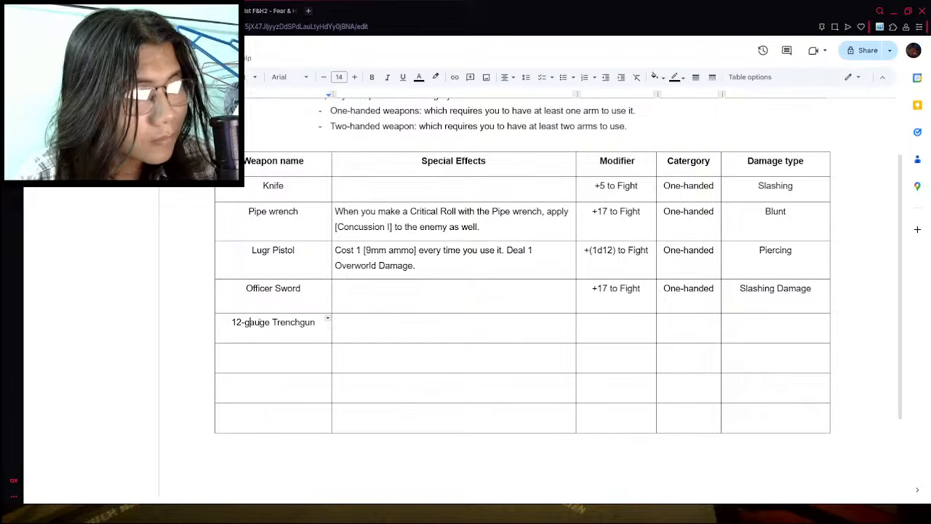
- Begin the 12-gauge Trenchgun's special effect with "Cost 1[12" and check the ammo name in the wiki
{"action": "left_click", "coordinate": [361, 342]}
{"action": "left_click", "coordinate": [385, 335]}
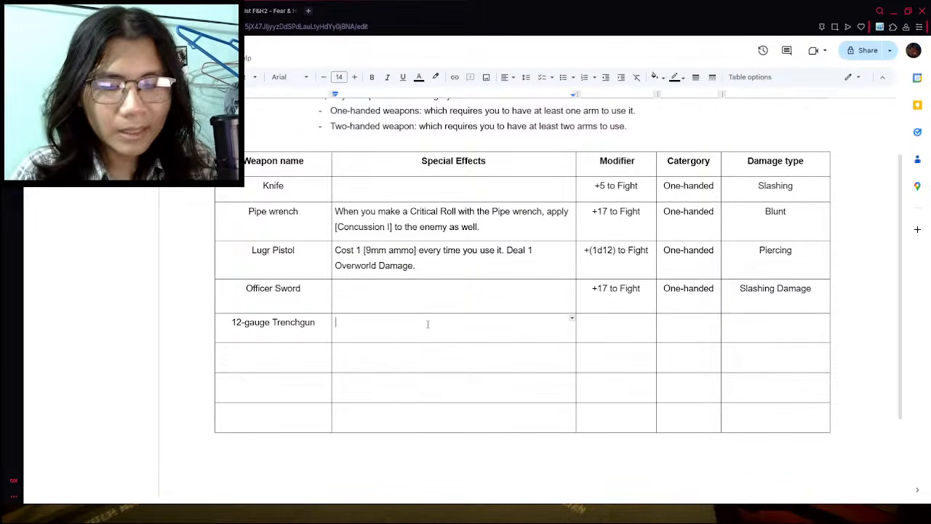
{"action": "type", "text": "Cost 1["}
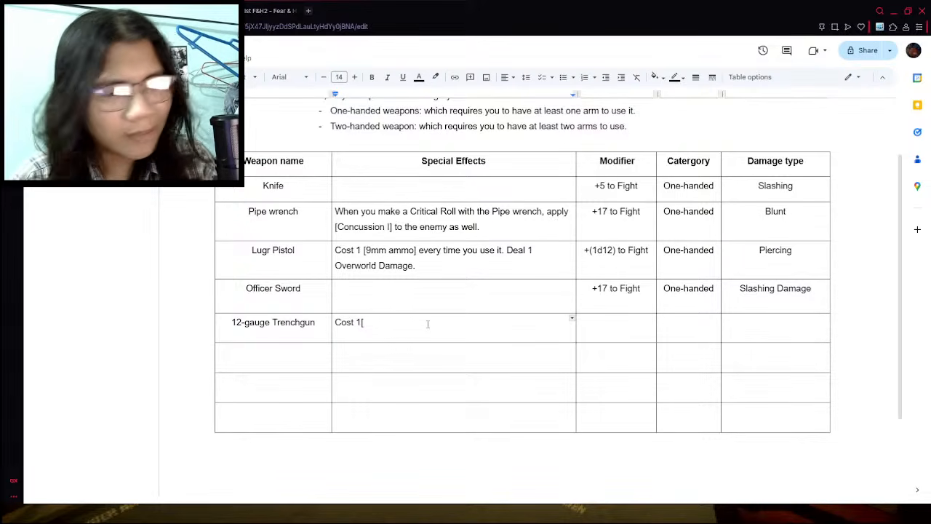
{"action": "type", "text": "12-g"}
{"action": "key", "text": "BackSpace"}
{"action": "key", "text": "BackSpace"}
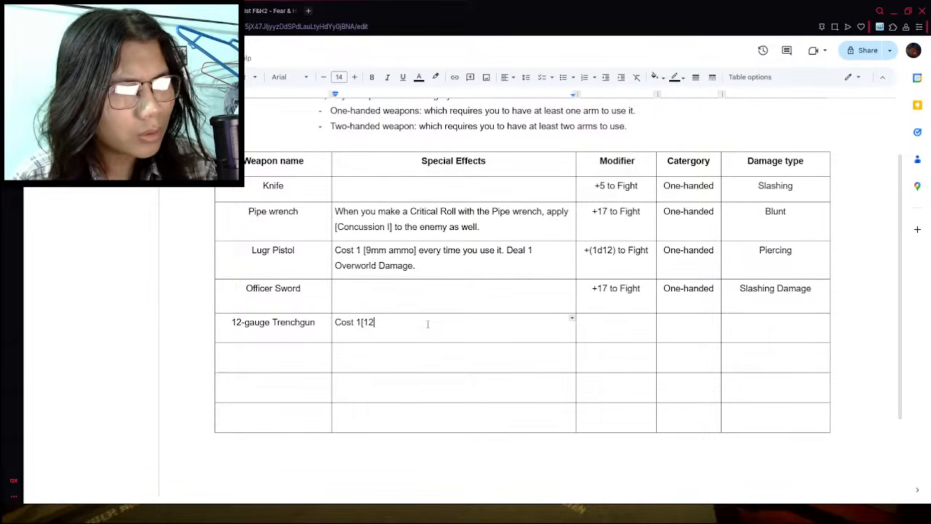
{"action": "key", "text": "alt+Tab"}
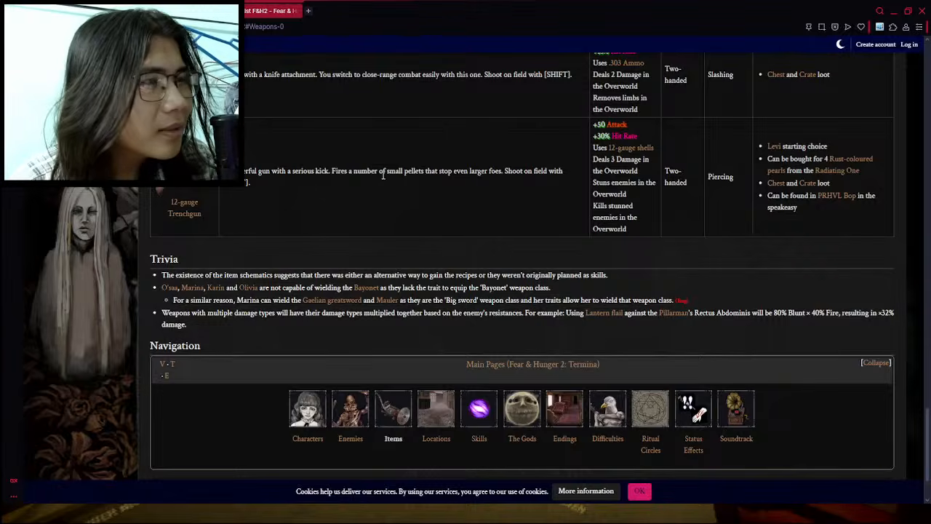
{"action": "key", "text": "alt+Tab"}
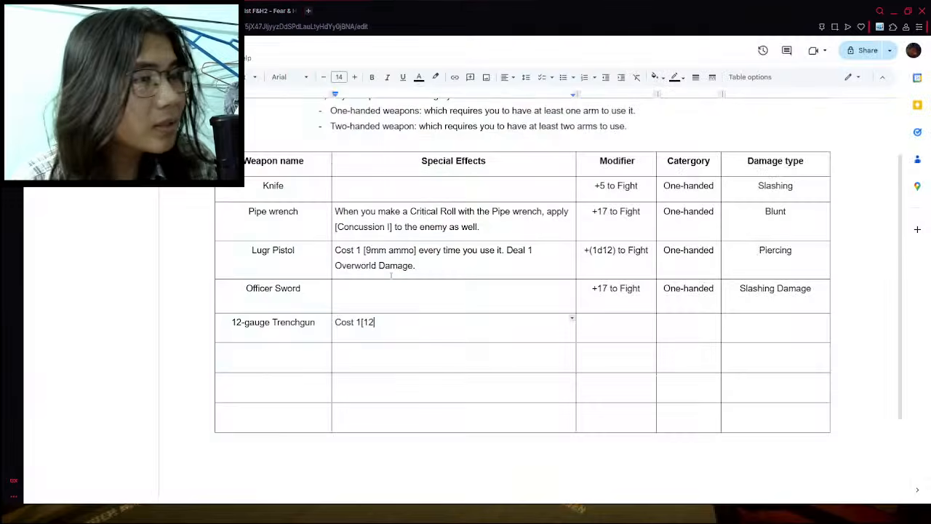
- Complete the Trenchgun's ammo cost so that it reads "Cost 1 [12-gauge Shells]"
{"action": "type", "text": "-"}
{"action": "key", "text": "Left"}
{"action": "key", "text": "Left"}
{"action": "key", "text": "Left"}
{"action": "key", "text": "Left"}
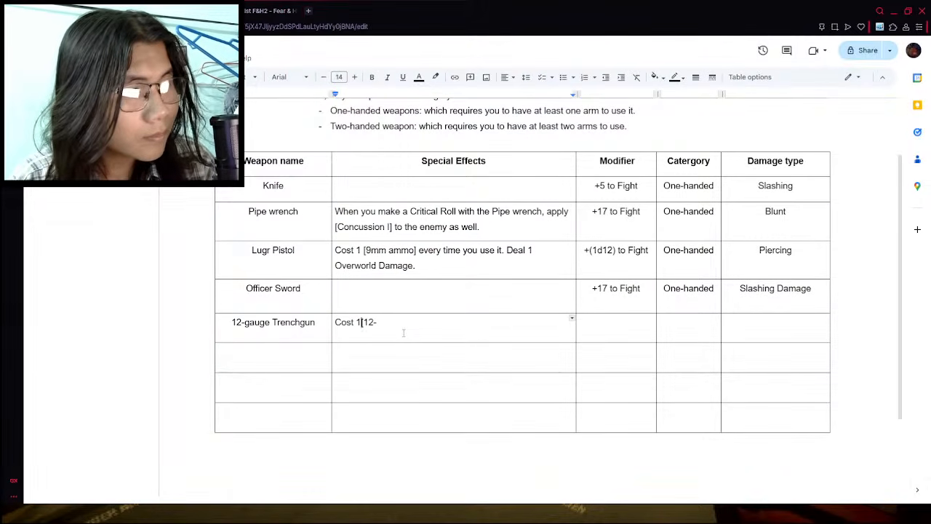
{"action": "key", "text": "End"}
{"action": "type", "text": "gauge"}
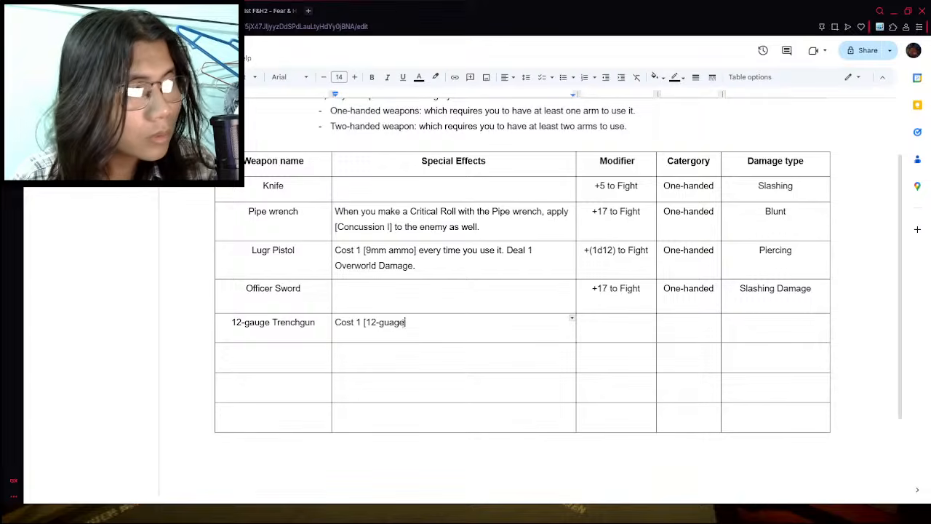
{"action": "key", "text": "BackSpace"}
{"action": "key", "text": "BackSpace"}
{"action": "key", "text": "BackSpace"}
{"action": "key", "text": "BackSpace"}
{"action": "type", "text": "augue"}
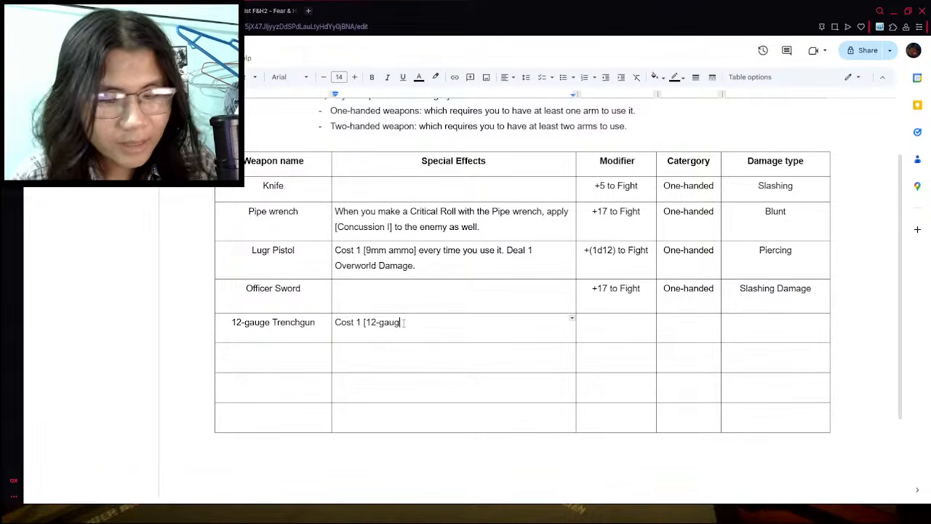
{"action": "key", "text": "BackSpace"}
{"action": "key", "text": "BackSpace"}
{"action": "type", "text": "e Shells"}
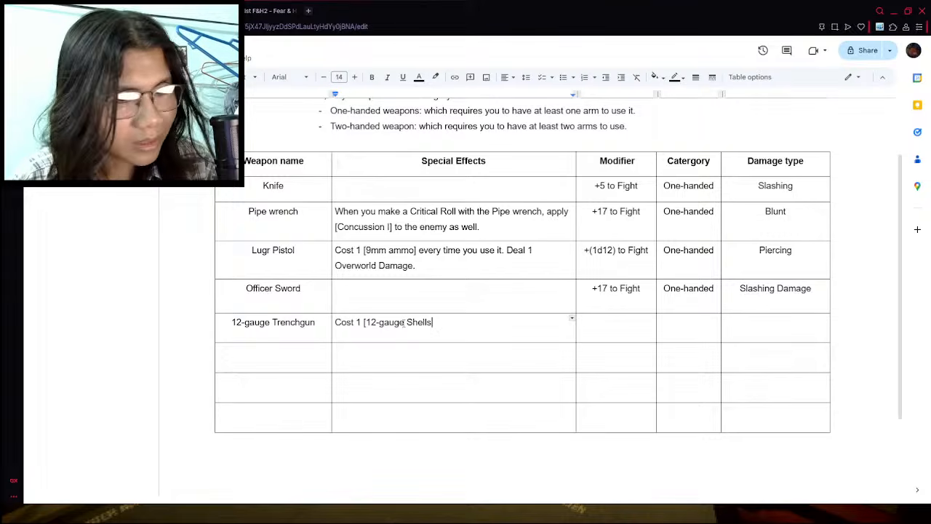
{"action": "type", "text": "] "}
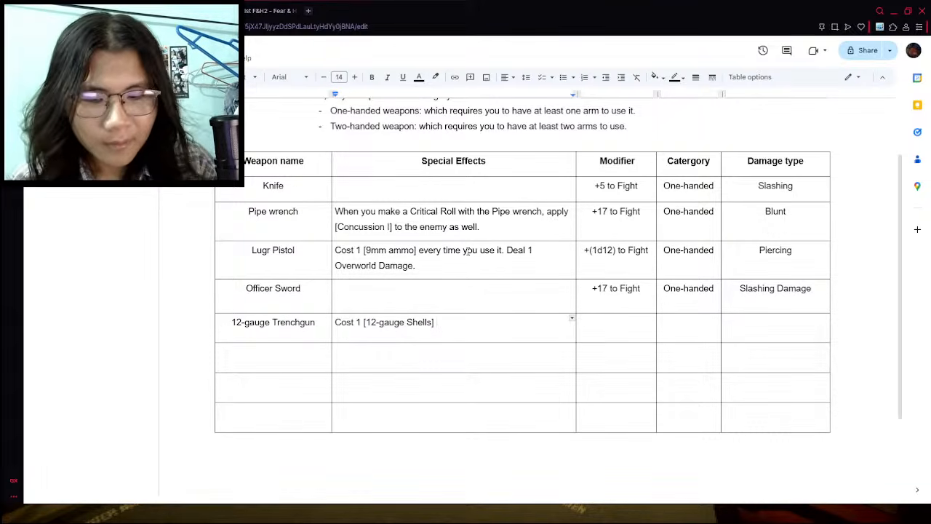
{"action": "type", "text": "everytim"}
- Continue the Trenchgun's special effect with "every time you use it. Deal 3"
{"action": "key", "text": "BackSpace"}
{"action": "key", "text": "BackSpace"}
{"action": "key", "text": "BackSpace"}
{"action": "type", "text": "time you "}
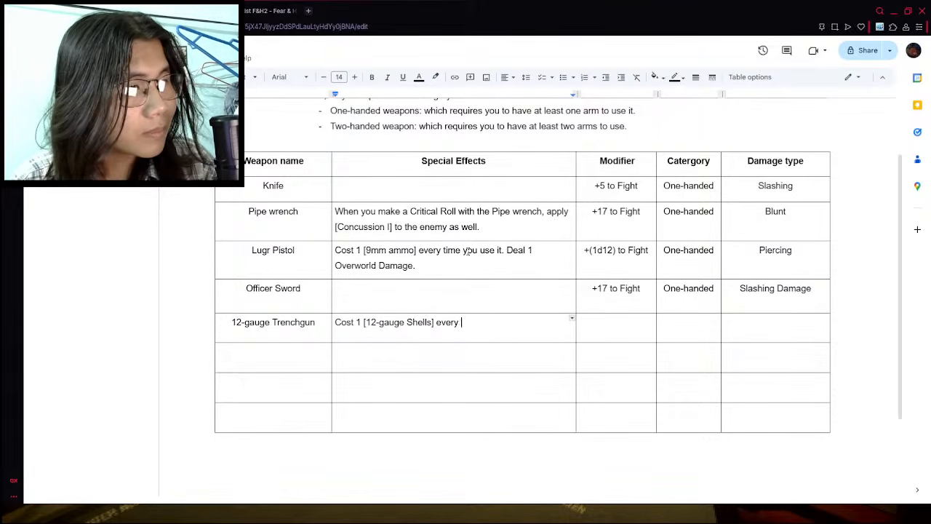
{"action": "type", "text": "use i"}
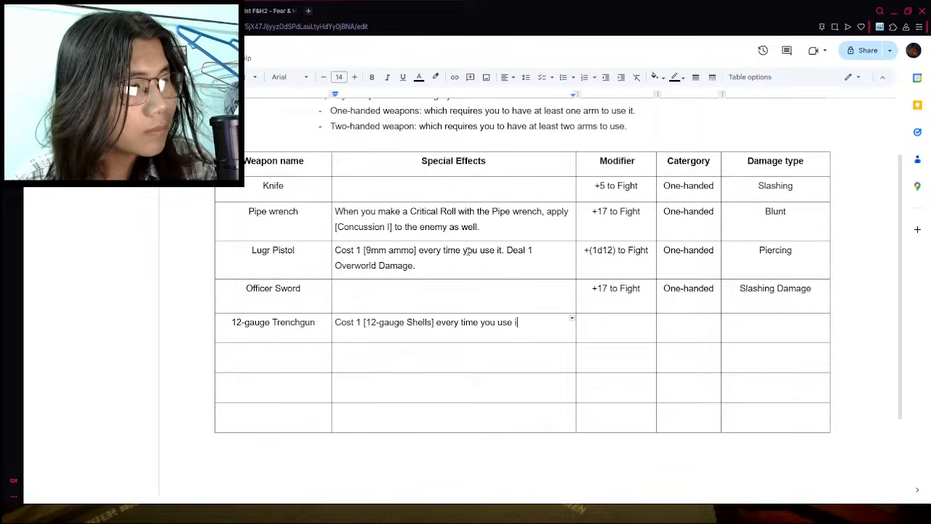
{"action": "type", "text": "t. Deal 3 "}
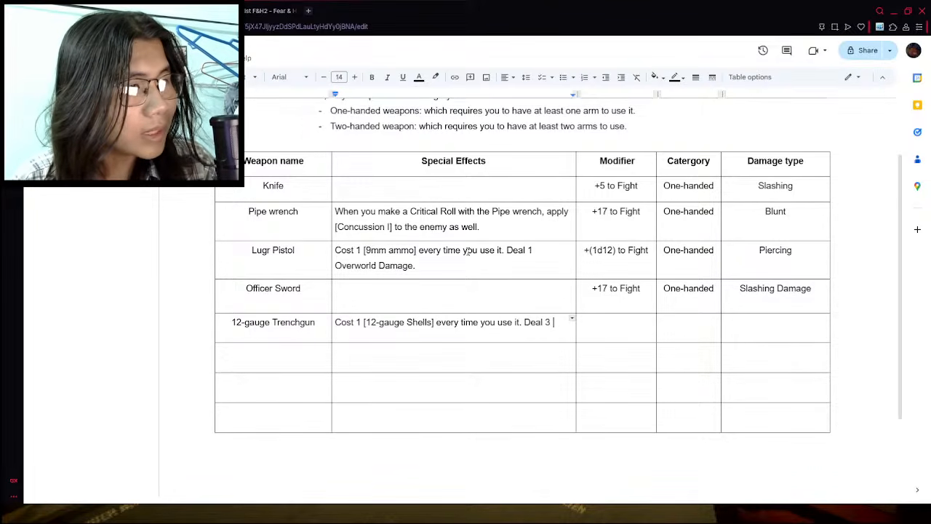
{"action": "type", "text": "ove"}
- Finish the Trenchgun's special effect with the words "Overworld Damage."
{"action": "key", "text": "BackSpace"}
{"action": "key", "text": "BackSpace"}
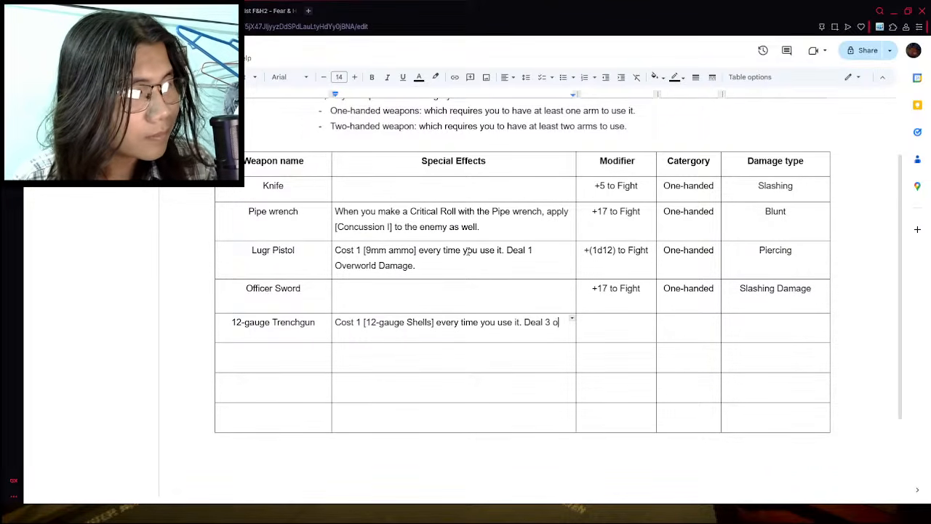
{"action": "type", "text": "v"}
{"action": "key", "text": "BackSpace"}
{"action": "key", "text": "BackSpace"}
{"action": "type", "text": "O"}
{"action": "key", "text": "BackSpace"}
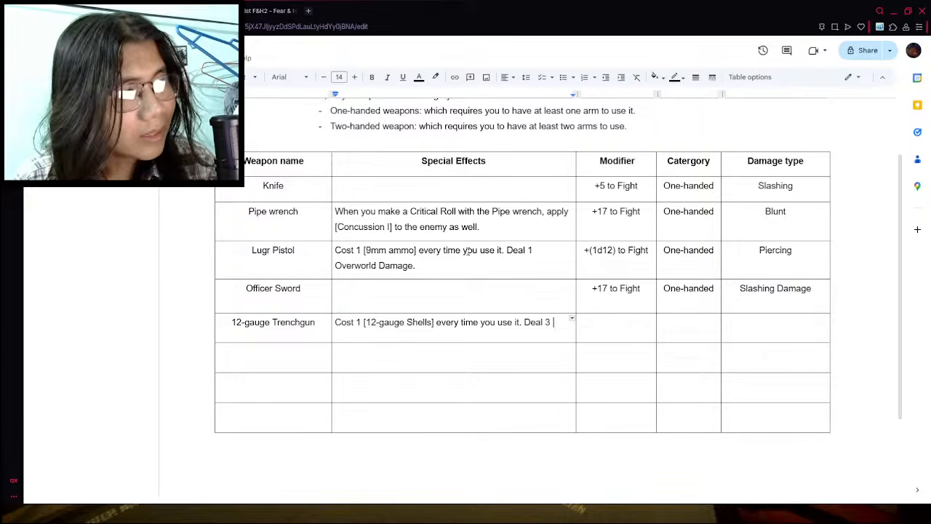
{"action": "type", "text": "Overwo"}
{"action": "key", "text": "BackSpace"}
{"action": "key", "text": "BackSpace"}
{"action": "key", "text": "BackSpace"}
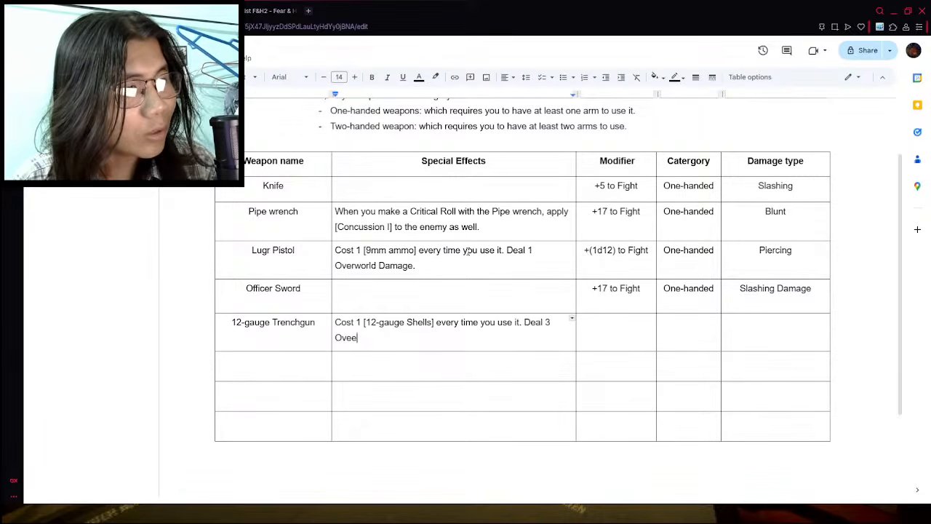
{"action": "type", "text": "rworld."}
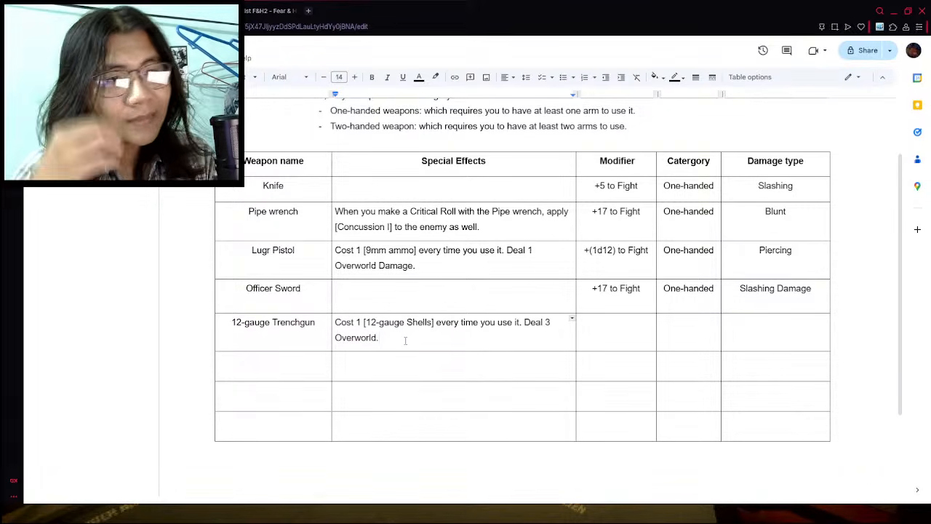
{"action": "key", "text": "BackSpace"}
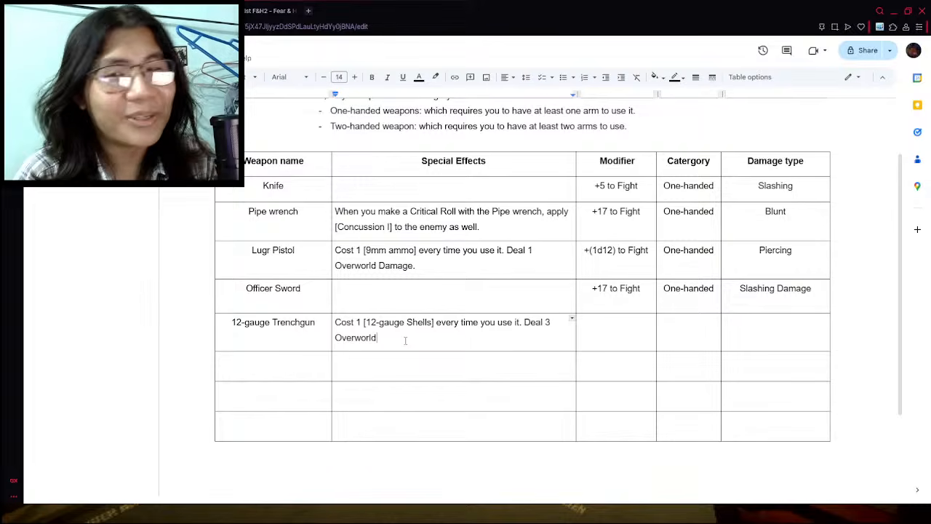
{"action": "type", "text": "Damage."}
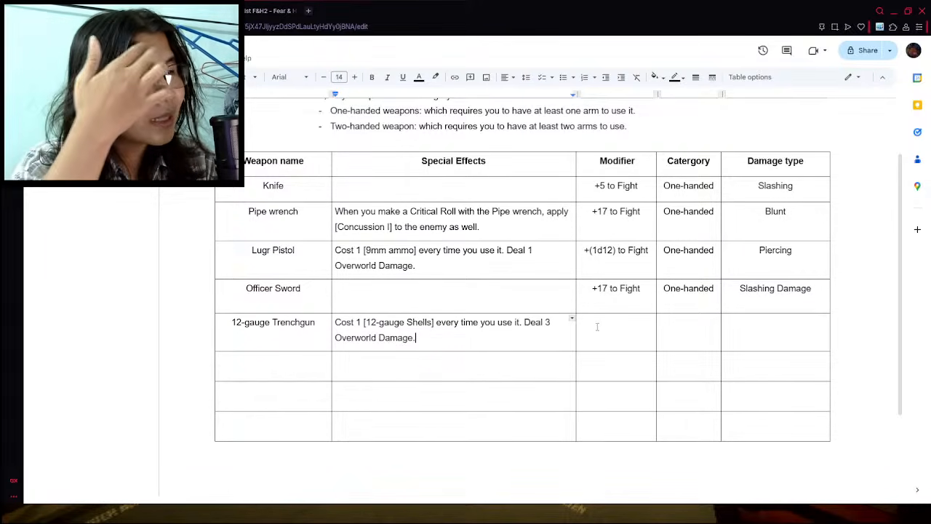
- Check the 12-gauge Trenchgun's stats in the wiki and enter its modifier as "+25 to Fight" in the weapon table
{"action": "left_click", "coordinate": [272, 6]}
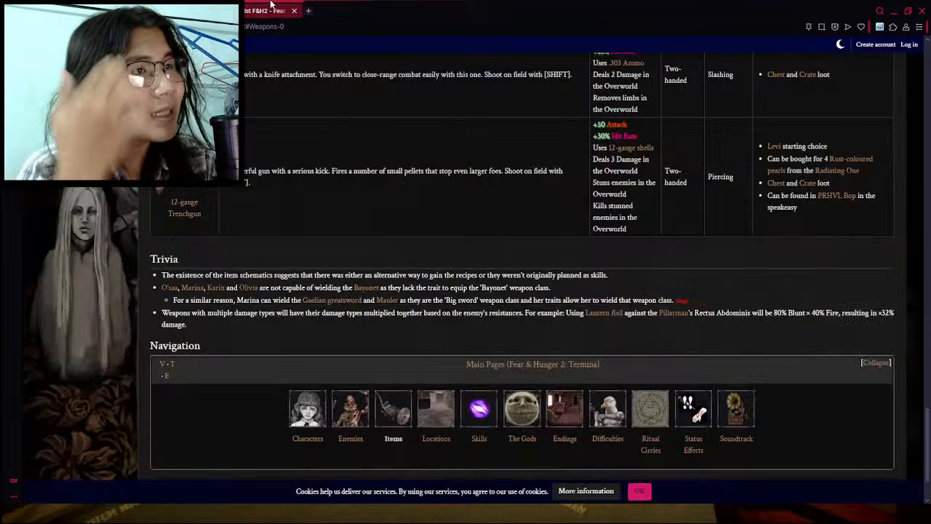
{"action": "scroll", "coordinate": [597, 160], "scroll_direction": "up", "scroll_amount": 1}
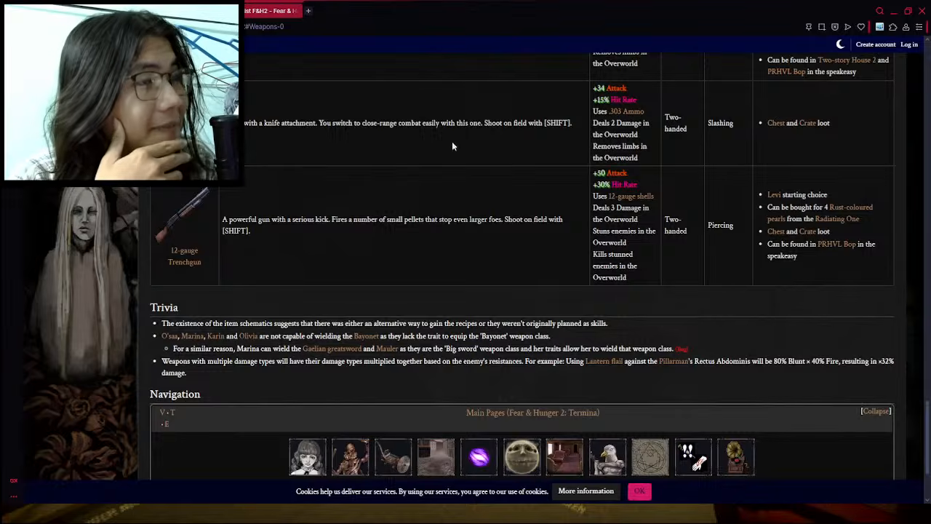
{"action": "left_click", "coordinate": [191, 9]}
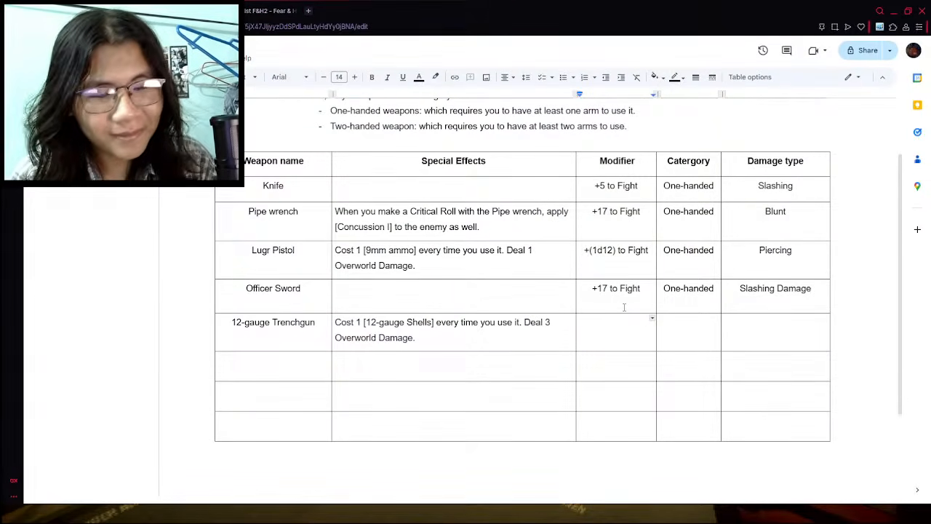
{"action": "type", "text": "+25 to"}
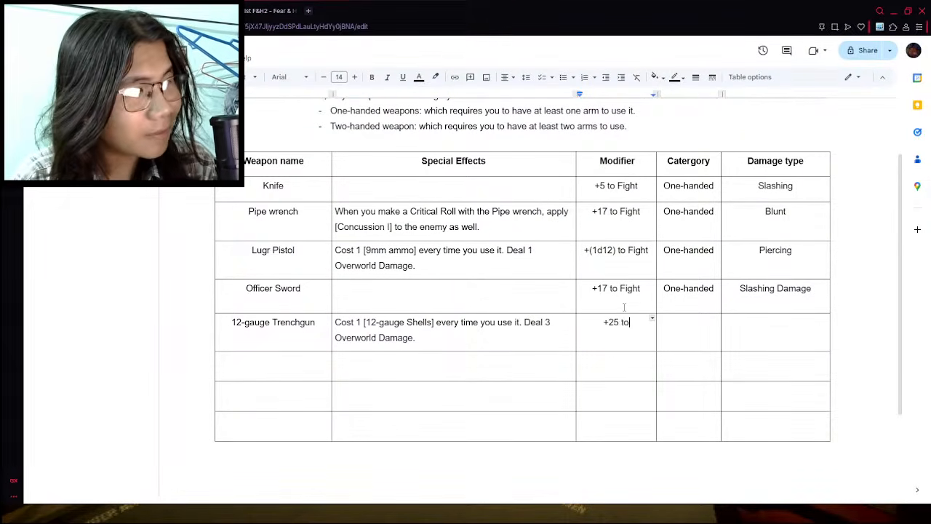
{"action": "type", "text": " Fight"}
- Fill in the Trenchgun's category as "Two-handed" and its damage type as "Piercing"
{"action": "left_click", "coordinate": [693, 329]}
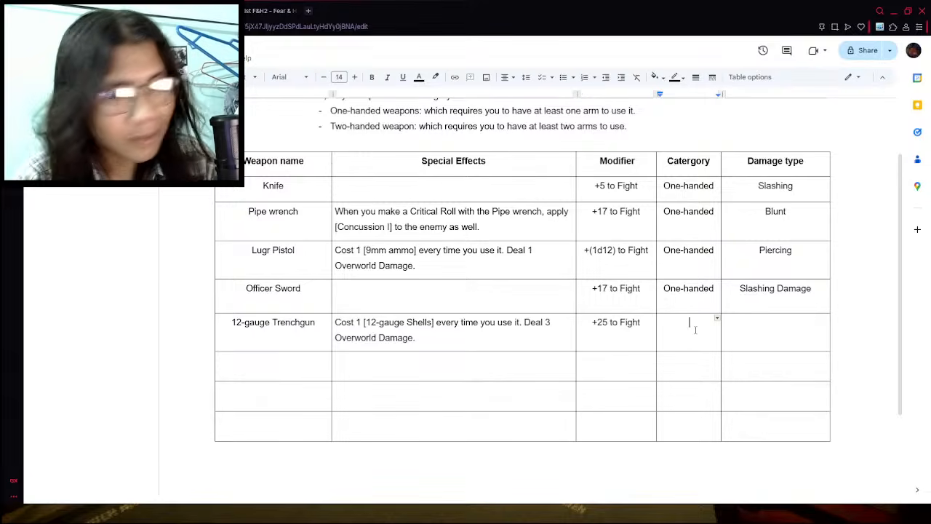
{"action": "type", "text": "Two-handed"}
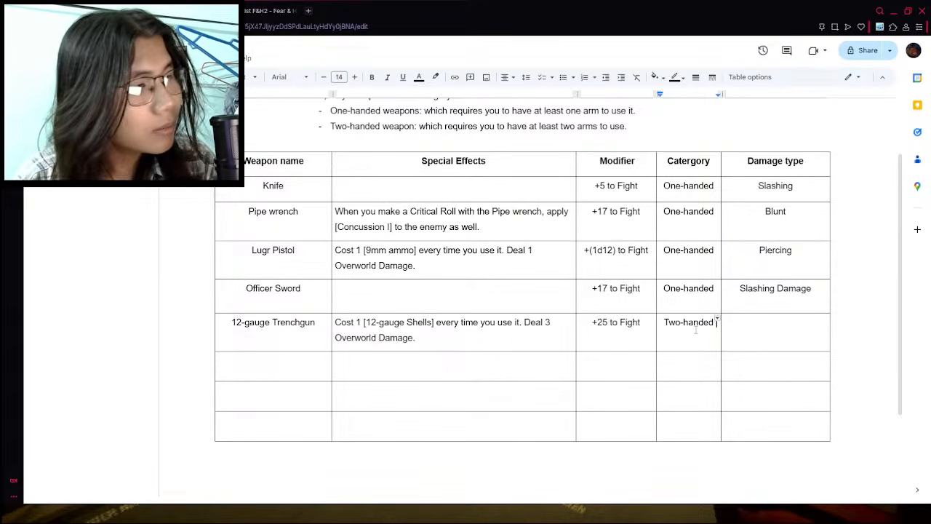
{"action": "key", "text": "Tab"}
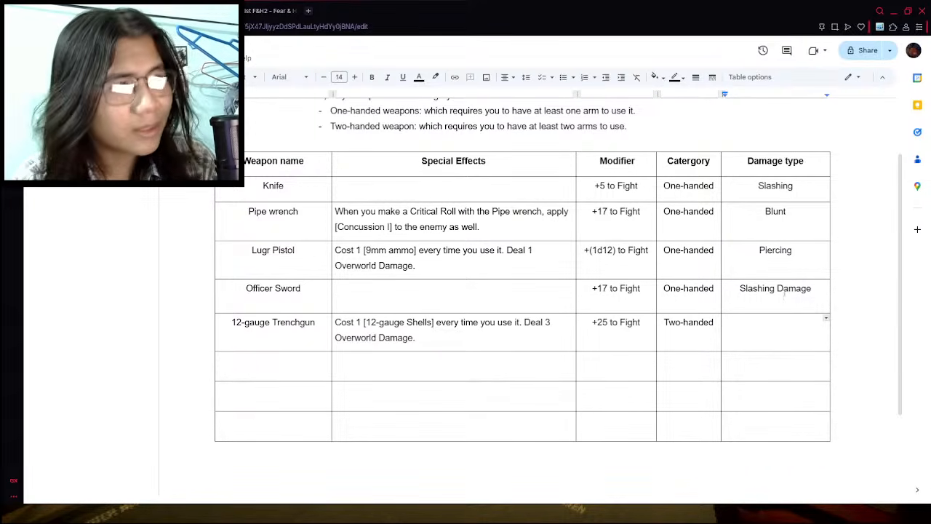
{"action": "type", "text": "Piercie"}
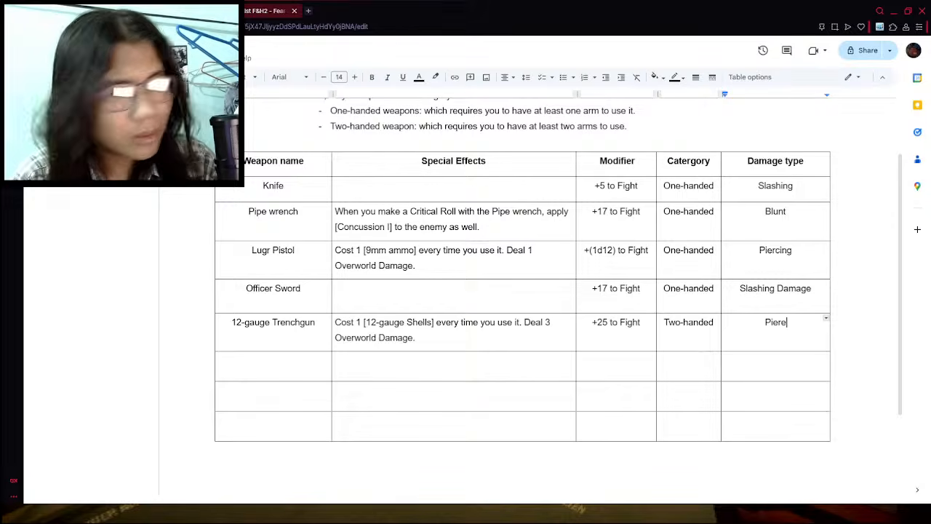
{"action": "key", "text": "BackSpace"}
{"action": "key", "text": "BackSpace"}
{"action": "key", "text": "BackSpace"}
{"action": "type", "text": "cing"}
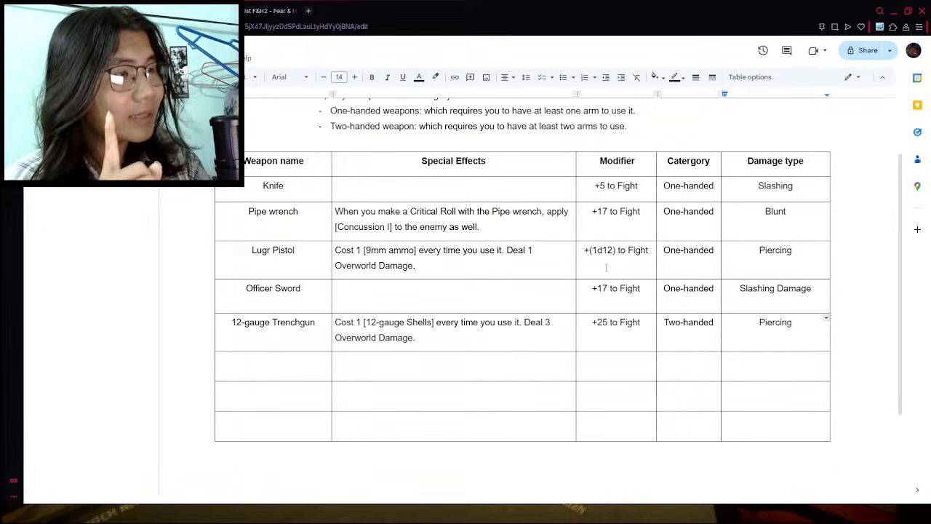
- Replace the flat number in the Trenchgun's modifier with a dice roll so it reads "+(3d6) to Fight"
{"action": "left_click_drag", "start_coordinate": [608, 321], "coordinate": [597, 322]}
{"action": "key", "text": "BackSpace"}
{"action": "type", "text": "("}
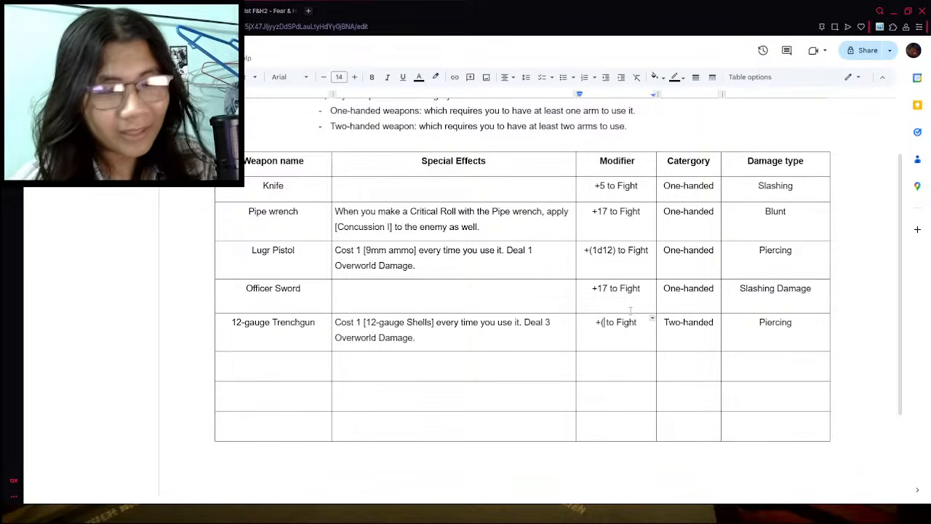
{"action": "type", "text": "3d6"}
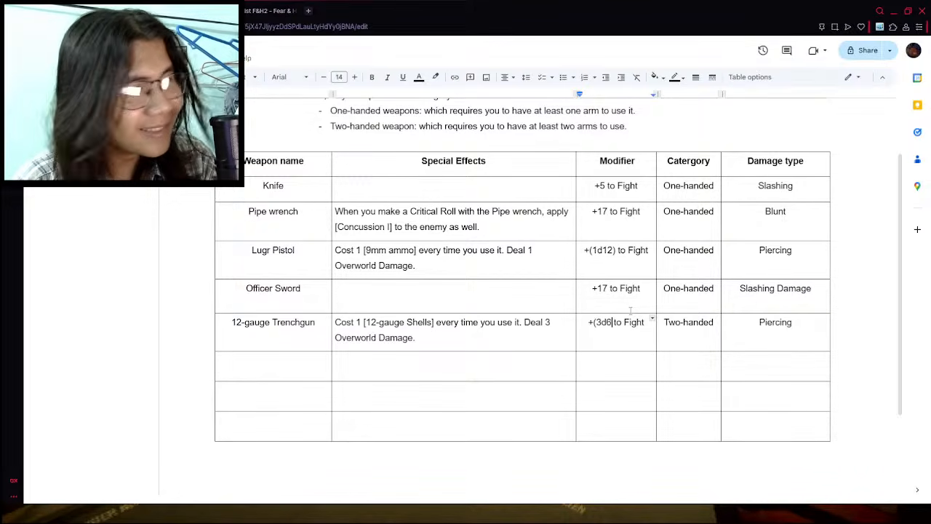
{"action": "type", "text": ")"}
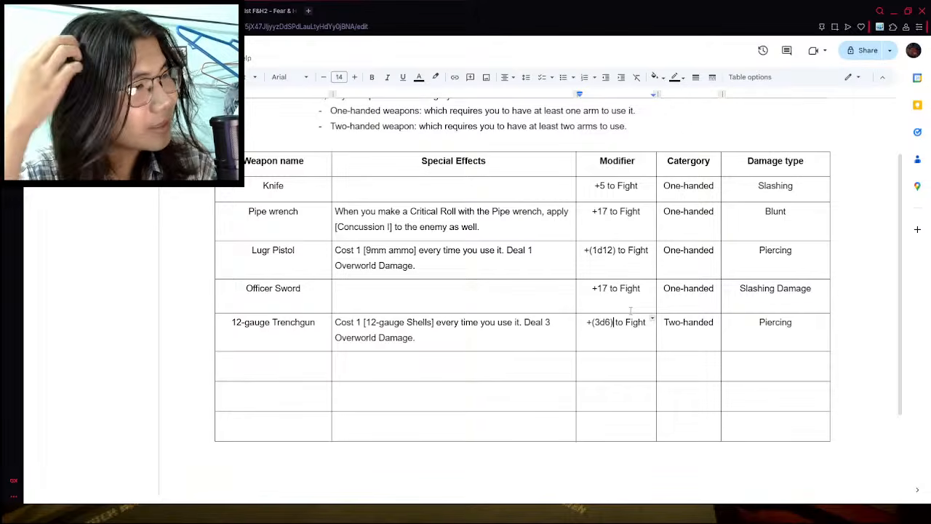
- Change the Lugr Pistol's modifier to "+(1d10) to Fight"
{"action": "left_click", "coordinate": [613, 251]}
{"action": "key", "text": "BackSpace"}
{"action": "type", "text": "0"}
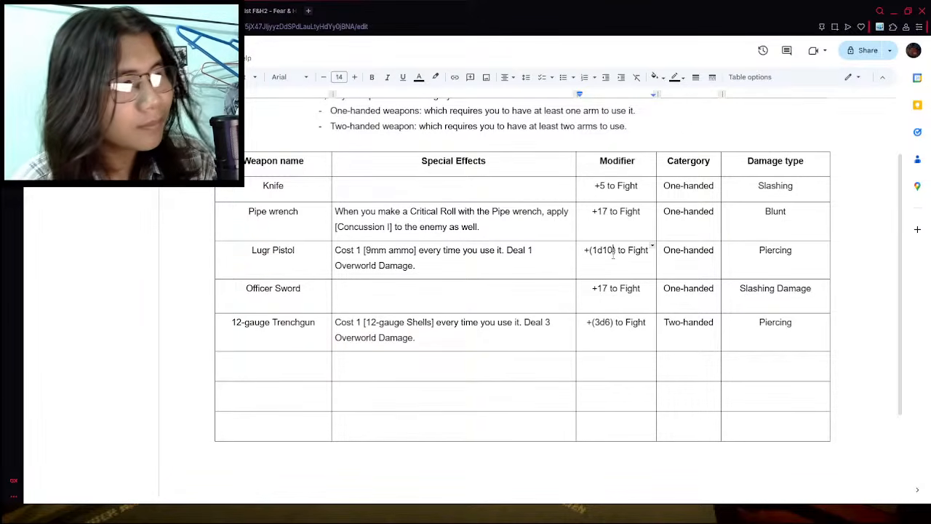
- Raise the number of dice in the Trenchgun's modifier so it reads "+(4d6) to Fight"
{"action": "left_click", "coordinate": [611, 324]}
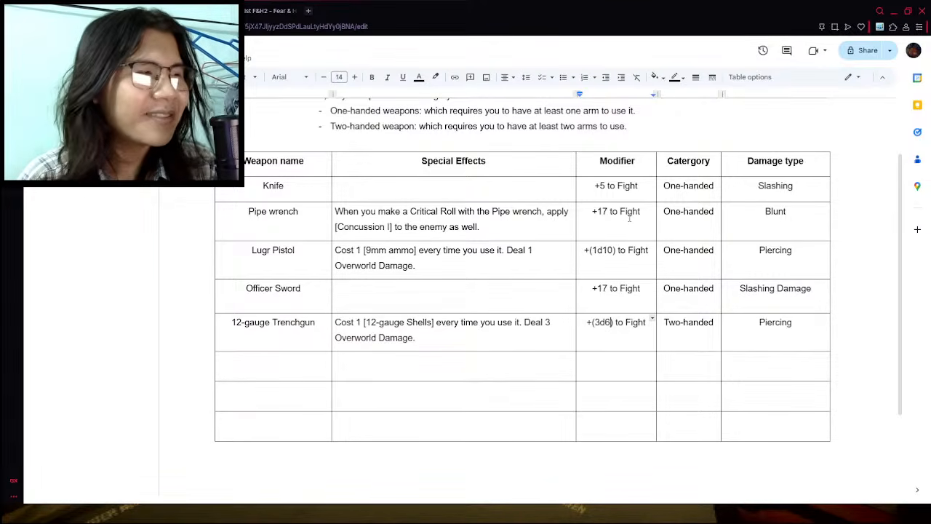
{"action": "key", "text": "BackSpace"}
{"action": "type", "text": "4"}
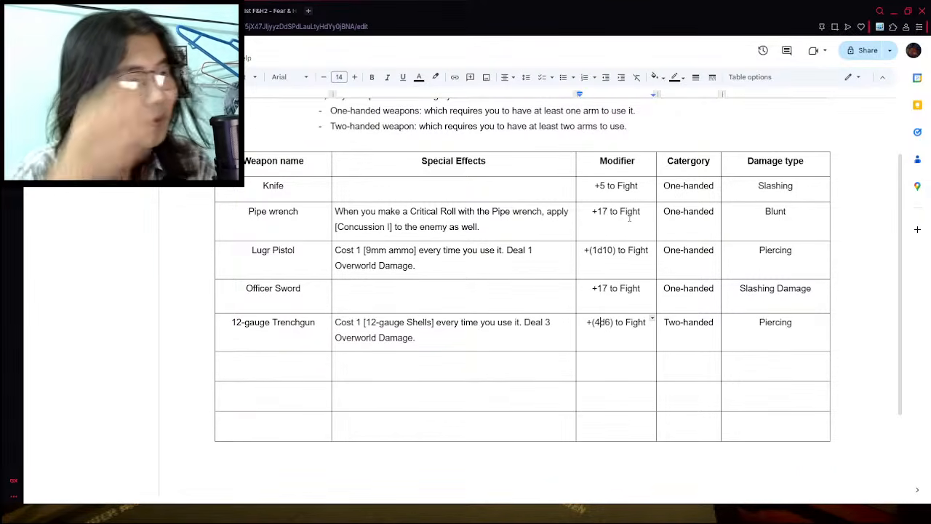
{"action": "left_click", "coordinate": [696, 367]}
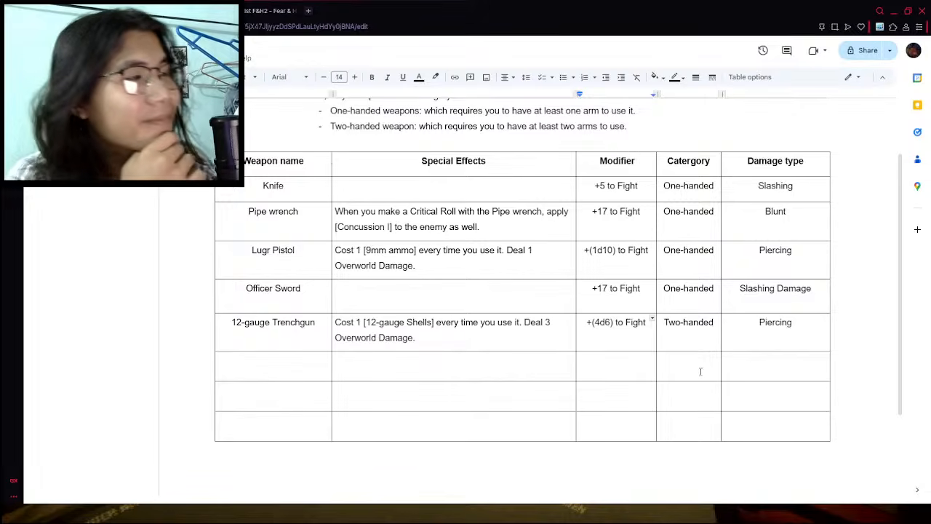
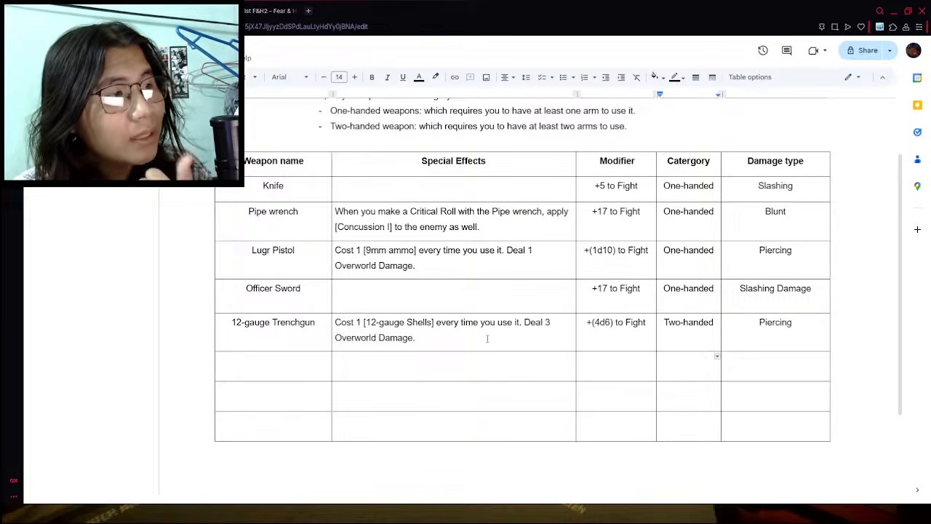
- Enter "Meat Grinder" as the weapon name in the first empty row, checking the weapon's entry on the wiki
{"action": "left_click_drag", "start_coordinate": [586, 323], "coordinate": [646, 324]}
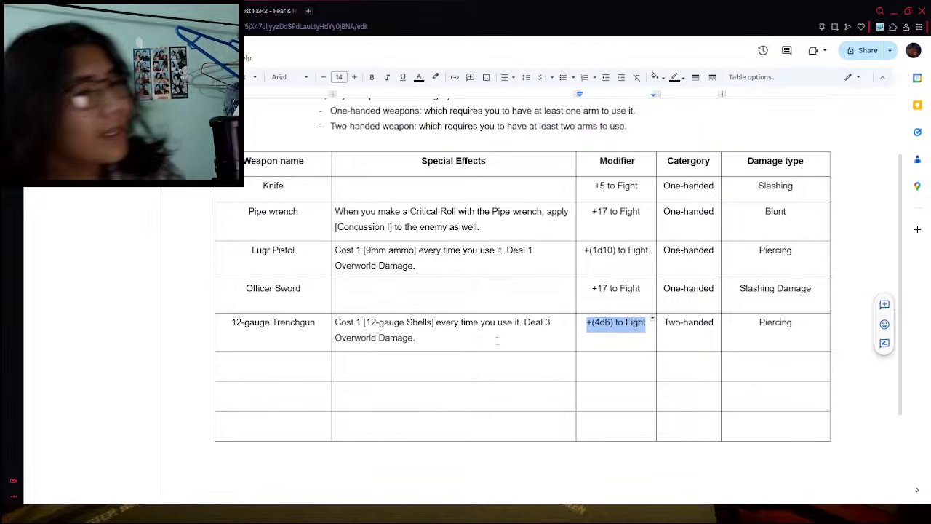
{"action": "left_click", "coordinate": [275, 365]}
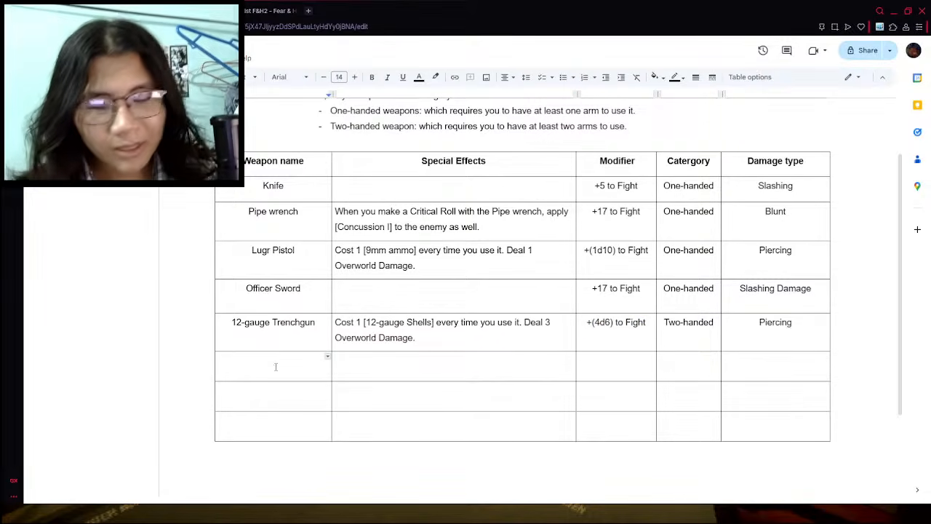
{"action": "type", "text": "Meat G"}
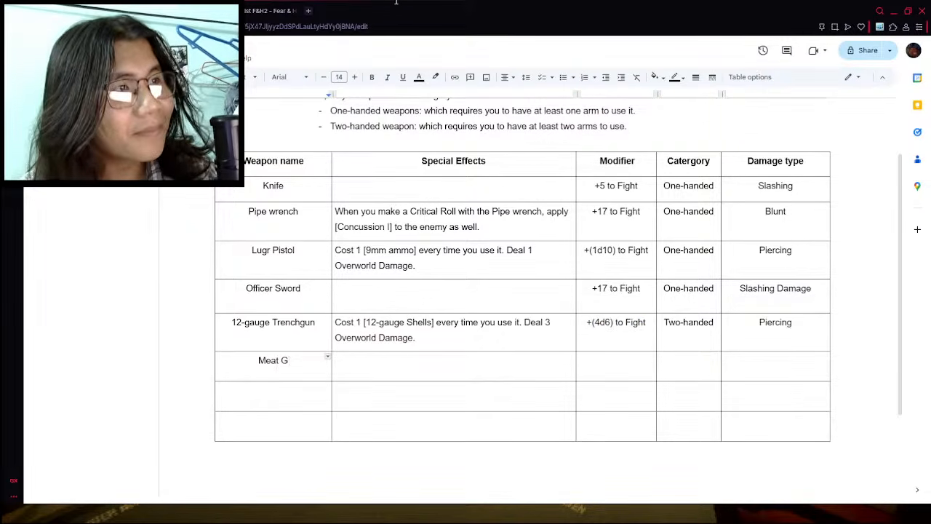
{"action": "left_click", "coordinate": [281, 6]}
{"action": "scroll", "coordinate": [305, 300], "scroll_direction": "up", "scroll_amount": 8}
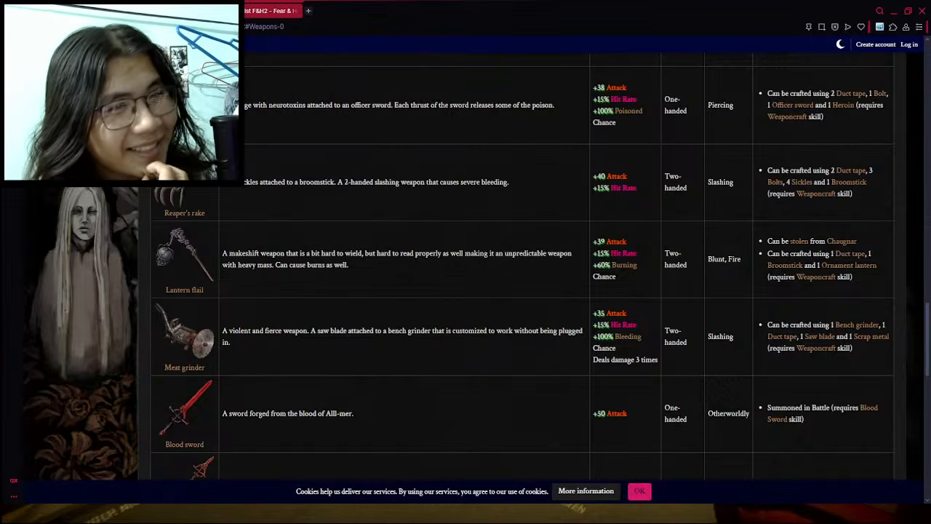
{"action": "left_click", "coordinate": [174, 10]}
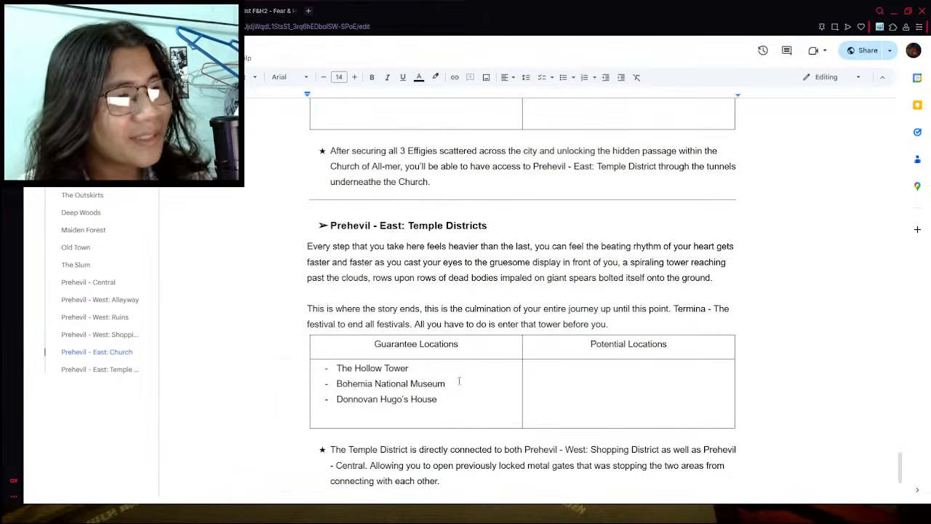
{"action": "left_click", "coordinate": [203, 11]}
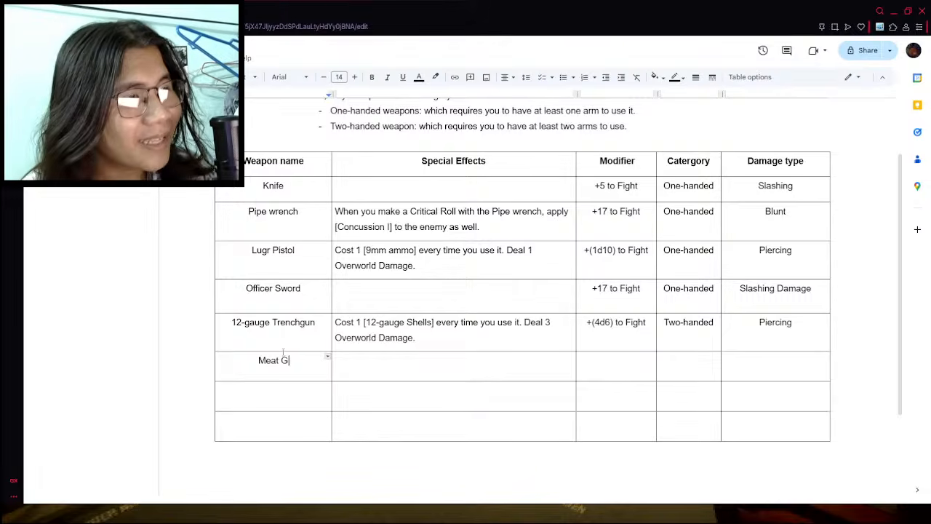
{"action": "type", "text": "rinder"}
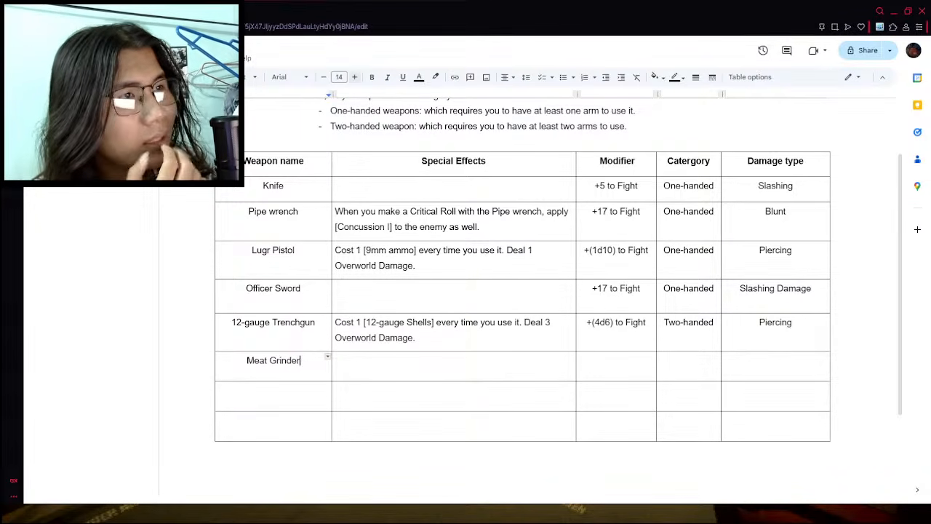
- Check the Meat grinder's bleeding chance on the wiki and enter "+17 to Fight" as its modifier in the weapon table
{"action": "left_click", "coordinate": [181, 11]}
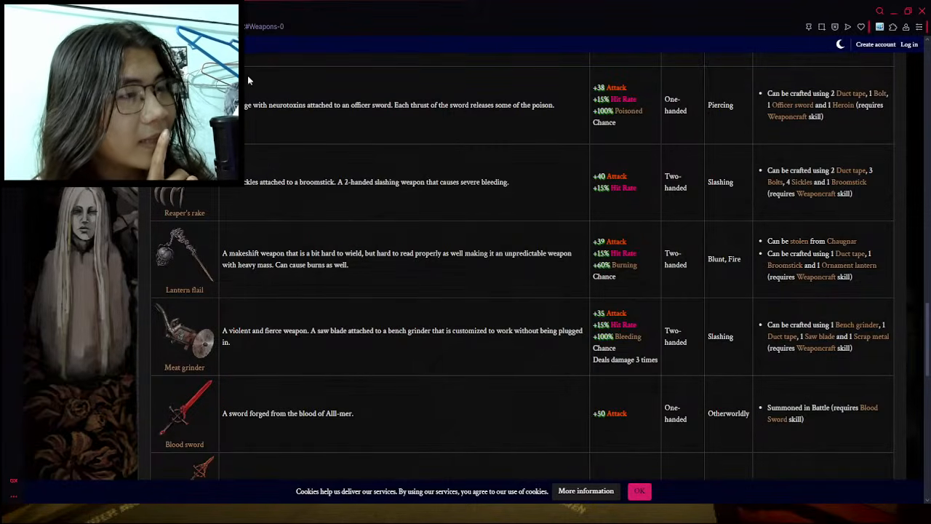
{"action": "left_click_drag", "start_coordinate": [643, 336], "coordinate": [591, 346]}
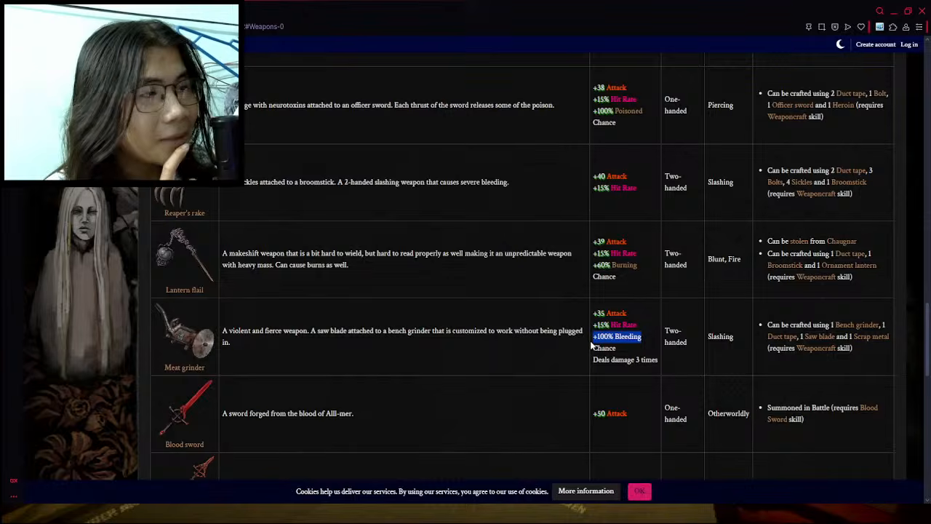
{"action": "left_click", "coordinate": [601, 344]}
{"action": "left_click", "coordinate": [131, 11]}
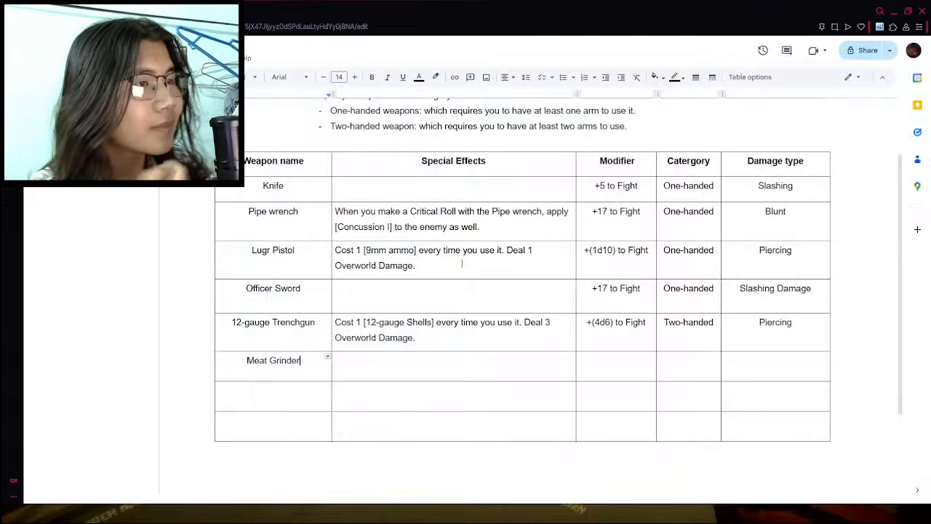
{"action": "left_click", "coordinate": [602, 366]}
{"action": "type", "text": "+17 to Fight"}
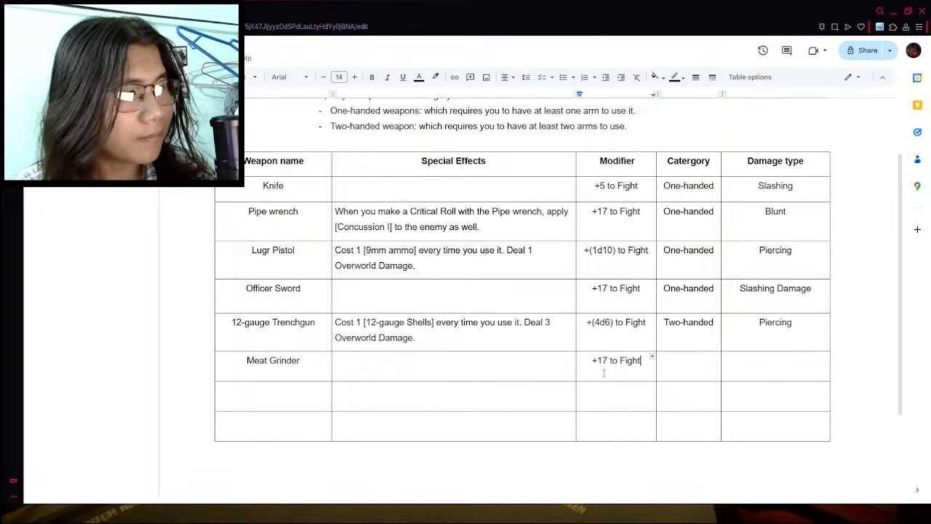
- Begin the Meat Grinder's special effect with "Attack 3 times,"
{"action": "left_click", "coordinate": [371, 375]}
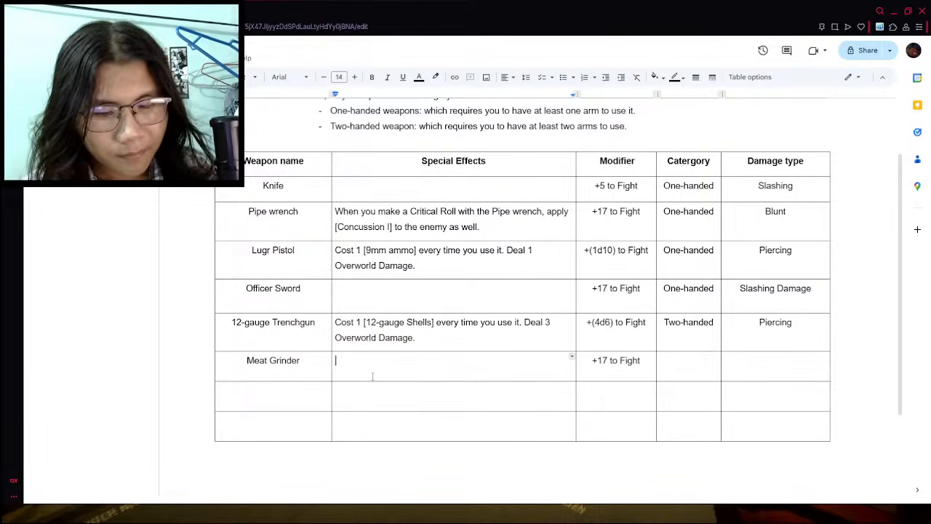
{"action": "type", "text": "Where"}
{"action": "key", "text": "BackSpace"}
{"action": "key", "text": "BackSpace"}
{"action": "key", "text": "BackSpace"}
{"action": "key", "text": "BackSpace"}
{"action": "key", "text": "BackSpace"}
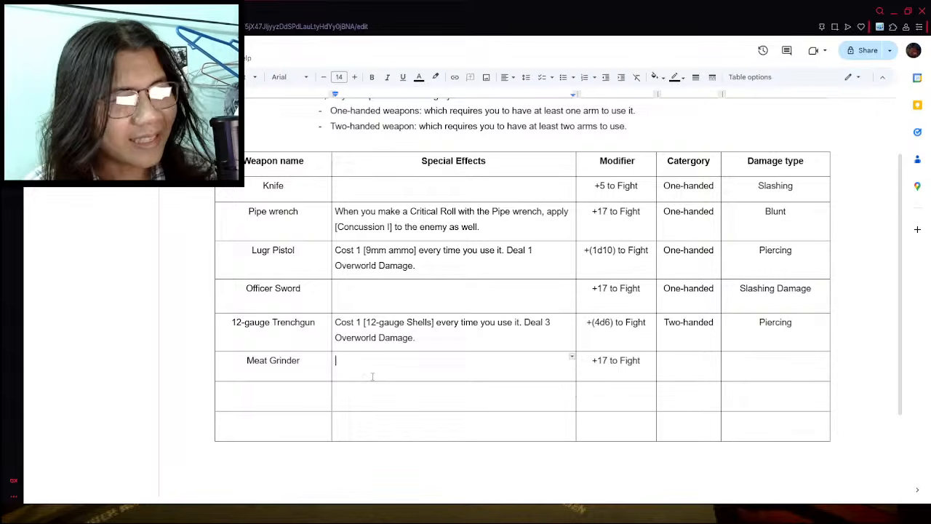
{"action": "type", "text": "Attack 3 times, each"}
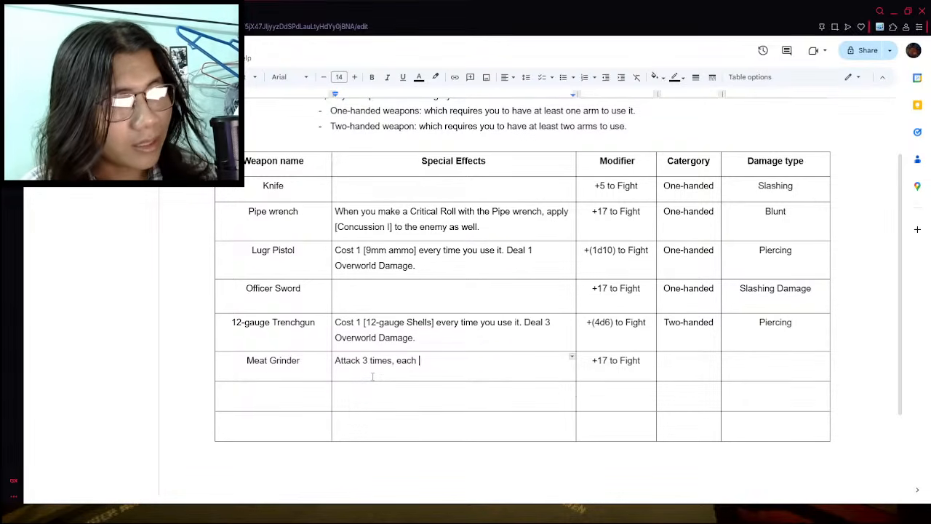
{"action": "type", "text": " have a"}
{"action": "key", "text": "BackSpace"}
{"action": "key", "text": "BackSpace"}
{"action": "key", "text": "BackSpace"}
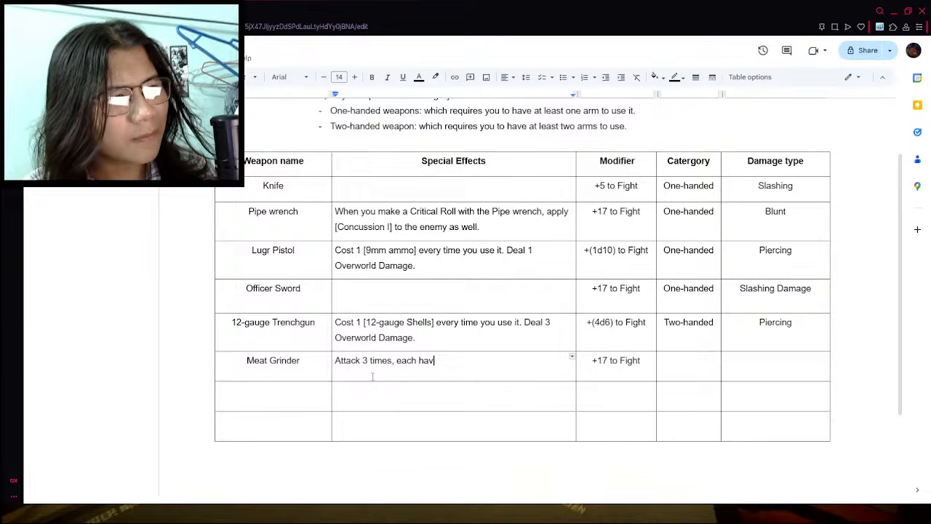
{"action": "key", "text": "BackSpace"}
{"action": "key", "text": "BackSpace"}
{"action": "key", "text": "BackSpace"}
{"action": "key", "text": "BackSpace"}
{"action": "key", "text": "BackSpace"}
{"action": "key", "text": "BackSpace"}
{"action": "key", "text": "BackSpace"}
{"action": "key", "text": "BackSpace"}
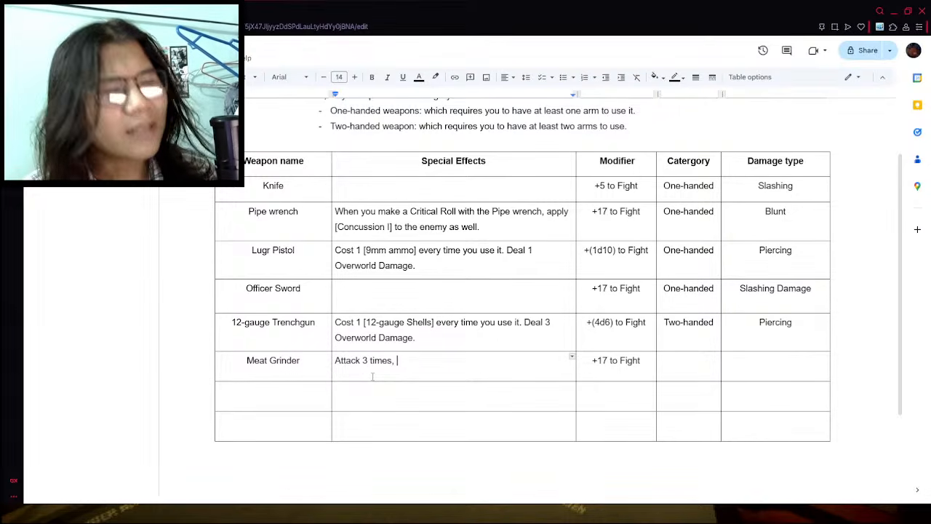
{"action": "type", "text": "d"}
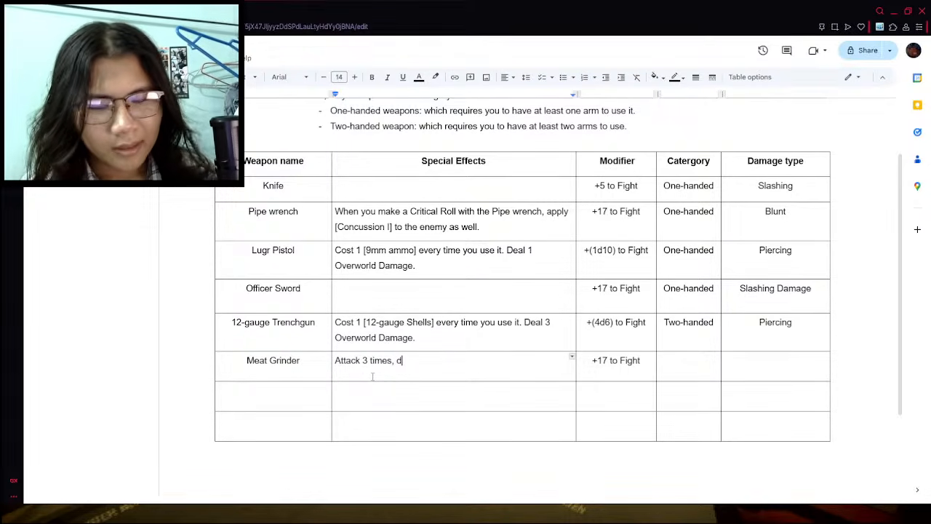
{"action": "key", "text": "BackSpace"}
{"action": "type", "text": "call "}
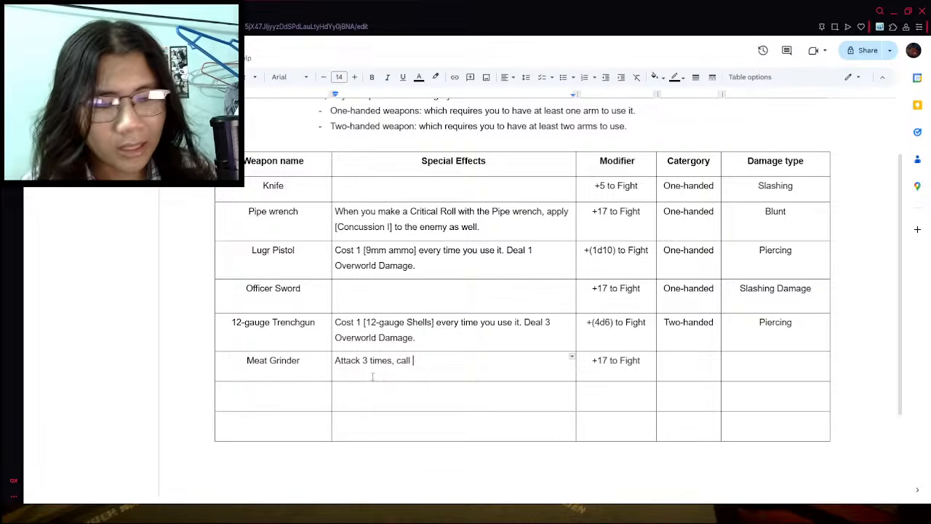
{"action": "type", "text": "add"}
{"action": "key", "text": "BackSpace"}
{"action": "key", "text": "BackSpace"}
{"action": "key", "text": "BackSpace"}
{"action": "type", "text": "o"}
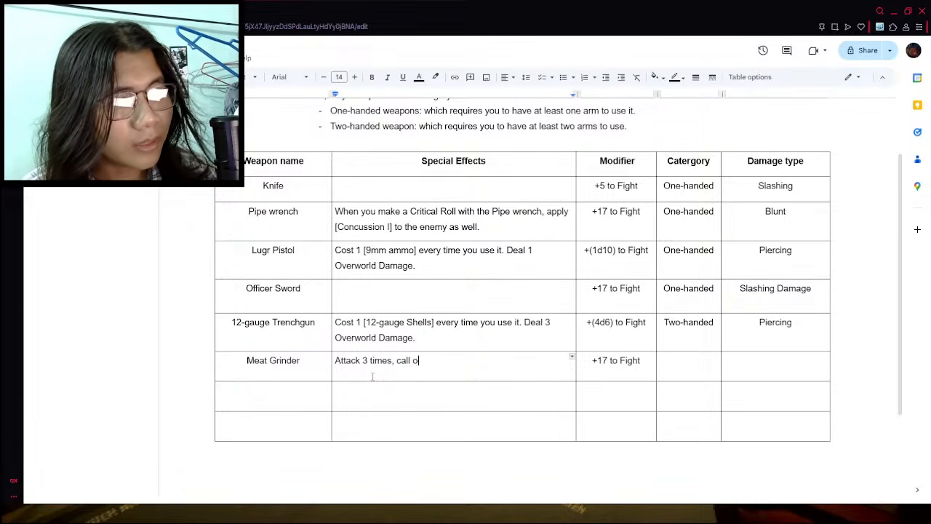
{"action": "key", "text": "BackSpace"}
{"action": "key", "text": "BackSpace"}
{"action": "key", "text": "BackSpace"}
{"action": "key", "text": "BackSpace"}
{"action": "key", "text": "BackSpace"}
{"action": "key", "text": "BackSpace"}
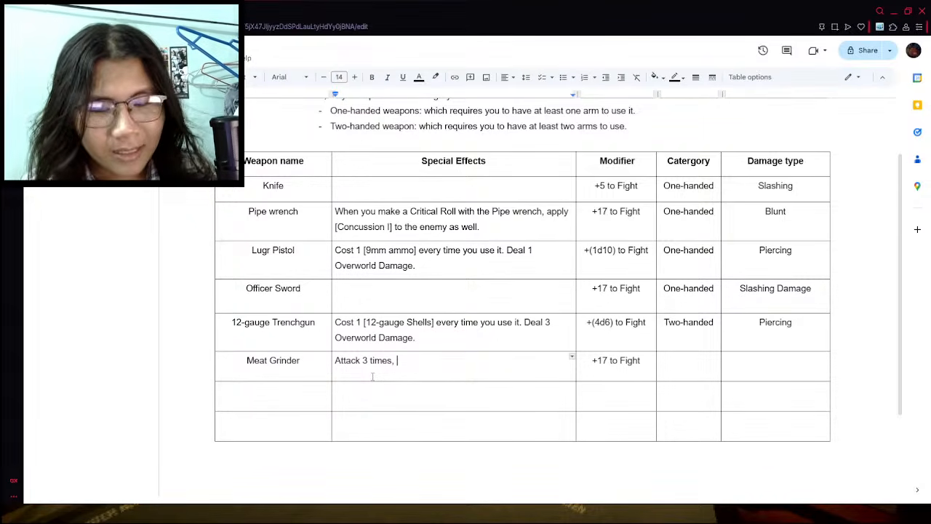
- Continue the Meat Grinder's special effect with "whenever you use this weapon, call odds or even."
{"action": "type", "text": "whenever you use t"}
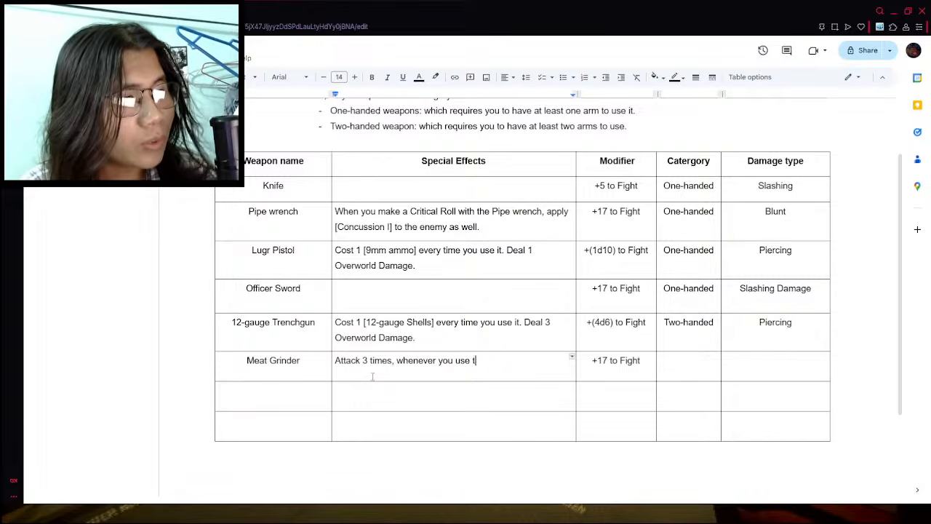
{"action": "type", "text": "his weapon, call o"}
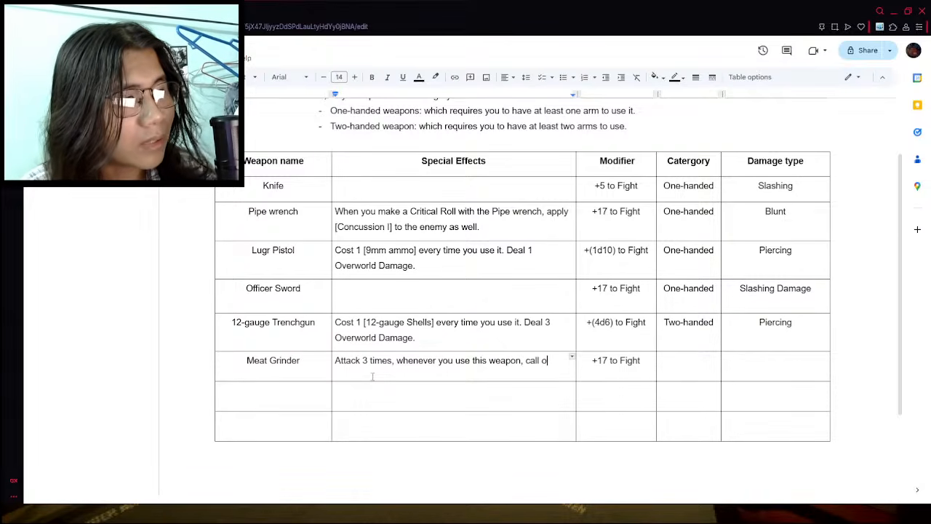
{"action": "type", "text": "dds or evem"}
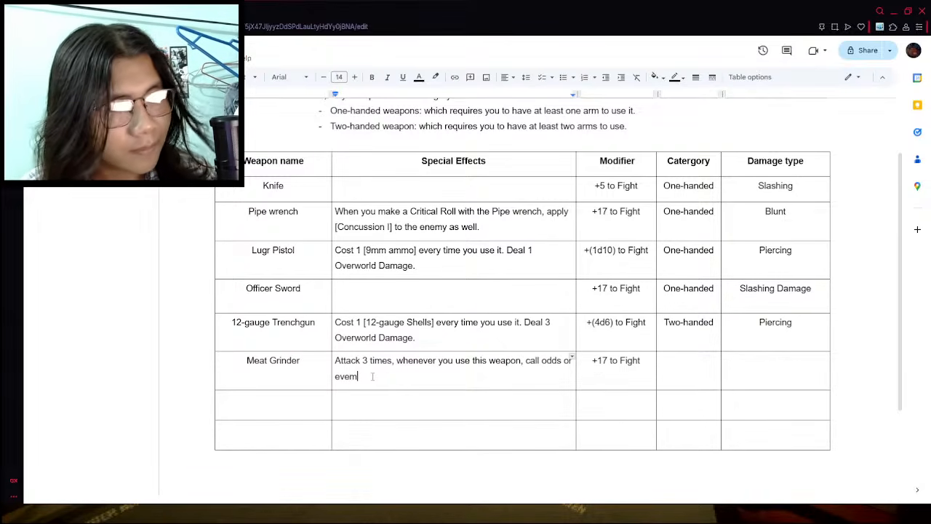
{"action": "key", "text": "BackSpace"}
{"action": "type", "text": "n. If the "}
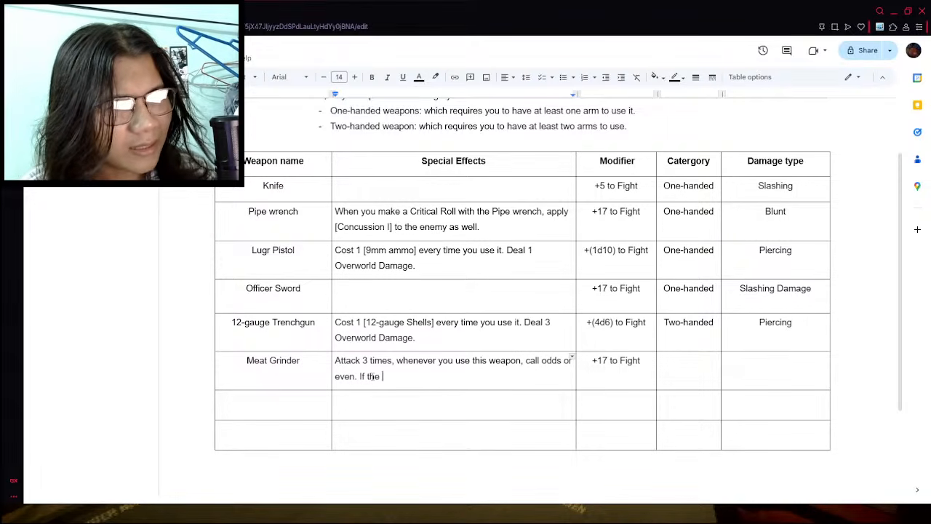
{"action": "type", "text": "Fight roll "}
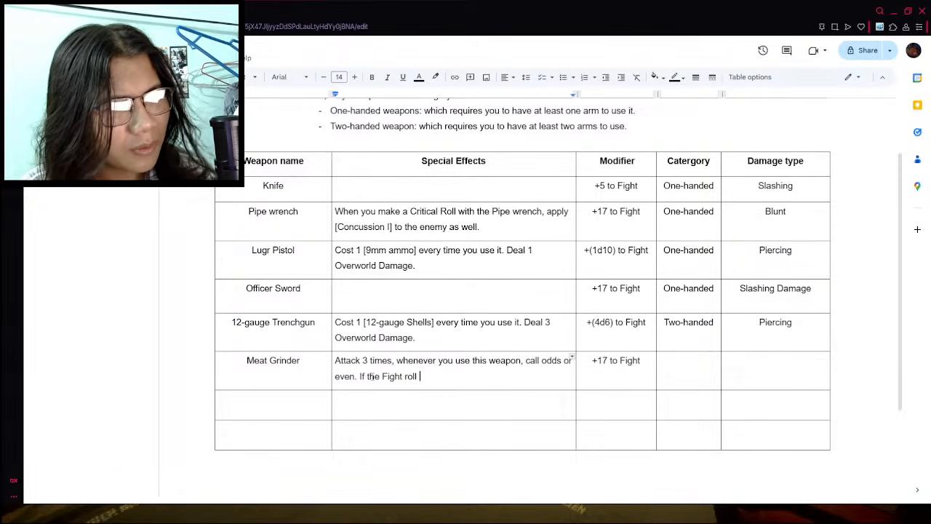
{"action": "type", "text": "is the "}
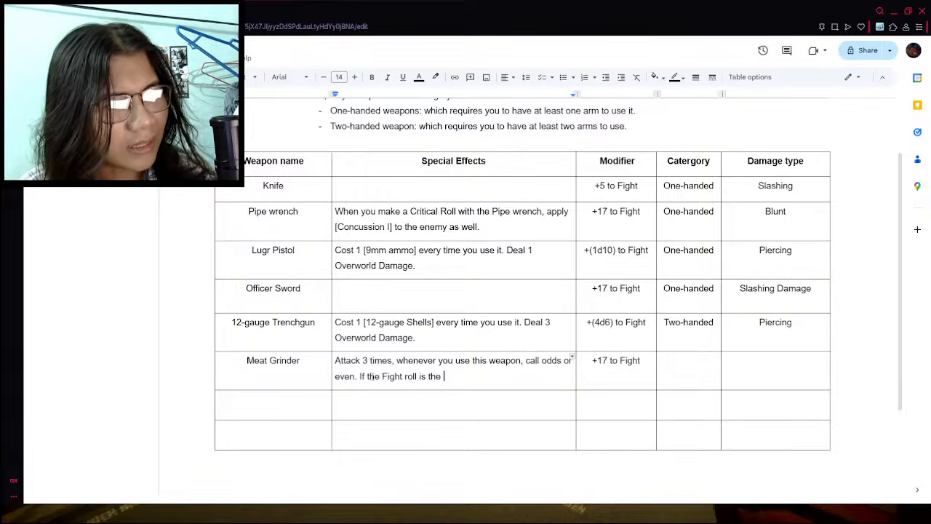
{"action": "type", "text": "side that you"}
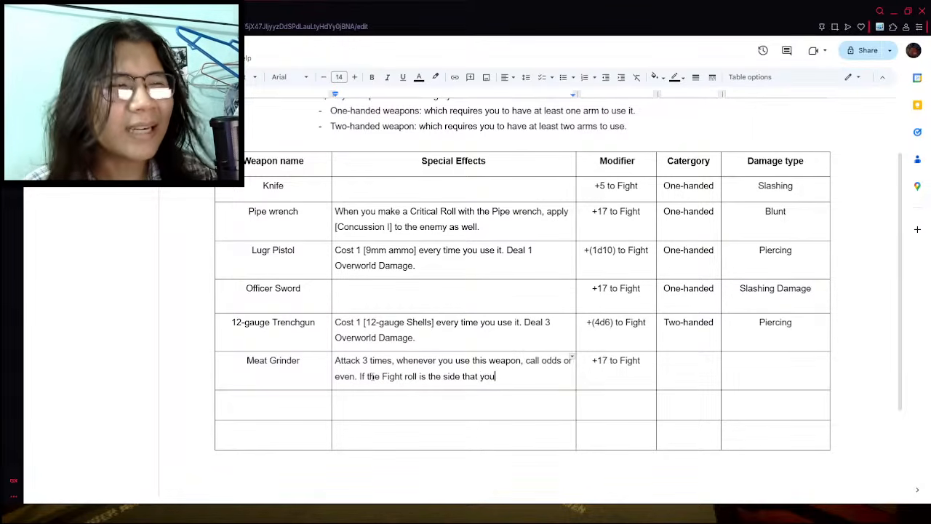
- Extend the Meat Grinder's effect with the condition "If the Fight roll is the value that you choose, inflict"
{"action": "key", "text": "BackSpace"}
{"action": "key", "text": "BackSpace"}
{"action": "key", "text": "BackSpace"}
{"action": "key", "text": "BackSpace"}
{"action": "key", "text": "BackSpace"}
{"action": "key", "text": "BackSpace"}
{"action": "key", "text": "BackSpace"}
{"action": "key", "text": "BackSpace"}
{"action": "key", "text": "BackSpace"}
{"action": "key", "text": "BackSpace"}
{"action": "key", "text": "BackSpace"}
{"action": "key", "text": "BackSpace"}
{"action": "key", "text": "BackSpace"}
{"action": "type", "text": "value th"}
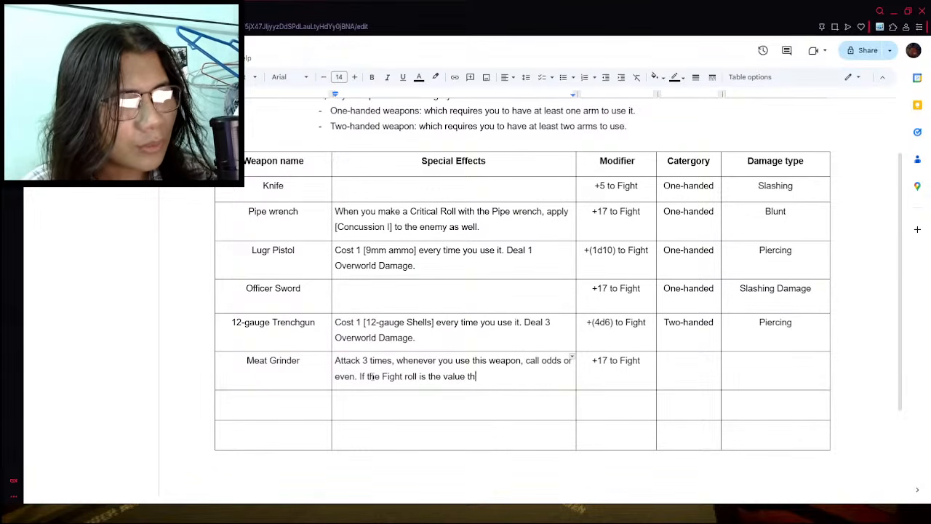
{"action": "type", "text": "at you choose, in"}
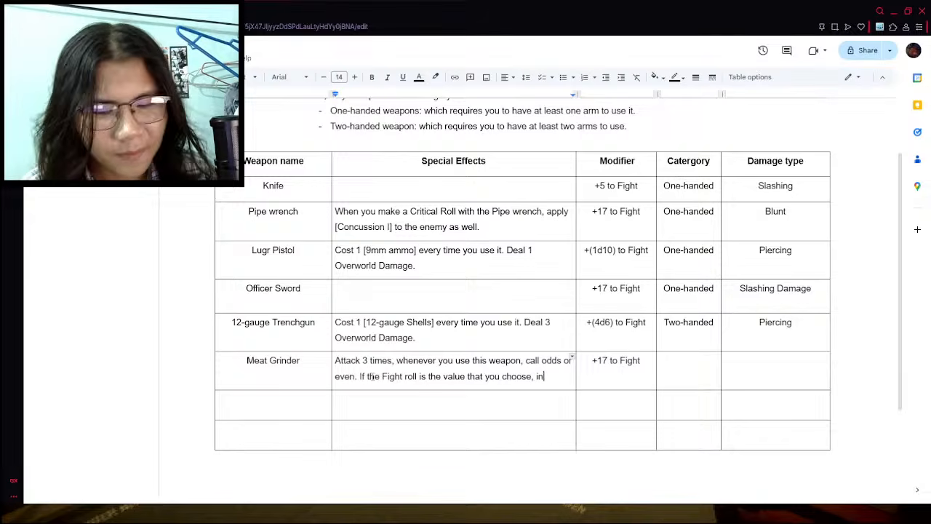
{"action": "type", "text": "lfict"}
{"action": "key", "text": "BackSpace"}
{"action": "key", "text": "BackSpace"}
{"action": "key", "text": "BackSpace"}
{"action": "key", "text": "BackSpace"}
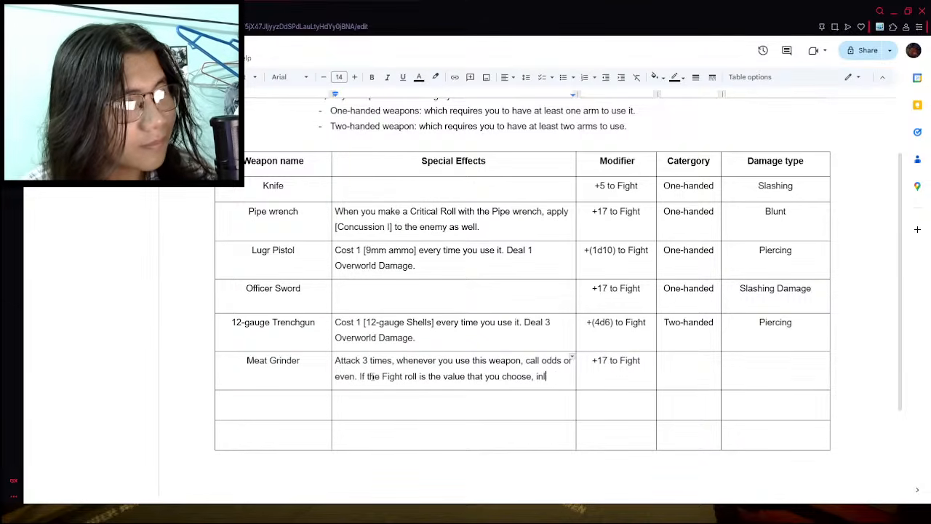
{"action": "key", "text": "BackSpace"}
{"action": "type", "text": "flict"}
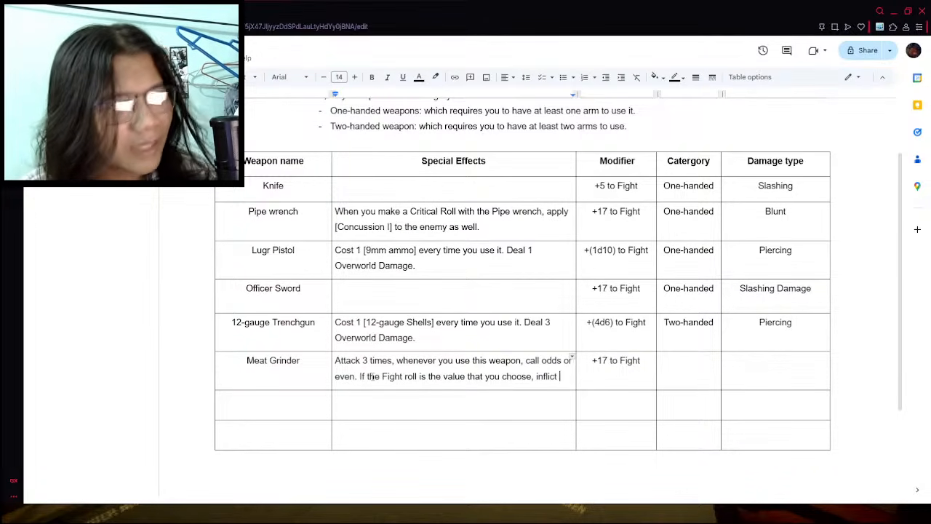
- Check the Meat grinder's bleeding chance and number of hits in the wiki's weapon list, returning to the items document
{"action": "left_click", "coordinate": [145, 11]}
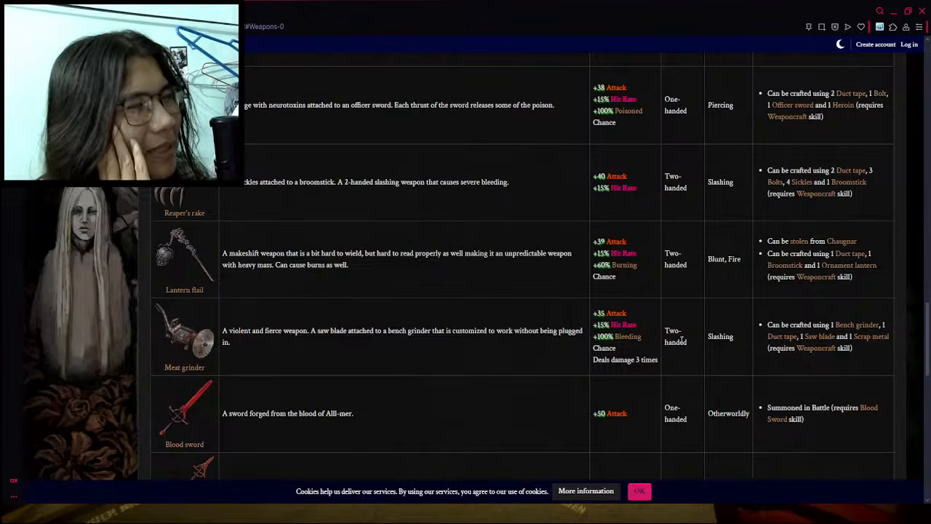
{"action": "left_click_drag", "start_coordinate": [647, 337], "coordinate": [589, 334]}
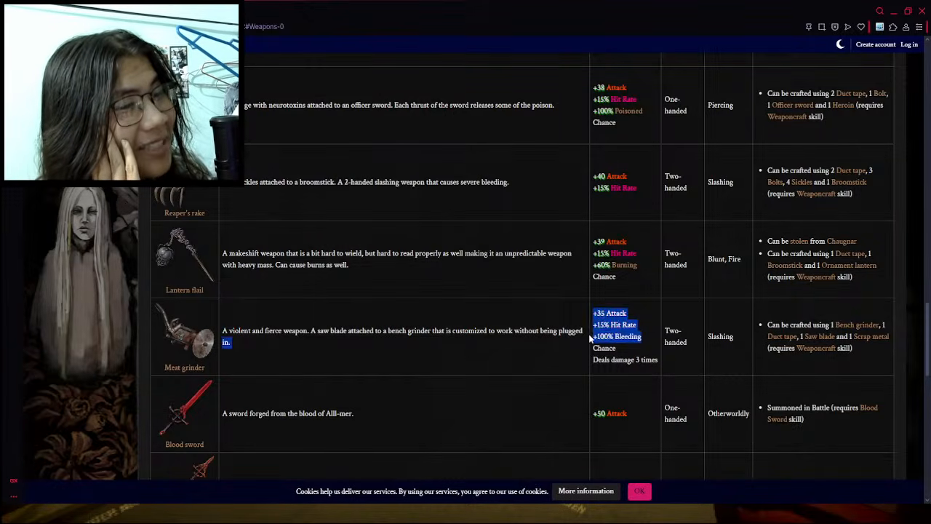
{"action": "left_click", "coordinate": [600, 352]}
{"action": "left_click", "coordinate": [88, 11]}
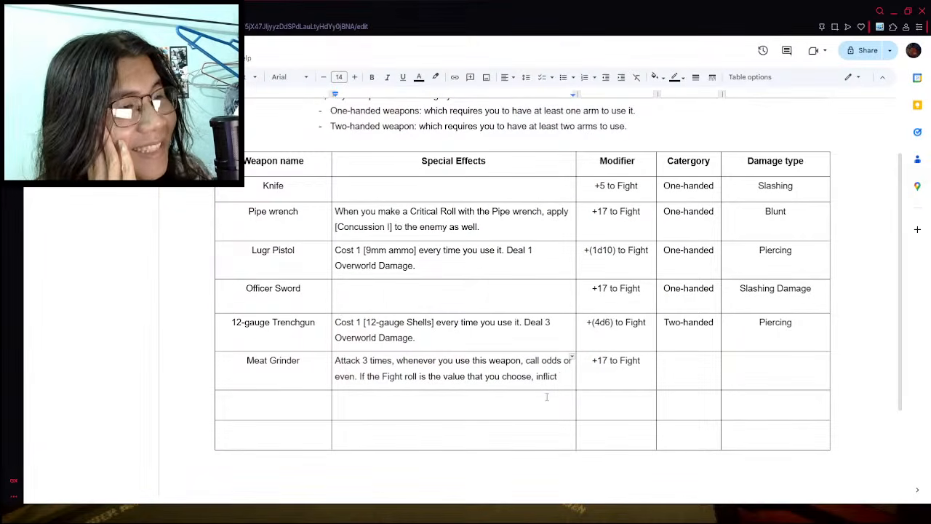
- Replace the Meat Grinder's odds-or-even condition so its effect continues "whenever you deal damage with this weapon, inflict"
{"action": "left_click_drag", "start_coordinate": [568, 382], "coordinate": [439, 363]}
{"action": "type", "text": "you deal damage i"}
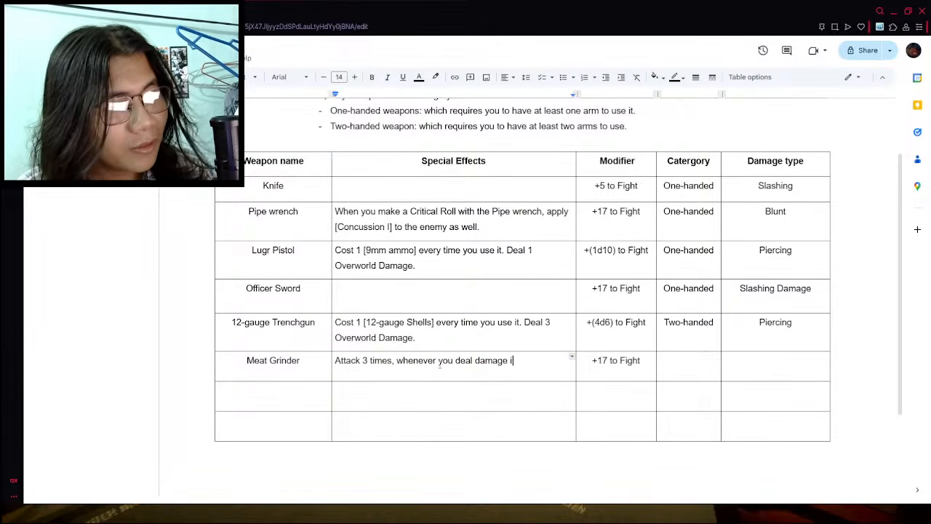
{"action": "key", "text": "BackSpace"}
{"action": "type", "text": "with this"}
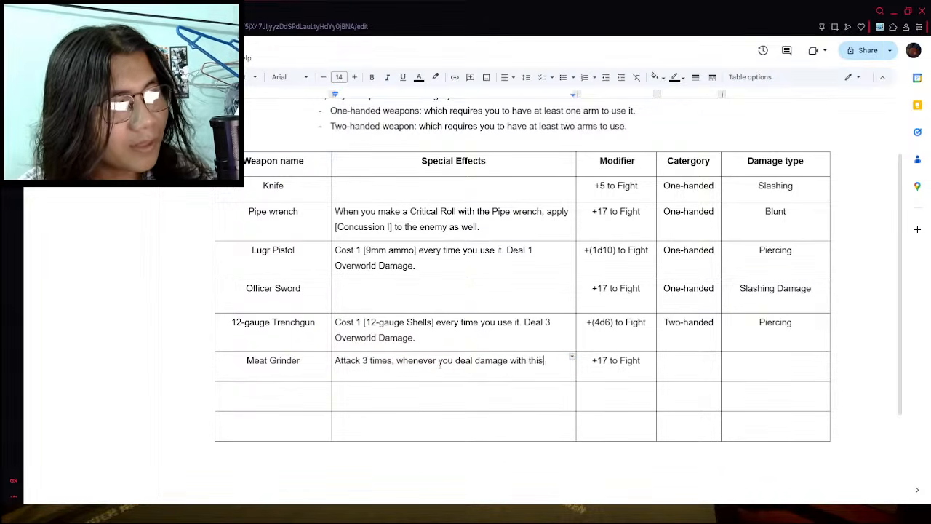
{"action": "type", "text": " weapon, u"}
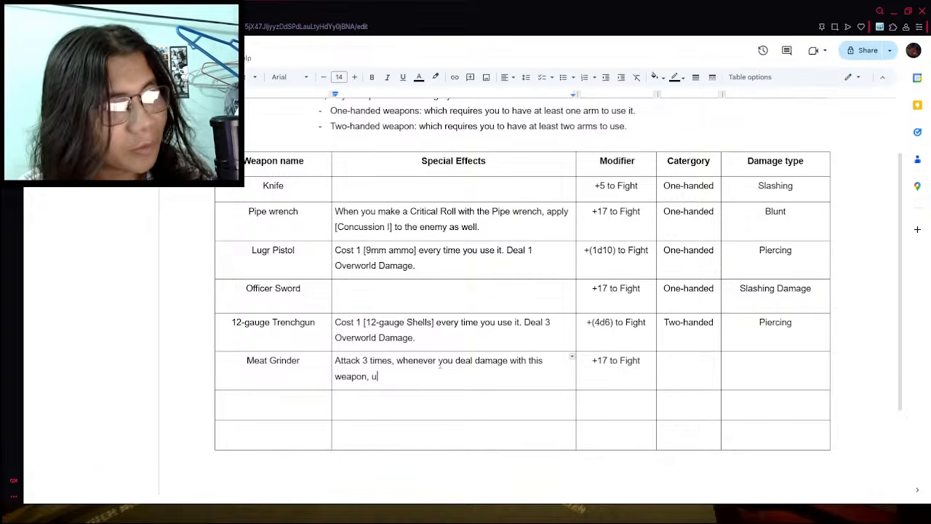
{"action": "key", "text": "BackSpace"}
{"action": "type", "text": "inflict"}
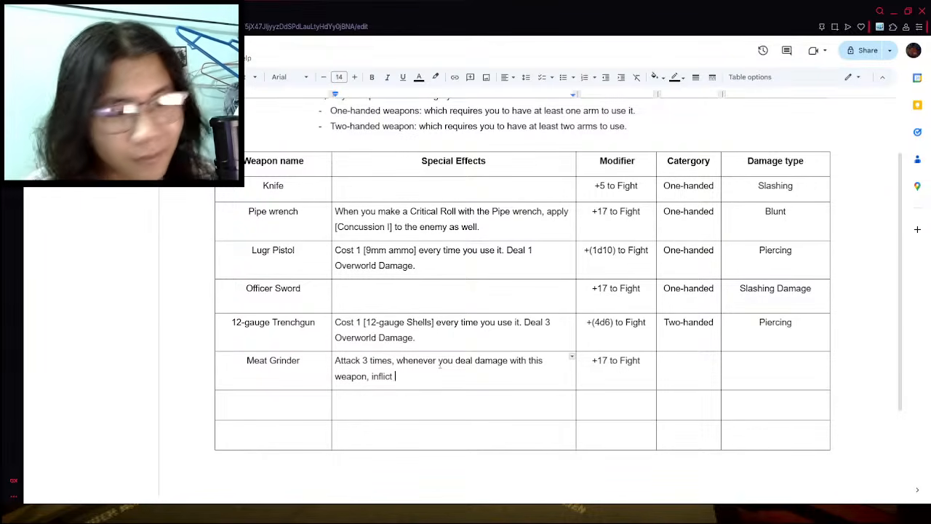
- Complete the Meat Grinder's inflicted effect with "1 Level of Bleed"
{"action": "type", "text": "1 LEvel"}
{"action": "key", "text": "BackSpace"}
{"action": "key", "text": "BackSpace"}
{"action": "key", "text": "BackSpace"}
{"action": "key", "text": "BackSpace"}
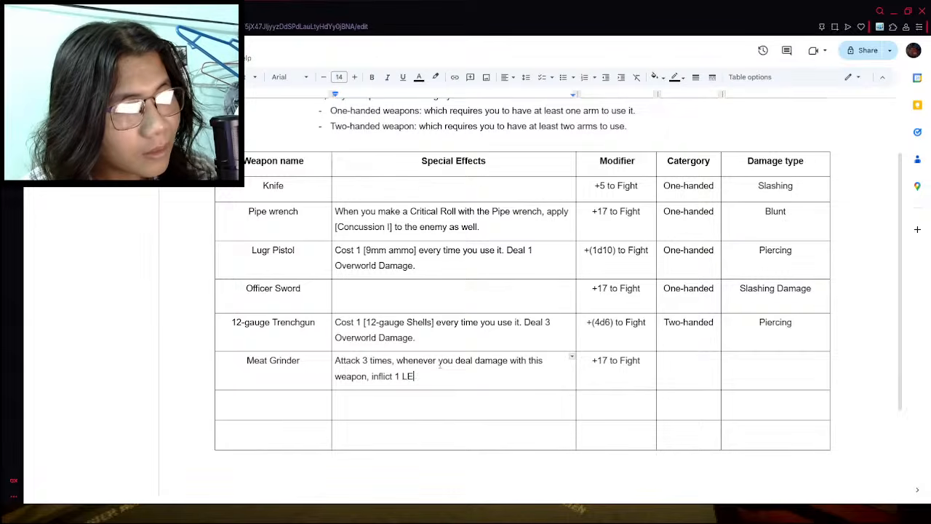
{"action": "type", "text": "evel of Bleed"}
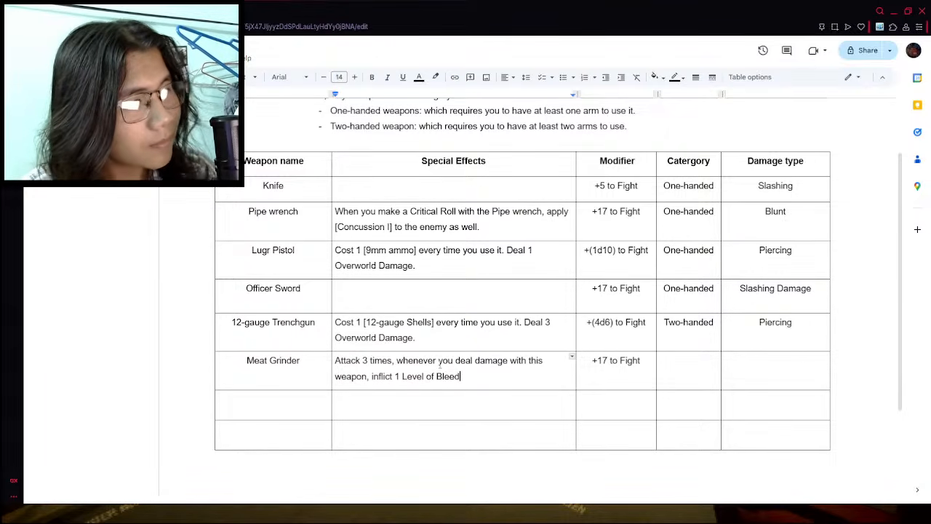
- Enter "Two-handed" as the Meat Grinder's category in the weapon table
{"action": "left_click", "coordinate": [700, 364]}
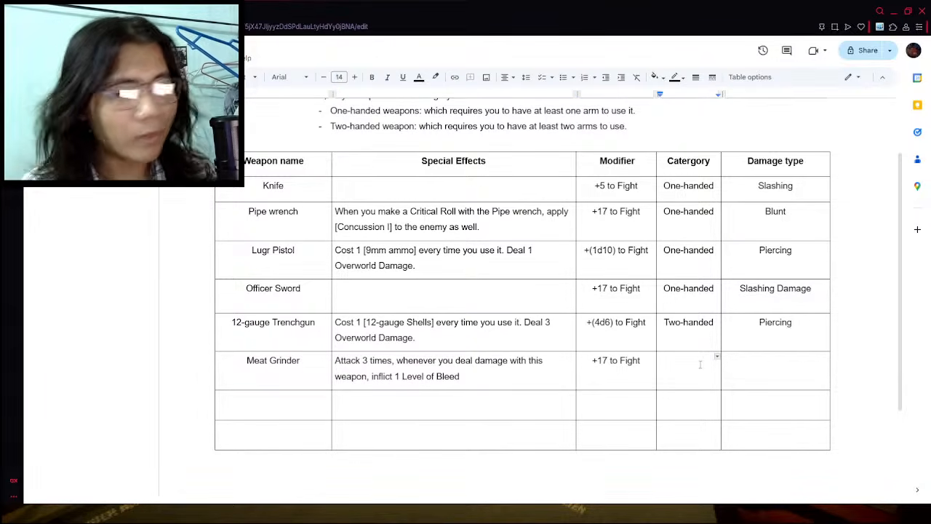
{"action": "type", "text": "Two-handed"}
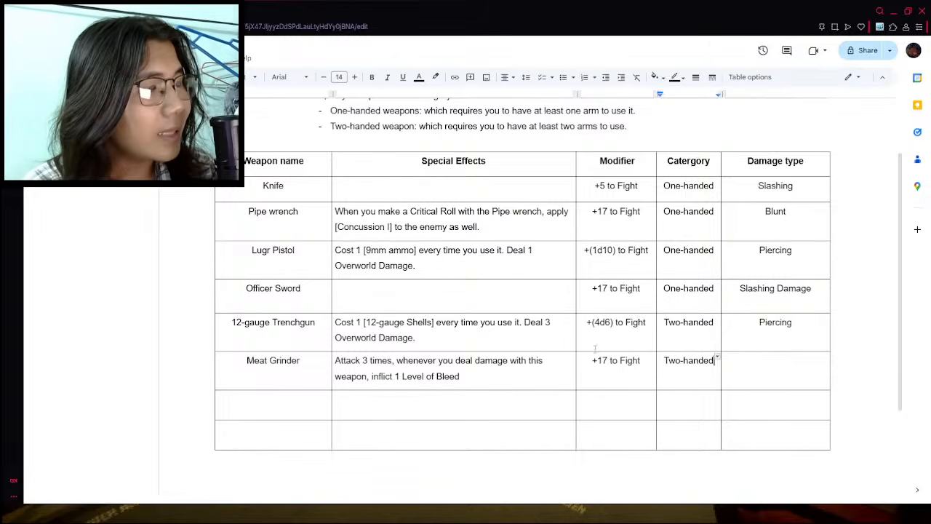
{"action": "left_click", "coordinate": [756, 377]}
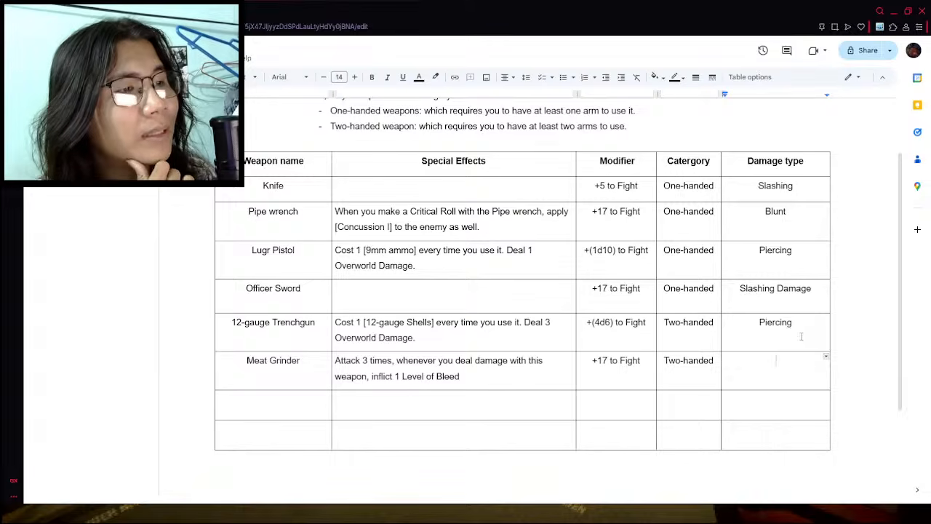
- Remove the word "Damage" from the Officer Sword's damage type, leaving only "Slashing"
{"action": "double_click", "coordinate": [277, 291]}
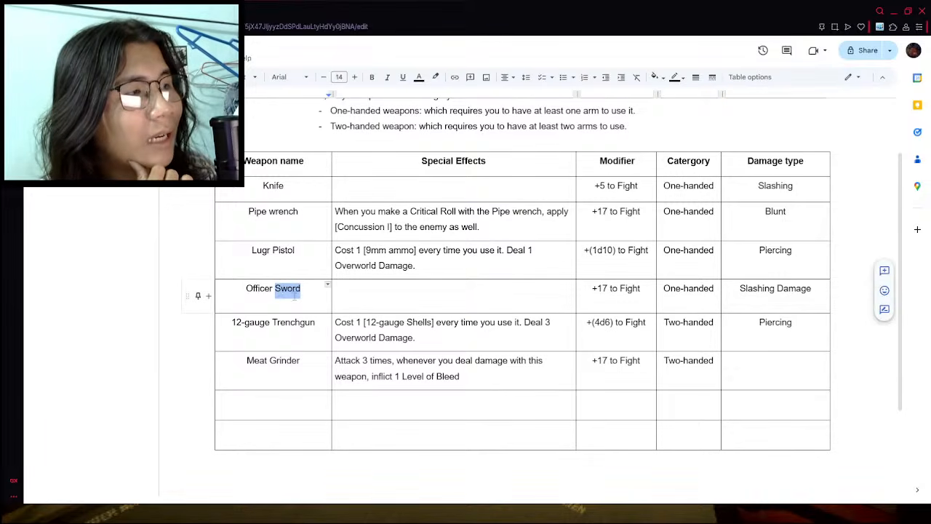
{"action": "double_click", "coordinate": [796, 290]}
{"action": "key", "text": "BackSpace"}
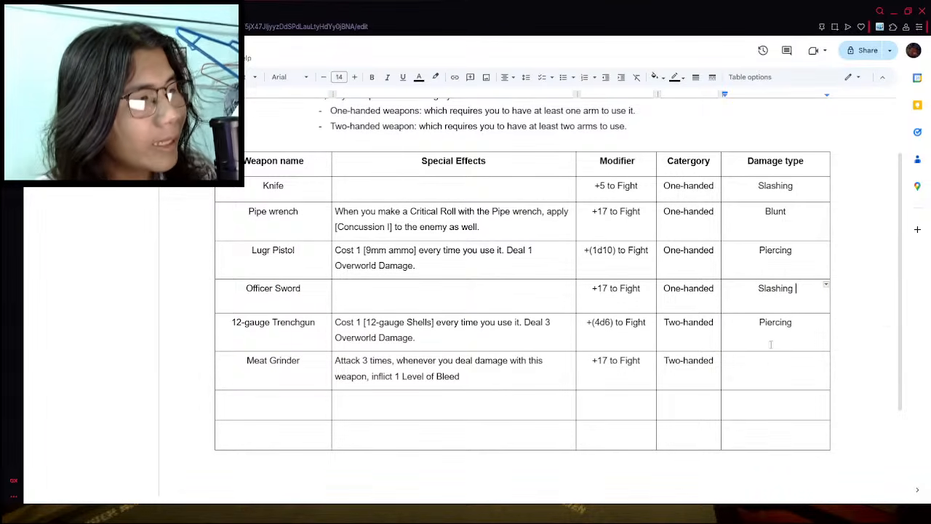
- Enter "Slashing" as the Meat Grinder's damage type
{"action": "left_click", "coordinate": [771, 345]}
{"action": "left_click", "coordinate": [771, 369]}
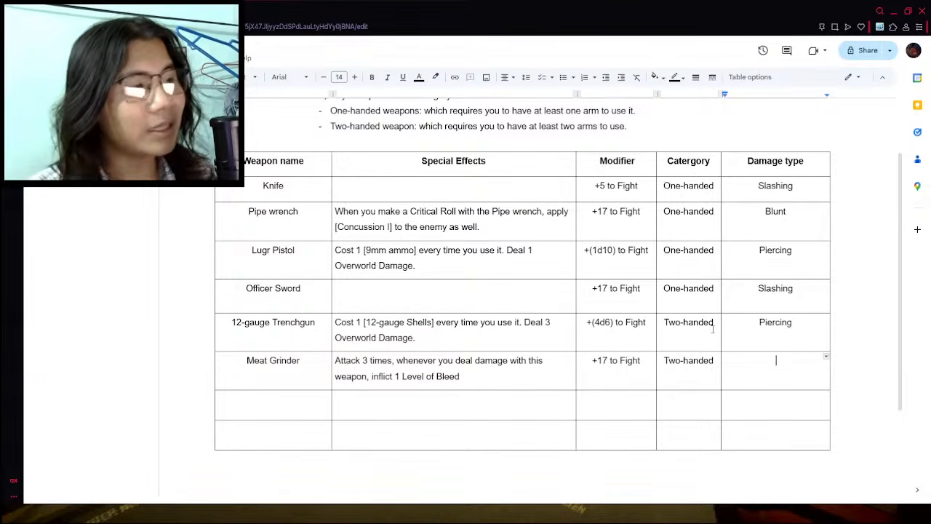
{"action": "type", "text": "Slashi"}
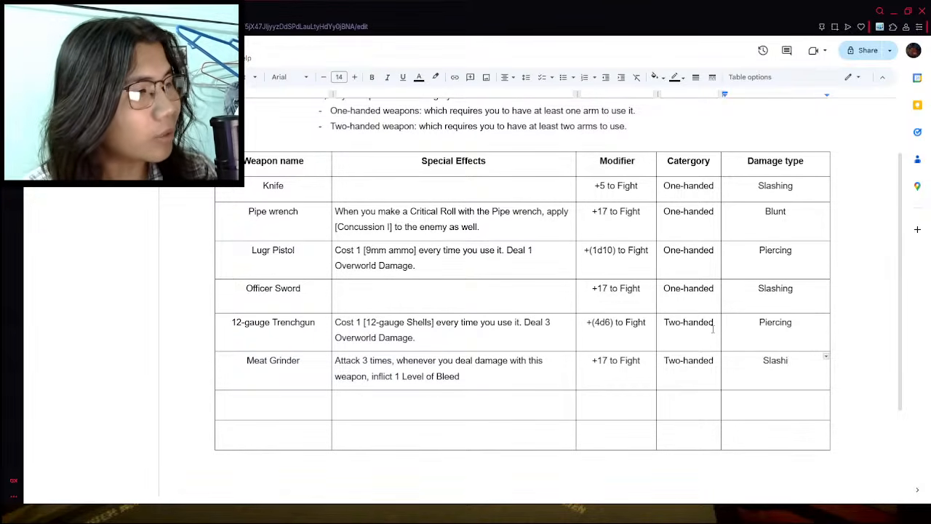
{"action": "type", "text": "ng"}
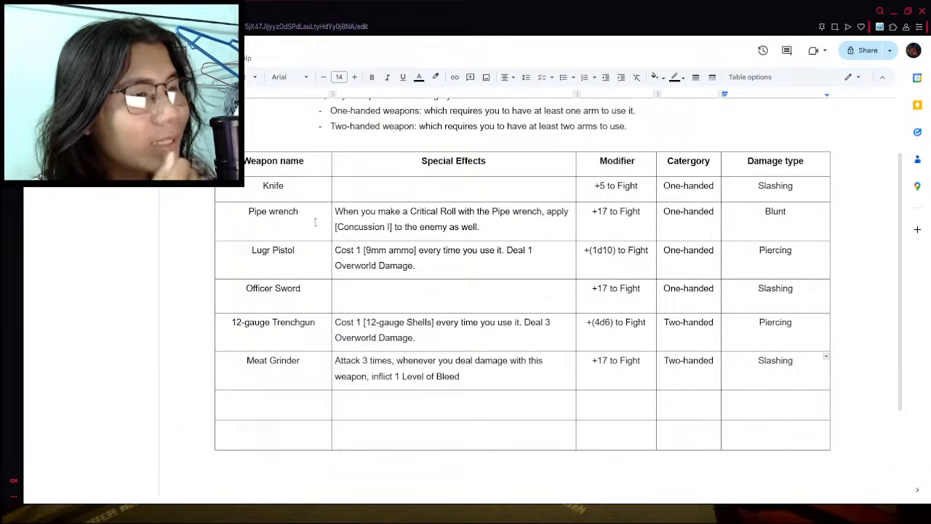
- Increase the height of the two empty rows below the Meat Grinder in the weapon table
{"action": "left_click_drag", "start_coordinate": [301, 420], "coordinate": [289, 467]}
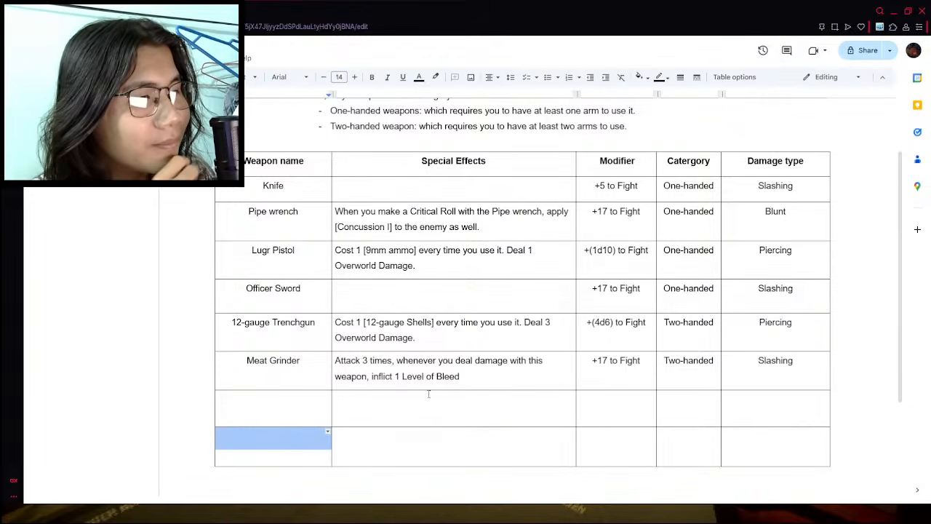
{"action": "scroll", "coordinate": [383, 389], "scroll_direction": "down", "scroll_amount": 1}
{"action": "left_click", "coordinate": [383, 388]}
{"action": "left_click", "coordinate": [489, 336]}
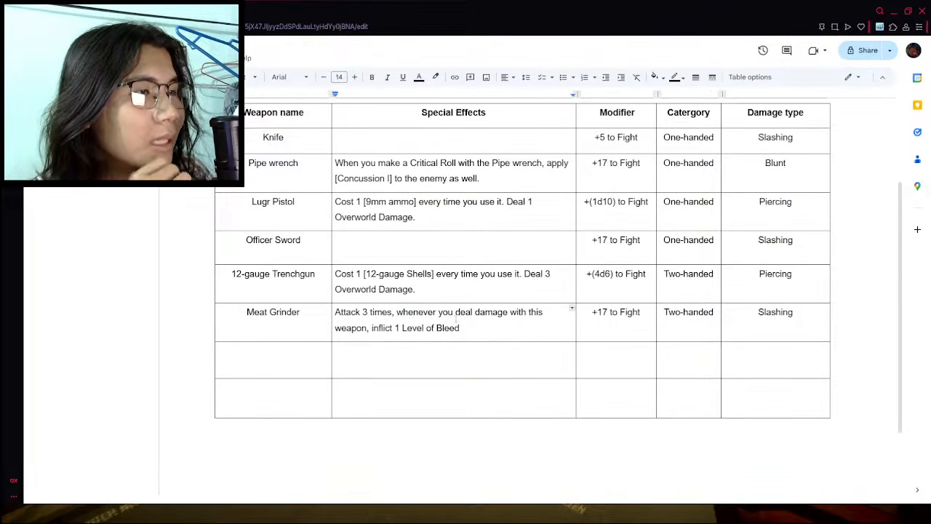
{"action": "scroll", "coordinate": [456, 320], "scroll_direction": "up", "scroll_amount": 2}
{"action": "scroll", "coordinate": [455, 320], "scroll_direction": "down", "scroll_amount": 1}
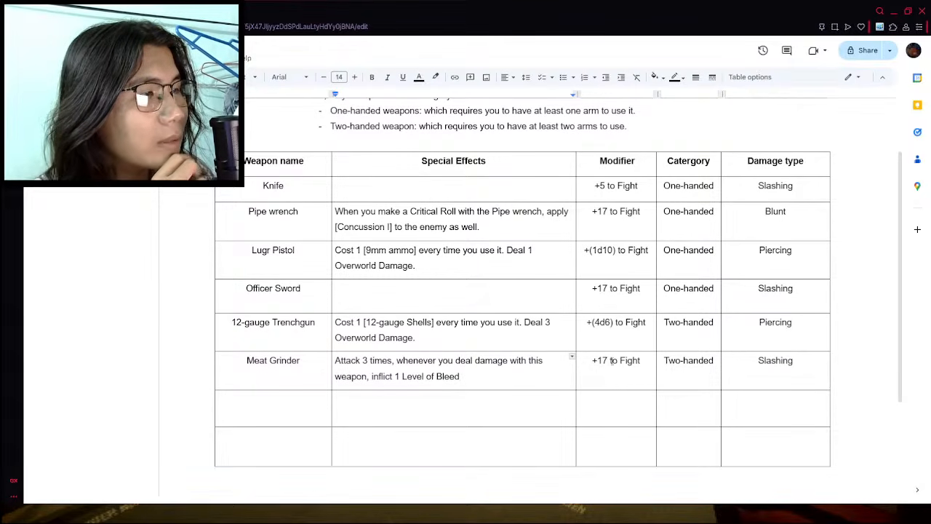
{"action": "left_click", "coordinate": [611, 337]}
{"action": "left_click", "coordinate": [611, 373]}
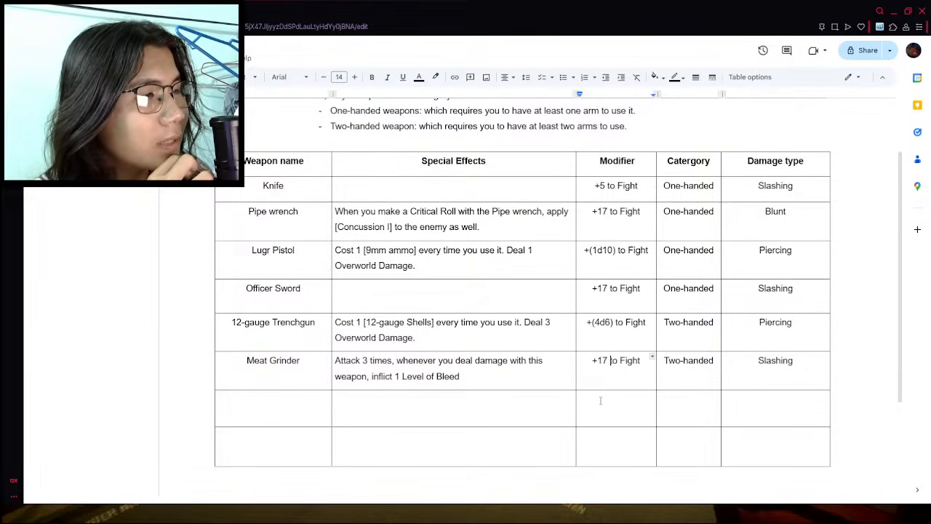
{"action": "left_click", "coordinate": [602, 402]}
{"action": "left_click", "coordinate": [761, 378]}
{"action": "left_click", "coordinate": [739, 404]}
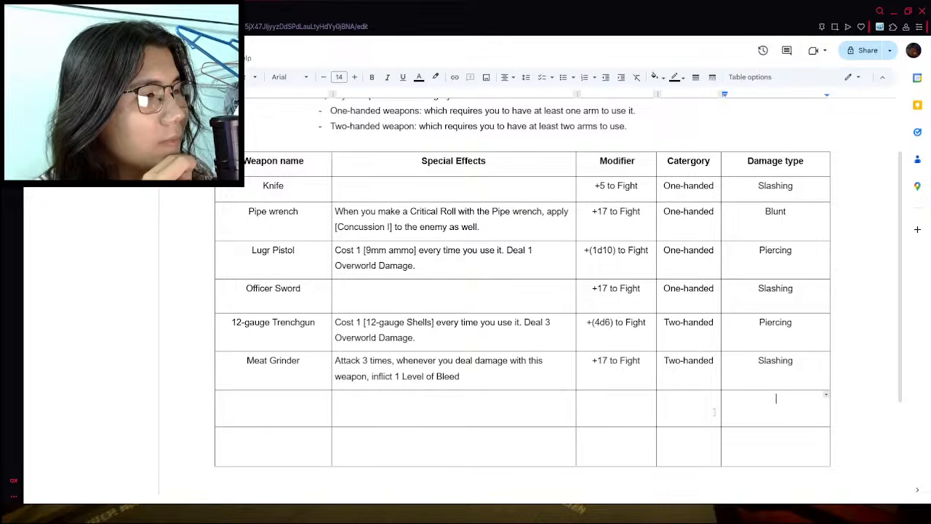
{"action": "double_click", "coordinate": [693, 416]}
{"action": "double_click", "coordinate": [612, 445]}
{"action": "double_click", "coordinate": [417, 409]}
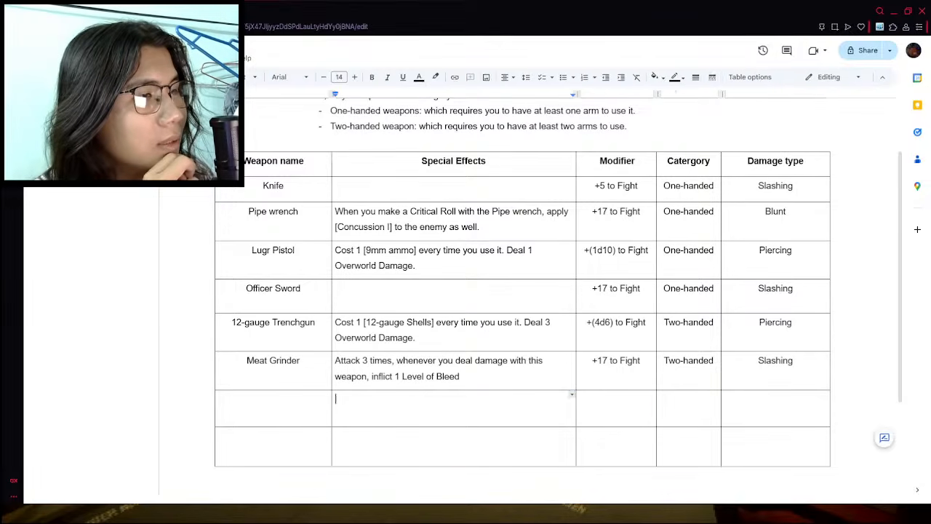
{"action": "left_click", "coordinate": [393, 361]}
{"action": "type", "text": "whenever"}
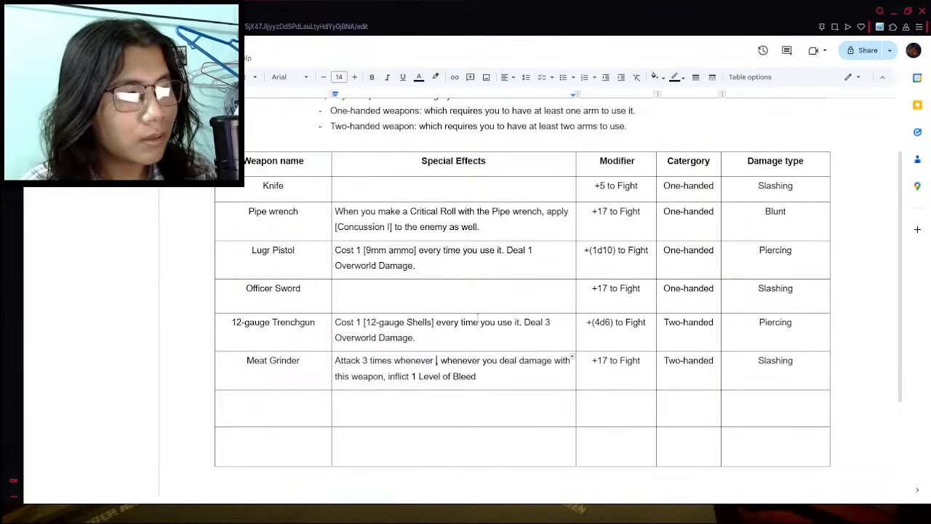
{"action": "key", "text": "BackSpace"}
{"action": "key", "text": "BackSpace"}
{"action": "key", "text": "BackSpace"}
{"action": "key", "text": "BackSpace"}
{"action": "key", "text": "BackSpace"}
{"action": "key", "text": "BackSpace"}
{"action": "key", "text": "BackSpace"}
{"action": "key", "text": "BackSpace"}
{"action": "key", "text": "BackSpace"}
{"action": "key", "text": "BackSpace"}
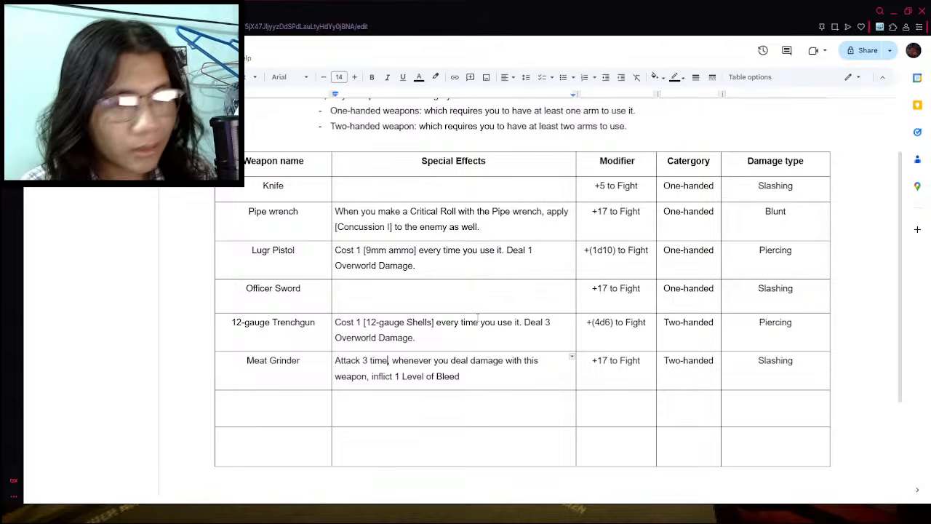
{"action": "type", "text": "s"}
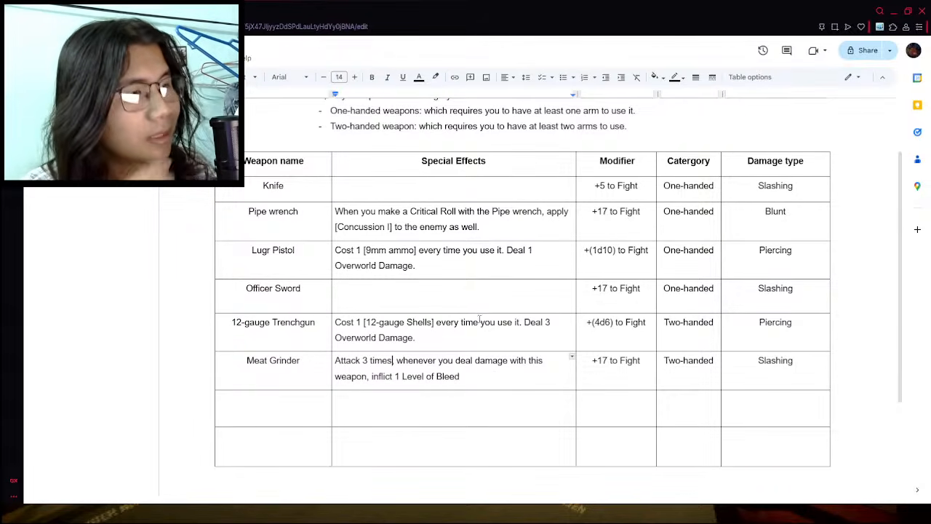
{"action": "type", "text": ","}
- End the Meat Grinder's special effect sentence with a period
{"action": "left_click", "coordinate": [483, 376]}
{"action": "left_click", "coordinate": [474, 405]}
{"action": "left_click", "coordinate": [478, 379]}
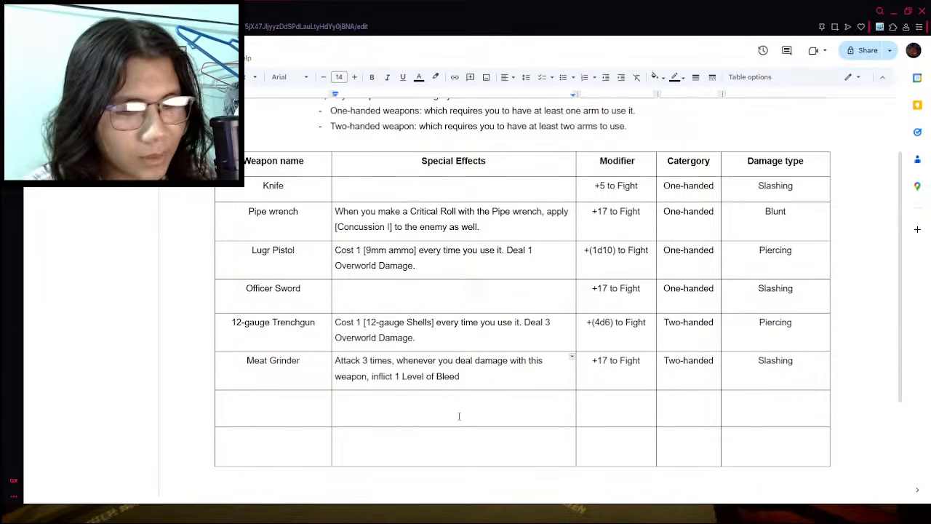
{"action": "type", "text": "."}
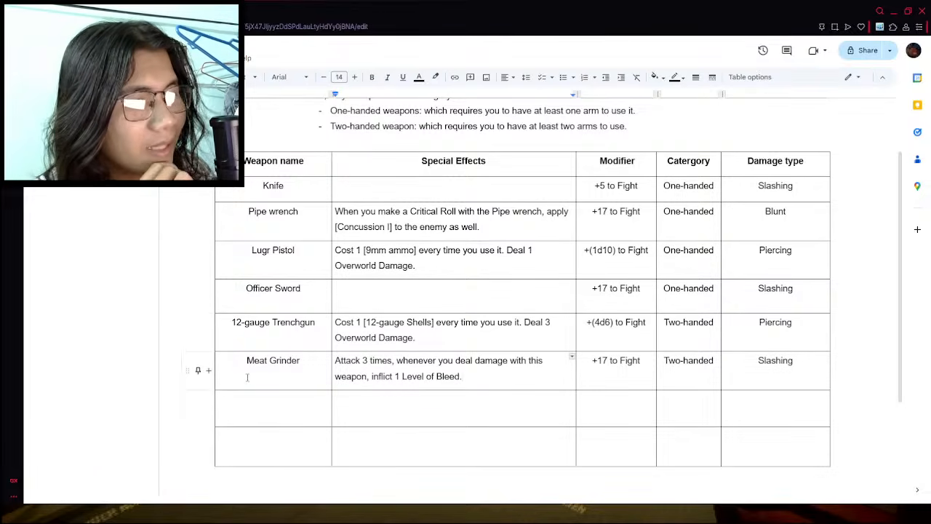
- Enter "Bayonet" as the weapon name in the row below the Meat Grinder
{"action": "left_click", "coordinate": [265, 409]}
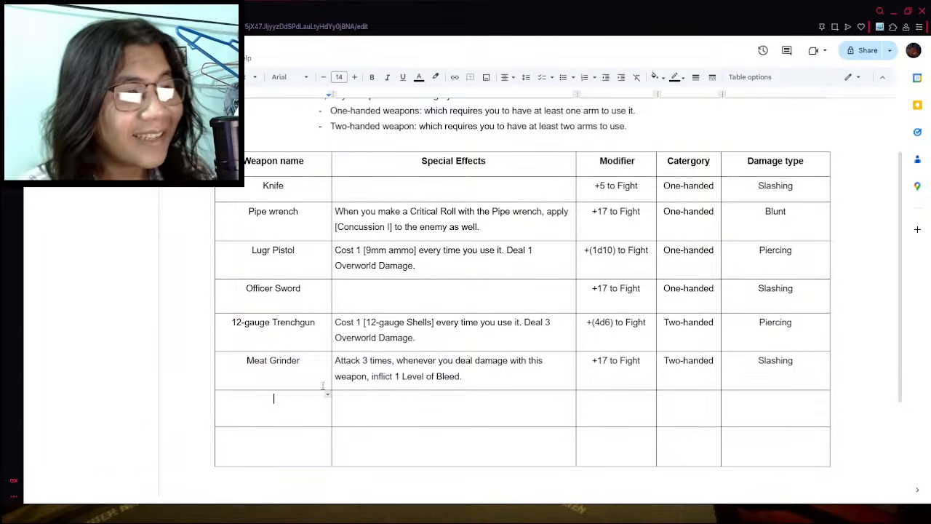
{"action": "type", "text": "Bayonet"}
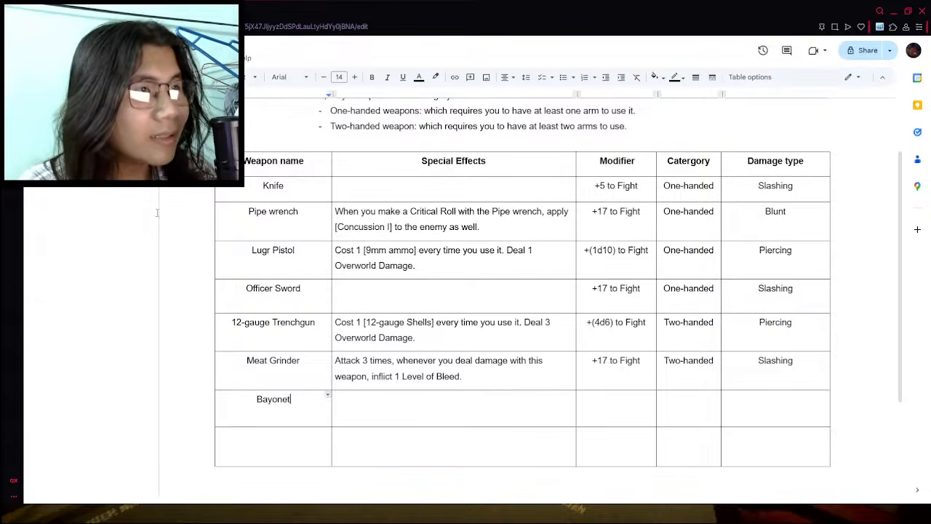
- Look through the wiki's Fear & Hunger 2 weapons list for further weapons, including the firearm entries and the Bayonet
{"action": "left_click", "coordinate": [196, 11]}
{"action": "scroll", "coordinate": [183, 384], "scroll_direction": "up", "scroll_amount": 2}
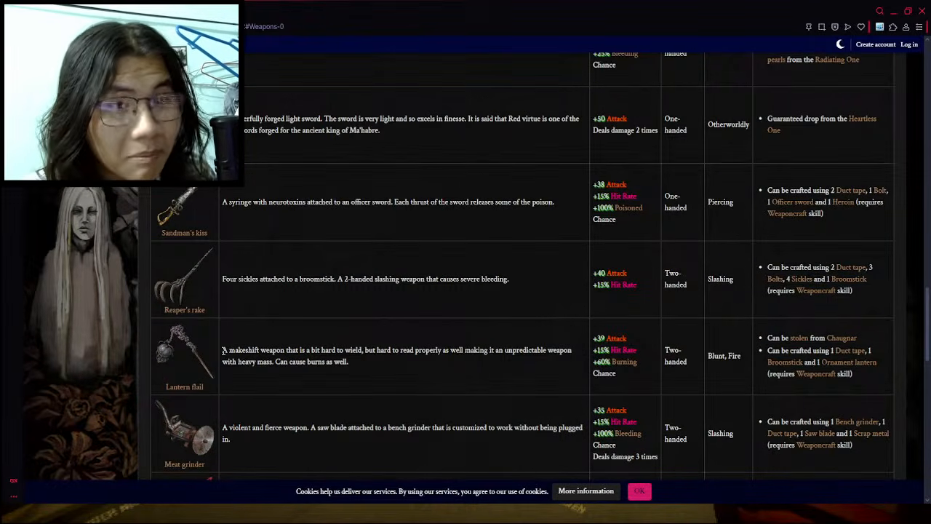
{"action": "scroll", "coordinate": [223, 351], "scroll_direction": "up", "scroll_amount": 6}
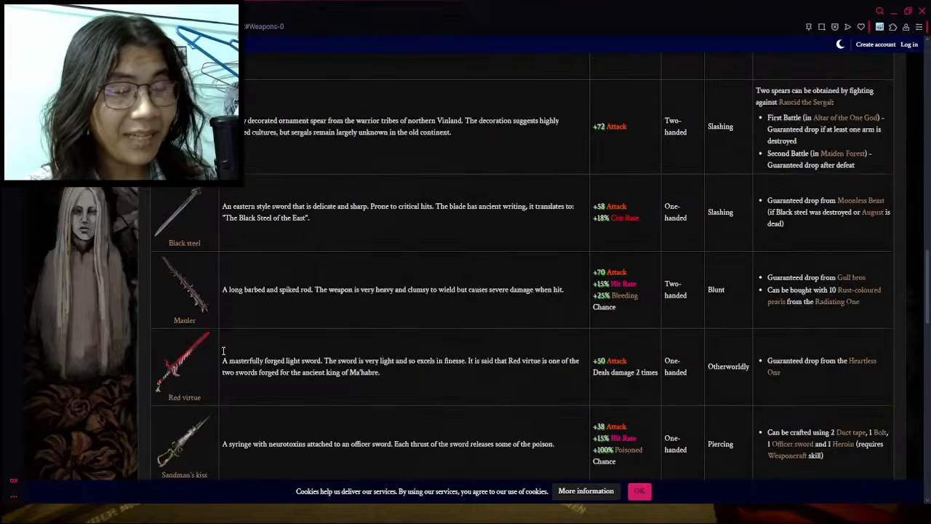
{"action": "scroll", "coordinate": [224, 354], "scroll_direction": "up", "scroll_amount": 15}
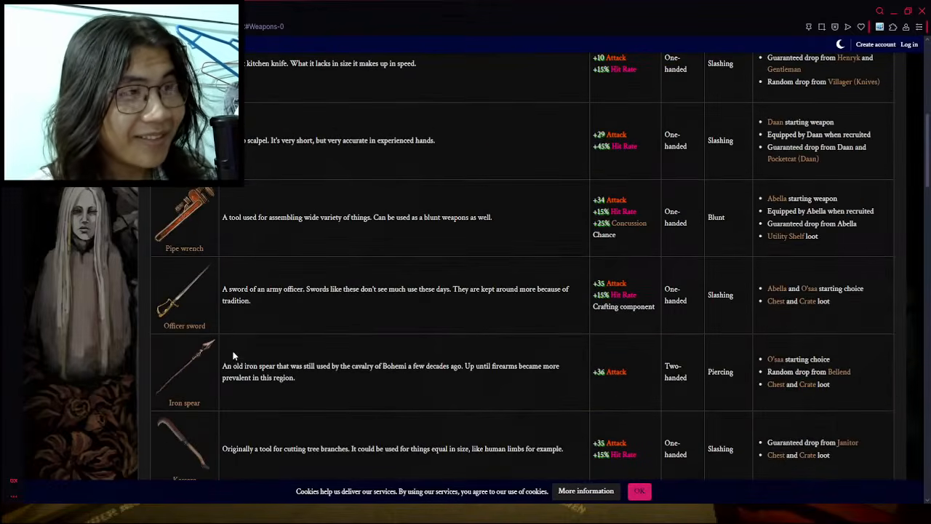
{"action": "scroll", "coordinate": [233, 354], "scroll_direction": "up", "scroll_amount": 5}
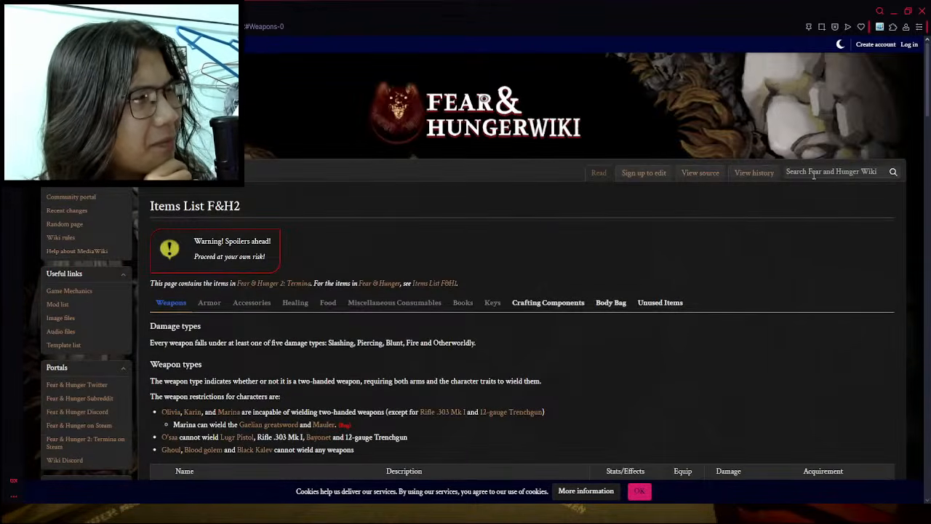
{"action": "scroll", "coordinate": [735, 222], "scroll_direction": "down", "scroll_amount": 3}
{"action": "scroll", "coordinate": [425, 282], "scroll_direction": "down", "scroll_amount": 15}
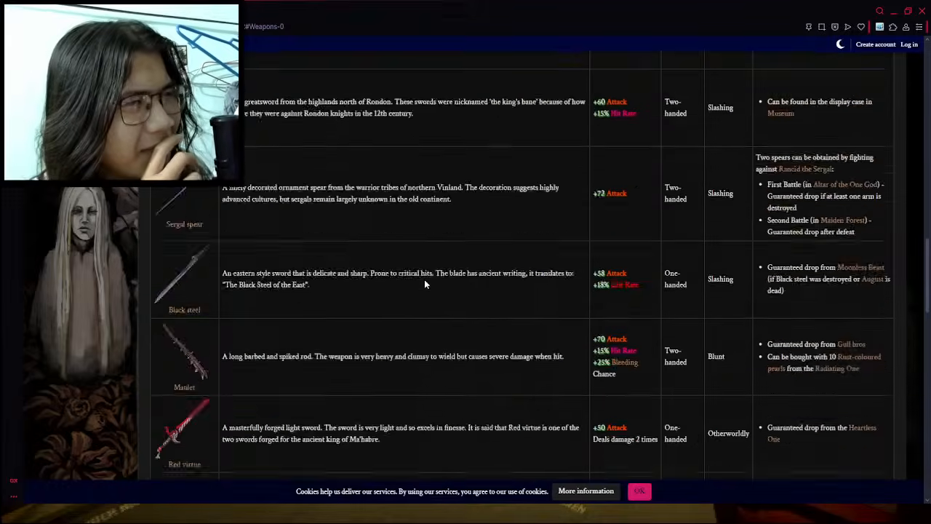
{"action": "scroll", "coordinate": [96, 367], "scroll_direction": "down", "scroll_amount": 6}
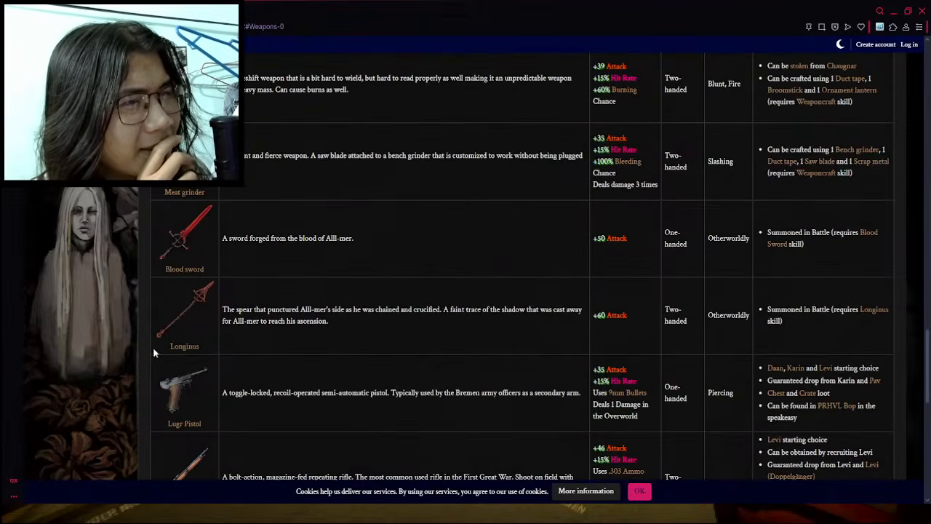
{"action": "scroll", "coordinate": [200, 379], "scroll_direction": "down", "scroll_amount": 4}
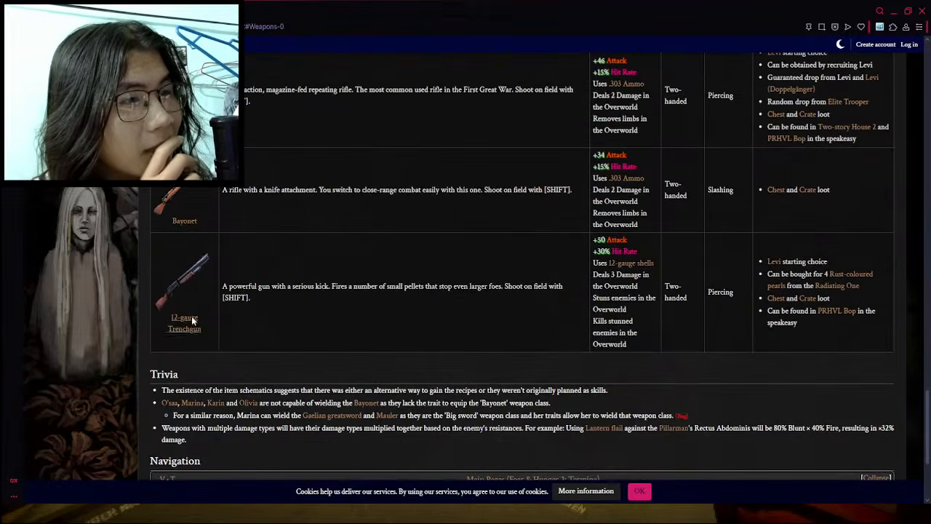
{"action": "scroll", "coordinate": [265, 207], "scroll_direction": "up", "scroll_amount": 1}
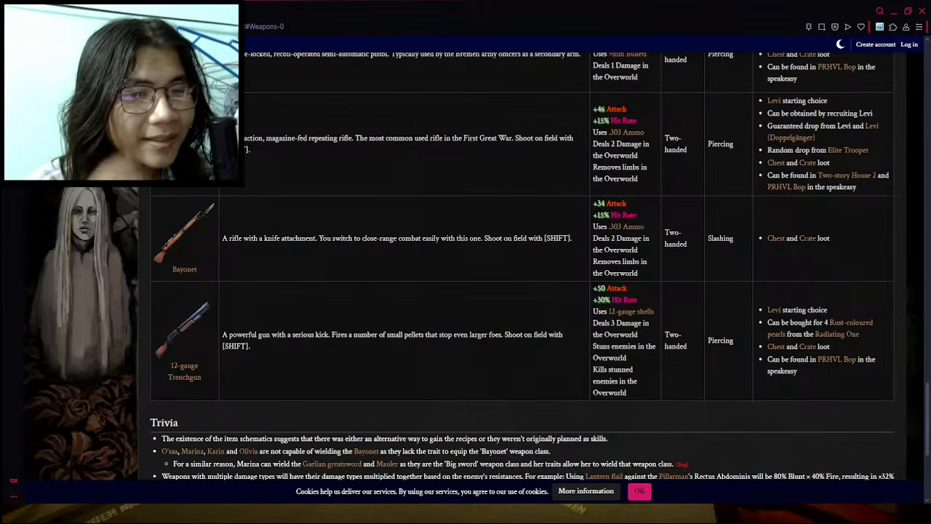
- Return to the items document and enter "Limbless Arm" as the weapon name in the row below the Bayonet
{"action": "key", "text": "ctrl+Tab"}
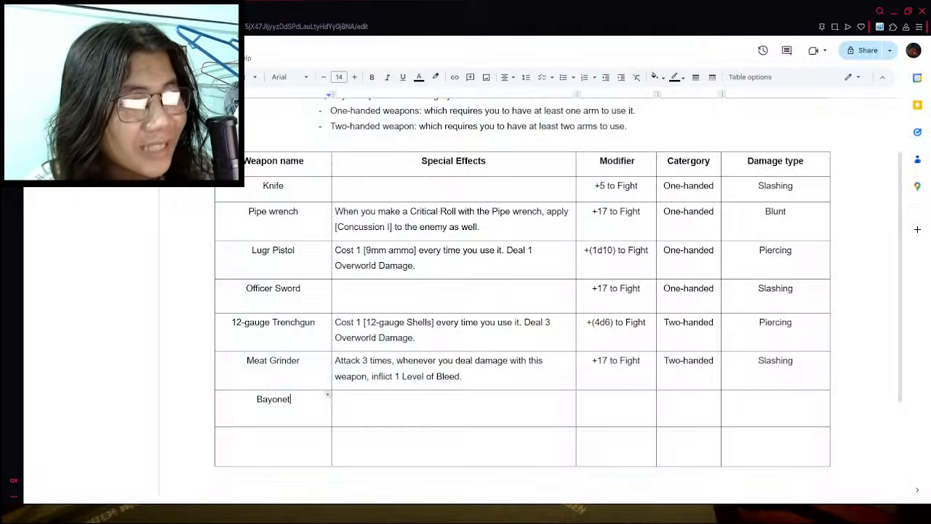
{"action": "left_click", "coordinate": [288, 441]}
{"action": "type", "text": "Lim"}
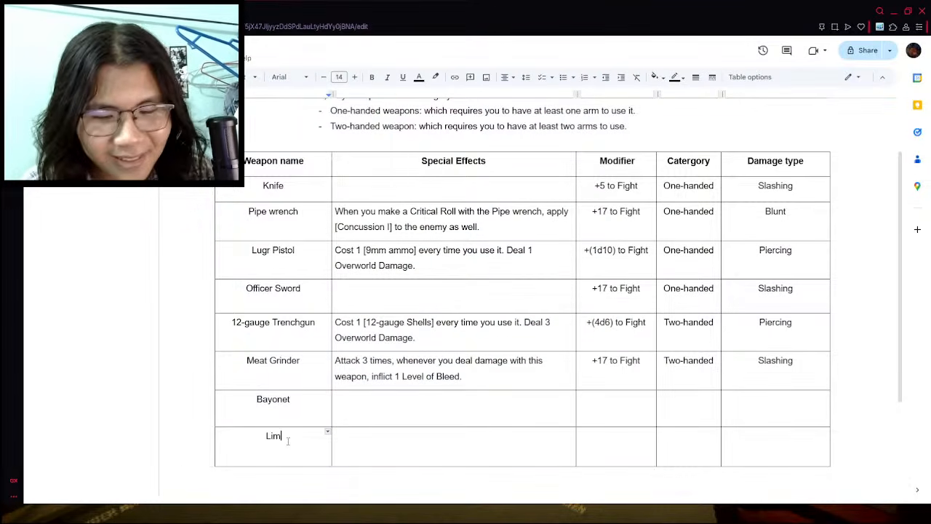
{"action": "type", "text": "bless Arm"}
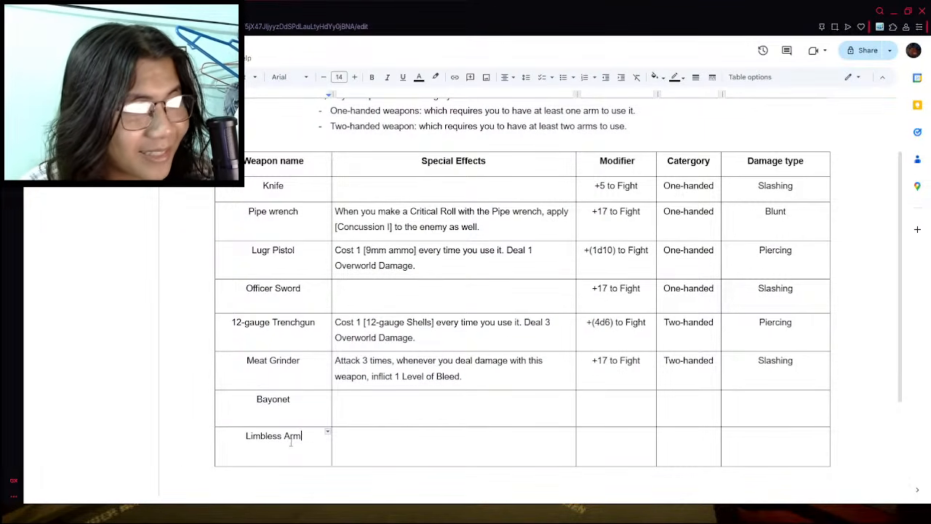
- Insert a table row below the Limbless Arm and enter "Rusty Pipe" as its weapon name
{"action": "right_click", "coordinate": [310, 434]}
{"action": "left_click", "coordinate": [328, 218]}
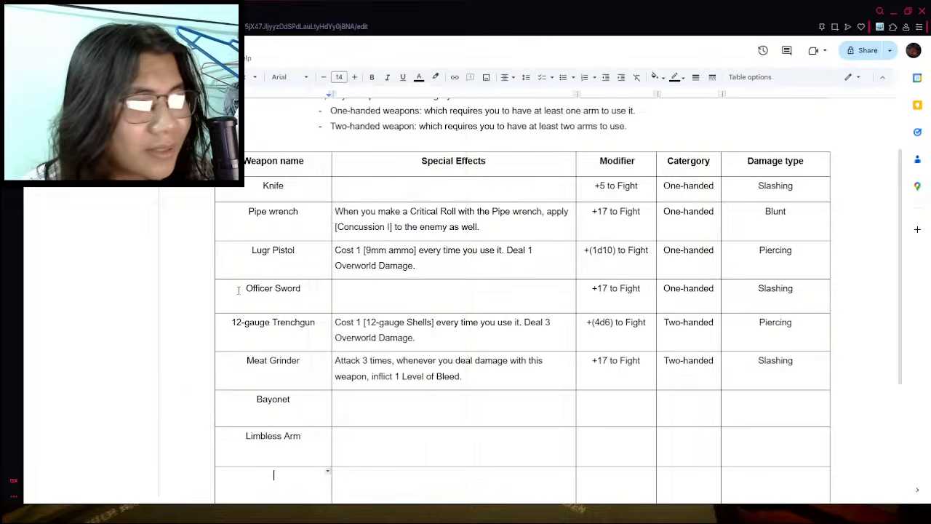
{"action": "scroll", "coordinate": [225, 330], "scroll_direction": "down", "scroll_amount": 1}
{"action": "left_click", "coordinate": [258, 437]}
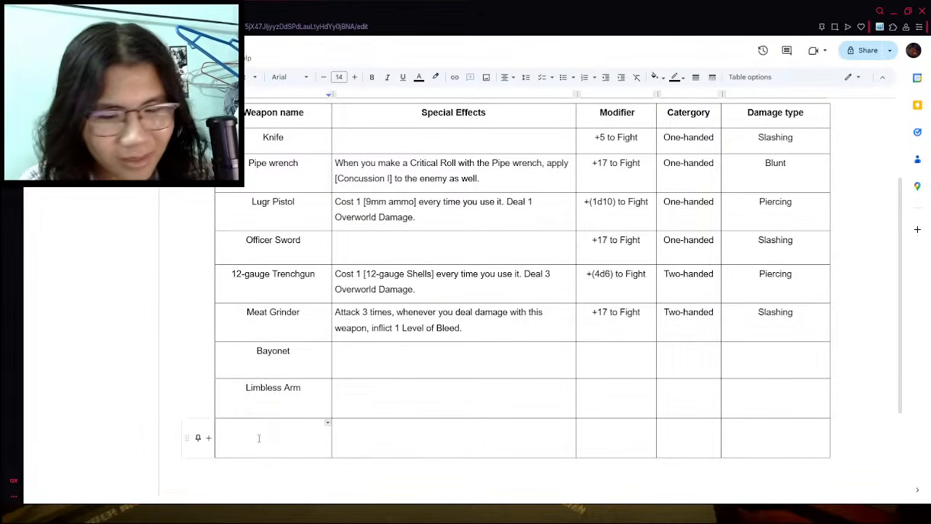
{"action": "type", "text": "Rusty Pipe"}
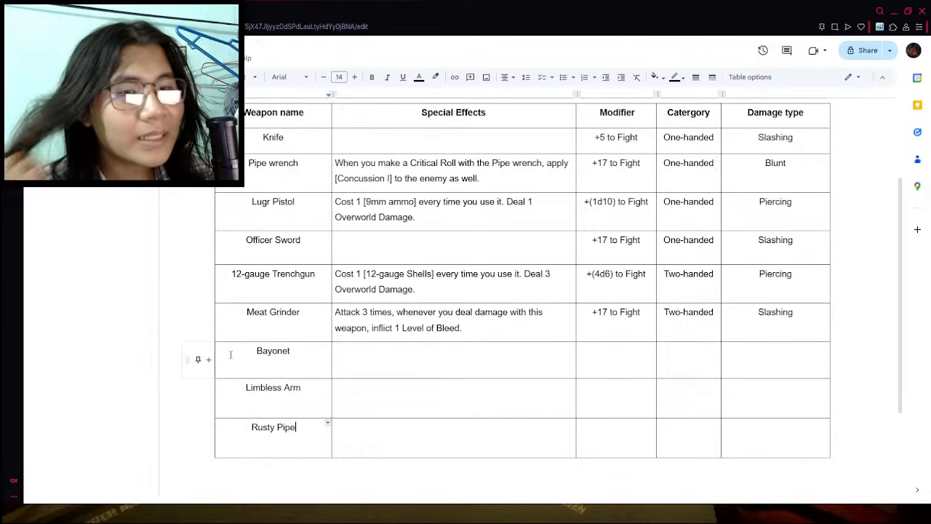
{"action": "left_click", "coordinate": [346, 434]}
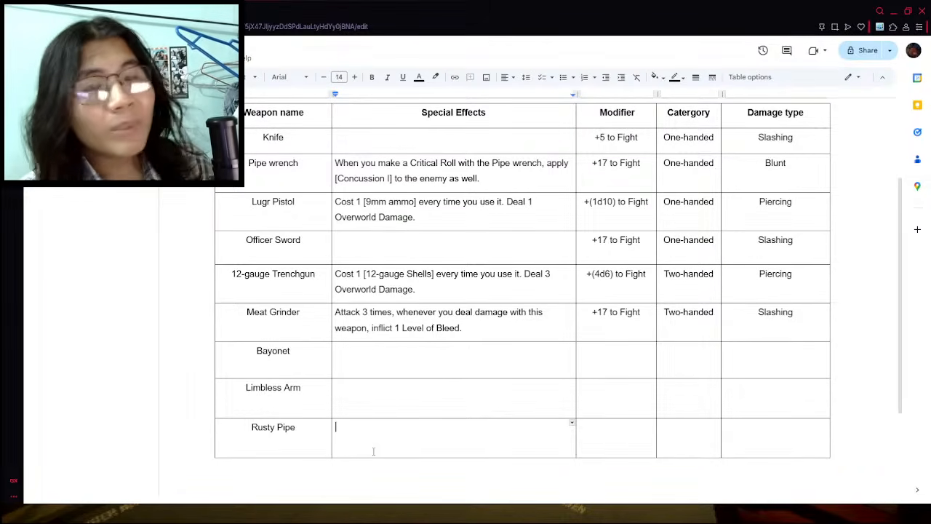
{"action": "left_click_drag", "start_coordinate": [589, 138], "coordinate": [658, 136]}
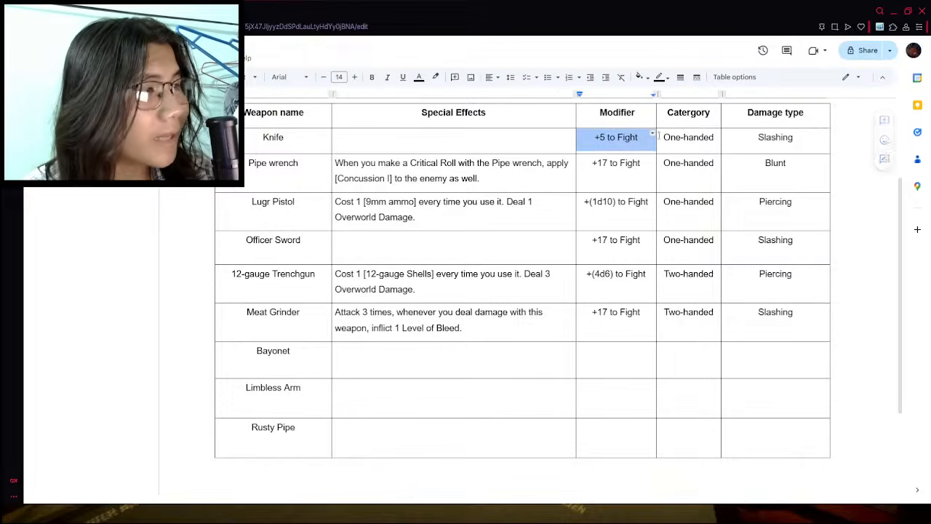
{"action": "left_click_drag", "start_coordinate": [621, 165], "coordinate": [621, 184]}
{"action": "triple_click", "coordinate": [621, 183]}
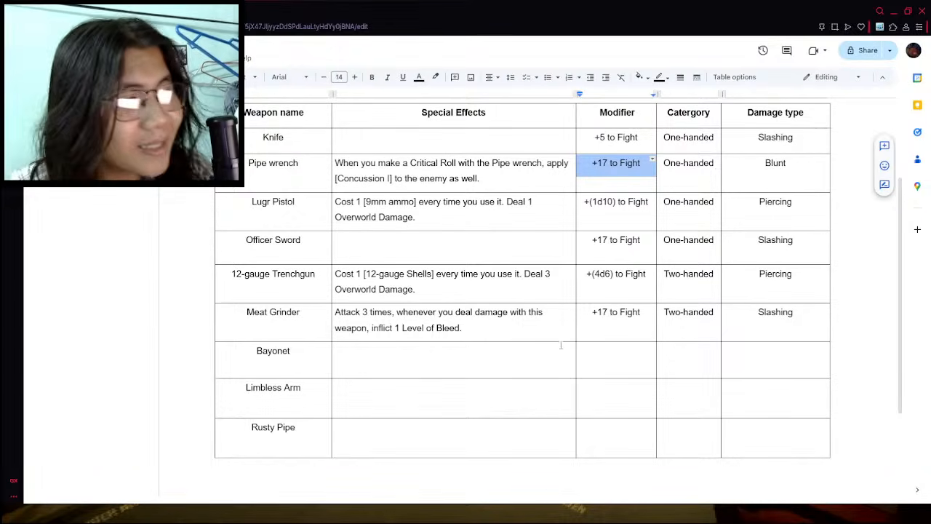
- Check the Bayonet's ammo on the wiki and start its special effect with "Cost 1 [.303 ammo] every time you use it."
{"action": "left_click", "coordinate": [426, 357]}
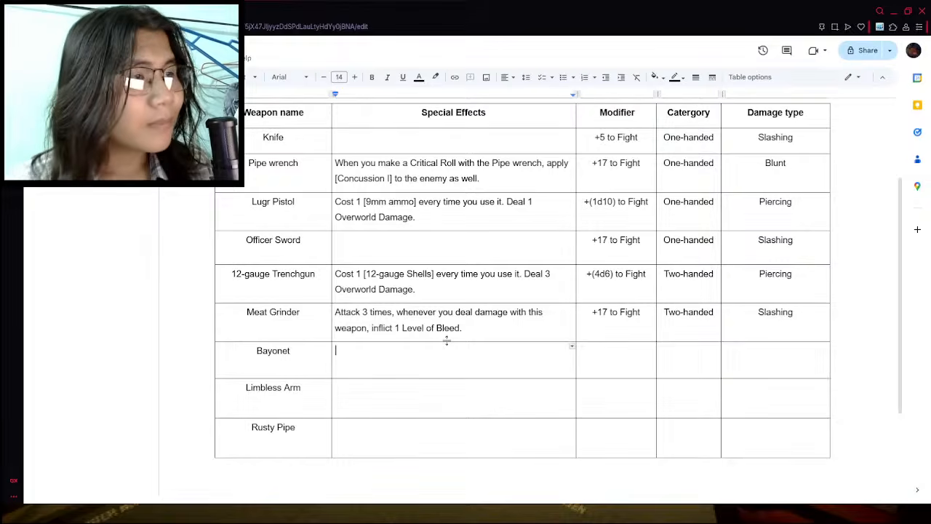
{"action": "type", "text": "co"}
{"action": "key", "text": "BackSpace"}
{"action": "key", "text": "BackSpace"}
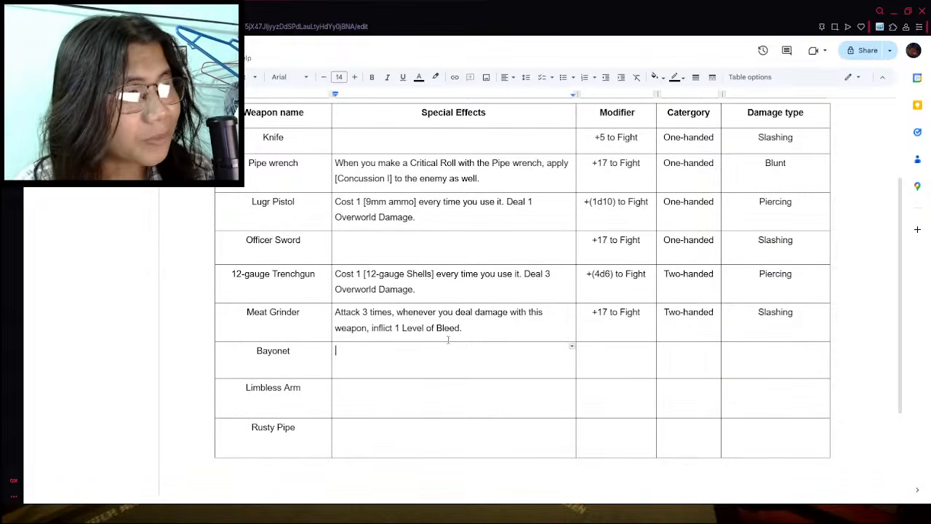
{"action": "type", "text": "Cost 1 ["}
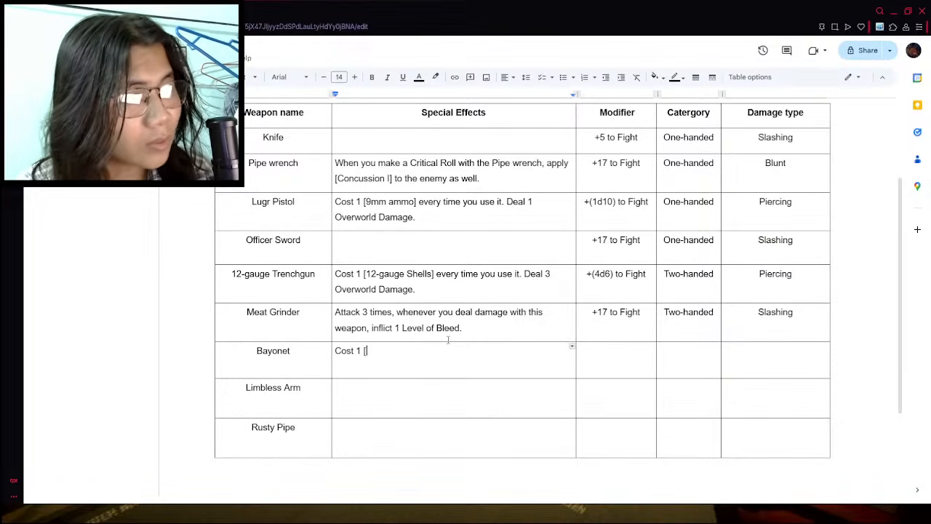
{"action": "left_click", "coordinate": [189, 11]}
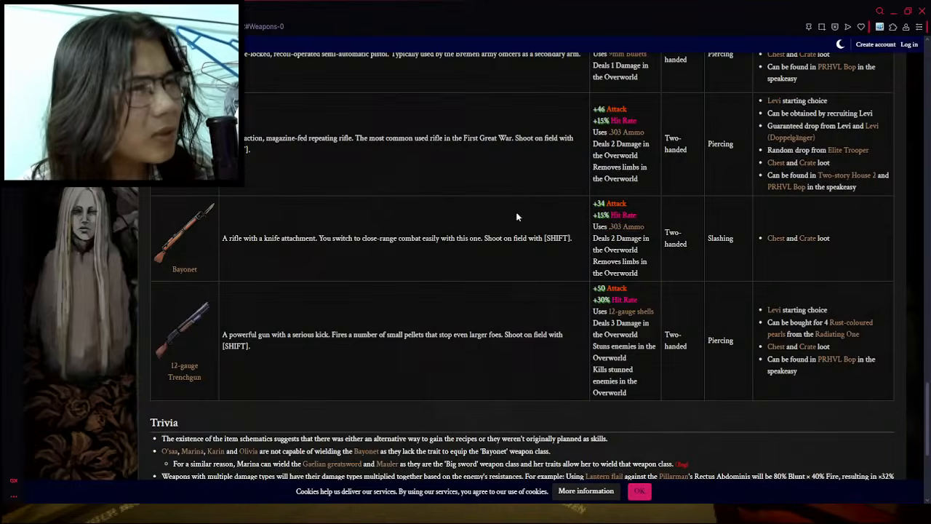
{"action": "left_click", "coordinate": [131, 11]}
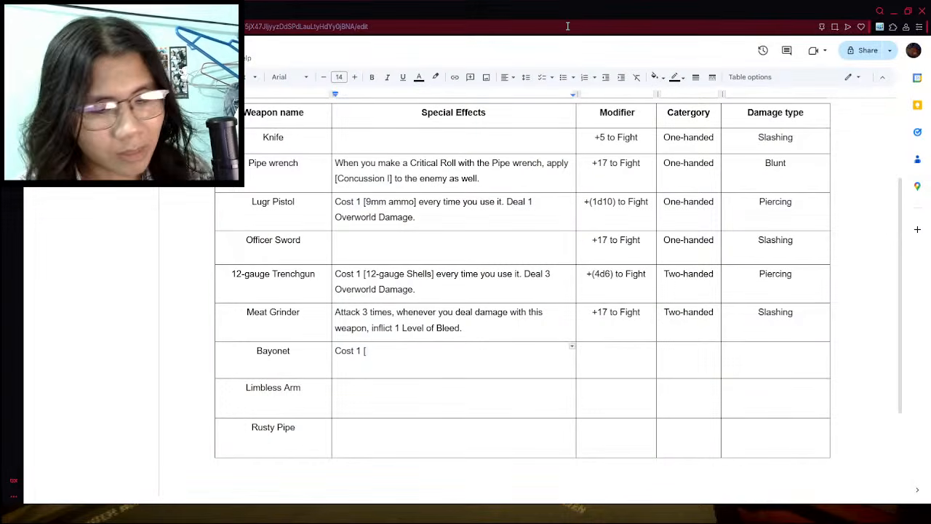
{"action": "type", "text": ".303 ammo"}
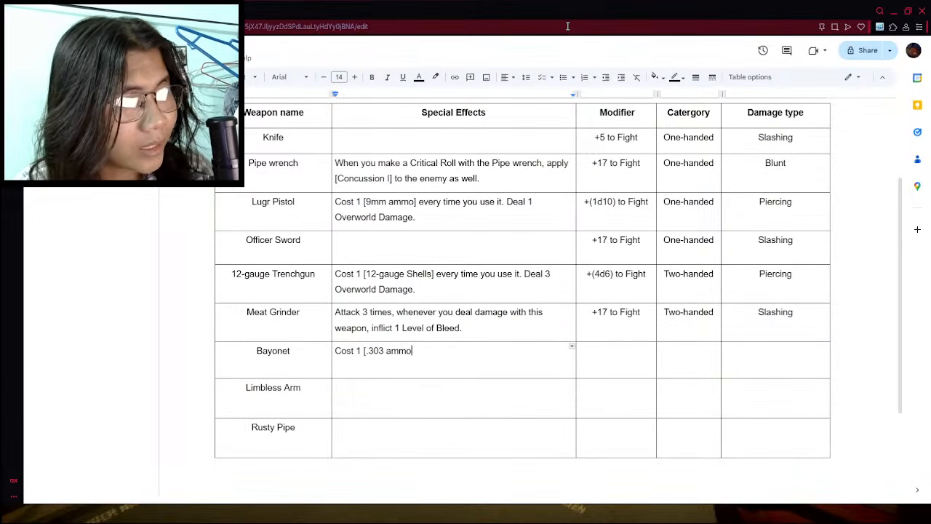
{"action": "type", "text": "] "}
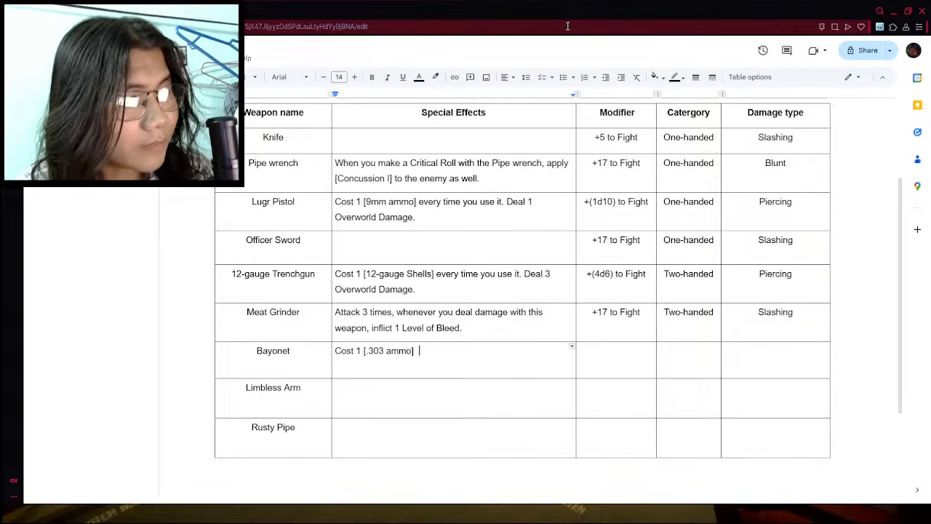
{"action": "type", "text": "every t"}
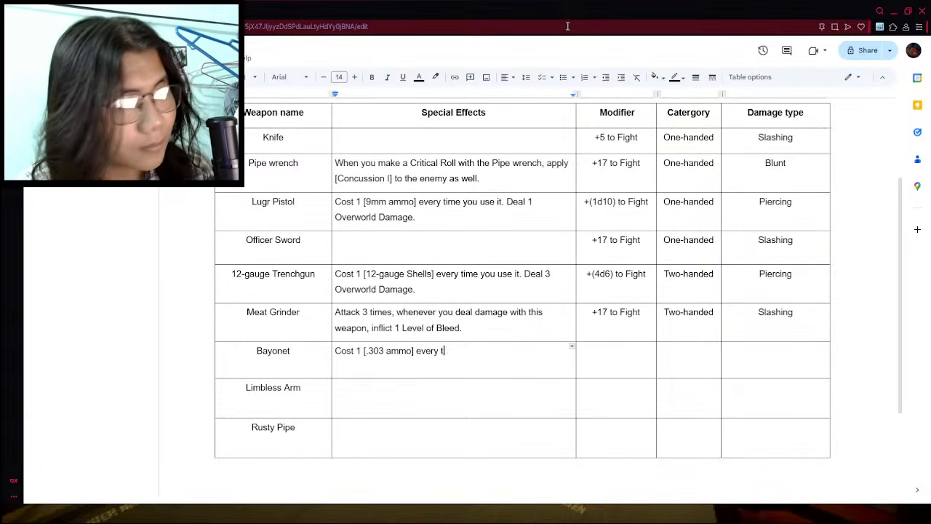
{"action": "type", "text": "ime you use it"}
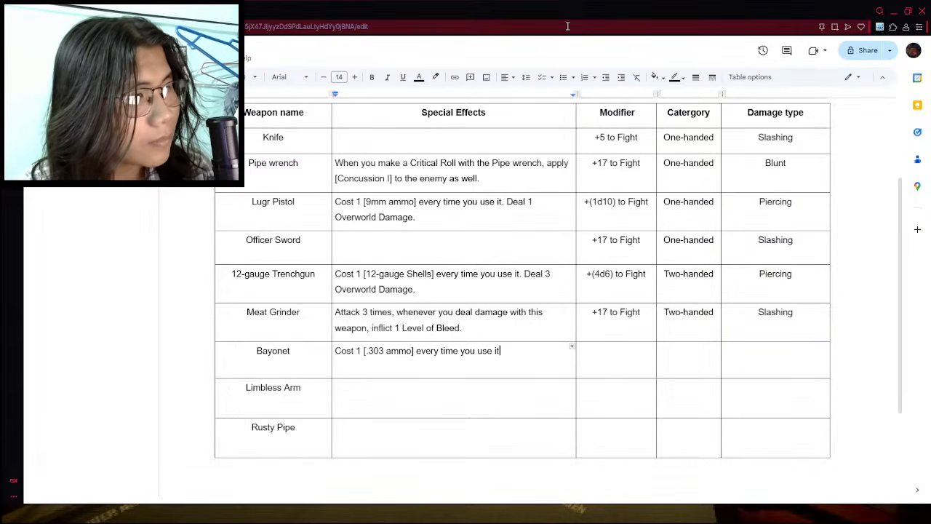
{"action": "type", "text": ". Deals"}
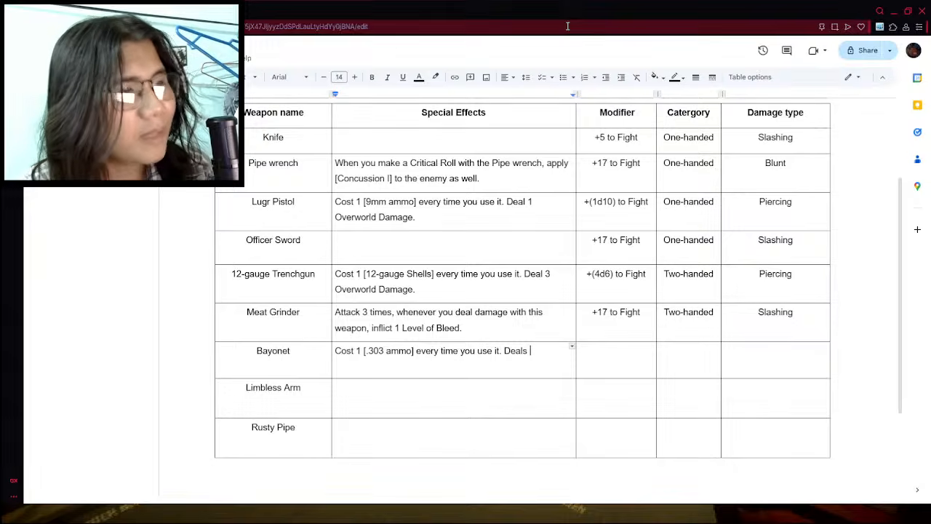
- Check the Bayonet's overworld damage on the wiki and continue its special effect with "Deals 2 overworld Damage"
{"action": "left_click", "coordinate": [182, 10]}
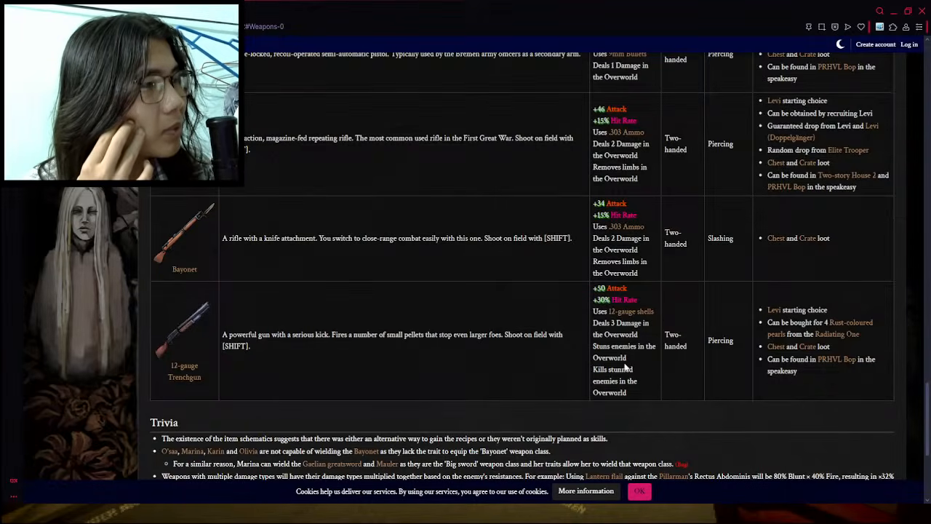
{"action": "left_click", "coordinate": [102, 11]}
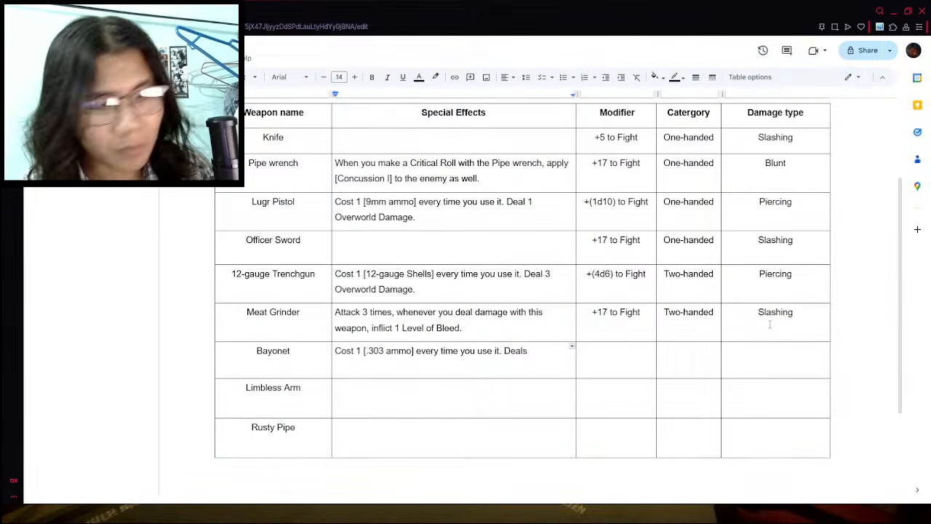
{"action": "type", "text": "2 overworld"}
{"action": "type", "text": " dam"}
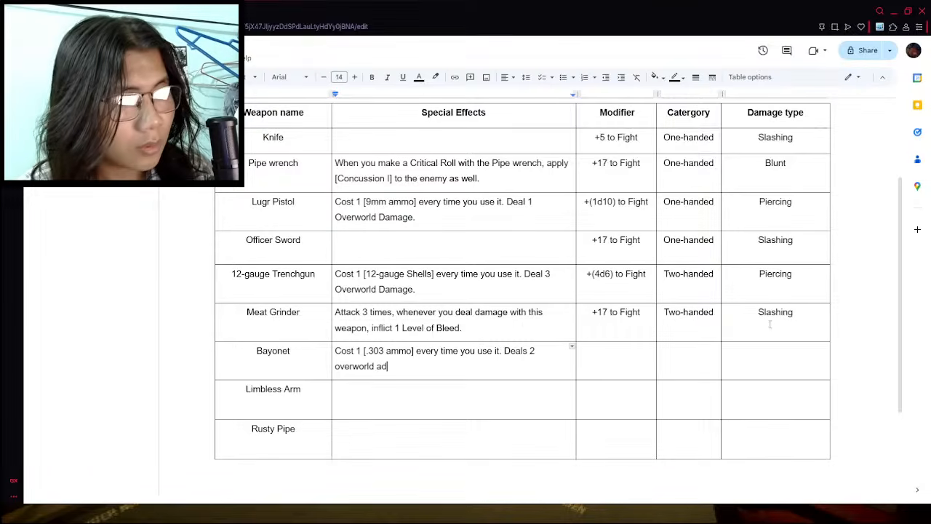
{"action": "key", "text": "BackSpace"}
{"action": "key", "text": "BackSpace"}
{"action": "key", "text": "BackSpace"}
{"action": "type", "text": "Damga"}
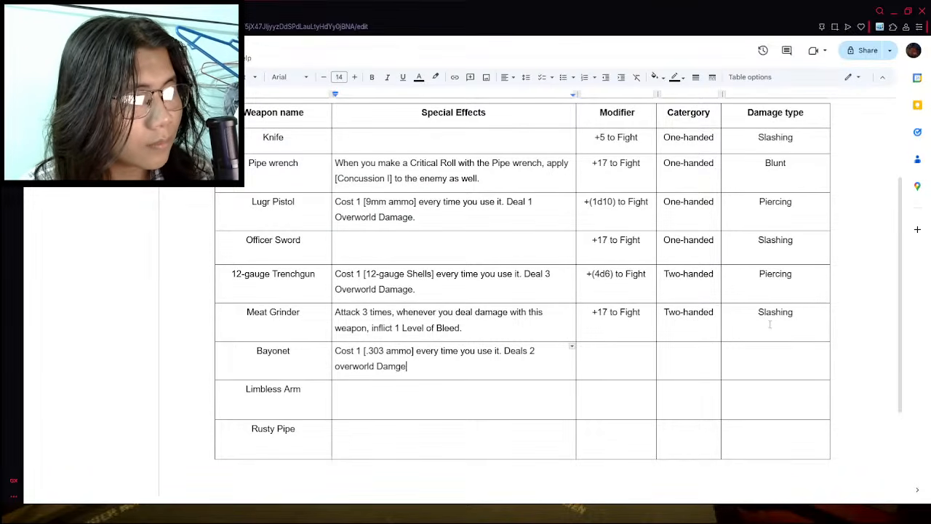
{"action": "key", "text": "BackSpace"}
{"action": "key", "text": "BackSpace"}
{"action": "type", "text": "age,"}
{"action": "key", "text": "BackSpace"}
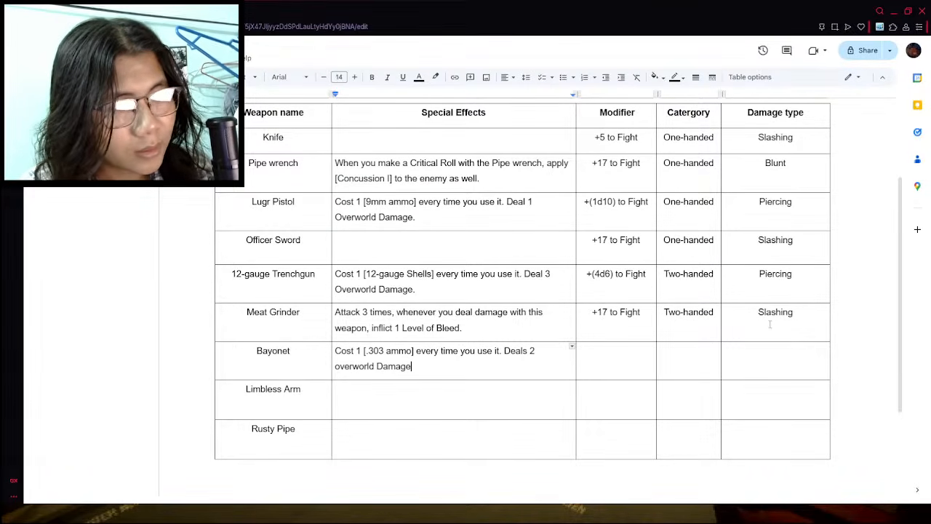
- Finish the Bayonet's special effect with ", can destroy limbs."
{"action": "type", "text": ", can"}
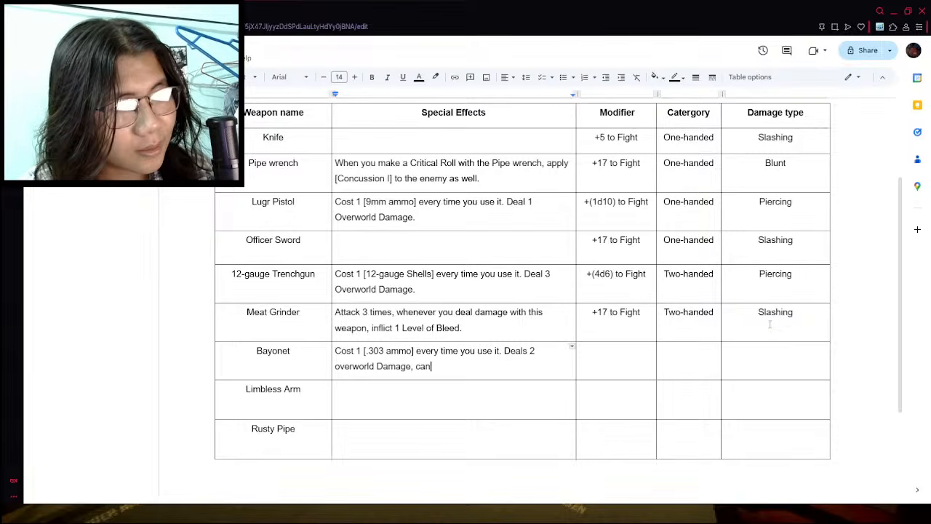
{"action": "type", "text": " destroy "}
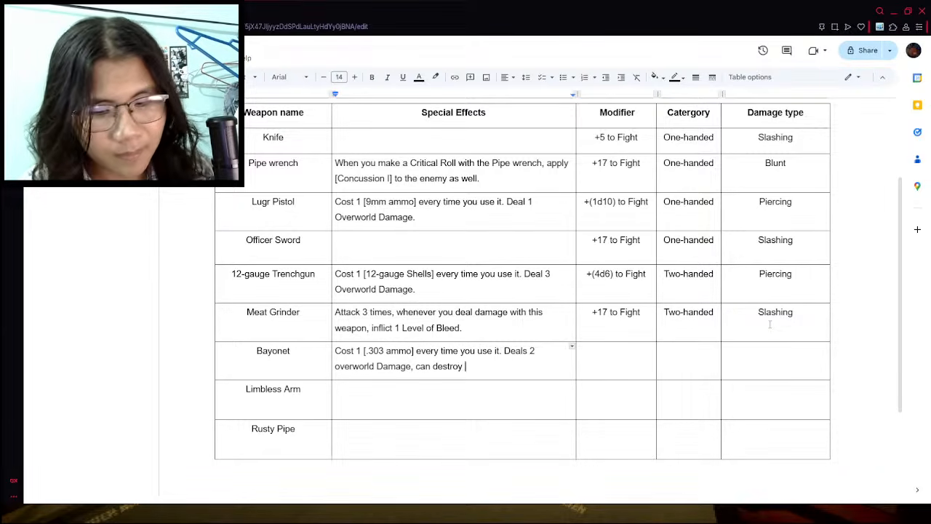
{"action": "type", "text": "limbs."}
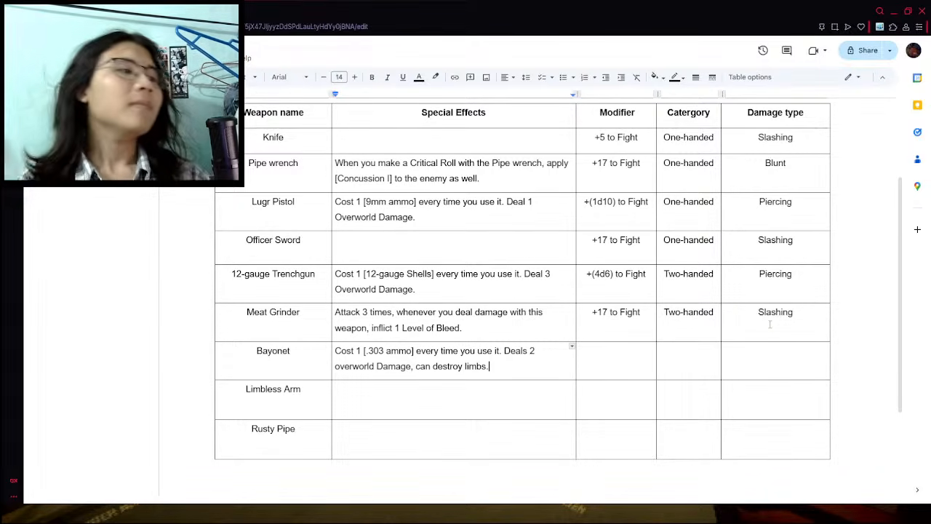
{"action": "key", "text": "BackSpace"}
{"action": "type", "text": " this way."}
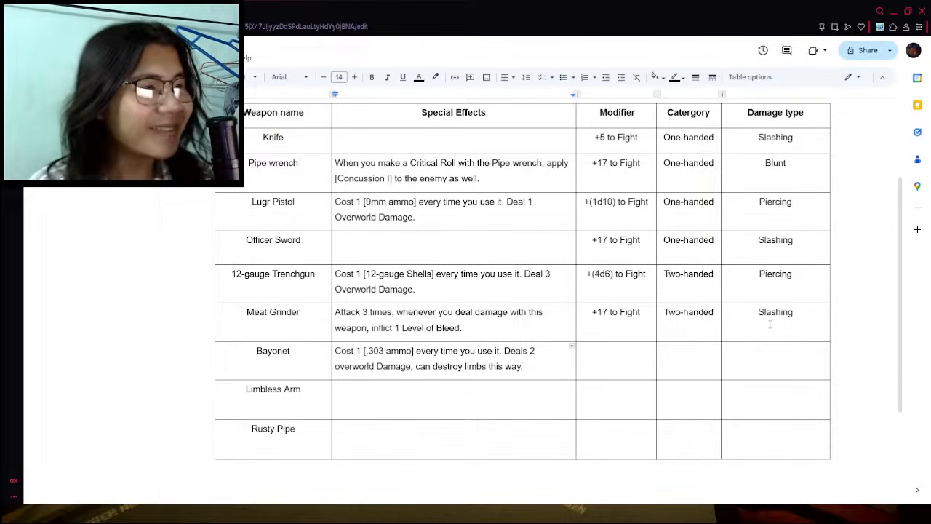
- End the Bayonet's special effect with "this way." after "limbs" and check its entry on the weapons wiki
{"action": "left_click", "coordinate": [189, 11]}
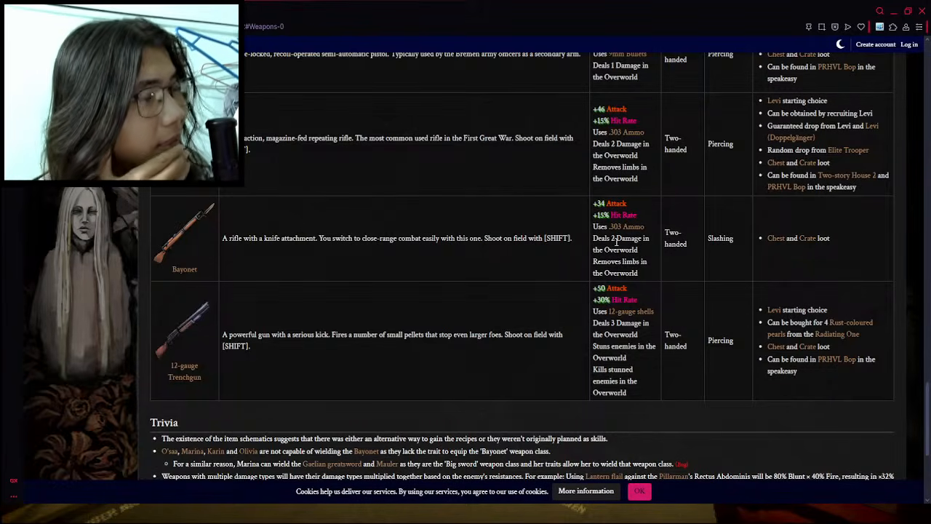
{"action": "left_click", "coordinate": [145, 11]}
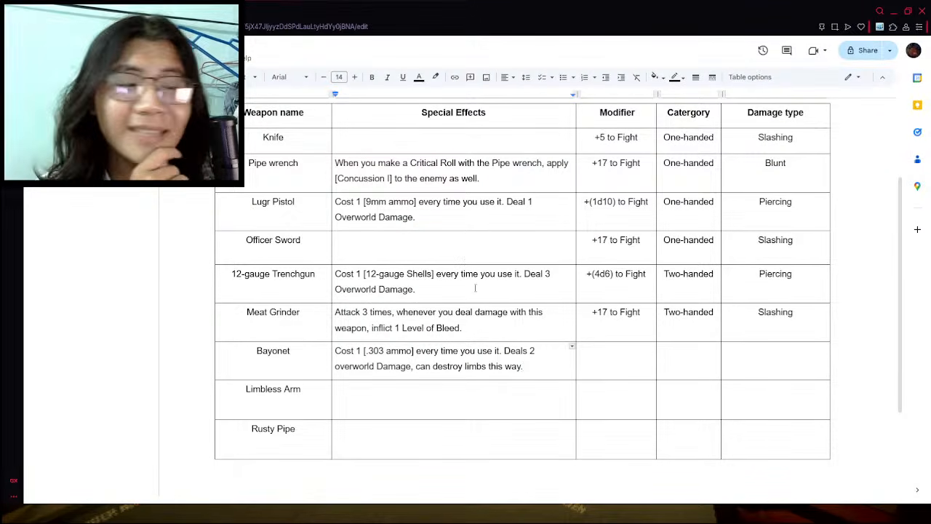
{"action": "left_click", "coordinate": [531, 364]}
{"action": "key", "text": "Return"}
{"action": "key", "text": "Return"}
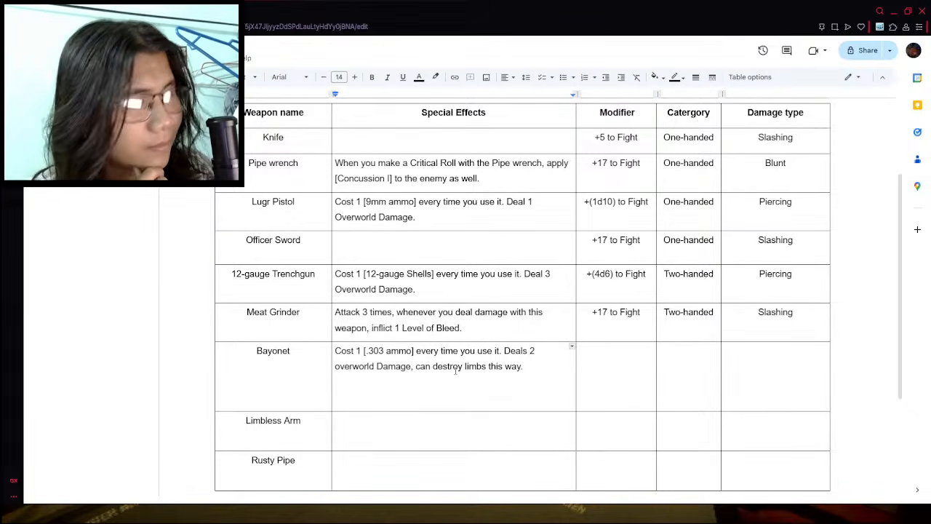
{"action": "key", "text": "BackSpace"}
{"action": "key", "text": "BackSpace"}
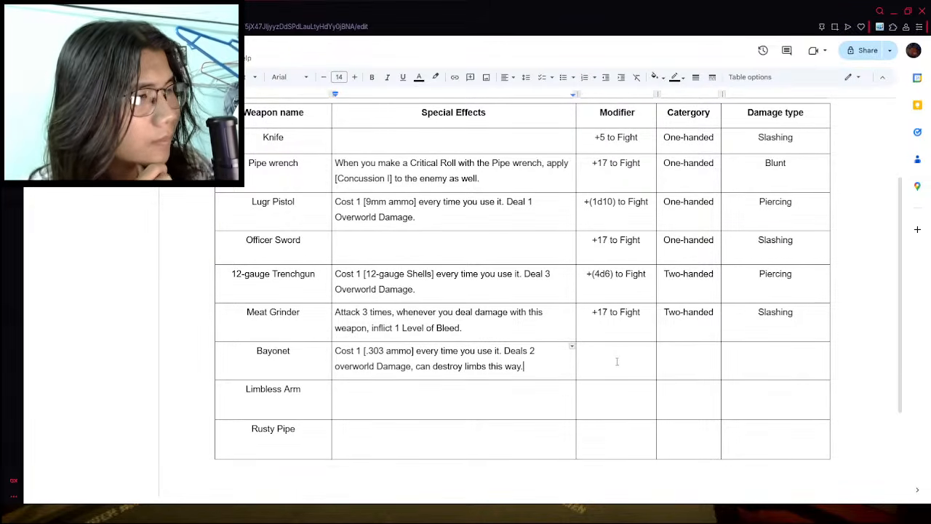
- Check the Bayonet's attack bonus on the wiki and enter "+17 to Fight (as gun)" as its modifier
{"action": "left_click", "coordinate": [617, 361]}
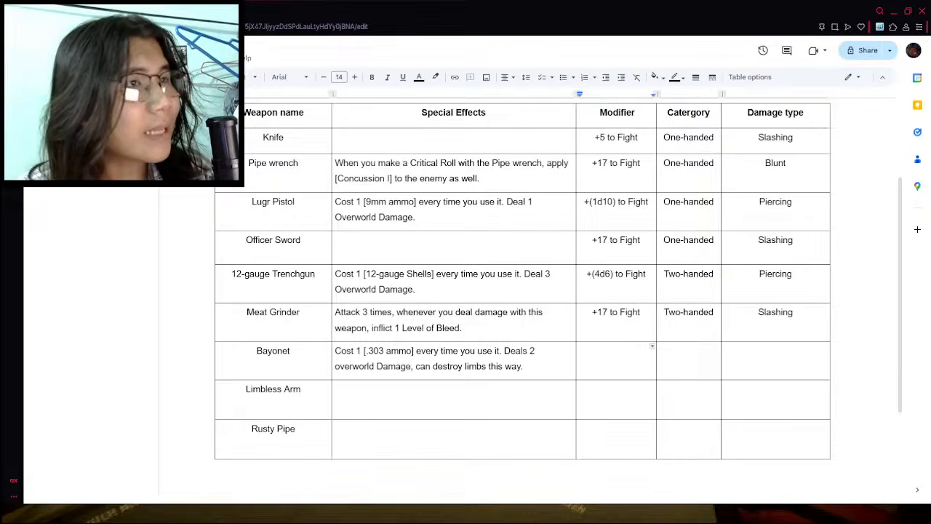
{"action": "key", "text": "ctrl+Tab"}
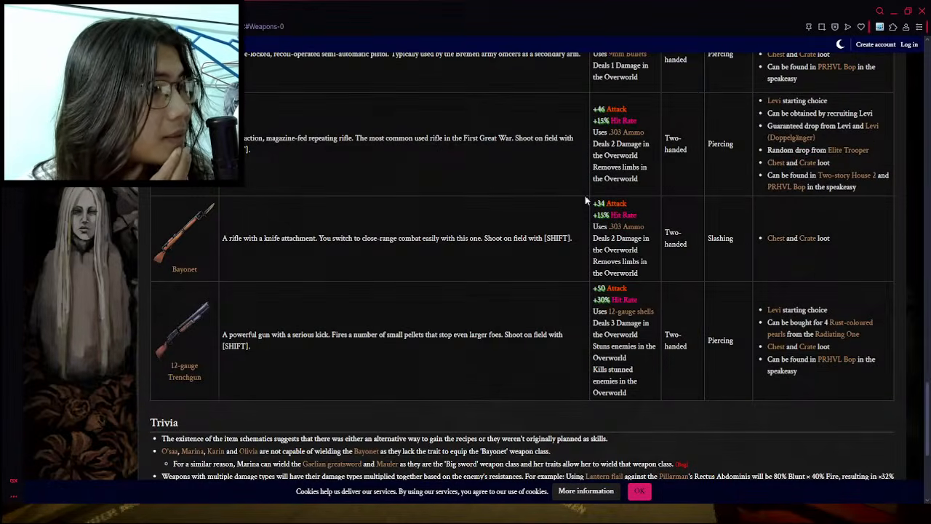
{"action": "key", "text": "ctrl+shift+Tab"}
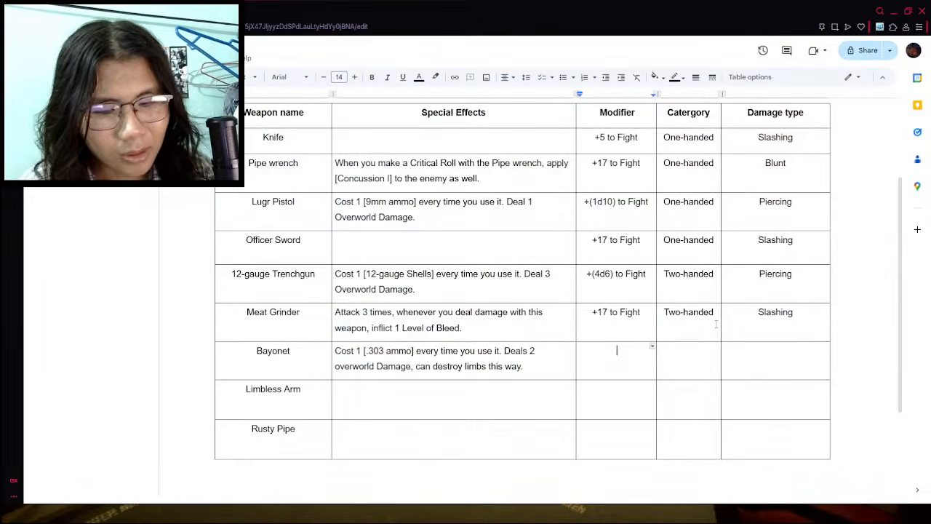
{"action": "type", "text": "+17 to Figt"}
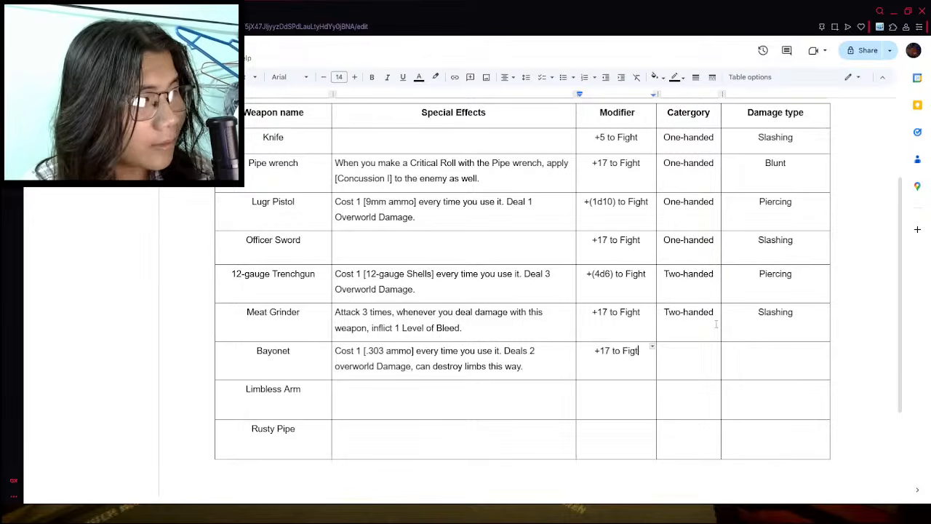
{"action": "key", "text": "BackSpace"}
{"action": "type", "text": "ht (a"}
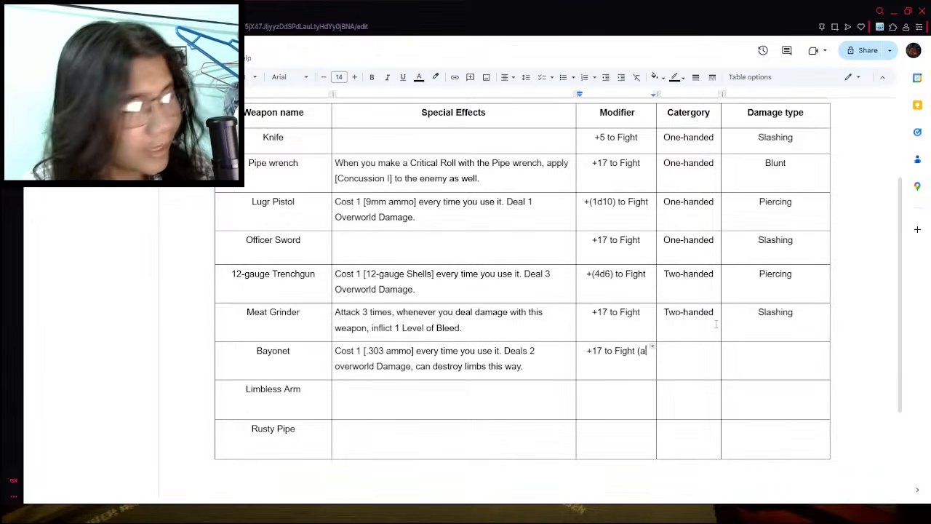
{"action": "type", "text": "s gun)"}
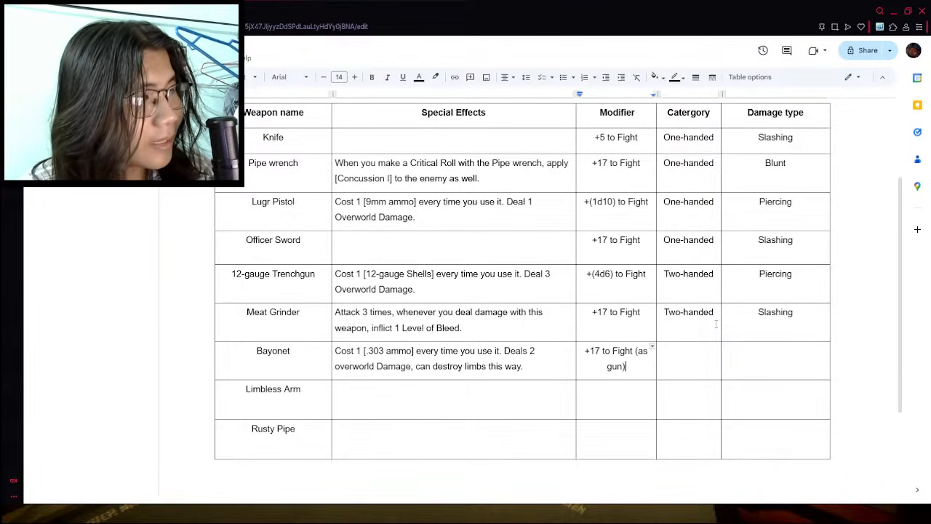
- Add a second line to the Bayonet's modifier reading "+20 to Fight (as a melee weapon"
{"action": "key", "text": "Return"}
{"action": "type", "text": "+1"}
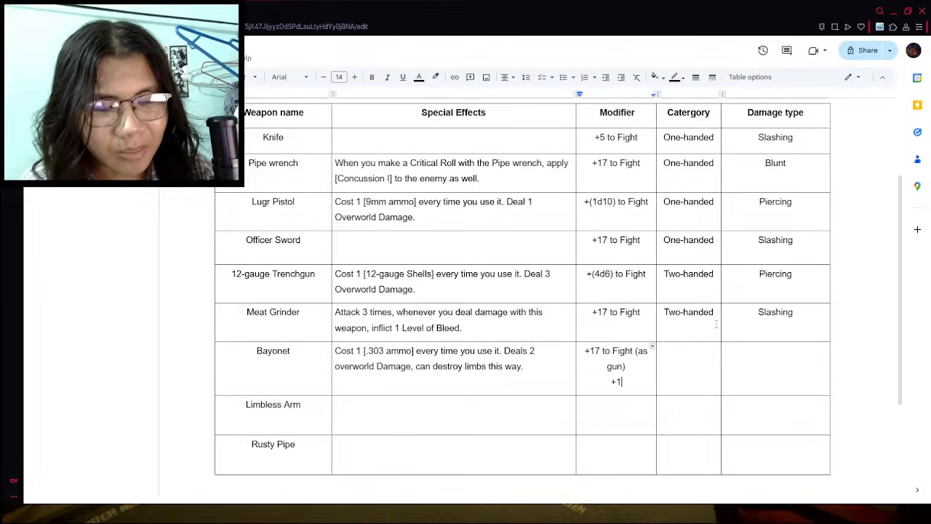
{"action": "type", "text": "20"}
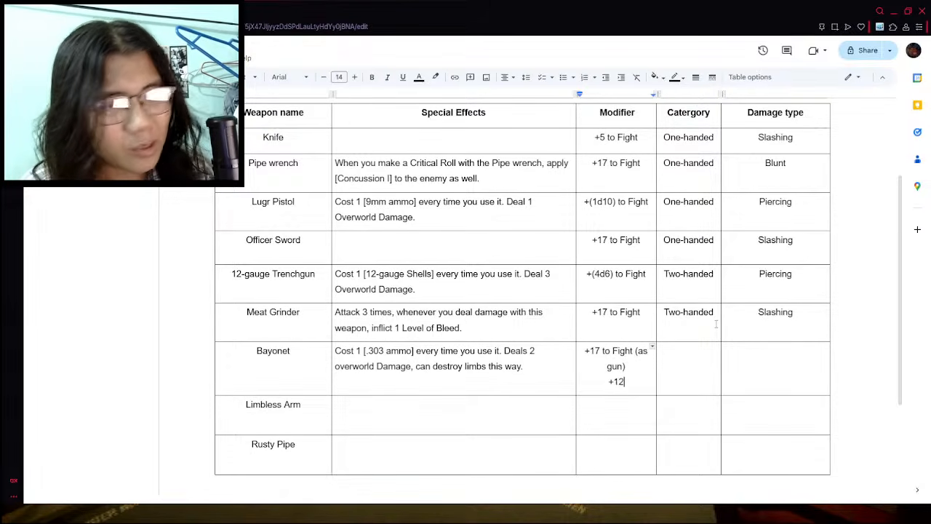
{"action": "key", "text": "BackSpace"}
{"action": "key", "text": "BackSpace"}
{"action": "key", "text": "BackSpace"}
{"action": "type", "text": "20"}
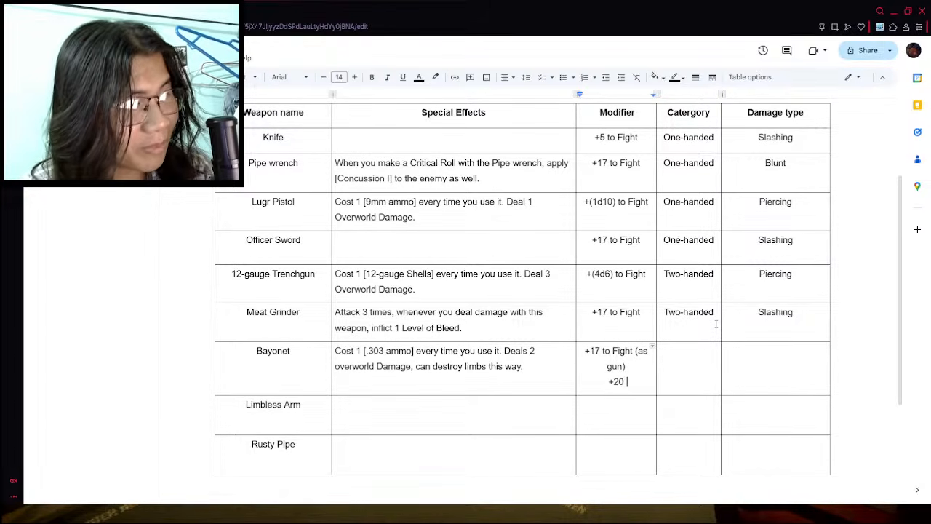
{"action": "type", "text": " to Fight (as "}
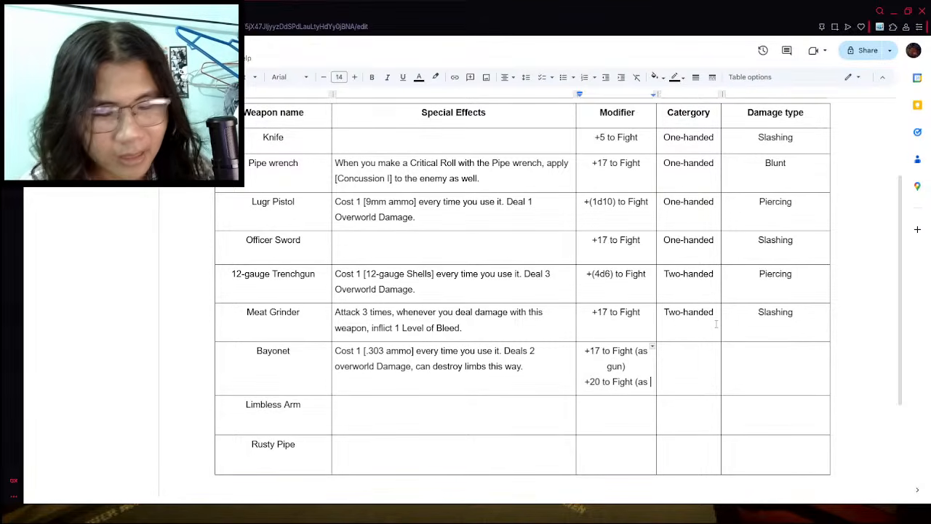
{"action": "type", "text": "a "}
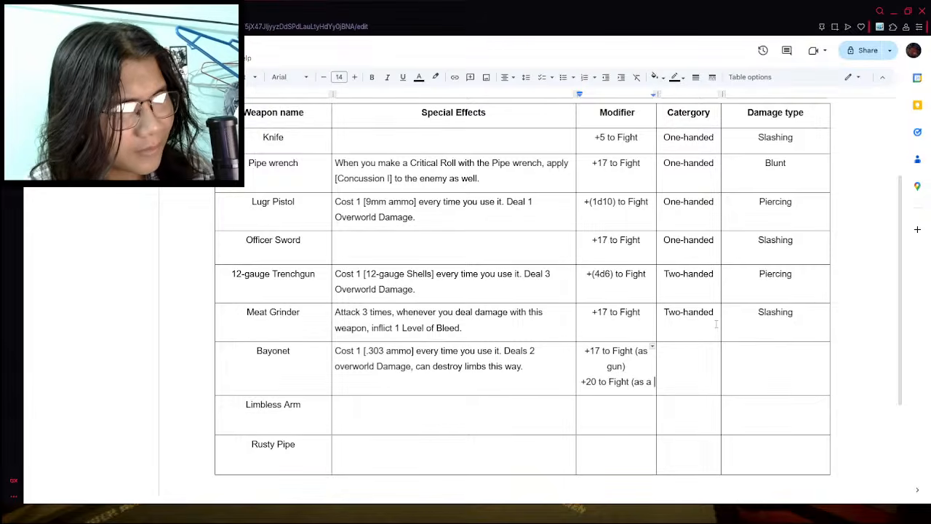
{"action": "type", "text": "mele"}
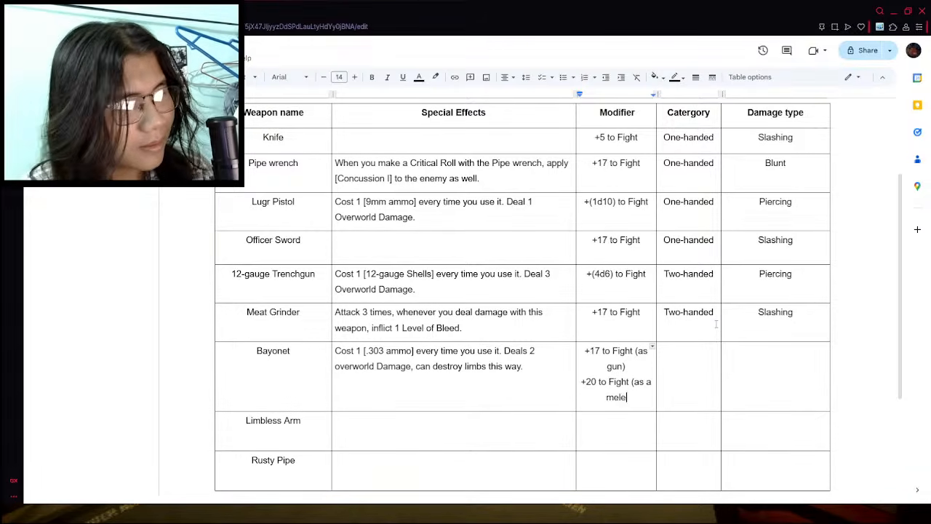
{"action": "key", "text": "BackSpace"}
{"action": "type", "text": "ee weapon"}
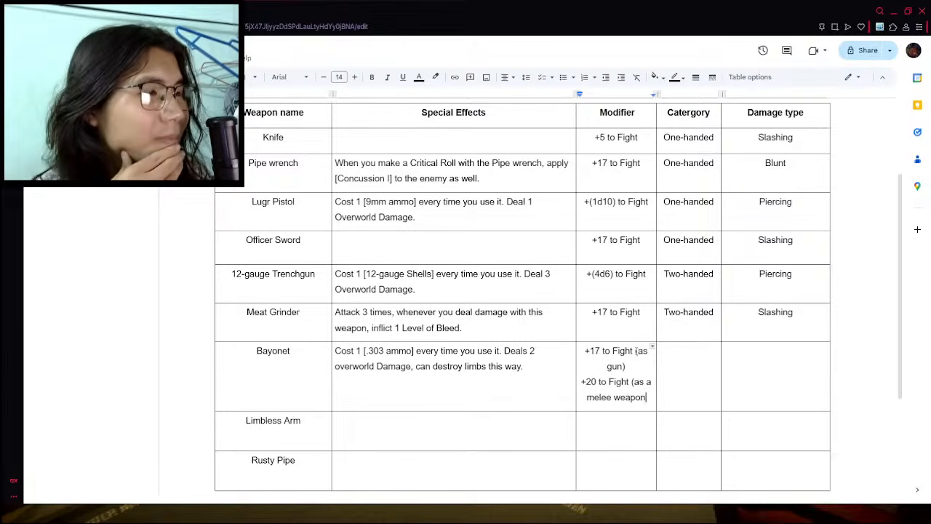
- Widen the table's Modifier column and close the parenthesis after "melee weapon" in the Bayonet's modifier
{"action": "mouse_move", "coordinate": [656, 354]}
{"action": "left_mouse_down"}
{"action": "mouse_move", "coordinate": [675, 355]}
{"action": "mouse_move", "coordinate": [667, 356]}
{"action": "left_mouse_up"}
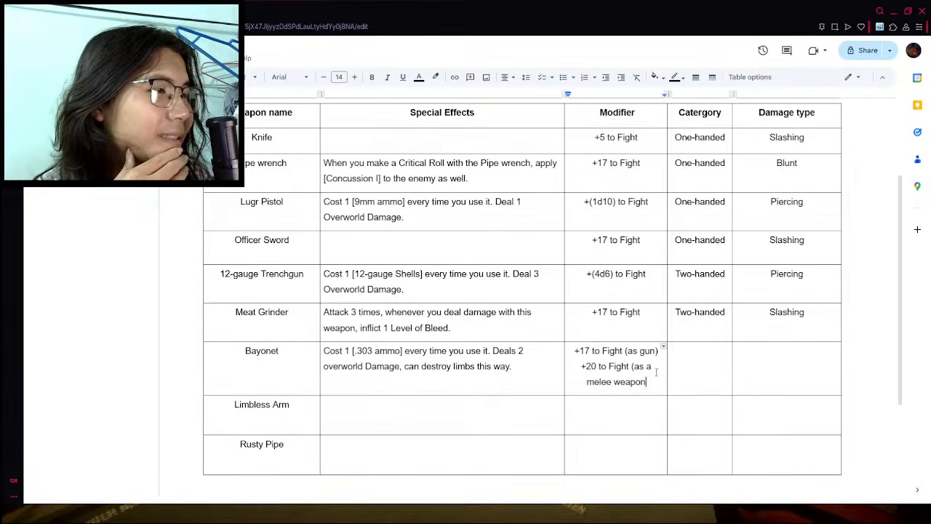
{"action": "type", "text": ")"}
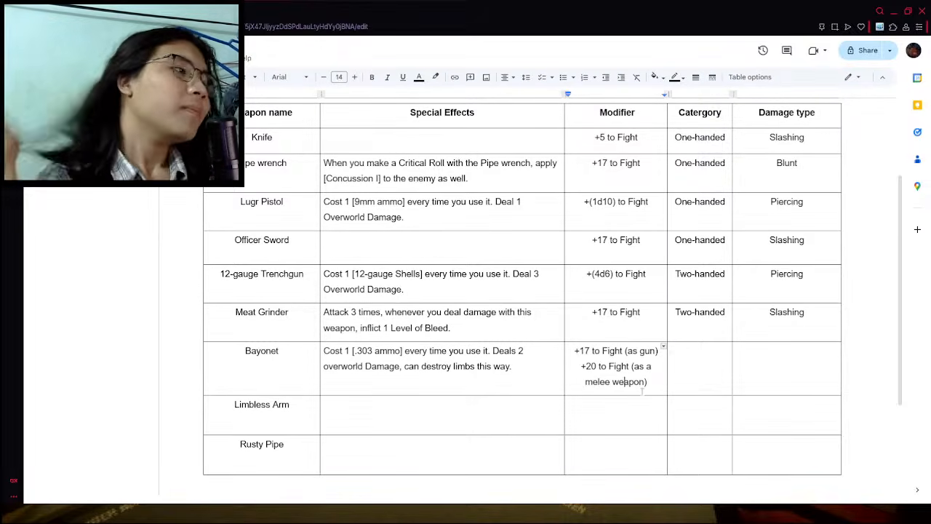
{"action": "left_click_drag", "start_coordinate": [581, 371], "coordinate": [591, 372]}
{"action": "left_click", "coordinate": [607, 384]}
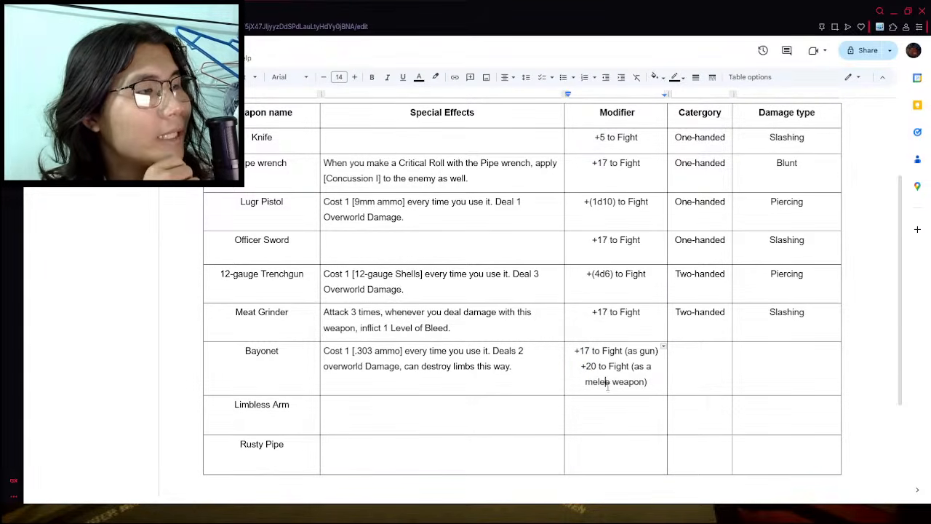
- Reword the Bayonet's modifier notes to "(as range)" on the first line and "(as melee)" on the second
{"action": "double_click", "coordinate": [646, 351]}
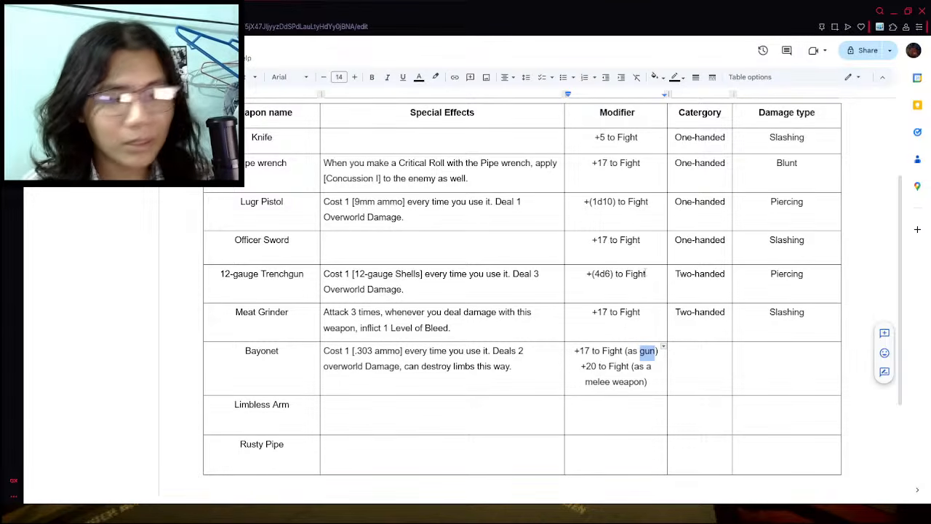
{"action": "type", "text": "range"}
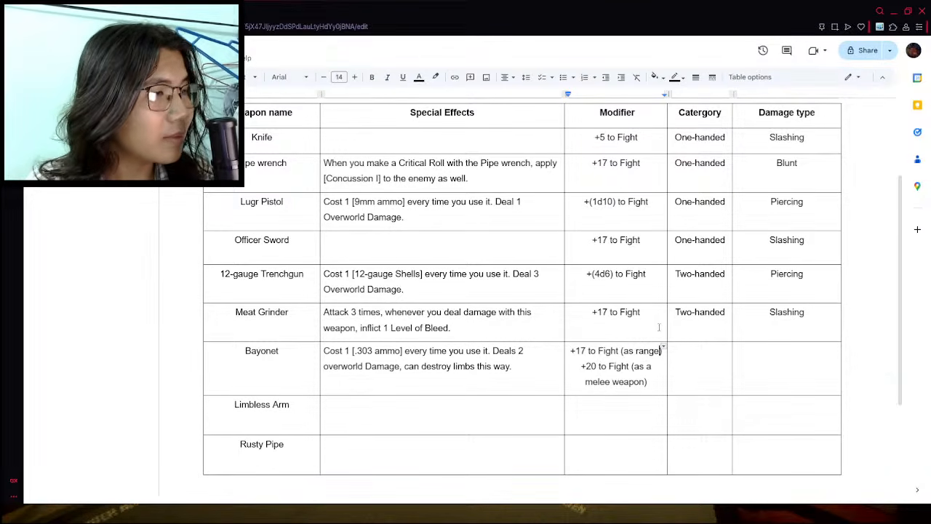
{"action": "double_click", "coordinate": [630, 381]}
{"action": "key", "text": "BackSpace"}
{"action": "key", "text": "BackSpace"}
{"action": "left_click", "coordinate": [653, 366]}
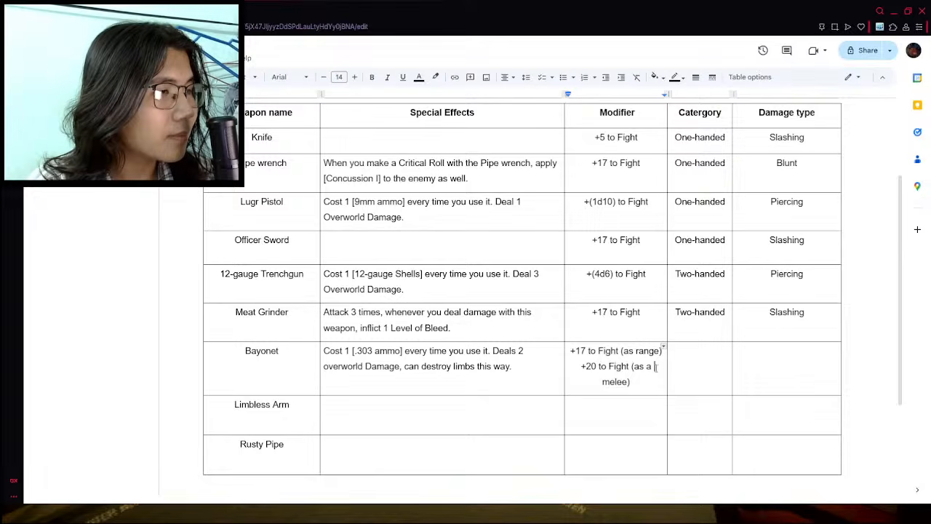
{"action": "key", "text": "BackSpace"}
{"action": "key", "text": "BackSpace"}
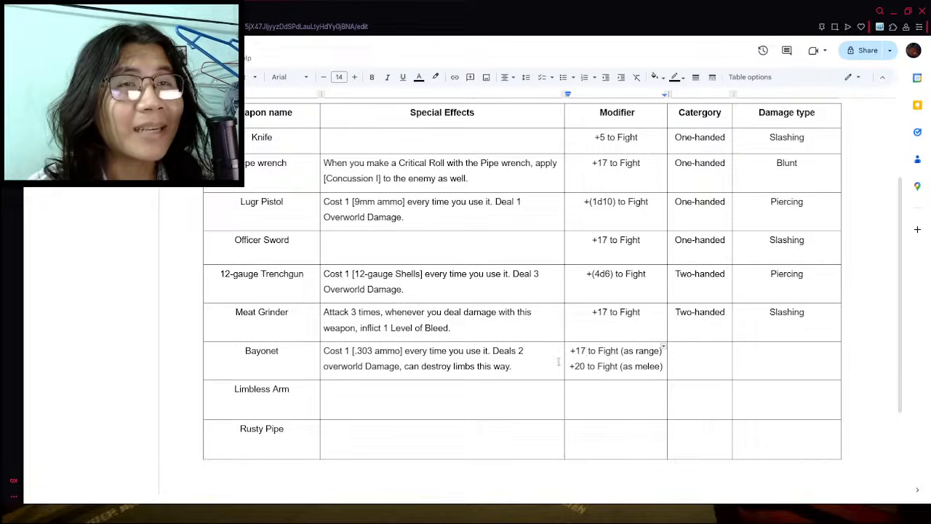
- Delete the Bayonet's melee modifier line and the range note, leaving only "+17 to Fight"
{"action": "left_click", "coordinate": [599, 350]}
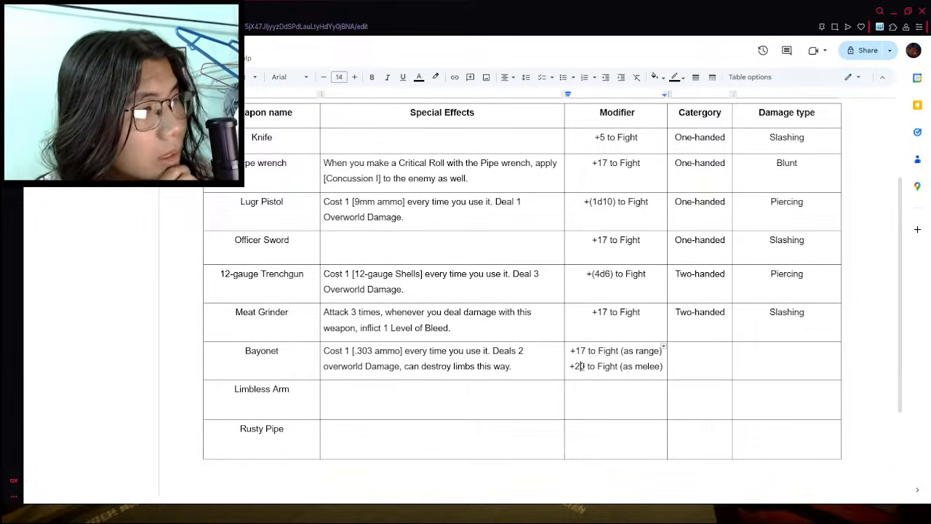
{"action": "left_click", "coordinate": [583, 366]}
{"action": "key", "text": "BackSpace"}
{"action": "key", "text": "BackSpace"}
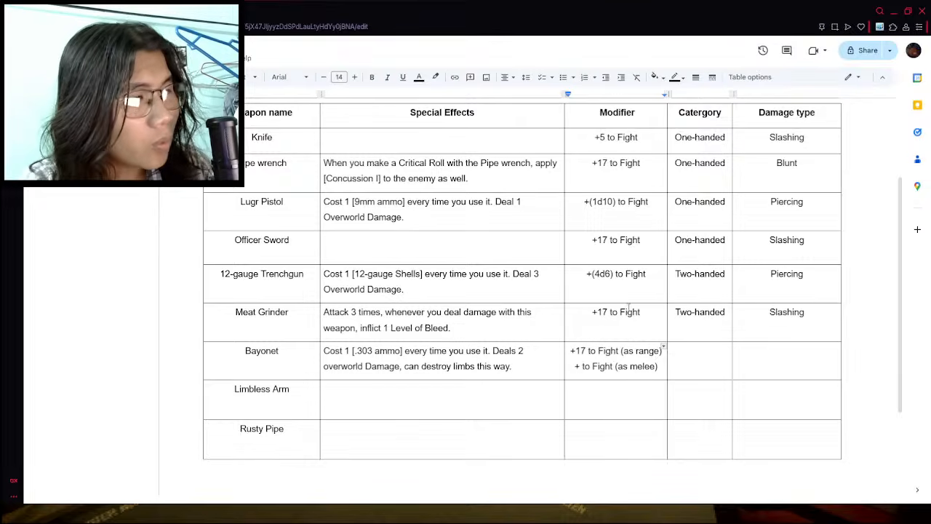
{"action": "triple_click", "coordinate": [607, 366]}
{"action": "key", "text": "BackSpace"}
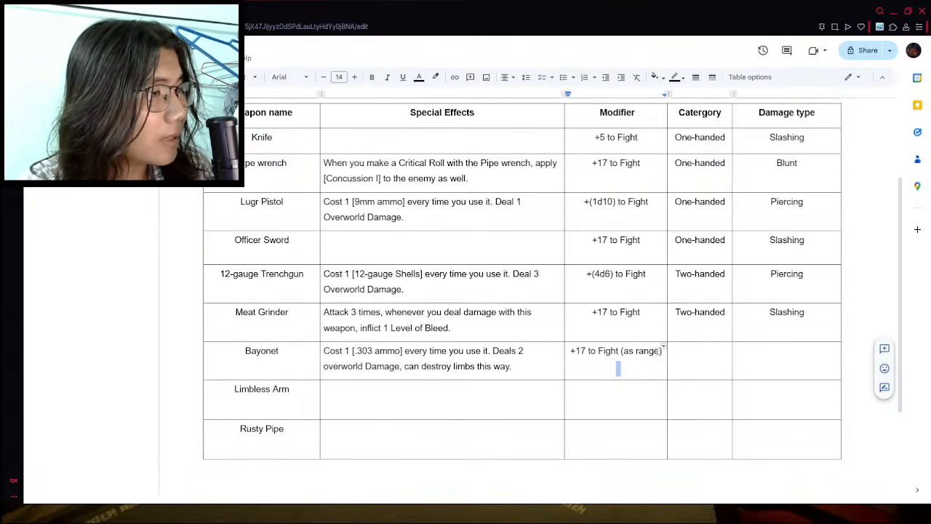
{"action": "key", "text": "BackSpace"}
{"action": "key", "text": "shift+Left"}
{"action": "key", "text": "shift+Left"}
{"action": "key", "text": "shift+Left"}
{"action": "key", "text": "shift+Left"}
{"action": "key", "text": "shift+Left"}
{"action": "key", "text": "shift+Left"}
{"action": "key", "text": "shift+Left"}
{"action": "key", "text": "shift+Left"}
{"action": "key", "text": "shift+Left"}
{"action": "key", "text": "shift+Left"}
{"action": "key", "text": "BackSpace"}
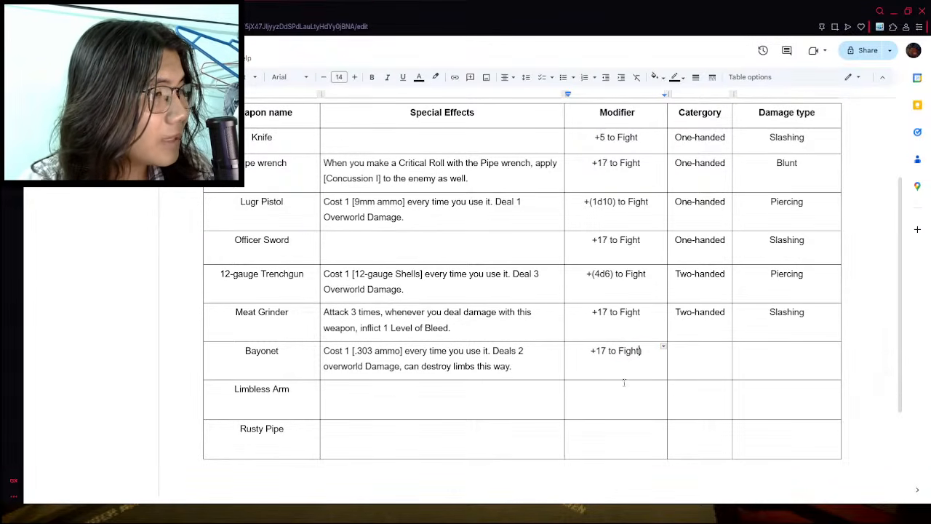
- Set the Bayonet's category to "Two-handed" and its damage type to "Slashing or Piercing"
{"action": "left_click", "coordinate": [700, 353]}
{"action": "type", "text": "Tw"}
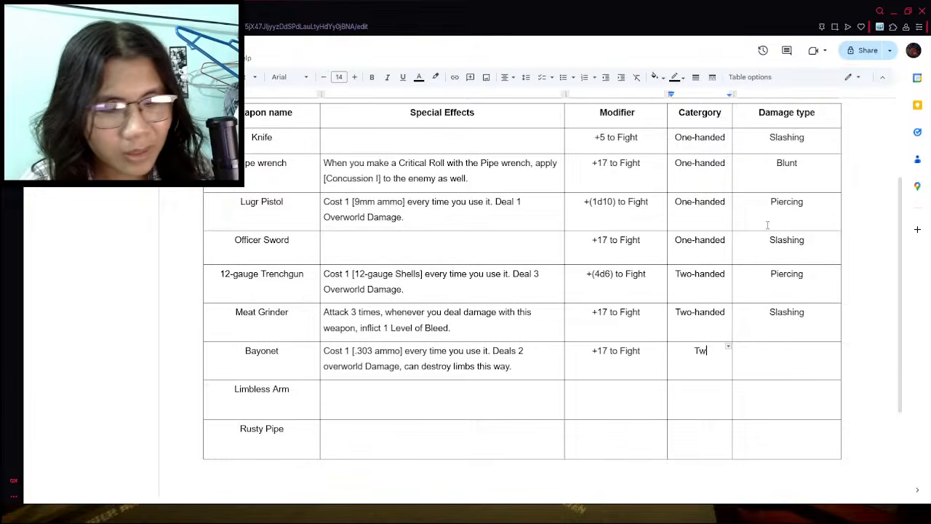
{"action": "type", "text": "o-handed"}
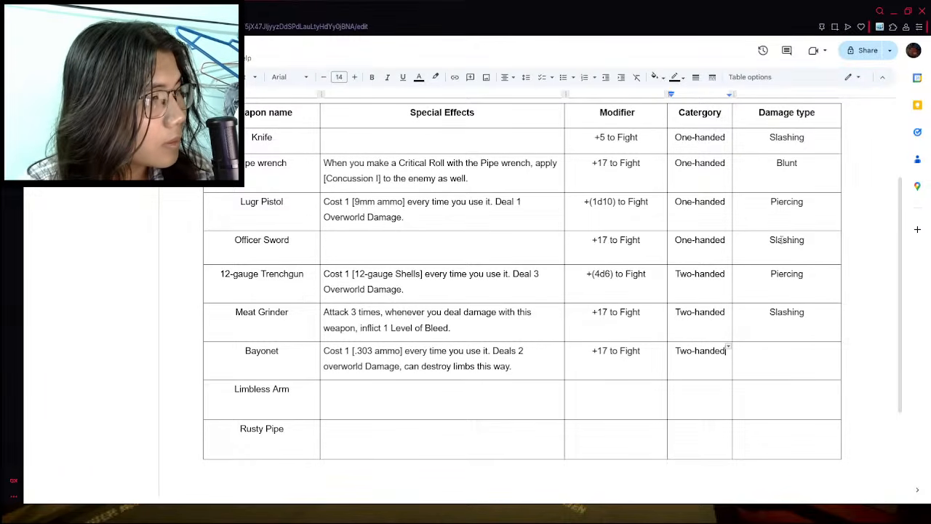
{"action": "left_click", "coordinate": [767, 361]}
{"action": "type", "text": "Slashing "}
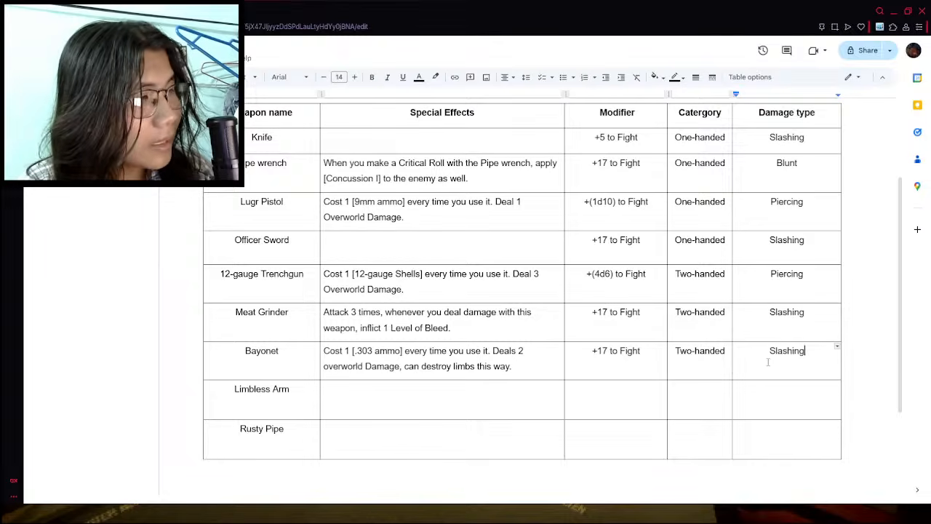
{"action": "type", "text": "o"}
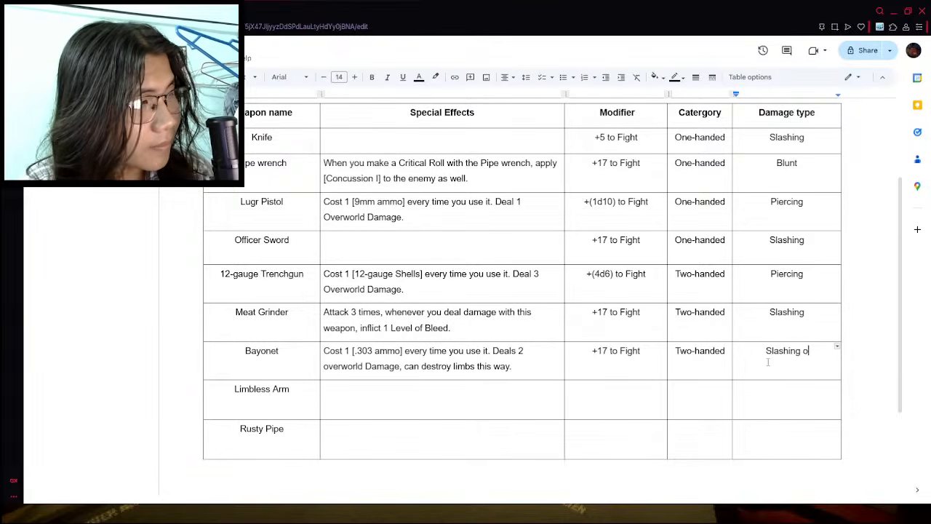
{"action": "type", "text": "r Piercing"}
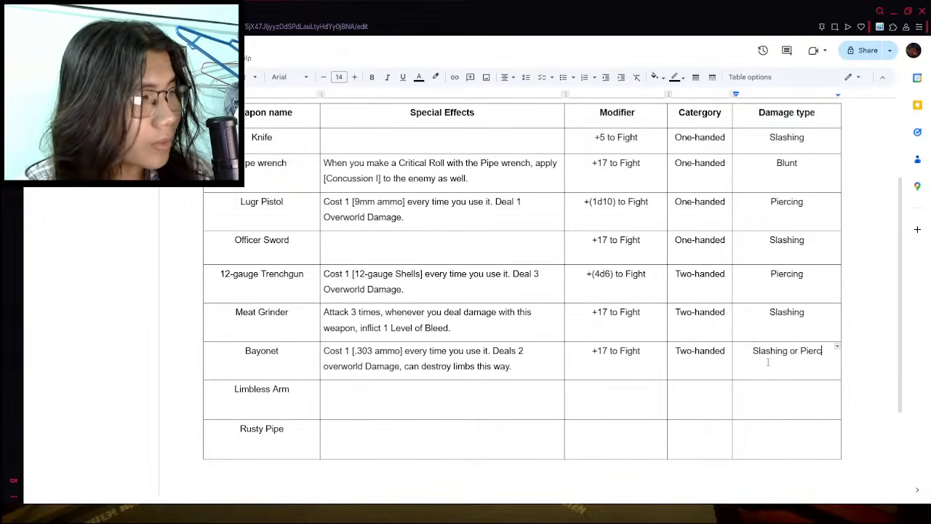
{"action": "double_click", "coordinate": [529, 393]}
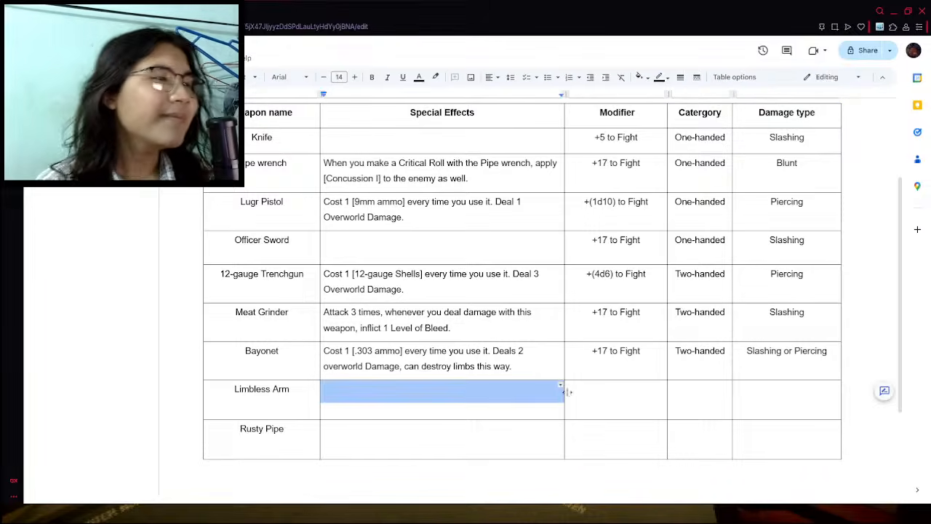
{"action": "left_click", "coordinate": [586, 404]}
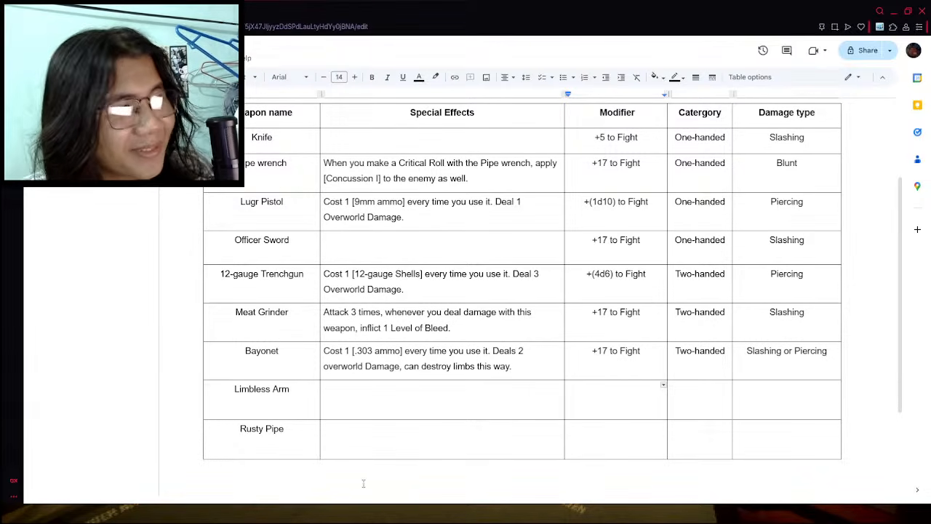
{"action": "left_click", "coordinate": [382, 390]}
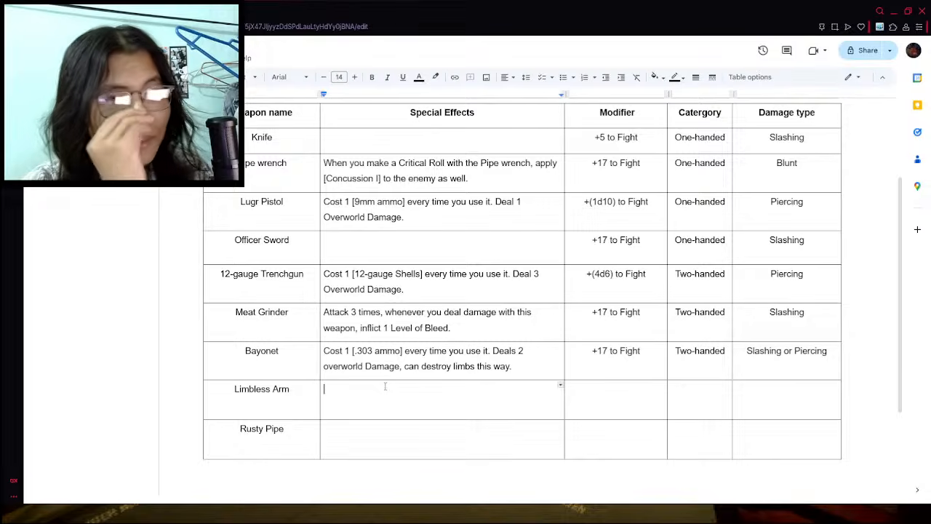
- Leave a blank line below the Bayonet's special effects text and begin a new paragraph with "Can be used"
{"action": "left_click", "coordinate": [521, 368]}
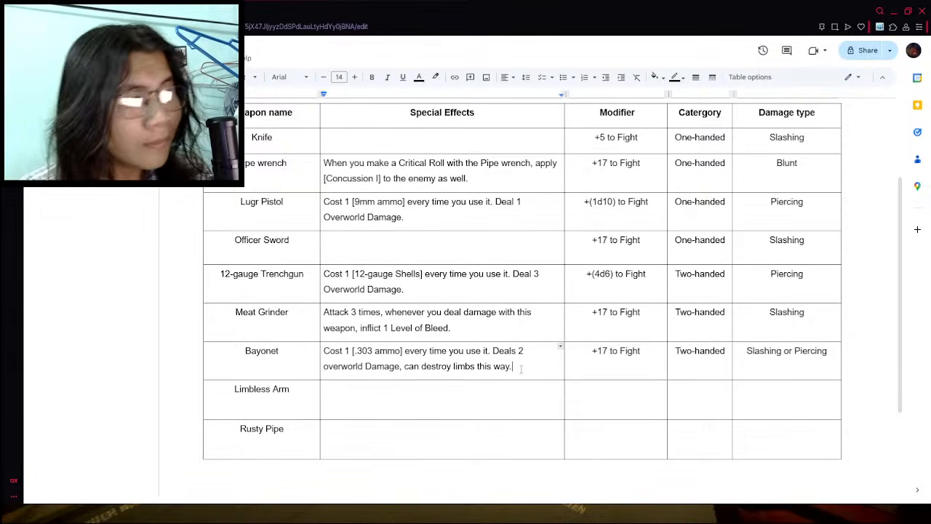
{"action": "key", "text": "Return"}
{"action": "key", "text": "Return"}
{"action": "type", "text": "Can be"}
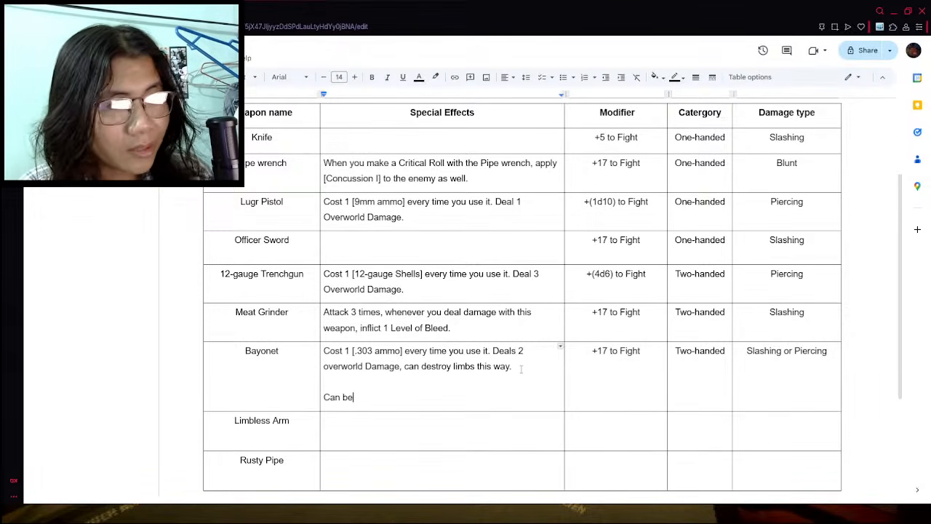
{"action": "type", "text": " used to either"}
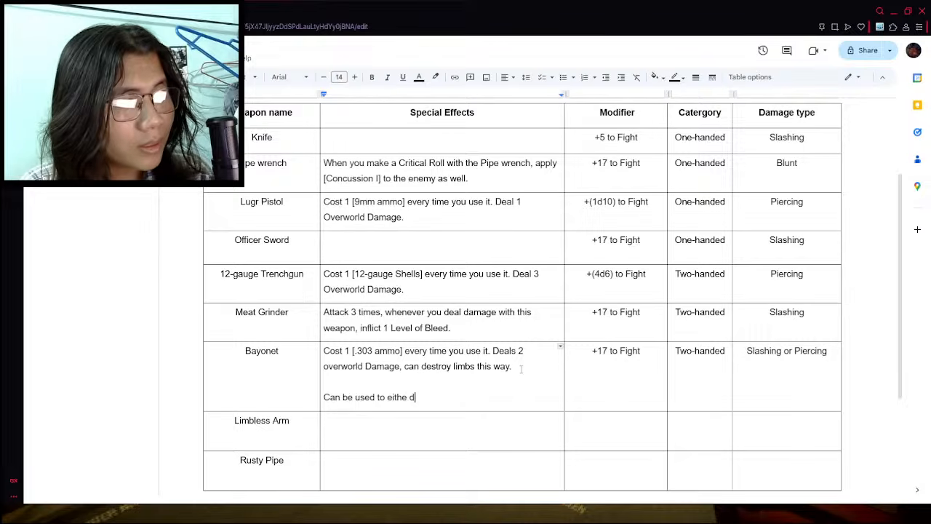
{"action": "type", "text": " heal"}
{"action": "key", "text": "BackSpace"}
{"action": "key", "text": "BackSpace"}
{"action": "key", "text": "BackSpace"}
{"action": "key", "text": "BackSpace"}
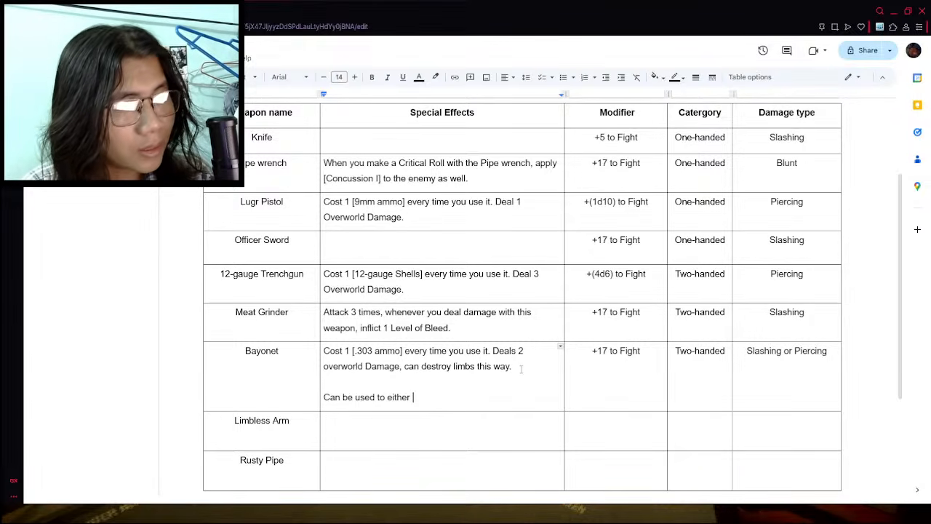
{"action": "key", "text": "BackSpace"}
{"action": "key", "text": "BackSpace"}
{"action": "key", "text": "BackSpace"}
{"action": "key", "text": "BackSpace"}
{"action": "key", "text": "BackSpace"}
{"action": "key", "text": "BackSpace"}
{"action": "key", "text": "BackSpace"}
{"action": "key", "text": "BackSpace"}
{"action": "key", "text": "BackSpace"}
{"action": "key", "text": "BackSpace"}
{"action": "key", "text": "BackSpace"}
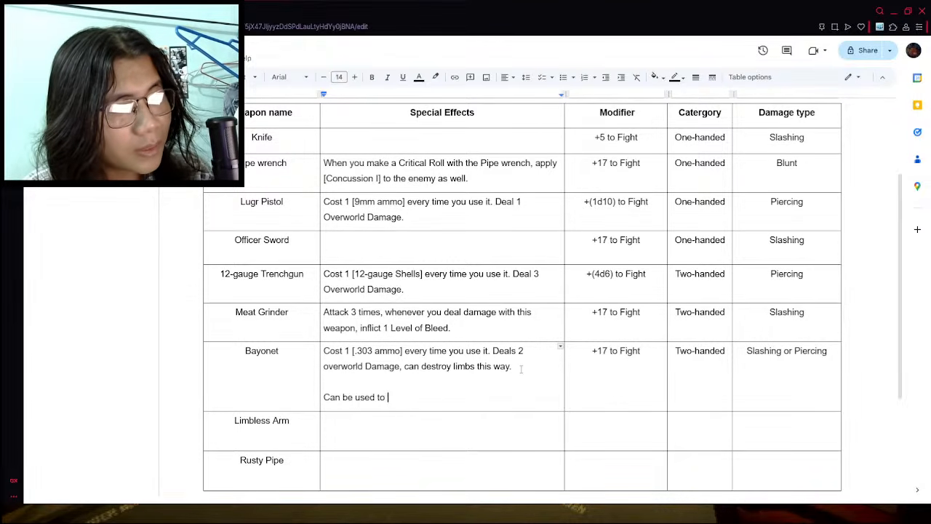
- Finish the Bayonet's note with "as a range weapon or melee weapon, changing its damage type in the process.", correcting "it's" to "its"
{"action": "type", "text": "as a "}
{"action": "type", "text": "range w"}
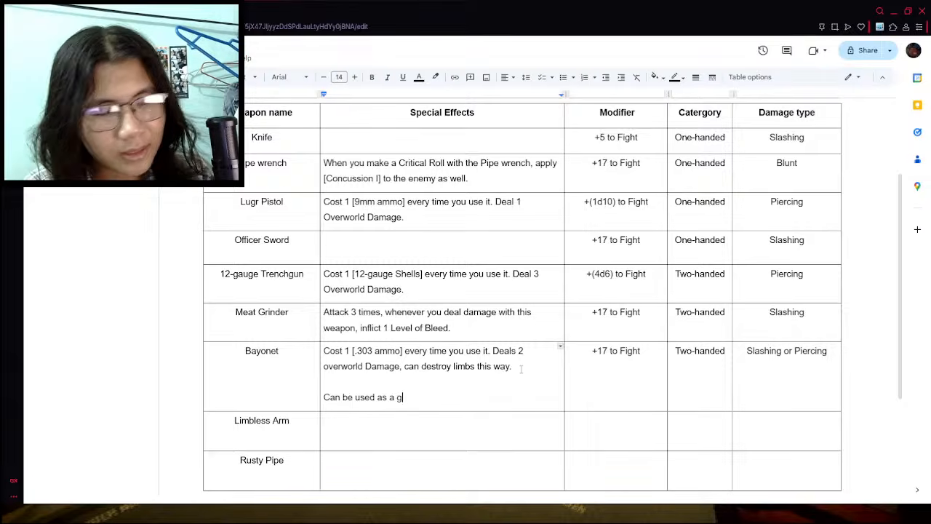
{"action": "type", "text": "e"}
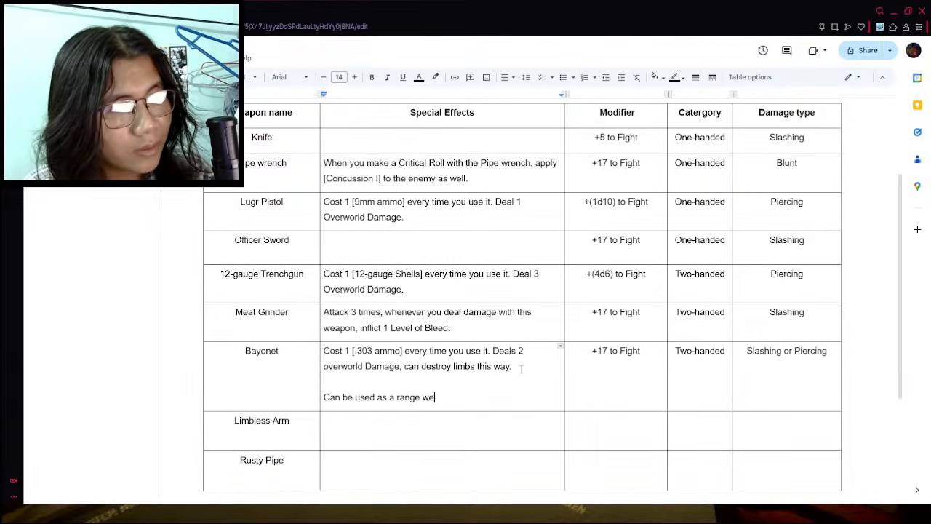
{"action": "type", "text": "apon or me"}
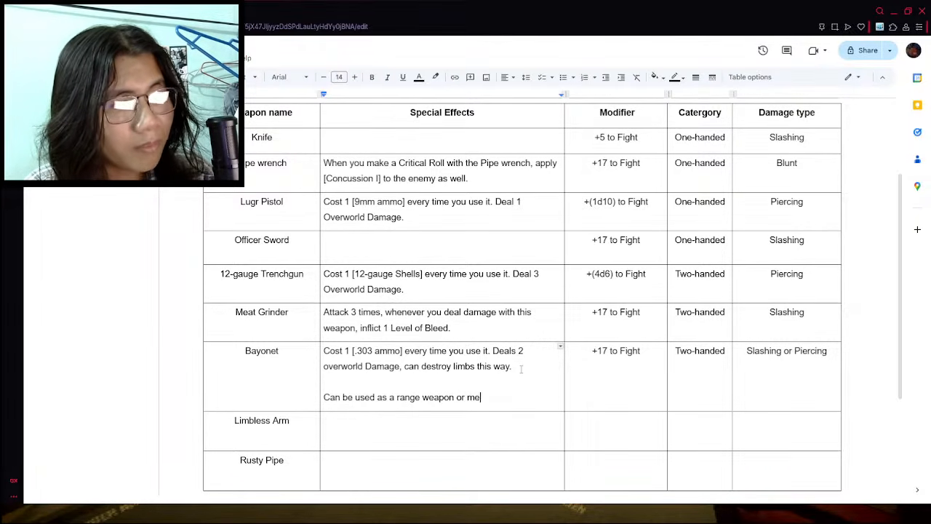
{"action": "type", "text": "lee weapon, "}
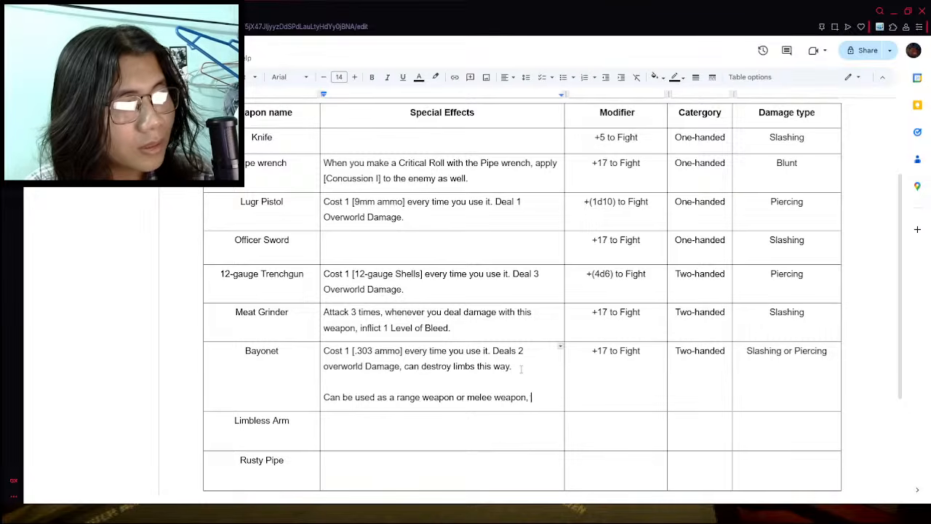
{"action": "type", "text": "changing it's damage ti"}
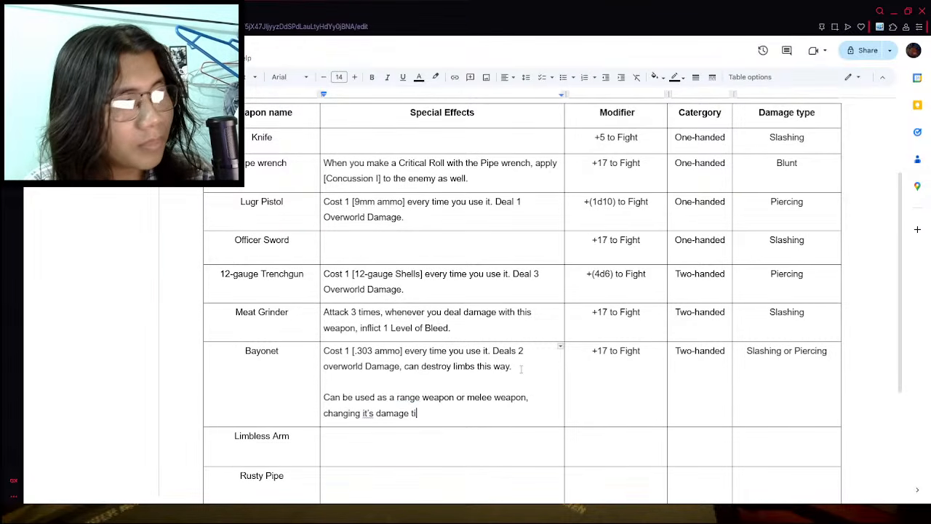
{"action": "key", "text": "BackSpace"}
{"action": "type", "text": "yp"}
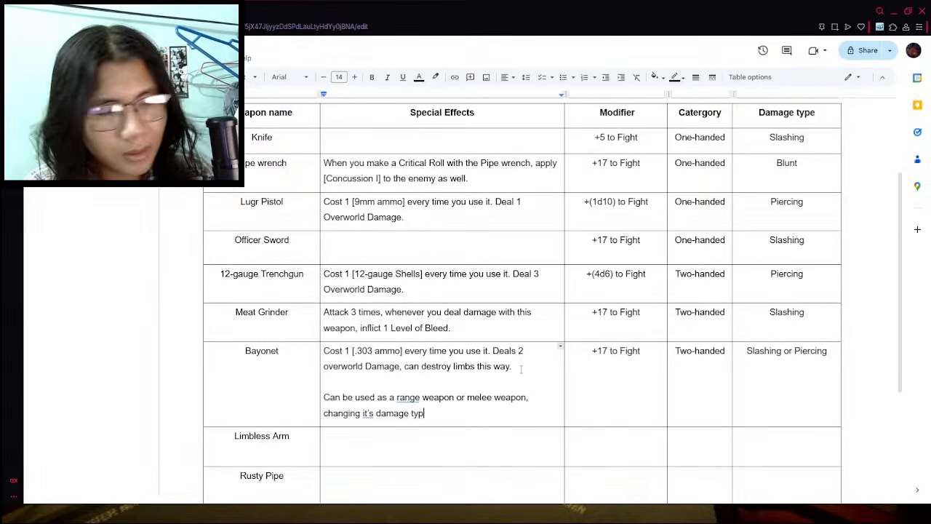
{"action": "type", "text": "e in the process."}
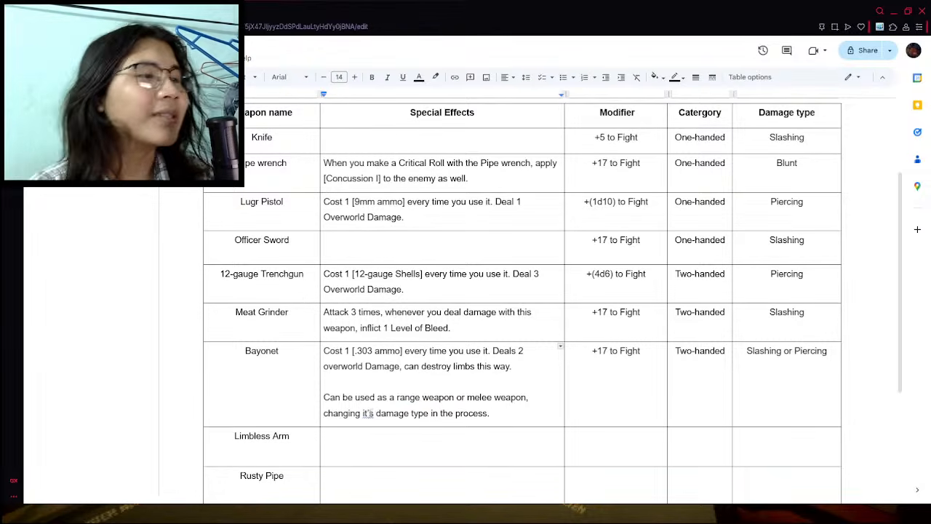
{"action": "left_click", "coordinate": [368, 412]}
{"action": "left_click", "coordinate": [372, 400]}
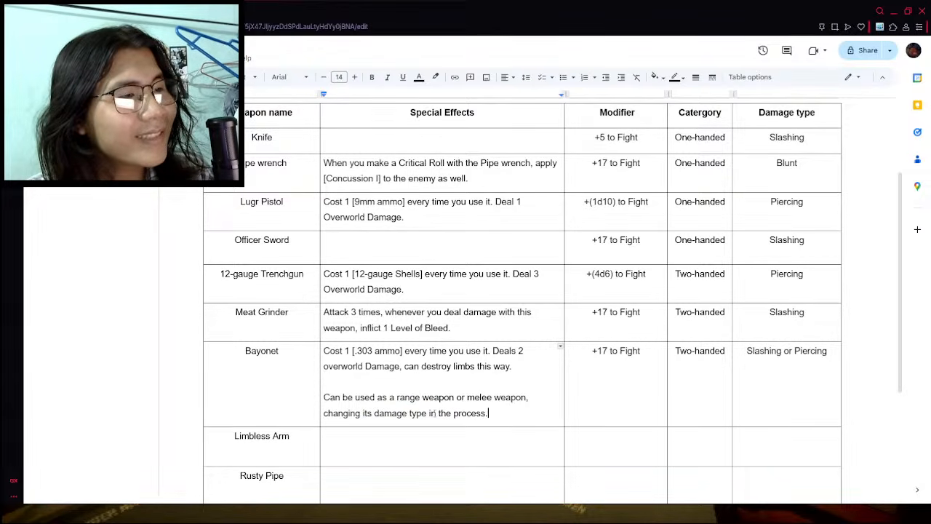
{"action": "scroll", "coordinate": [434, 412], "scroll_direction": "down", "scroll_amount": 2}
{"action": "left_click", "coordinate": [509, 359]}
{"action": "double_click", "coordinate": [640, 355]}
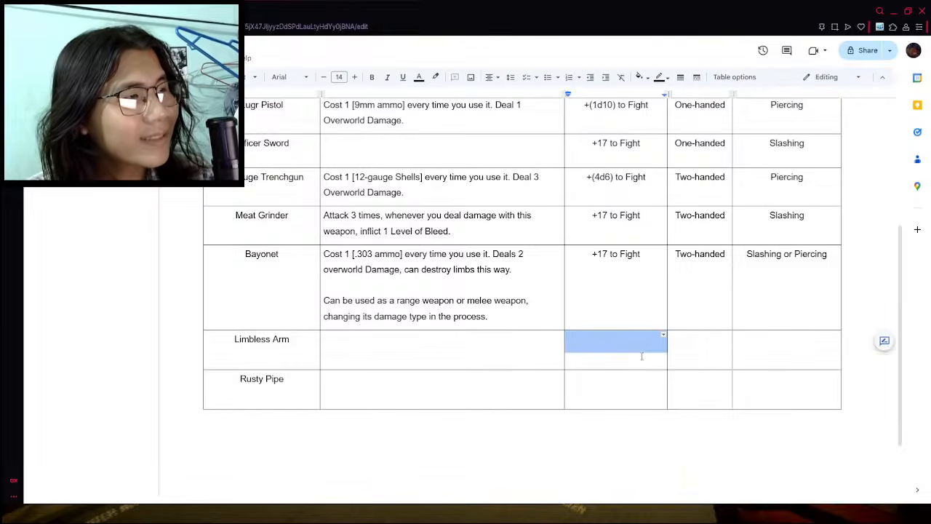
{"action": "left_click", "coordinate": [615, 338]}
{"action": "scroll", "coordinate": [577, 356], "scroll_direction": "up", "scroll_amount": 3}
{"action": "left_click", "coordinate": [362, 441]}
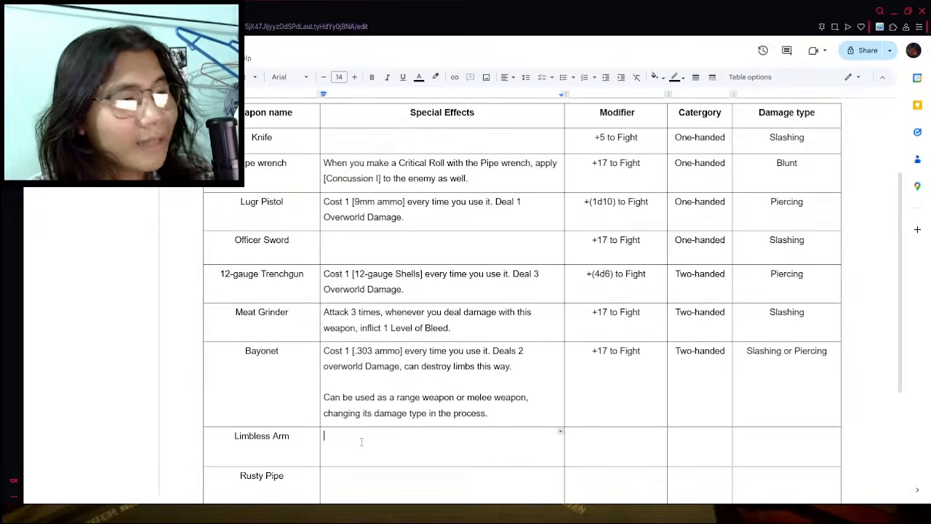
{"action": "scroll", "coordinate": [359, 440], "scroll_direction": "down", "scroll_amount": 1}
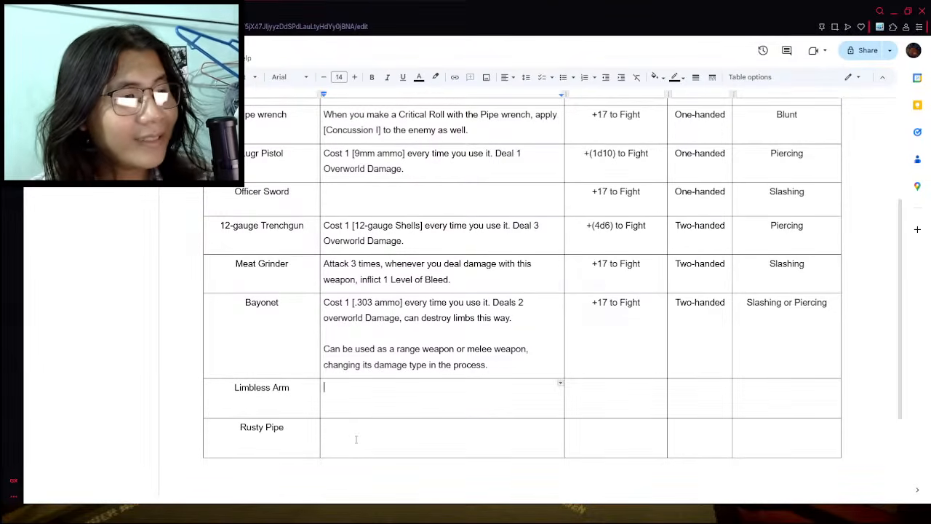
- Delete the name "Limbless Arm" from the weapon table and move the Rusty Pipe row directly below the Bayonet
{"action": "triple_click", "coordinate": [297, 408]}
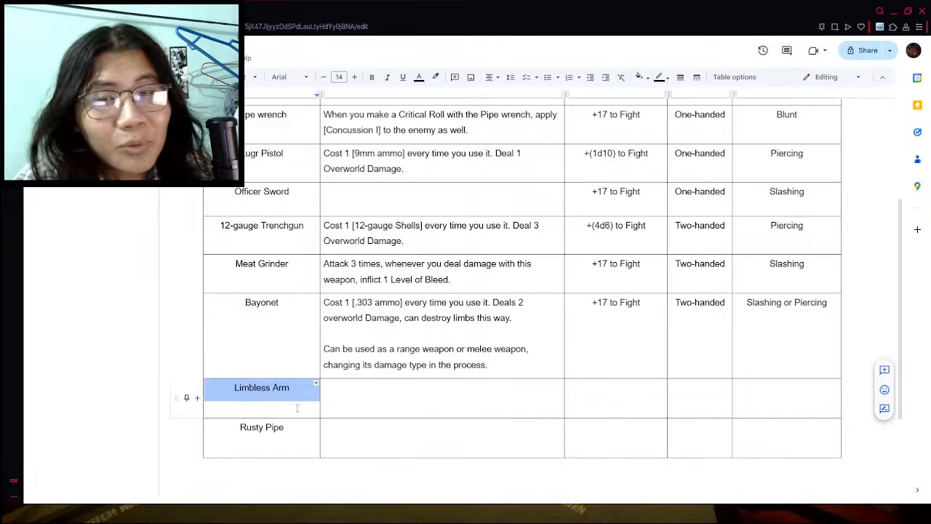
{"action": "key", "text": "BackSpace"}
{"action": "right_click", "coordinate": [399, 407]}
{"action": "key", "text": "Escape"}
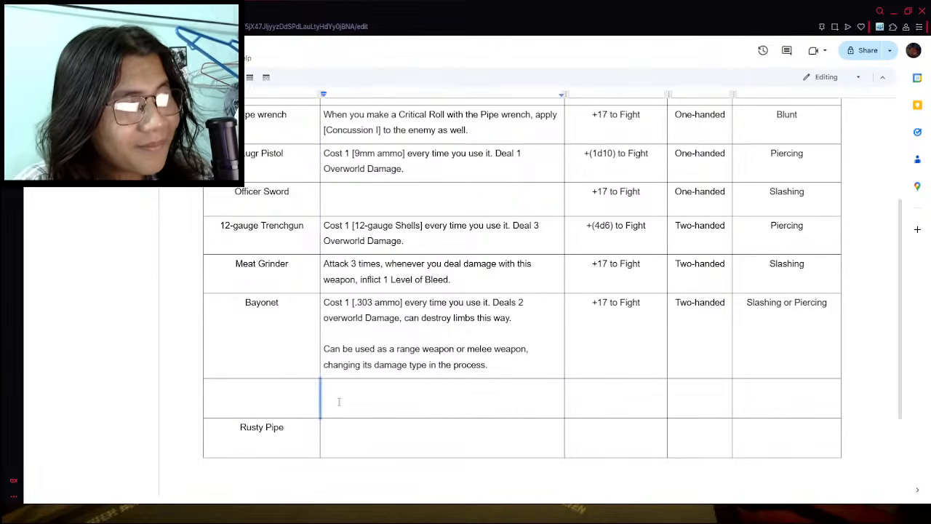
{"action": "left_click", "coordinate": [265, 426]}
{"action": "left_click_drag", "start_coordinate": [185, 439], "coordinate": [187, 397]}
{"action": "left_click", "coordinate": [387, 401]}
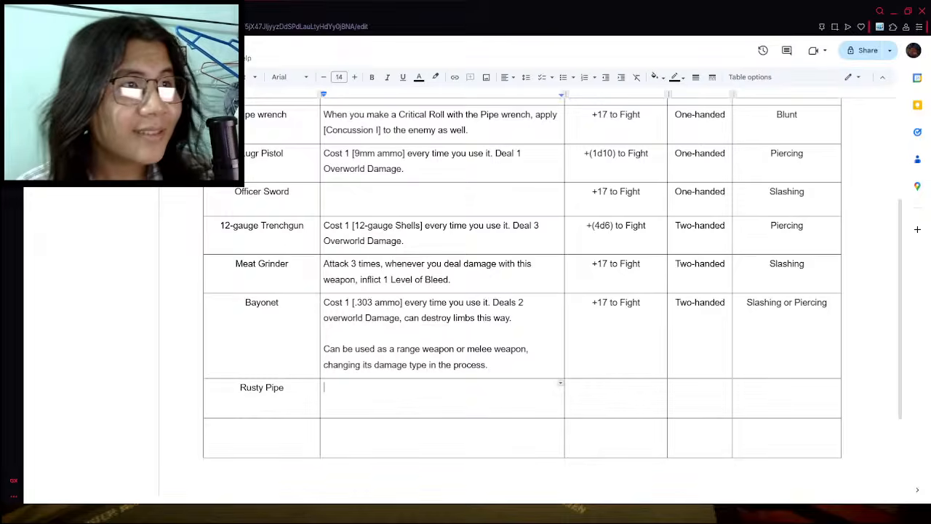
- Switch to the wiki's weapons list and find the Rusty pipe entry to examine its stats
{"action": "left_click", "coordinate": [146, 10]}
{"action": "scroll", "coordinate": [261, 240], "scroll_direction": "up", "scroll_amount": 10}
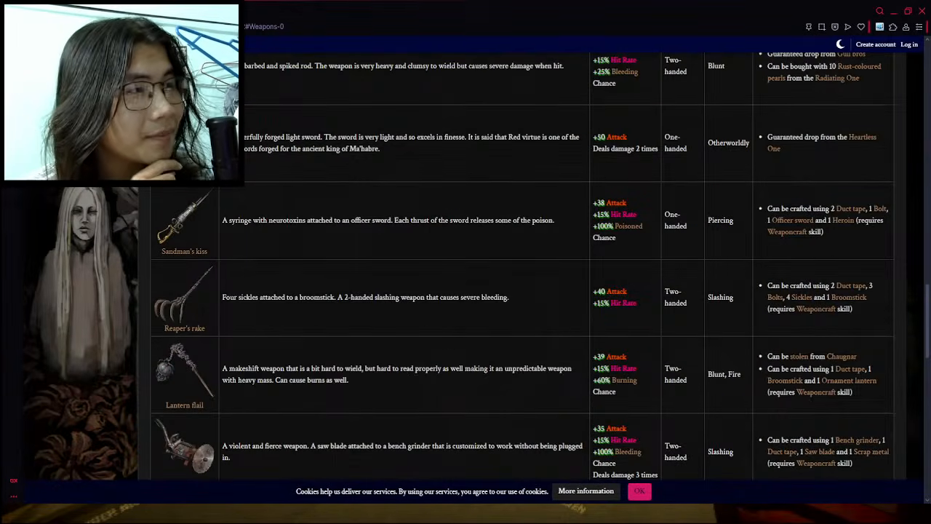
{"action": "key", "text": "ctrl+Tab"}
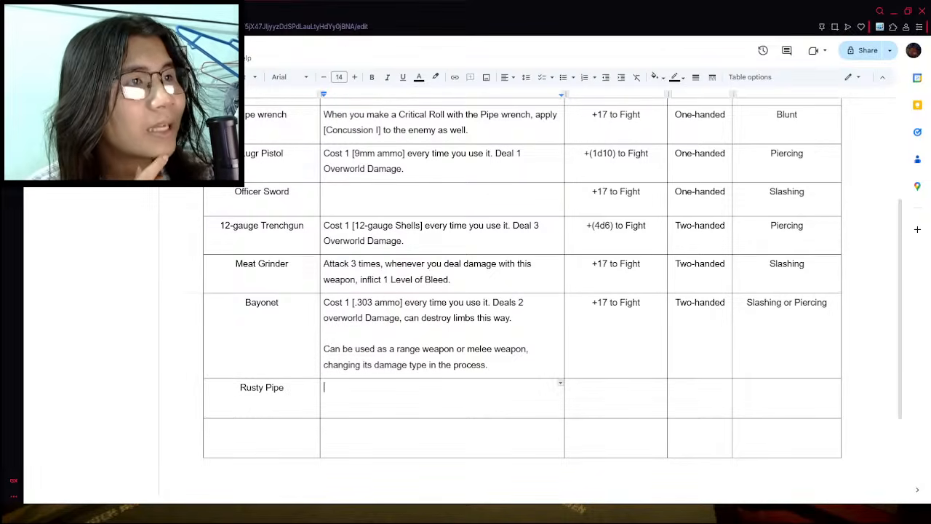
{"action": "key", "text": "ctrl+Tab"}
{"action": "scroll", "coordinate": [509, 416], "scroll_direction": "up", "scroll_amount": 12}
{"action": "scroll", "coordinate": [473, 411], "scroll_direction": "up", "scroll_amount": 3}
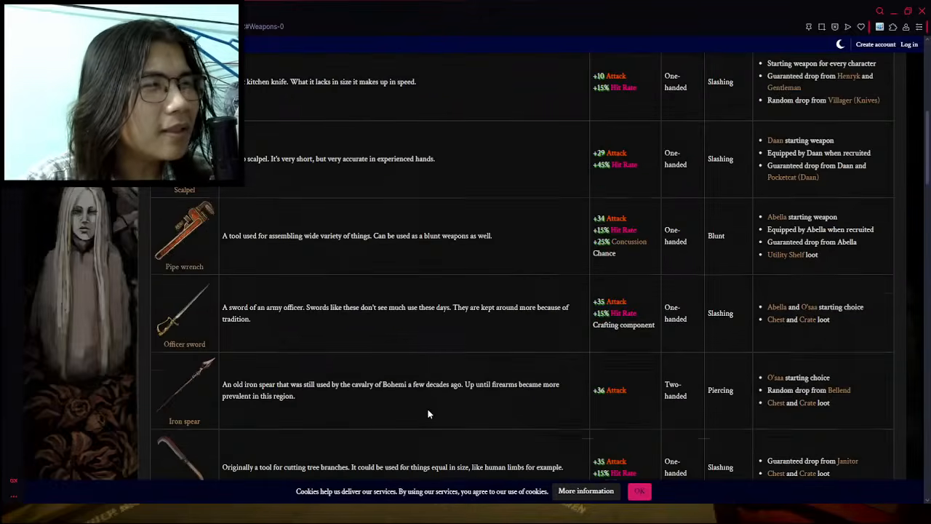
{"action": "scroll", "coordinate": [348, 380], "scroll_direction": "up", "scroll_amount": 4}
{"action": "scroll", "coordinate": [347, 381], "scroll_direction": "down", "scroll_amount": 4}
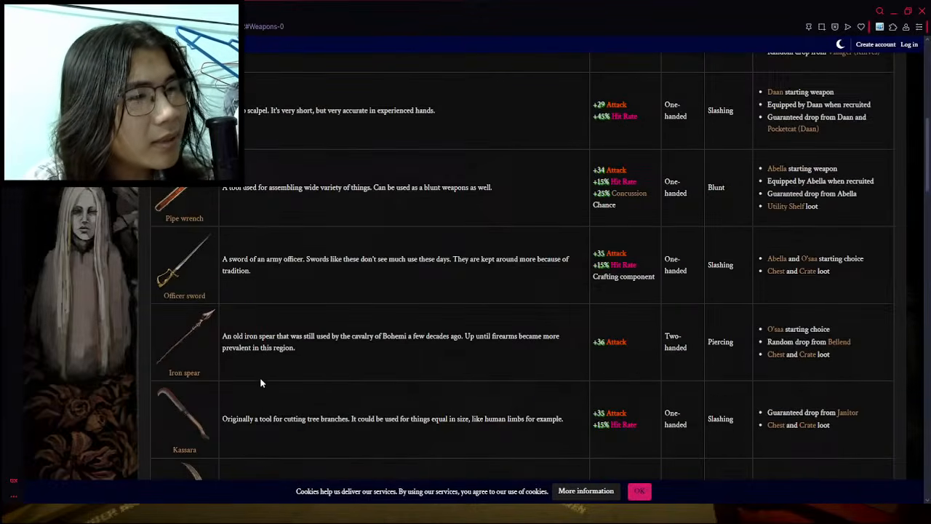
{"action": "scroll", "coordinate": [260, 377], "scroll_direction": "down", "scroll_amount": 3}
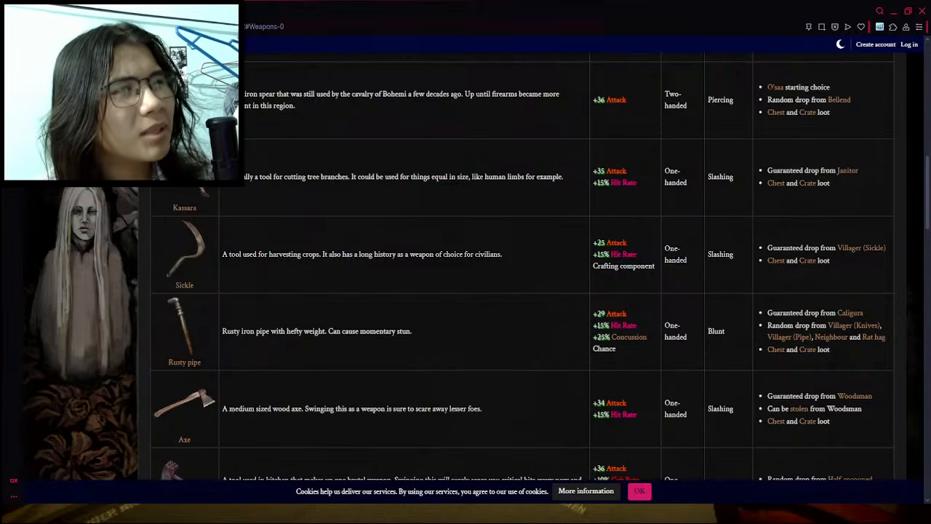
- Return to the items document and set the Rusty Pipe's modifier to "+15 to Fight"
{"action": "key", "text": "ctrl+Tab"}
{"action": "left_click", "coordinate": [620, 318]}
{"action": "left_click", "coordinate": [625, 397]}
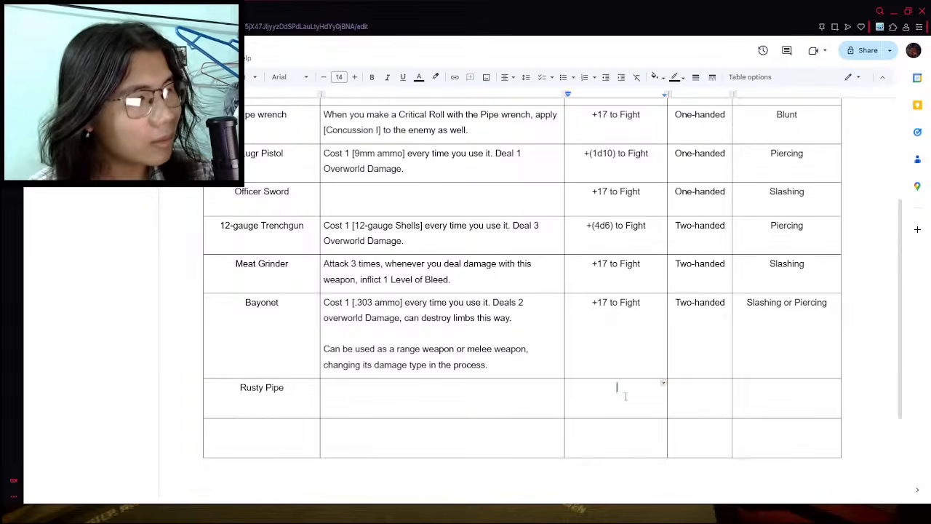
{"action": "type", "text": "+"}
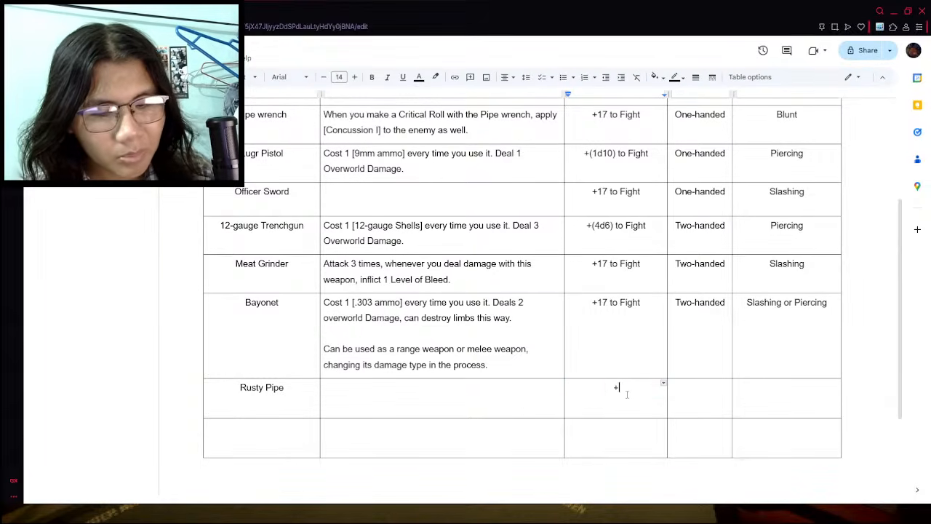
{"action": "type", "text": "15 to Fight"}
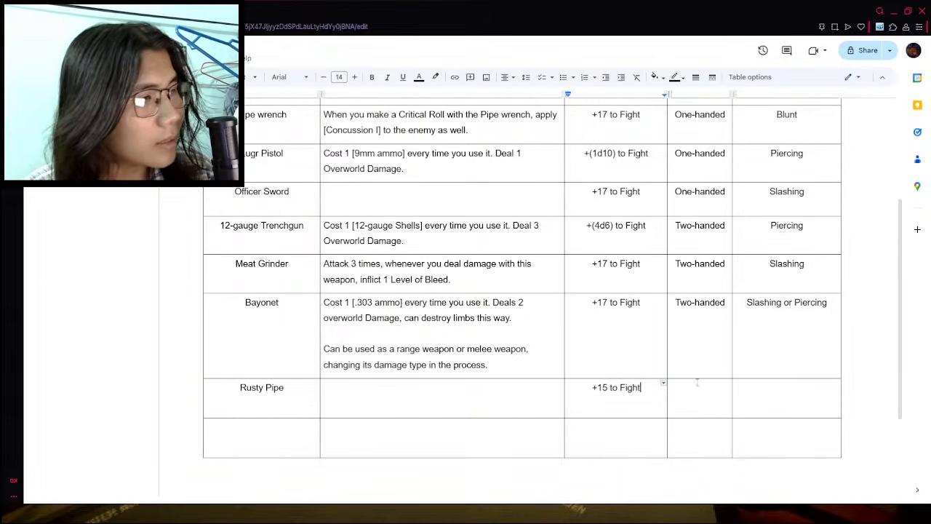
- Check the Rusty pipe's handedness in the wiki and set its category in the weapon table to "One-handed"
{"action": "key", "text": "ctrl+Tab"}
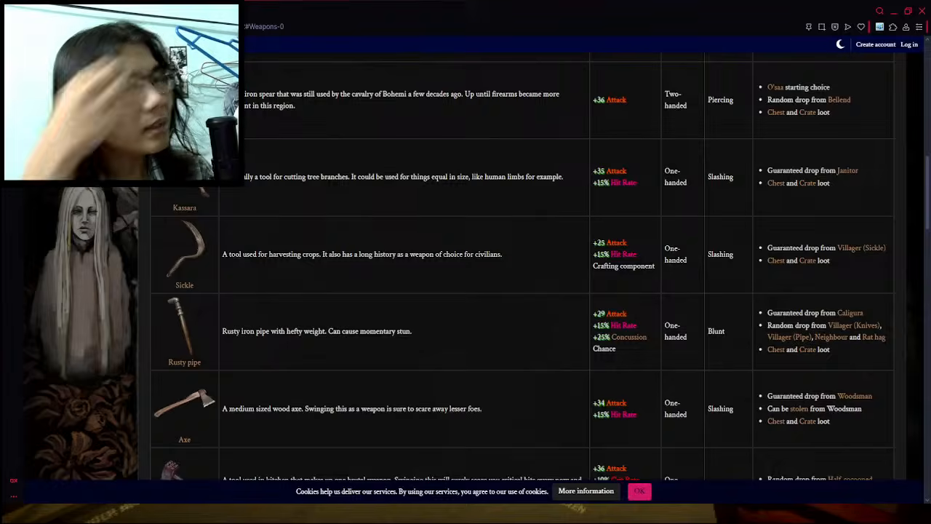
{"action": "key", "text": "ctrl+shift+Tab"}
{"action": "type", "text": "One"}
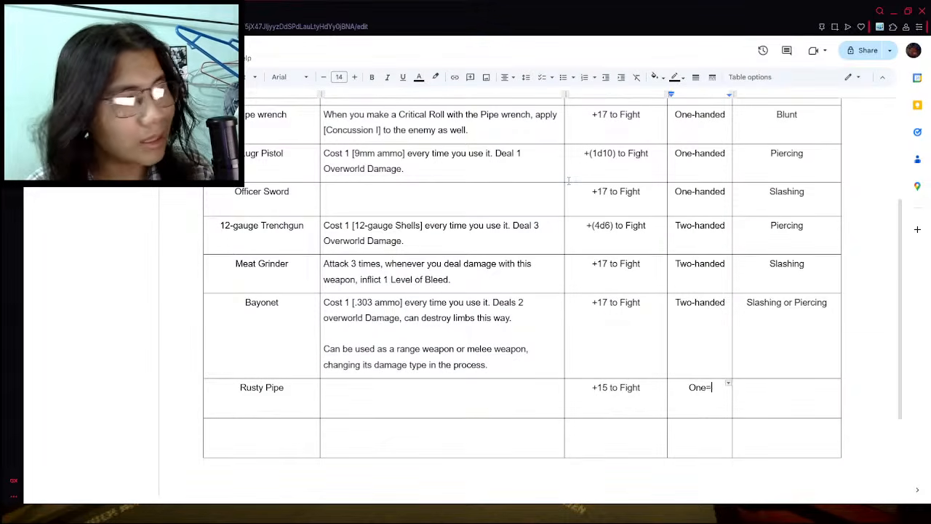
{"action": "type", "text": "-handed"}
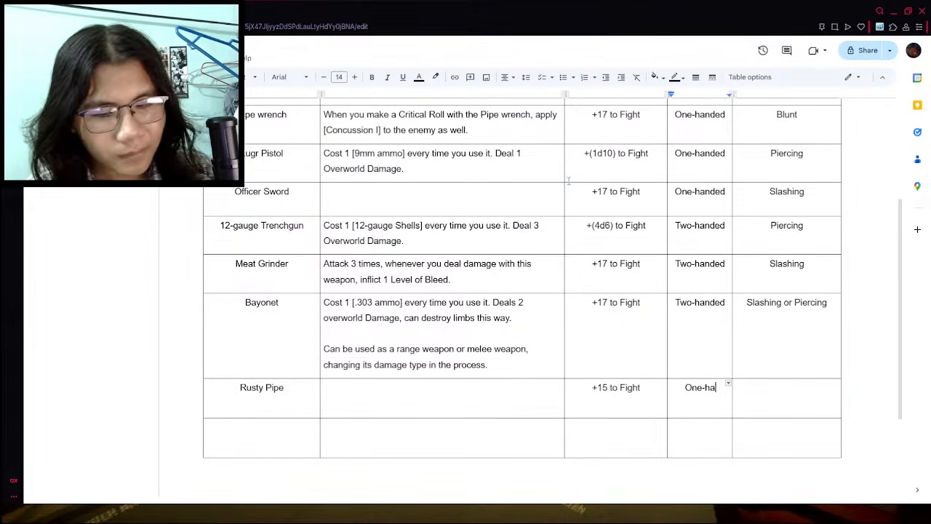
- Set the Rusty Pipe's damage type in the weapon table to "Blunt"
{"action": "left_click", "coordinate": [768, 409]}
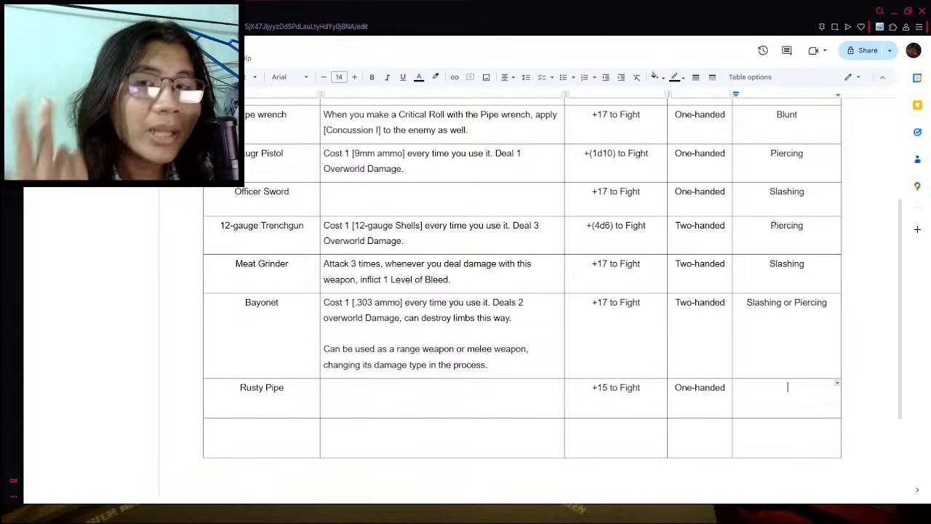
{"action": "double_click", "coordinate": [795, 119]}
{"action": "left_click", "coordinate": [762, 388]}
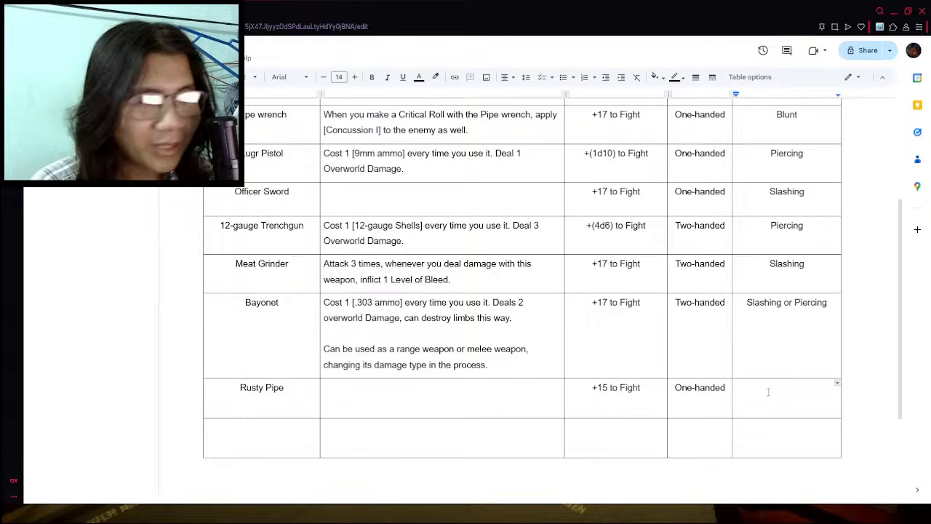
{"action": "type", "text": "Blunt"}
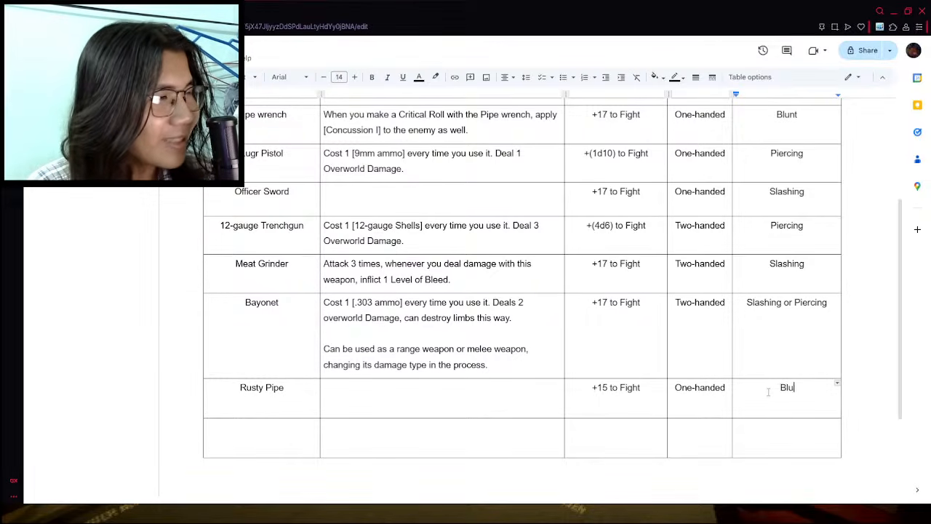
- Check the Rusty pipe's effect in the wiki and copy the Pipe wrench's description into the Rusty Pipe's description cell
{"action": "left_click", "coordinate": [448, 401]}
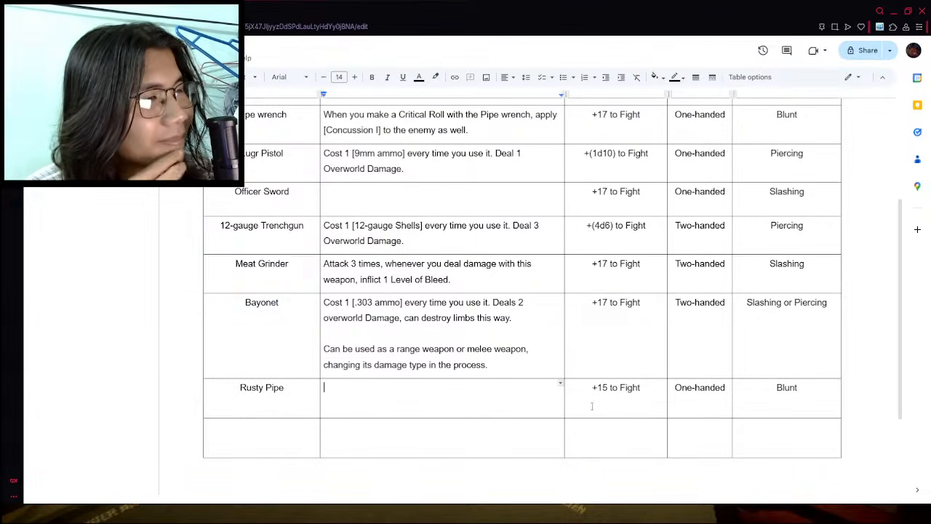
{"action": "left_click", "coordinate": [146, 10]}
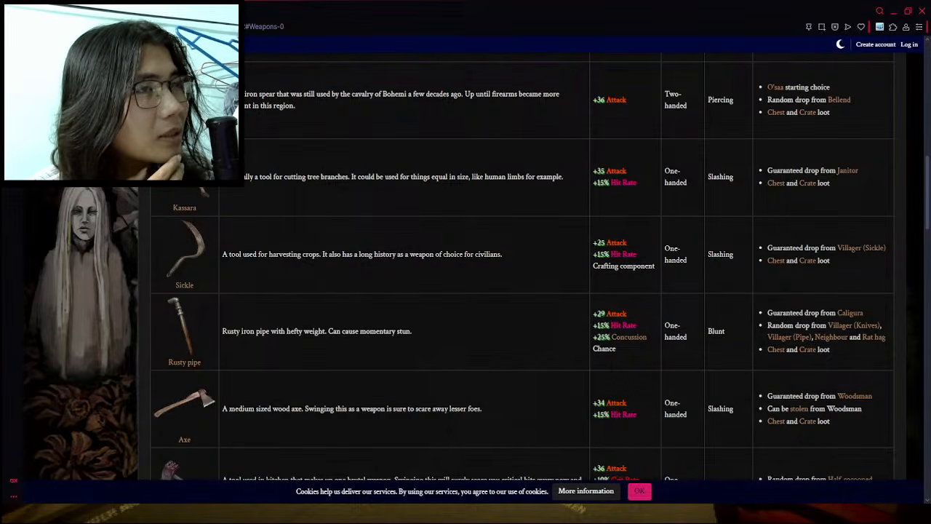
{"action": "left_click", "coordinate": [109, 10]}
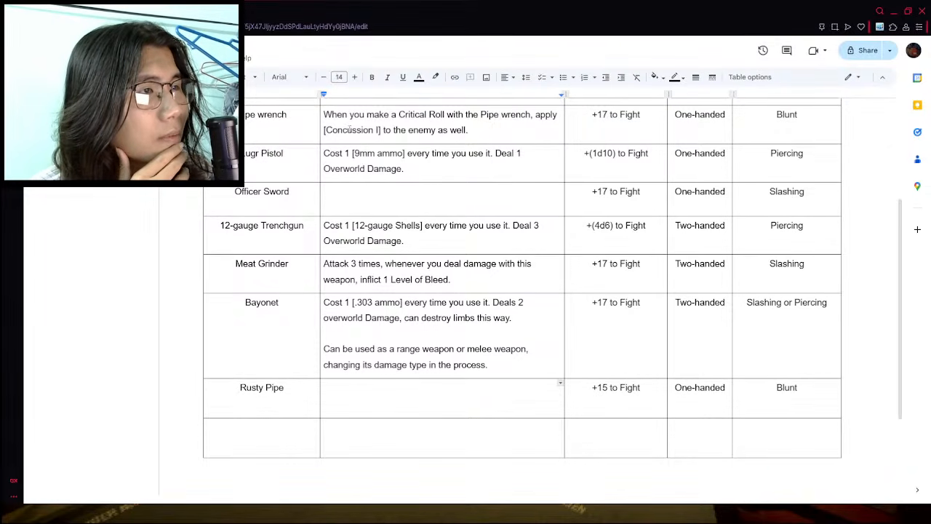
{"action": "triple_click", "coordinate": [418, 130]}
{"action": "left_click", "coordinate": [419, 130]}
{"action": "left_click", "coordinate": [483, 129]}
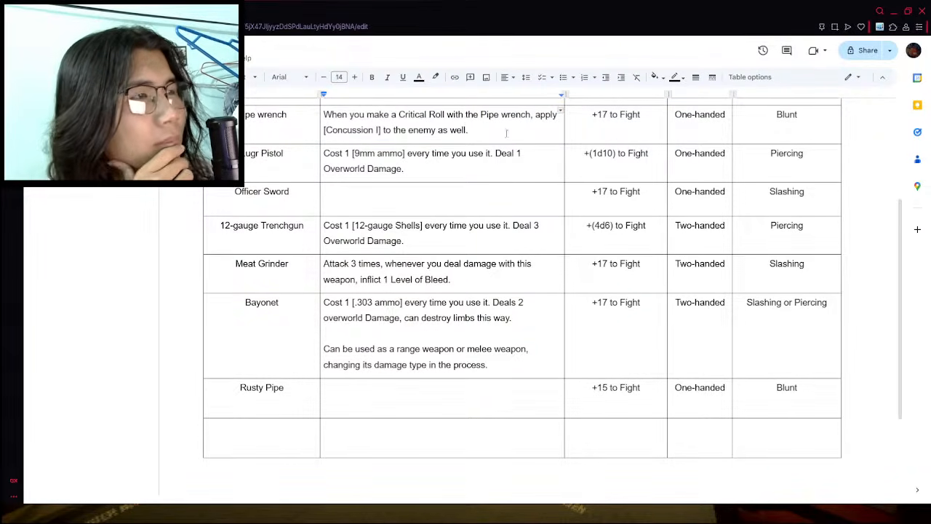
{"action": "triple_click", "coordinate": [350, 129]}
{"action": "key", "text": "ctrl+c"}
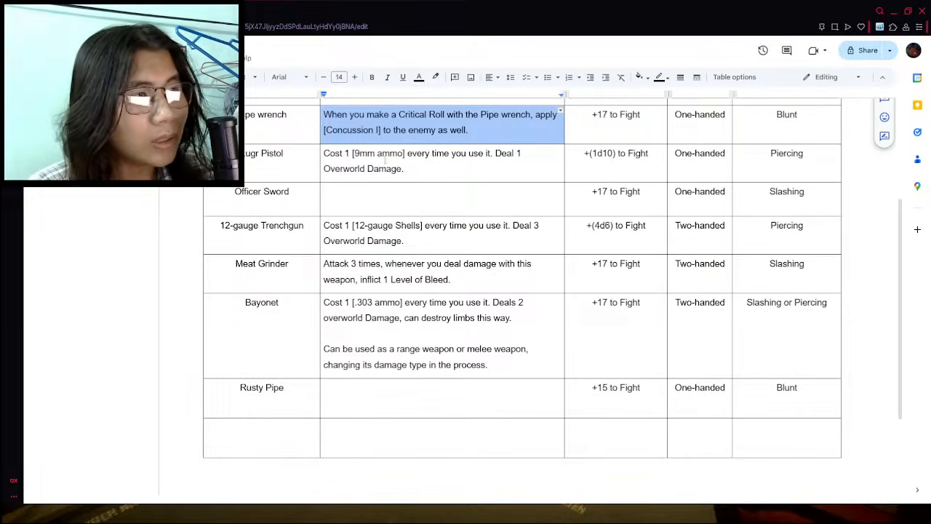
{"action": "left_click", "coordinate": [347, 408]}
{"action": "key", "text": "ctrl+v"}
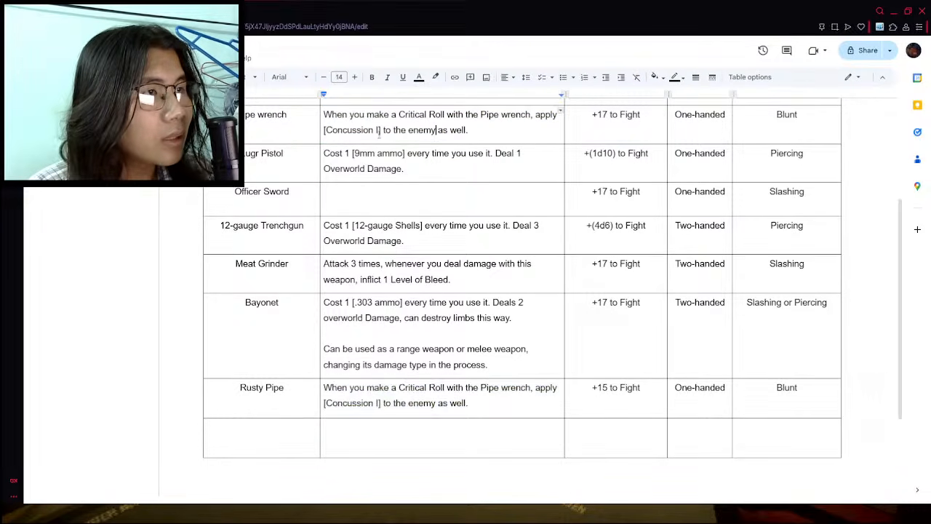
- Change the Pipe wrench's effect to "[Concussion II]" and replace the weapon name in the Rusty Pipe's description with "Rusty Pipe"
{"action": "left_click", "coordinate": [378, 130]}
{"action": "type", "text": "I"}
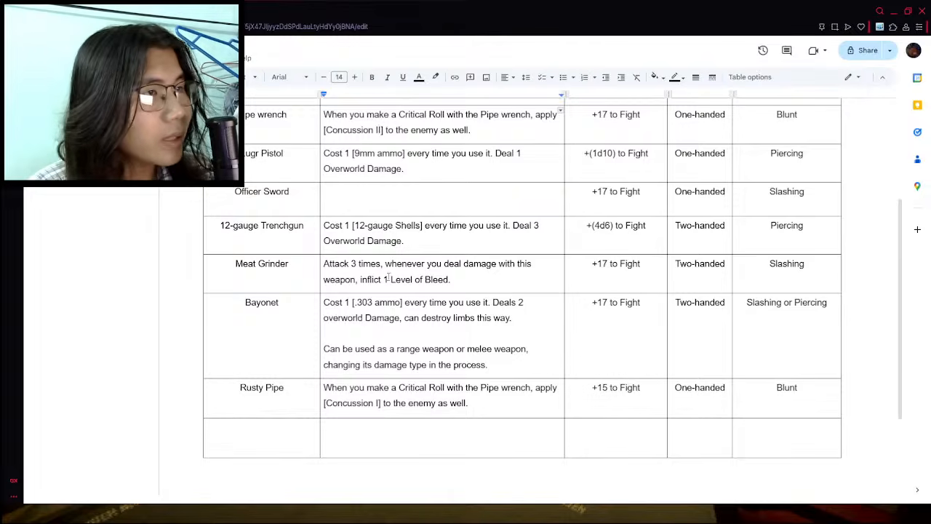
{"action": "left_click_drag", "start_coordinate": [478, 389], "coordinate": [533, 389]}
{"action": "key", "text": "BackSpace"}
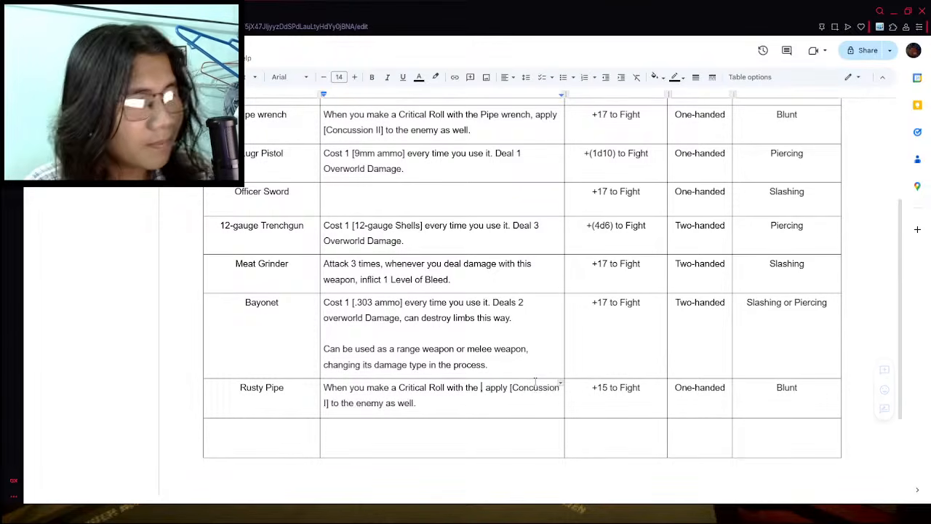
{"action": "type", "text": "Rusty Pipe"}
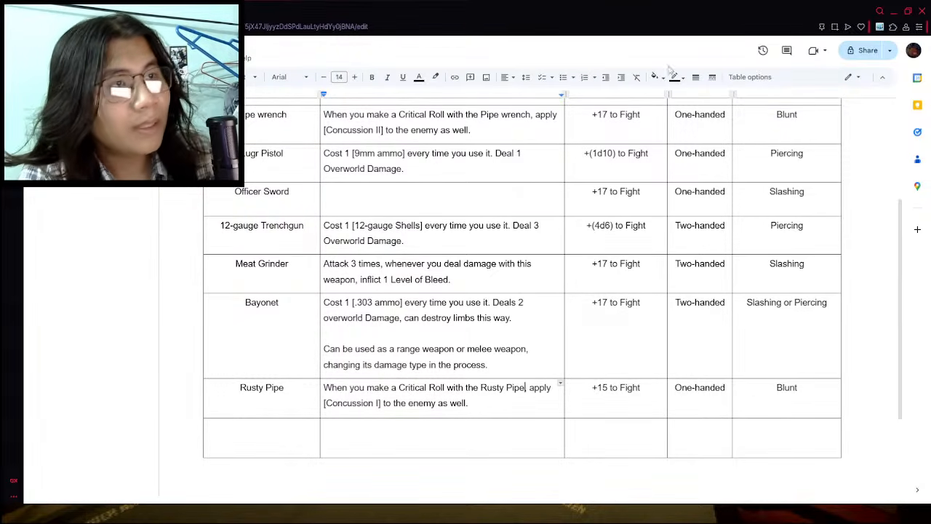
- Switch to the wiki's weapons list and examine the entries below the Rusty pipe for the next weapon to add
{"action": "left_click", "coordinate": [182, 11]}
{"action": "scroll", "coordinate": [314, 394], "scroll_direction": "down", "scroll_amount": 2}
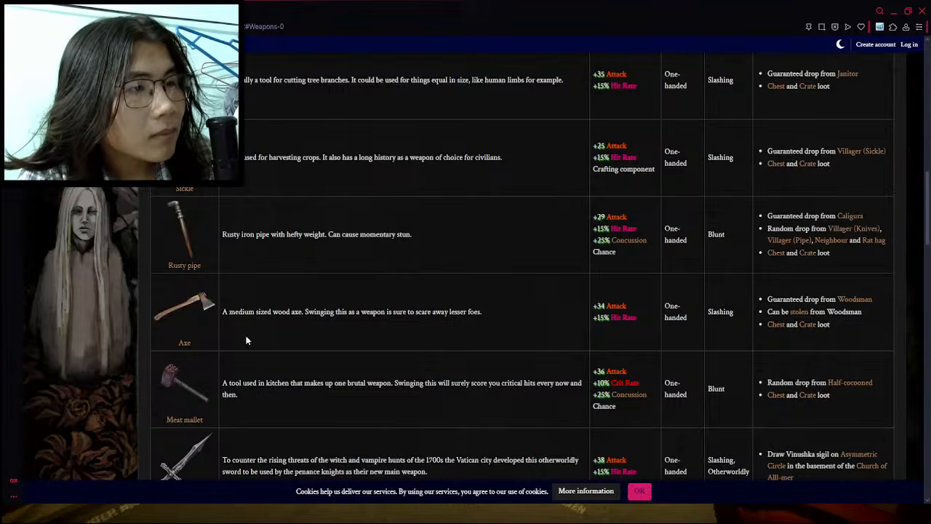
{"action": "scroll", "coordinate": [611, 311], "scroll_direction": "down", "scroll_amount": 2}
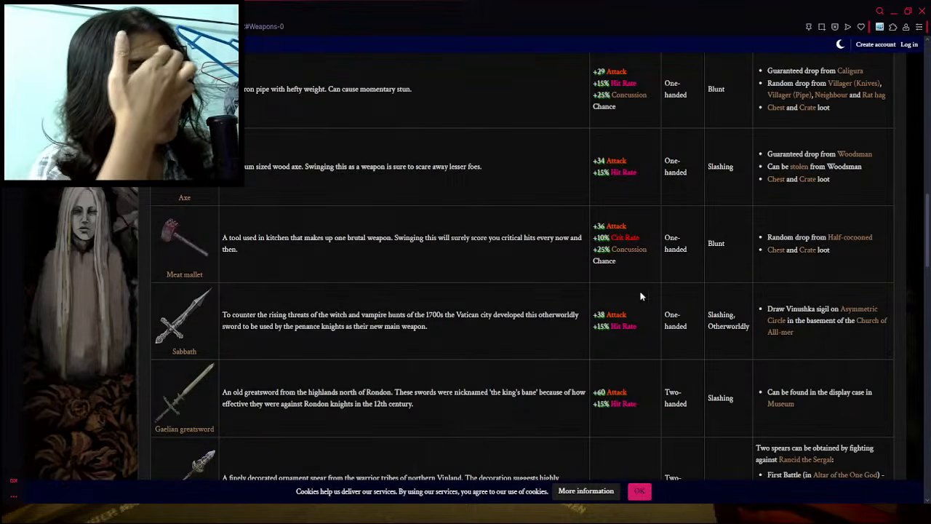
{"action": "scroll", "coordinate": [609, 202], "scroll_direction": "up", "scroll_amount": 1}
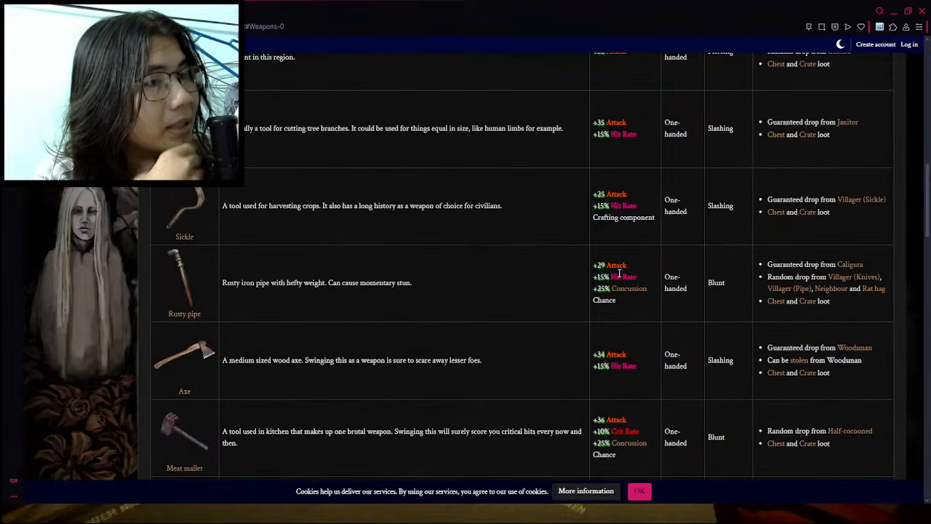
{"action": "scroll", "coordinate": [617, 270], "scroll_direction": "down", "scroll_amount": 2}
{"action": "scroll", "coordinate": [619, 275], "scroll_direction": "down", "scroll_amount": 1}
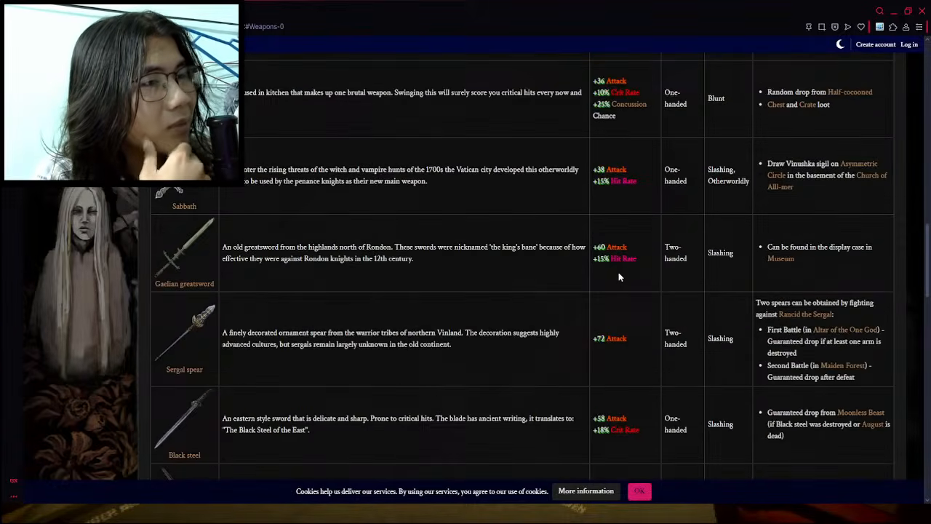
{"action": "scroll", "coordinate": [618, 276], "scroll_direction": "down", "scroll_amount": 1}
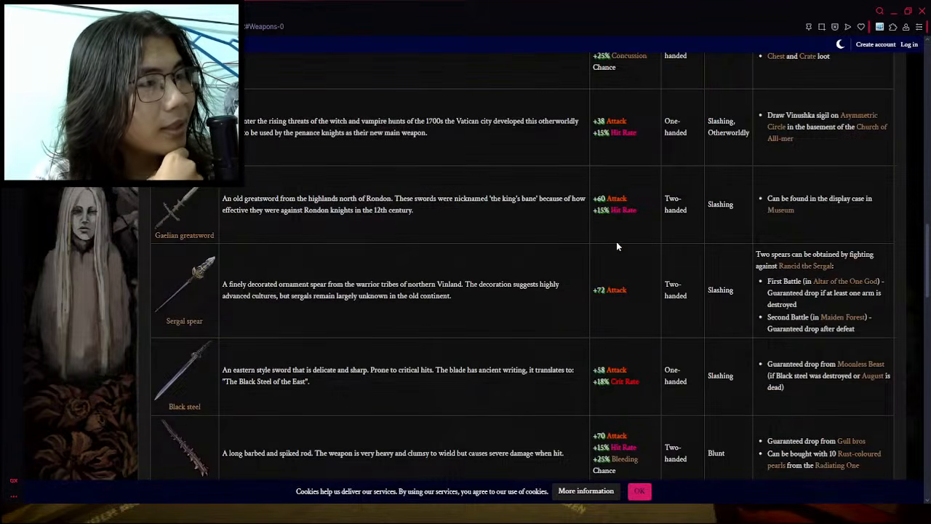
{"action": "left_click_drag", "start_coordinate": [630, 197], "coordinate": [598, 199]}
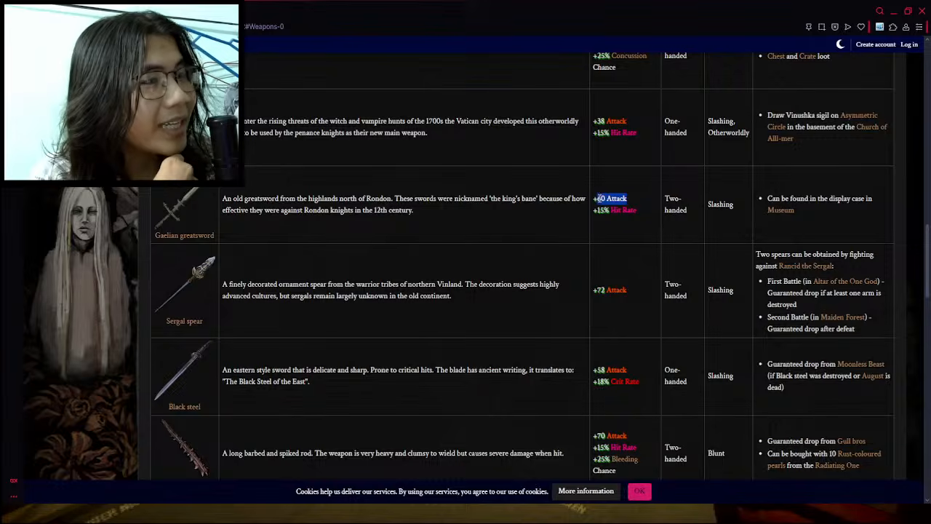
{"action": "left_click", "coordinate": [563, 240]}
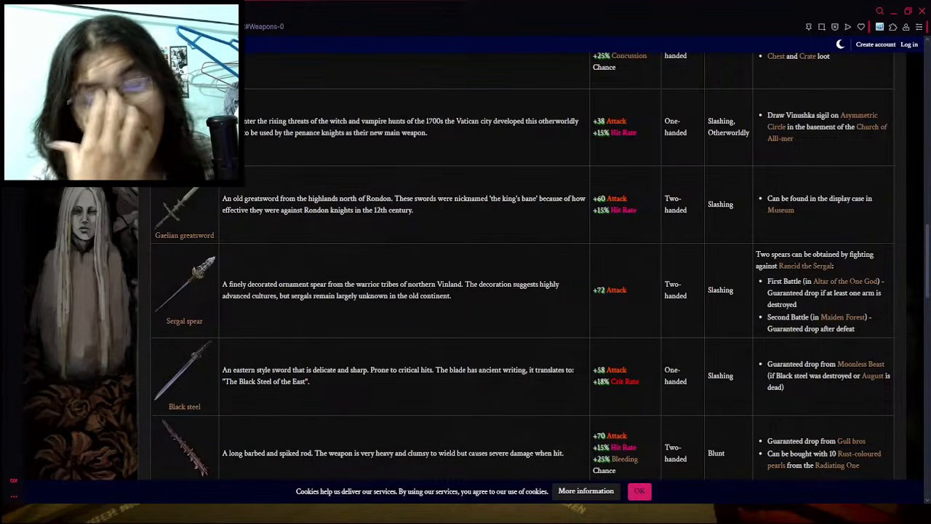
{"action": "scroll", "coordinate": [474, 263], "scroll_direction": "down", "scroll_amount": 2}
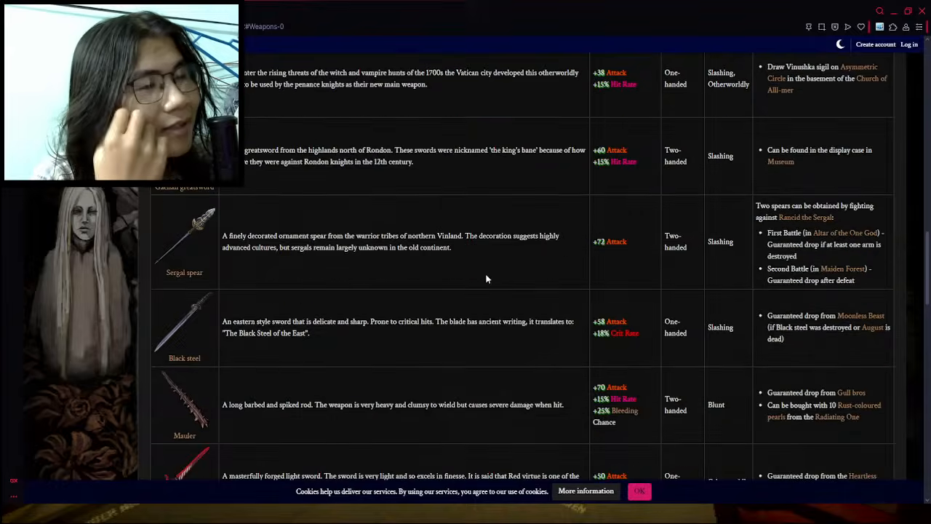
{"action": "scroll", "coordinate": [370, 309], "scroll_direction": "down", "scroll_amount": 4}
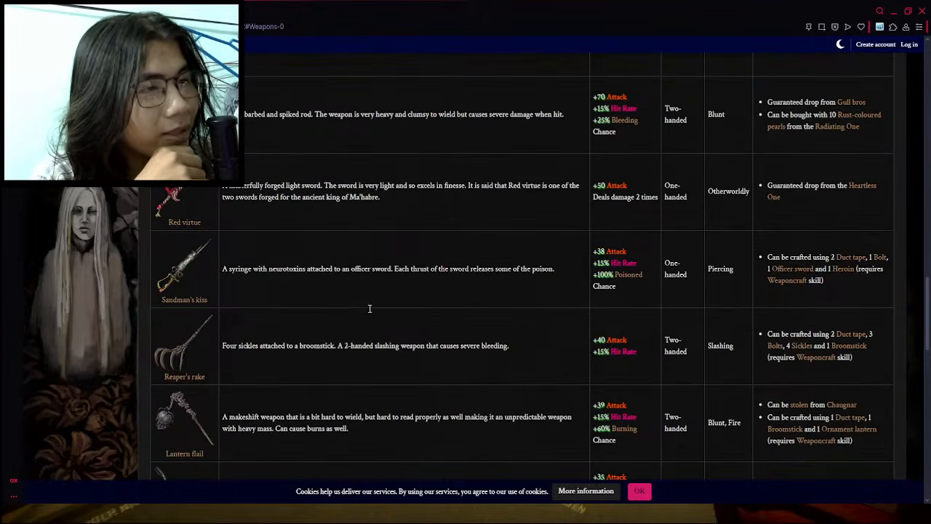
- Return to the items document and name the empty weapon row below the Rusty Pipe "Sandman's Kiss"
{"action": "key", "text": "ctrl+Tab"}
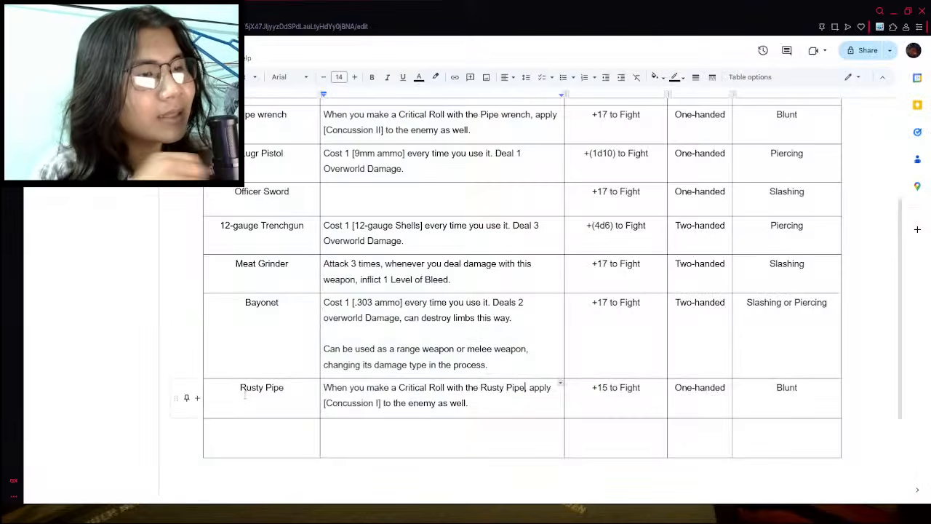
{"action": "left_click", "coordinate": [242, 435]}
{"action": "type", "text": "Sandman's"}
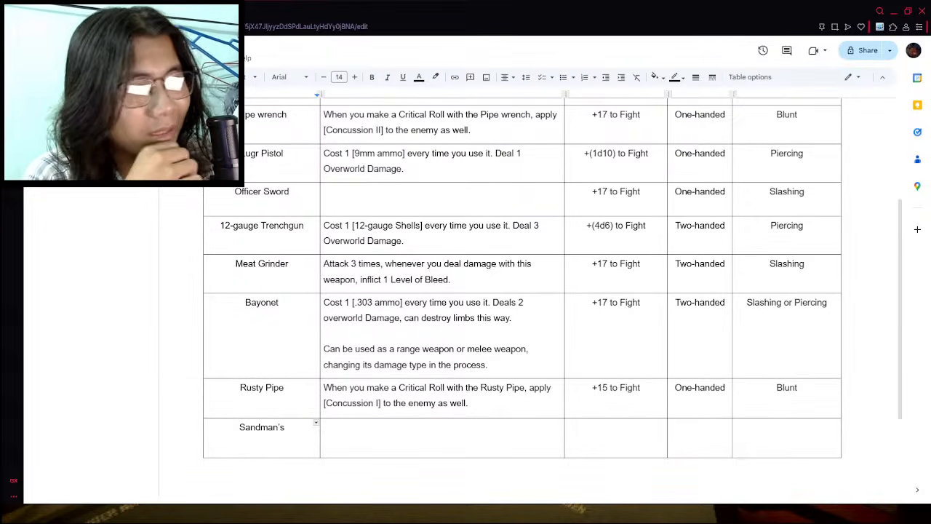
{"action": "key", "text": "Tab"}
{"action": "left_click", "coordinate": [295, 435]}
{"action": "type", "text": "Kiss"}
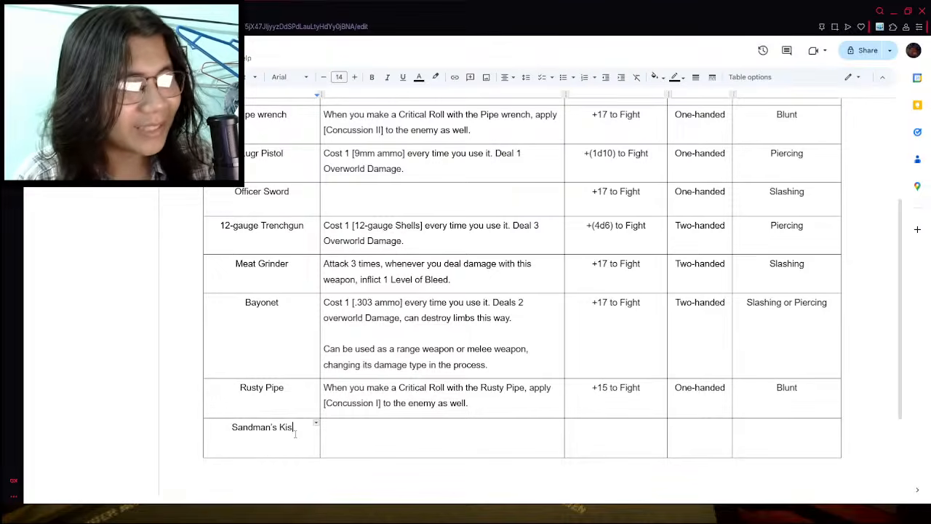
- Compare the attack stats of Sandman's kiss with those of the other weapons in the wiki's list
{"action": "left_click", "coordinate": [617, 429]}
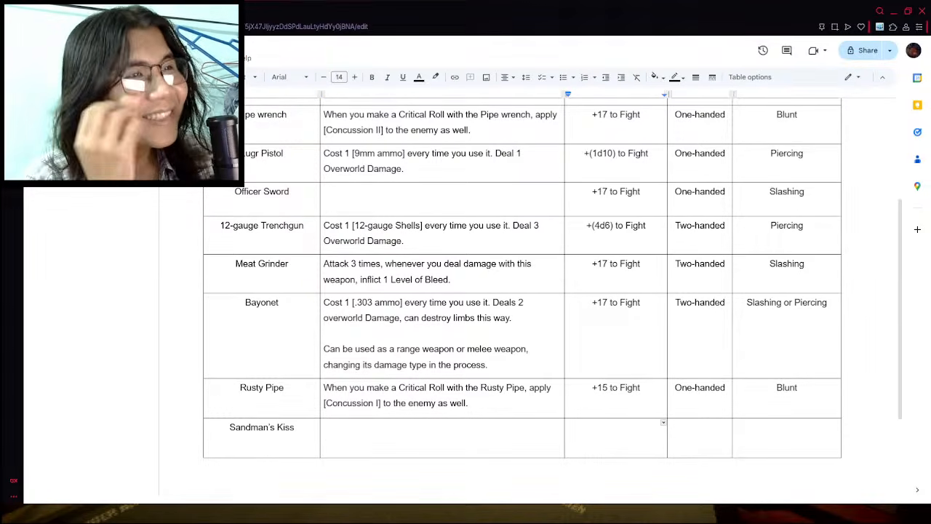
{"action": "key", "text": "ctrl+Tab"}
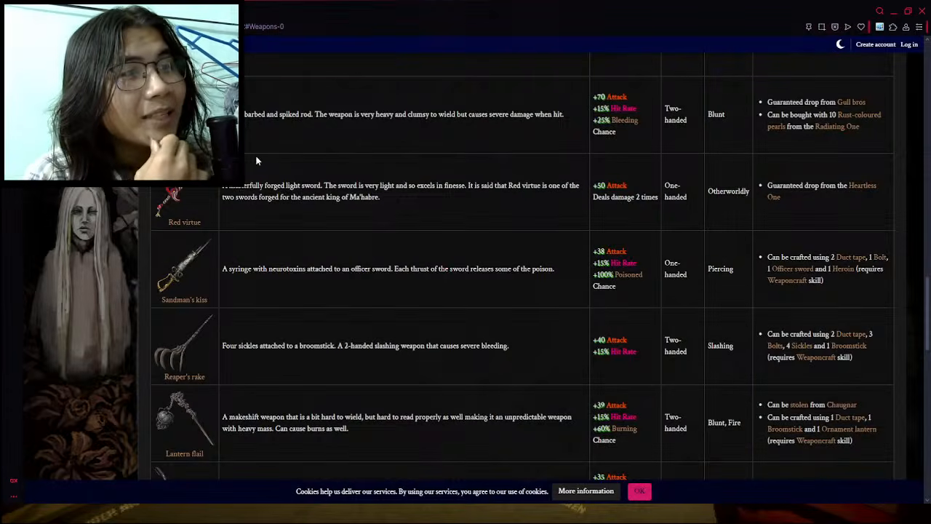
{"action": "scroll", "coordinate": [255, 155], "scroll_direction": "up", "scroll_amount": 8}
{"action": "scroll", "coordinate": [277, 160], "scroll_direction": "up", "scroll_amount": 2}
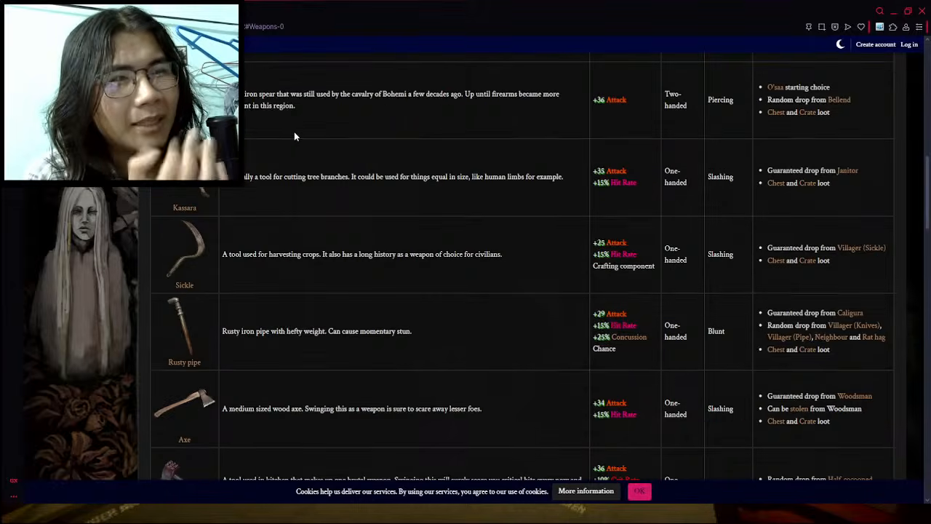
{"action": "scroll", "coordinate": [407, 208], "scroll_direction": "up", "scroll_amount": 5}
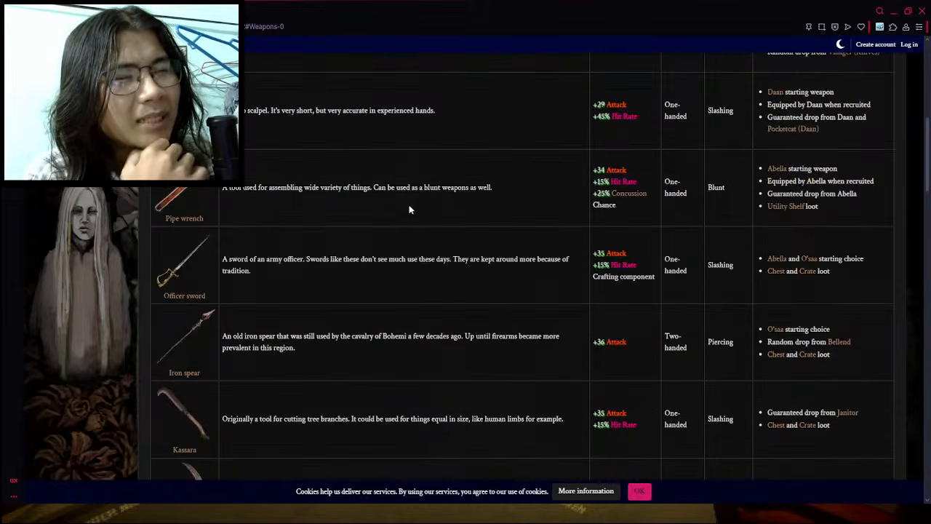
{"action": "scroll", "coordinate": [410, 201], "scroll_direction": "down", "scroll_amount": 3}
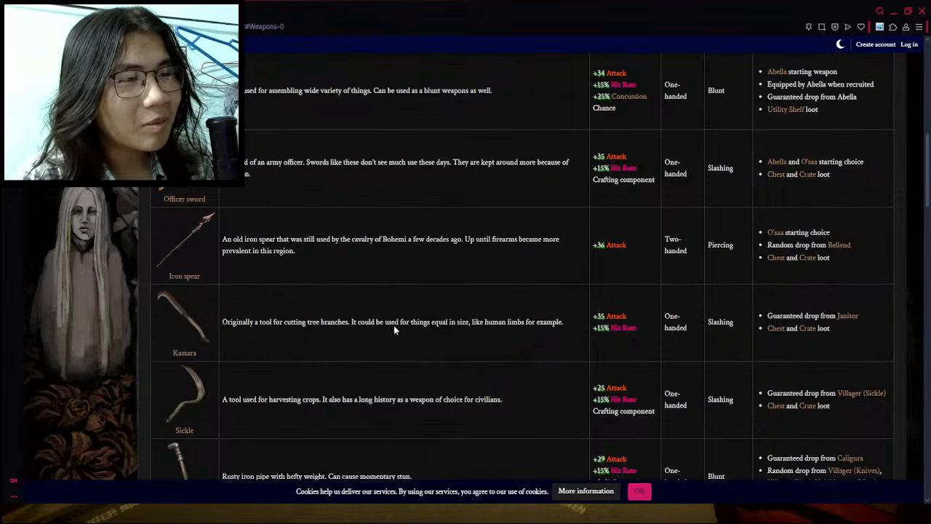
{"action": "scroll", "coordinate": [396, 320], "scroll_direction": "down", "scroll_amount": 10}
{"action": "scroll", "coordinate": [386, 322], "scroll_direction": "down", "scroll_amount": 5}
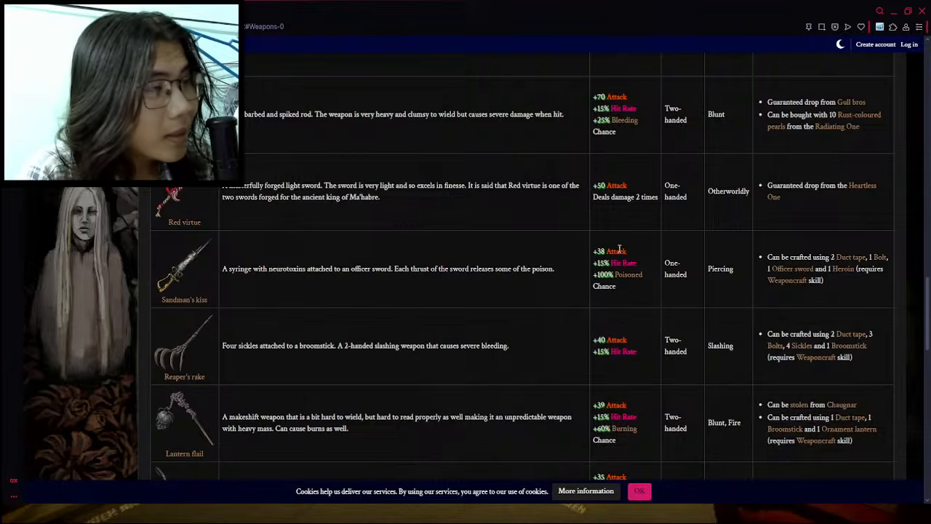
- Return to the items document, set the Sandman's Kiss modifier to "+20 to Fight", and open its handedness cell for editing
{"action": "left_click", "coordinate": [146, 11]}
{"action": "left_click", "coordinate": [632, 424]}
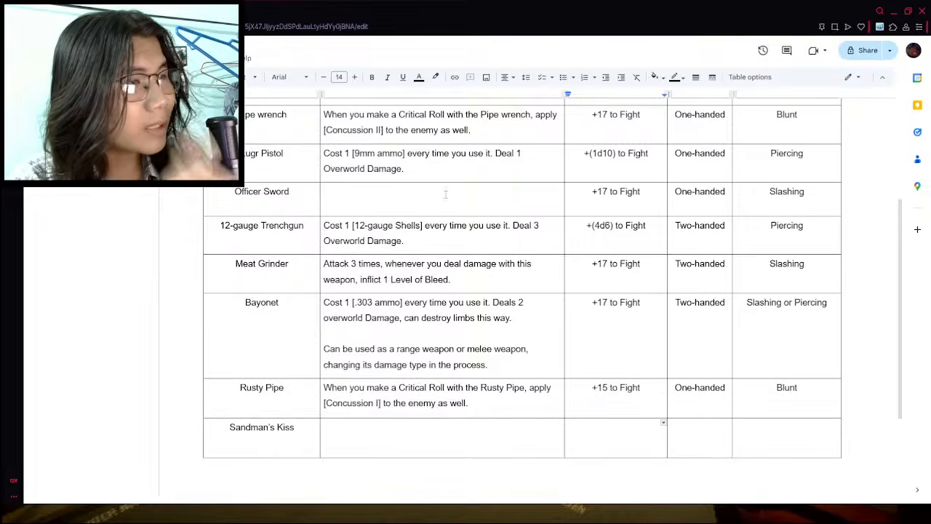
{"action": "key", "text": "ctrl+Tab"}
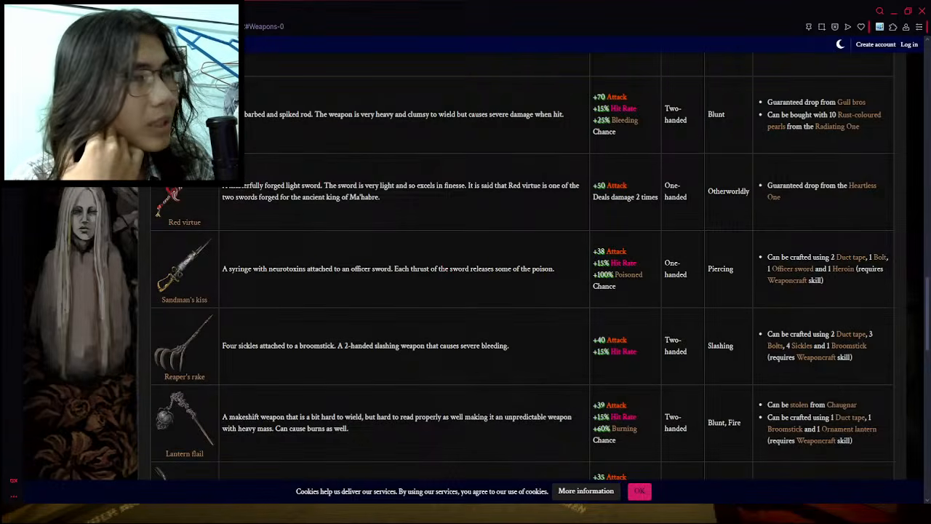
{"action": "key", "text": "ctrl+shift+Tab"}
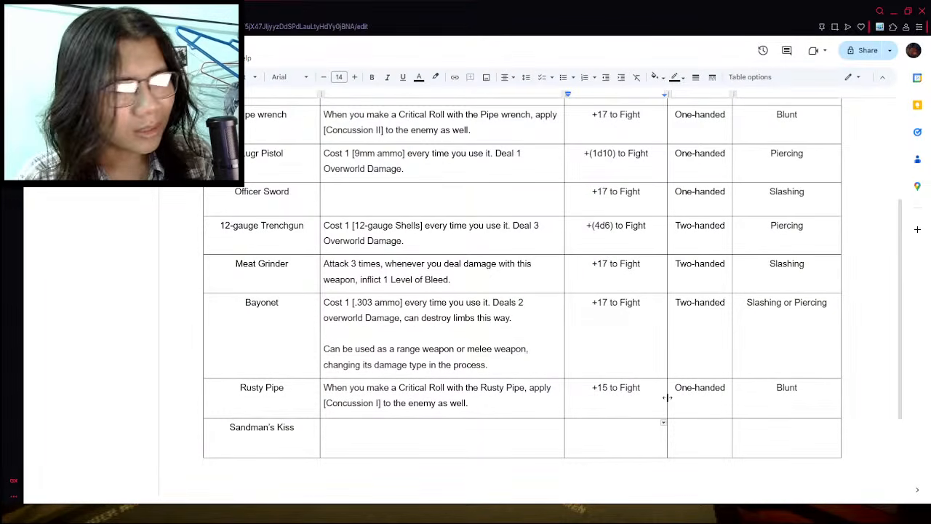
{"action": "type", "text": "+20 to Fight"}
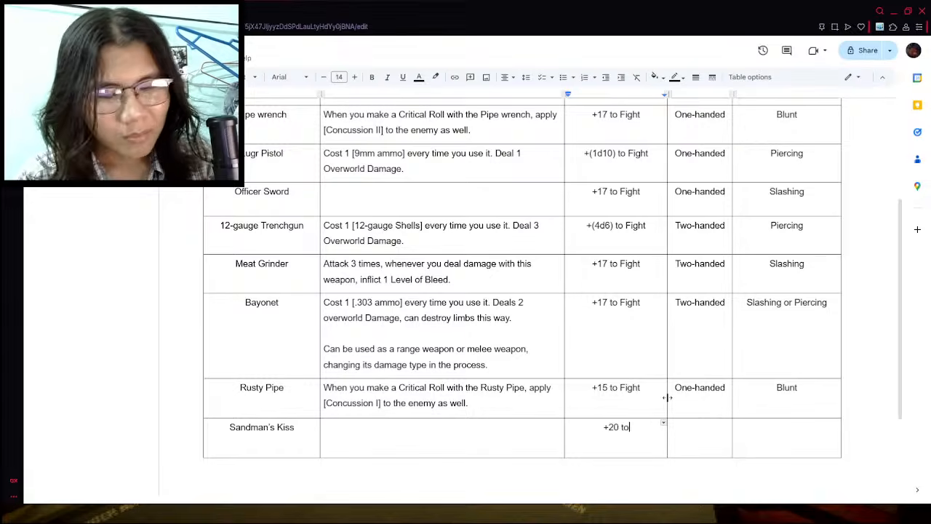
{"action": "left_click", "coordinate": [704, 425]}
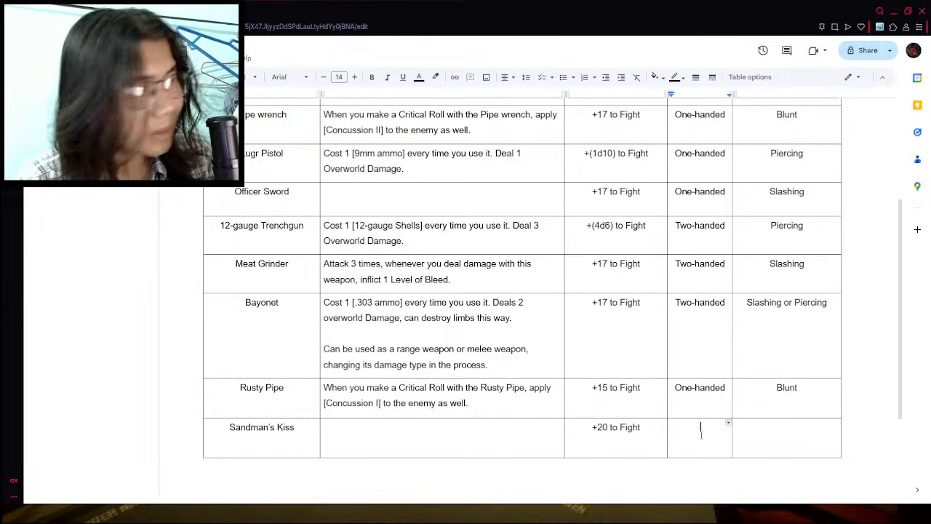
- Set the Sandman's Kiss category to "One-handed" and its damage type to "Piercing", checking the wiki entry for the type
{"action": "type", "text": "One=j"}
{"action": "key", "text": "BackSpace"}
{"action": "key", "text": "BackSpace"}
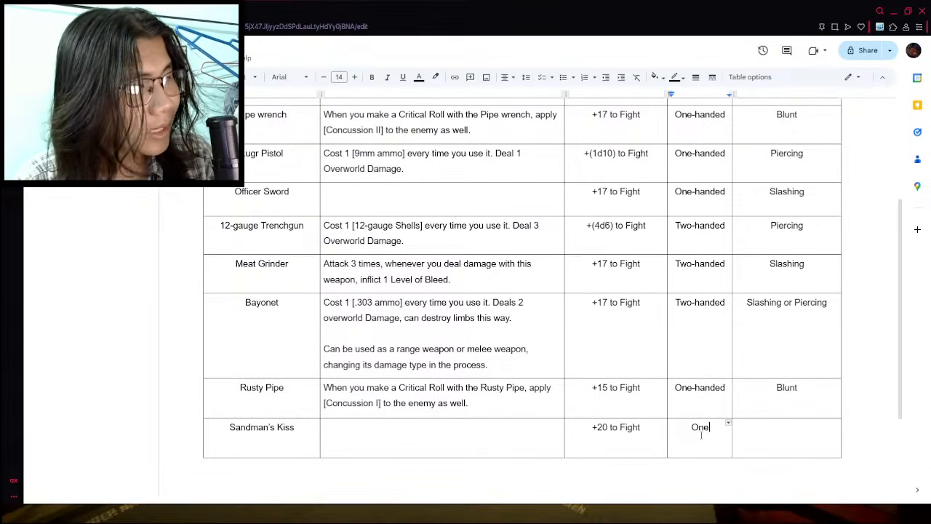
{"action": "type", "text": "-handed"}
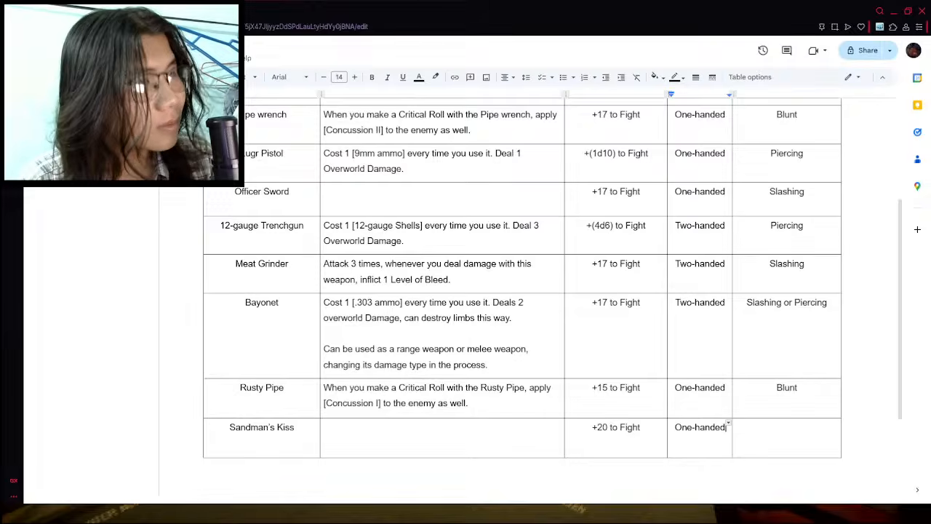
{"action": "left_click", "coordinate": [191, 11]}
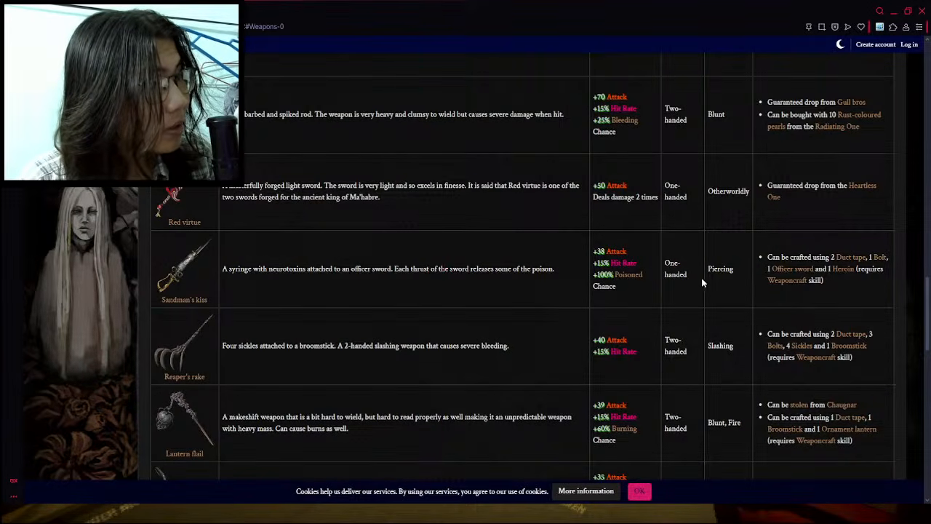
{"action": "left_click", "coordinate": [131, 11]}
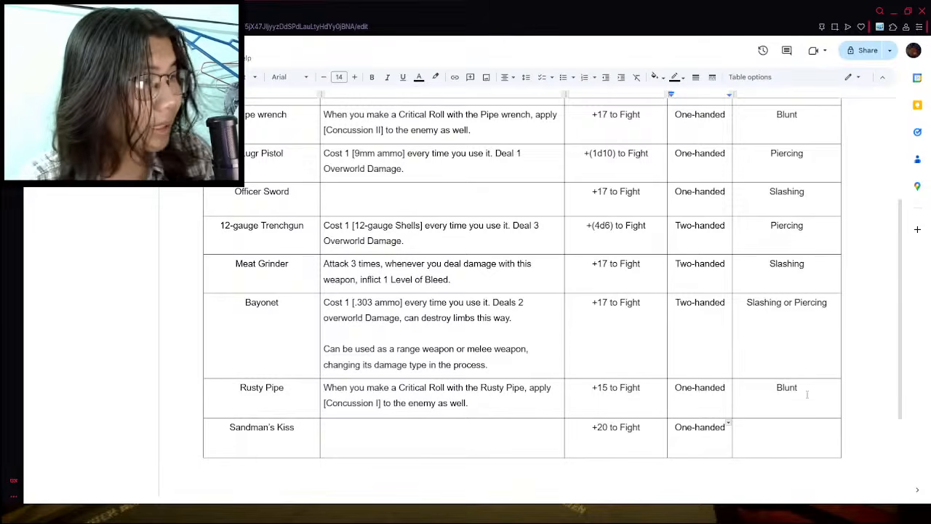
{"action": "left_click", "coordinate": [788, 427]}
{"action": "type", "text": "Piercing"}
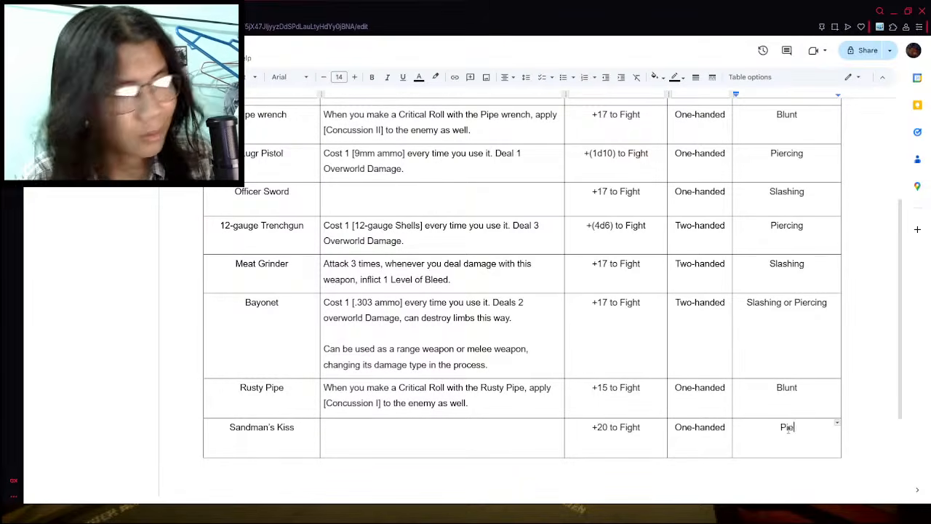
- Enter the Sandman's Kiss special effect "Whenever you deal damage with this weapon, inflict 1 level of Poison."
{"action": "left_click", "coordinate": [459, 441]}
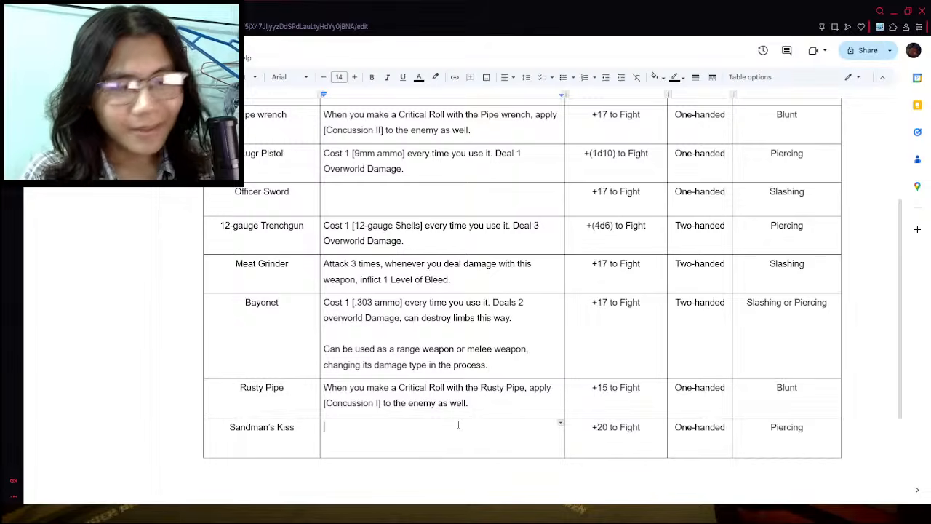
{"action": "type", "text": "Whenever y"}
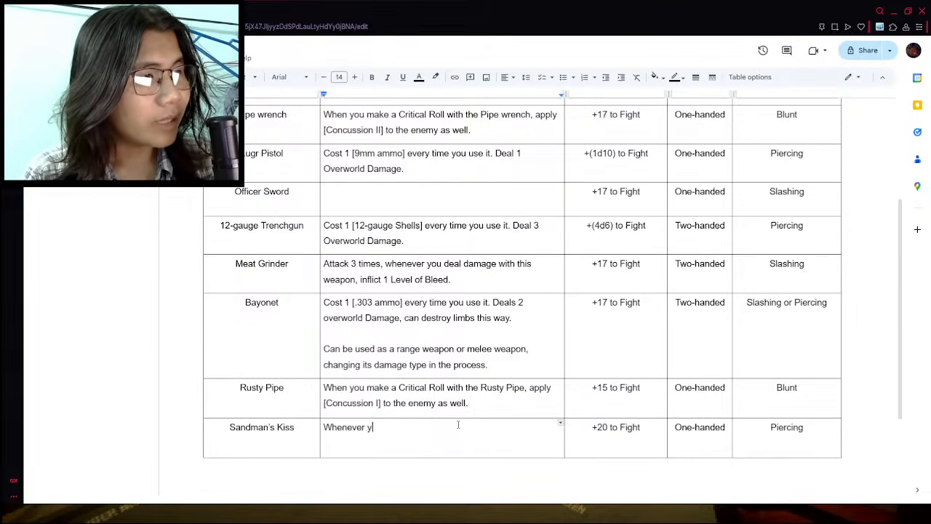
{"action": "type", "text": "ou deal damage wi"}
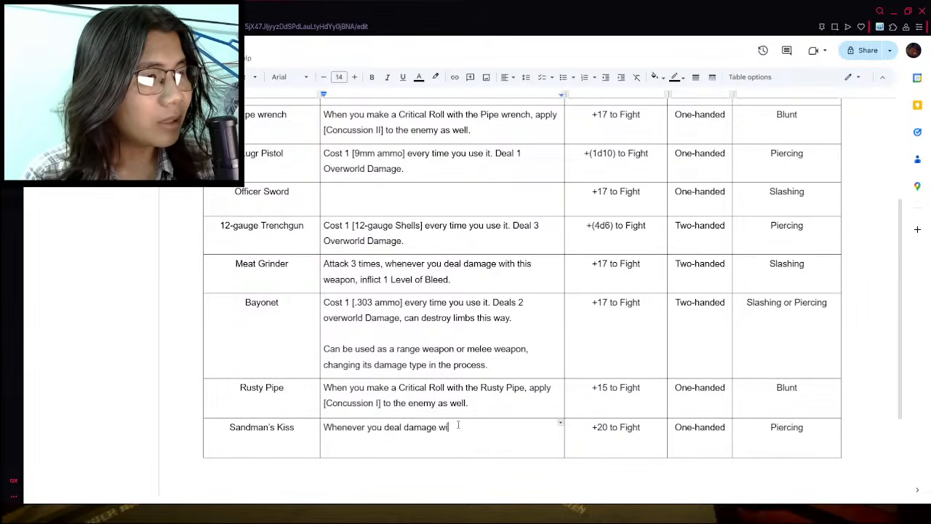
{"action": "type", "text": "th this weap"}
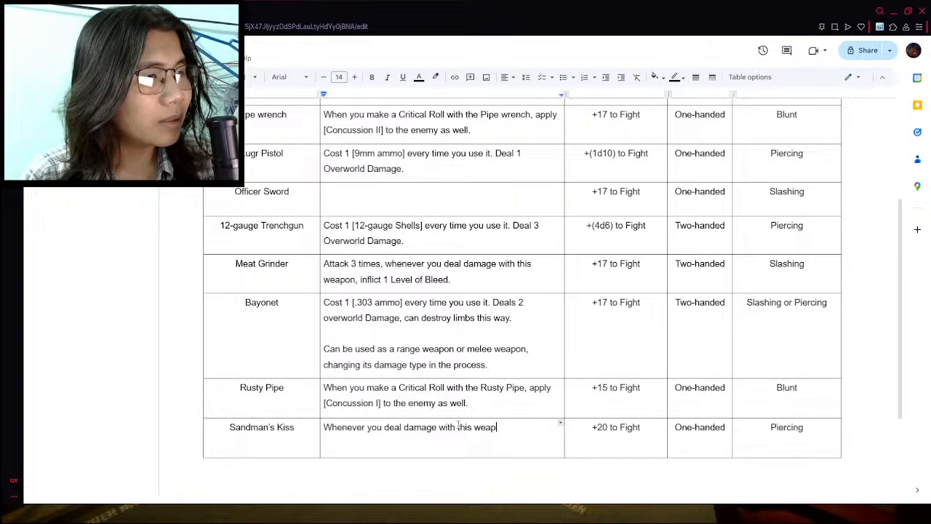
{"action": "type", "text": "on"}
{"action": "key", "text": "BackSpace"}
{"action": "key", "text": "BackSpace"}
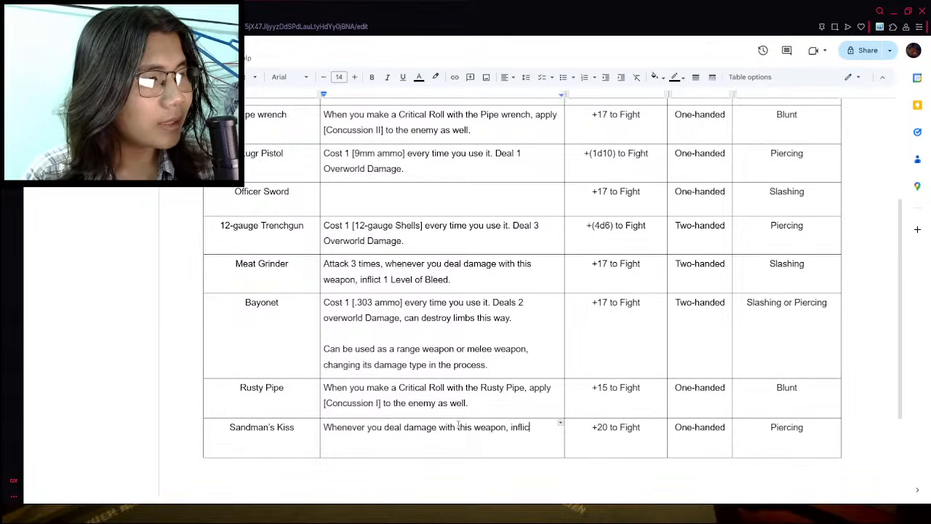
{"action": "type", "text": "on, inflict 1 level o"}
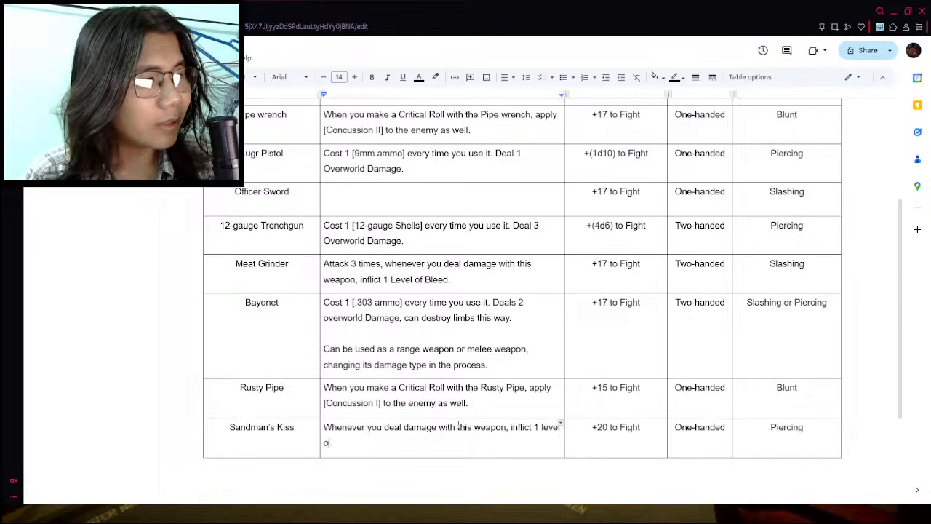
{"action": "type", "text": "f Poison."}
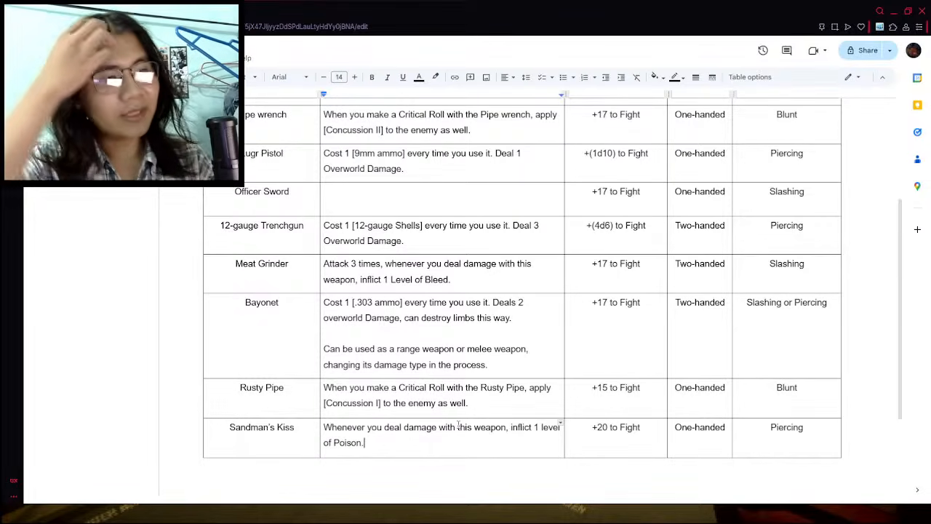
- Shorten the ending of the Sandman's Kiss special effect to "inflict Poison." by removing the level wording
{"action": "left_click_drag", "start_coordinate": [535, 428], "coordinate": [560, 431]}
{"action": "left_click", "coordinate": [535, 429]}
{"action": "key", "text": "BackSpace"}
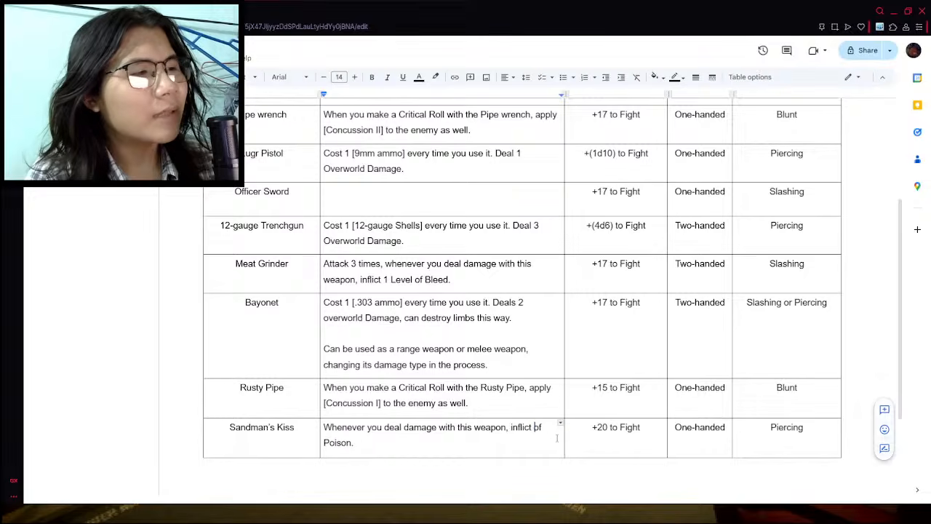
{"action": "key", "text": "BackSpace"}
{"action": "key", "text": "BackSpace"}
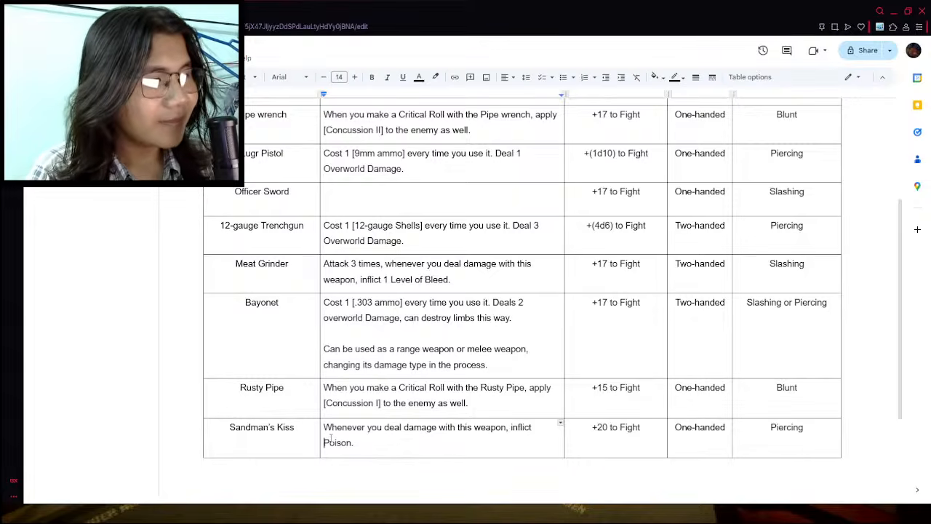
{"action": "key", "text": "BackSpace"}
{"action": "left_click", "coordinate": [420, 431]}
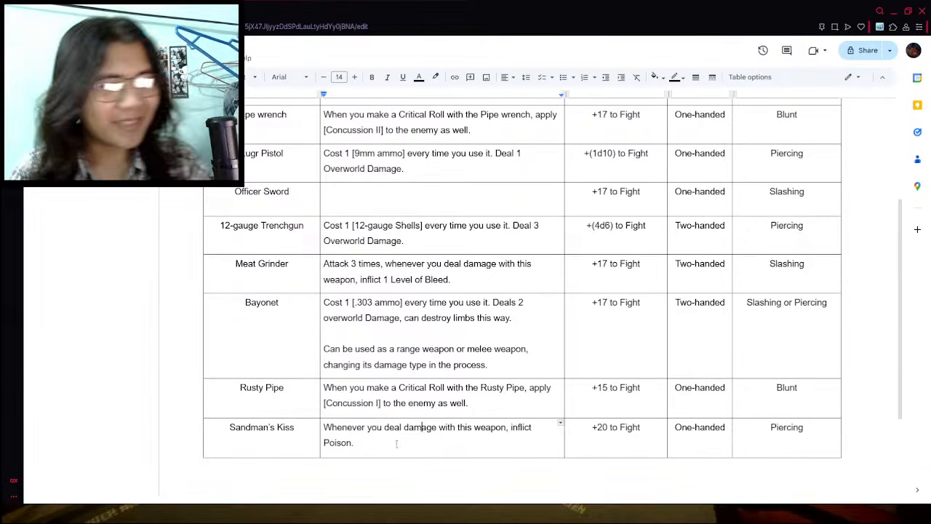
{"action": "left_click", "coordinate": [397, 443]}
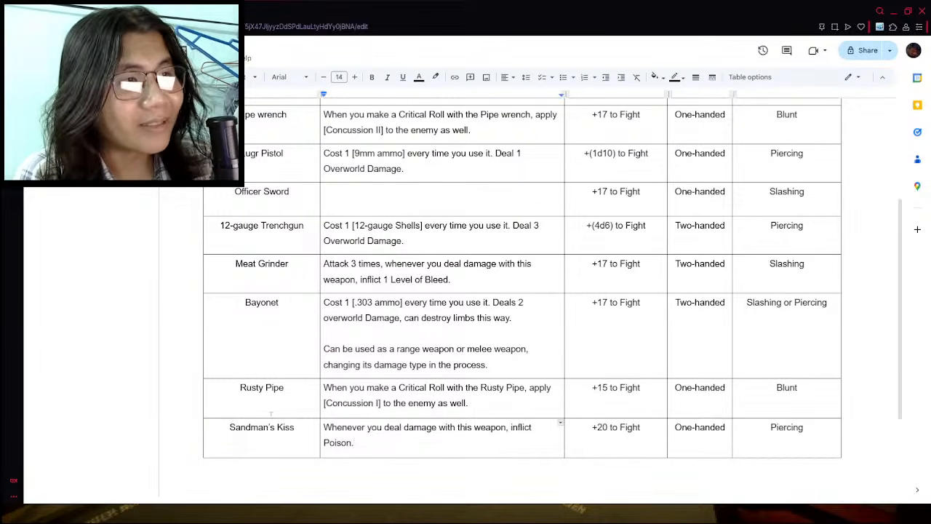
- Insert an empty row below the Knife in the weapon table
{"action": "scroll", "coordinate": [258, 415], "scroll_direction": "up", "scroll_amount": 5}
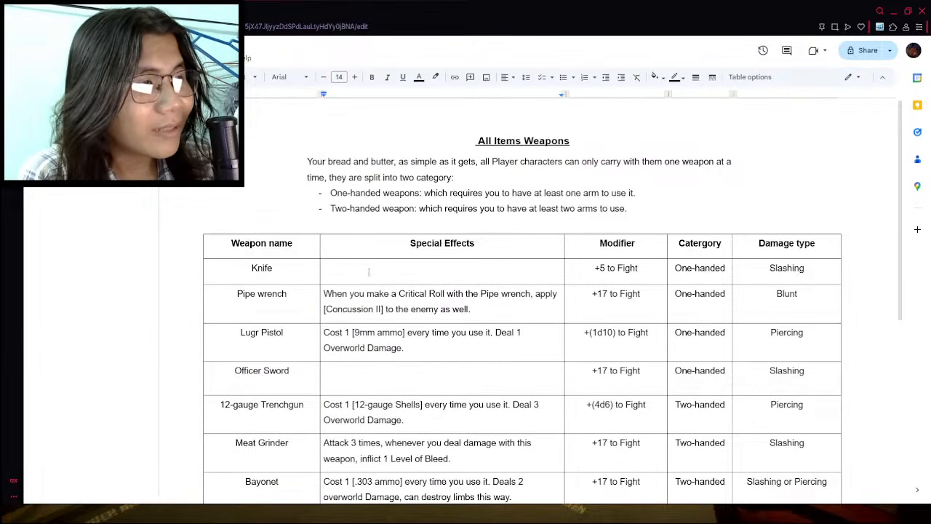
{"action": "scroll", "coordinate": [369, 316], "scroll_direction": "down", "scroll_amount": 1}
{"action": "left_click", "coordinate": [371, 269]}
{"action": "right_click", "coordinate": [372, 269]}
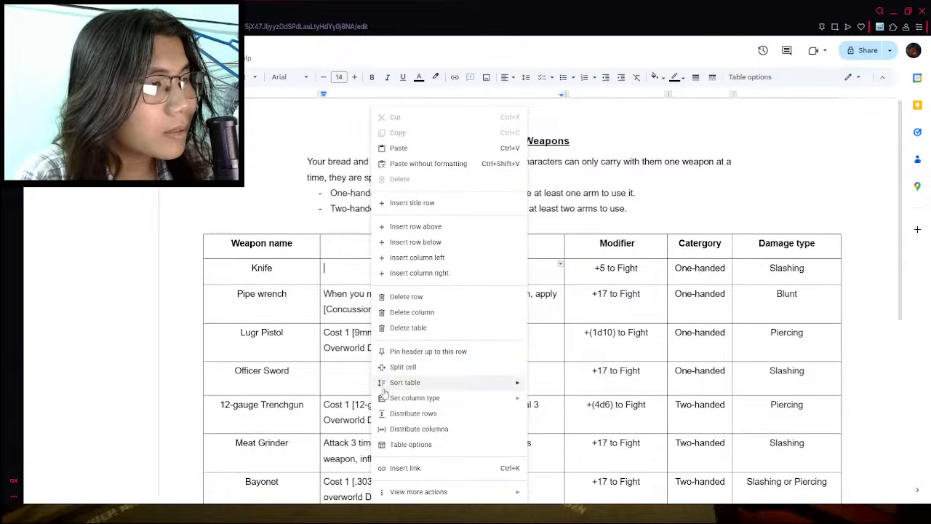
{"action": "left_click", "coordinate": [415, 242]}
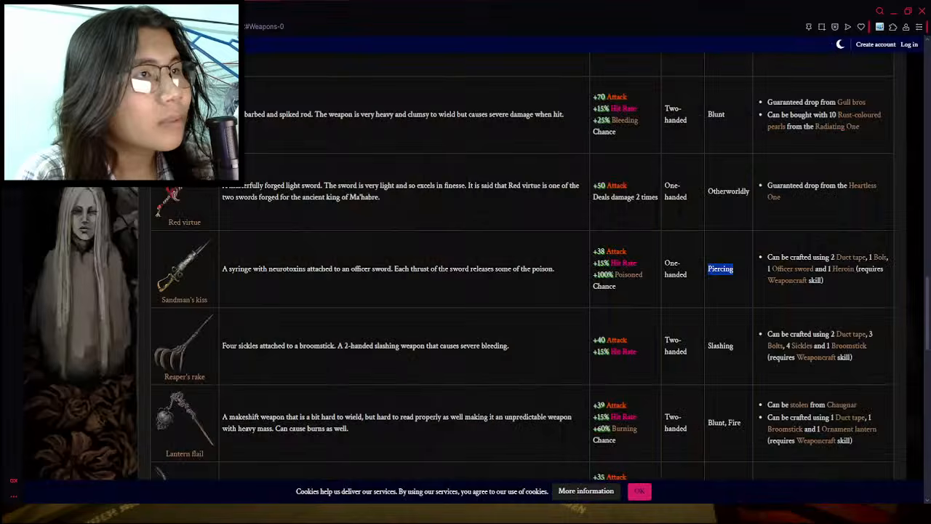
- Check the attack stats in the wiki's weapons list and name the empty row below the Knife "Sickle"
{"action": "left_click", "coordinate": [160, 11]}
{"action": "scroll", "coordinate": [658, 313], "scroll_direction": "up", "scroll_amount": 15}
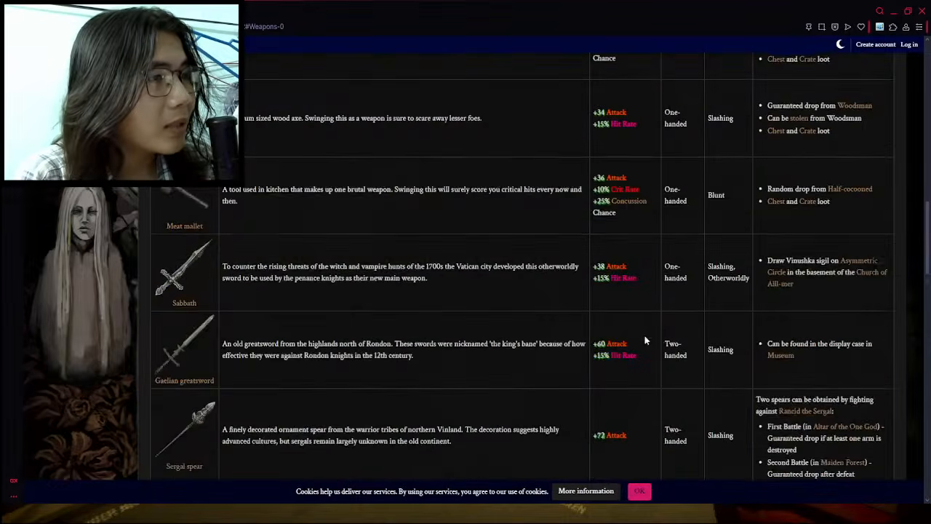
{"action": "scroll", "coordinate": [644, 341], "scroll_direction": "up", "scroll_amount": 4}
{"action": "scroll", "coordinate": [492, 327], "scroll_direction": "down", "scroll_amount": 5}
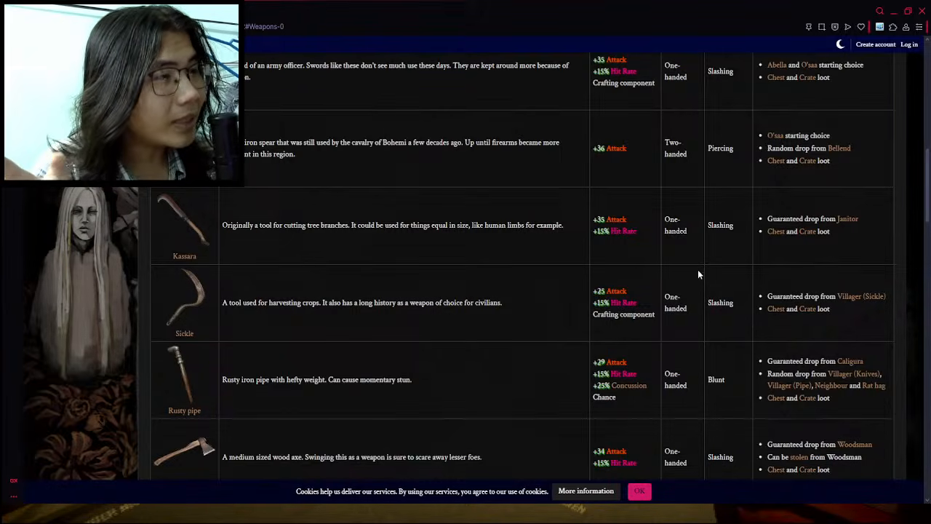
{"action": "triple_click", "coordinate": [624, 234]}
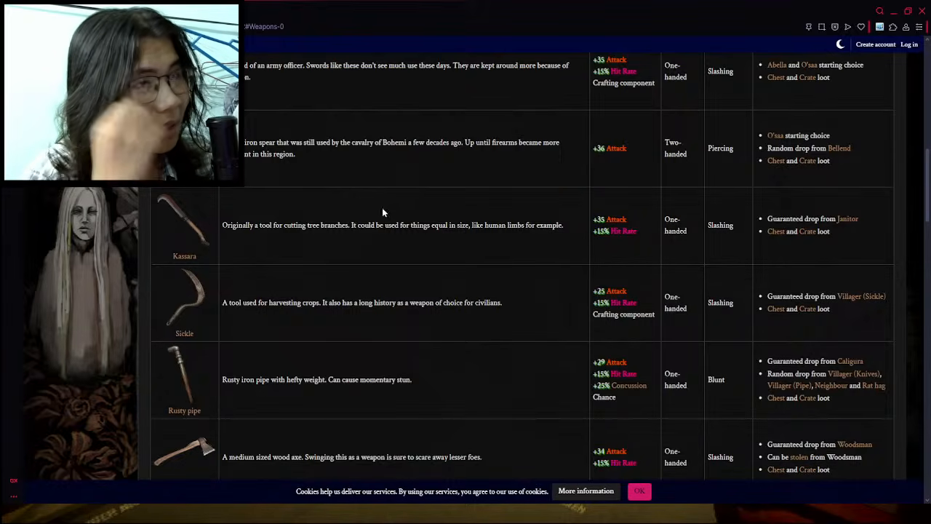
{"action": "key", "text": "ctrl+Tab"}
{"action": "left_click", "coordinate": [415, 301]}
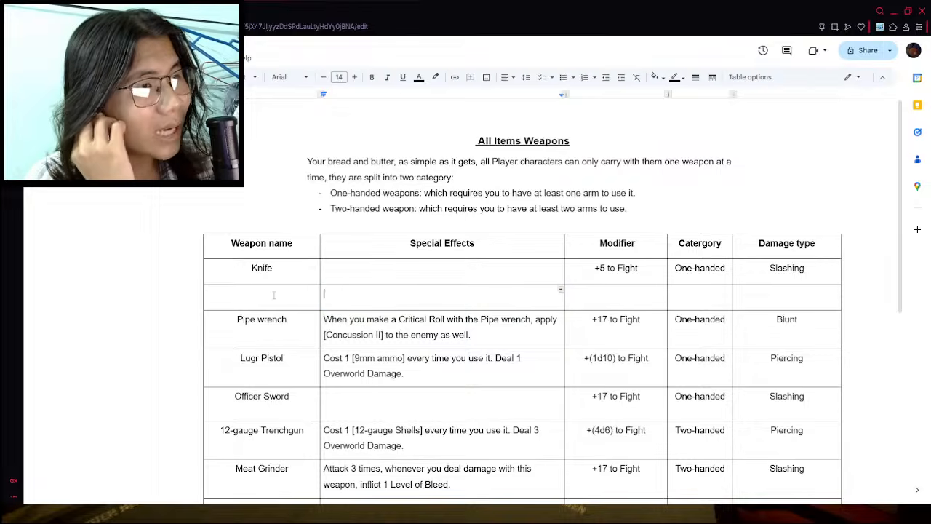
{"action": "key", "text": "ctrl+shift+Tab"}
{"action": "key", "text": "ctrl+Tab"}
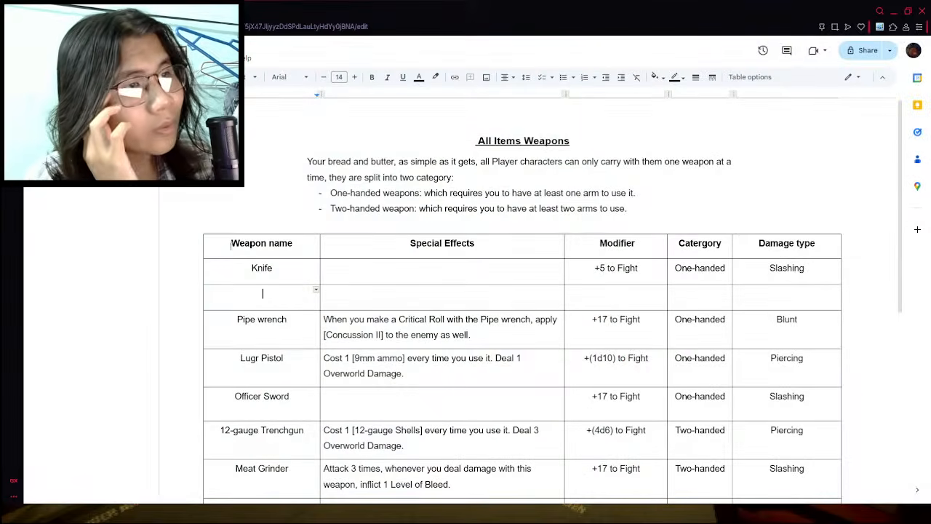
{"action": "type", "text": "Sickle"}
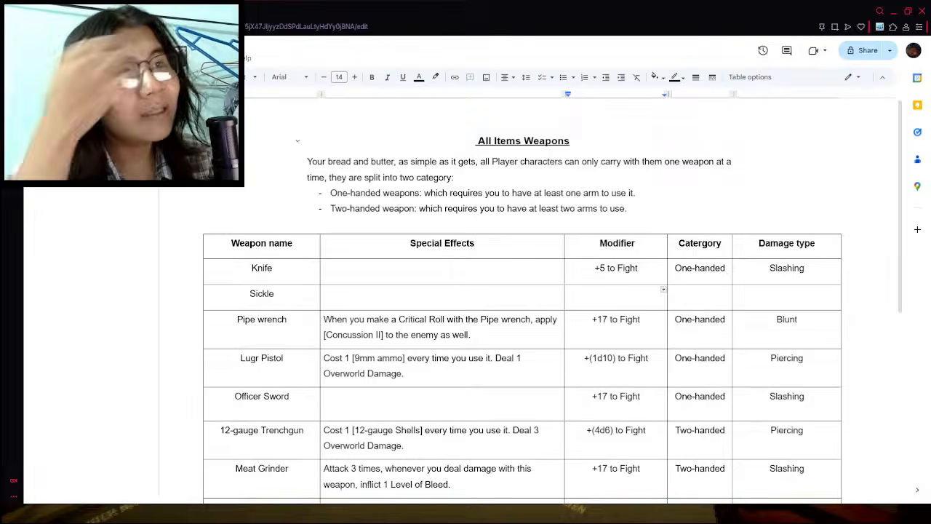
- Set the Sickle's modifier to "+15 to Fight"
{"action": "key", "text": "ctrl+shift+Tab"}
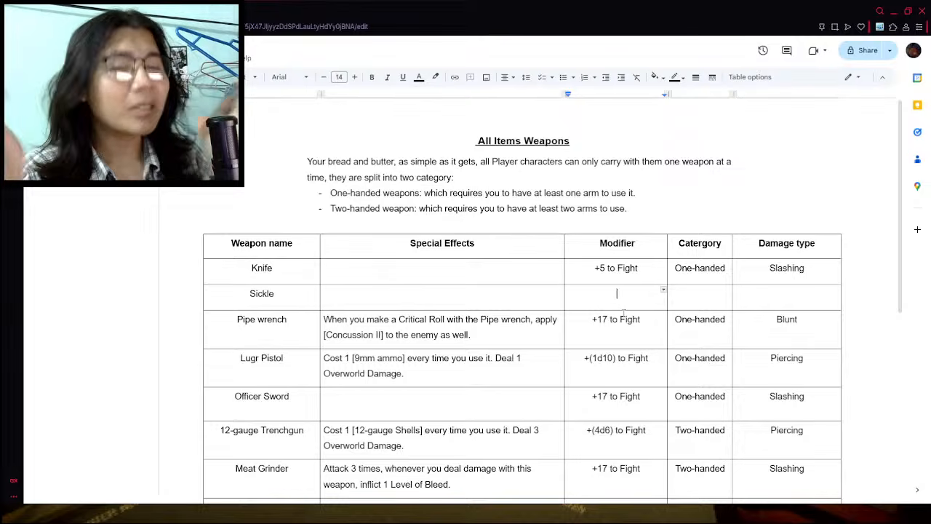
{"action": "type", "text": "+1"}
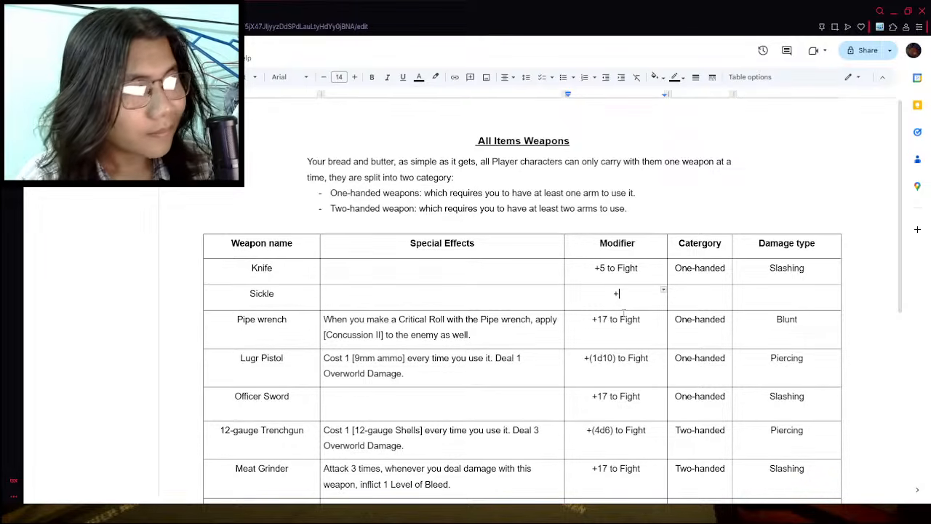
{"action": "type", "text": "5 to Fight"}
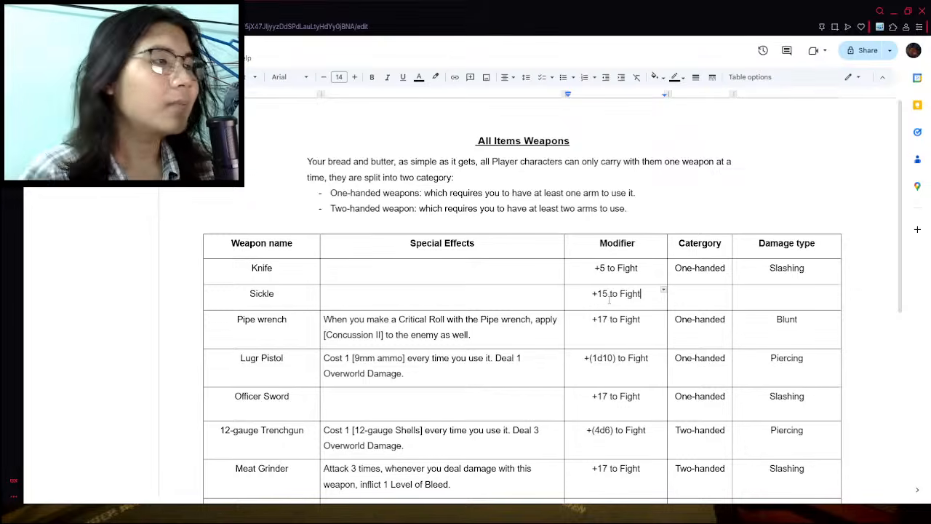
{"action": "left_click", "coordinate": [609, 298]}
{"action": "key", "text": "BackSpace"}
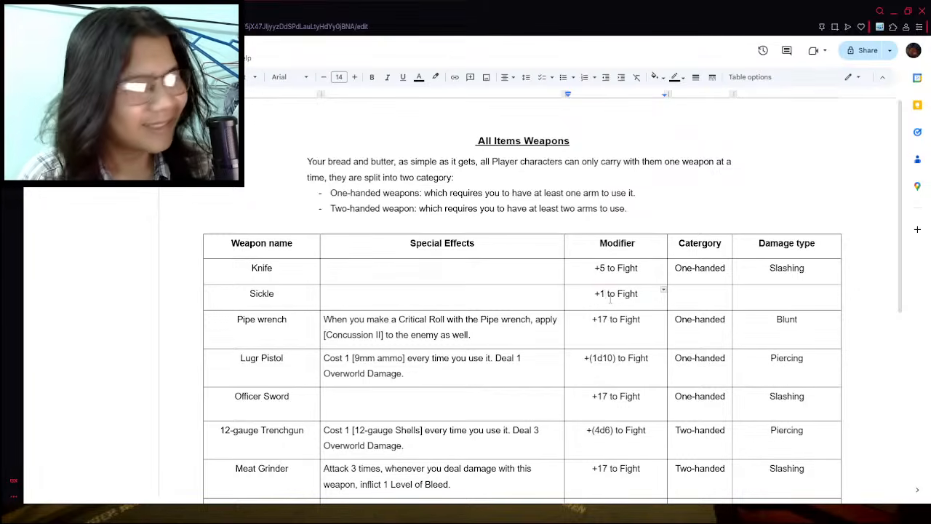
{"action": "type", "text": "5"}
- Change the Pipe wrench's modifier to "+20 to Fight"
{"action": "left_click", "coordinate": [608, 320]}
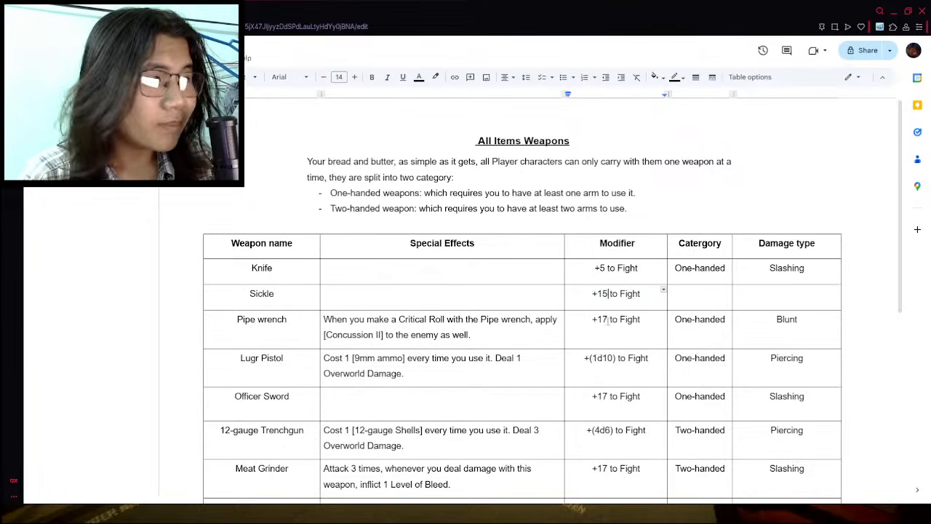
{"action": "key", "text": "BackSpace"}
{"action": "key", "text": "BackSpace"}
{"action": "type", "text": "2"}
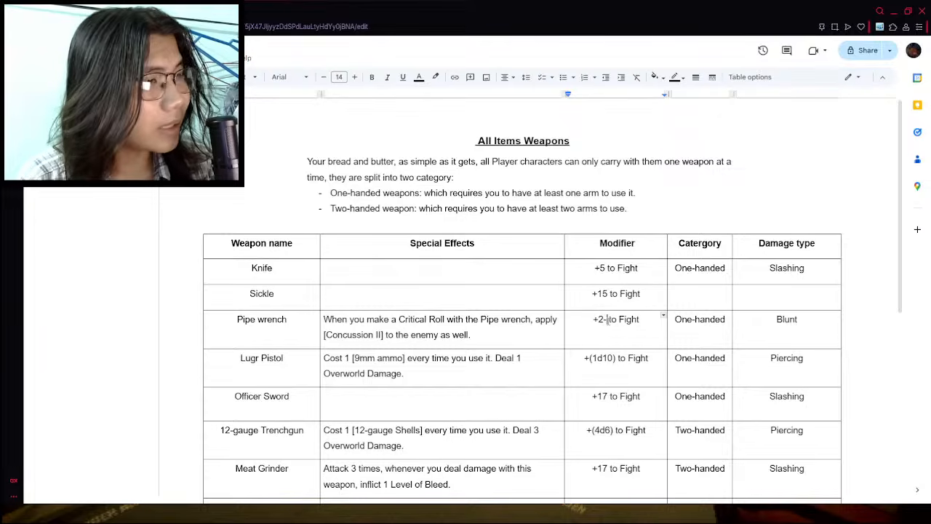
{"action": "type", "text": "0"}
- Change the Officer Sword's modifier to "+22 to Fight" and open the Meat Grinder's modifier for editing
{"action": "scroll", "coordinate": [600, 339], "scroll_direction": "down", "scroll_amount": 1}
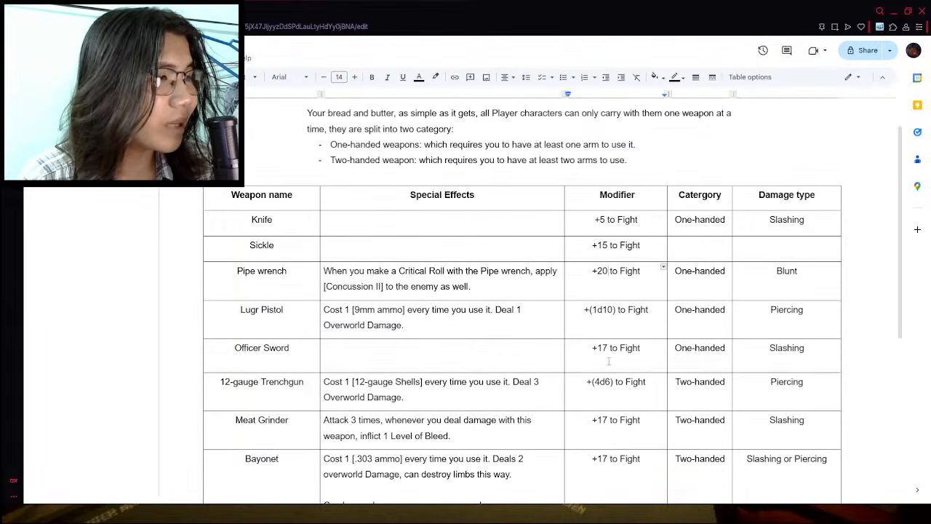
{"action": "left_click", "coordinate": [608, 347]}
{"action": "key", "text": "BackSpace"}
{"action": "key", "text": "BackSpace"}
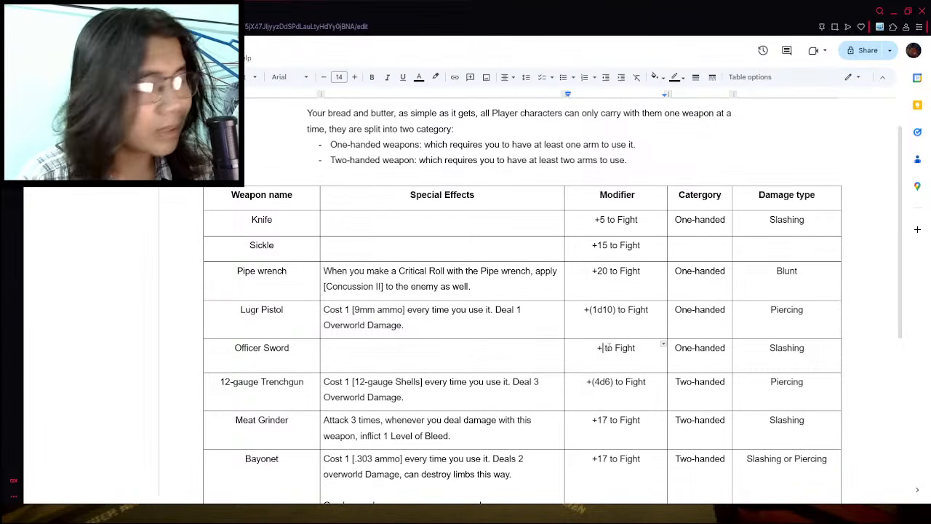
{"action": "type", "text": "22"}
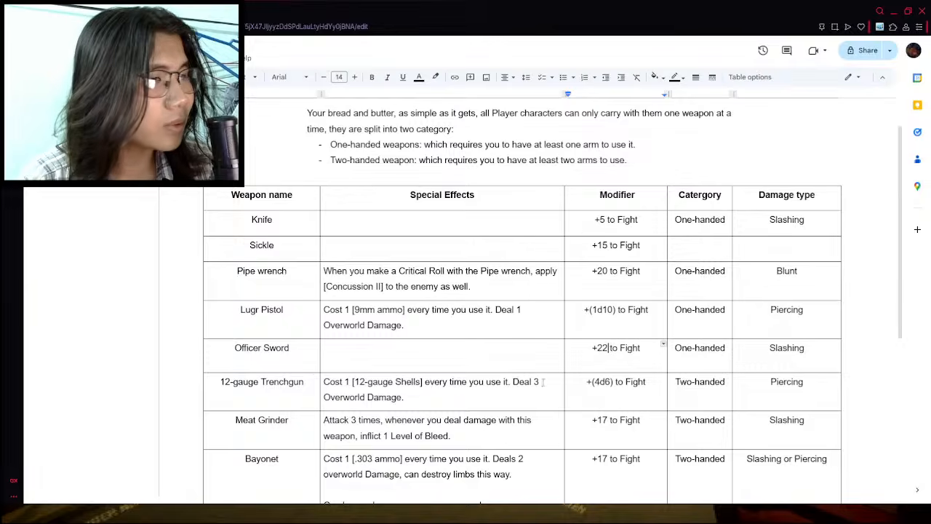
{"action": "scroll", "coordinate": [544, 383], "scroll_direction": "down", "scroll_amount": 1}
{"action": "left_click", "coordinate": [609, 372]}
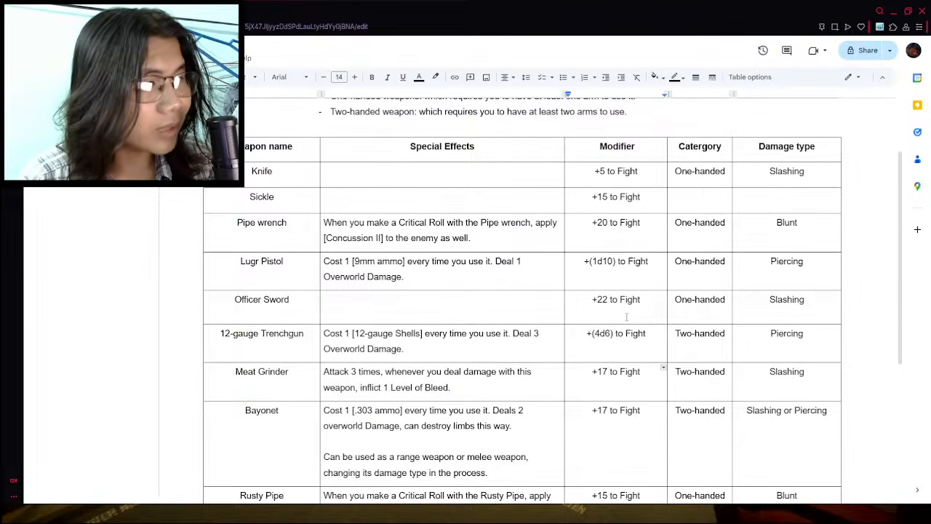
- Set the Meat Grinder's modifier to "+20 to Fight" and the Bayonet's modifier to "+19 to Fight"
{"action": "key", "text": "BackSpace"}
{"action": "key", "text": "BackSpace"}
{"action": "type", "text": "20"}
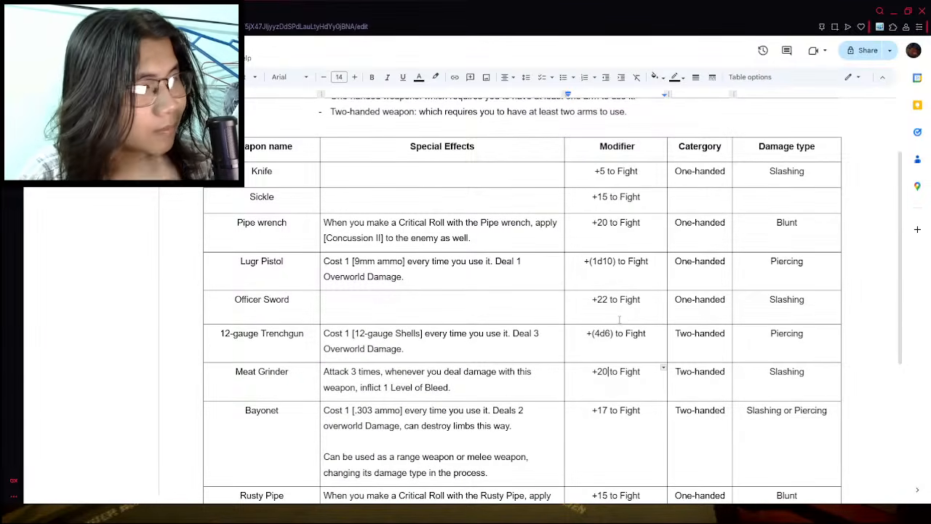
{"action": "scroll", "coordinate": [626, 317], "scroll_direction": "down", "scroll_amount": 2}
{"action": "left_click", "coordinate": [604, 315]}
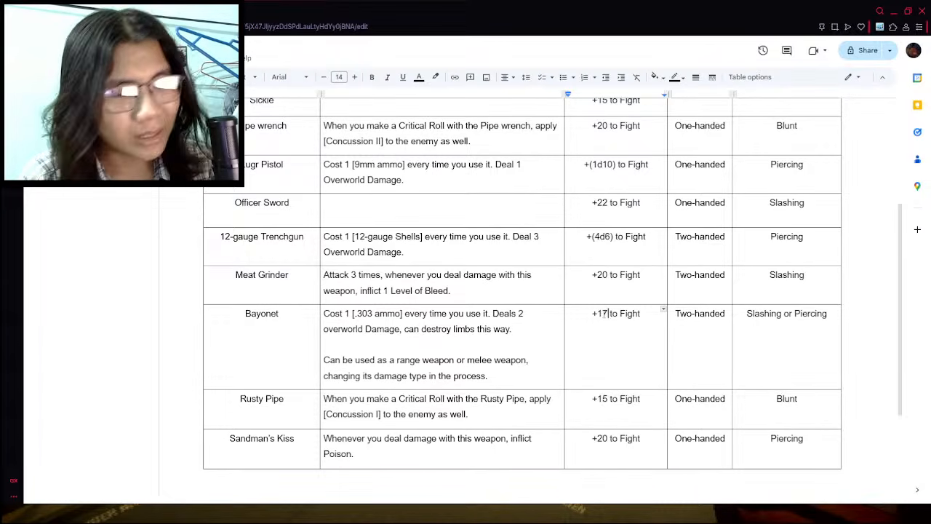
{"action": "key", "text": "BackSpace"}
{"action": "key", "text": "BackSpace"}
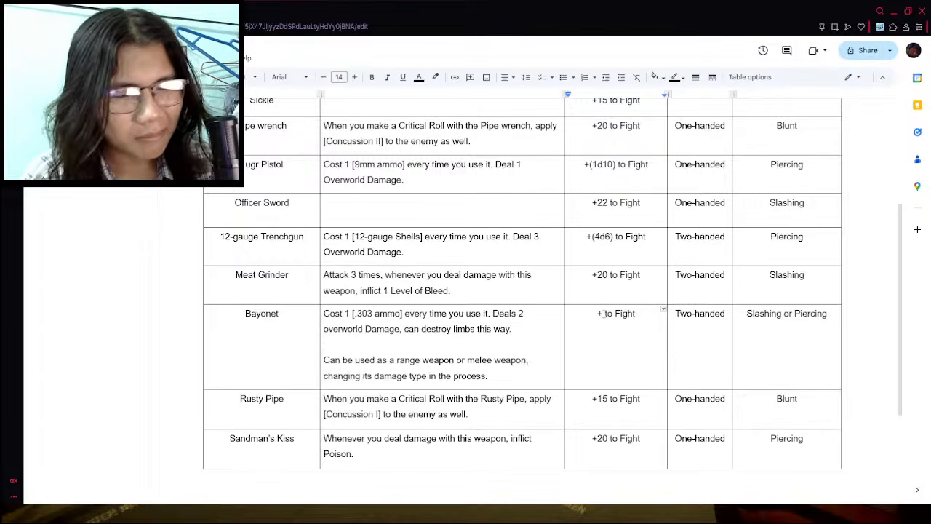
{"action": "type", "text": "19"}
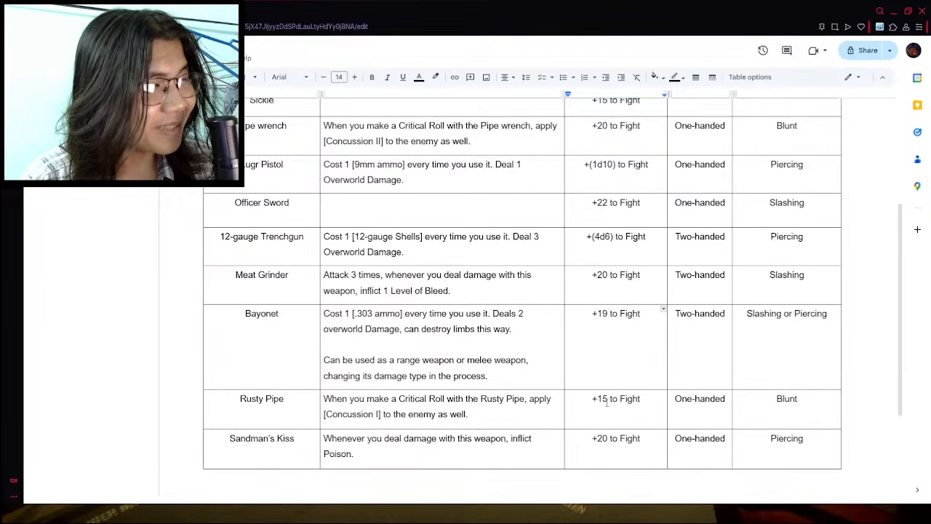
- Change the Sandman's Kiss modifier to "+22 to Fight"
{"action": "left_click", "coordinate": [608, 438]}
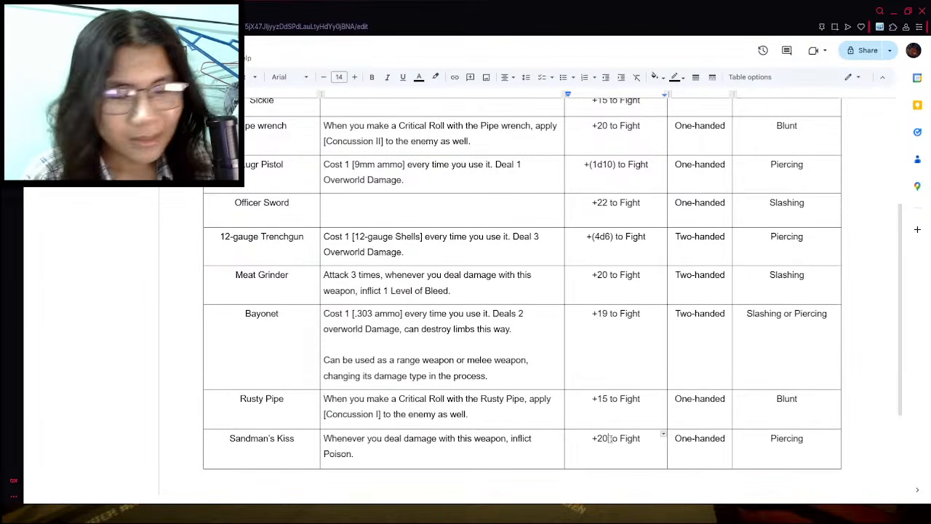
{"action": "key", "text": "BackSpace"}
{"action": "type", "text": "2"}
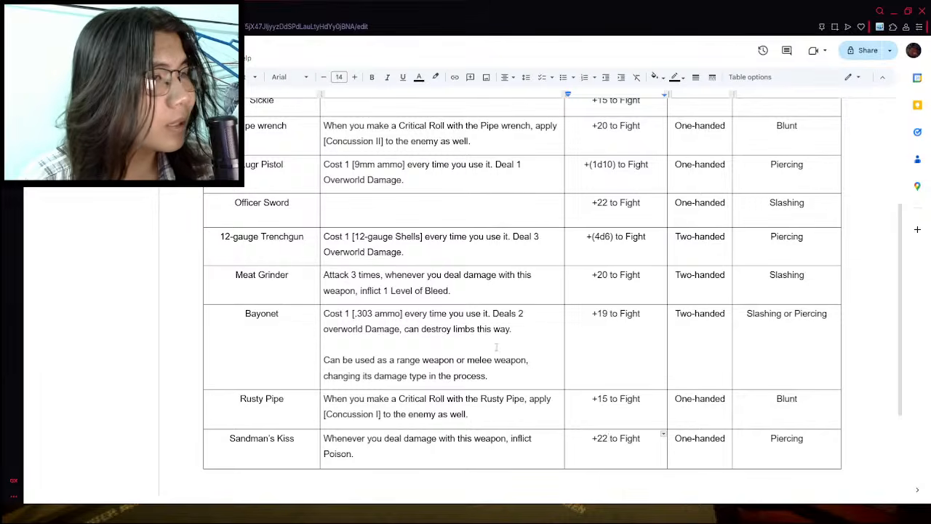
{"action": "left_click", "coordinate": [610, 272]}
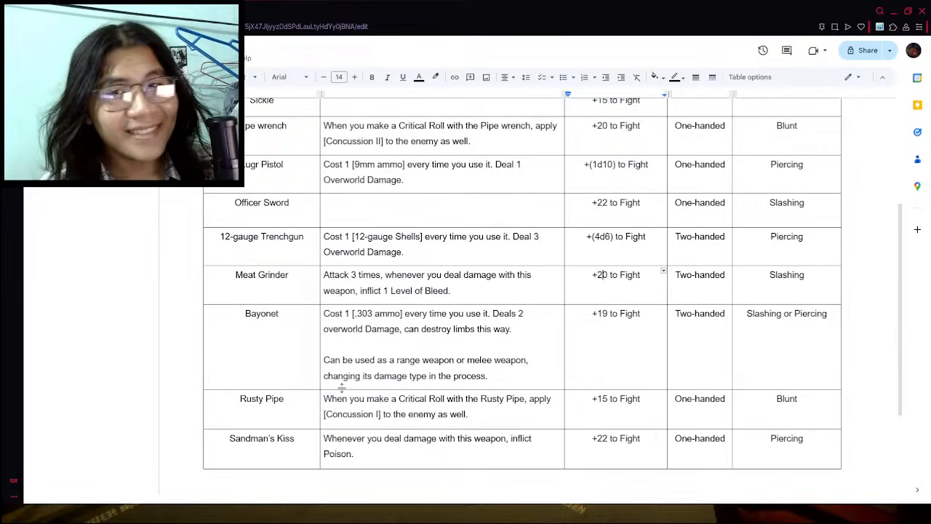
- Enter "One-handed" as the Sickle's category
{"action": "scroll", "coordinate": [341, 386], "scroll_direction": "up", "scroll_amount": 3}
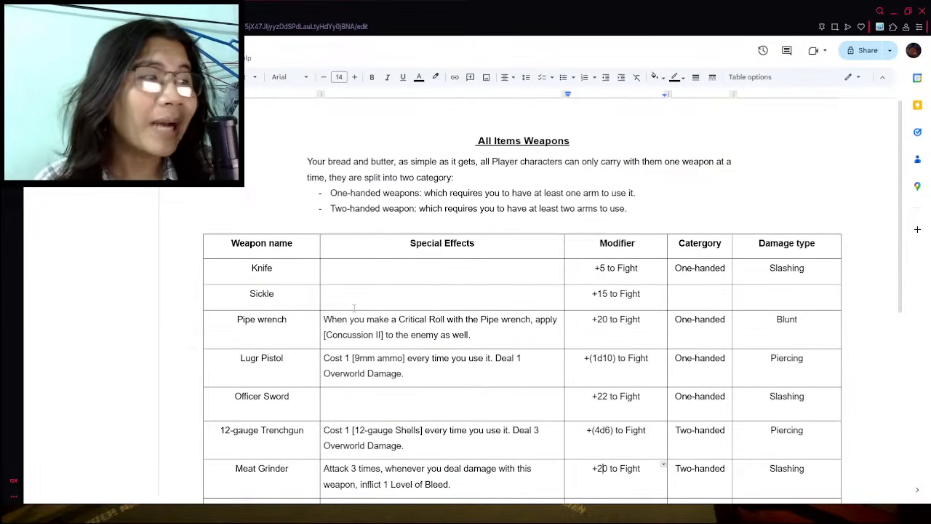
{"action": "left_click", "coordinate": [687, 299]}
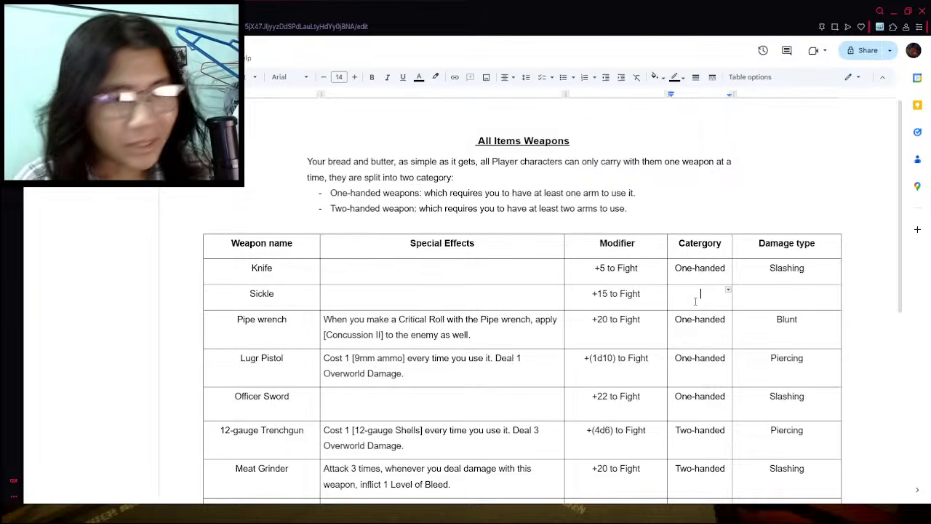
{"action": "type", "text": "One-handed"}
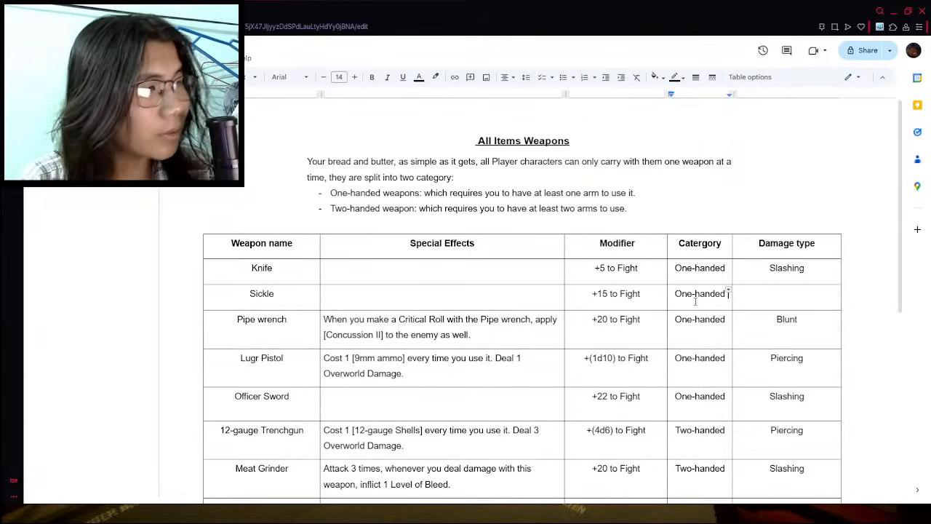
- Look through the wiki's weapons list for another weapon and view the Reaper's rake's full-size picture
{"action": "left_click", "coordinate": [305, 11]}
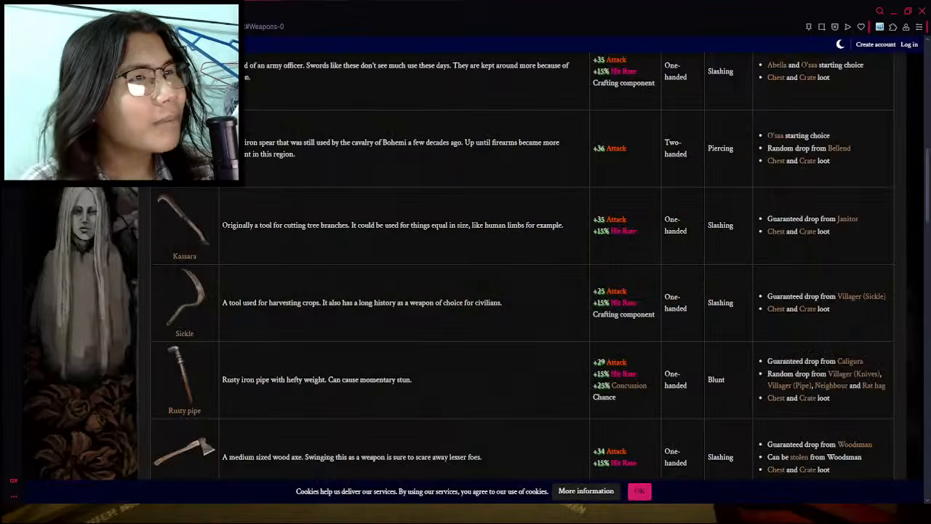
{"action": "scroll", "coordinate": [285, 205], "scroll_direction": "up", "scroll_amount": 3}
{"action": "scroll", "coordinate": [280, 215], "scroll_direction": "down", "scroll_amount": 10}
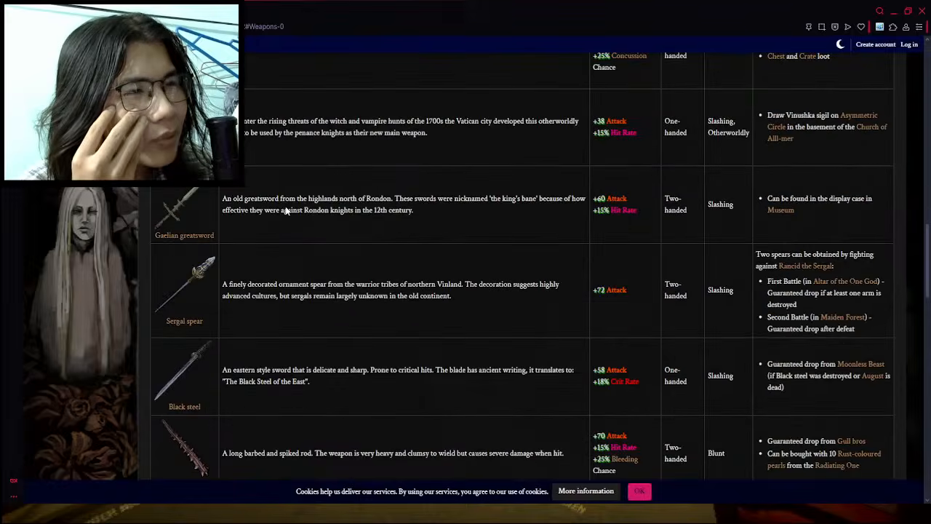
{"action": "scroll", "coordinate": [278, 222], "scroll_direction": "down", "scroll_amount": 6}
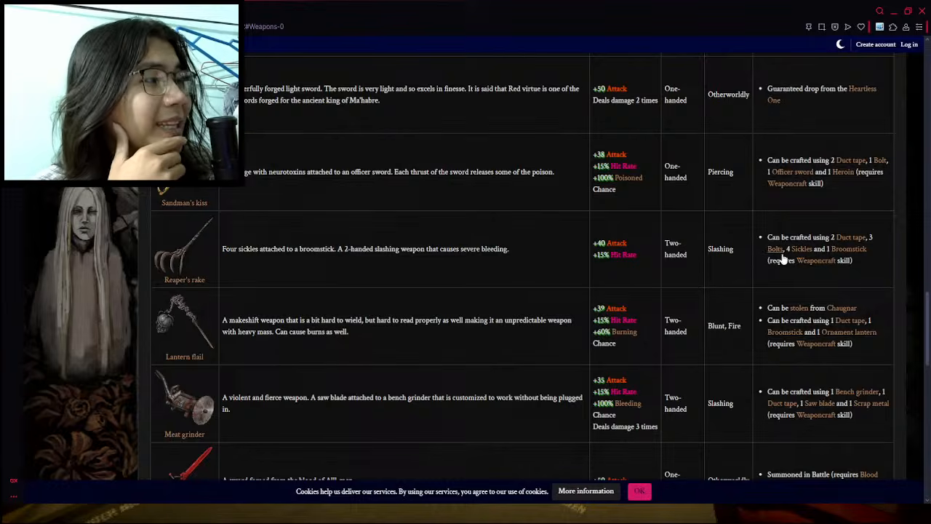
{"action": "left_click", "coordinate": [178, 254]}
{"action": "left_click", "coordinate": [814, 286]}
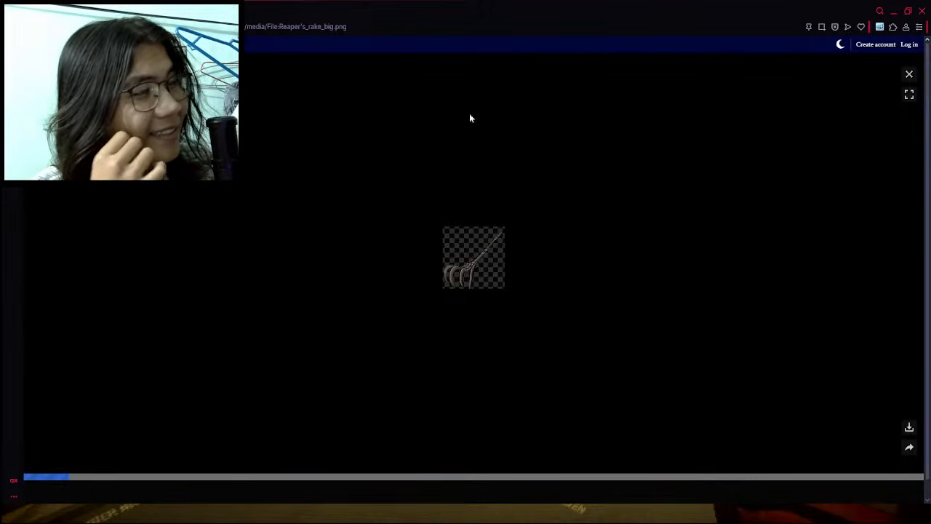
{"action": "left_click", "coordinate": [482, 257]}
{"action": "scroll", "coordinate": [479, 259], "scroll_direction": "up", "scroll_amount": 9, "text": "ctrl"}
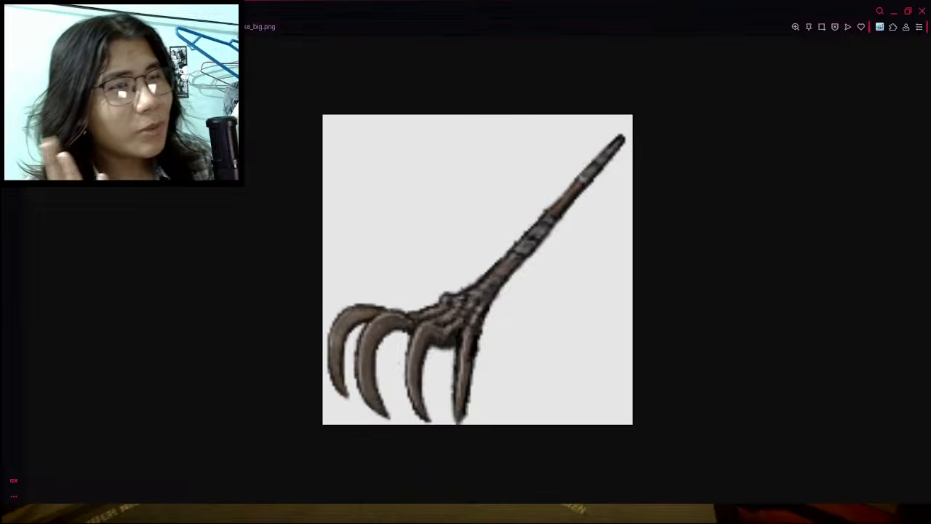
- Examine the Reaper's rake wiki page for its stats, acquirement and trivia, and reopen its picture
{"action": "key", "text": "alt+Left"}
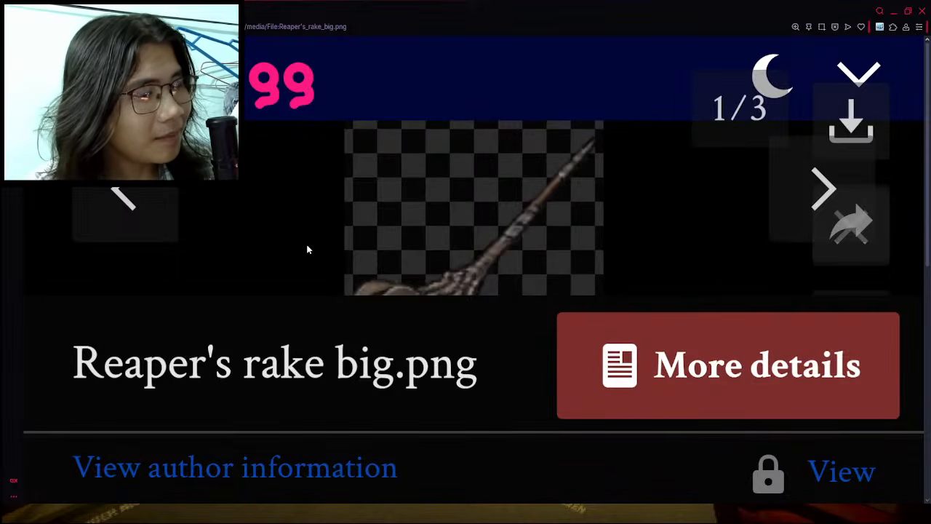
{"action": "key", "text": "ctrl+0"}
{"action": "left_click", "coordinate": [907, 80]}
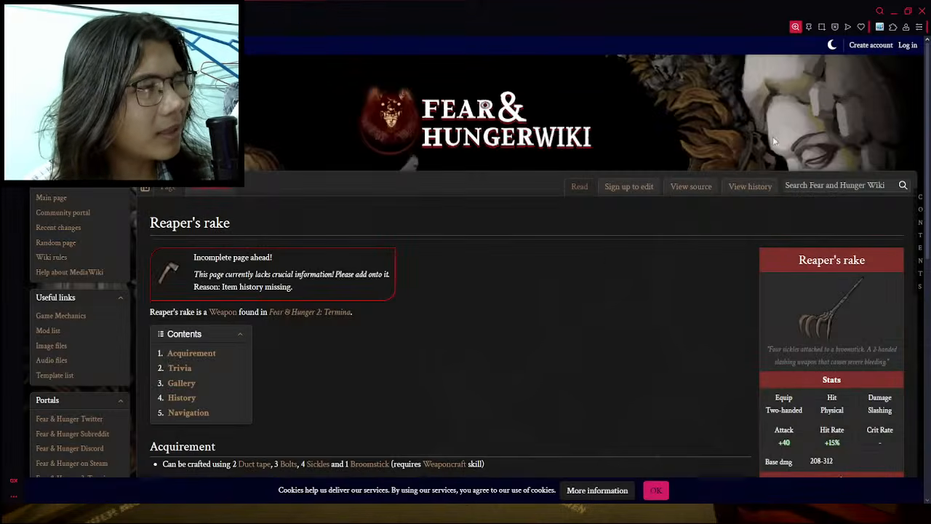
{"action": "scroll", "coordinate": [584, 277], "scroll_direction": "down", "scroll_amount": 2}
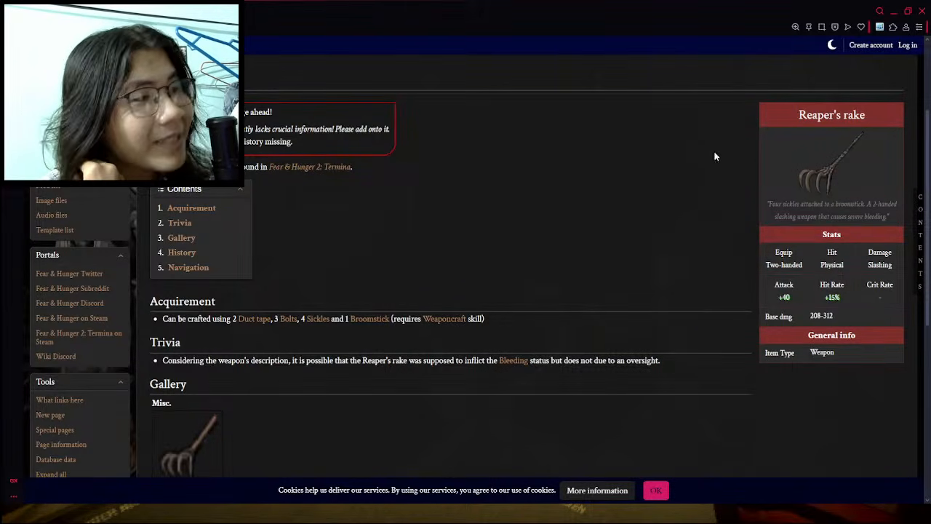
{"action": "left_click", "coordinate": [822, 163]}
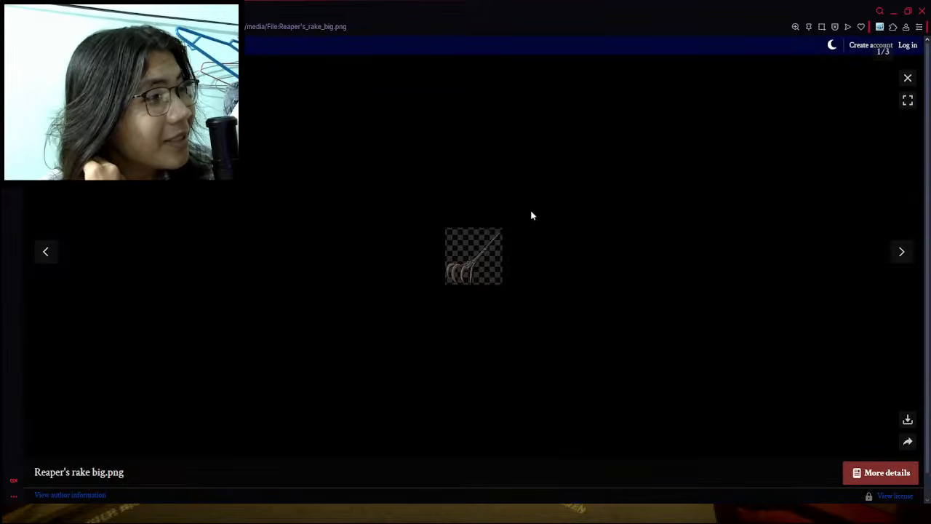
{"action": "left_click", "coordinate": [467, 245]}
{"action": "key", "text": "alt+Left"}
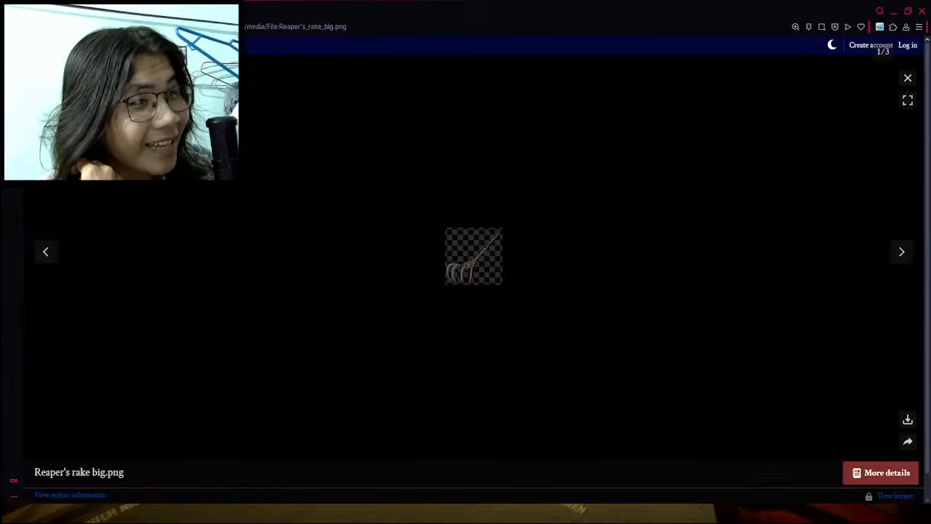
- Return to the items document and enter "Slashing" as the Sickle's damage type
{"action": "key", "text": "ctrl+Tab"}
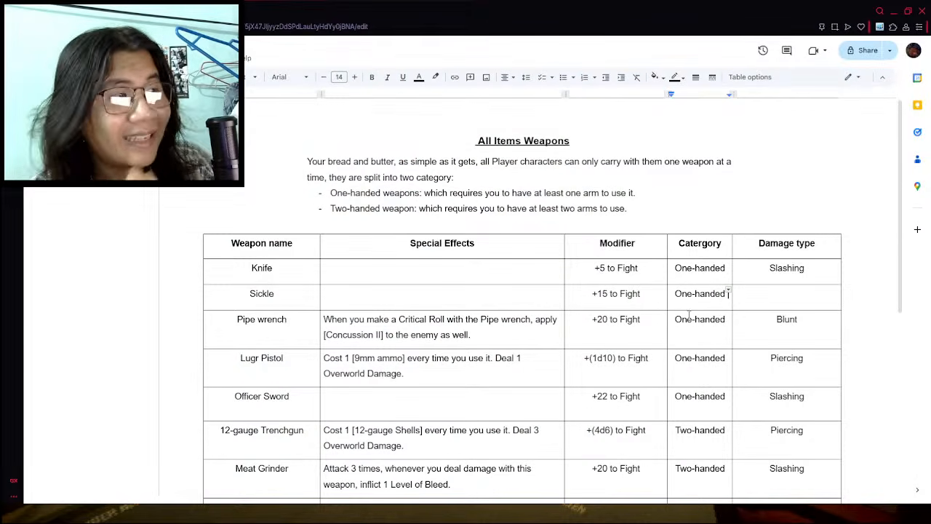
{"action": "left_click", "coordinate": [763, 287]}
{"action": "type", "text": "Slashing"}
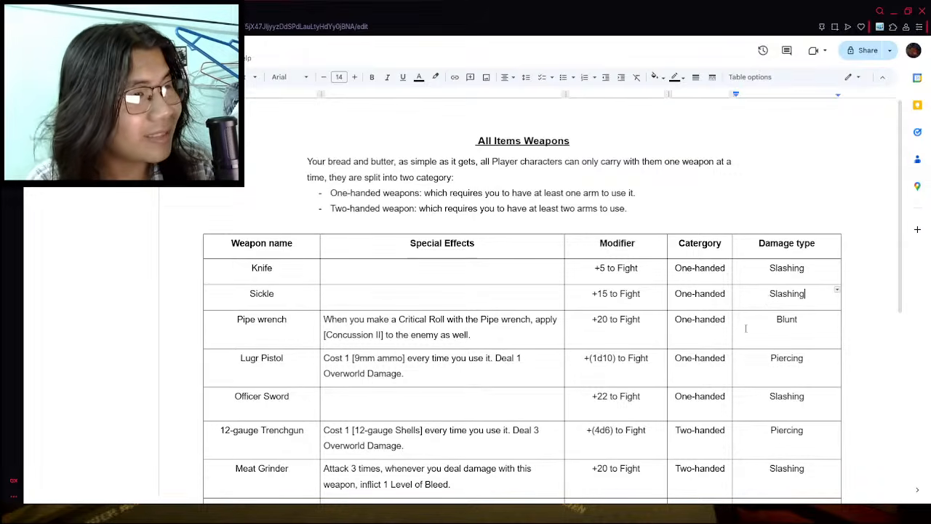
- Insert a row below Sandman's Kiss in the weapon table and name the weapon "Reaper's Rake"
{"action": "scroll", "coordinate": [300, 291], "scroll_direction": "down", "scroll_amount": 5}
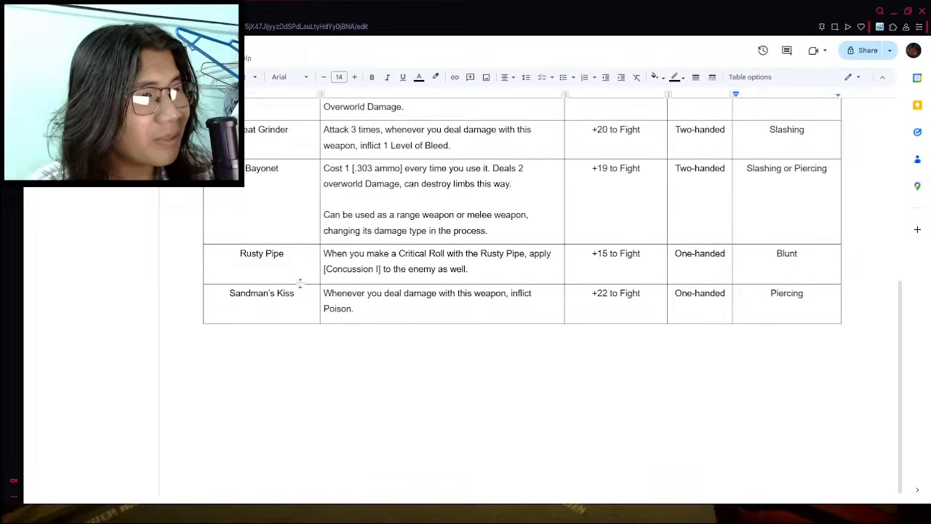
{"action": "right_click", "coordinate": [300, 305]}
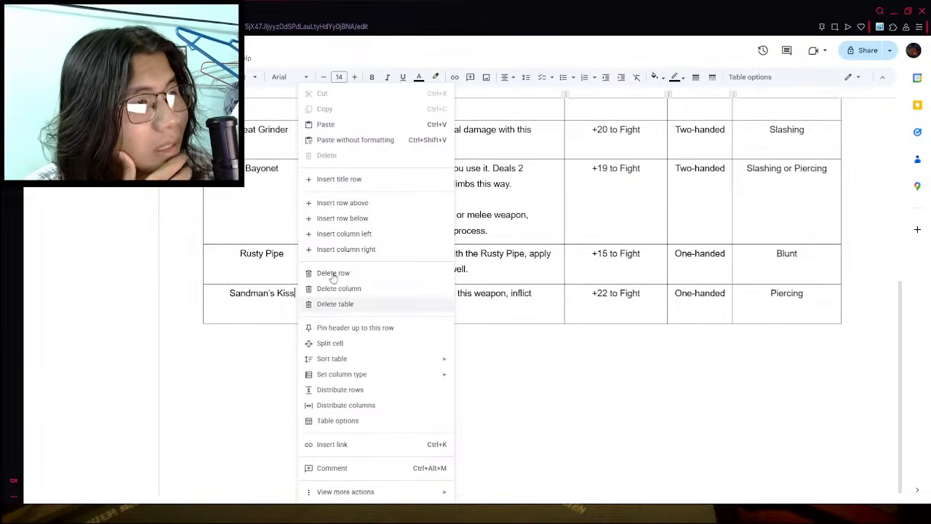
{"action": "left_click", "coordinate": [366, 219]}
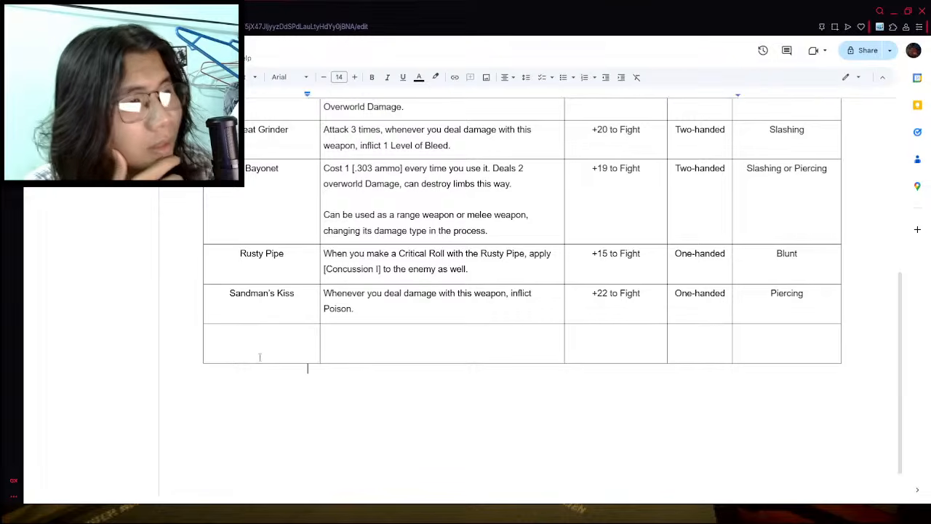
{"action": "type", "text": "Reaper"}
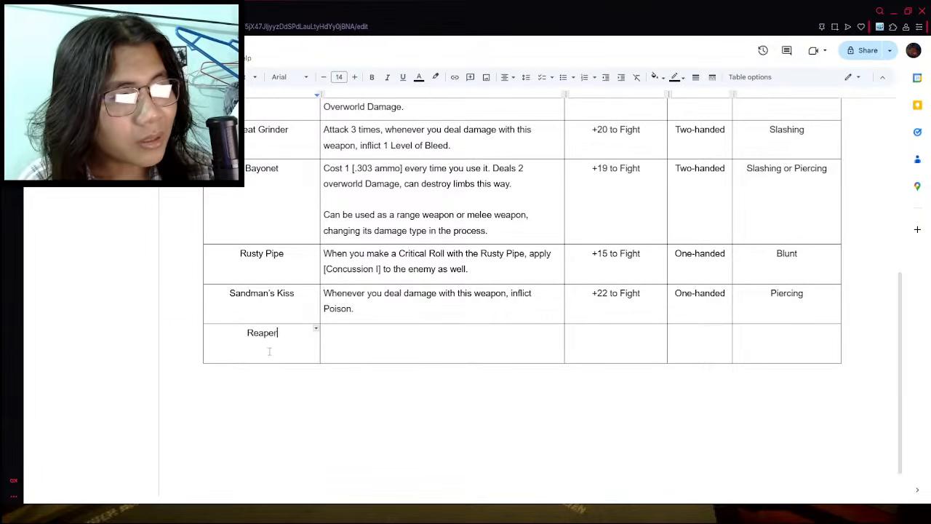
{"action": "type", "text": "'s Rake"}
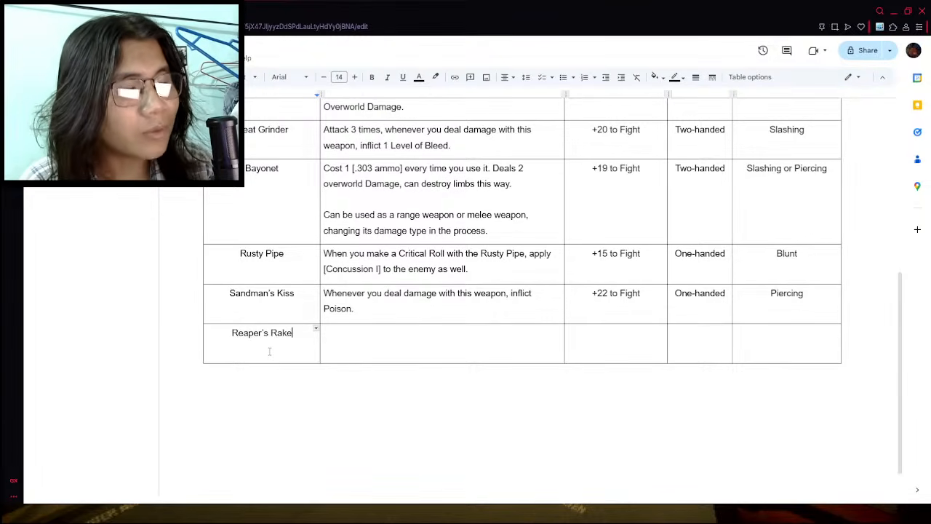
- Check the Reaper's rake's stats on its wiki page and enter "+25 to Fight" as its modifier in the weapon table
{"action": "key", "text": "ctrl+Tab"}
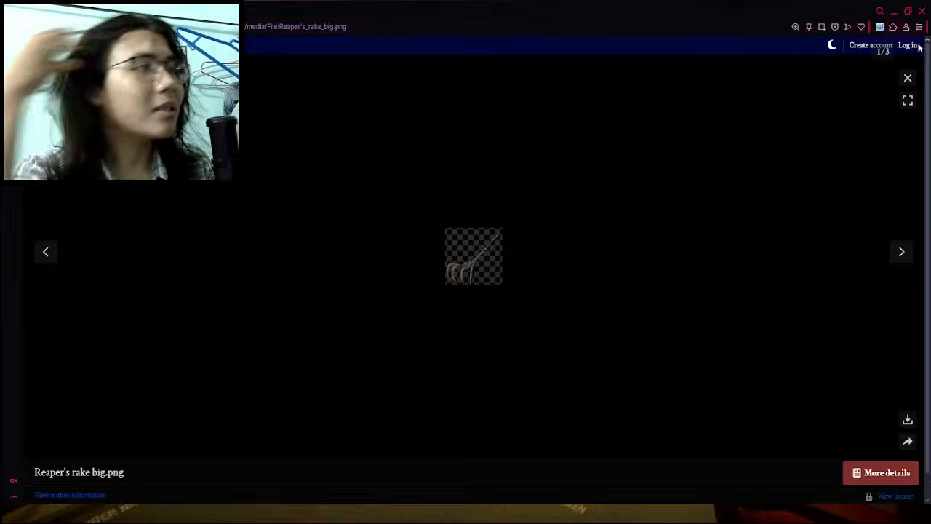
{"action": "left_click", "coordinate": [908, 78]}
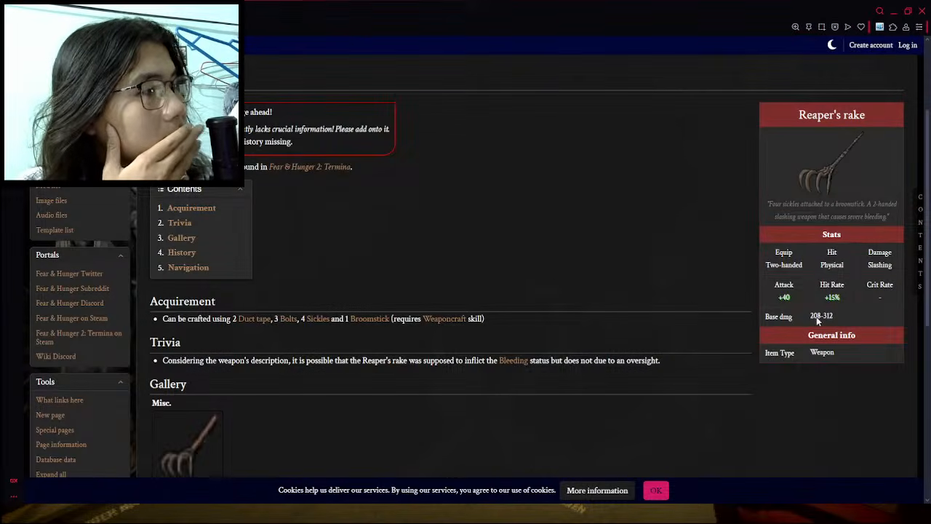
{"action": "key", "text": "ctrl+shift+Tab"}
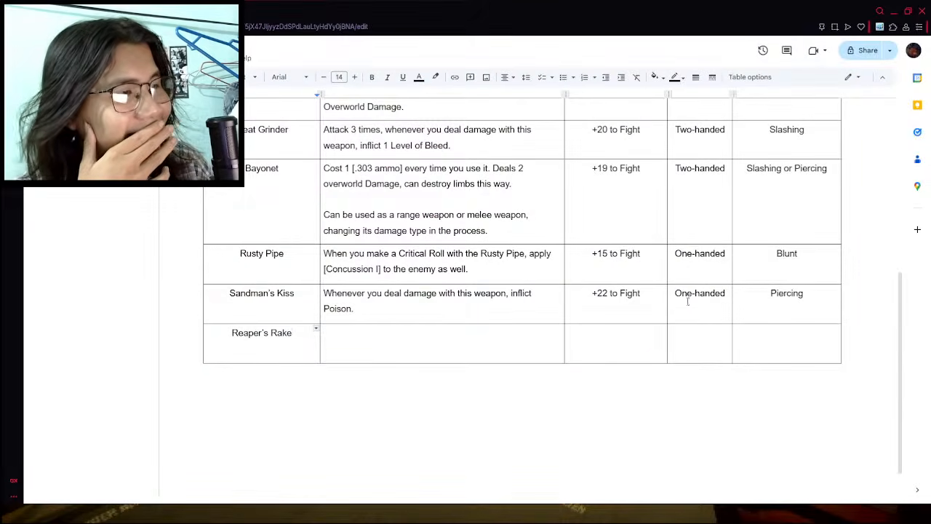
{"action": "left_click", "coordinate": [619, 349]}
{"action": "type", "text": "+2"}
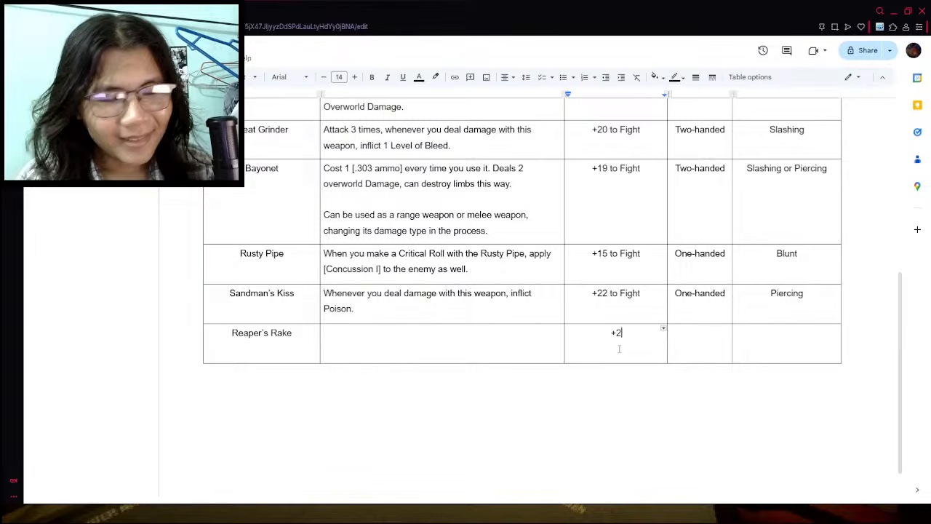
{"action": "type", "text": "5 to Fight"}
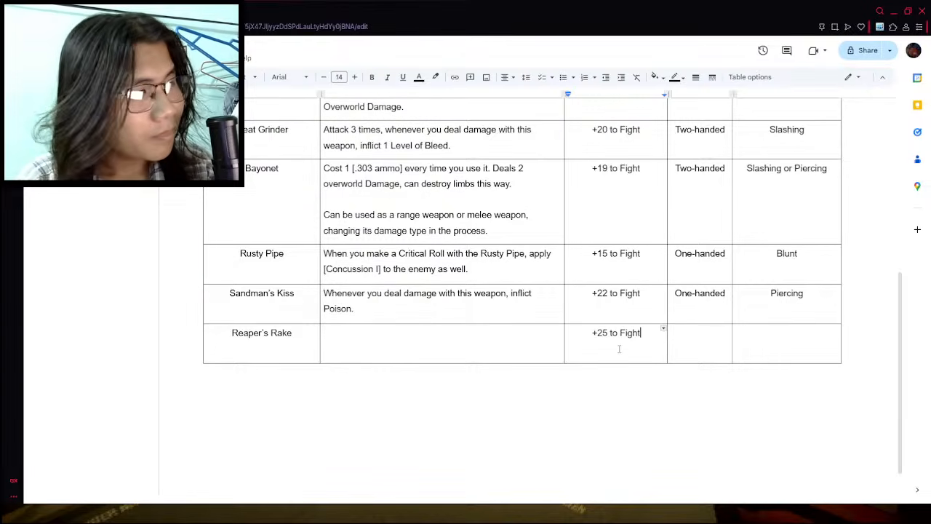
- Change the Reaper's Rake modifier to "+30 to Fight" and open its category cell for editing
{"action": "key", "text": "BackSpace"}
{"action": "type", "text": "3"}
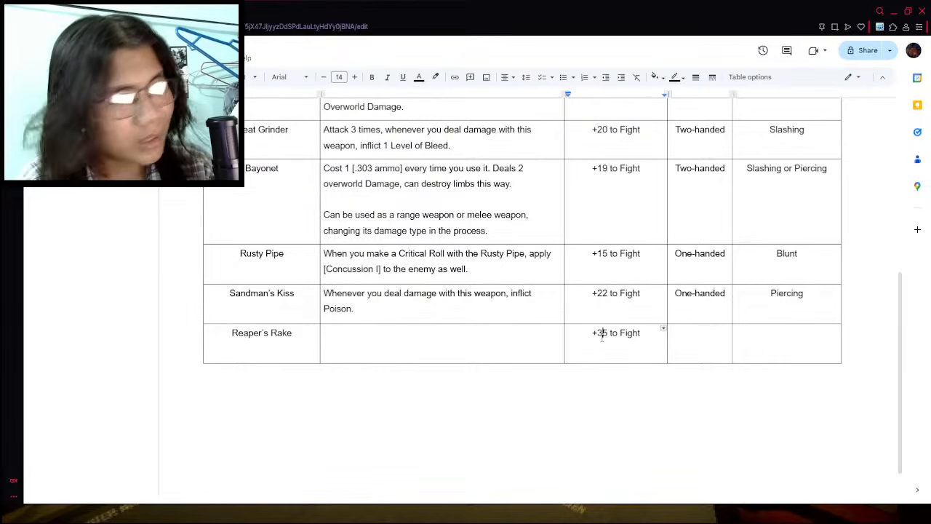
{"action": "key", "text": "Delete"}
{"action": "type", "text": "0"}
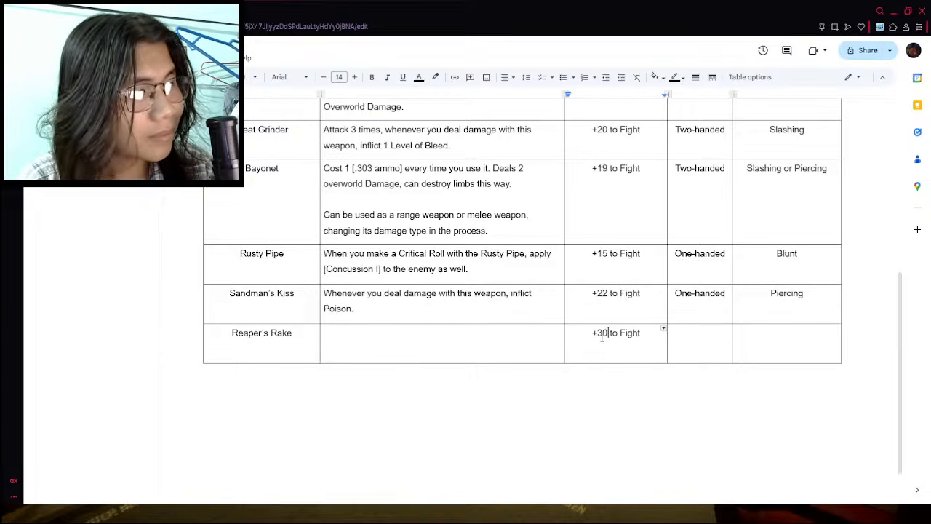
{"action": "left_click", "coordinate": [714, 333]}
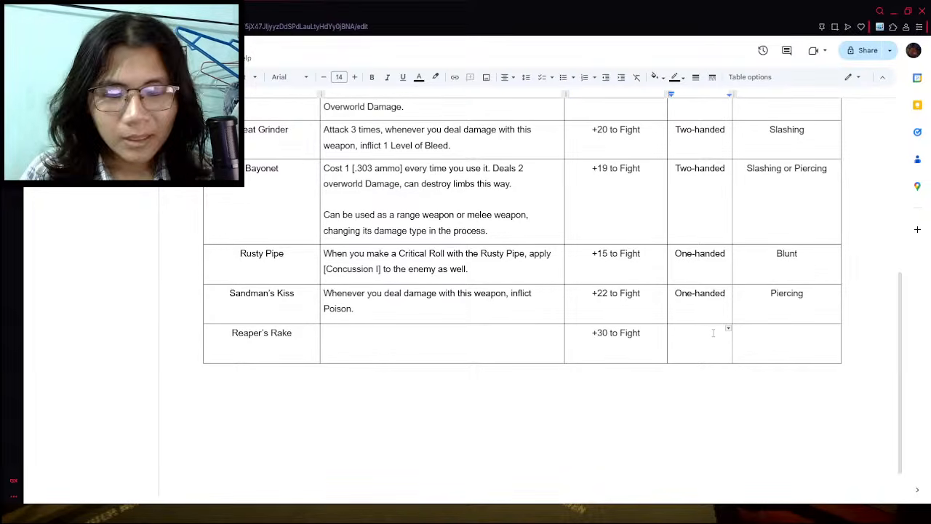
- Enter "Two-handed" as the Reaper's Rake category and "Slashing" as its damage type in the weapon table
{"action": "type", "text": "Two-handed"}
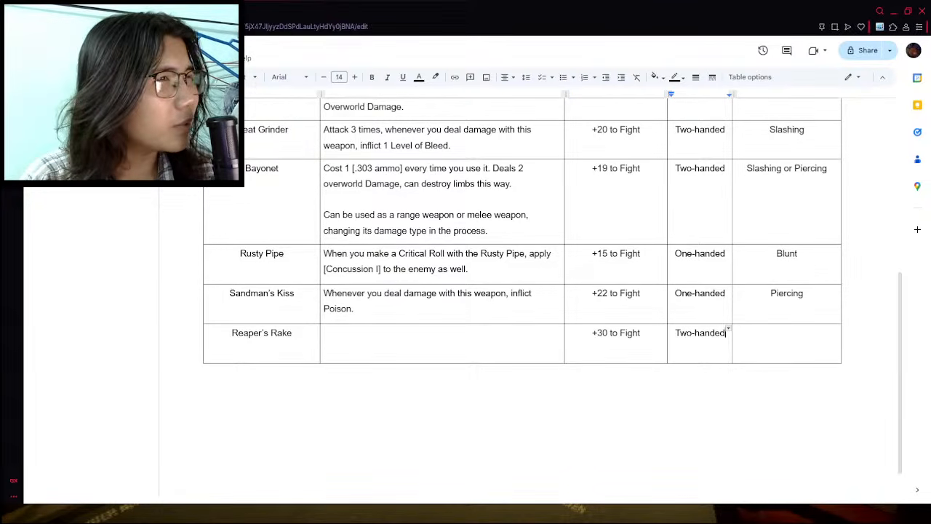
{"action": "key", "text": "ctrl+Tab"}
{"action": "key", "text": "ctrl+shift+Tab"}
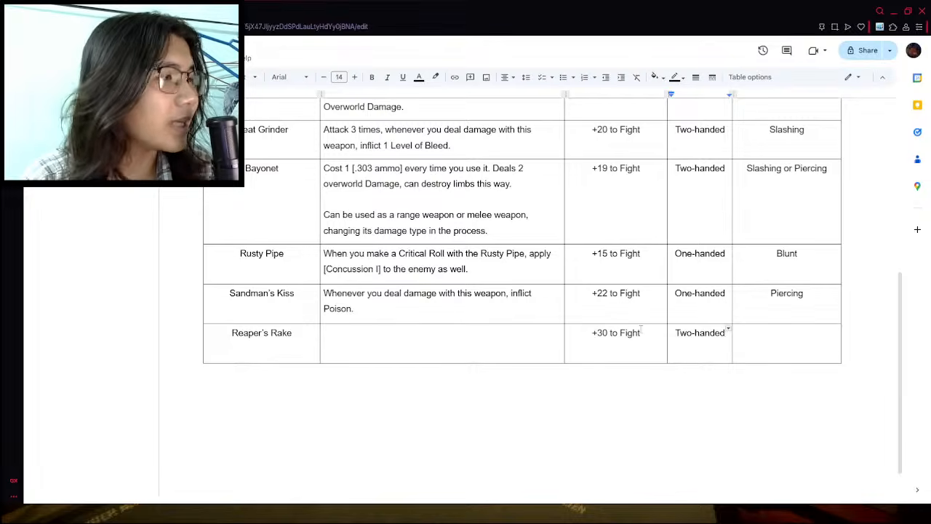
{"action": "left_click", "coordinate": [795, 355]}
{"action": "type", "text": "Slashing"}
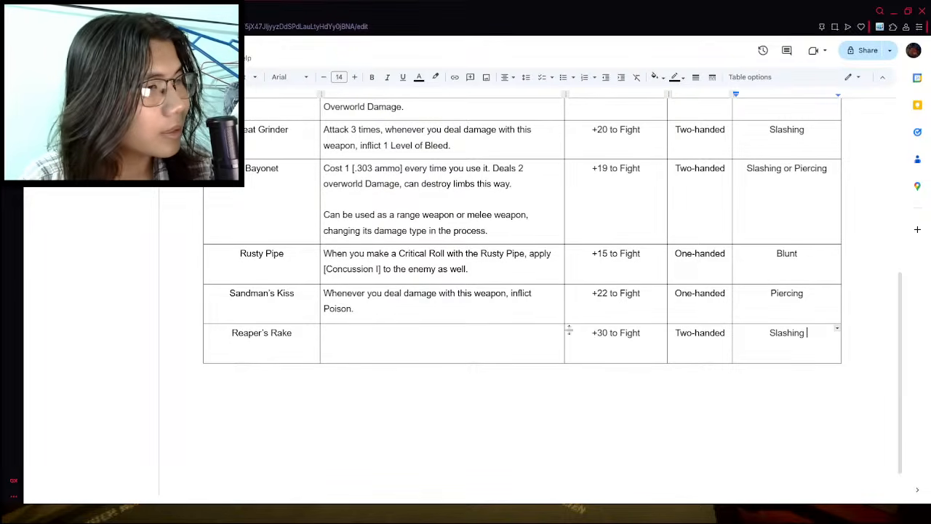
- Describe the Reaper's Rake effect as "Whenever you deal damage with this weapon, inflict 1 Level of Bleed."
{"action": "left_click", "coordinate": [456, 346]}
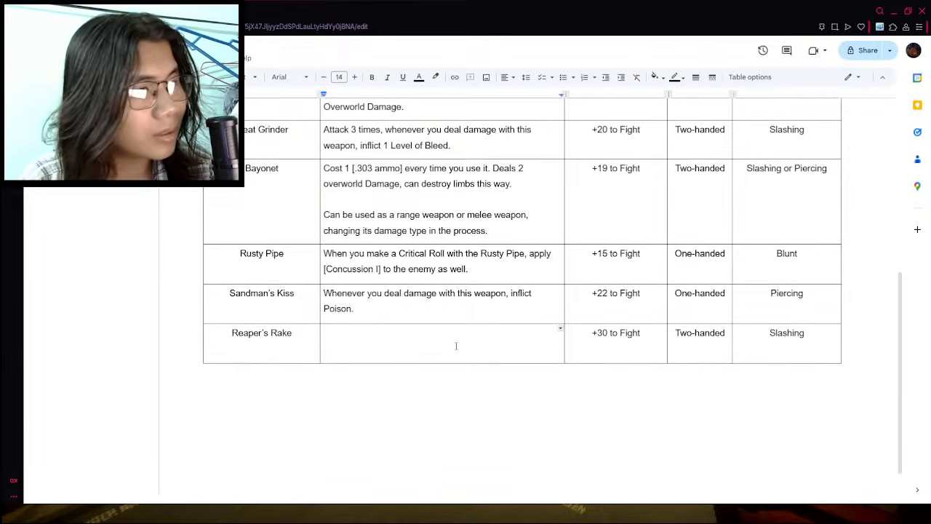
{"action": "type", "text": "Whenever you d"}
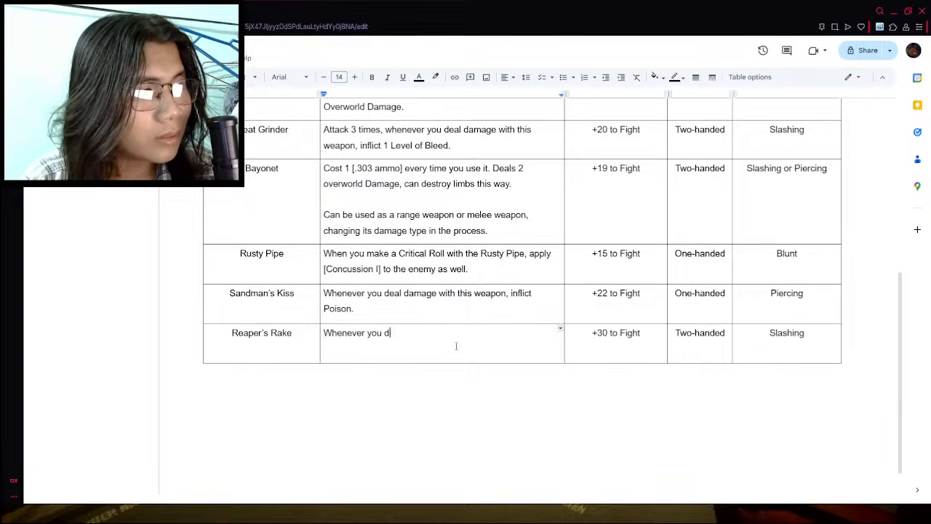
{"action": "type", "text": "eal damage with"}
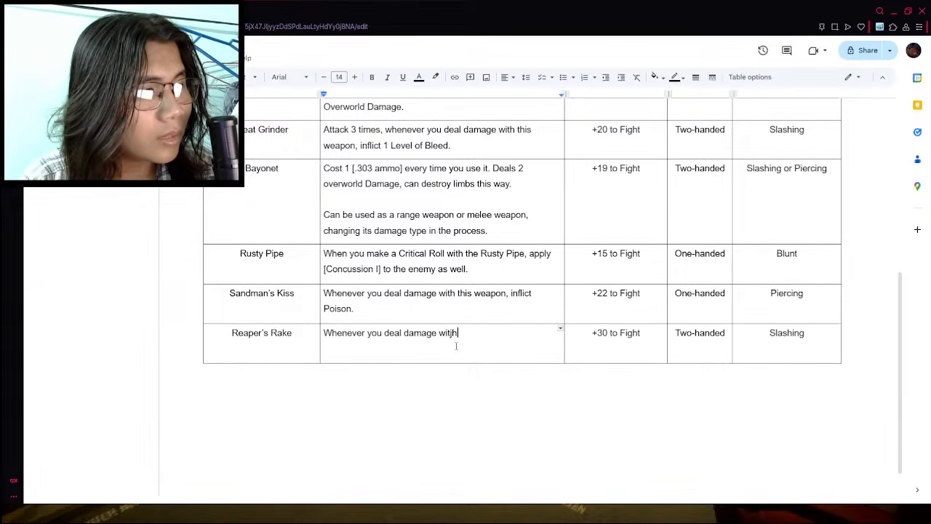
{"action": "key", "text": "BackSpace"}
{"action": "key", "text": "BackSpace"}
{"action": "type", "text": "th this wea"}
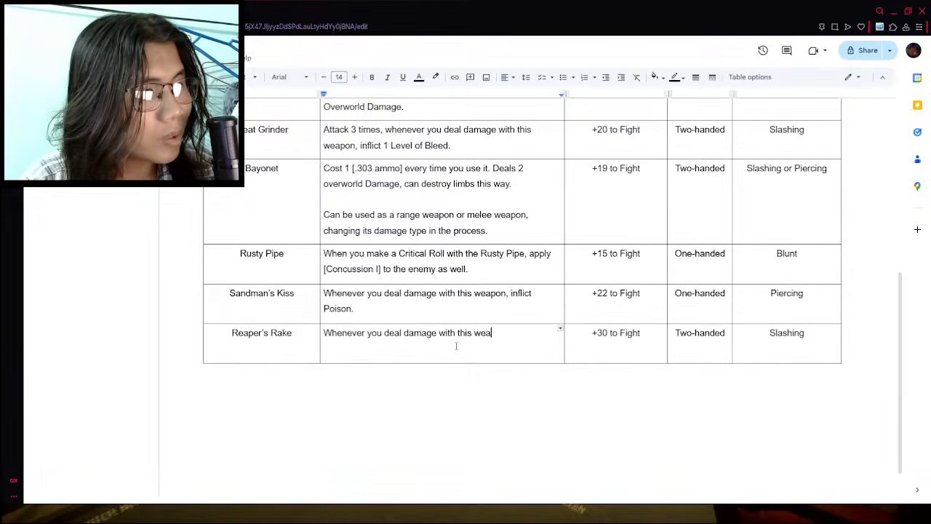
{"action": "type", "text": "pon, inf"}
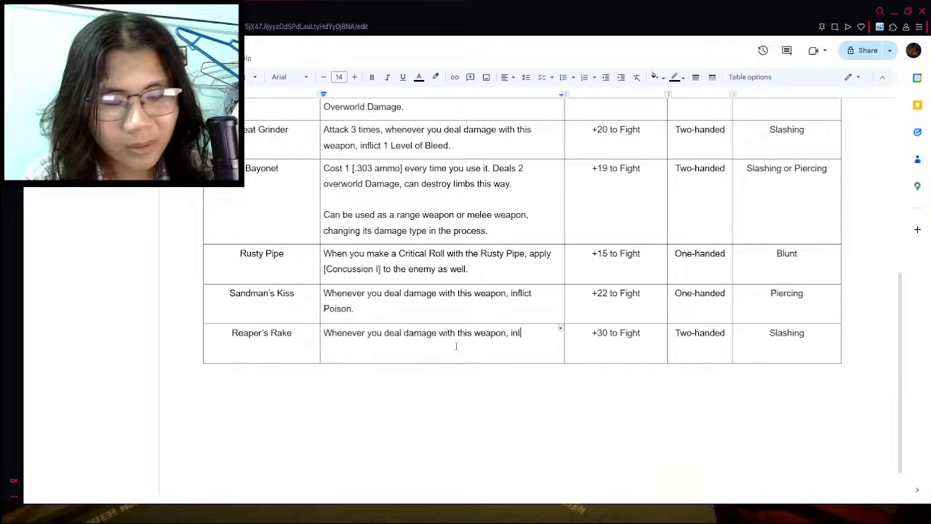
{"action": "type", "text": "lict 1 "}
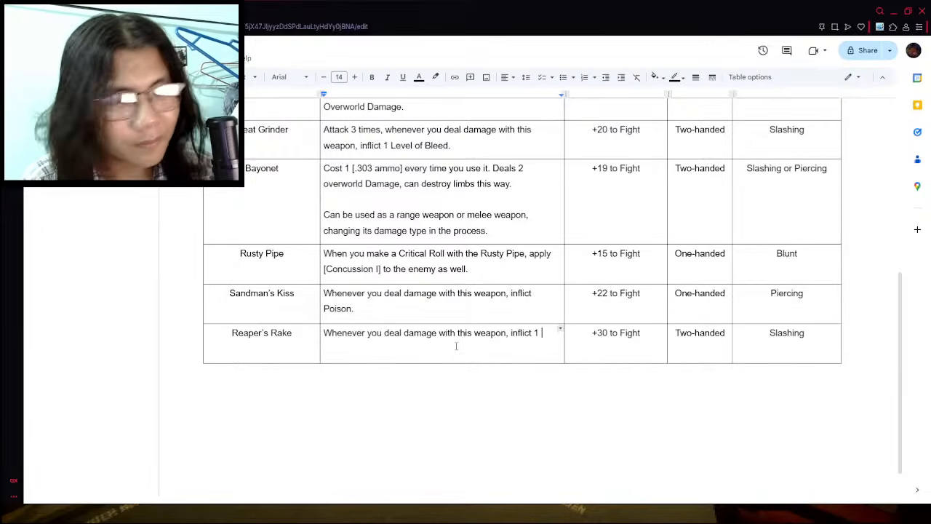
{"action": "type", "text": "Level of Bleed."}
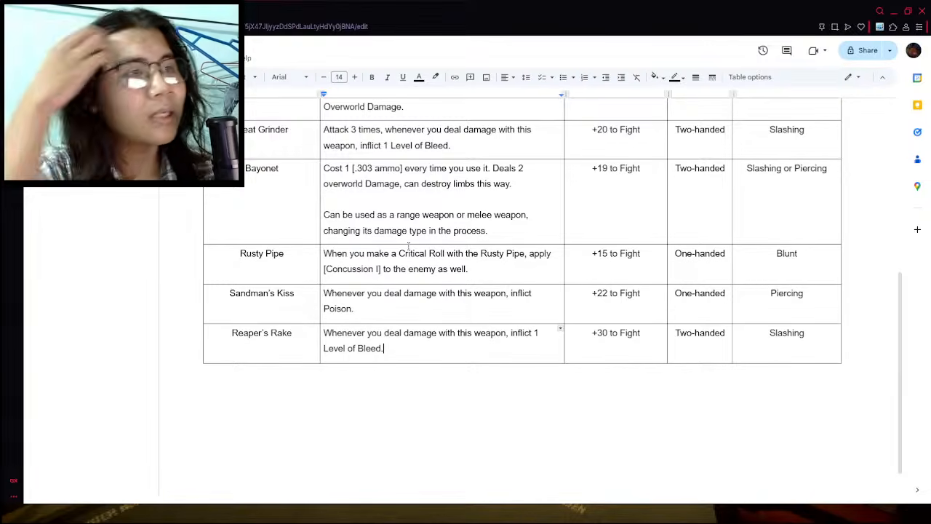
- Switch to the wiki's weapons list and look through the entries below Reaper's rake, from Lantern flail to Bayonet
{"action": "scroll", "coordinate": [408, 246], "scroll_direction": "up", "scroll_amount": 1}
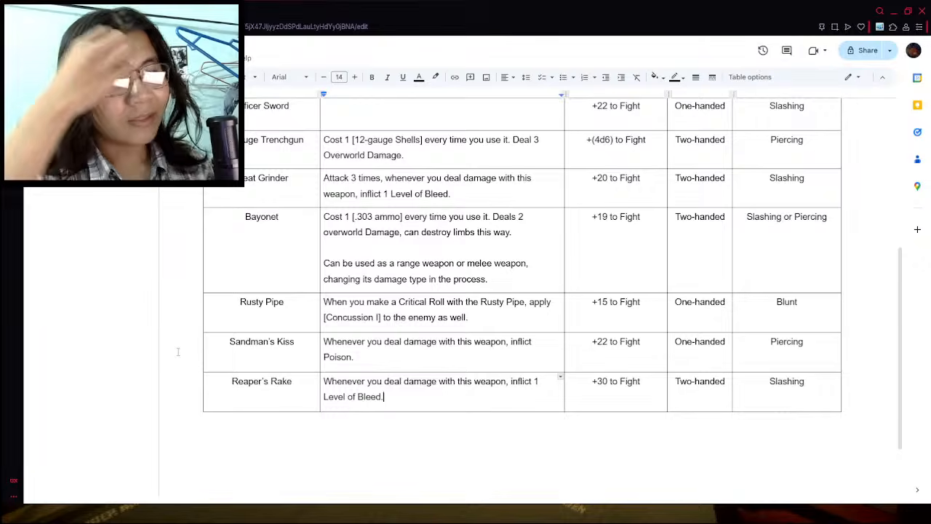
{"action": "key", "text": "ctrl+Tab"}
{"action": "left_click", "coordinate": [37, 27]}
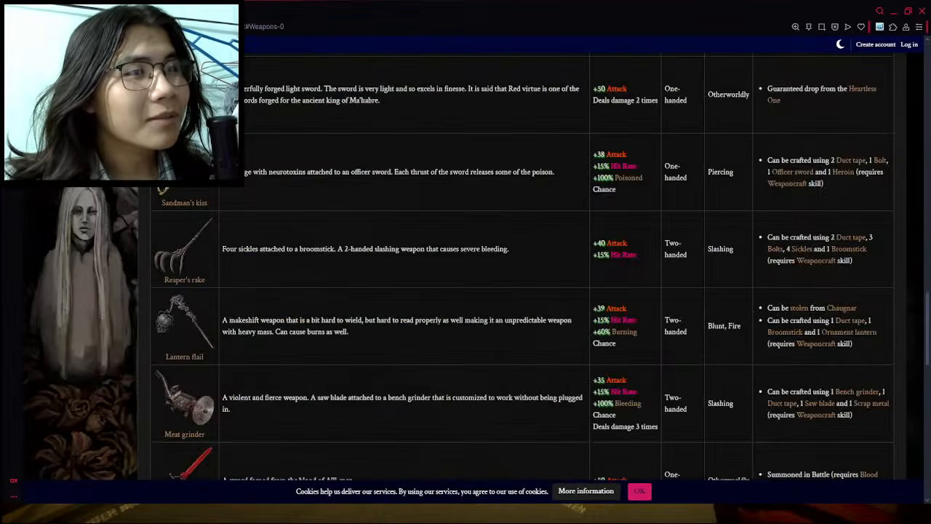
{"action": "scroll", "coordinate": [311, 270], "scroll_direction": "down", "scroll_amount": 3}
{"action": "scroll", "coordinate": [311, 270], "scroll_direction": "down", "scroll_amount": 1}
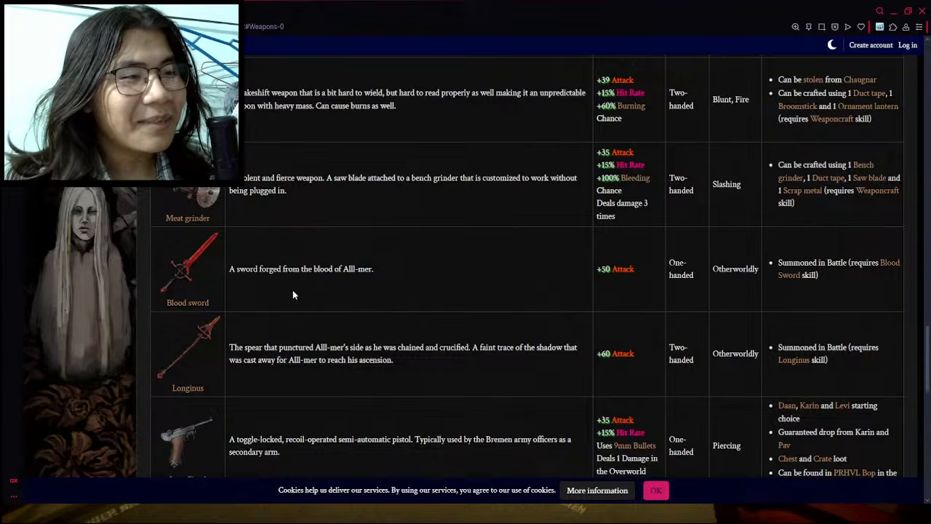
{"action": "scroll", "coordinate": [294, 295], "scroll_direction": "down", "scroll_amount": 3}
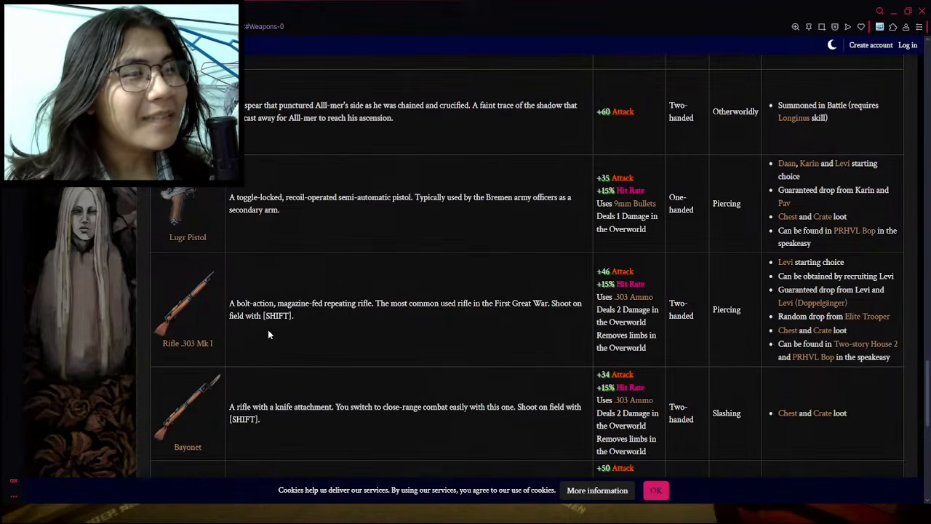
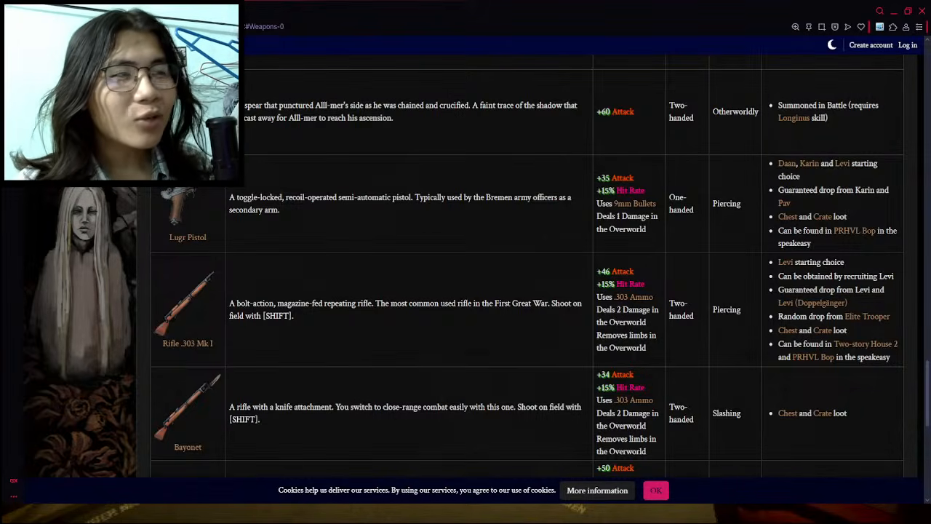
- Return to the items document and insert an empty row below Reaper's Rake in the weapon table
{"action": "key", "text": "ctrl+Tab"}
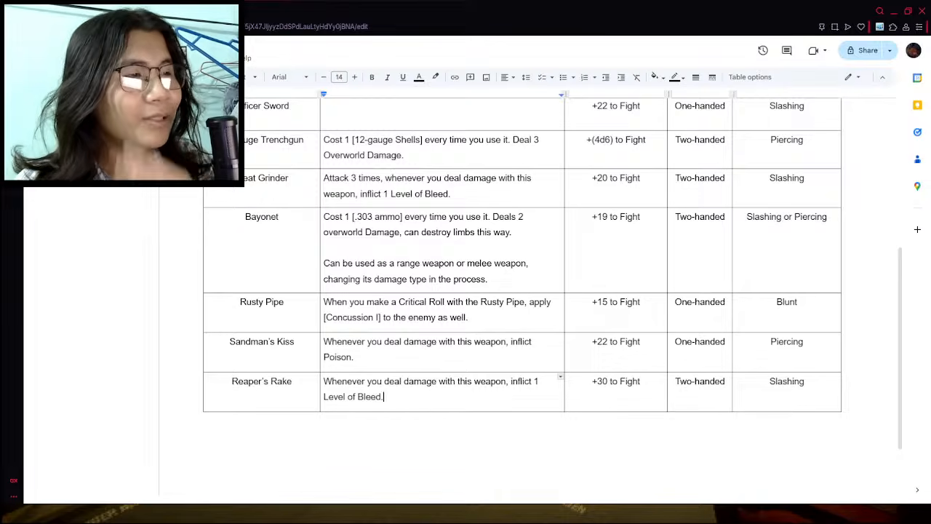
{"action": "right_click", "coordinate": [550, 404]}
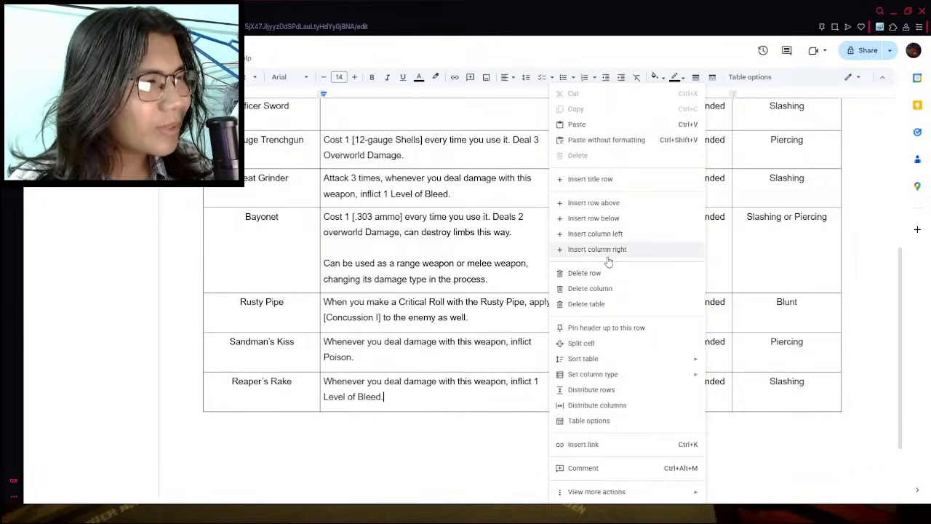
{"action": "left_click", "coordinate": [612, 218]}
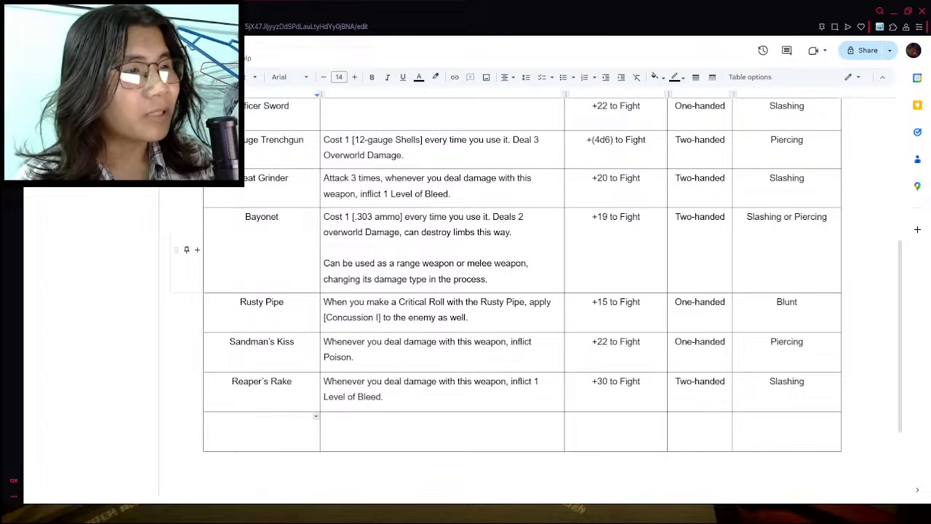
- Check the wiki's weapons list for the entry after Reaper's rake and name the new row "Lantern Flail"
{"action": "left_click", "coordinate": [160, 11]}
{"action": "scroll", "coordinate": [273, 234], "scroll_direction": "up", "scroll_amount": 8}
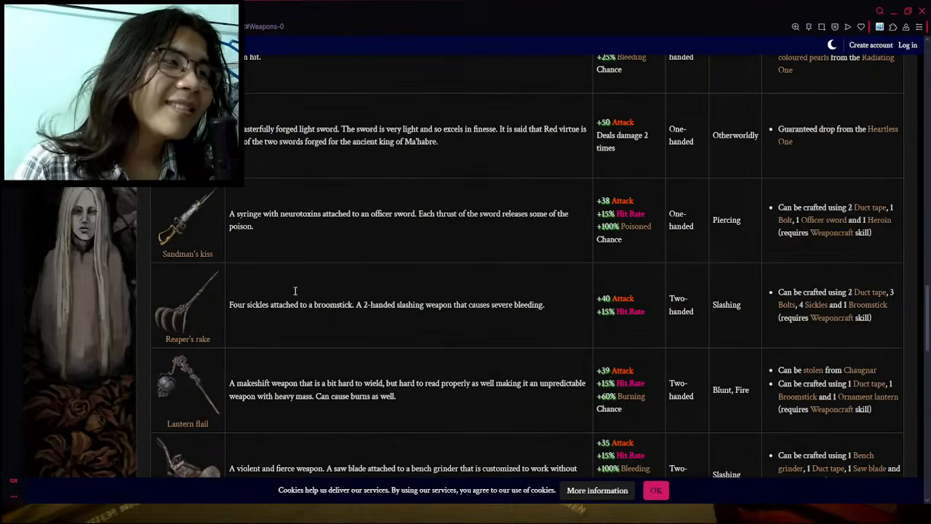
{"action": "scroll", "coordinate": [188, 442], "scroll_direction": "down", "scroll_amount": 3}
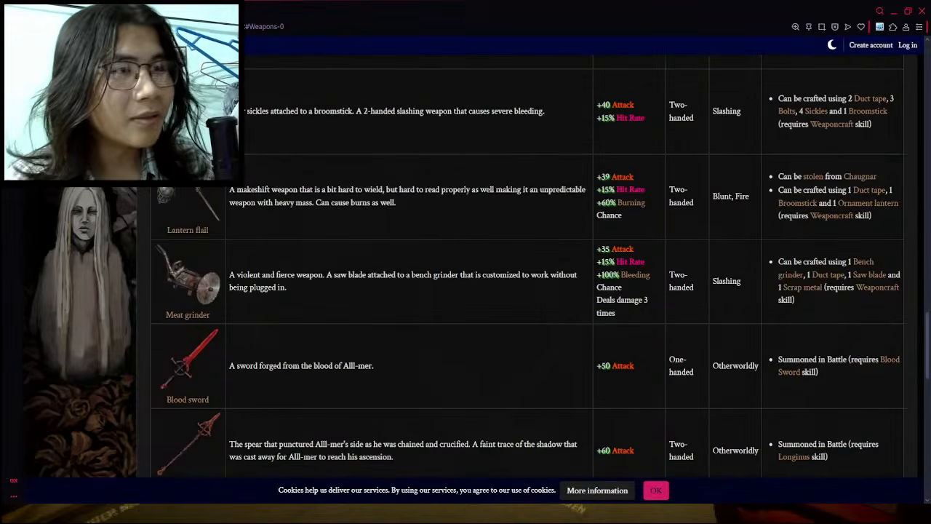
{"action": "left_click", "coordinate": [87, 11]}
{"action": "type", "text": "Lanter"}
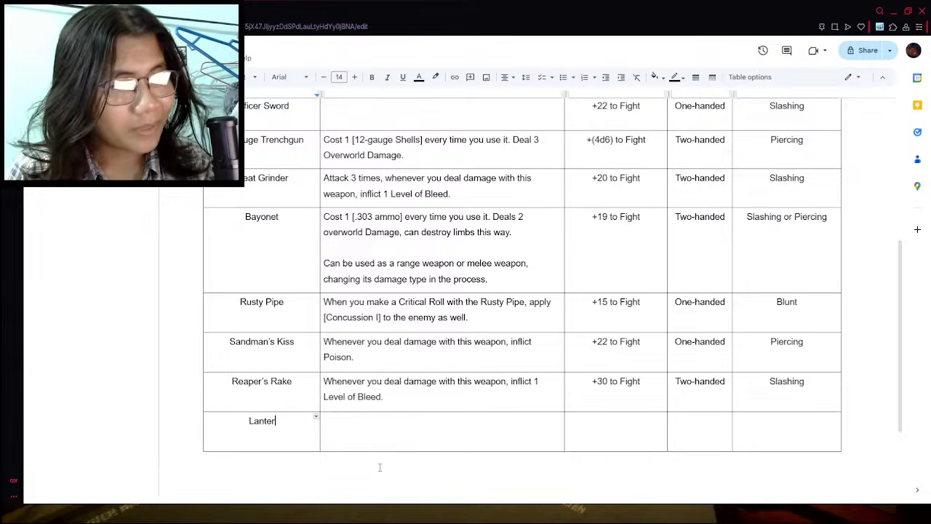
{"action": "type", "text": "n Flair"}
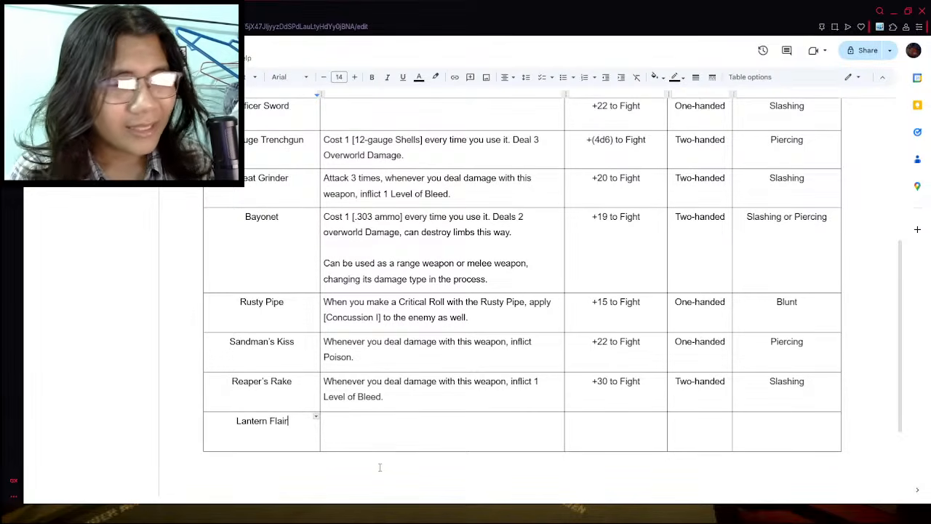
{"action": "key", "text": "BackSpace"}
{"action": "type", "text": "l"}
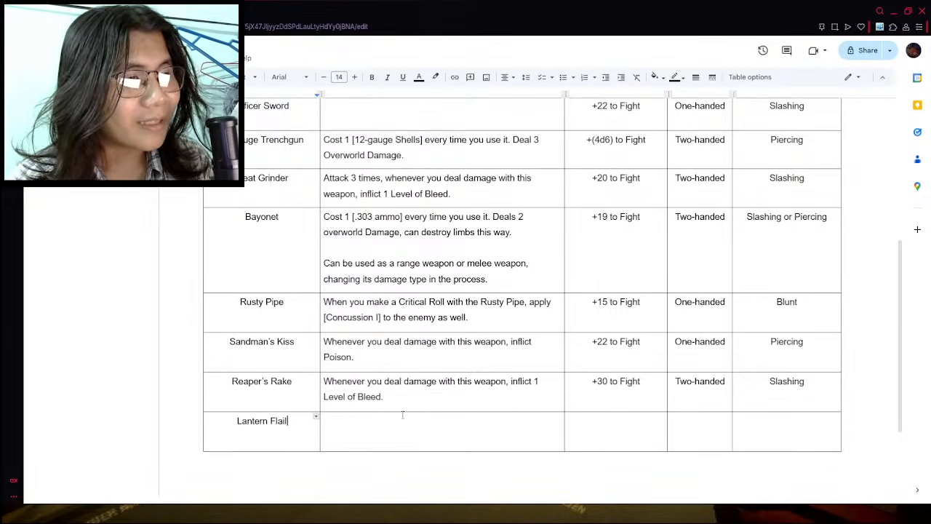
- Enter "Two-handed" as the Lantern Flail category and "Blunt and Fire" as its damage type, consulting the wiki entry
{"action": "left_click", "coordinate": [402, 415]}
{"action": "left_click", "coordinate": [167, 11]}
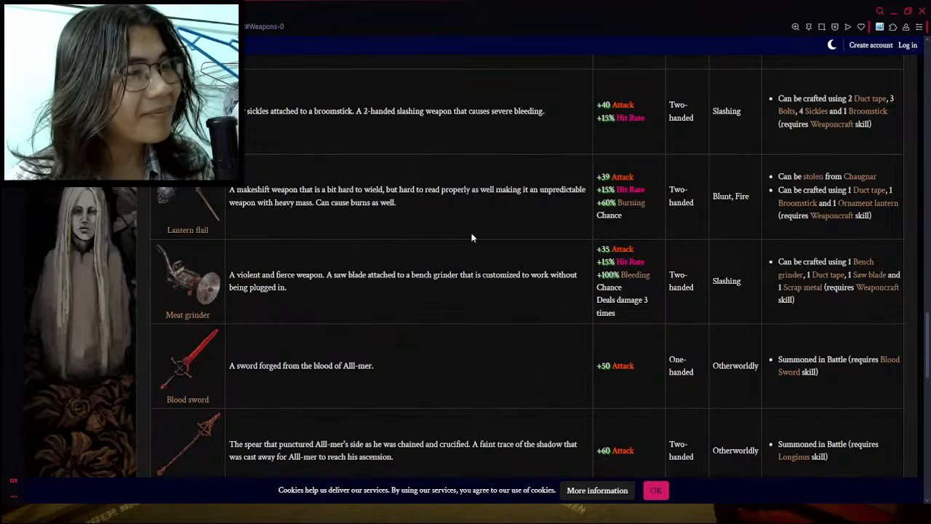
{"action": "left_click", "coordinate": [95, 11]}
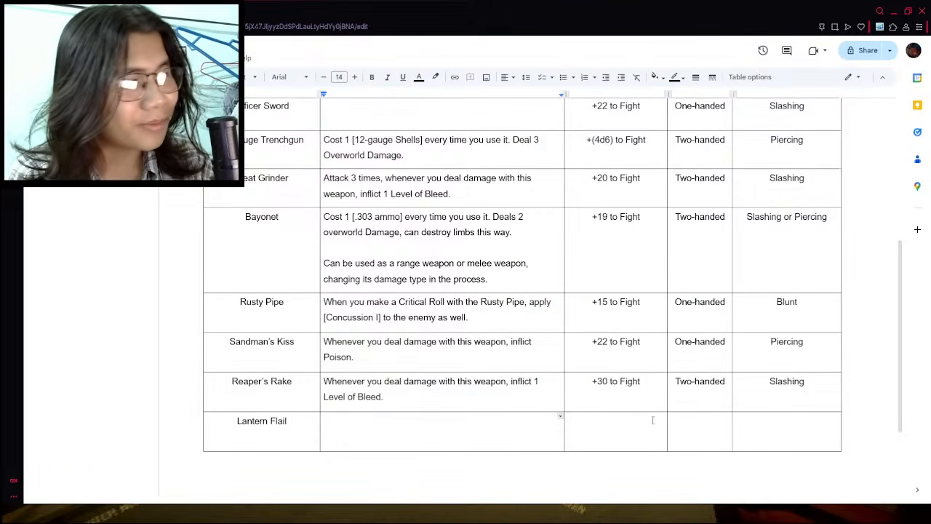
{"action": "left_click", "coordinate": [700, 418]}
{"action": "type", "text": "Two-handed"}
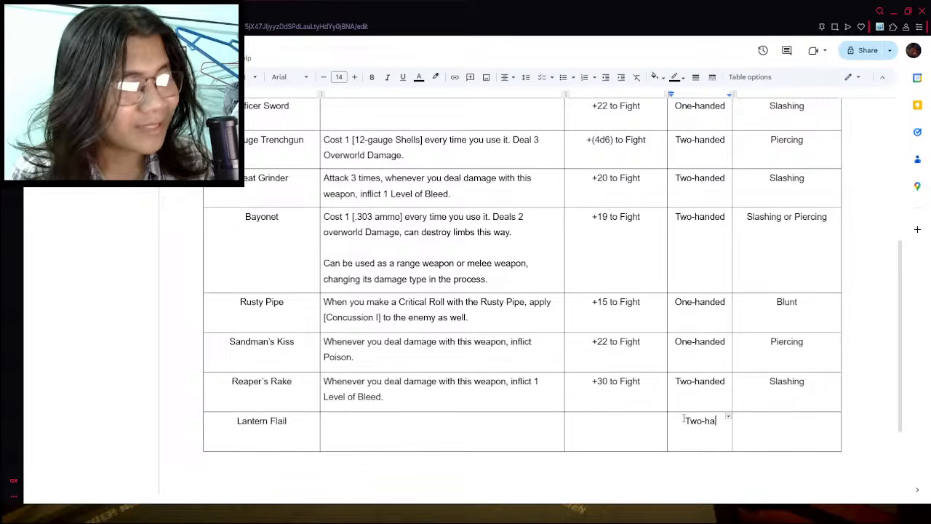
{"action": "left_click", "coordinate": [794, 435]}
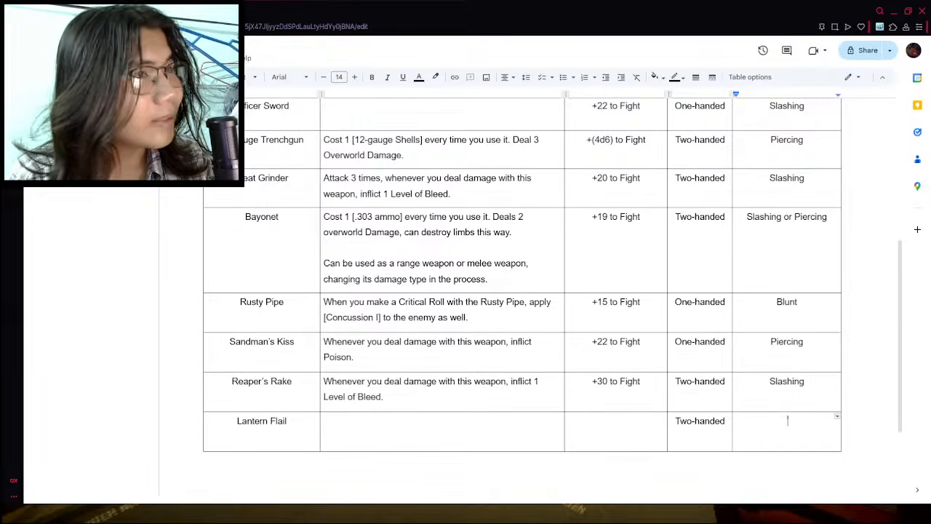
{"action": "left_click", "coordinate": [167, 11]}
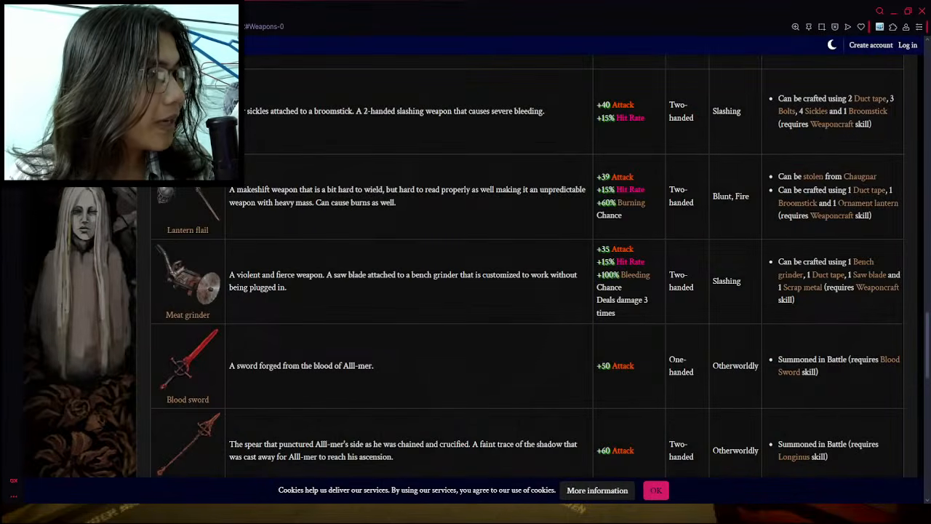
{"action": "left_click", "coordinate": [109, 10]}
{"action": "type", "text": "Blunt"}
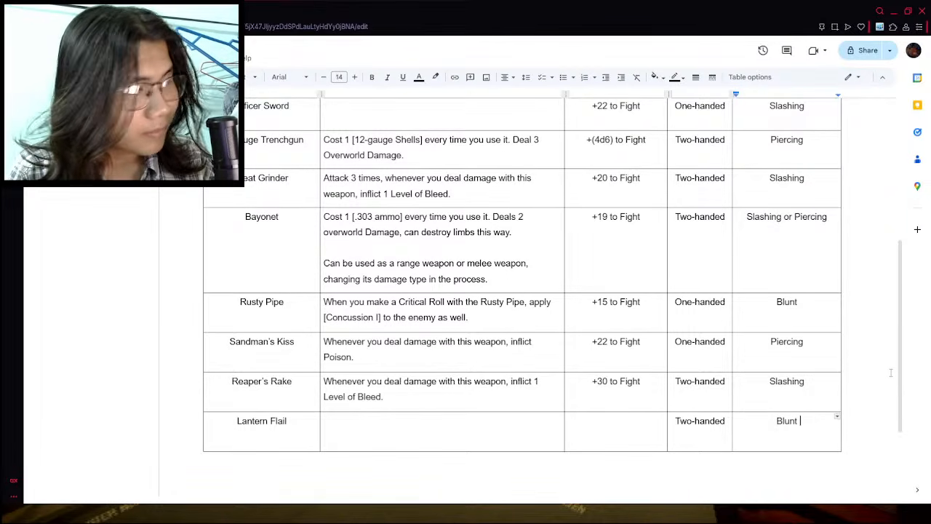
{"action": "type", "text": " and Fire"}
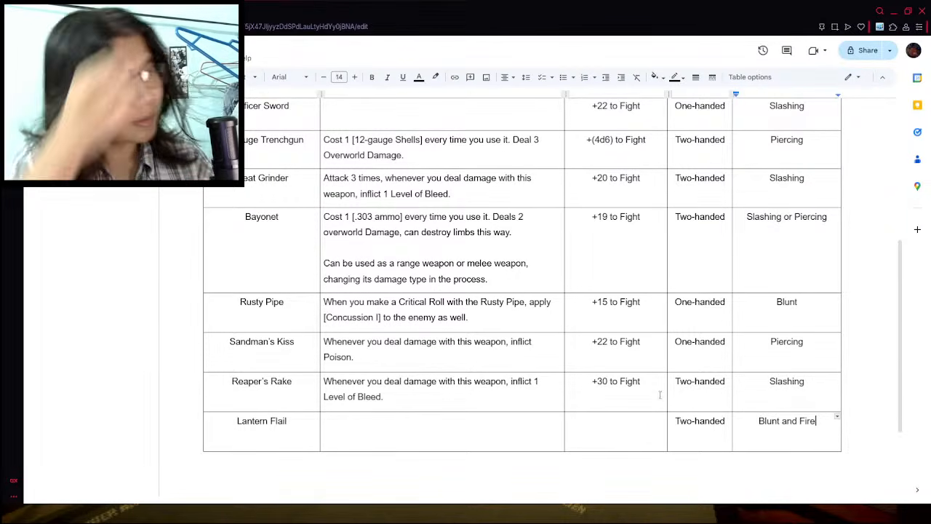
- Check the Lantern flail's attack bonus on the wiki and set its modifier in the table to "+28 to Fight"
{"action": "left_click", "coordinate": [603, 421]}
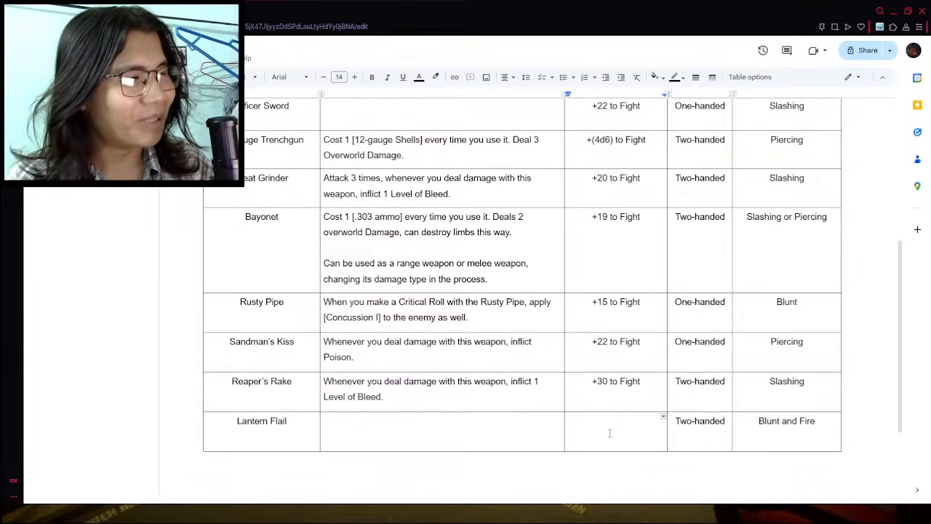
{"action": "left_click", "coordinate": [369, 435]}
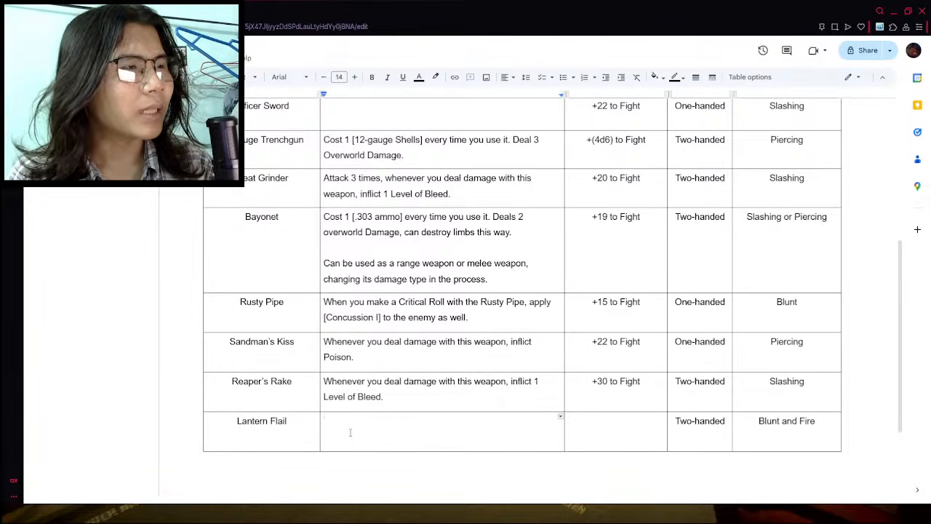
{"action": "key", "text": "ctrl+Tab"}
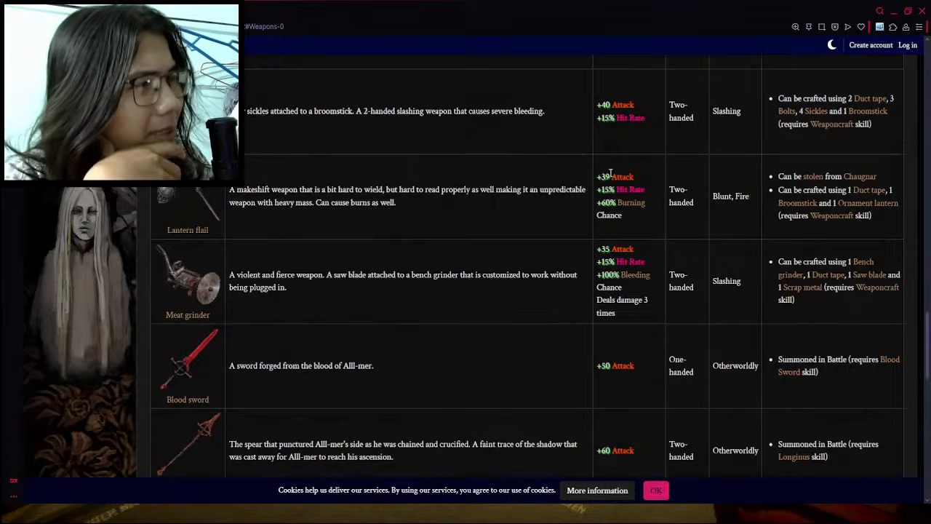
{"action": "key", "text": "ctrl+shift+Tab"}
{"action": "left_click", "coordinate": [634, 436]}
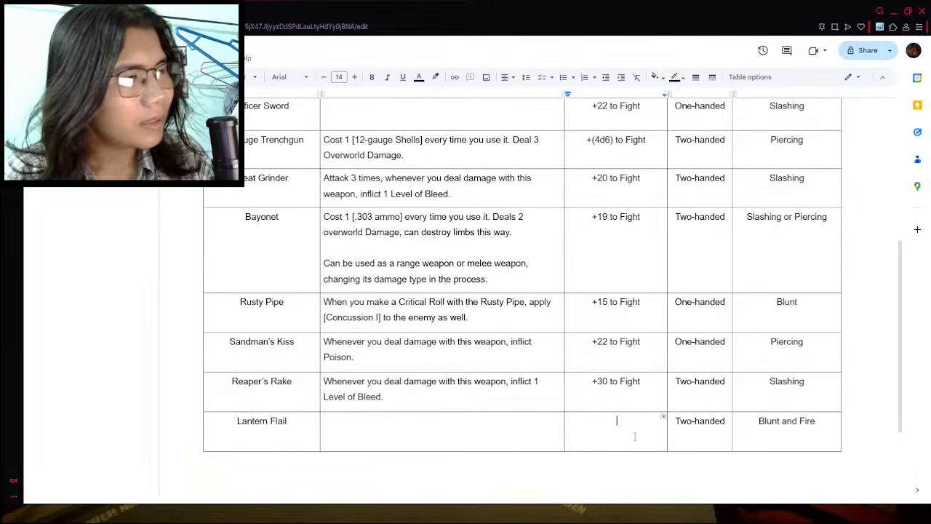
{"action": "type", "text": "+28 to"}
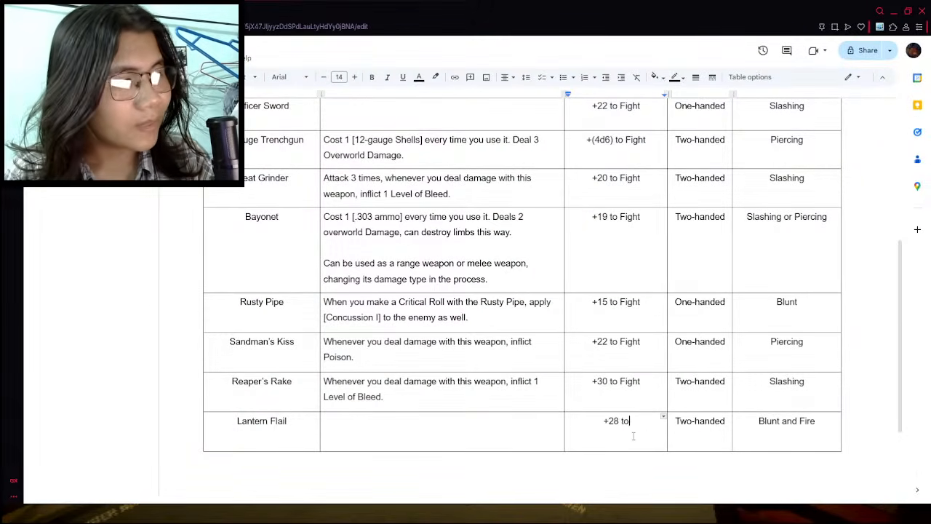
{"action": "type", "text": " Fight"}
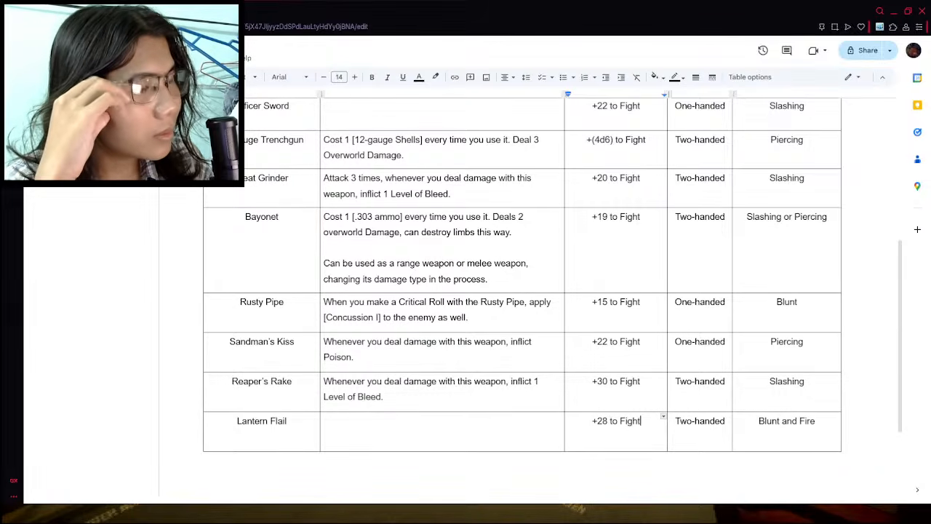
- Describe the Lantern Flail effect as "Whenever you deal damage with this weapon, inlfict Burn."
{"action": "left_click", "coordinate": [822, 426]}
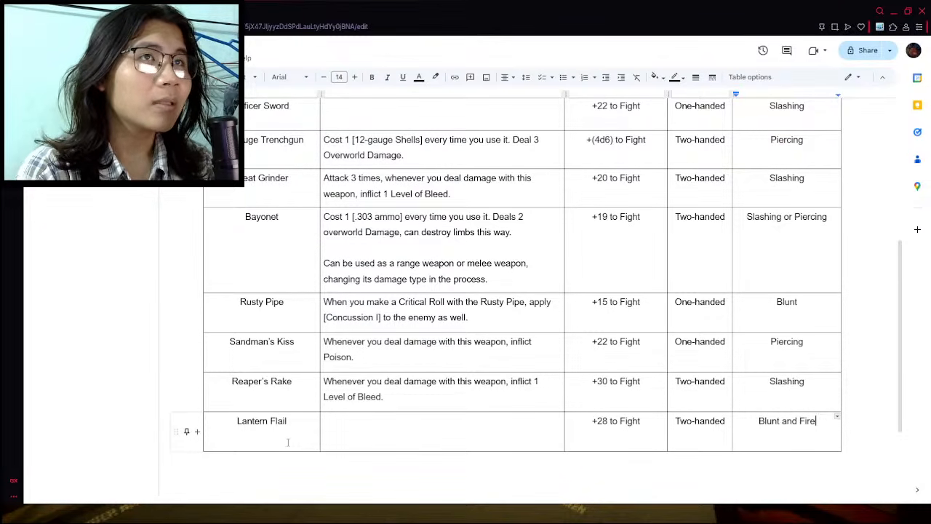
{"action": "left_click", "coordinate": [357, 424]}
{"action": "type", "text": "Whenever you fe"}
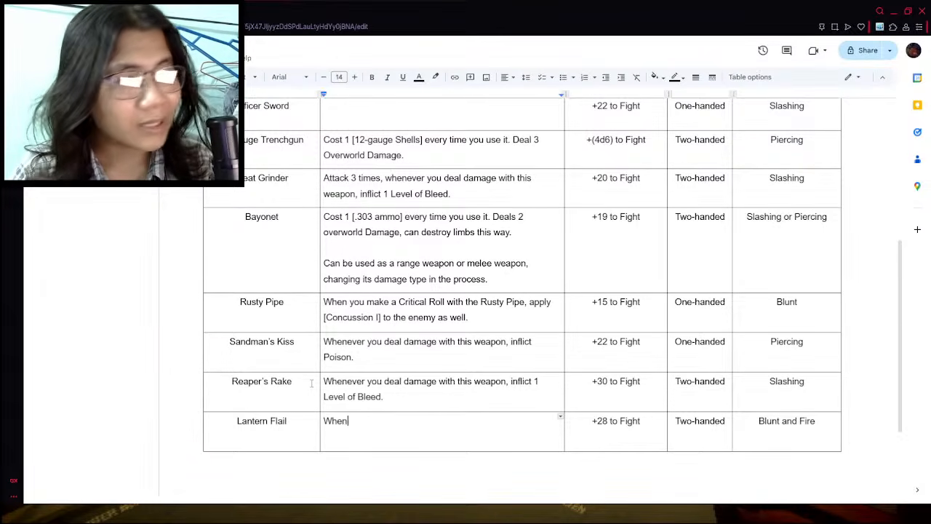
{"action": "key", "text": "BackSpace"}
{"action": "key", "text": "BackSpace"}
{"action": "type", "text": "deal"}
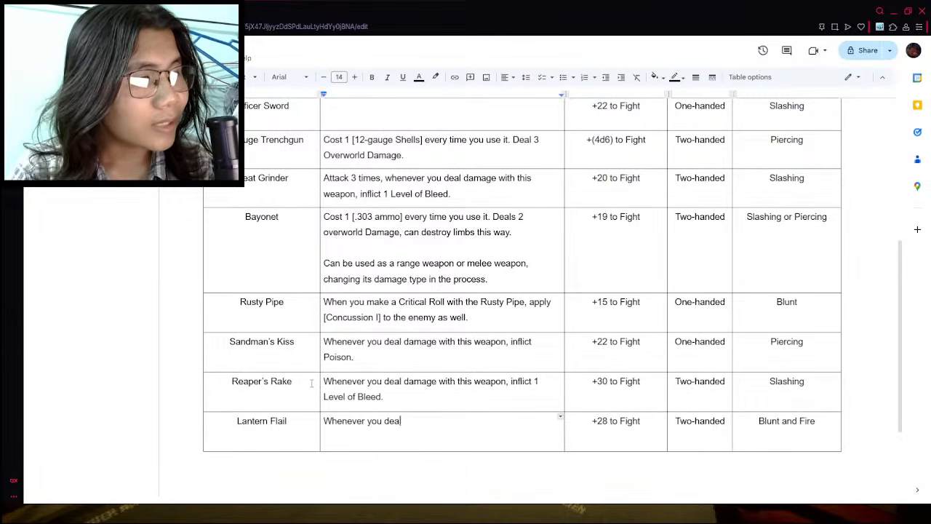
{"action": "type", "text": " damage with t"}
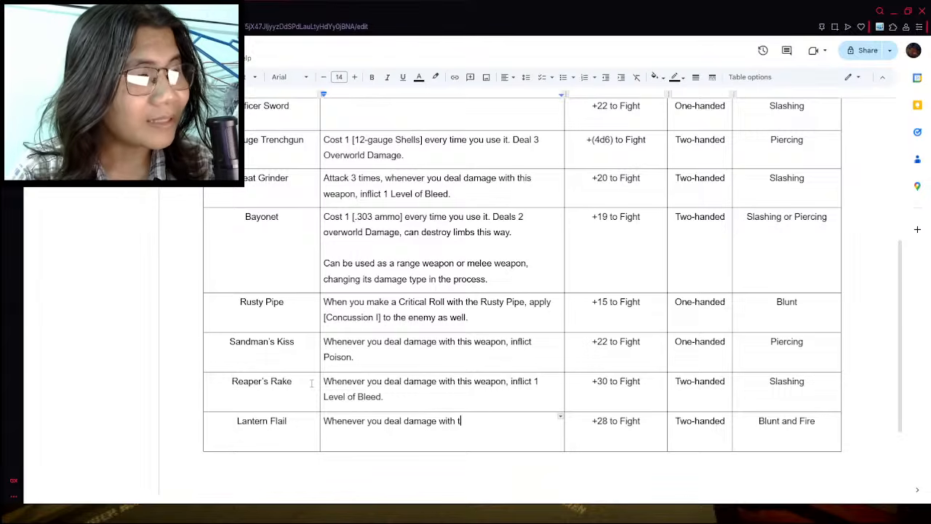
{"action": "type", "text": "his weapon, inlfic"}
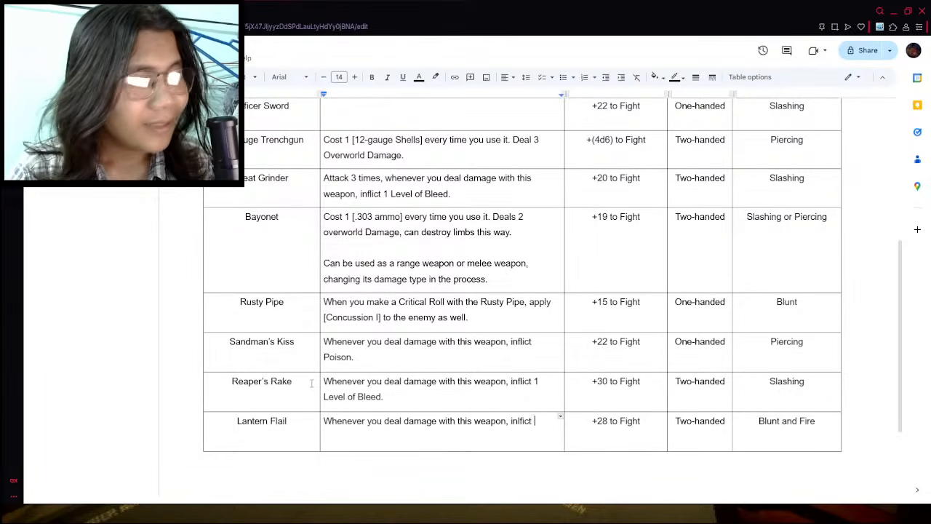
{"action": "type", "text": "t Burn."}
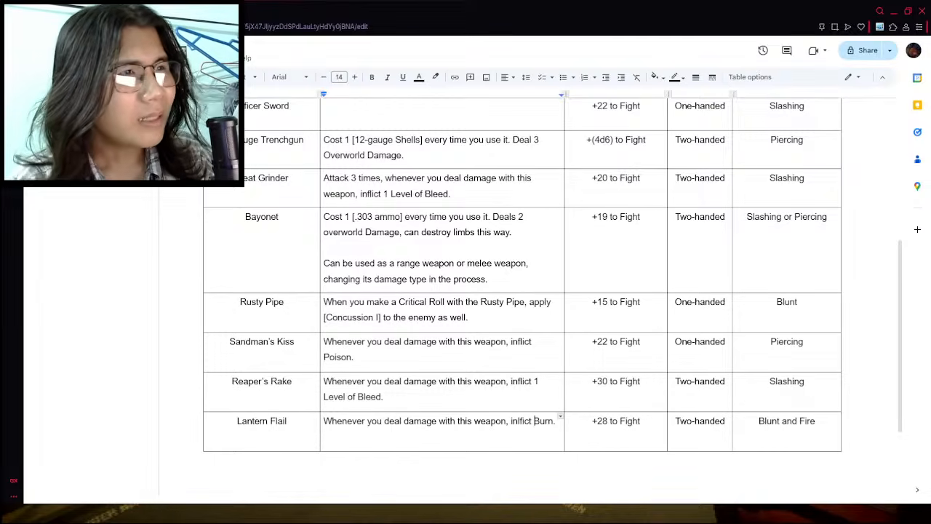
- Recheck the Lantern flail wiki entry and copy the Rusty Pipe's Critical Roll effect text into the Lantern Flail description after "deal"
{"action": "key", "text": "ctrl+Tab"}
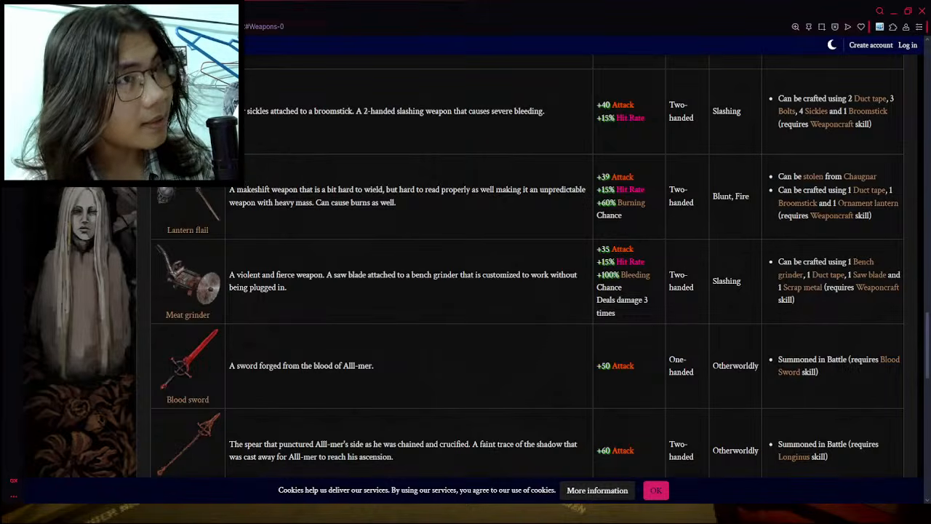
{"action": "key", "text": "ctrl+shift+Tab"}
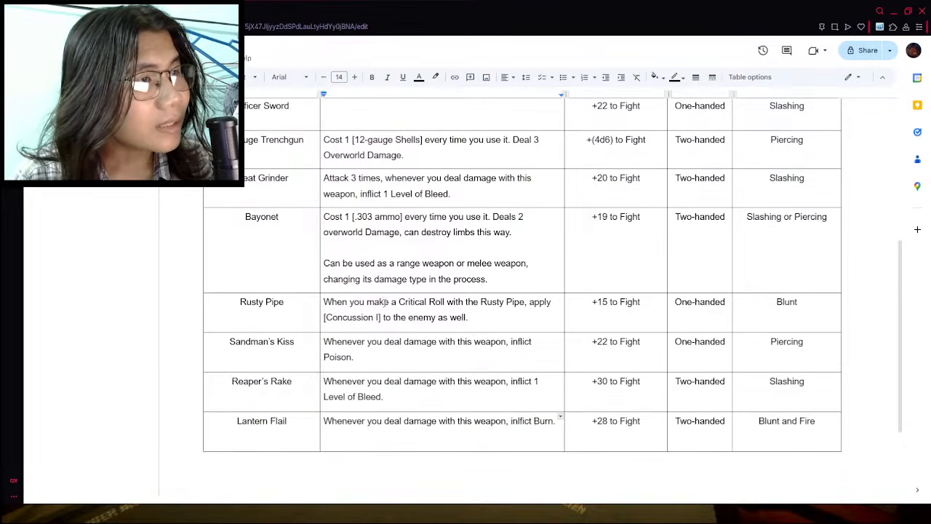
{"action": "left_click_drag", "start_coordinate": [324, 302], "coordinate": [470, 320]}
{"action": "key", "text": "ctrl+c"}
{"action": "left_click", "coordinate": [402, 422]}
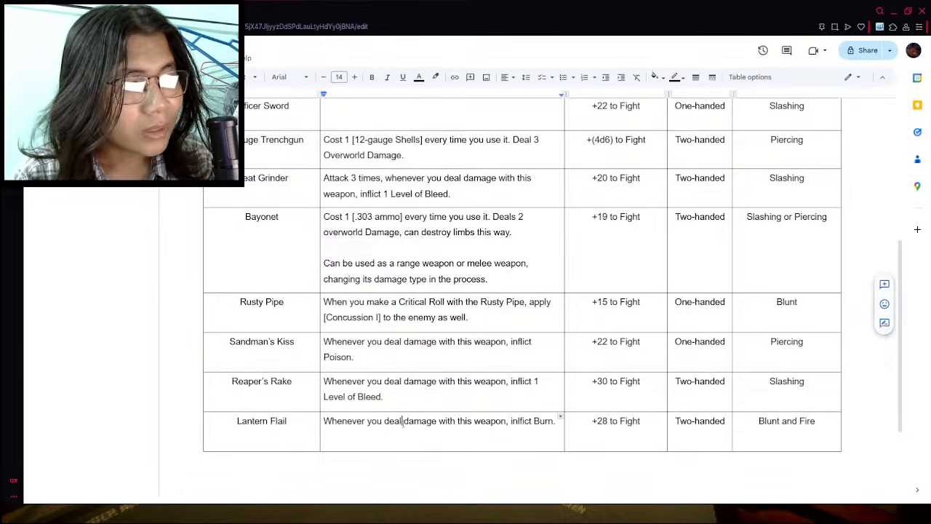
{"action": "key", "text": "ctrl+v"}
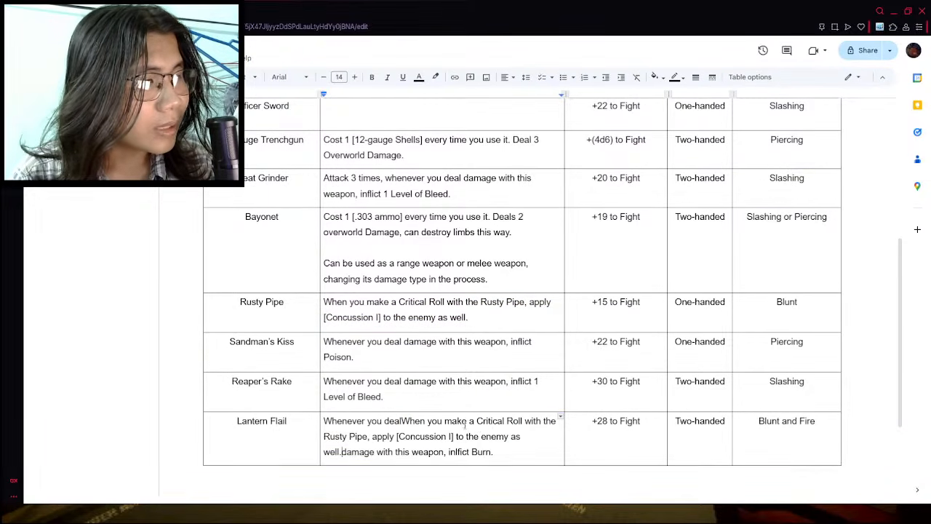
- Replace "Rusty Pipe" with "Lantern Flail" in the copied Critical Roll text of the Lantern Flail description
{"action": "left_click", "coordinate": [464, 424]}
{"action": "left_click_drag", "start_coordinate": [483, 424], "coordinate": [486, 425]}
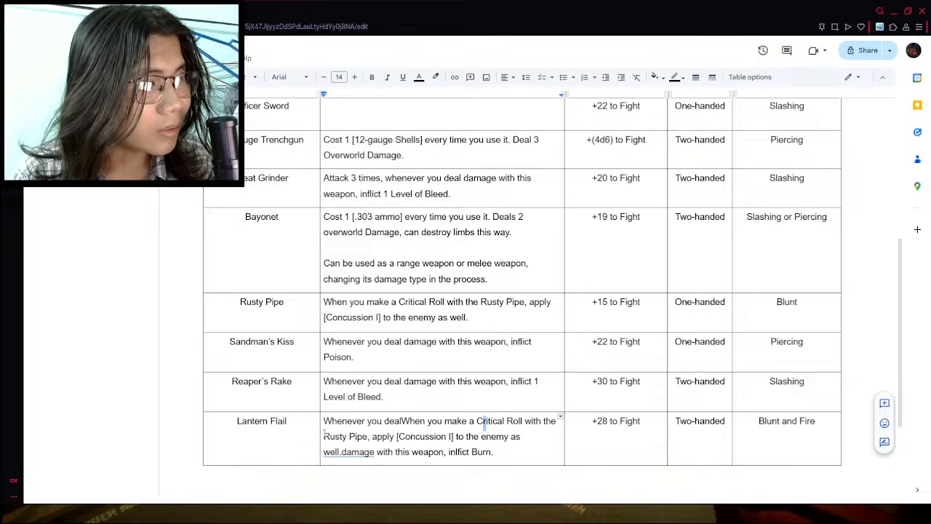
{"action": "left_click_drag", "start_coordinate": [324, 433], "coordinate": [369, 437]}
{"action": "type", "text": "Lantern Flail"}
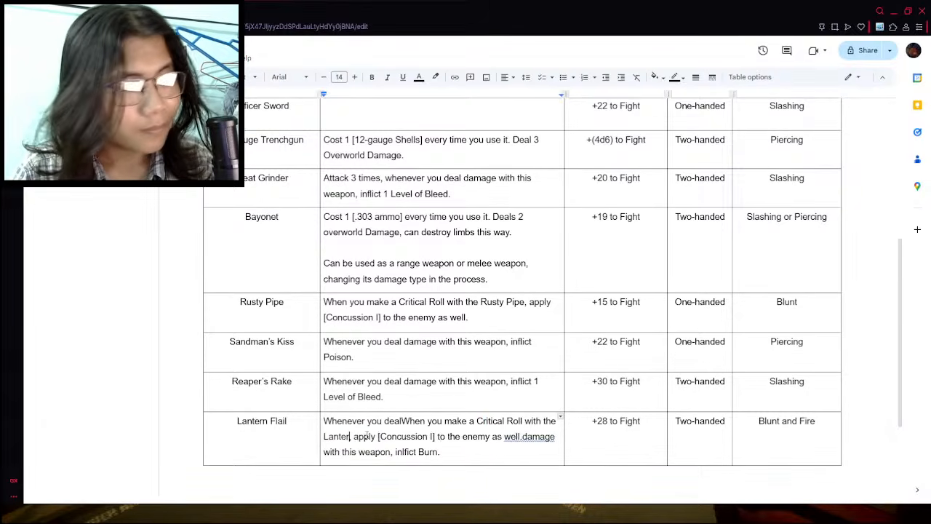
{"action": "key", "text": "BackSpace"}
{"action": "type", "text": "lail,"}
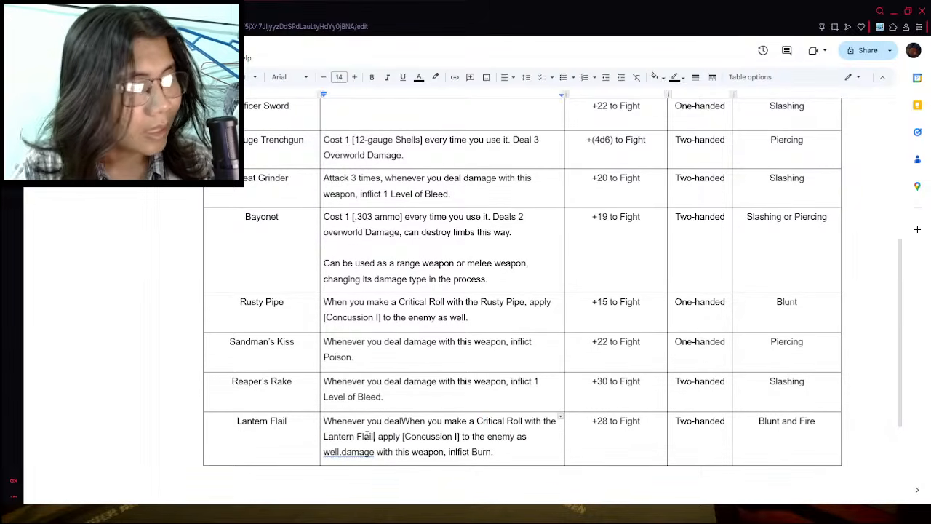
- Change the bracketed status effect in the Lantern Flail description to "Burn"
{"action": "left_click_drag", "start_coordinate": [404, 437], "coordinate": [458, 436]}
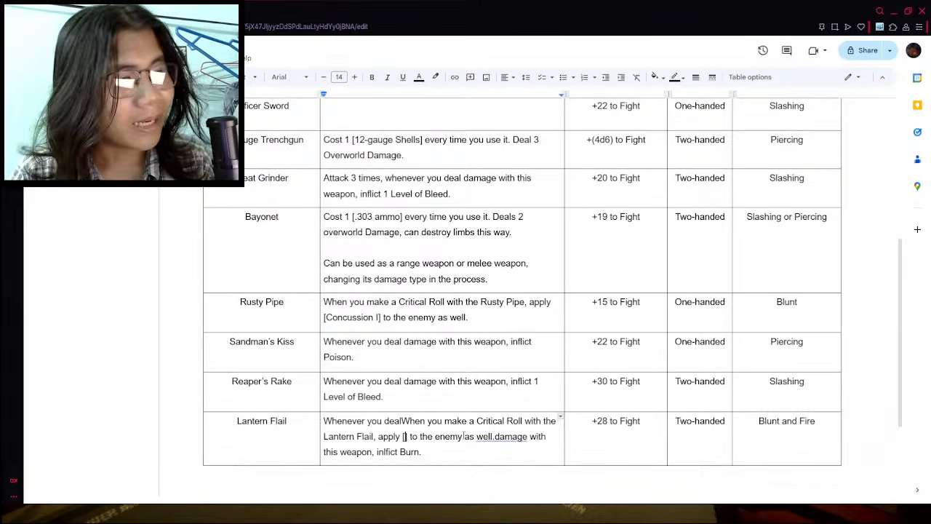
{"action": "type", "text": "Mino"}
{"action": "key", "text": "BackSpace"}
{"action": "key", "text": "BackSpace"}
{"action": "key", "text": "BackSpace"}
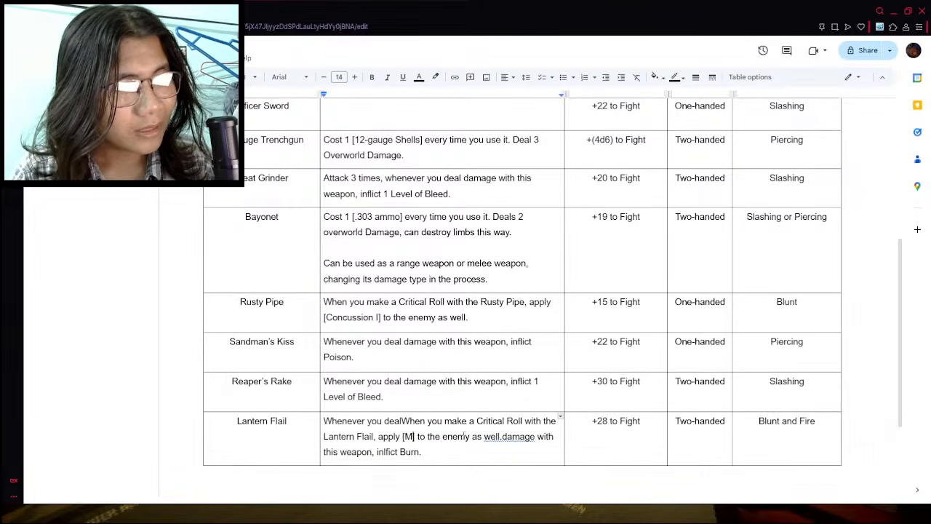
{"action": "key", "text": "BackSpace"}
{"action": "type", "text": "Burn"}
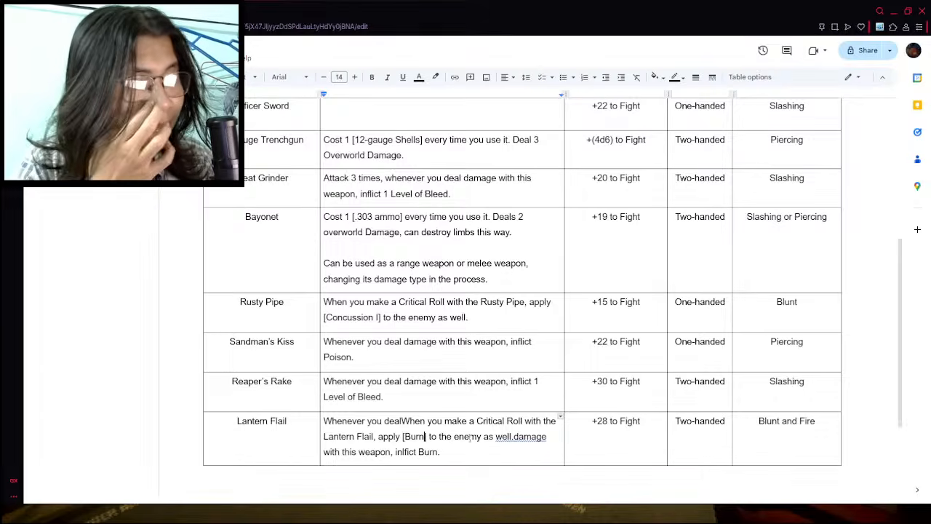
- Trim the Lantern Flail description to end at "to the enemy." and remove the leftover "Whenever you deal" from its start
{"action": "left_click_drag", "start_coordinate": [482, 438], "coordinate": [441, 452]}
{"action": "key", "text": "BackSpace"}
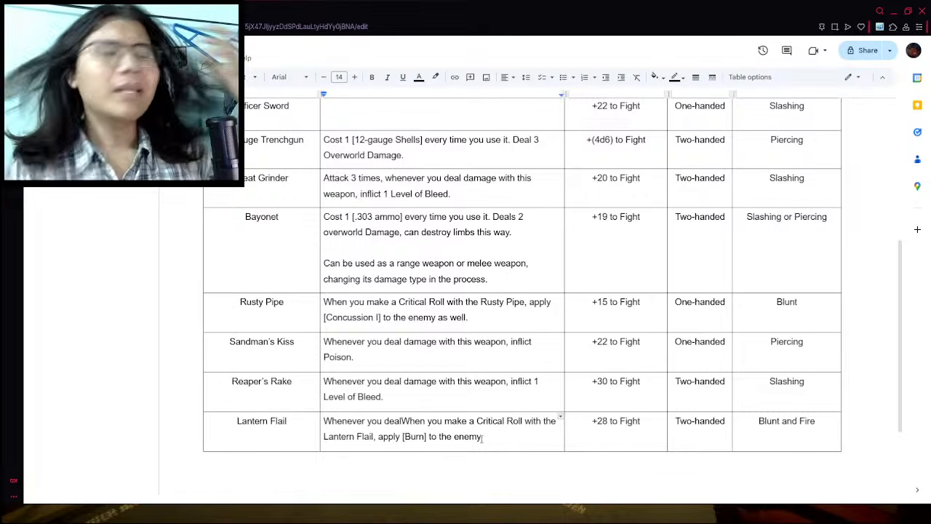
{"action": "type", "text": "."}
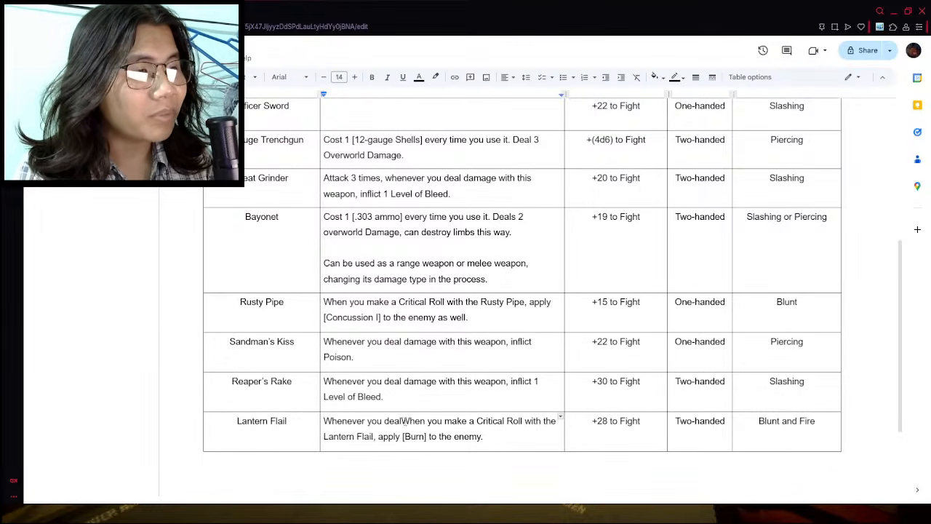
{"action": "left_click", "coordinate": [402, 421]}
{"action": "left_click_drag", "start_coordinate": [402, 421], "coordinate": [325, 421]}
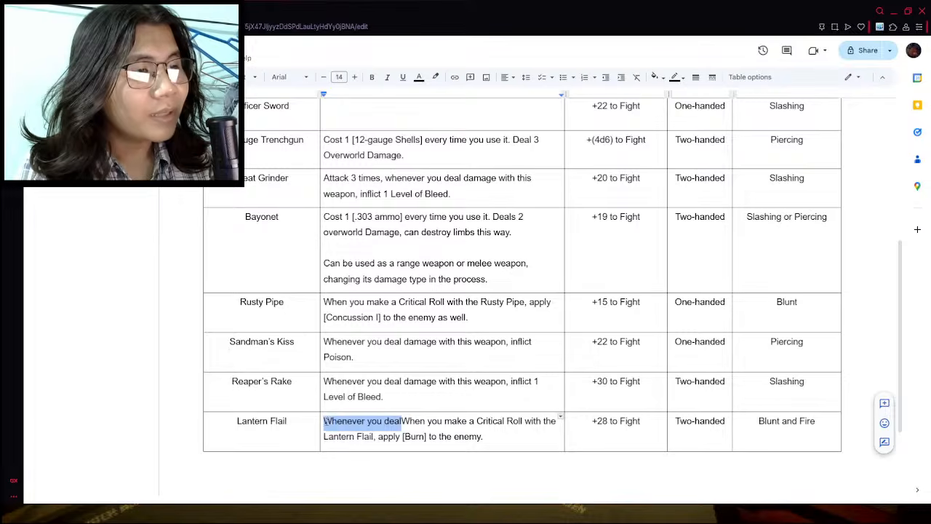
{"action": "key", "text": "BackSpace"}
{"action": "left_click", "coordinate": [434, 420]}
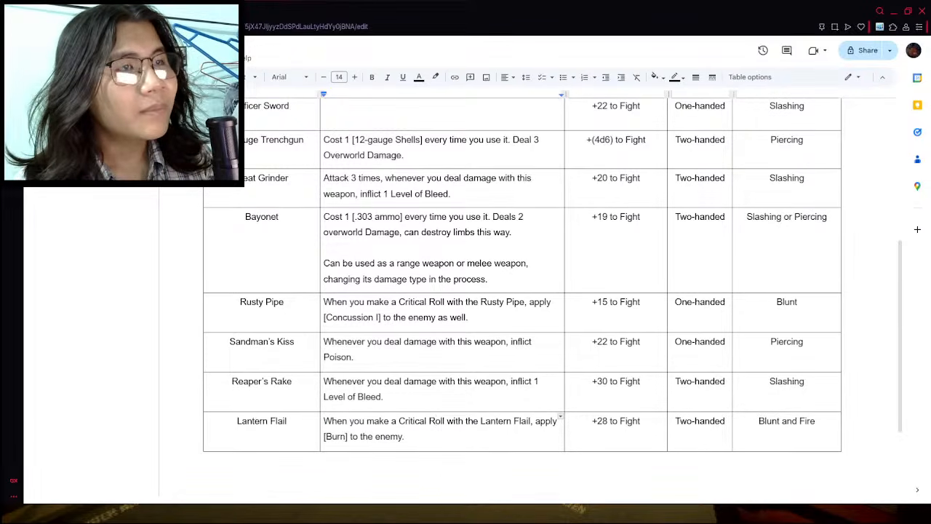
- Look through the wiki's weapon list for weapons that could still be added to the table
{"action": "key", "text": "ctrl+Tab"}
{"action": "scroll", "coordinate": [205, 210], "scroll_direction": "up", "scroll_amount": 3}
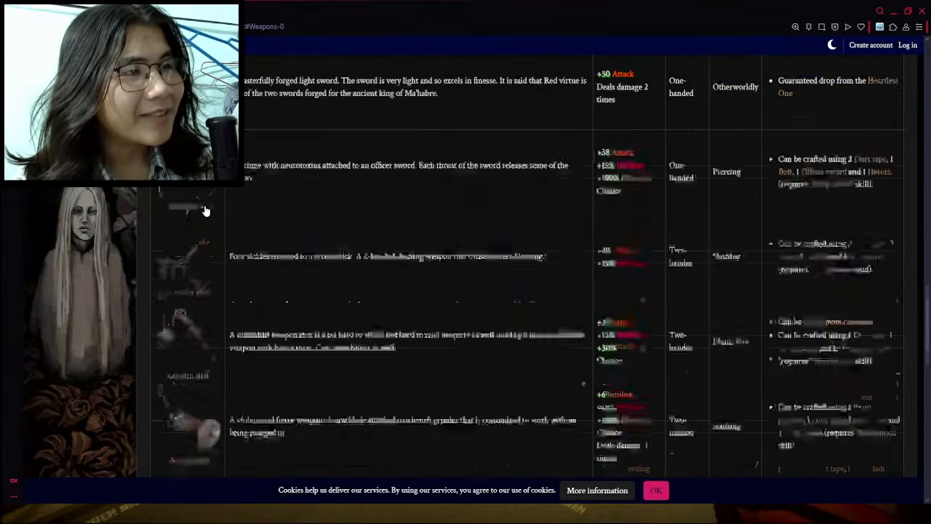
{"action": "scroll", "coordinate": [205, 210], "scroll_direction": "down", "scroll_amount": 10}
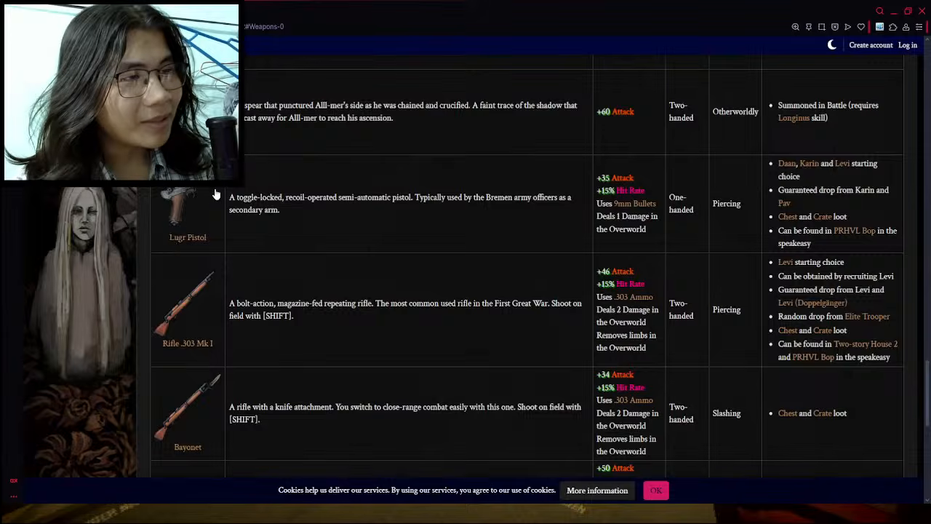
{"action": "scroll", "coordinate": [218, 192], "scroll_direction": "down", "scroll_amount": 3}
{"action": "scroll", "coordinate": [218, 192], "scroll_direction": "up", "scroll_amount": 13}
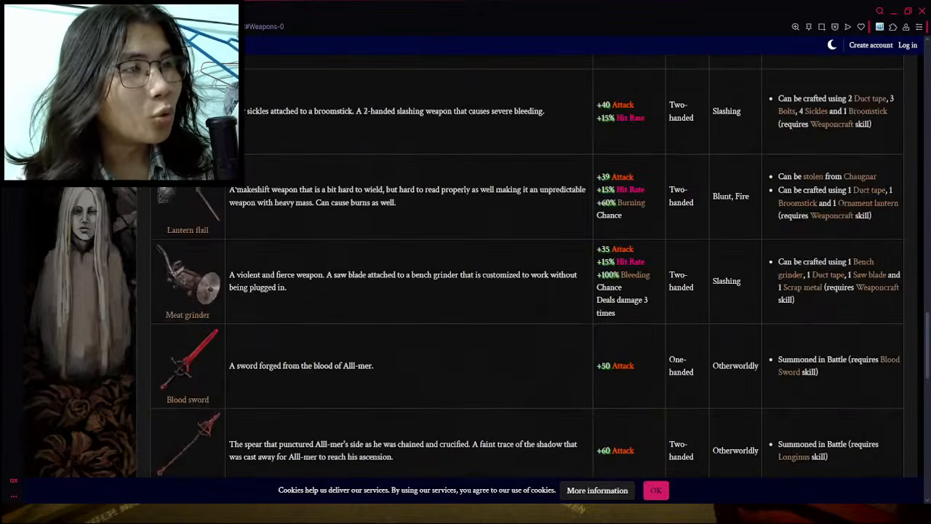
{"action": "scroll", "coordinate": [253, 186], "scroll_direction": "up", "scroll_amount": 6}
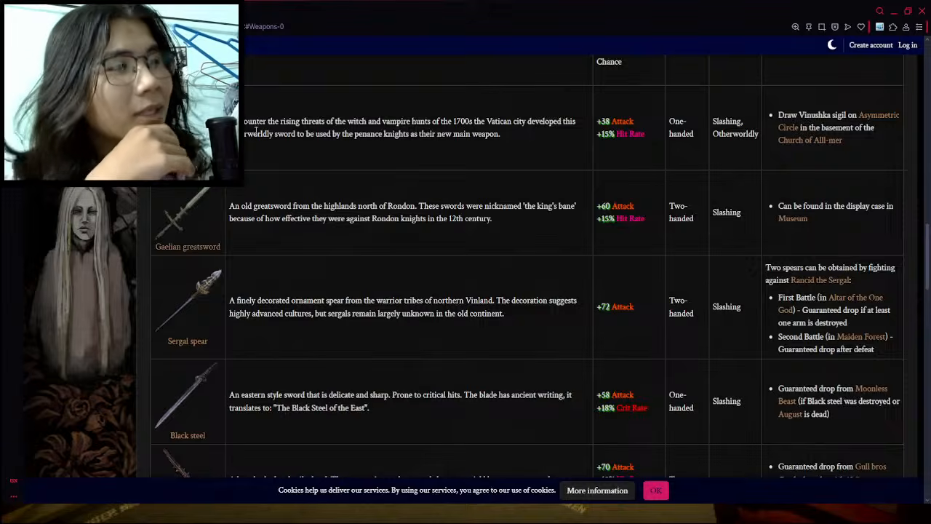
{"action": "scroll", "coordinate": [197, 354], "scroll_direction": "up", "scroll_amount": 2}
{"action": "scroll", "coordinate": [181, 374], "scroll_direction": "down", "scroll_amount": 1}
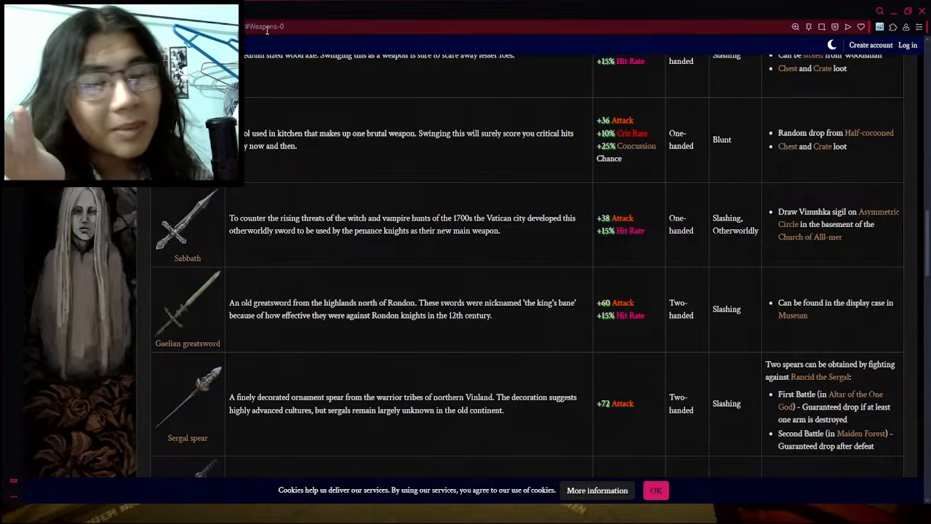
- Return to the items document, review the weapon table, and shorten the heading above it to "All Weapons"
{"action": "left_click", "coordinate": [196, 11]}
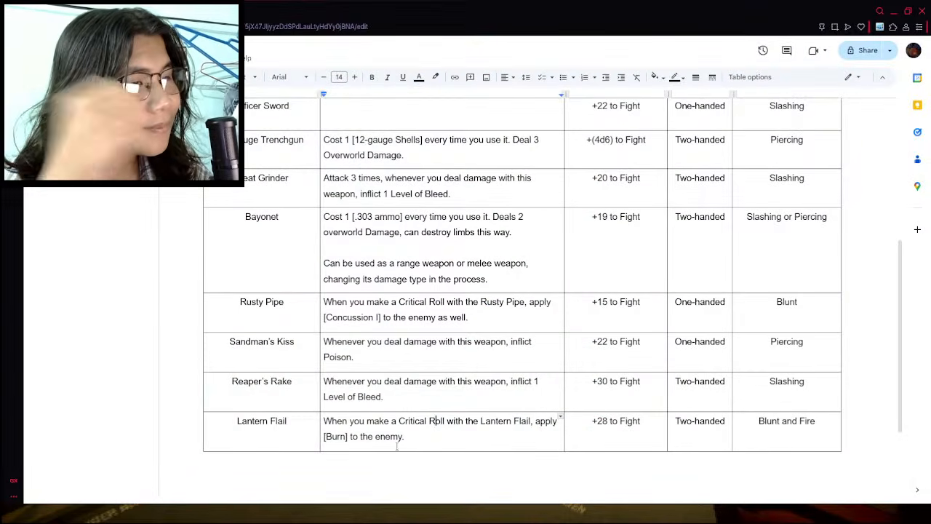
{"action": "right_click", "coordinate": [289, 433]}
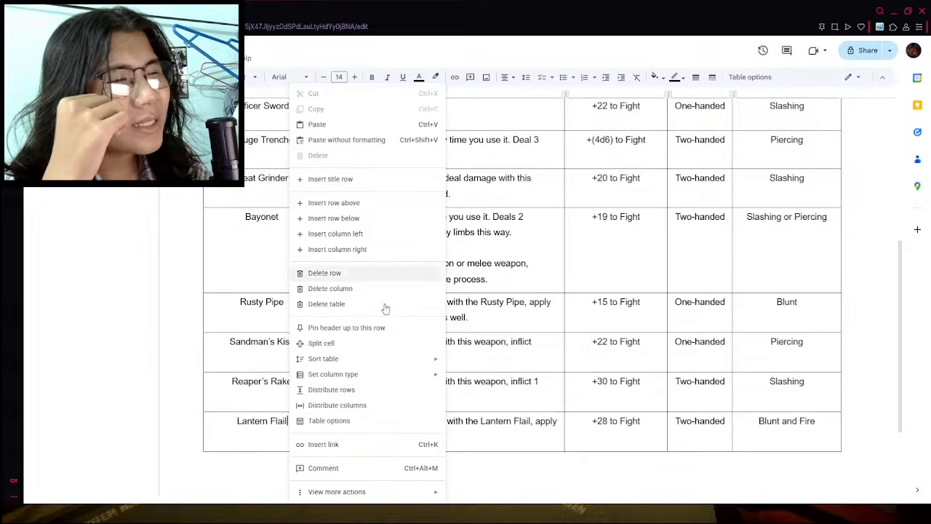
{"action": "scroll", "coordinate": [544, 261], "scroll_direction": "up", "scroll_amount": 4}
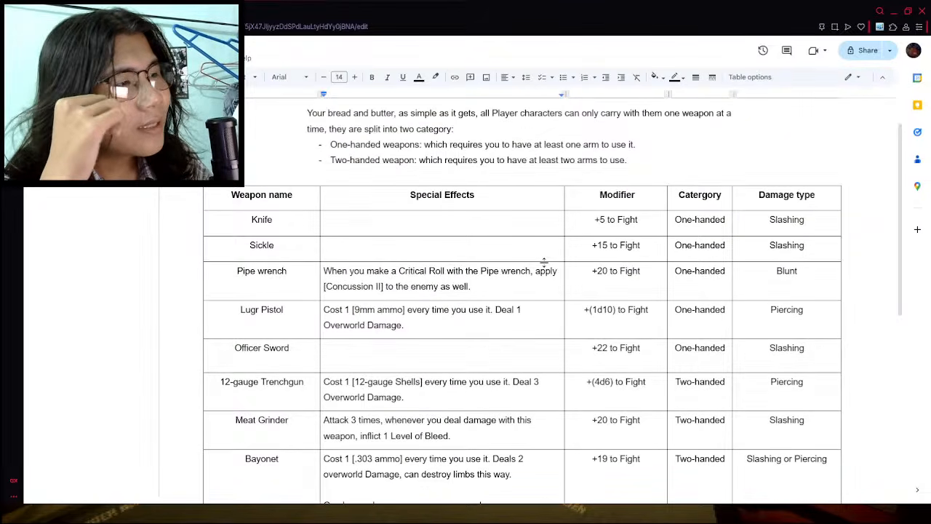
{"action": "scroll", "coordinate": [550, 273], "scroll_direction": "up", "scroll_amount": 1}
{"action": "scroll", "coordinate": [554, 291], "scroll_direction": "down", "scroll_amount": 3}
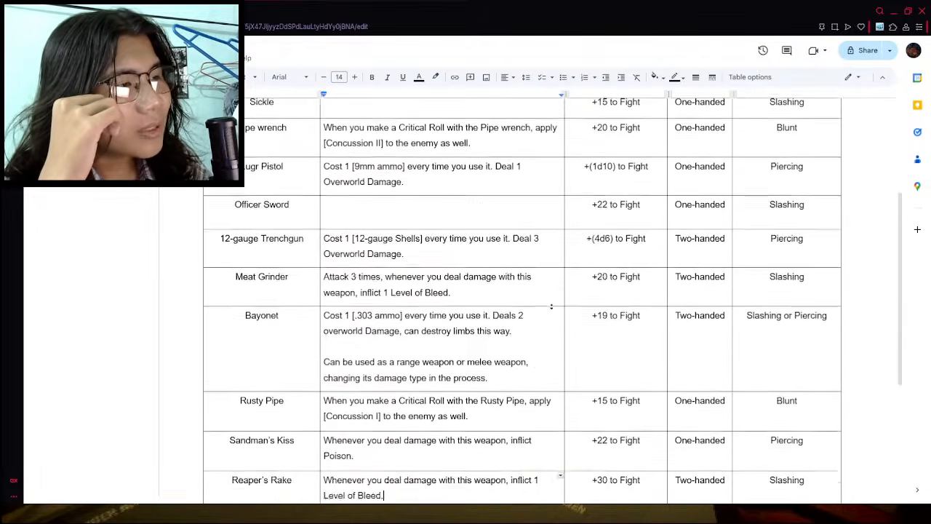
{"action": "scroll", "coordinate": [551, 307], "scroll_direction": "down", "scroll_amount": 3}
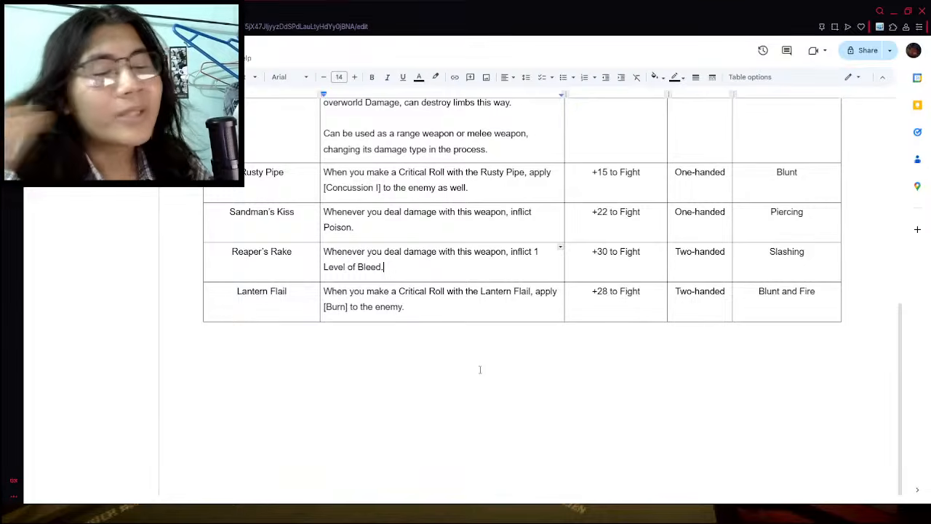
{"action": "scroll", "coordinate": [488, 358], "scroll_direction": "up", "scroll_amount": 6}
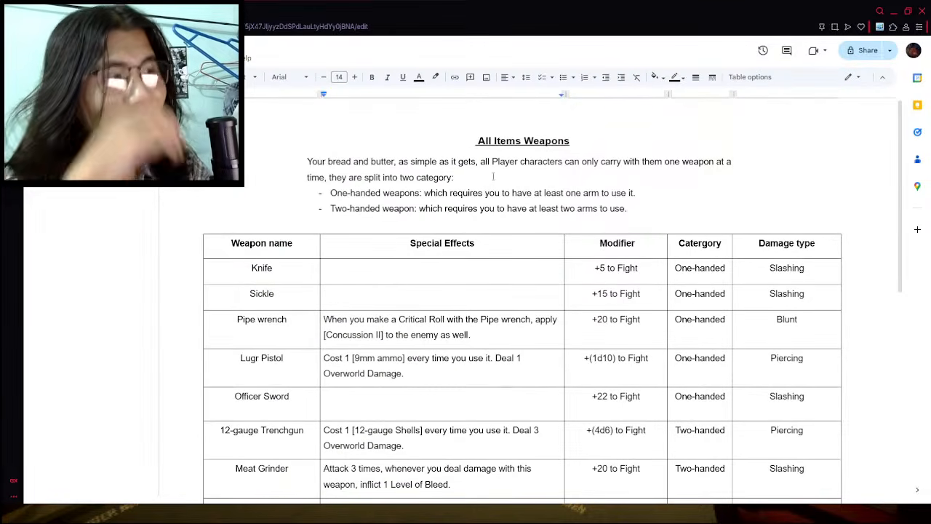
{"action": "double_click", "coordinate": [509, 138]}
{"action": "key", "text": "BackSpace"}
{"action": "left_click", "coordinate": [557, 142]}
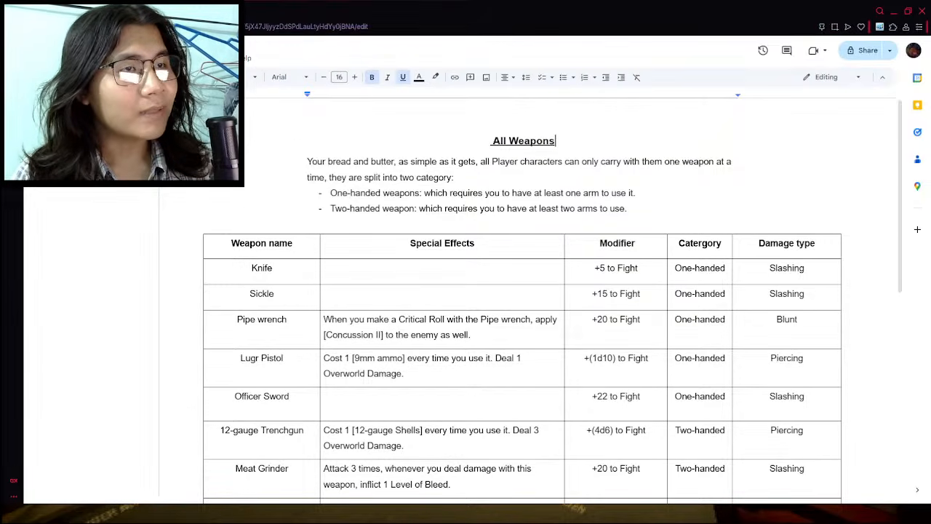
- Open the Core Mechanic document and copy its Armor slot section from the heading through the equipment table
{"action": "left_click", "coordinate": [40, 51]}
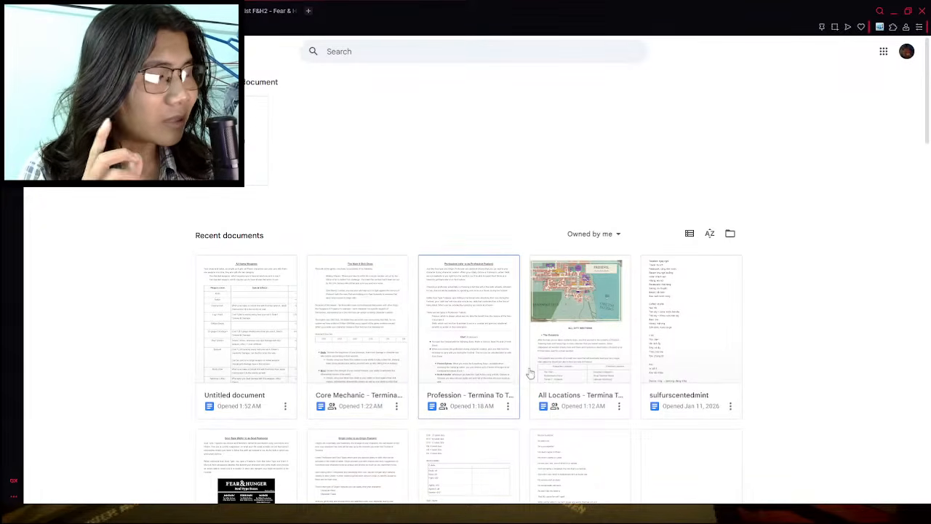
{"action": "scroll", "coordinate": [613, 359], "scroll_direction": "down", "scroll_amount": 1}
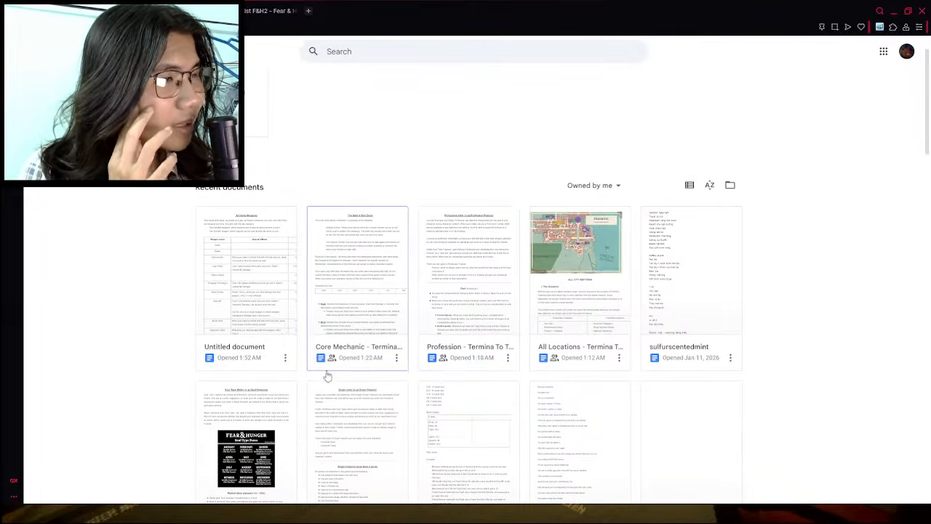
{"action": "left_click", "coordinate": [357, 322]}
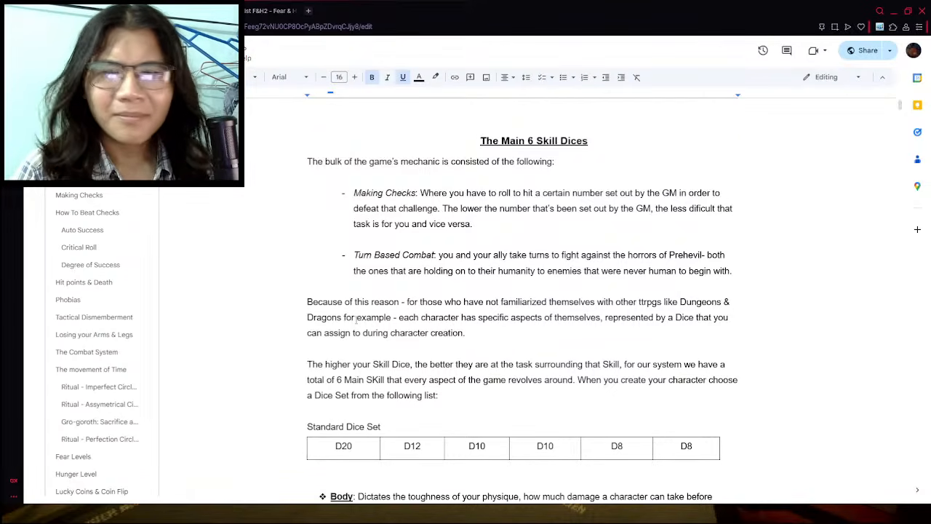
{"action": "scroll", "coordinate": [521, 291], "scroll_direction": "down", "scroll_amount": 20}
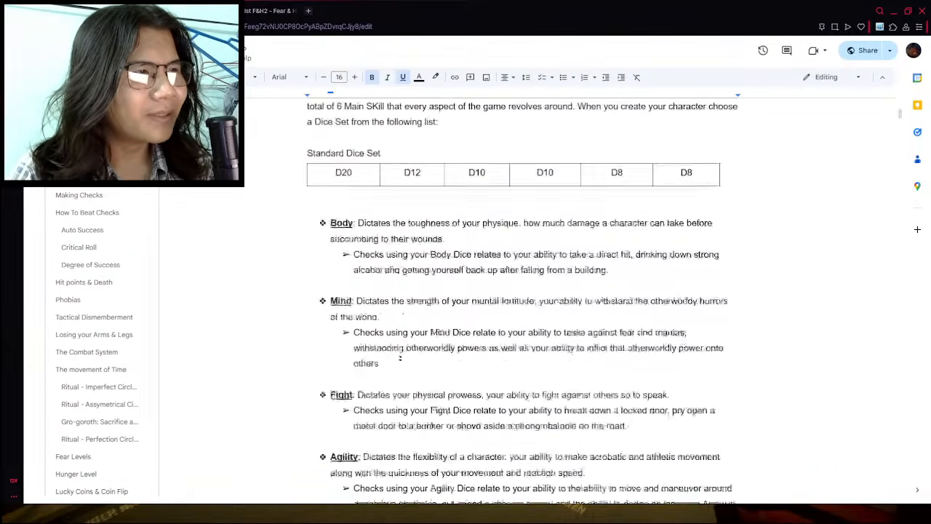
{"action": "scroll", "coordinate": [420, 283], "scroll_direction": "down", "scroll_amount": 20}
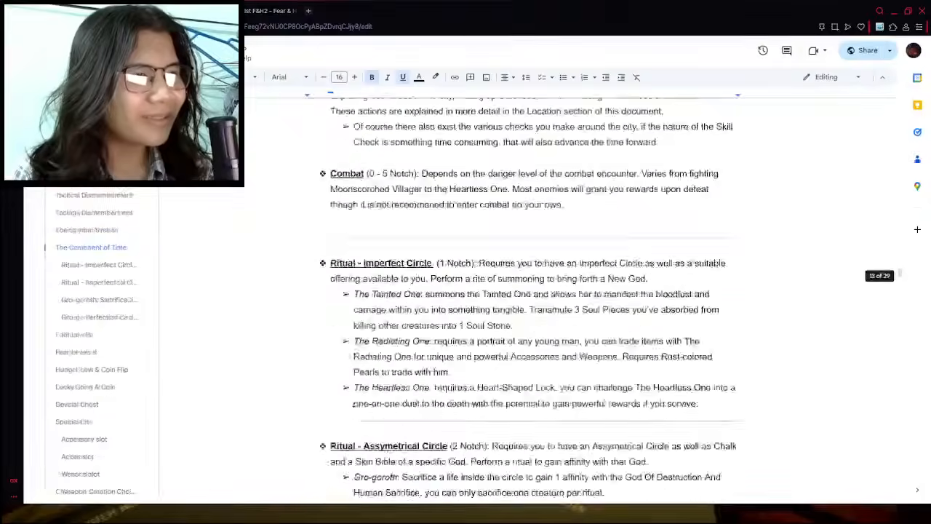
{"action": "scroll", "coordinate": [420, 282], "scroll_direction": "up", "scroll_amount": 15}
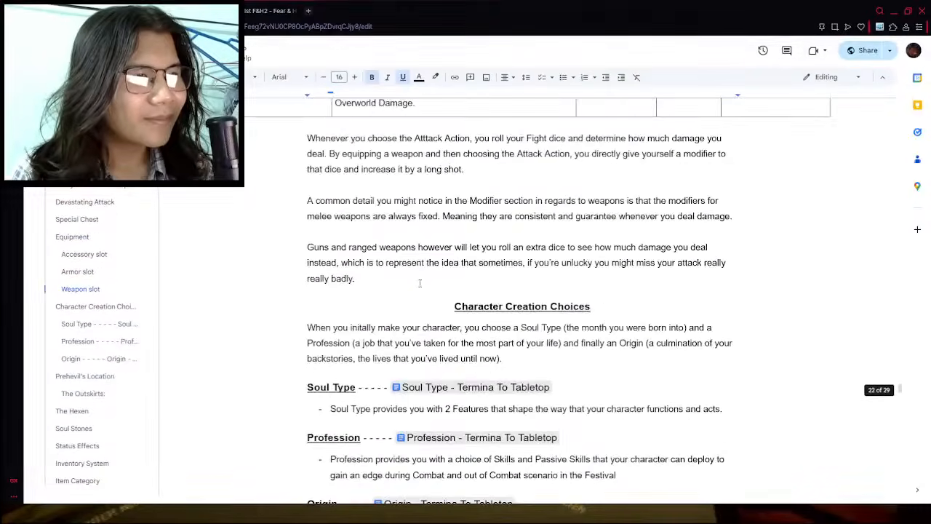
{"action": "scroll", "coordinate": [420, 255], "scroll_direction": "up", "scroll_amount": 2}
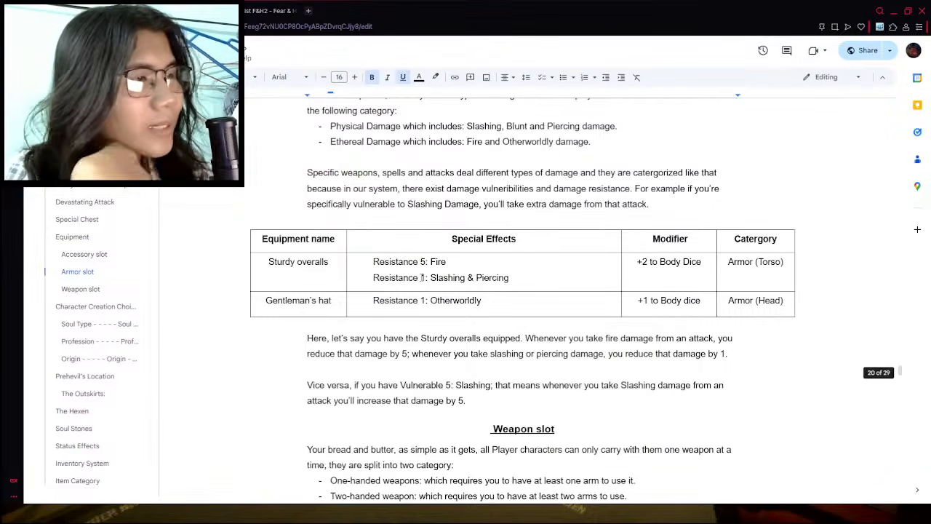
{"action": "scroll", "coordinate": [420, 282], "scroll_direction": "down", "scroll_amount": 3}
{"action": "scroll", "coordinate": [420, 281], "scroll_direction": "up", "scroll_amount": 5}
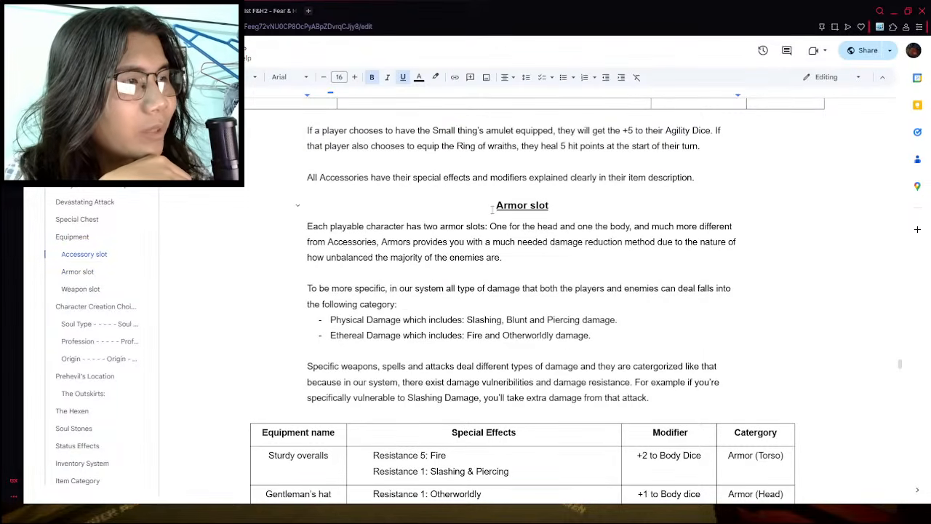
{"action": "left_click_drag", "start_coordinate": [493, 207], "coordinate": [795, 354]}
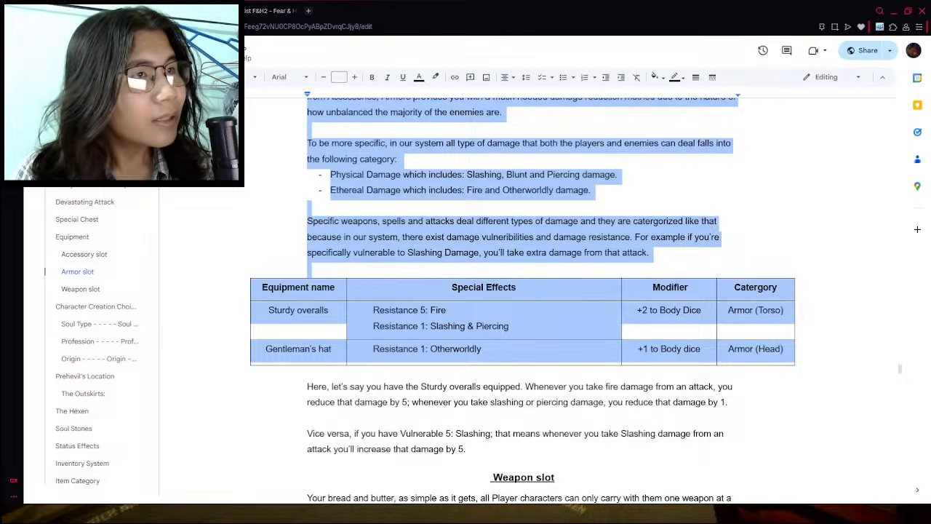
- Paste the copied Armor slot section below the weapon table in the items document
{"action": "left_click", "coordinate": [219, 11]}
{"action": "scroll", "coordinate": [408, 347], "scroll_direction": "down", "scroll_amount": 3}
{"action": "scroll", "coordinate": [408, 347], "scroll_direction": "down", "scroll_amount": 3}
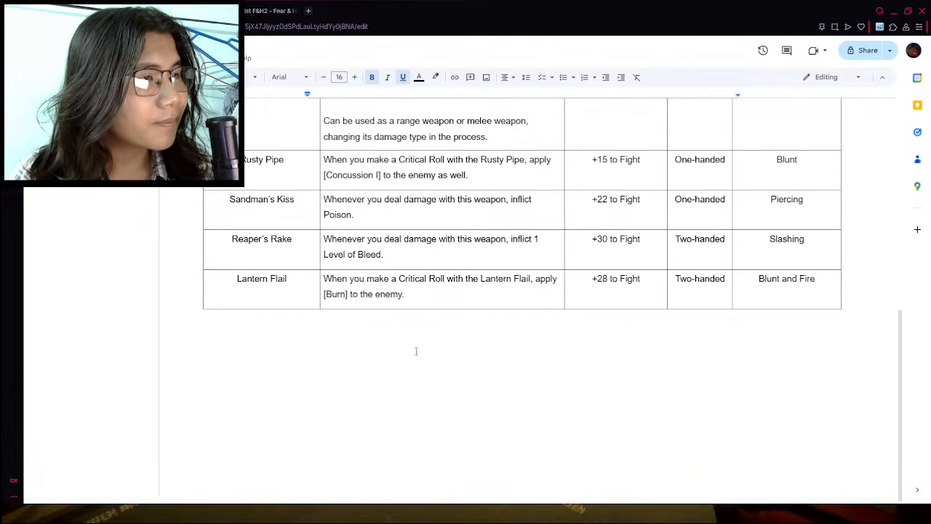
{"action": "left_click", "coordinate": [416, 349]}
{"action": "scroll", "coordinate": [425, 340], "scroll_direction": "down", "scroll_amount": 1}
{"action": "scroll", "coordinate": [426, 342], "scroll_direction": "down", "scroll_amount": 1}
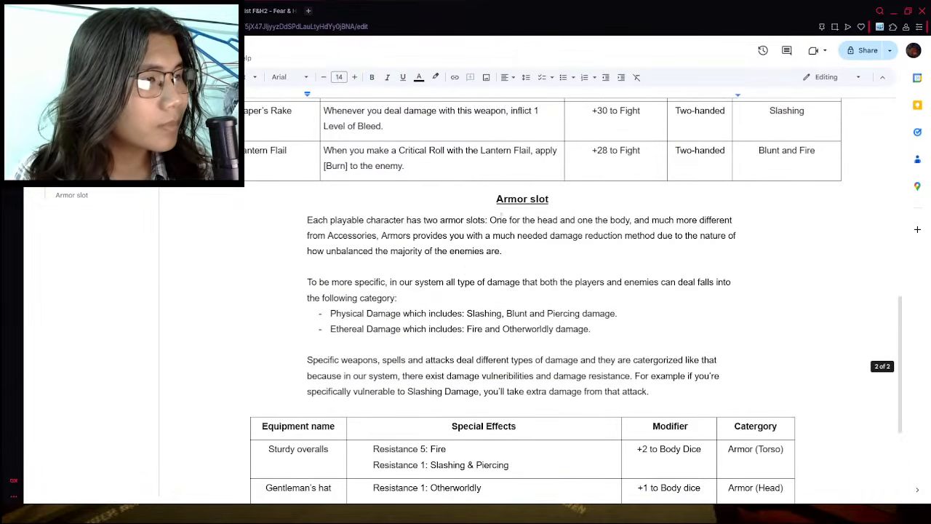
- Rename the pasted "Armor slot" heading as "All Armors"
{"action": "left_click_drag", "start_coordinate": [496, 198], "coordinate": [549, 198]}
{"action": "type", "text": "All A"}
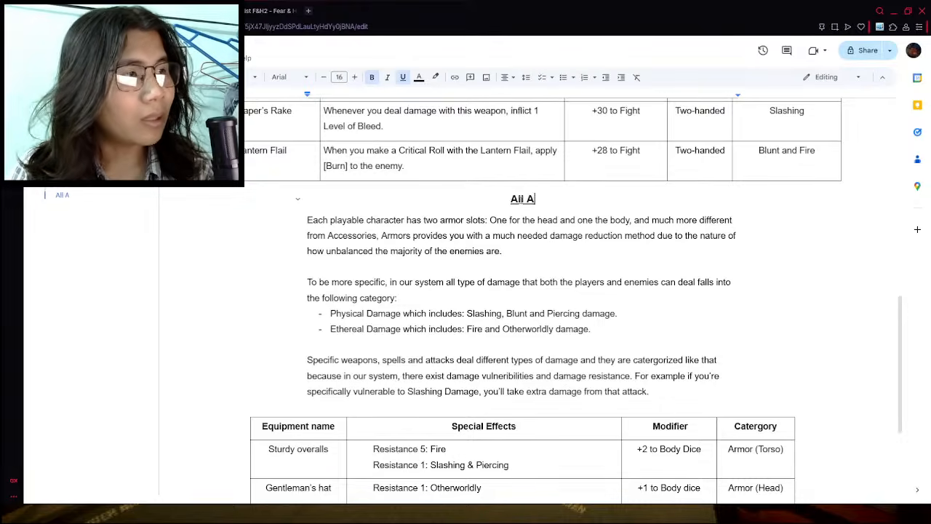
{"action": "type", "text": "rmors"}
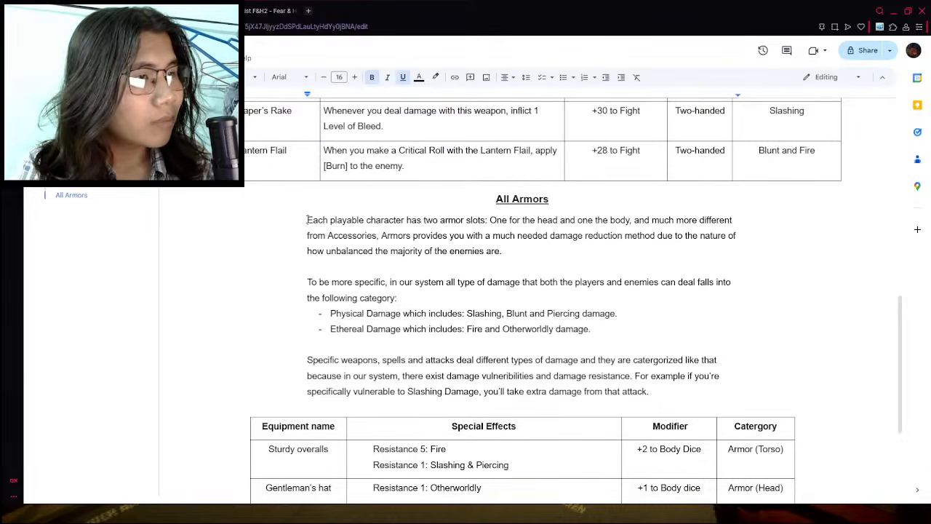
- Try deleting the explanatory paragraphs between the All Armors heading and the equipment table, and undo the deletion
{"action": "left_click_drag", "start_coordinate": [307, 220], "coordinate": [698, 389]}
{"action": "key", "text": "BackSpace"}
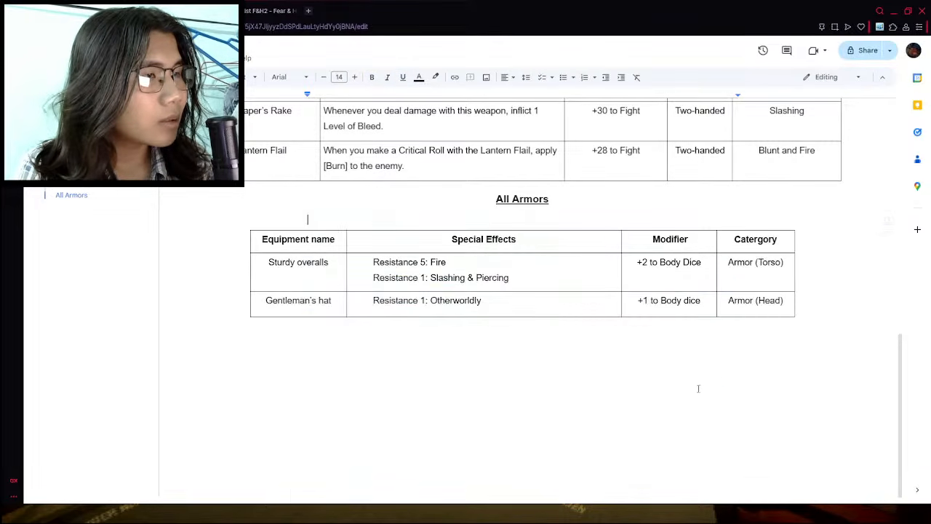
{"action": "scroll", "coordinate": [568, 326], "scroll_direction": "up", "scroll_amount": 8}
{"action": "scroll", "coordinate": [543, 311], "scroll_direction": "down", "scroll_amount": 6}
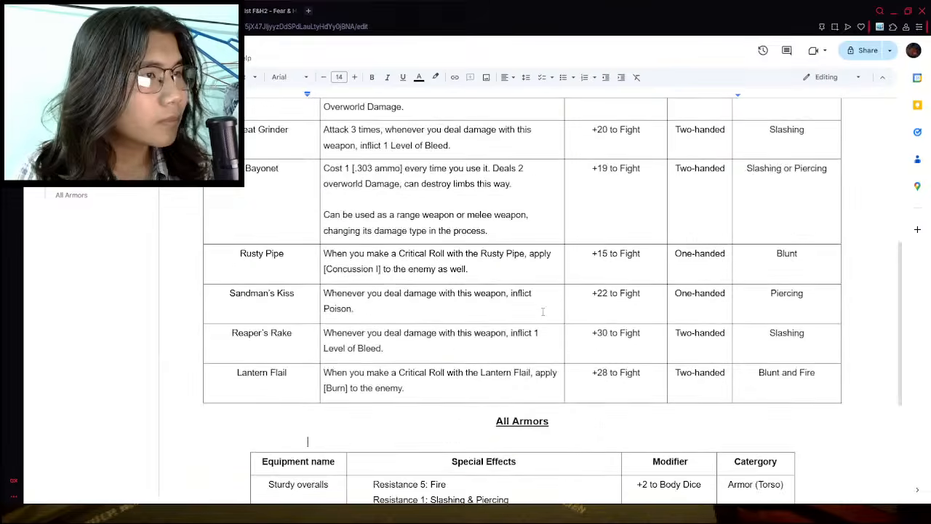
{"action": "key", "text": "ctrl+z"}
{"action": "left_click", "coordinate": [440, 324]}
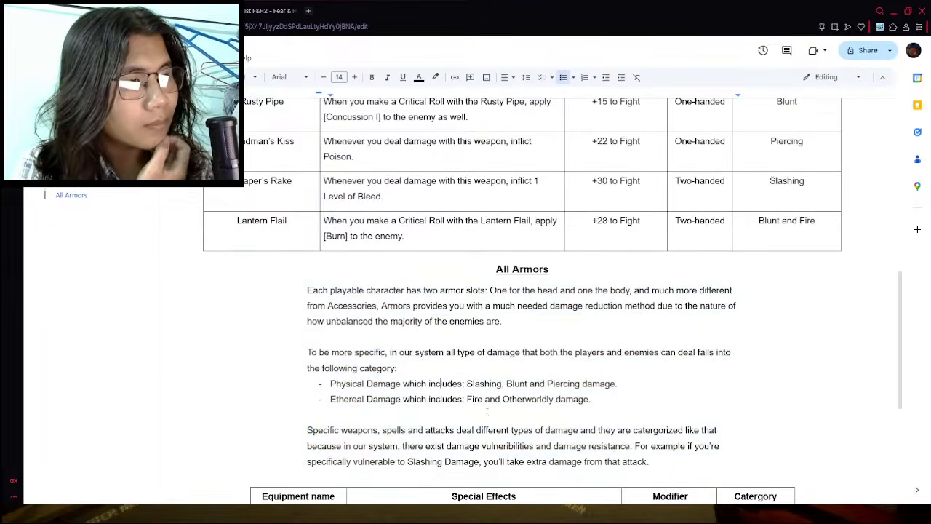
- Look over the armor table and compare it with the damage types listed for the weapons in the weapon table
{"action": "scroll", "coordinate": [485, 403], "scroll_direction": "down", "scroll_amount": 2}
{"action": "scroll", "coordinate": [485, 403], "scroll_direction": "down", "scroll_amount": 2}
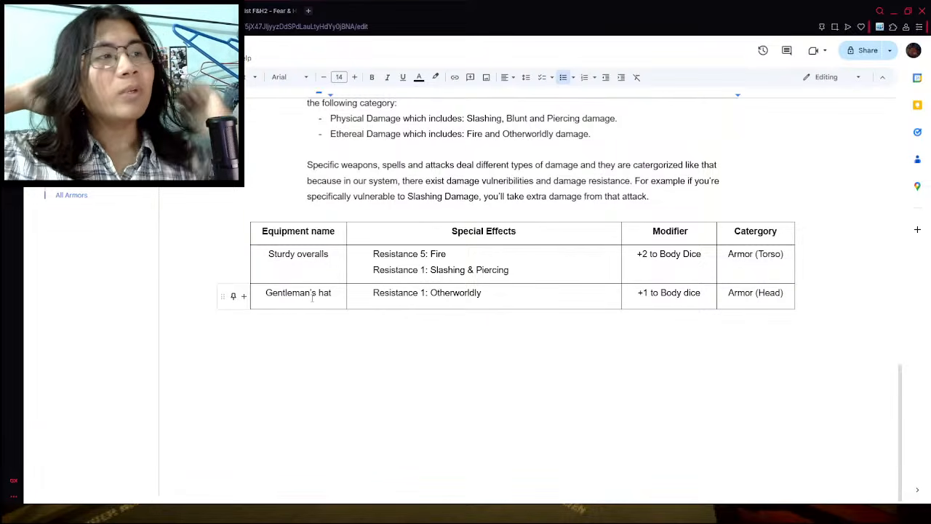
{"action": "scroll", "coordinate": [496, 339], "scroll_direction": "up", "scroll_amount": 6}
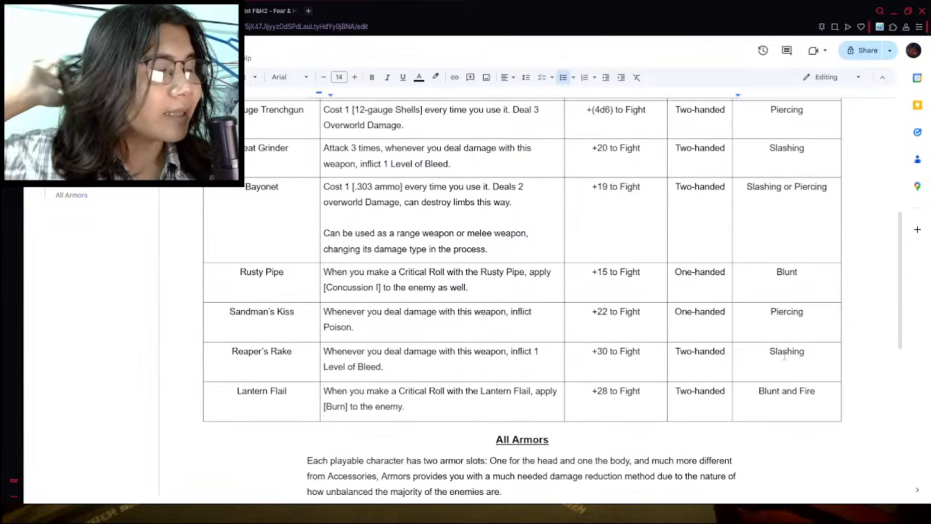
{"action": "double_click", "coordinate": [780, 281]}
{"action": "triple_click", "coordinate": [783, 313]}
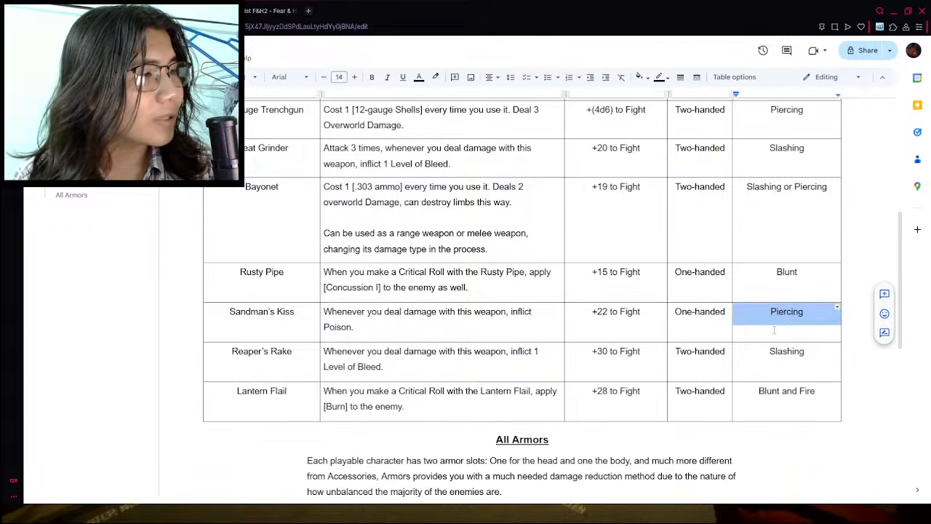
{"action": "scroll", "coordinate": [530, 285], "scroll_direction": "up", "scroll_amount": 4}
{"action": "double_click", "coordinate": [789, 191]}
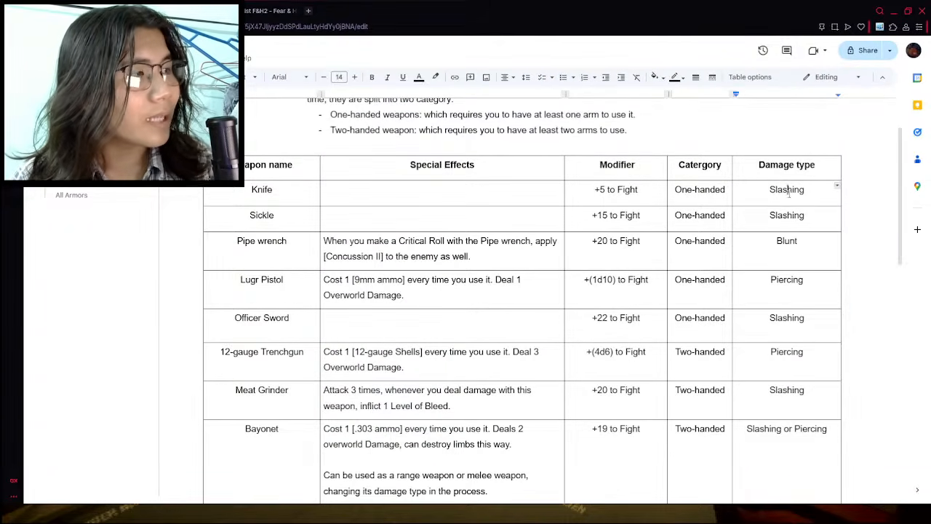
{"action": "left_click", "coordinate": [761, 248]}
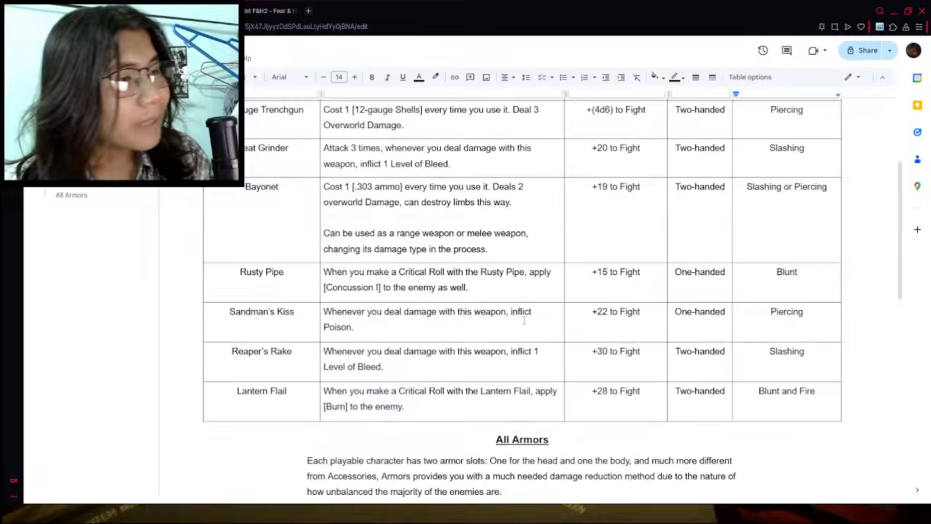
- Examine the resistance entries for Sturdy overalls and Gentleman's hat and the damage category text above the armor table
{"action": "scroll", "coordinate": [513, 353], "scroll_direction": "down", "scroll_amount": 10}
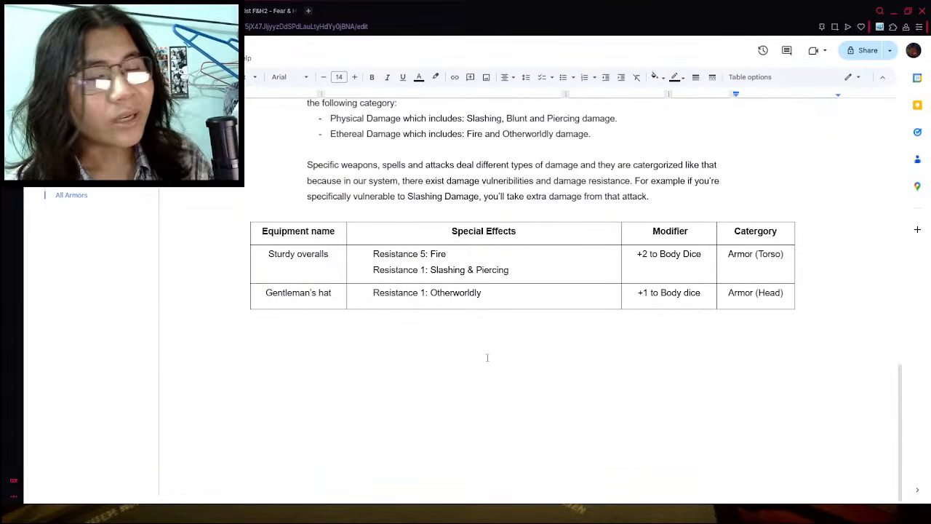
{"action": "double_click", "coordinate": [393, 254]}
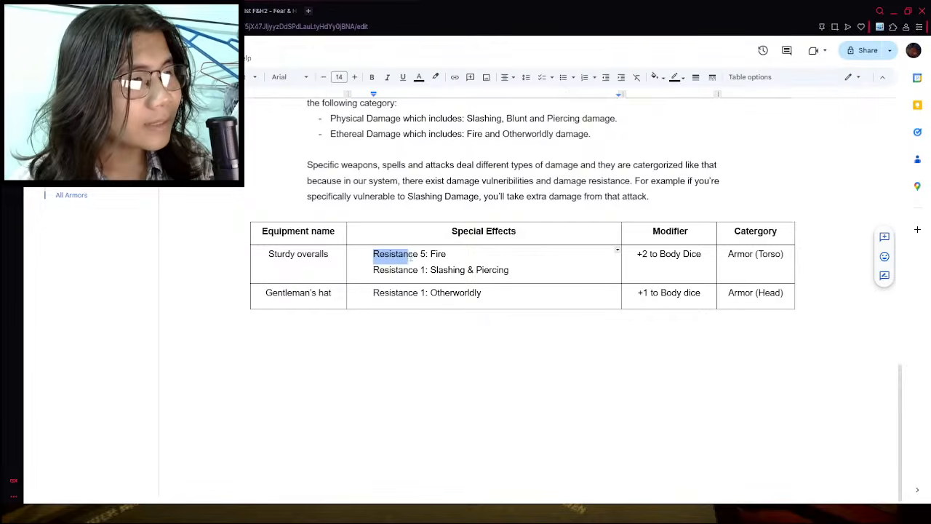
{"action": "left_click", "coordinate": [390, 269]}
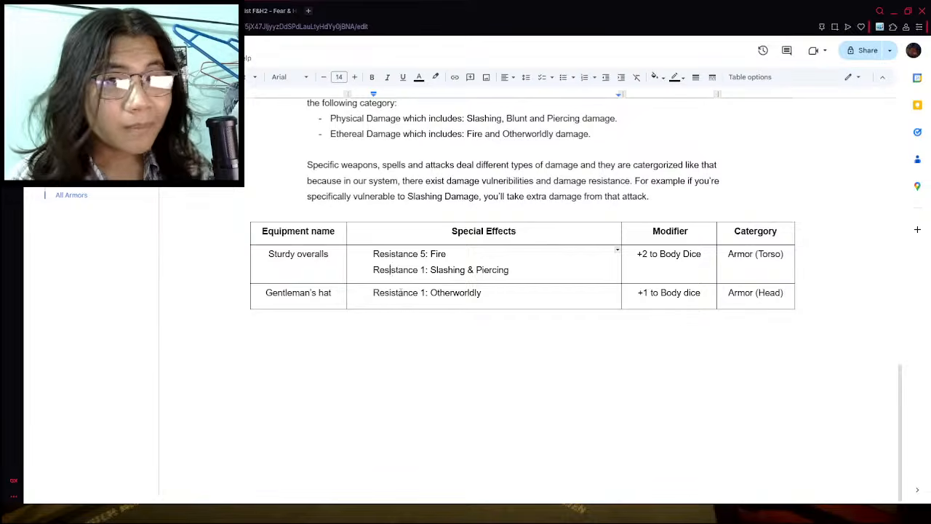
{"action": "double_click", "coordinate": [422, 253]}
{"action": "left_click", "coordinate": [428, 299]}
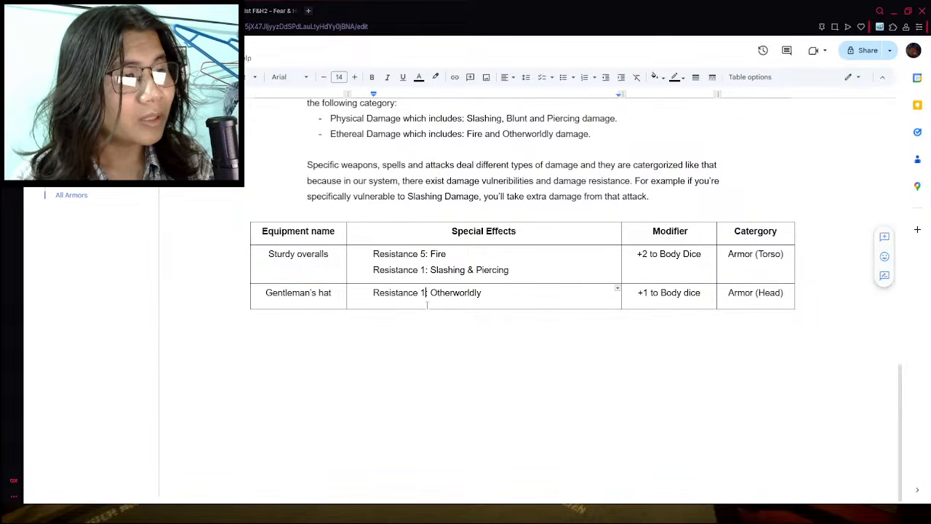
{"action": "left_click", "coordinate": [312, 271]}
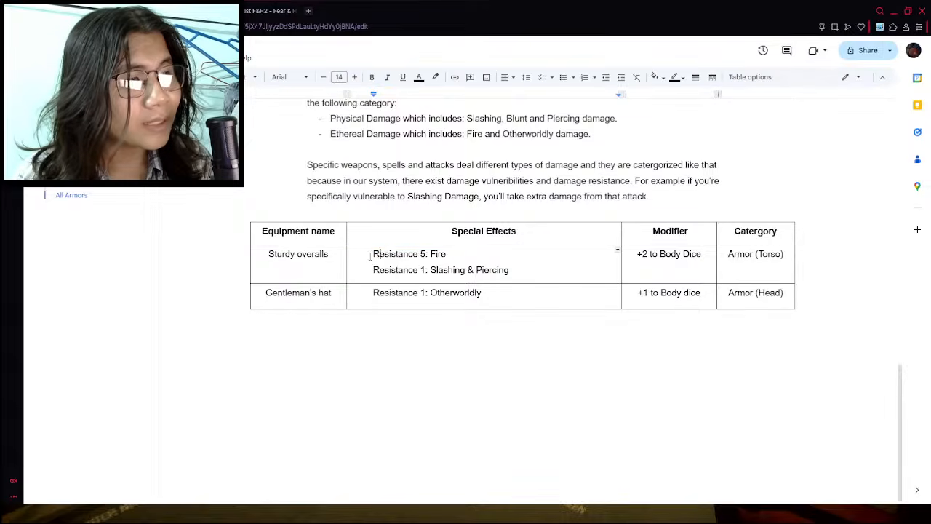
{"action": "left_click_drag", "start_coordinate": [372, 254], "coordinate": [455, 266]}
{"action": "left_click", "coordinate": [452, 277]}
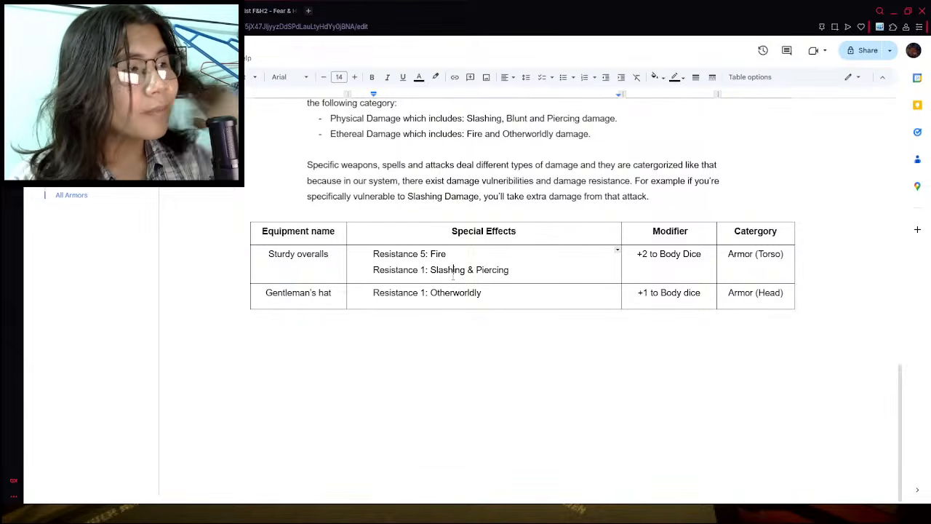
{"action": "scroll", "coordinate": [452, 275], "scroll_direction": "up", "scroll_amount": 6}
{"action": "scroll", "coordinate": [638, 388], "scroll_direction": "down", "scroll_amount": 4}
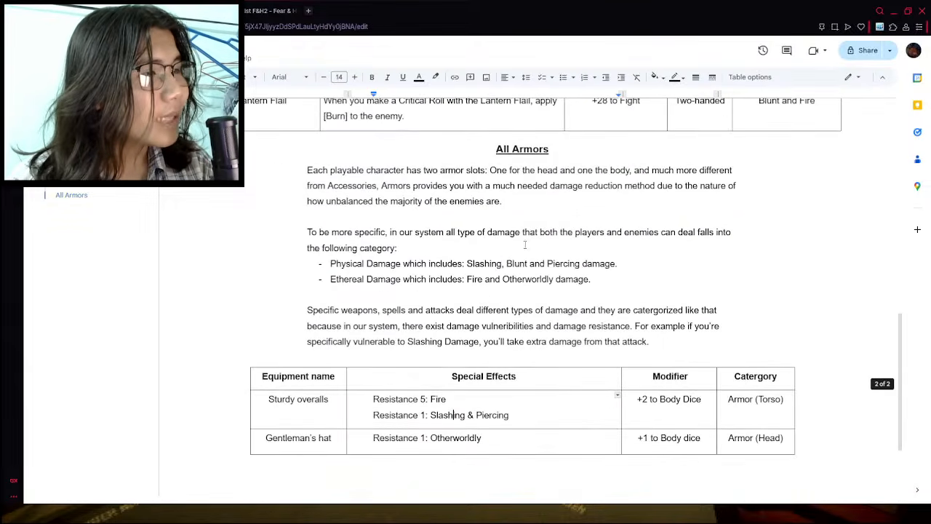
{"action": "scroll", "coordinate": [638, 388], "scroll_direction": "down", "scroll_amount": 1}
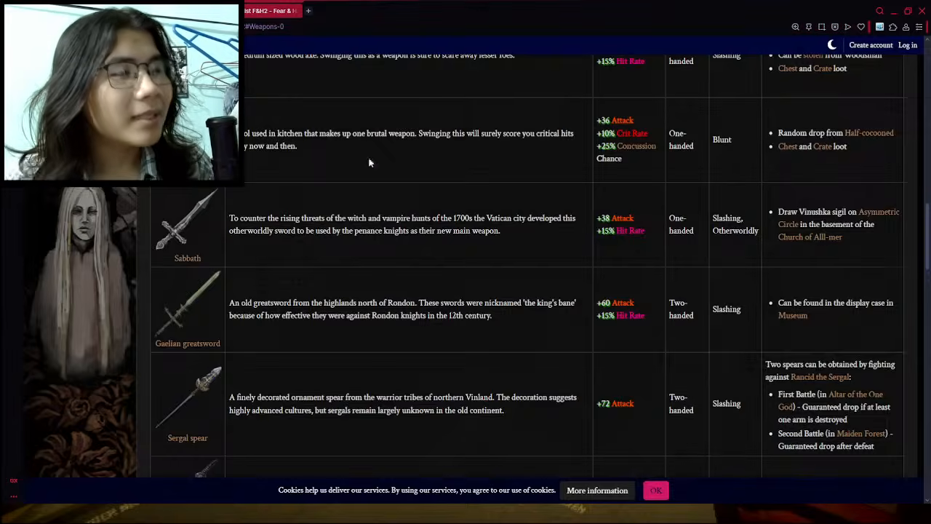
- Open the Armor section of the wiki's Items List F&H2 page and review the armor stats and resistances
{"action": "scroll", "coordinate": [369, 158], "scroll_direction": "up", "scroll_amount": 15}
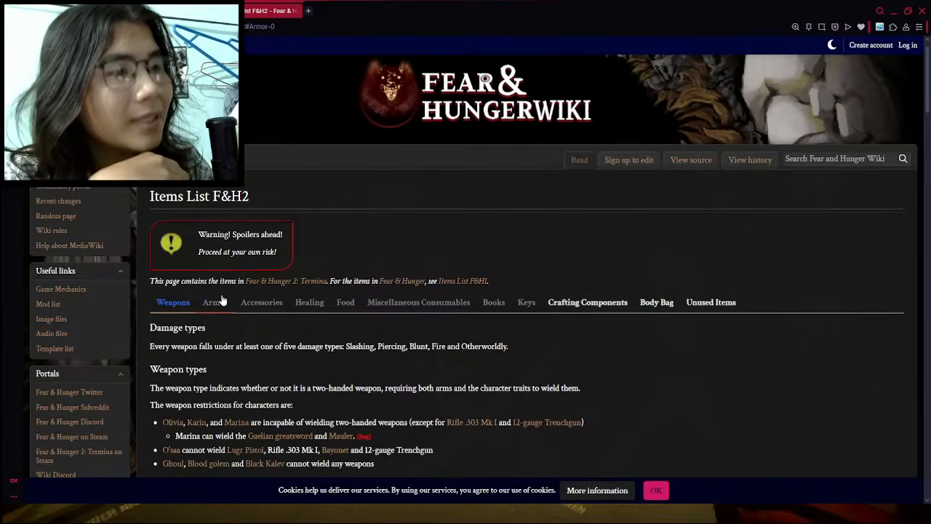
{"action": "left_click", "coordinate": [215, 302]}
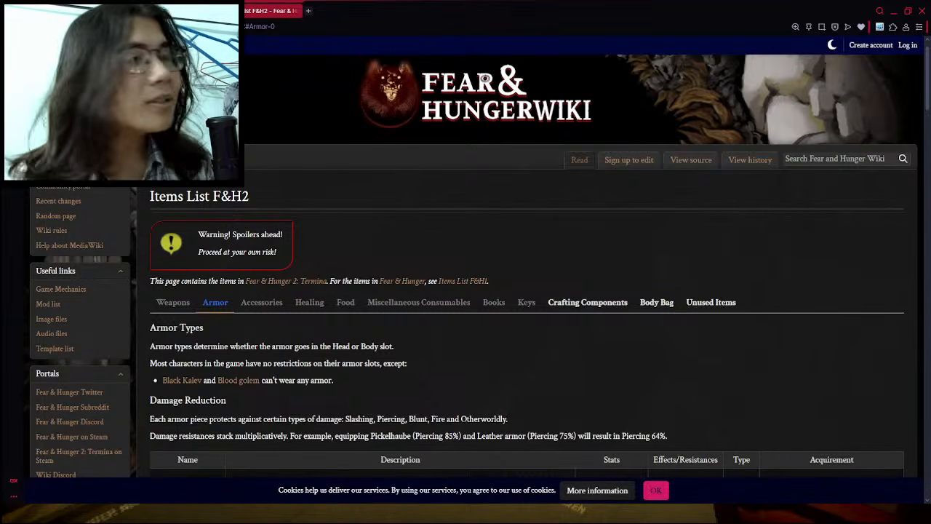
{"action": "scroll", "coordinate": [533, 265], "scroll_direction": "down", "scroll_amount": 5}
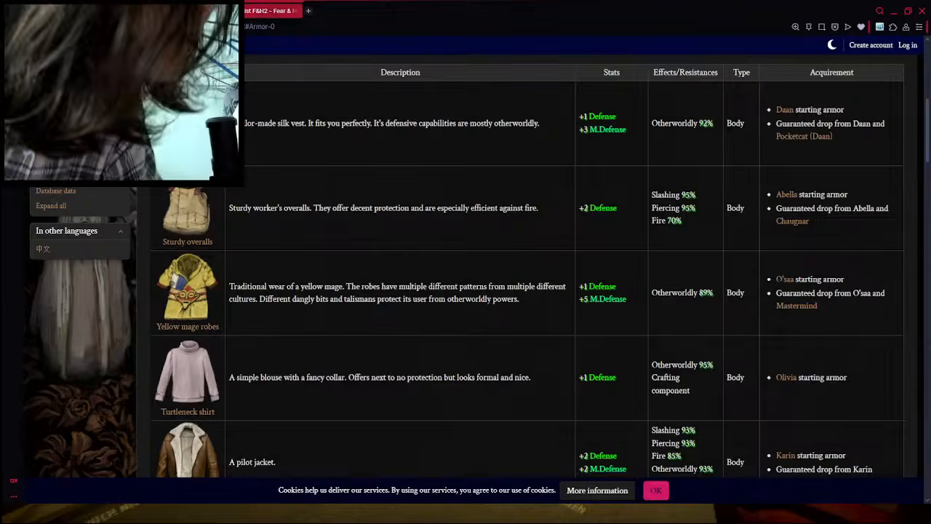
- Return to the items document, add a row below Gentleman's hat, and enter "The Darkness" as its equipment name
{"action": "left_click", "coordinate": [163, 11]}
{"action": "left_click", "coordinate": [80, 11]}
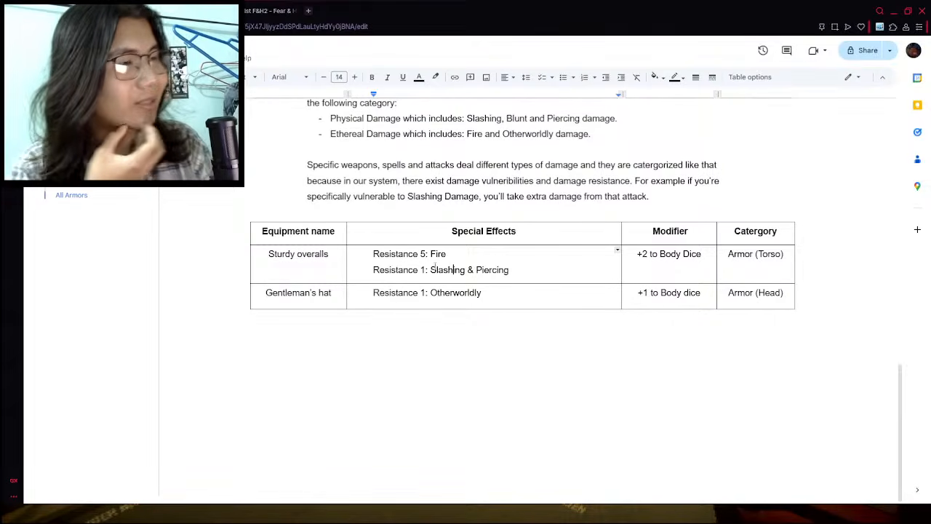
{"action": "left_click", "coordinate": [498, 289]}
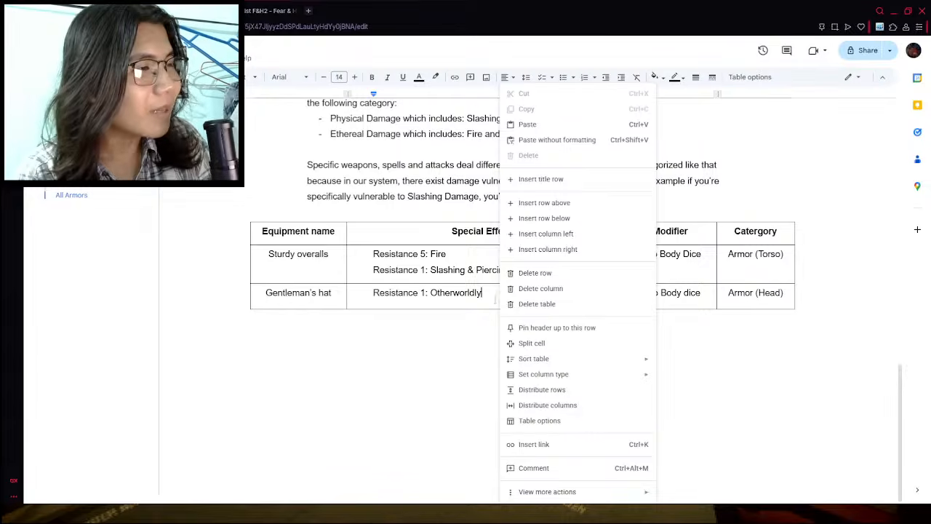
{"action": "left_click", "coordinate": [549, 219]}
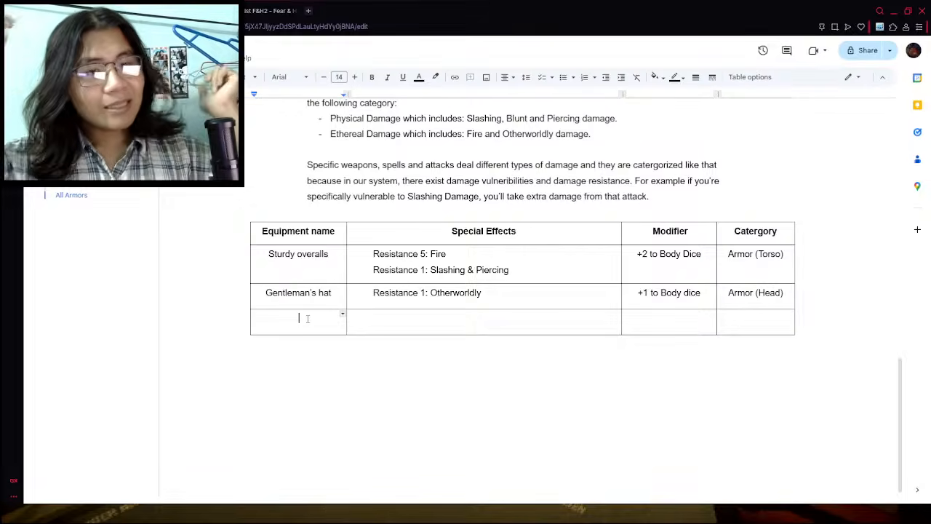
{"action": "type", "text": "zThe"}
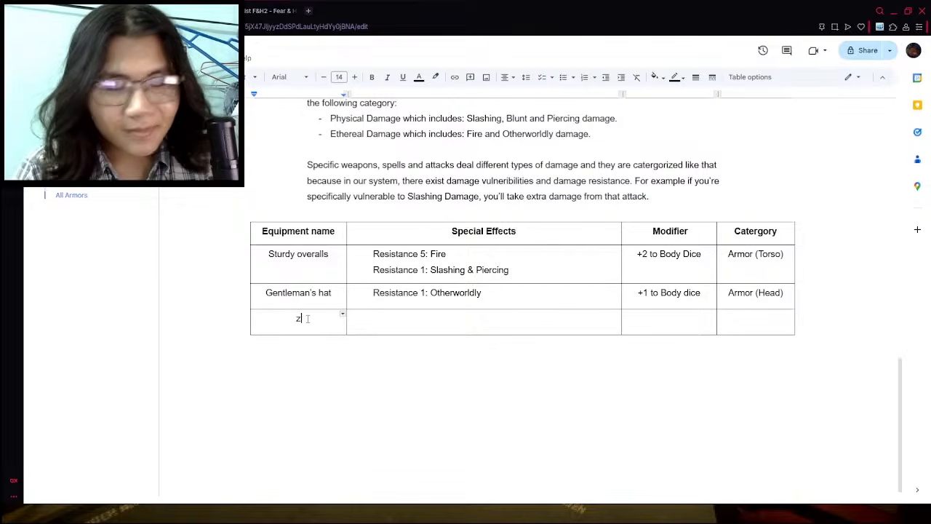
{"action": "key", "text": "BackSpace"}
{"action": "key", "text": "BackSpace"}
{"action": "key", "text": "BackSpace"}
{"action": "key", "text": "BackSpace"}
{"action": "type", "text": "Th"}
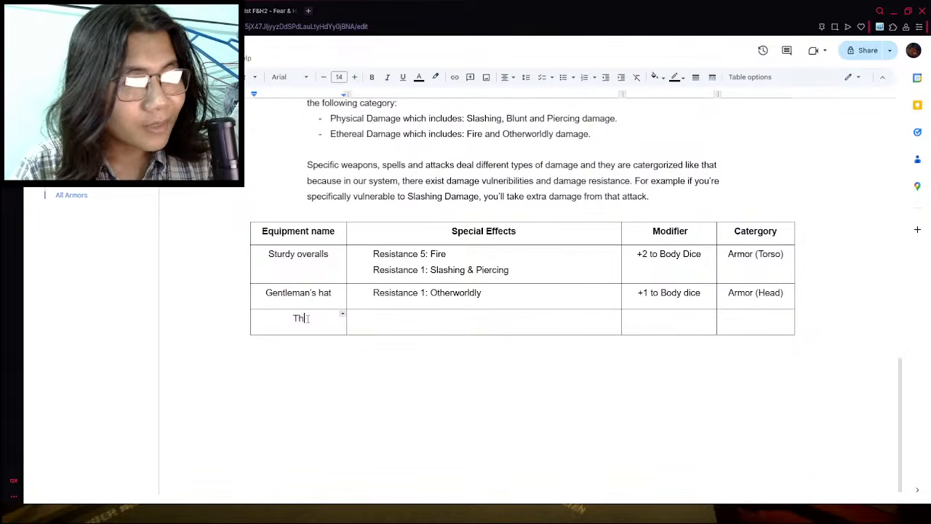
{"action": "type", "text": "e Darkness"}
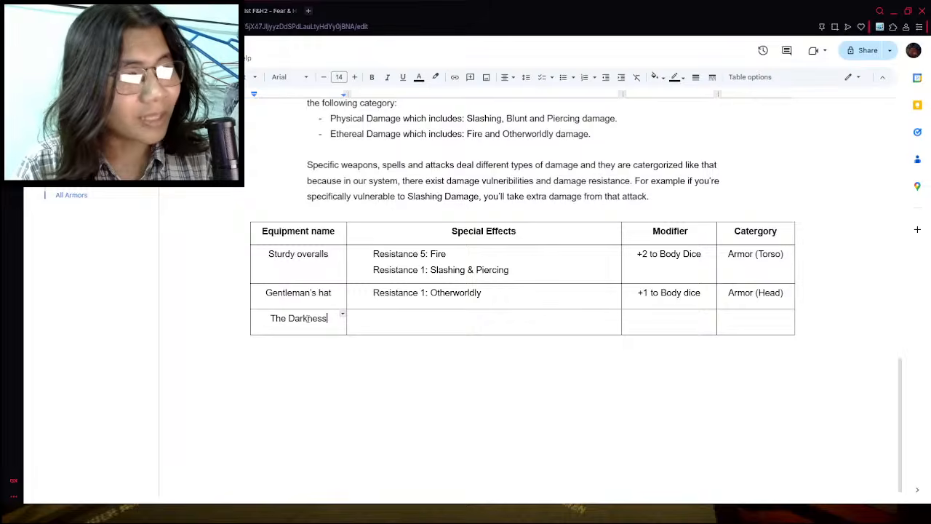
- Switch to the wiki's armor list and examine the stats and resistances of The darkness
{"action": "key", "text": "ctrl+Tab"}
{"action": "key", "text": "ctrl+Tab"}
{"action": "scroll", "coordinate": [370, 242], "scroll_direction": "down", "scroll_amount": 15}
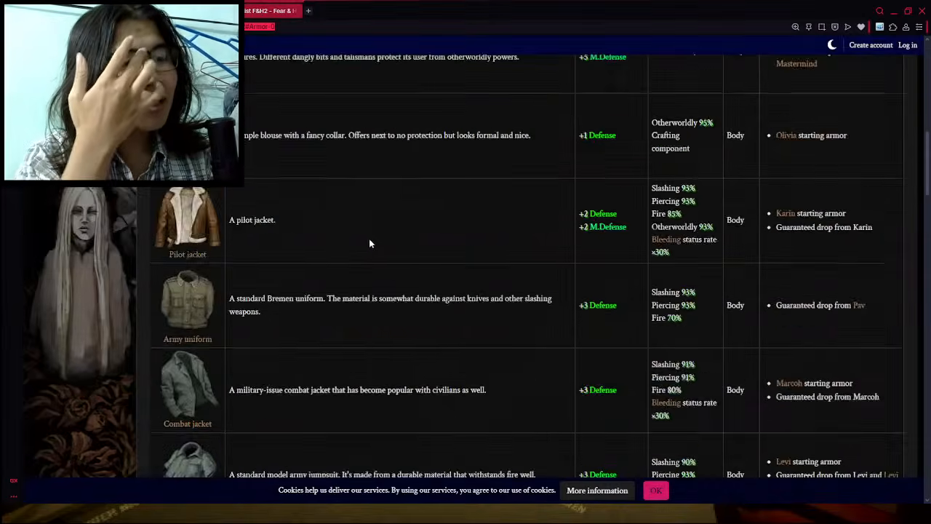
{"action": "scroll", "coordinate": [370, 242], "scroll_direction": "down", "scroll_amount": 10}
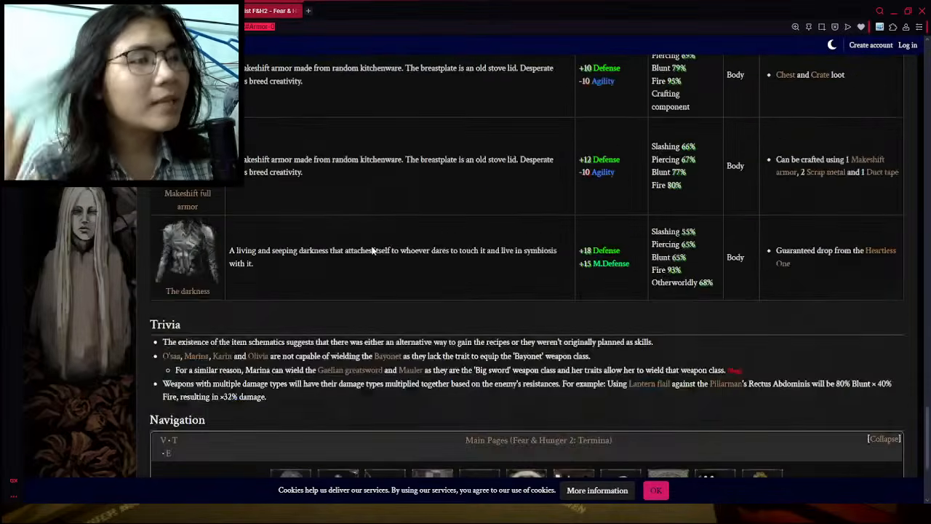
{"action": "scroll", "coordinate": [373, 247], "scroll_direction": "up", "scroll_amount": 2}
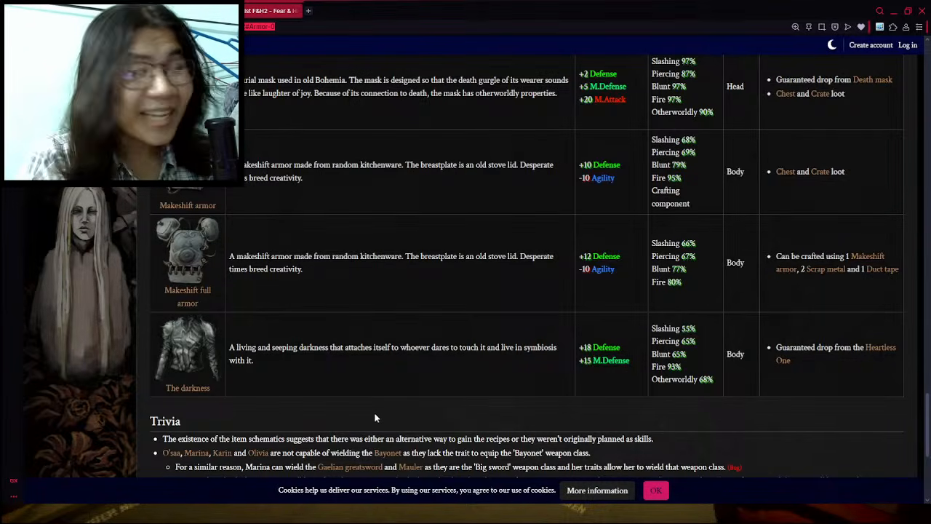
{"action": "left_click", "coordinate": [401, 349]}
- Go back to the items document and add an empty row below The Darkness in the armor table
{"action": "left_click", "coordinate": [116, 11]}
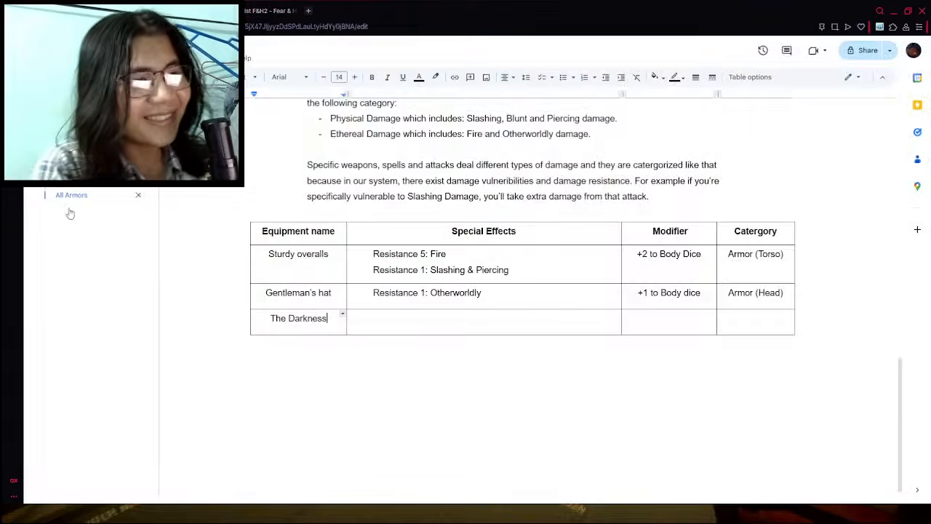
{"action": "right_click", "coordinate": [332, 324]}
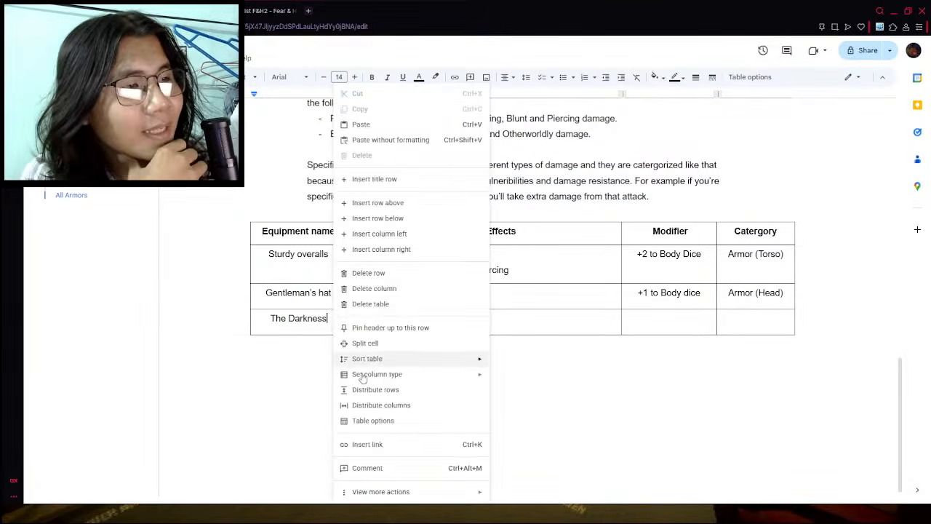
{"action": "left_click", "coordinate": [378, 219]}
{"action": "left_click", "coordinate": [283, 342]}
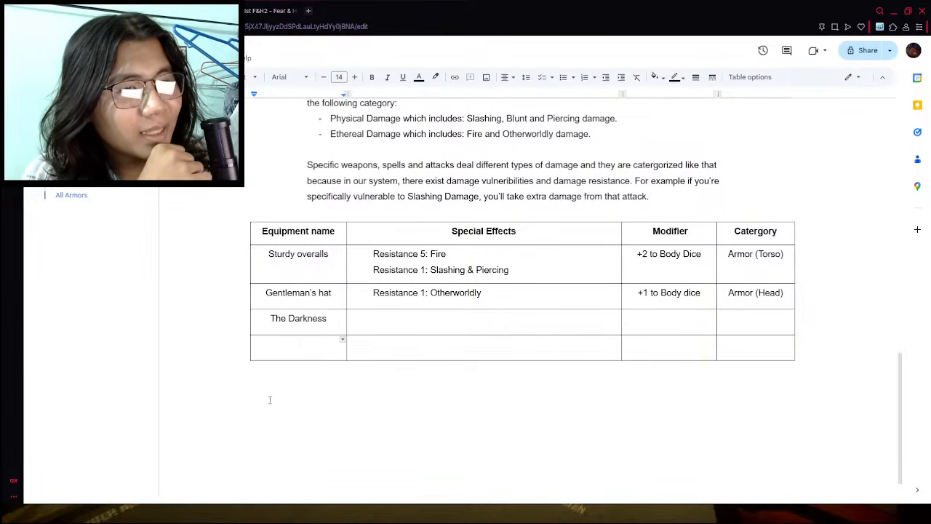
- Browse the armor list on the wiki's Items List F&H2 page for another armor to add to the table
{"action": "left_click", "coordinate": [247, 5]}
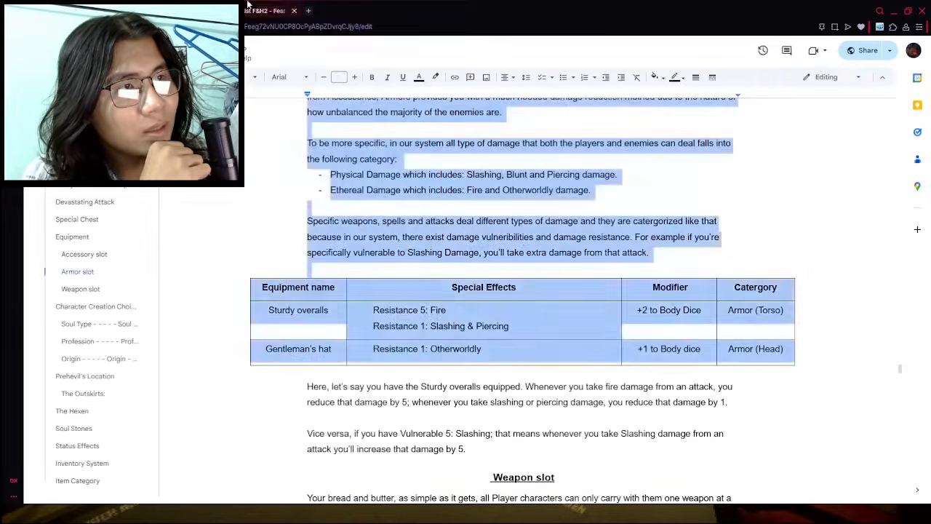
{"action": "left_click", "coordinate": [249, 5]}
{"action": "scroll", "coordinate": [303, 324], "scroll_direction": "up", "scroll_amount": 6}
{"action": "scroll", "coordinate": [305, 325], "scroll_direction": "down", "scroll_amount": 1}
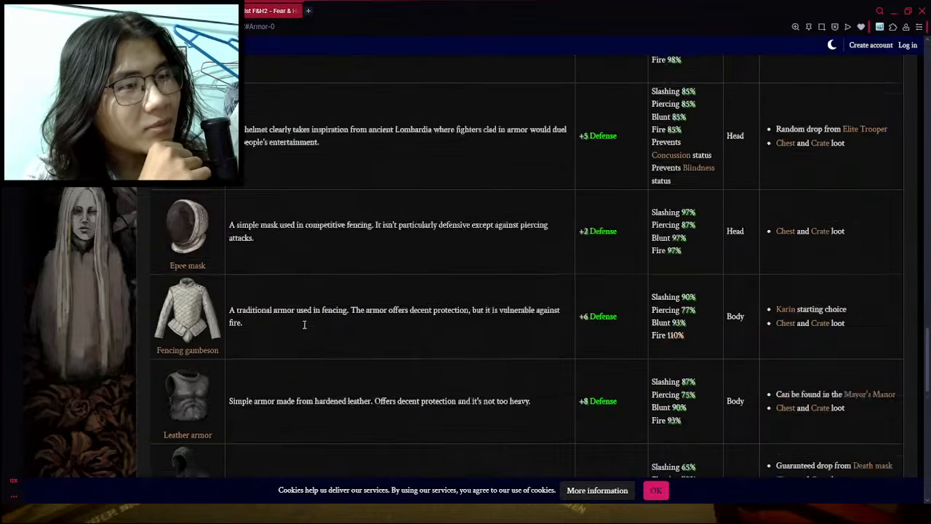
{"action": "scroll", "coordinate": [304, 323], "scroll_direction": "up", "scroll_amount": 6}
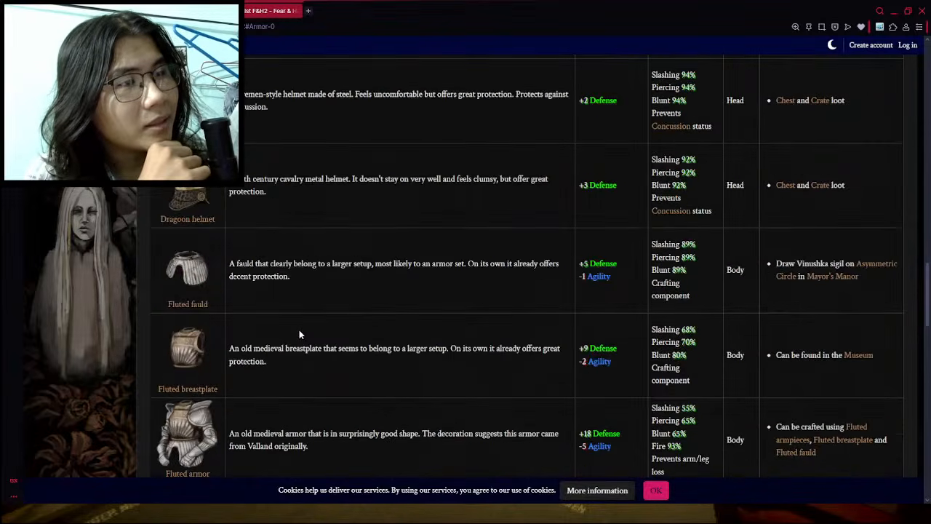
{"action": "scroll", "coordinate": [299, 334], "scroll_direction": "up", "scroll_amount": 15}
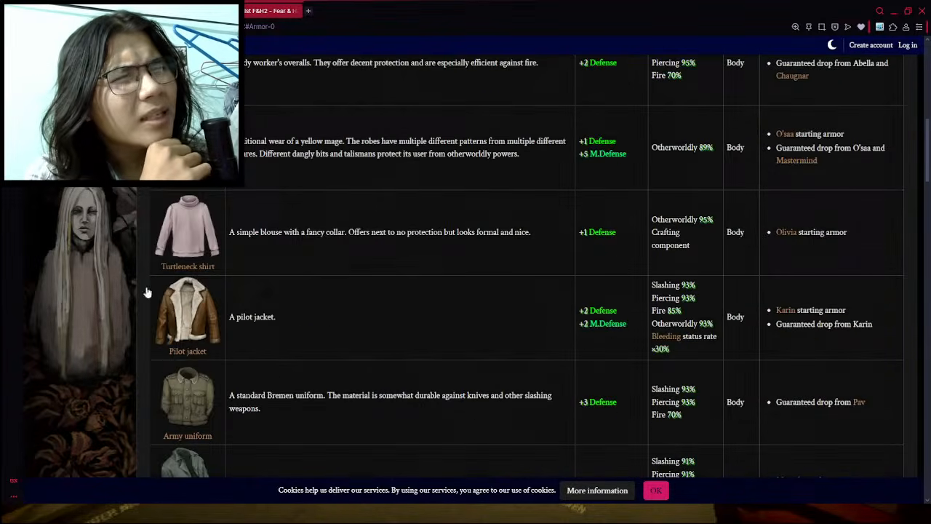
{"action": "left_click", "coordinate": [178, 8]}
{"action": "left_click", "coordinate": [252, 6]}
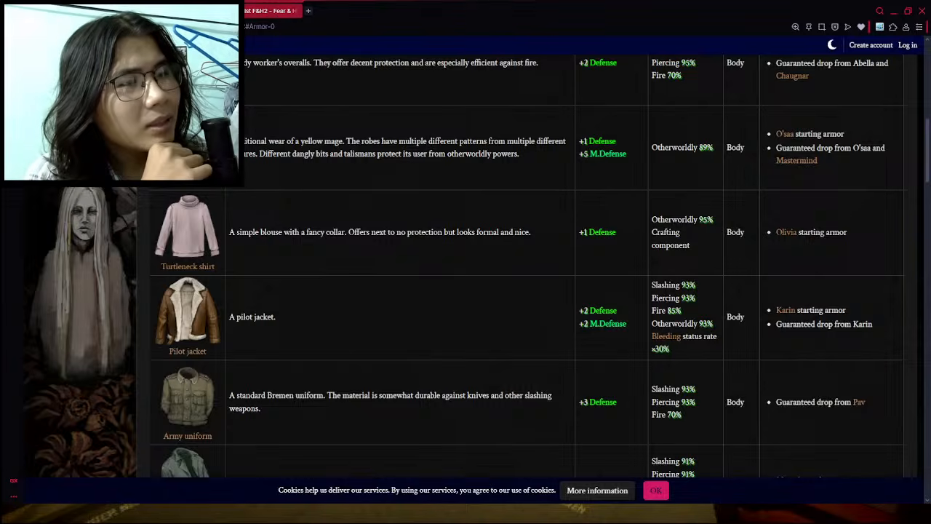
{"action": "scroll", "coordinate": [318, 257], "scroll_direction": "down", "scroll_amount": 5}
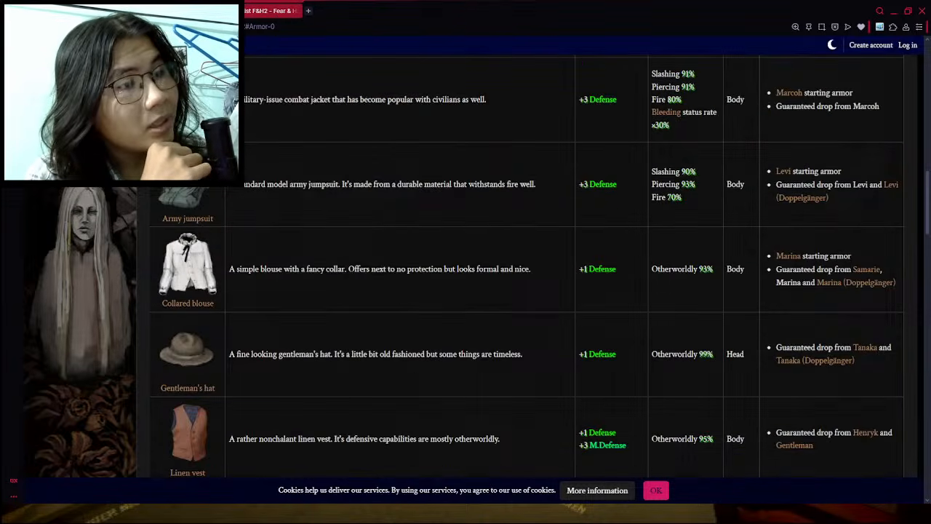
- Return to the items document and enter "Pilot Jacket" as the equipment name in the row below The Darkness
{"action": "left_click", "coordinate": [178, 7]}
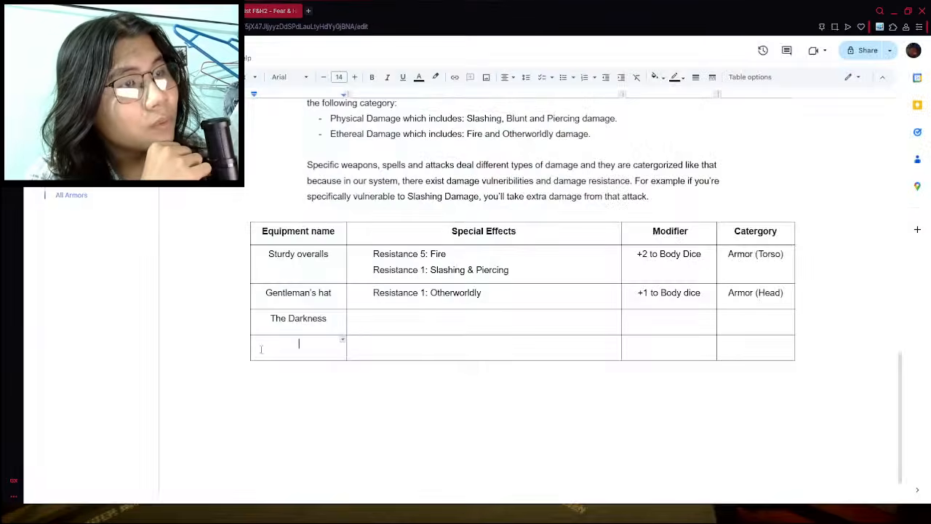
{"action": "left_click", "coordinate": [334, 352]}
{"action": "type", "text": "Pilot "}
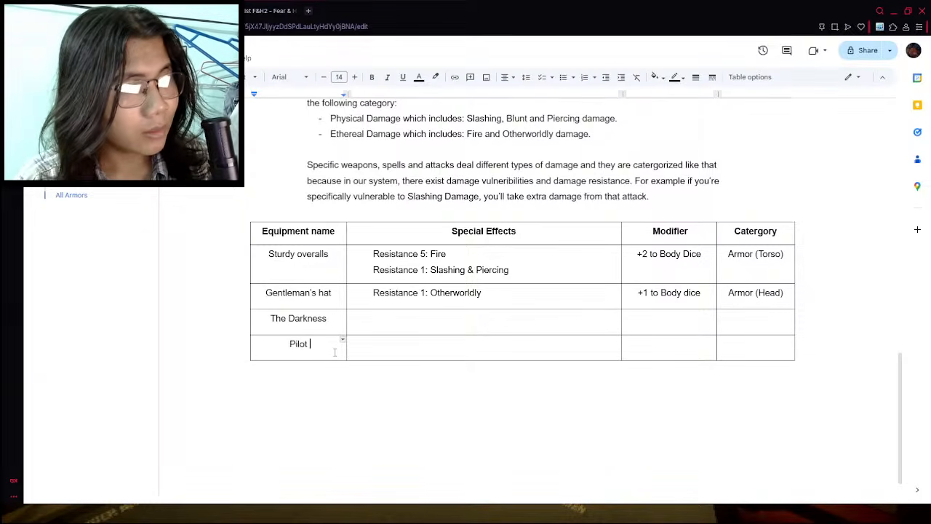
{"action": "type", "text": "Jacket"}
- Switch to the wiki's armor list and look up the defense bonuses of The darkness
{"action": "left_click", "coordinate": [374, 318]}
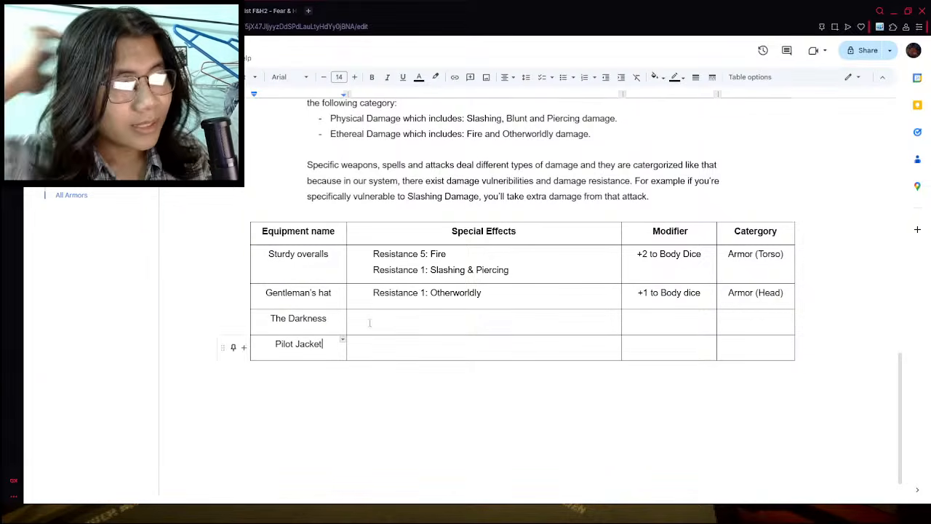
{"action": "left_click", "coordinate": [274, 10]}
{"action": "scroll", "coordinate": [325, 386], "scroll_direction": "down", "scroll_amount": 20}
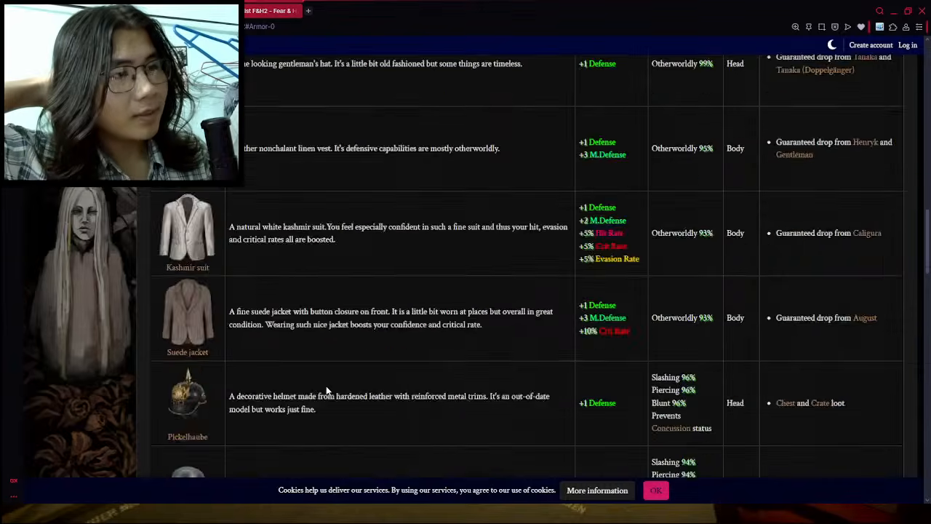
{"action": "scroll", "coordinate": [326, 385], "scroll_direction": "down", "scroll_amount": 10}
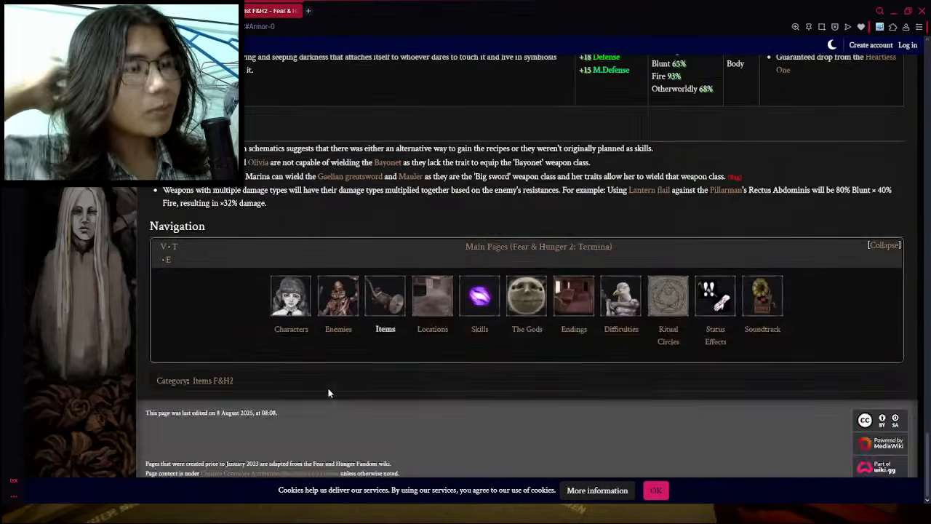
{"action": "scroll", "coordinate": [434, 367], "scroll_direction": "up", "scroll_amount": 4}
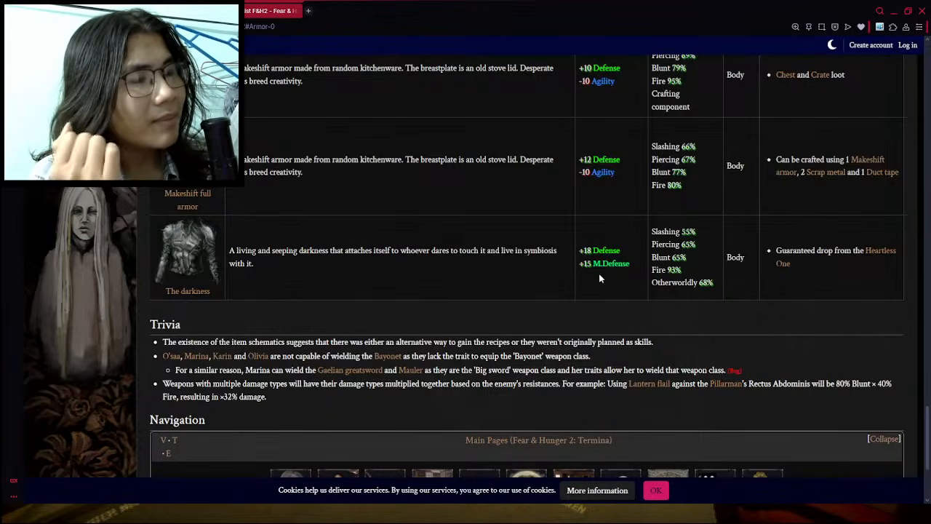
- Go back to the items document and enter "+15" as the modifier of The Darkness
{"action": "key", "text": "alt+Tab"}
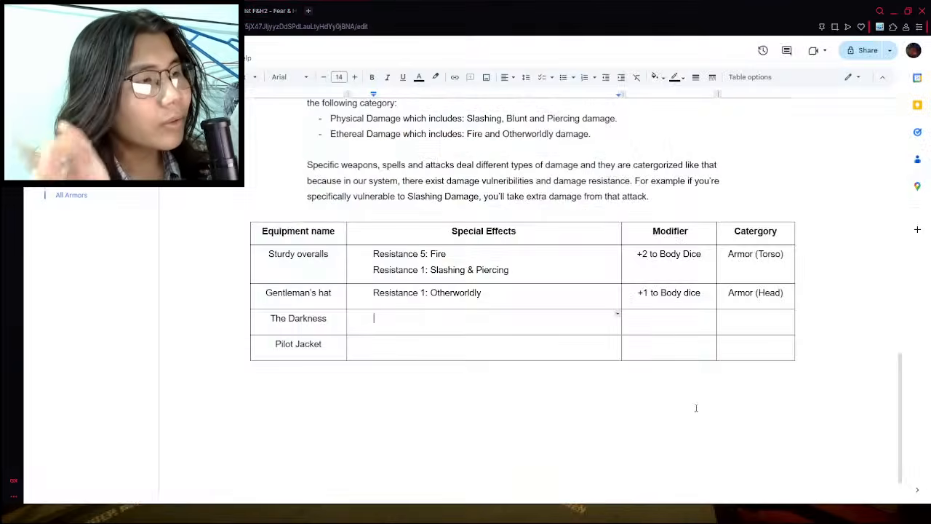
{"action": "left_click", "coordinate": [647, 356]}
{"action": "left_click", "coordinate": [668, 324]}
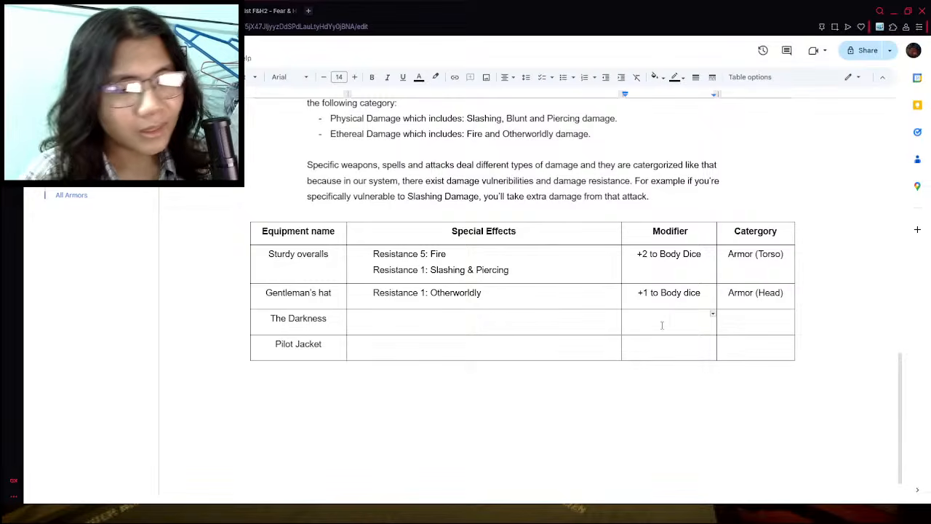
{"action": "type", "text": "+"}
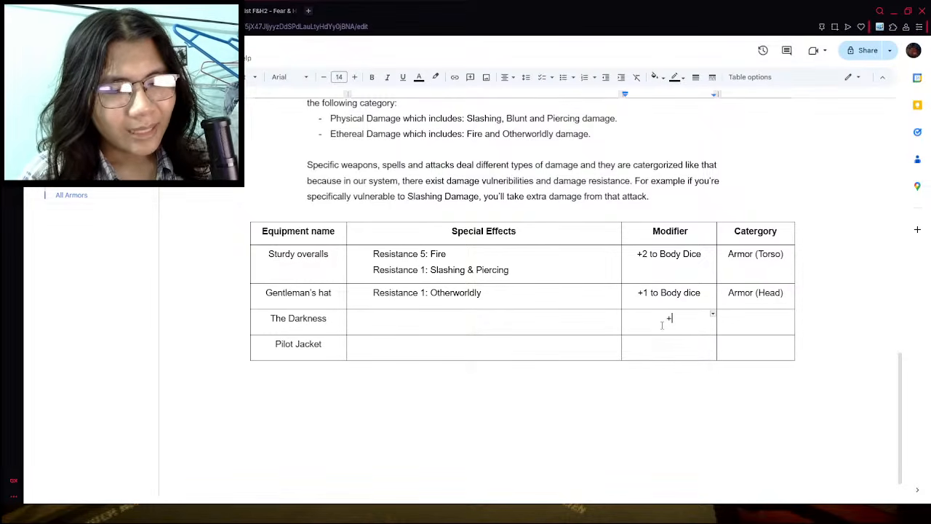
{"action": "type", "text": "5="}
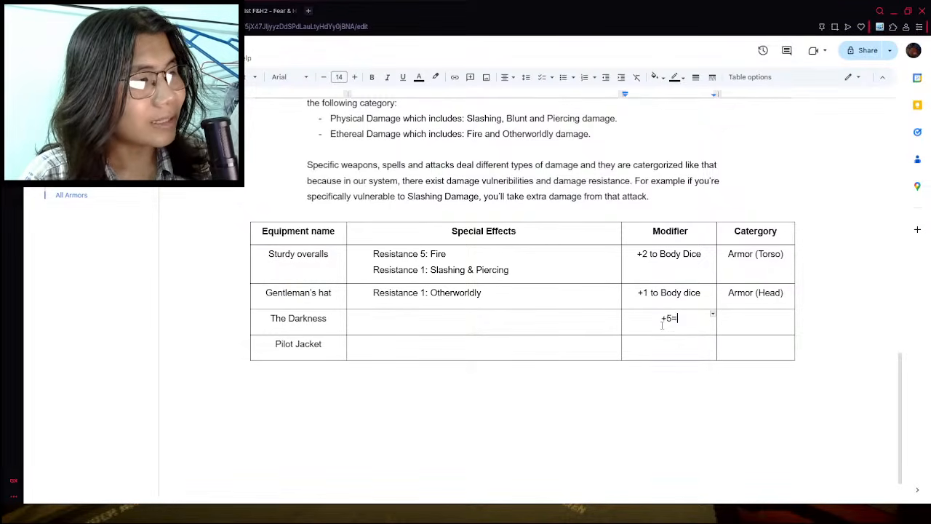
{"action": "key", "text": "BackSpace"}
{"action": "type", "text": "2"}
{"action": "key", "text": "BackSpace"}
{"action": "type", "text": "15"}
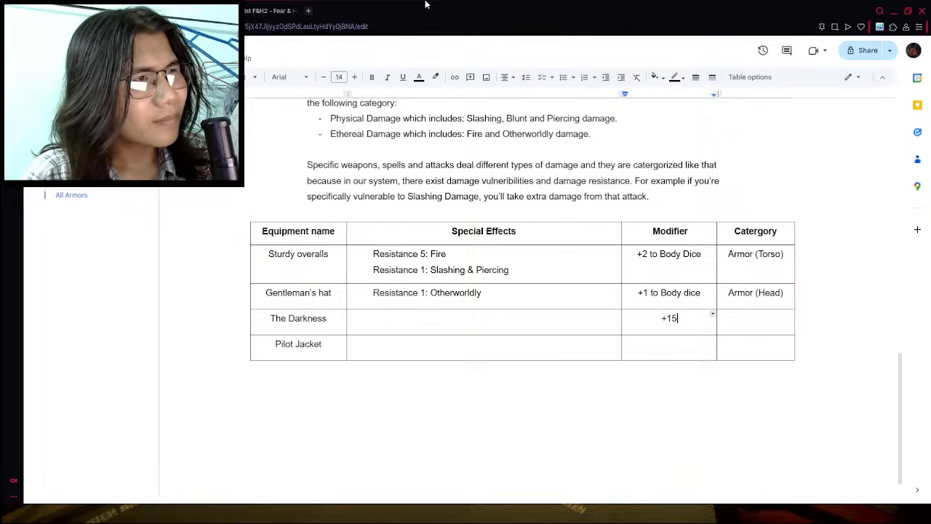
- Recheck the defense of The darkness on the wiki and change its modifier in the document to "+18 to Body"
{"action": "left_click", "coordinate": [269, 7]}
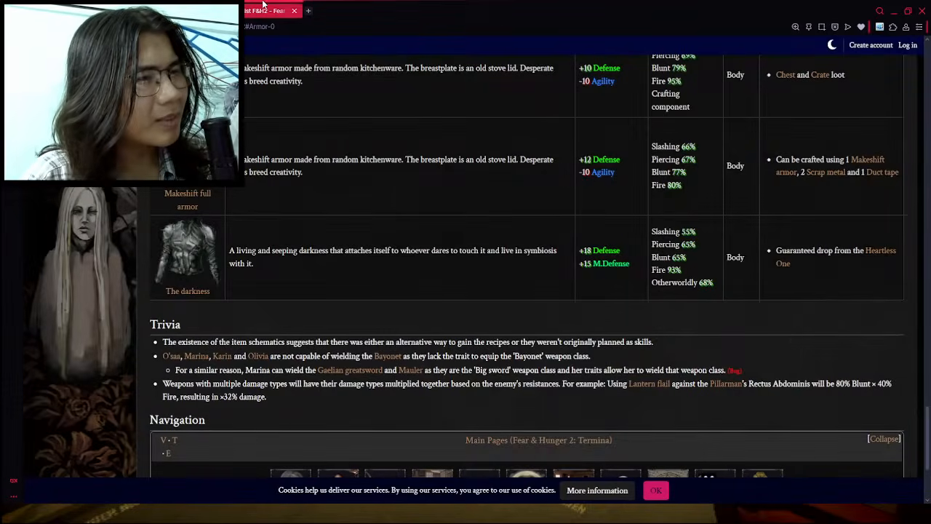
{"action": "left_click", "coordinate": [175, 8]}
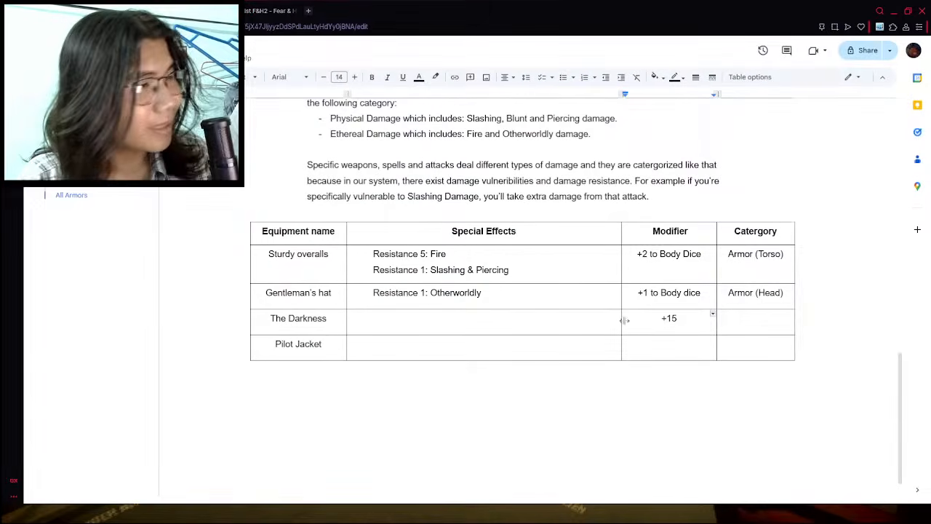
{"action": "key", "text": "BackSpace"}
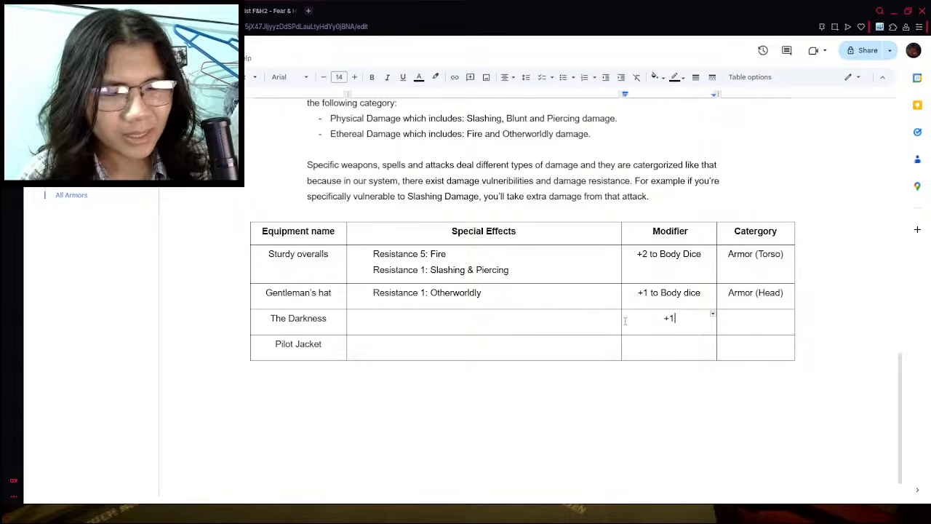
{"action": "type", "text": "8 to Body"}
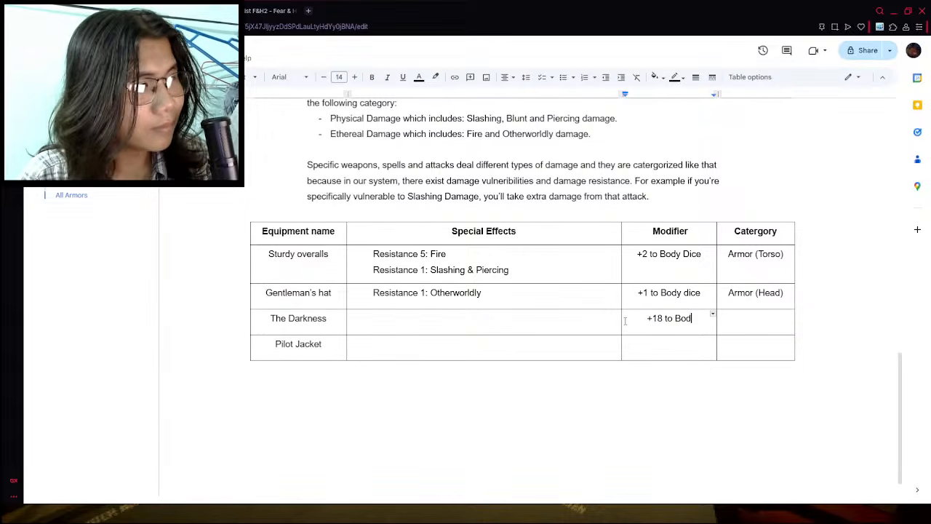
- Remove the word "Dice" from the modifiers of Gentleman's hat and Sturdy overalls so they match The Darkness
{"action": "triple_click", "coordinate": [692, 294]}
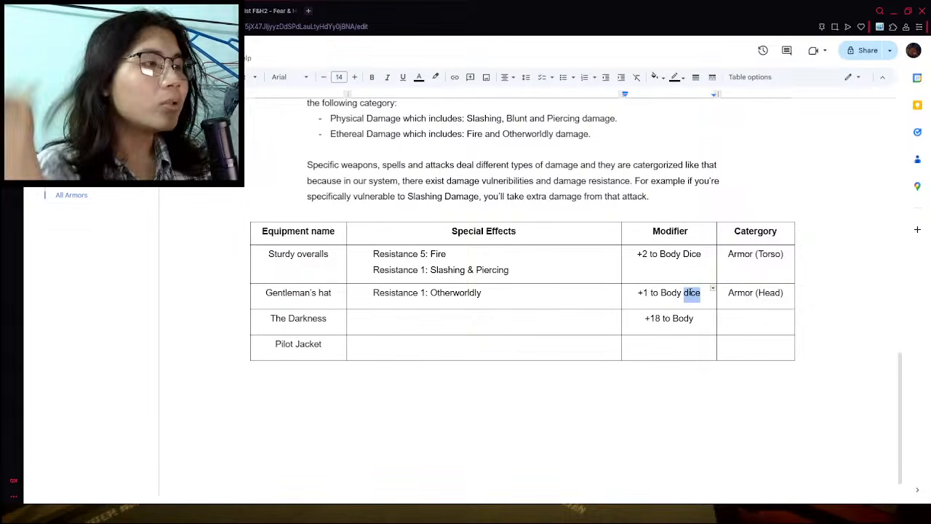
{"action": "left_click", "coordinate": [690, 297]}
{"action": "triple_click", "coordinate": [689, 295]}
{"action": "left_click", "coordinate": [689, 296]}
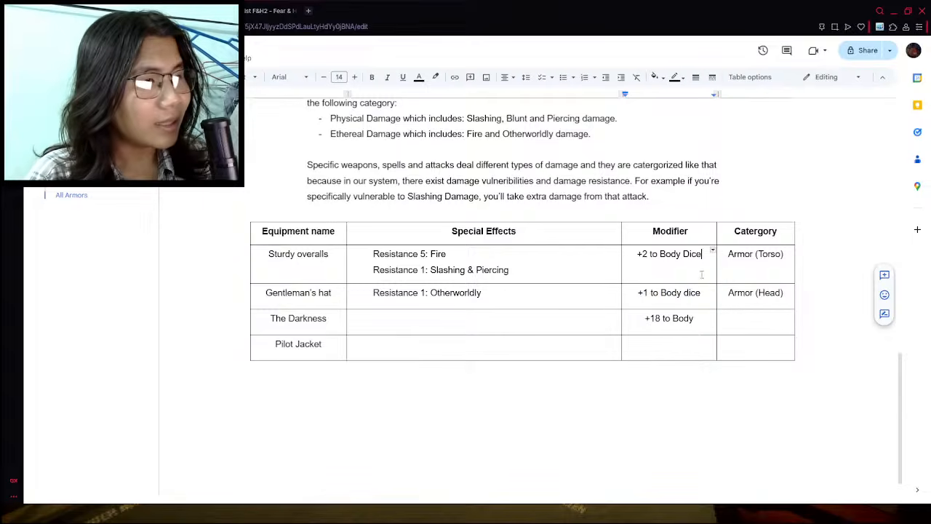
{"action": "double_click", "coordinate": [691, 294]}
{"action": "key", "text": "BackSpace"}
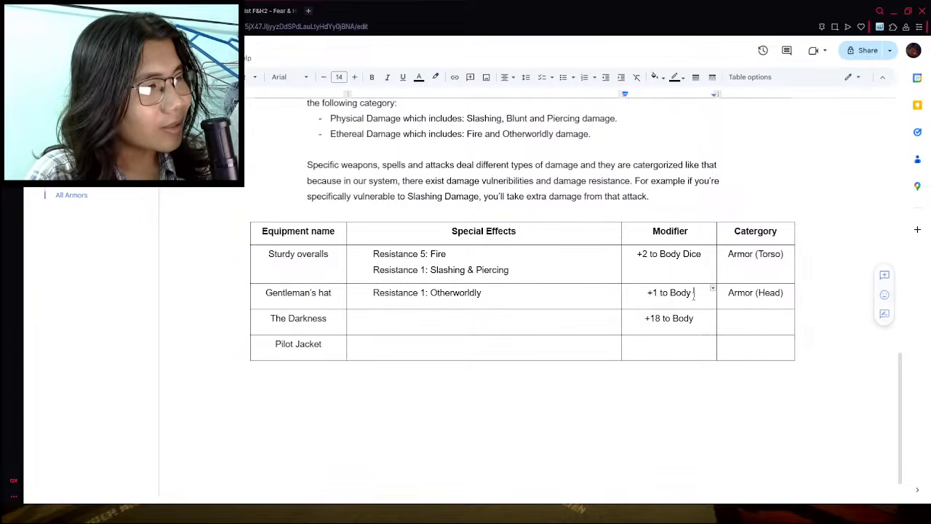
{"action": "double_click", "coordinate": [691, 254]}
{"action": "key", "text": "BackSpace"}
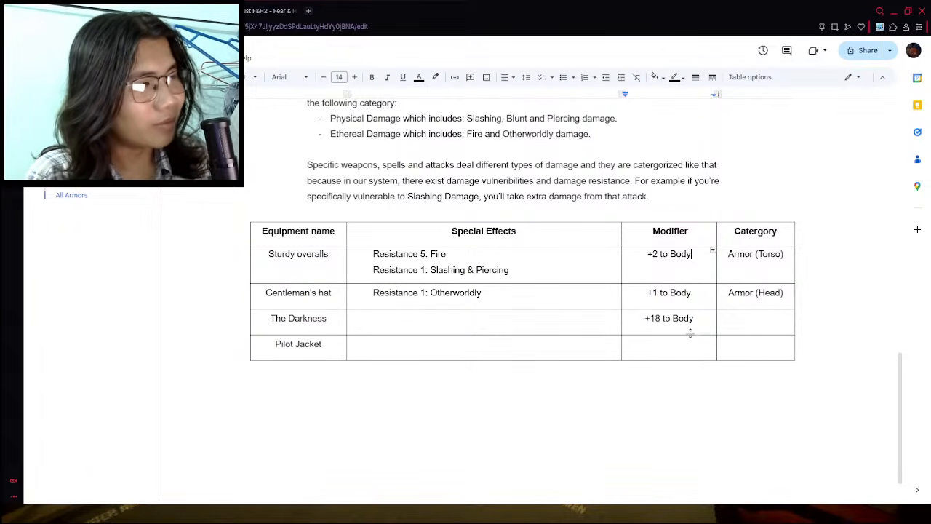
{"action": "double_click", "coordinate": [696, 320]}
{"action": "key", "text": "BackSpace"}
- Enter "Armor (Torso)" as the category of The Darkness
{"action": "left_click", "coordinate": [755, 322]}
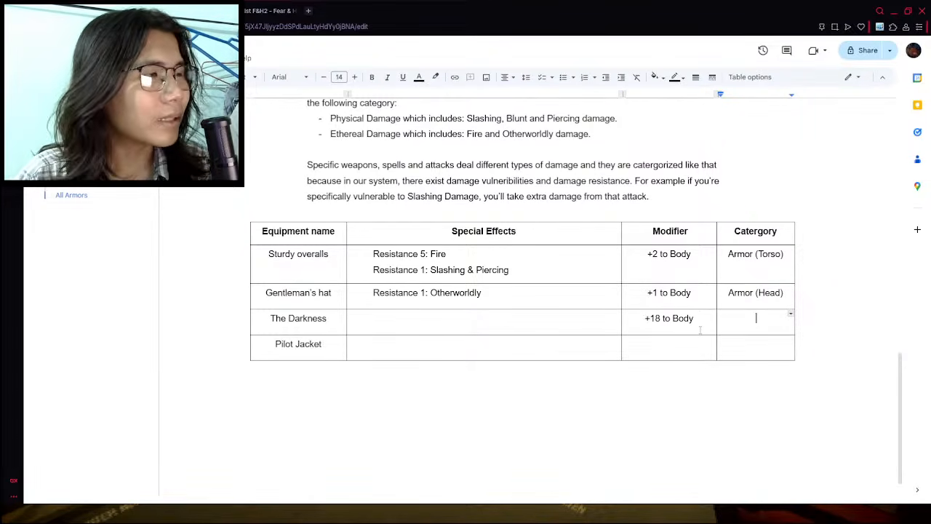
{"action": "type", "text": "Amor"}
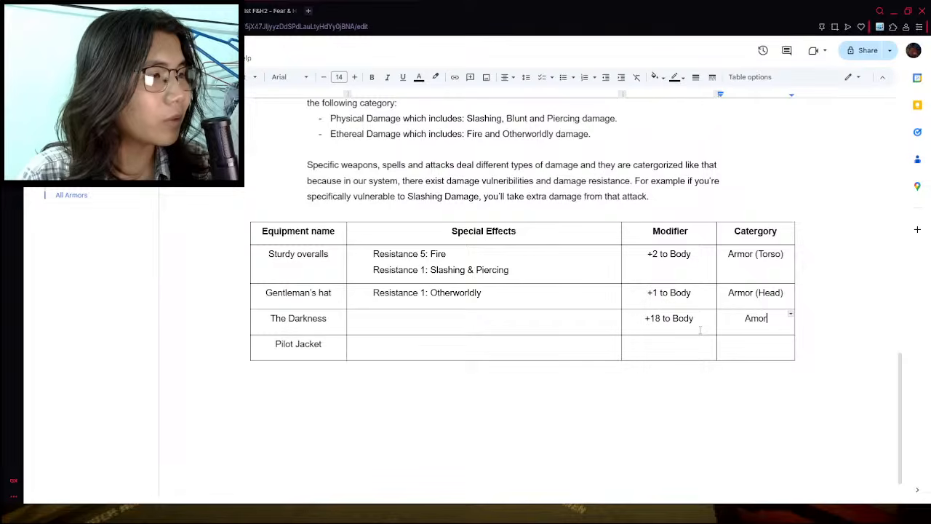
{"action": "key", "text": "BackSpace"}
{"action": "key", "text": "BackSpace"}
{"action": "key", "text": "BackSpace"}
{"action": "type", "text": "rmor ("}
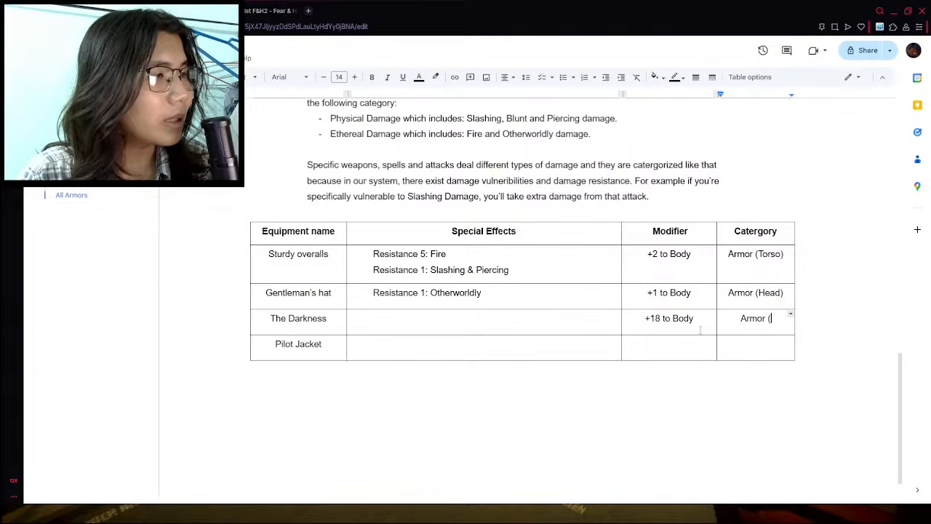
{"action": "type", "text": "Torso"}
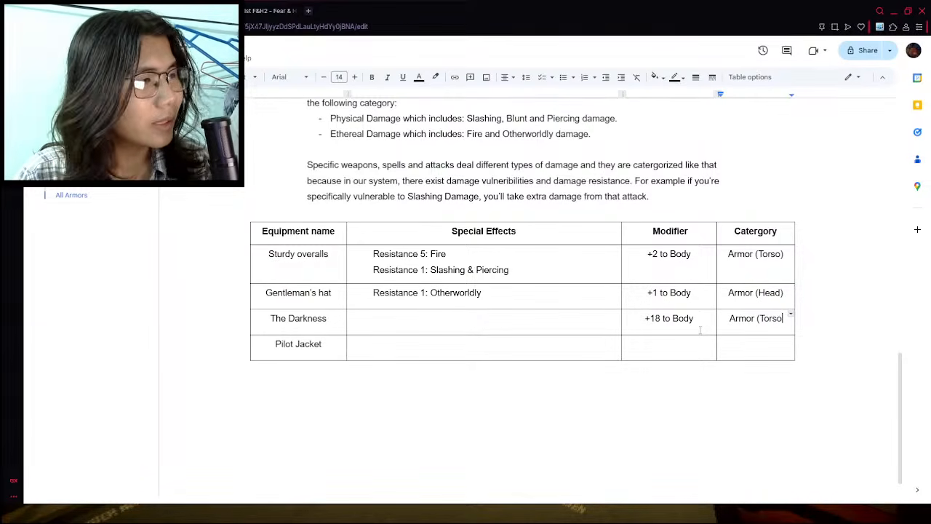
{"action": "double_click", "coordinate": [774, 231]}
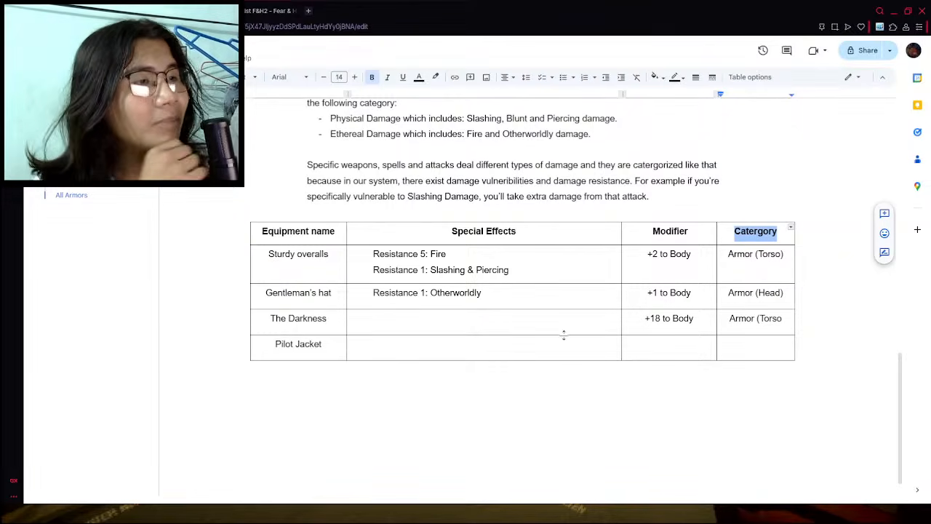
{"action": "left_click", "coordinate": [681, 348]}
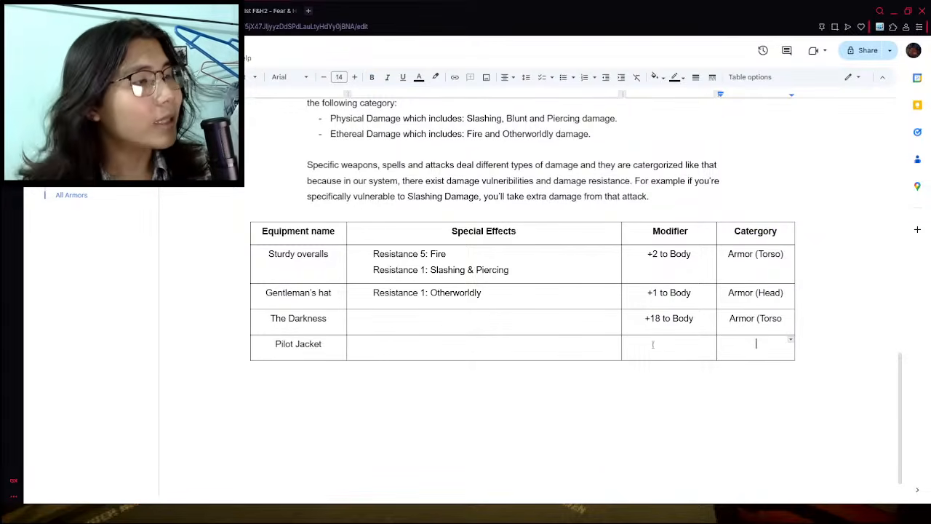
{"action": "left_click", "coordinate": [784, 320]}
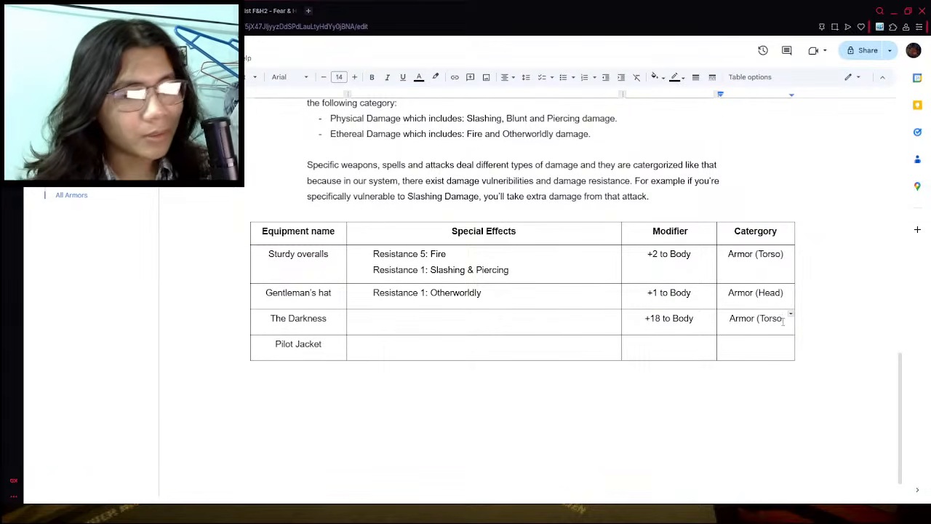
{"action": "type", "text": ")"}
- Examine the damage resistances of The darkness in the wiki's armor list and return to the items document
{"action": "left_click", "coordinate": [550, 318]}
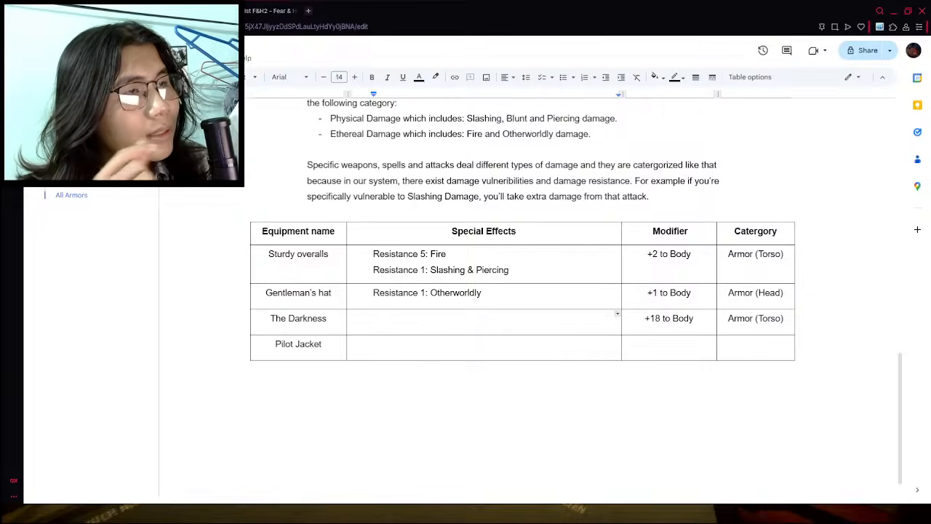
{"action": "left_click", "coordinate": [240, 11]}
{"action": "left_click_drag", "start_coordinate": [644, 234], "coordinate": [714, 280]}
{"action": "left_click", "coordinate": [718, 286]}
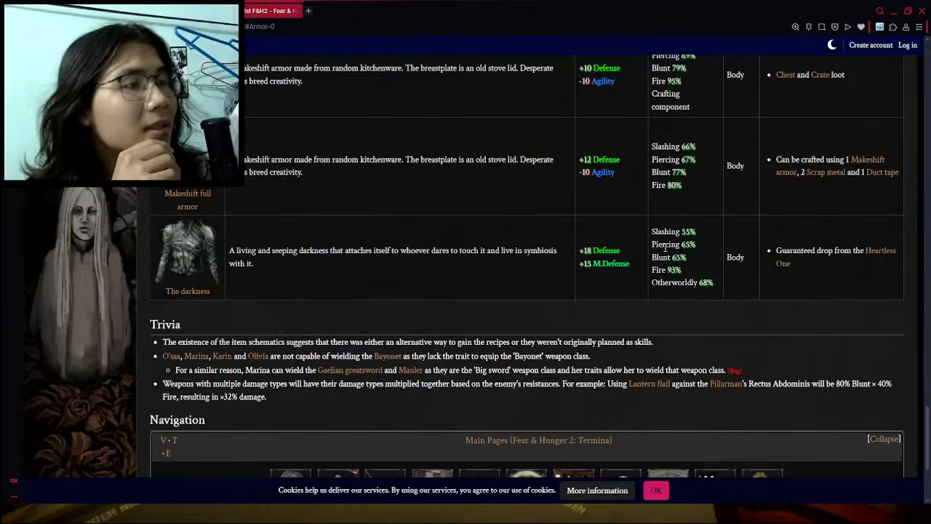
{"action": "left_click", "coordinate": [182, 11]}
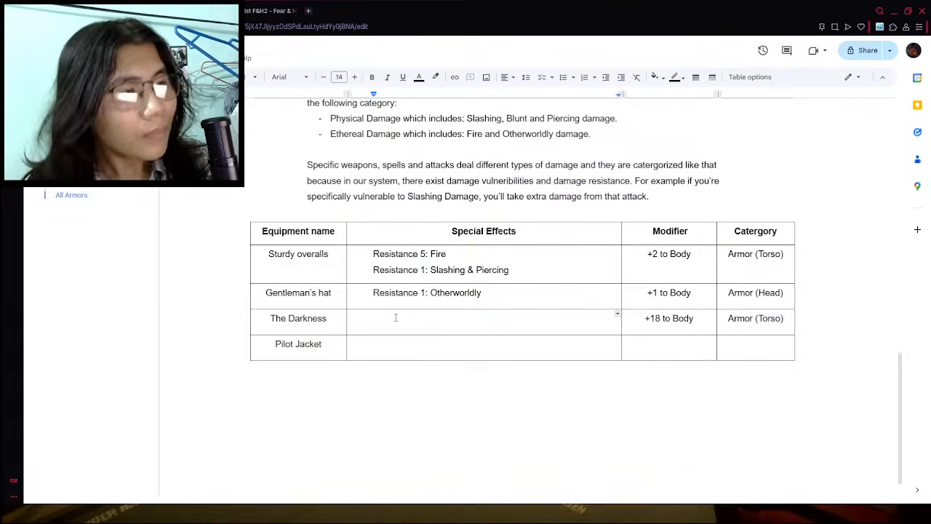
- Enter "Resistance 10: Physical Damage" as the special effect of The Darkness
{"action": "type", "text": "Resistance p"}
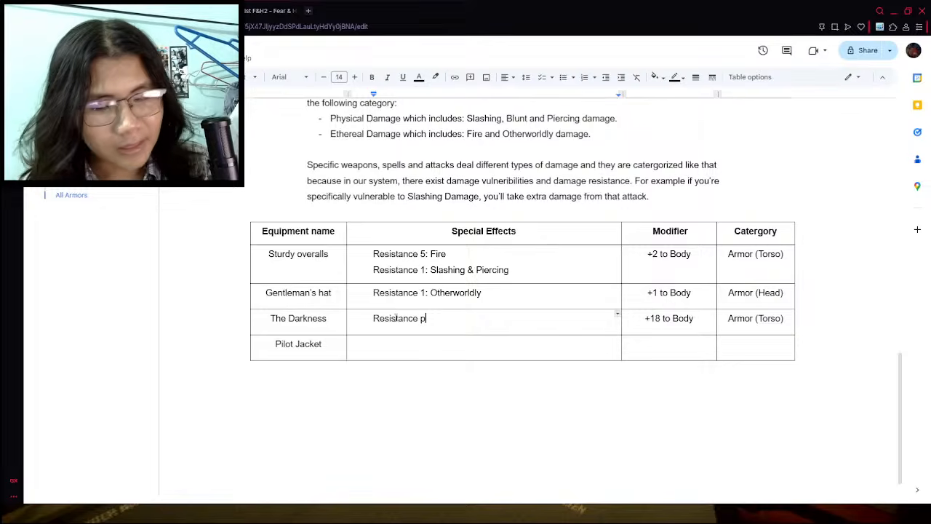
{"action": "key", "text": "BackSpace"}
{"action": "type", "text": "10: "}
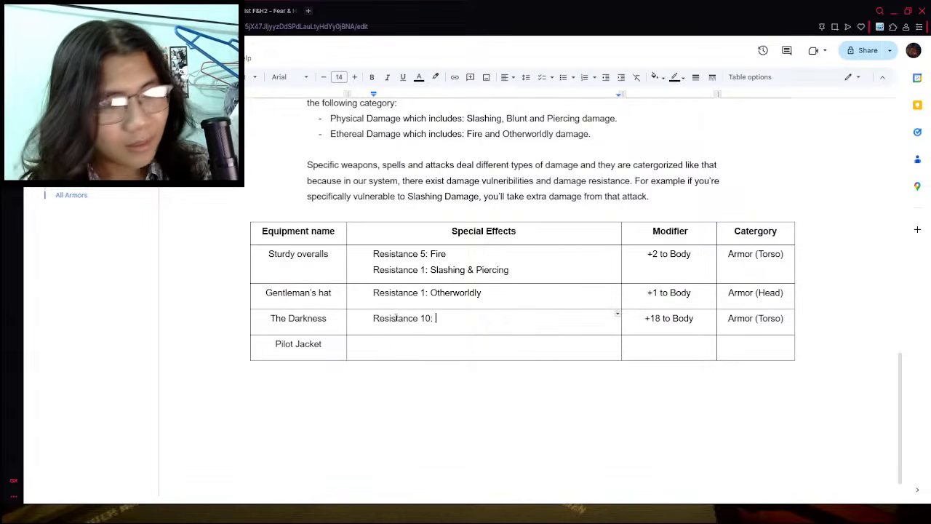
{"action": "type", "text": "Phsy"}
{"action": "key", "text": "BackSpace"}
{"action": "key", "text": "BackSpace"}
{"action": "type", "text": "y"}
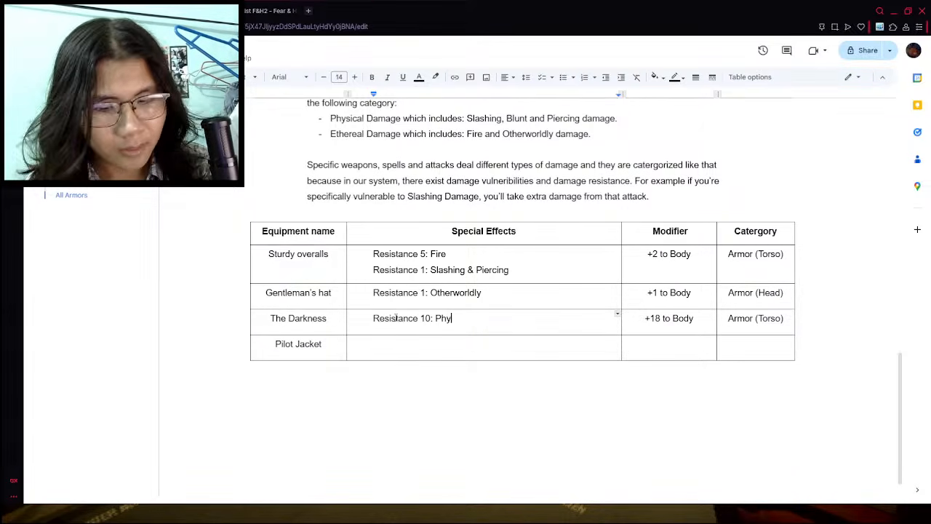
{"action": "type", "text": "sical Damage"}
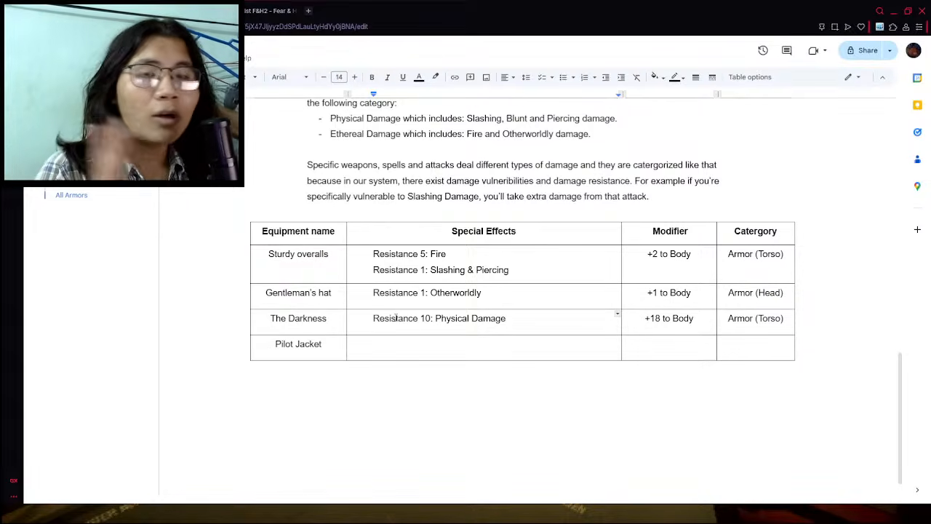
- Recheck The darkness's resistances on the wiki and change its physical damage resistance in the document to 15
{"action": "left_click", "coordinate": [156, 11]}
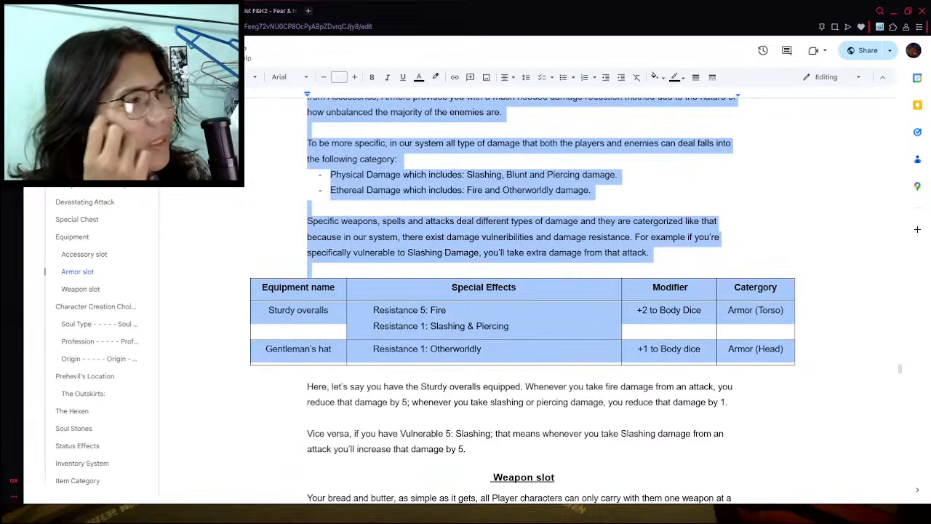
{"action": "left_click", "coordinate": [266, 10]}
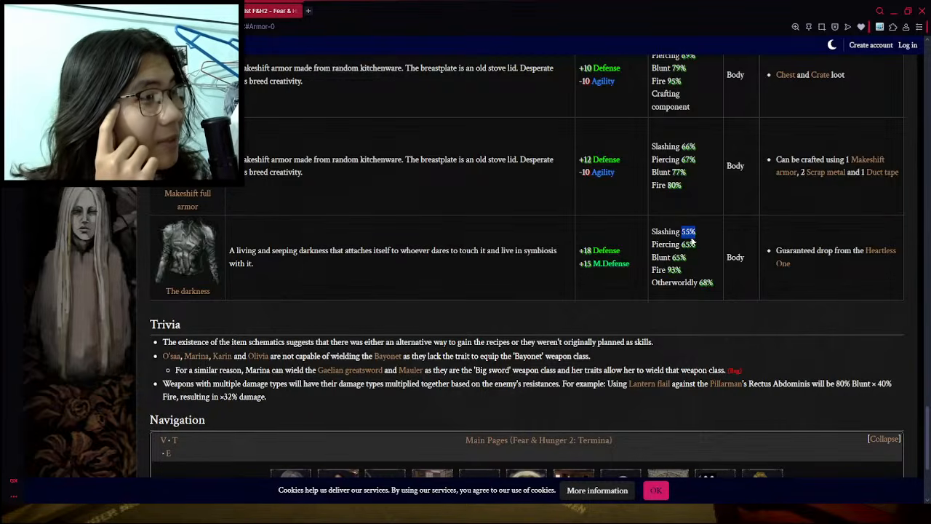
{"action": "left_click", "coordinate": [156, 11]}
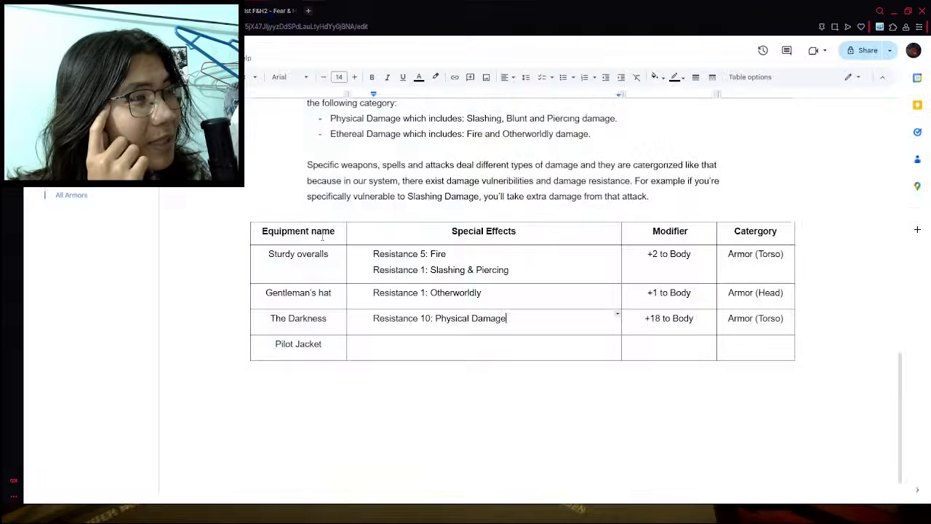
{"action": "left_click", "coordinate": [429, 318]}
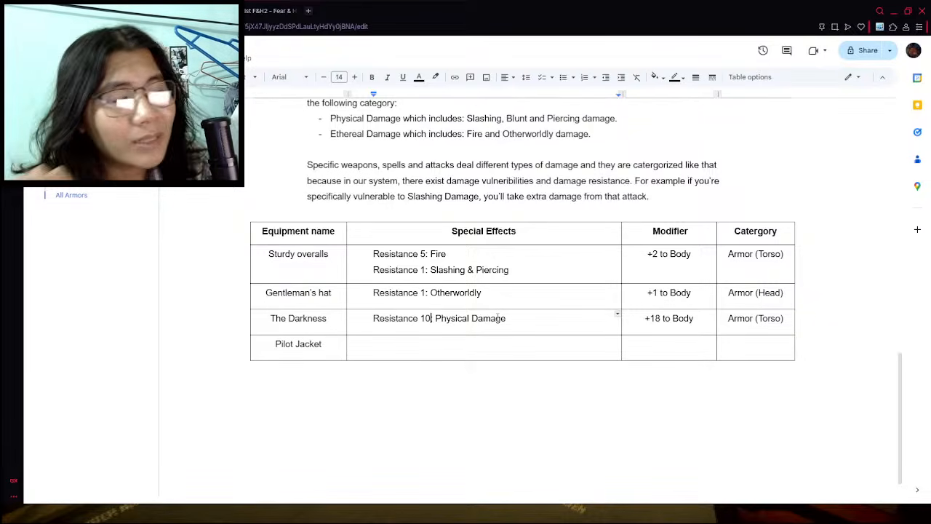
{"action": "key", "text": "BackSpace"}
{"action": "type", "text": "5:"}
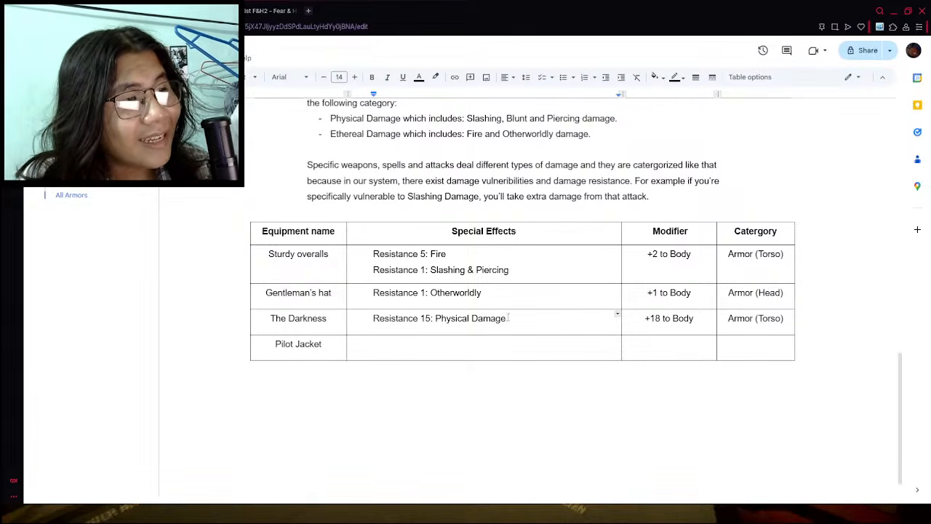
- Add a second line reading "Resistance 5: Etheral Damage" to the special effects of The Darkness
{"action": "key", "text": "Return"}
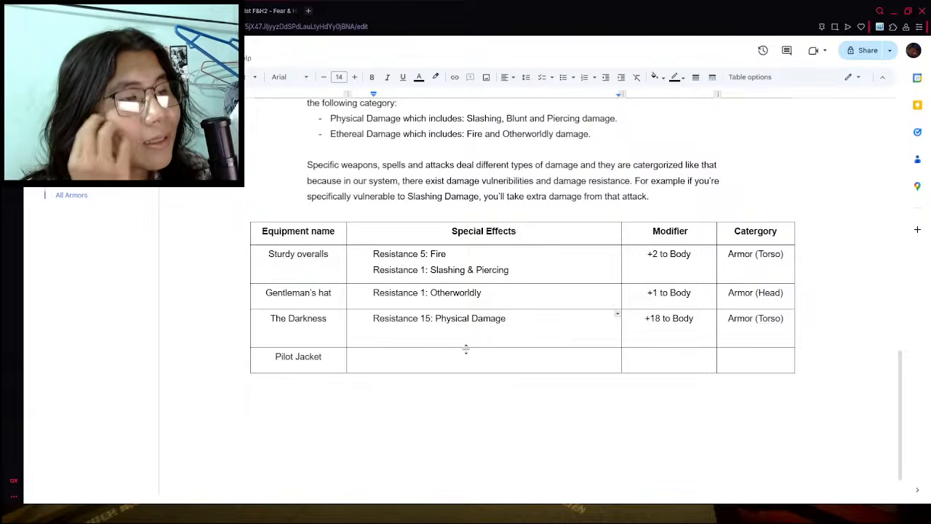
{"action": "left_click", "coordinate": [530, 323]}
{"action": "type", "text": "("}
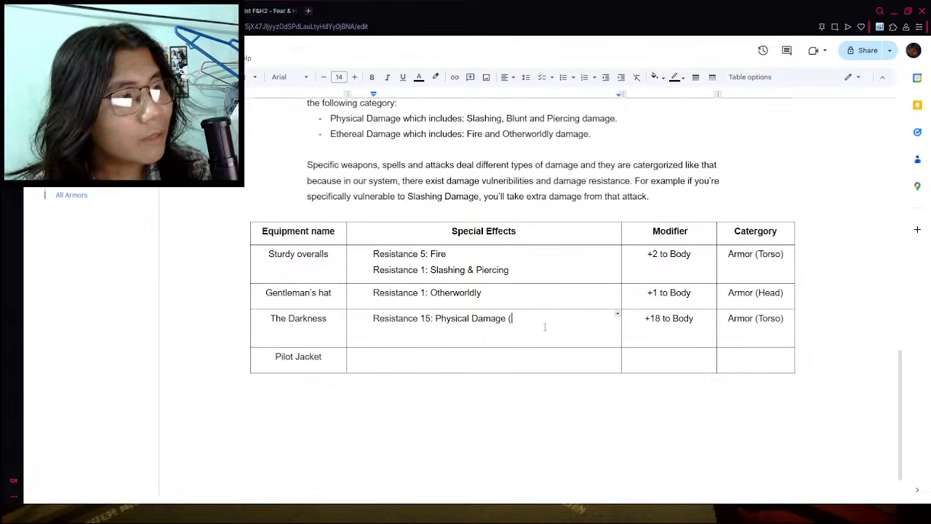
{"action": "key", "text": "BackSpace"}
{"action": "key", "text": "BackSpace"}
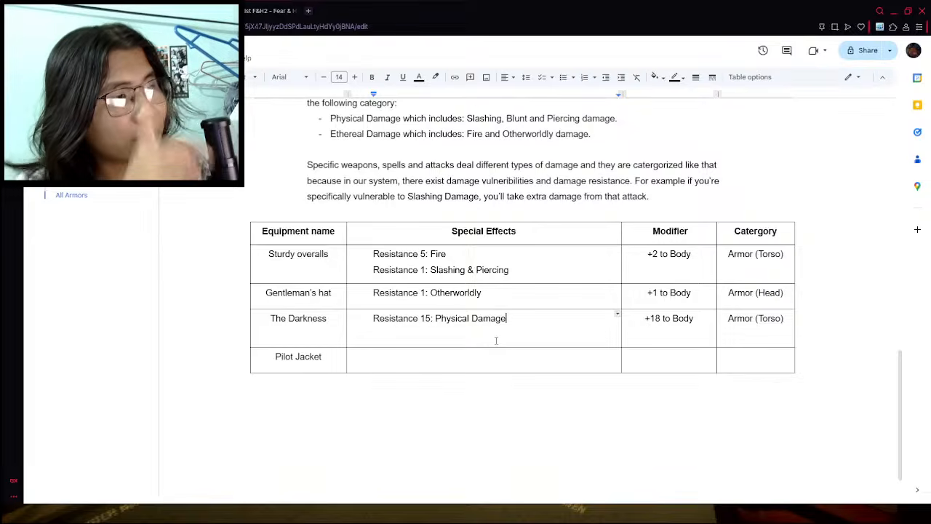
{"action": "left_click", "coordinate": [503, 340]}
{"action": "type", "text": "Resit"}
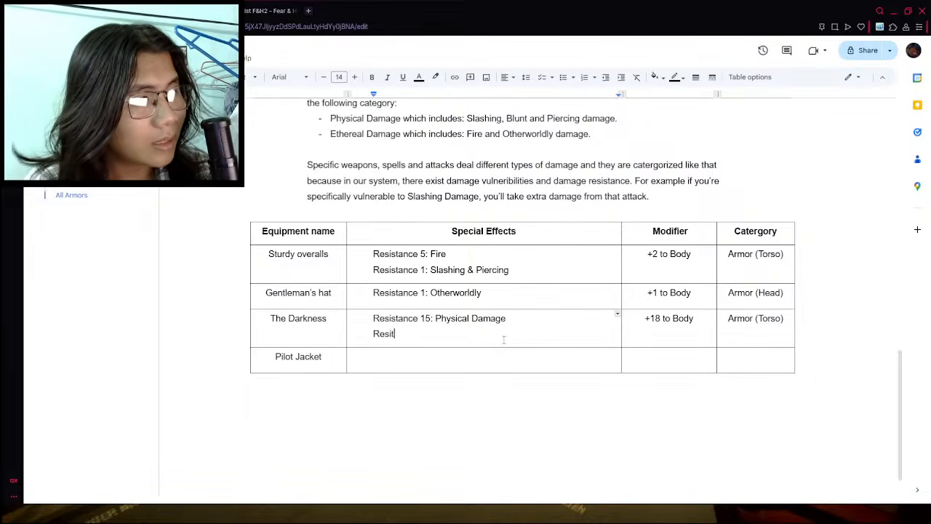
{"action": "key", "text": "BackSpace"}
{"action": "type", "text": "stance"}
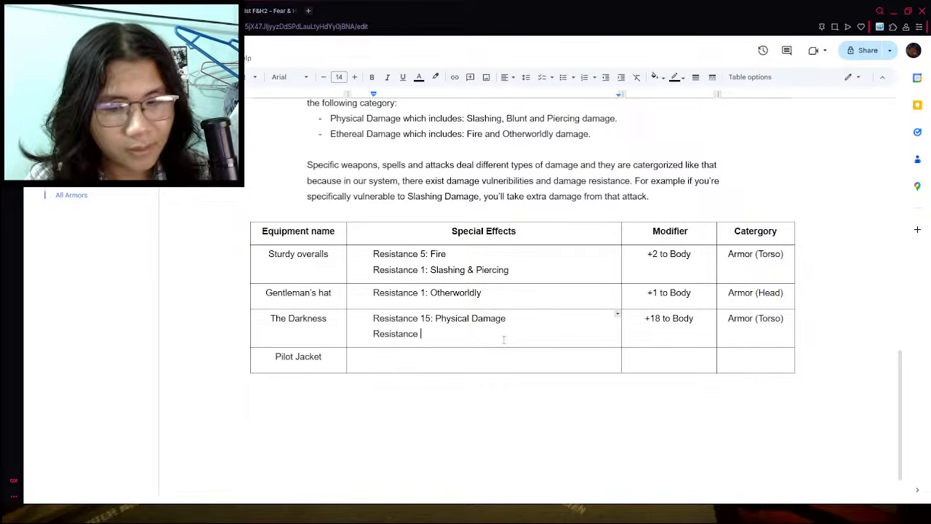
{"action": "type", "text": " 5: Ether"}
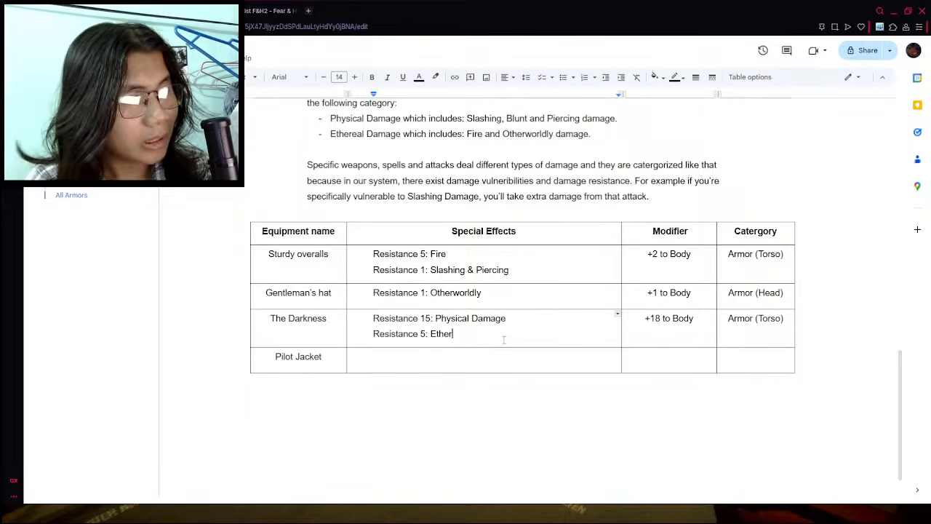
{"action": "type", "text": "al Damage"}
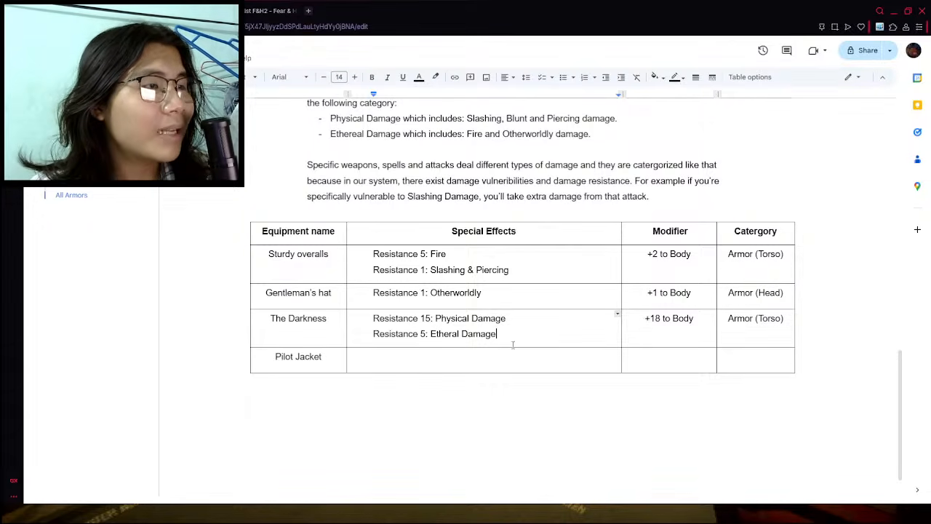
{"action": "double_click", "coordinate": [499, 360]}
{"action": "left_click", "coordinate": [488, 363]}
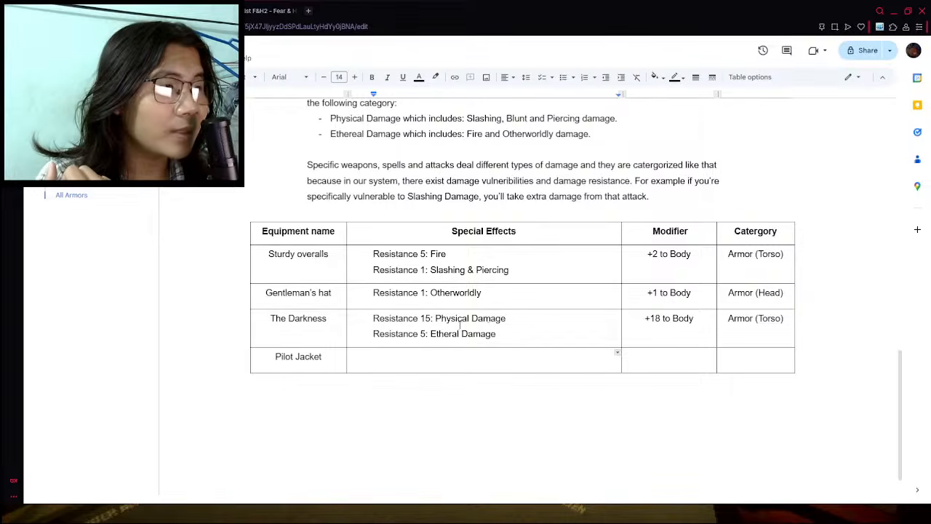
{"action": "left_click_drag", "start_coordinate": [435, 317], "coordinate": [506, 318]}
{"action": "left_click", "coordinate": [438, 334]}
{"action": "double_click", "coordinate": [450, 365]}
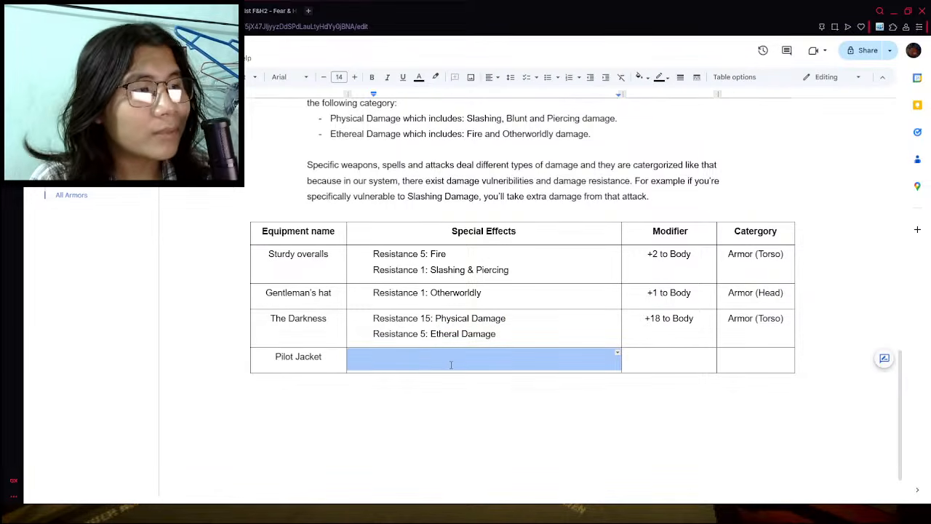
{"action": "left_click", "coordinate": [427, 371]}
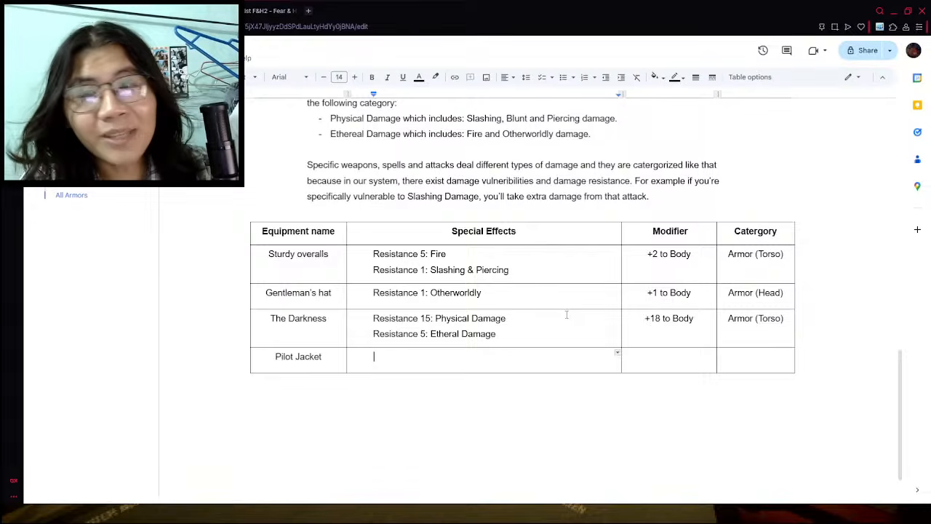
{"action": "scroll", "coordinate": [567, 314], "scroll_direction": "down", "scroll_amount": 1}
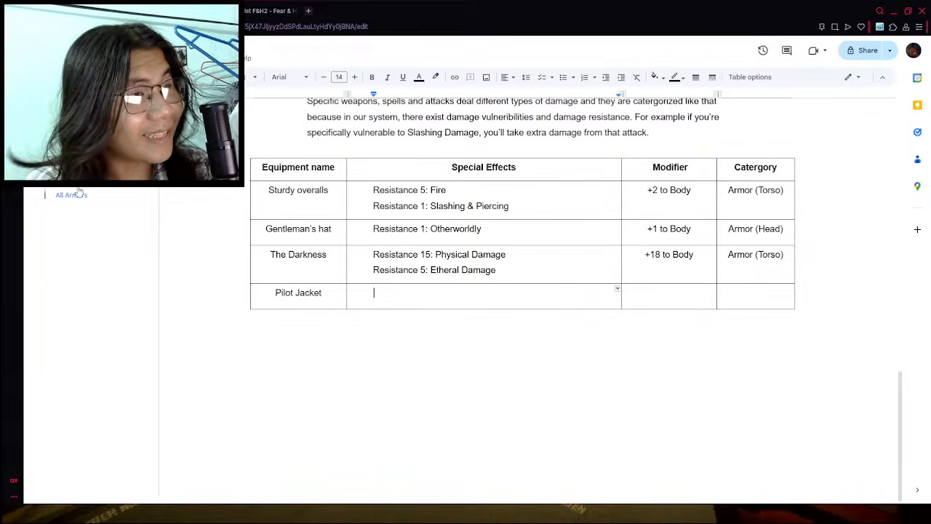
- Examine the wiki's armor list, including the Kashmir suit's hit, crit and evasion rate bonuses
{"action": "left_click", "coordinate": [256, 5]}
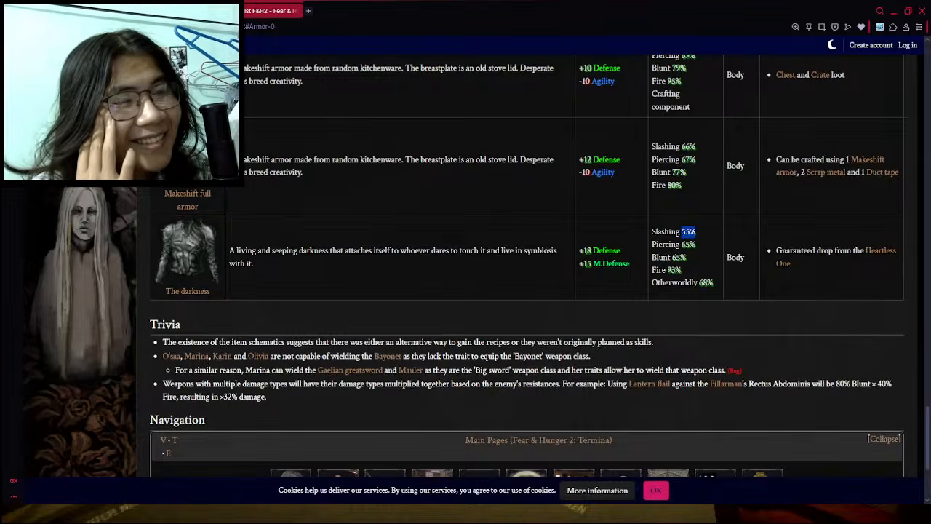
{"action": "scroll", "coordinate": [317, 226], "scroll_direction": "up", "scroll_amount": 10}
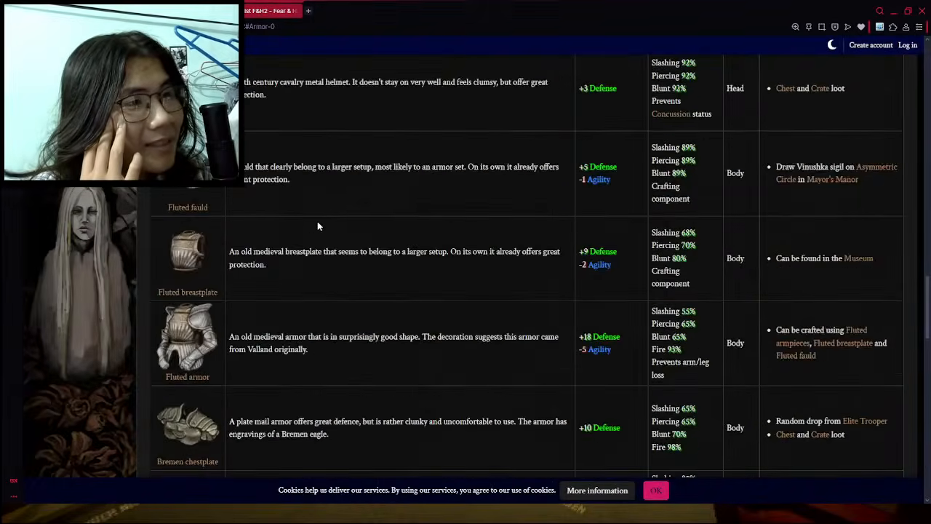
{"action": "scroll", "coordinate": [317, 226], "scroll_direction": "up", "scroll_amount": 15}
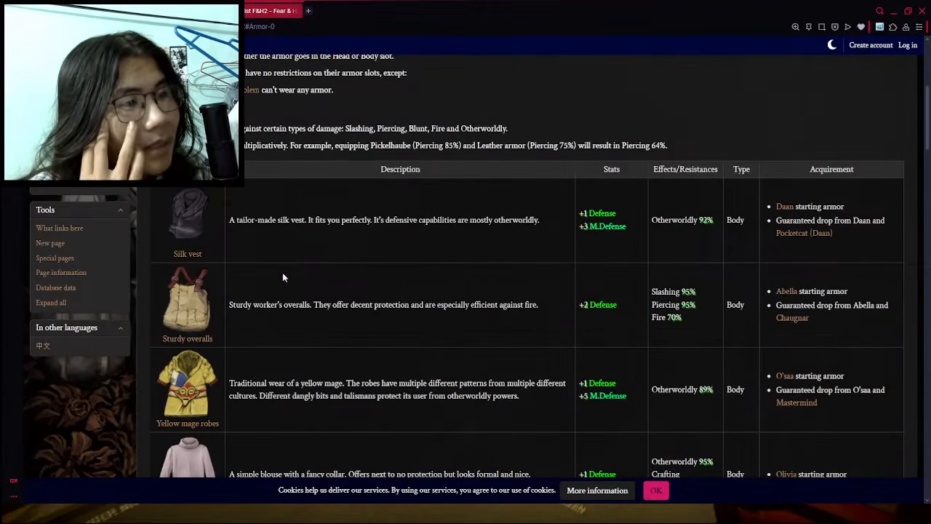
{"action": "scroll", "coordinate": [308, 269], "scroll_direction": "down", "scroll_amount": 6}
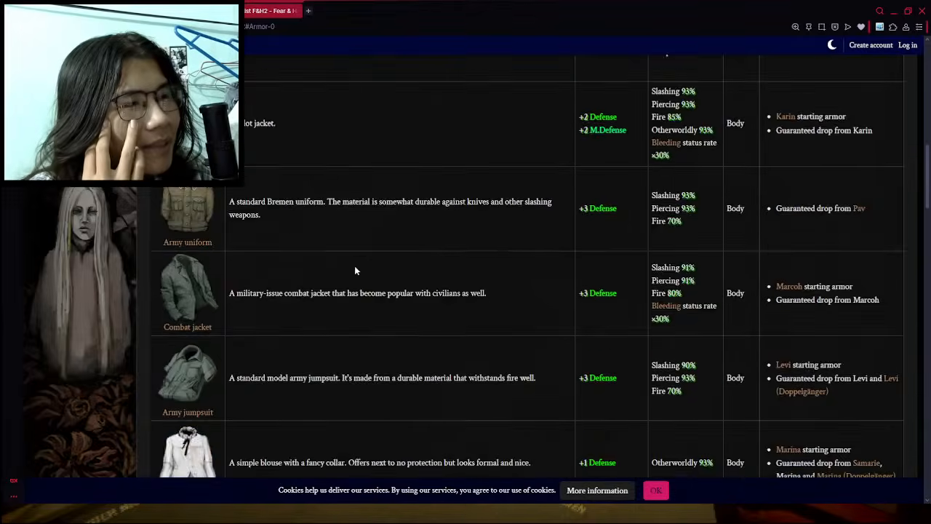
{"action": "scroll", "coordinate": [363, 272], "scroll_direction": "down", "scroll_amount": 5}
{"action": "scroll", "coordinate": [521, 303], "scroll_direction": "down", "scroll_amount": 1}
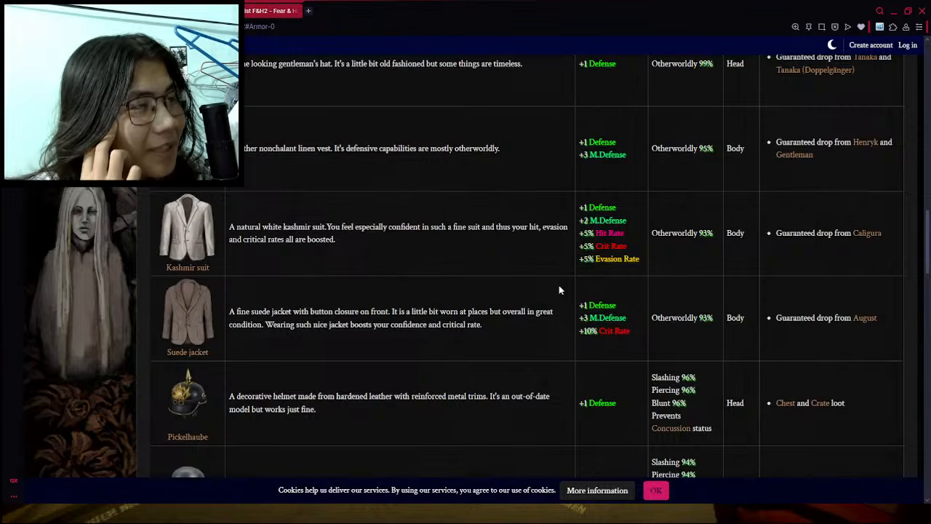
{"action": "scroll", "coordinate": [560, 293], "scroll_direction": "down", "scroll_amount": 1}
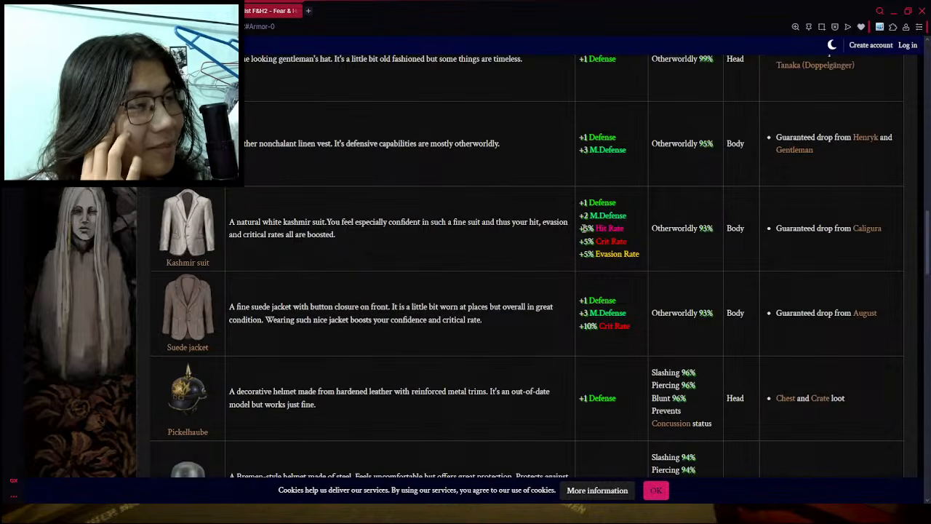
{"action": "left_click_drag", "start_coordinate": [584, 229], "coordinate": [633, 256]}
{"action": "left_click", "coordinate": [594, 242]}
{"action": "left_click", "coordinate": [585, 263]}
{"action": "left_click", "coordinate": [615, 270]}
{"action": "scroll", "coordinate": [555, 342], "scroll_direction": "down", "scroll_amount": 4}
{"action": "scroll", "coordinate": [554, 339], "scroll_direction": "up", "scroll_amount": 3}
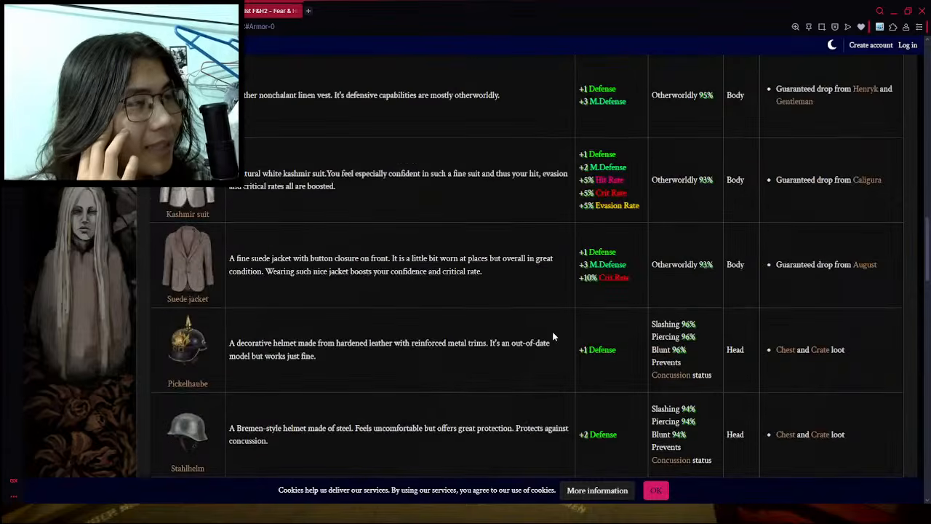
{"action": "scroll", "coordinate": [364, 254], "scroll_direction": "up", "scroll_amount": 1}
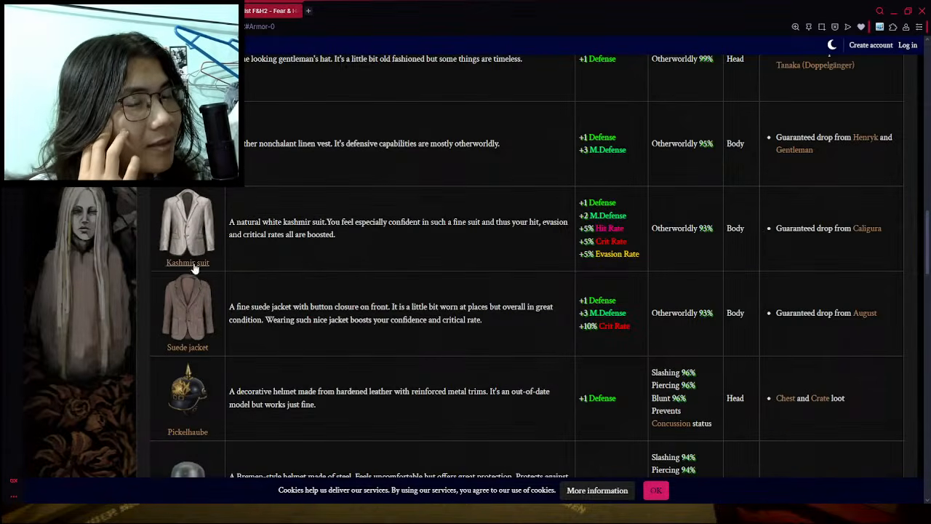
- Find the Pilot jacket in the wiki's armor list and examine its defense, resistances and status effects
{"action": "scroll", "coordinate": [322, 324], "scroll_direction": "down", "scroll_amount": 5}
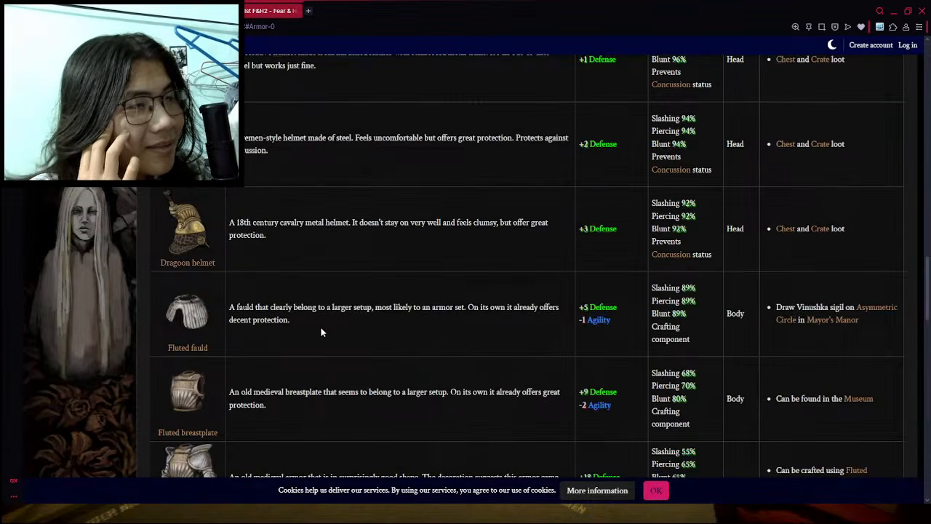
{"action": "scroll", "coordinate": [321, 329], "scroll_direction": "down", "scroll_amount": 7}
{"action": "scroll", "coordinate": [323, 333], "scroll_direction": "up", "scroll_amount": 6}
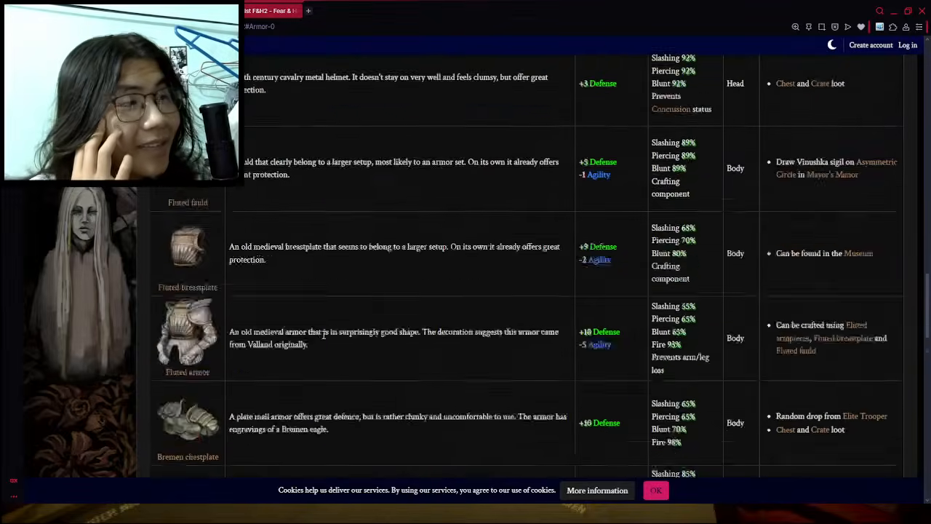
{"action": "scroll", "coordinate": [323, 335], "scroll_direction": "up", "scroll_amount": 12}
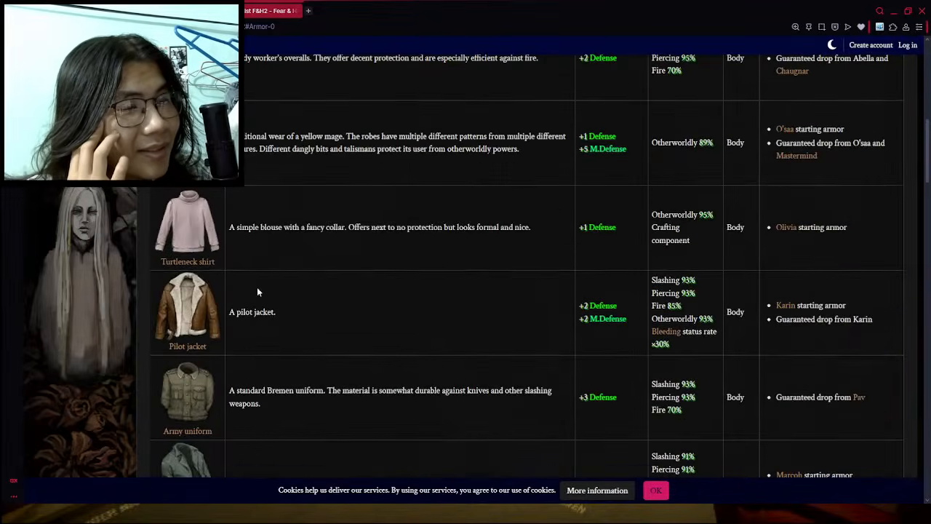
{"action": "key", "text": "alt+Tab"}
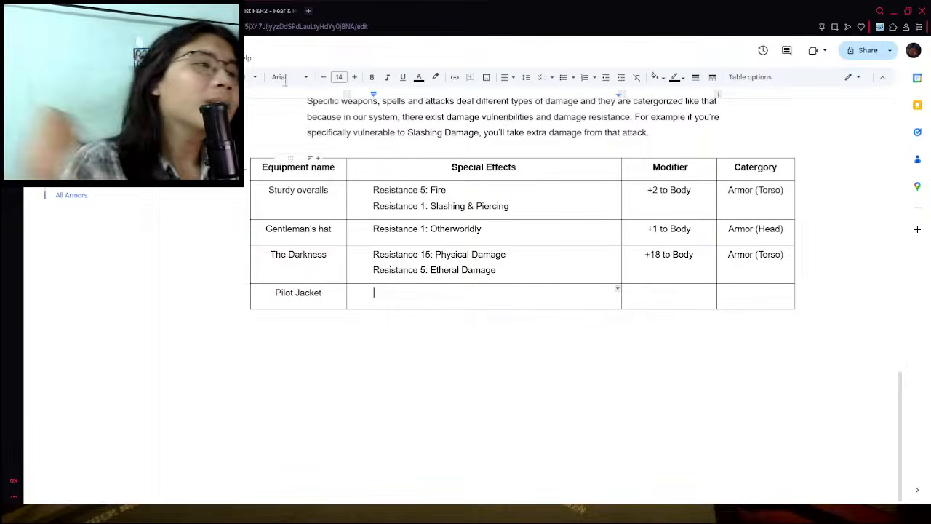
{"action": "key", "text": "alt+Tab"}
{"action": "scroll", "coordinate": [400, 229], "scroll_direction": "up", "scroll_amount": 5}
{"action": "scroll", "coordinate": [398, 247], "scroll_direction": "down", "scroll_amount": 5}
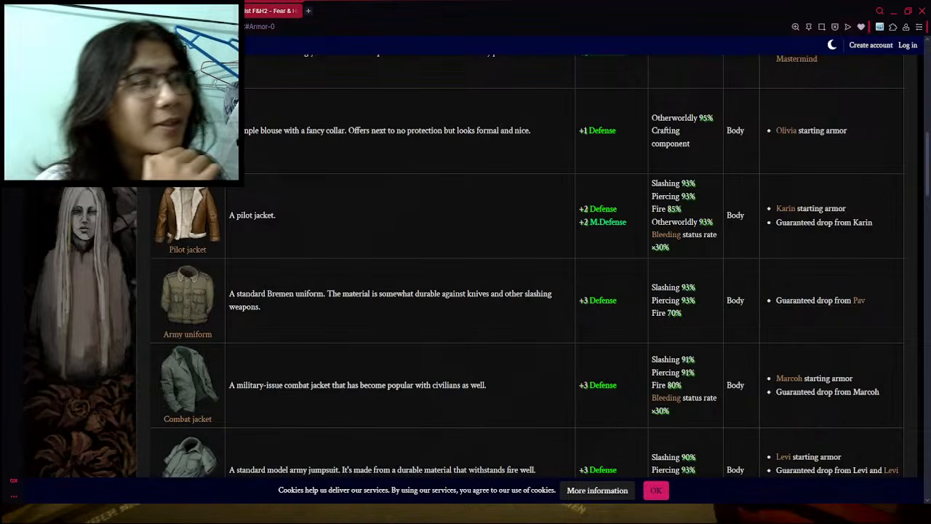
- In the armors table of the document, fill the Pilot Jacket's modifier with "+4 to Body" and its category with "Torso"
{"action": "left_click", "coordinate": [145, 11]}
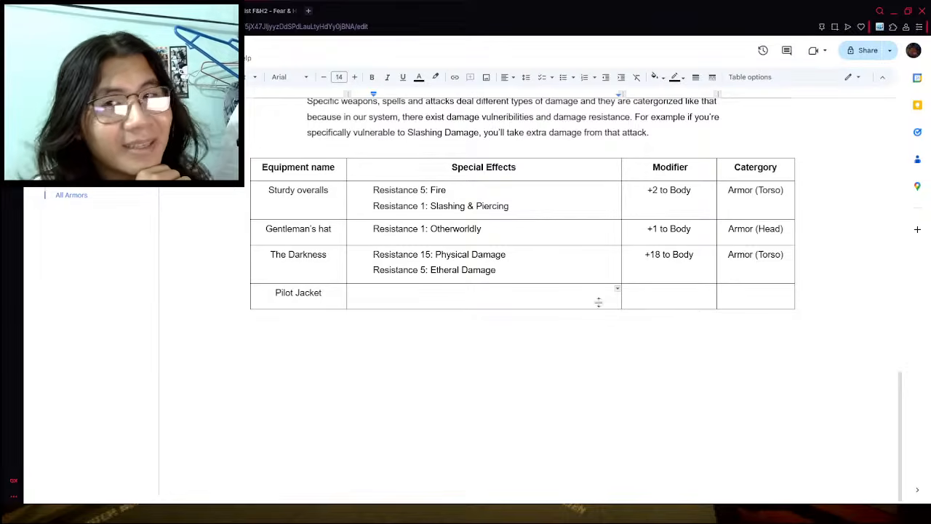
{"action": "left_click", "coordinate": [684, 300]}
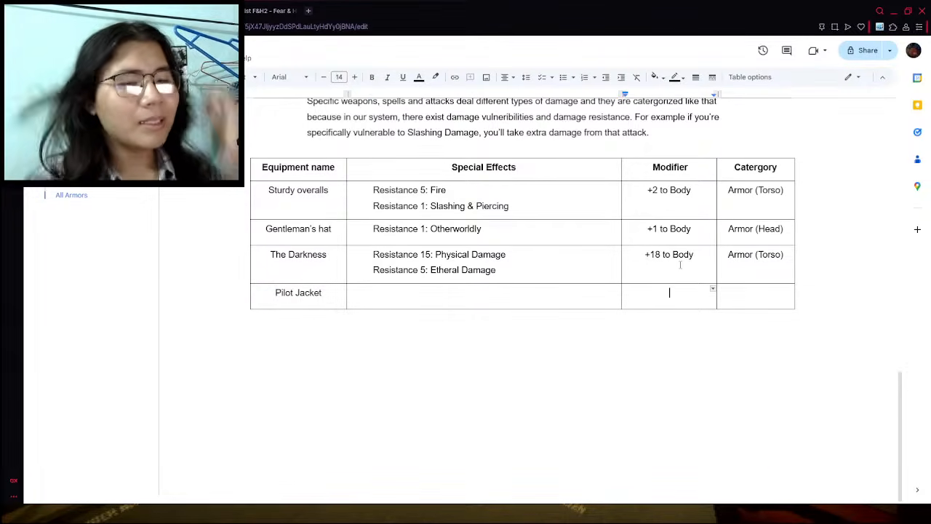
{"action": "type", "text": "+4 to Body"}
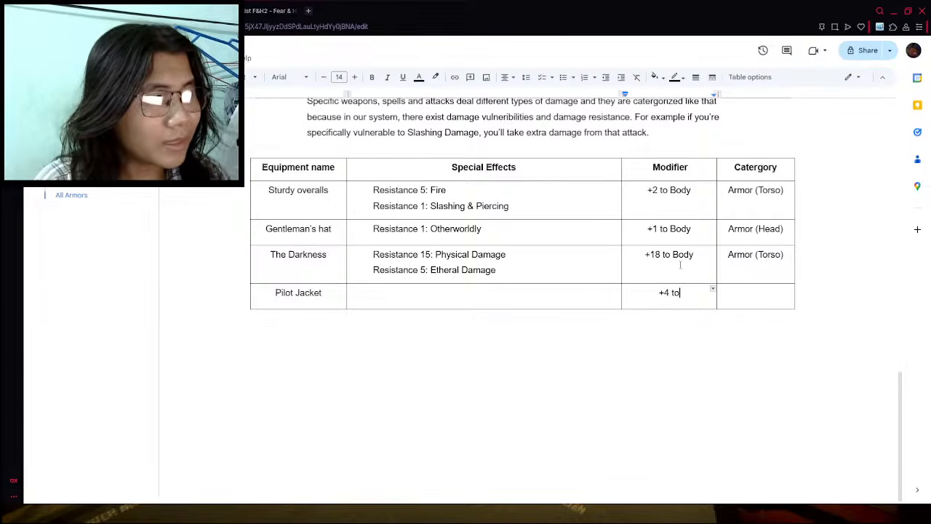
{"action": "left_click", "coordinate": [750, 303]}
{"action": "type", "text": "Torso"}
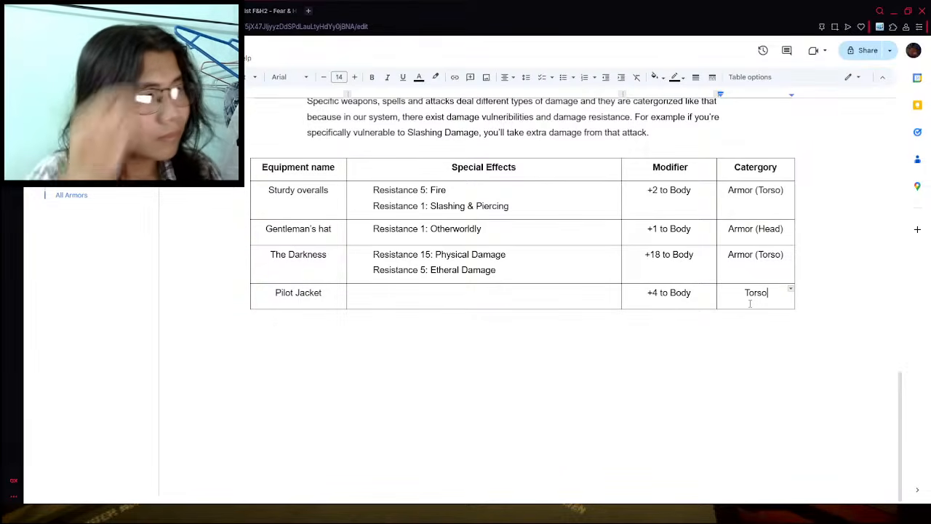
- Rename the "Catergory" column header of the armors table to "Armor Location"
{"action": "triple_click", "coordinate": [750, 169]}
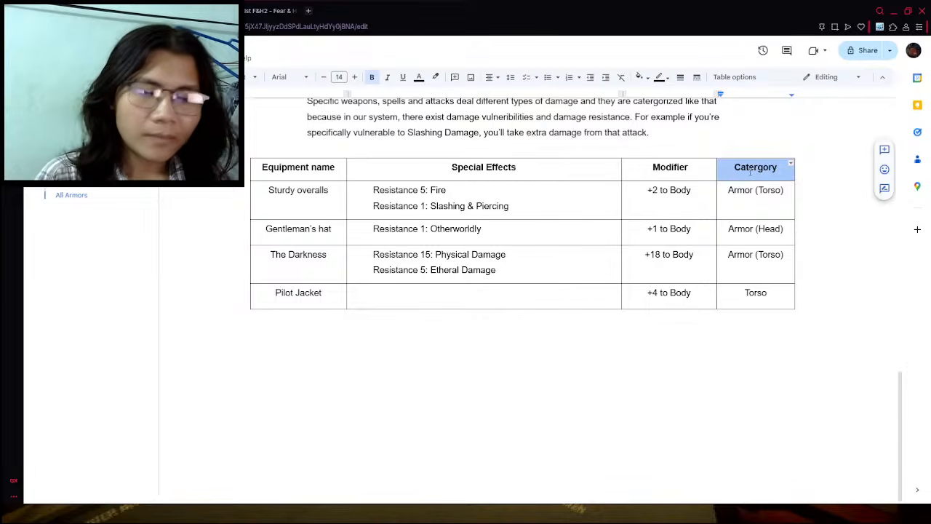
{"action": "type", "text": "Armor Location"}
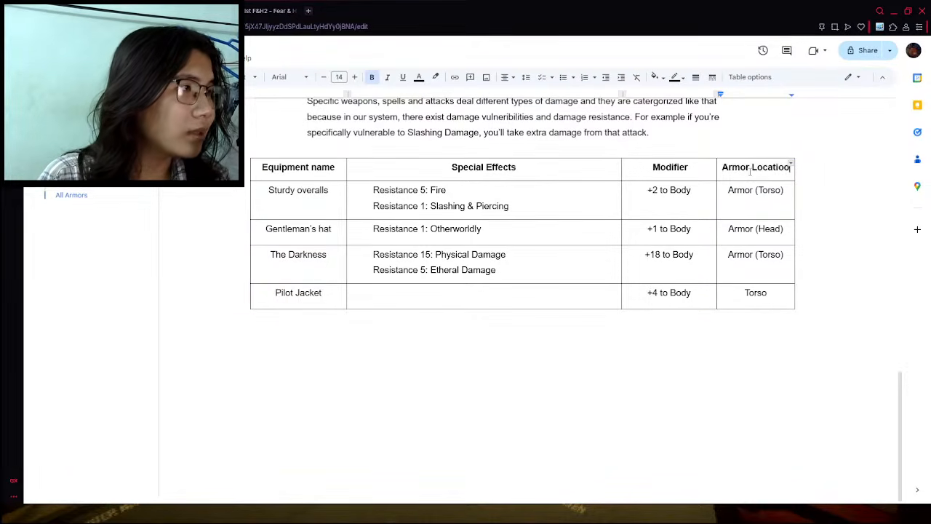
{"action": "key", "text": "BackSpace"}
{"action": "type", "text": "m"}
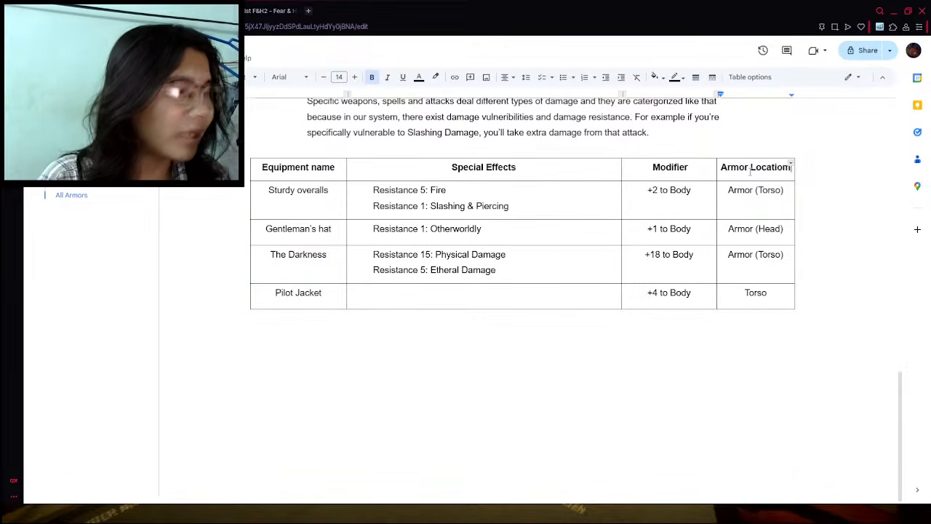
{"action": "key", "text": "BackSpace"}
{"action": "type", "text": "n"}
- Shorten the armor locations to "Torso" for Sturdy overalls, "Head" for Gentleman's hat and "Torso" for The Darkness
{"action": "left_click_drag", "start_coordinate": [759, 197], "coordinate": [728, 191]}
{"action": "key", "text": "BackSpace"}
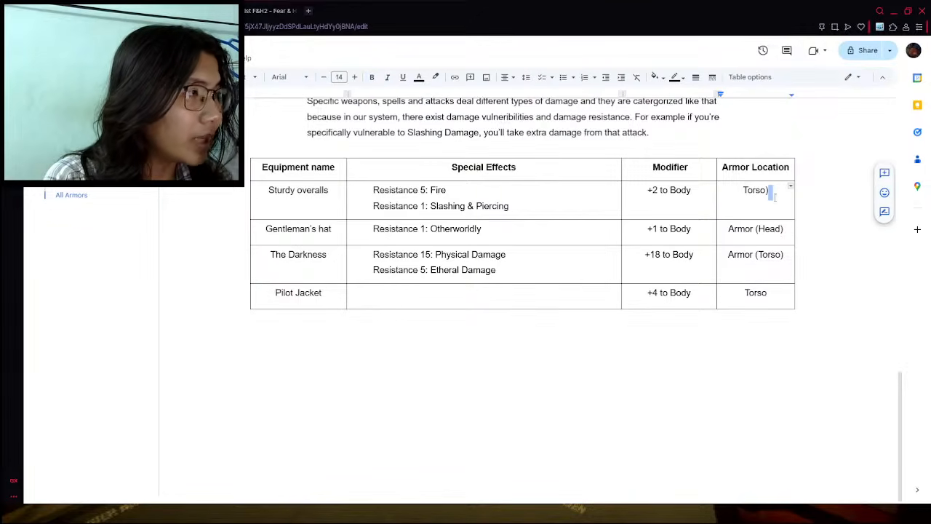
{"action": "key", "text": "BackSpace"}
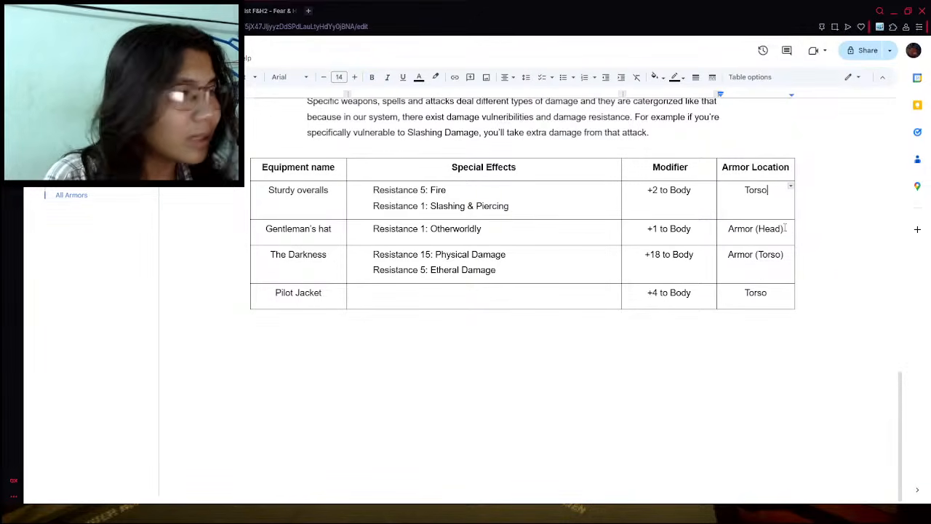
{"action": "left_click", "coordinate": [784, 228]}
{"action": "key", "text": "BackSpace"}
{"action": "left_click_drag", "start_coordinate": [760, 229], "coordinate": [727, 255]}
{"action": "key", "text": "BackSpace"}
{"action": "key", "text": "BackSpace"}
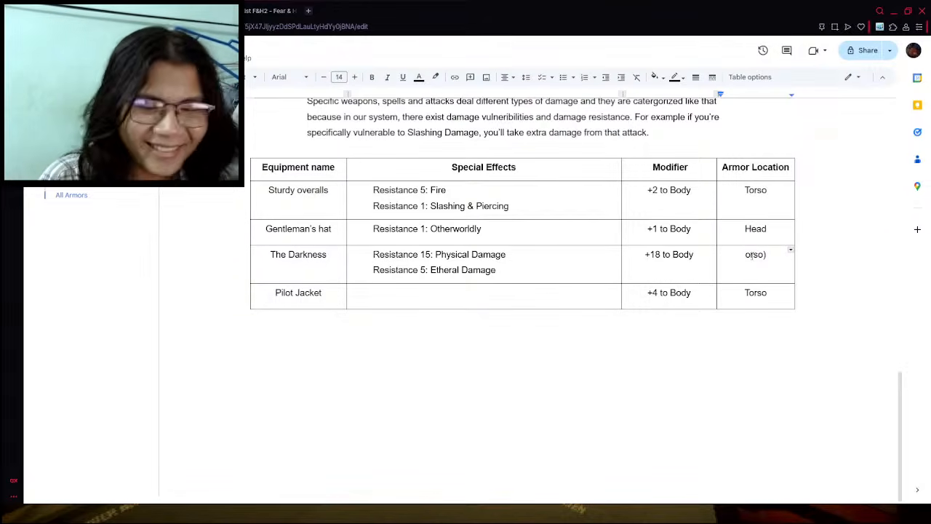
{"action": "type", "text": "T"}
{"action": "left_click", "coordinate": [778, 256]}
{"action": "key", "text": "BackSpace"}
{"action": "left_click", "coordinate": [766, 299]}
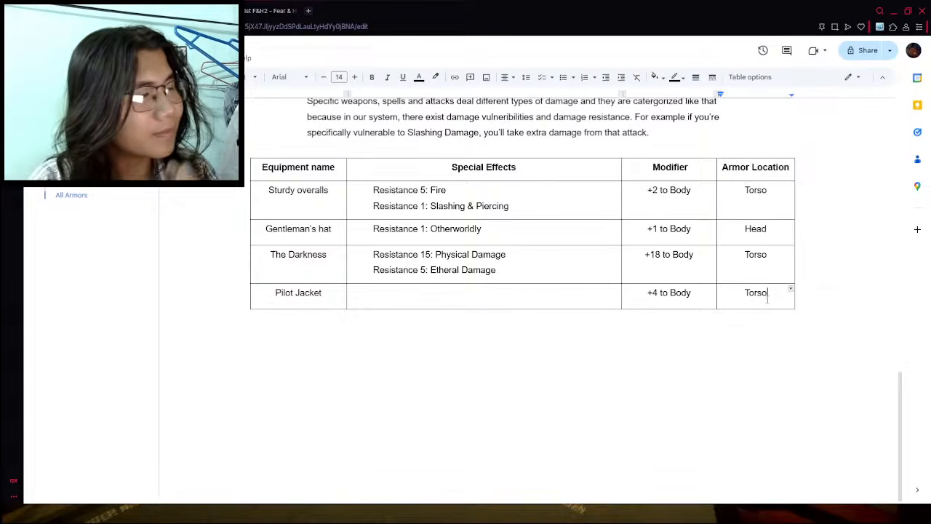
- Check the Pilot jacket's slashing and piercing resistances on the wiki and enter "Resitance 3: Slashing" in its special effects
{"action": "left_click", "coordinate": [519, 295]}
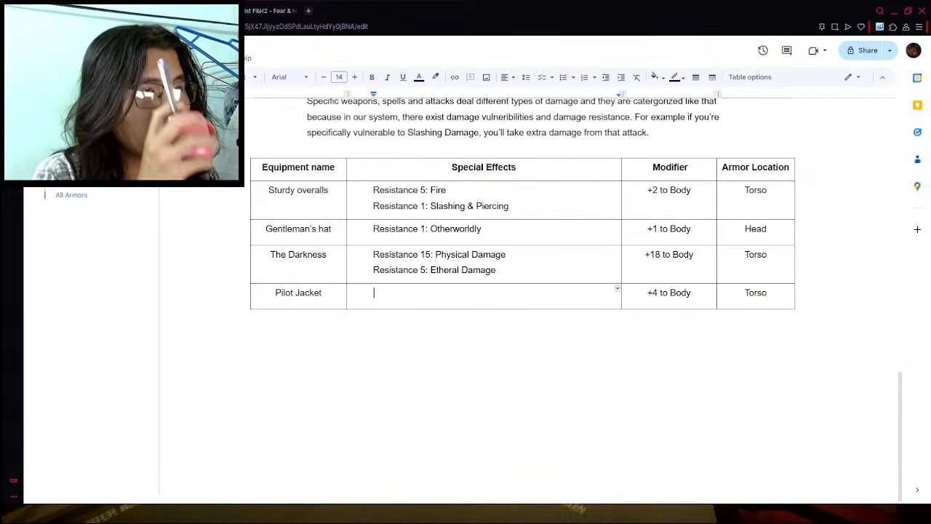
{"action": "left_click", "coordinate": [139, 11]}
{"action": "left_click", "coordinate": [236, 11]}
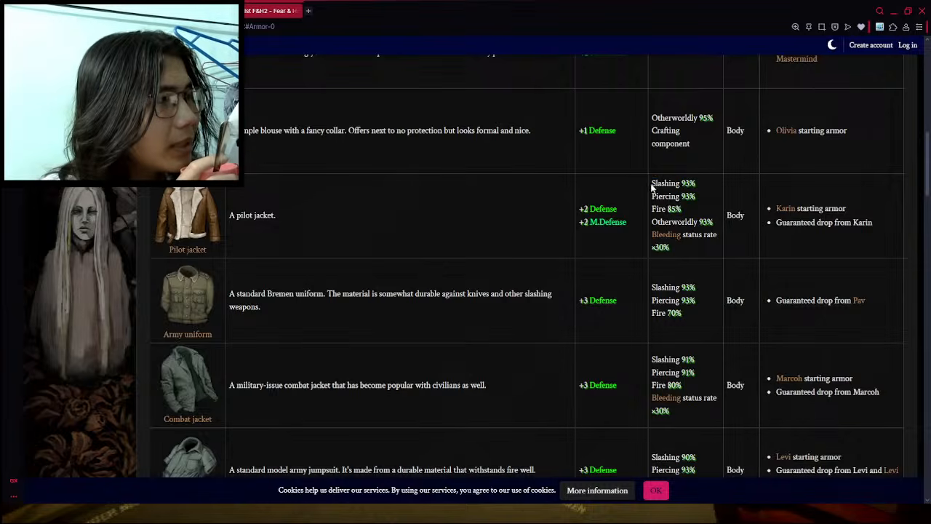
{"action": "left_click_drag", "start_coordinate": [650, 183], "coordinate": [698, 199]}
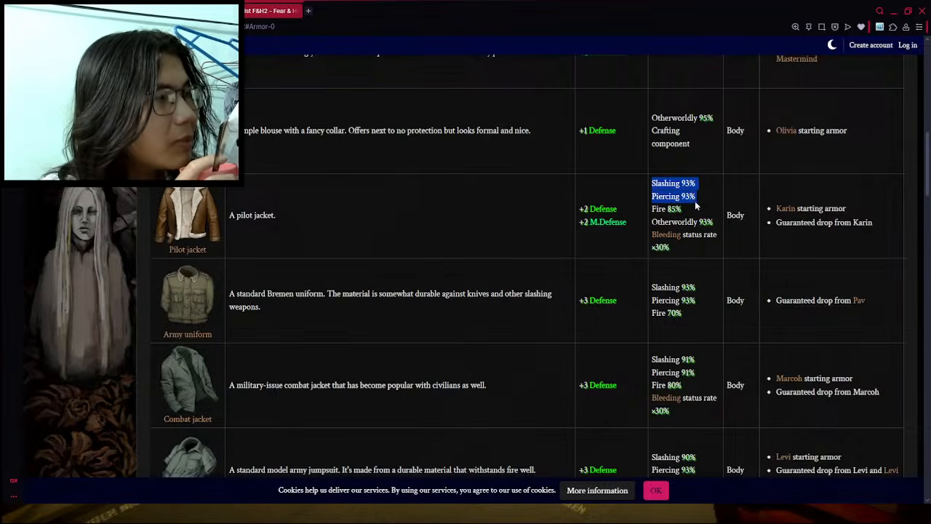
{"action": "left_click", "coordinate": [687, 200]}
{"action": "left_click", "coordinate": [182, 11]}
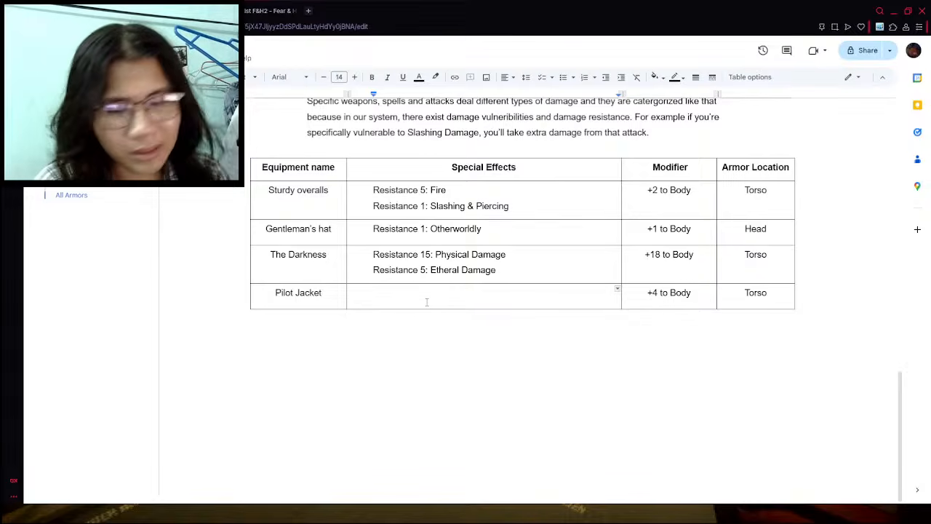
{"action": "type", "text": "REsist"}
{"action": "key", "text": "BackSpace"}
{"action": "key", "text": "BackSpace"}
{"action": "key", "text": "BackSpace"}
{"action": "key", "text": "BackSpace"}
{"action": "key", "text": "BackSpace"}
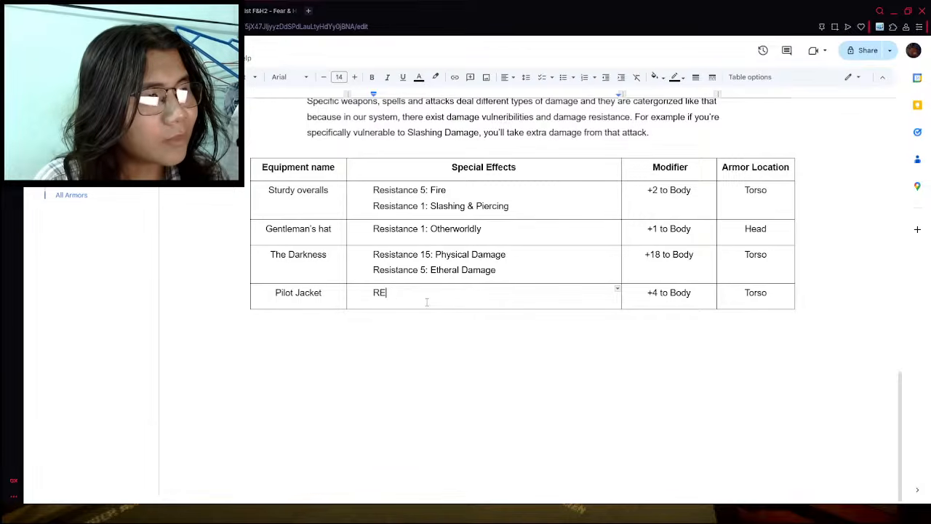
{"action": "type", "text": "esita"}
{"action": "key", "text": "BackSpace"}
{"action": "key", "text": "BackSpace"}
{"action": "key", "text": "BackSpace"}
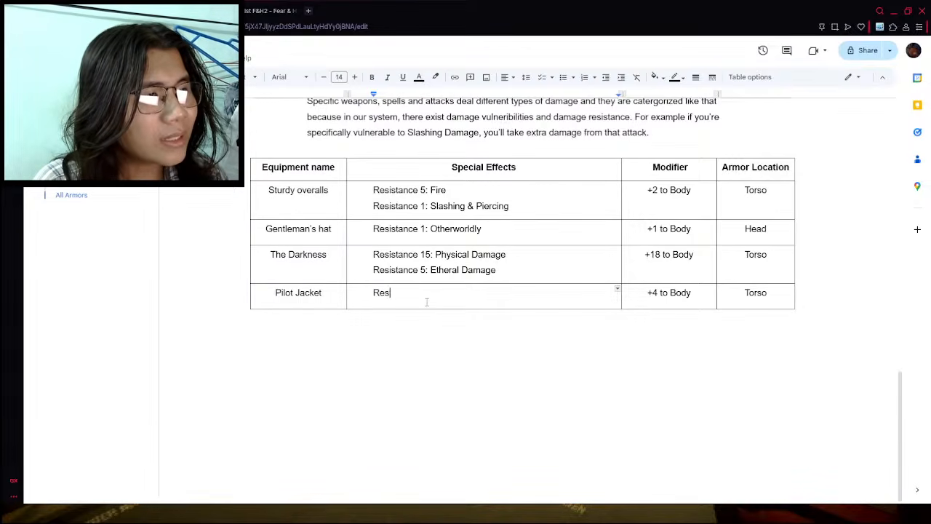
{"action": "type", "text": "itance"}
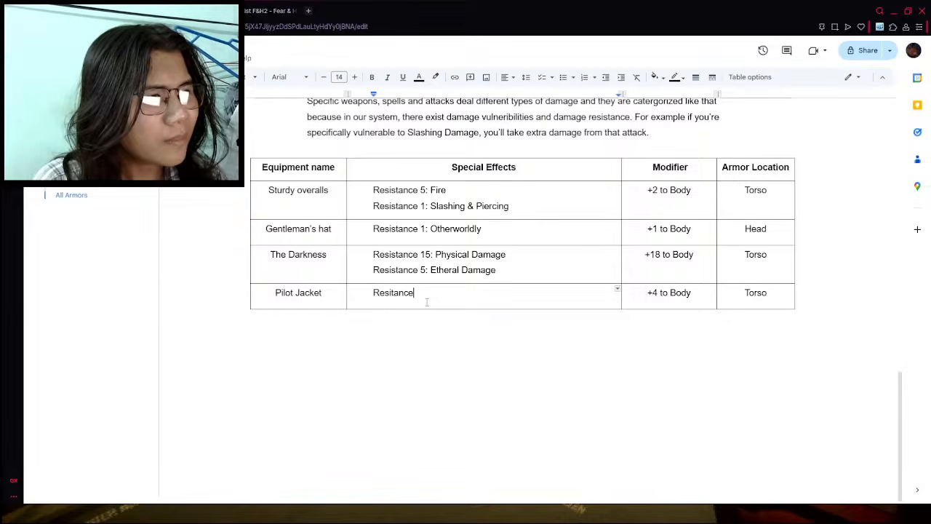
{"action": "type", "text": " 3: S"}
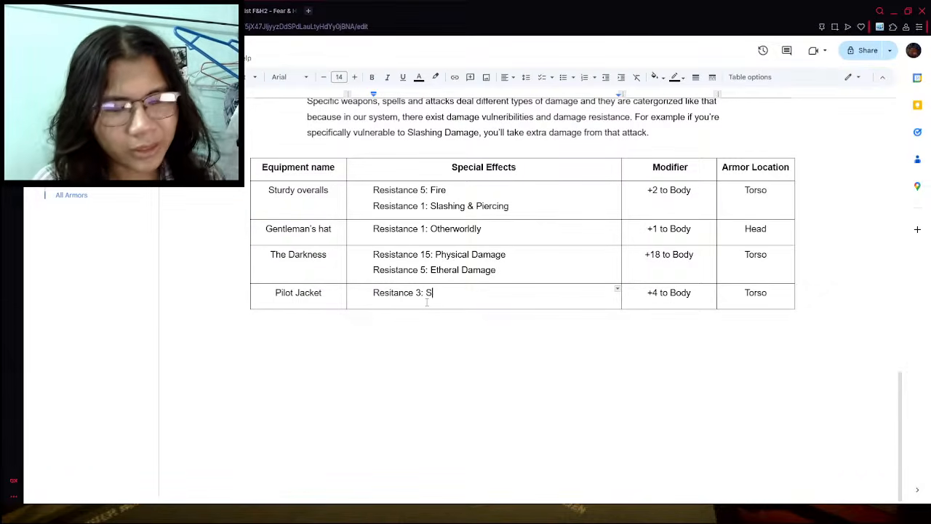
{"action": "type", "text": "lashing"}
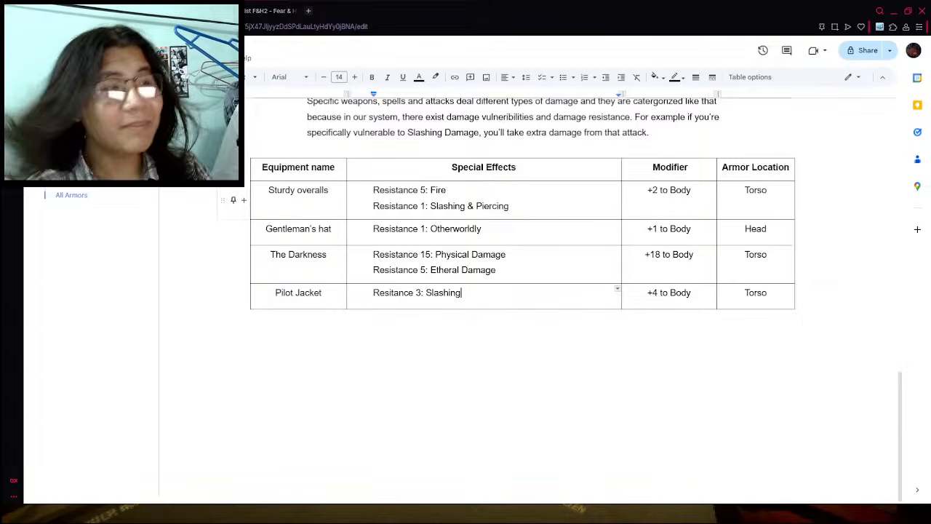
- Recheck the wiki's Pilot jacket entry and extend its resistance line in the document with "& Piercing"
{"action": "key", "text": "ctrl+Tab"}
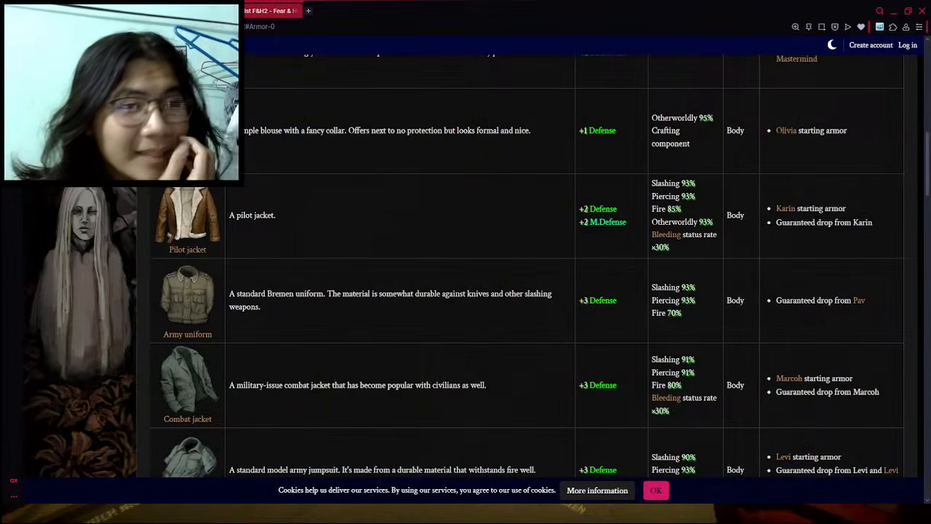
{"action": "key", "text": "ctrl+Tab"}
{"action": "key", "text": "ctrl+Tab"}
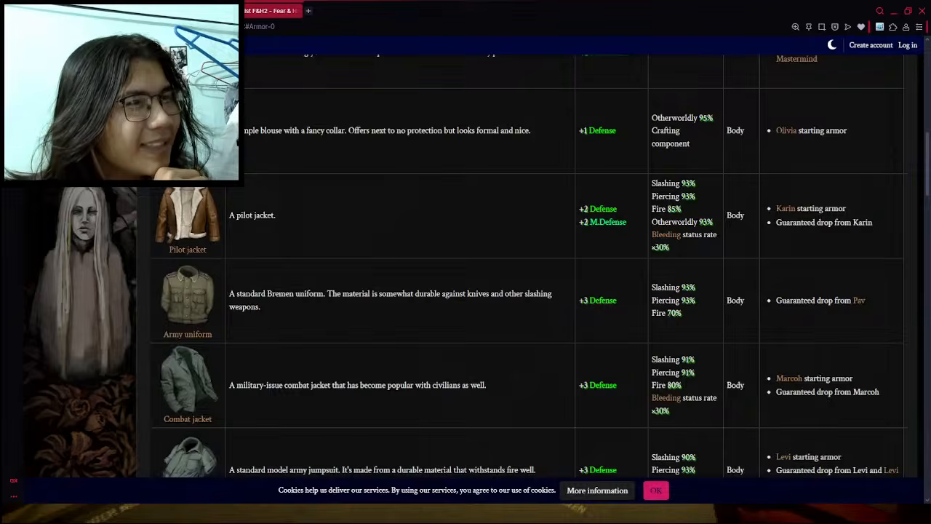
{"action": "key", "text": "ctrl+Tab"}
{"action": "type", "text": "&"}
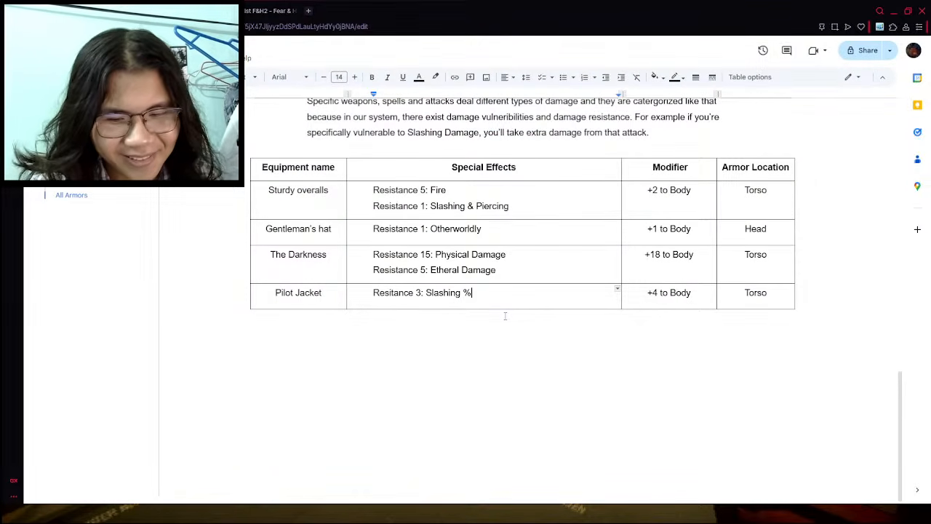
{"action": "key", "text": "BackSpace"}
{"action": "type", "text": "&"}
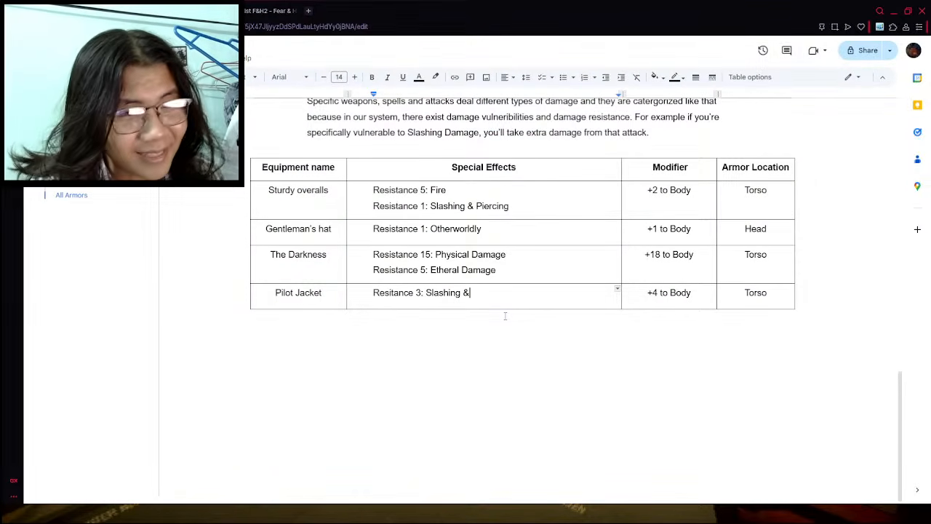
{"action": "type", "text": " Piec"}
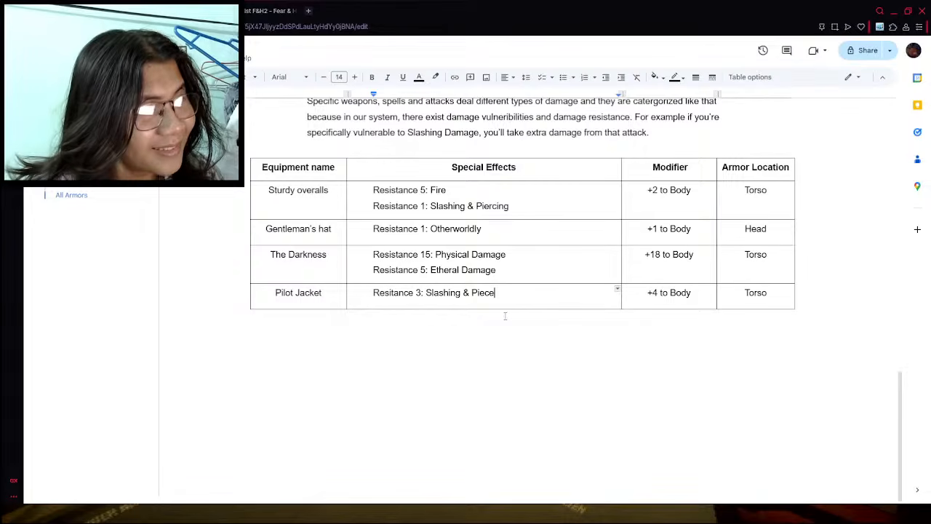
{"action": "key", "text": "BackSpace"}
{"action": "type", "text": "rcing"}
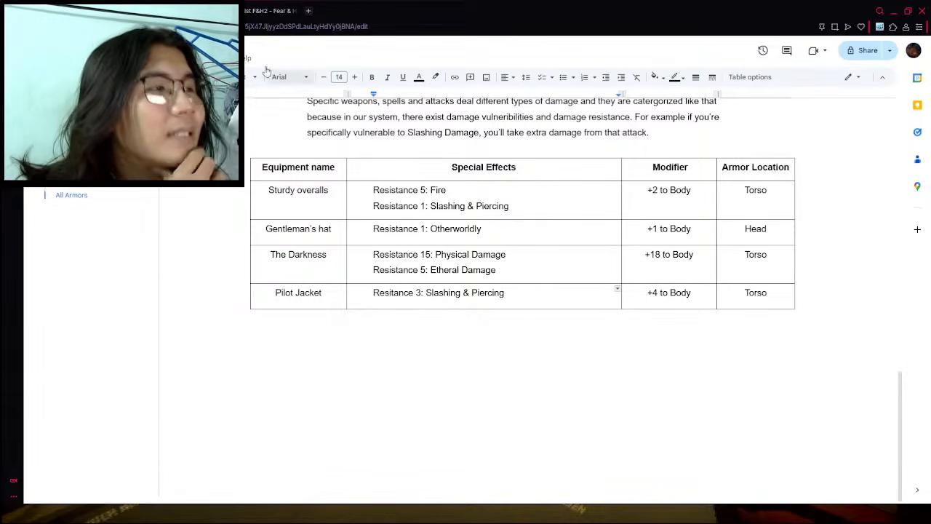
- Consult the Pilot jacket's wiki entry again and start a second special effects line reading "Resitance 5:" in the document
{"action": "left_click", "coordinate": [266, 11]}
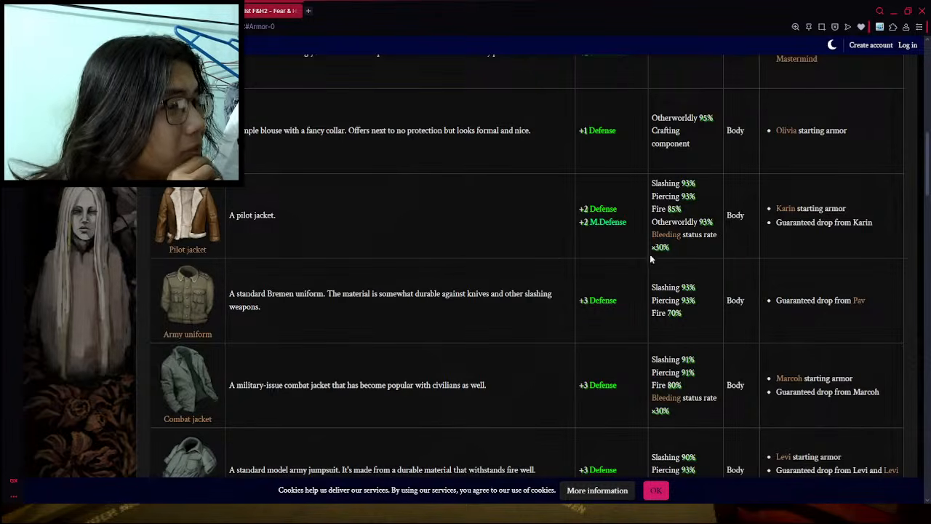
{"action": "left_click", "coordinate": [182, 11]}
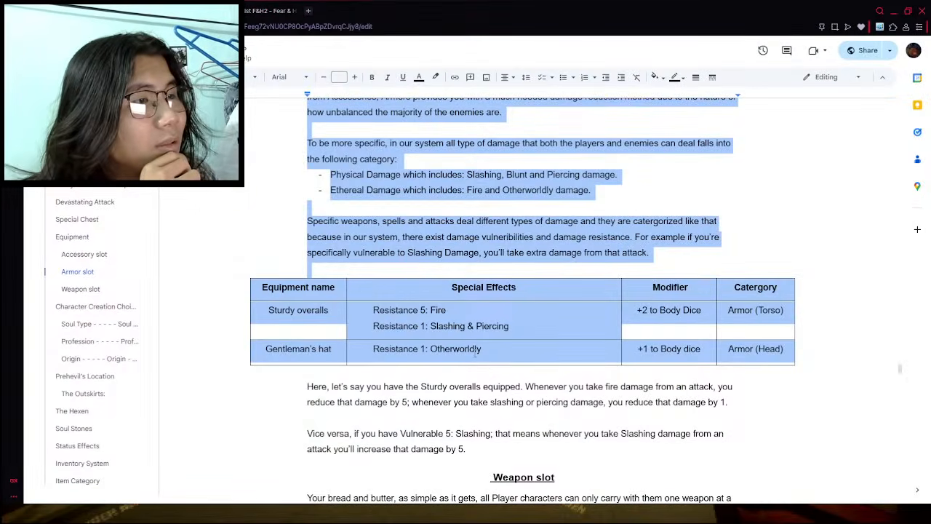
{"action": "left_click", "coordinate": [475, 354]}
{"action": "left_click", "coordinate": [145, 11]}
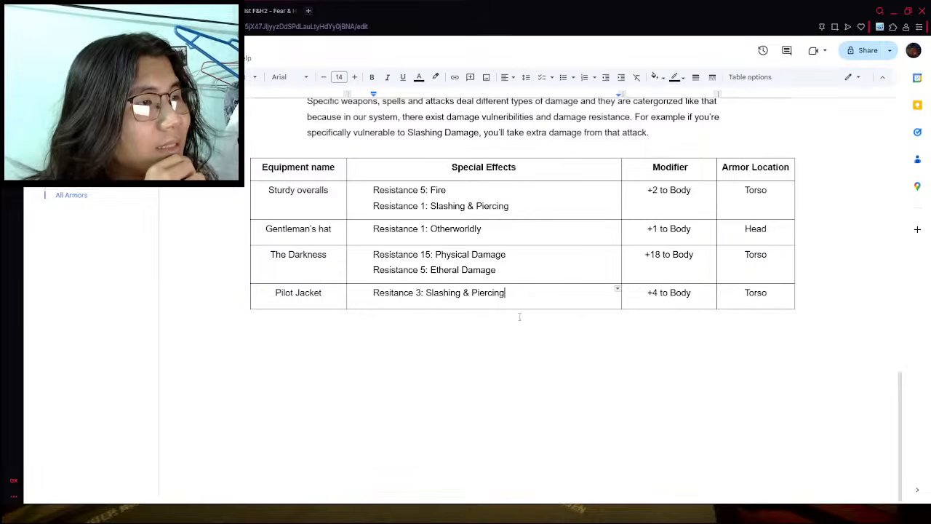
{"action": "left_click", "coordinate": [512, 291]}
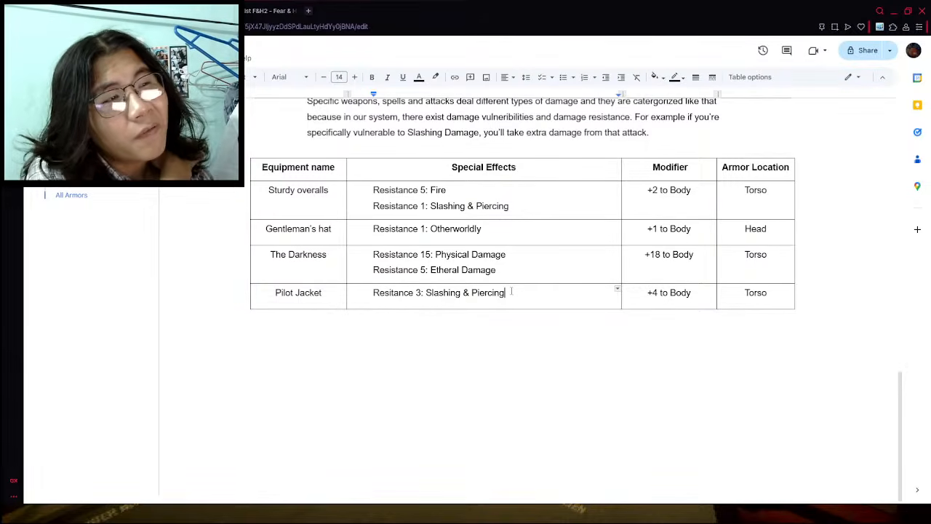
{"action": "key", "text": "Return"}
{"action": "type", "text": "Resi"}
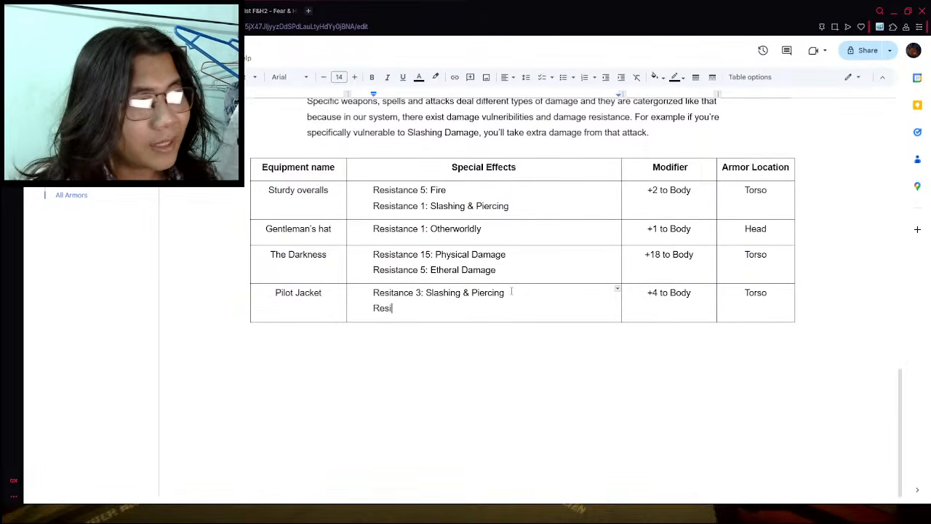
{"action": "type", "text": "tance 5:"}
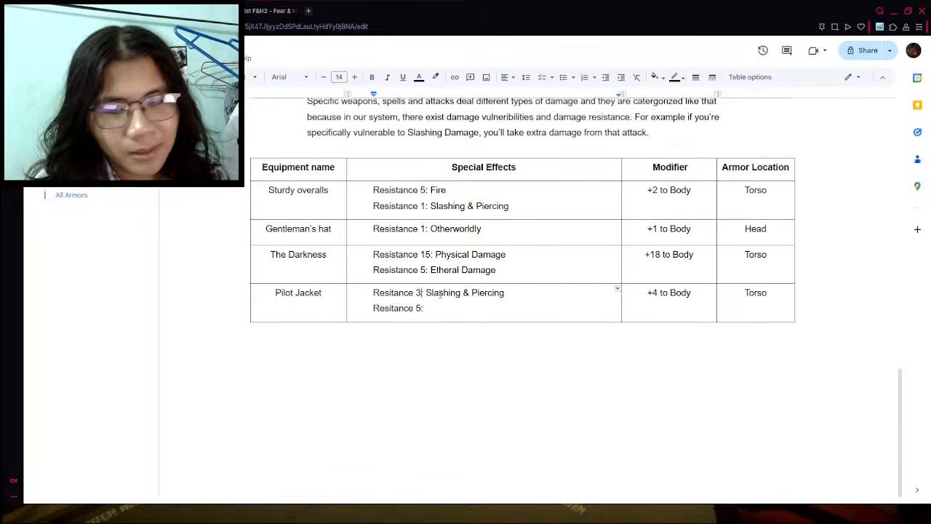
- Set the Pilot Jacket's resistance value to 2 for Slashing & Piercing and to 3 on the second special effects line
{"action": "key", "text": "BackSpace"}
{"action": "type", "text": "2"}
{"action": "key", "text": "BackSpace"}
{"action": "type", "text": "4"}
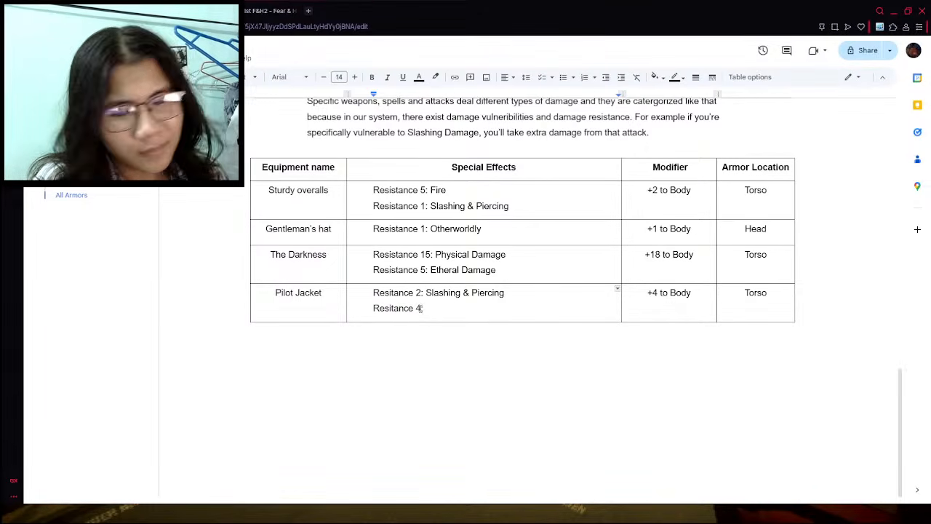
{"action": "key", "text": "BackSpace"}
{"action": "type", "text": "3: Fire"}
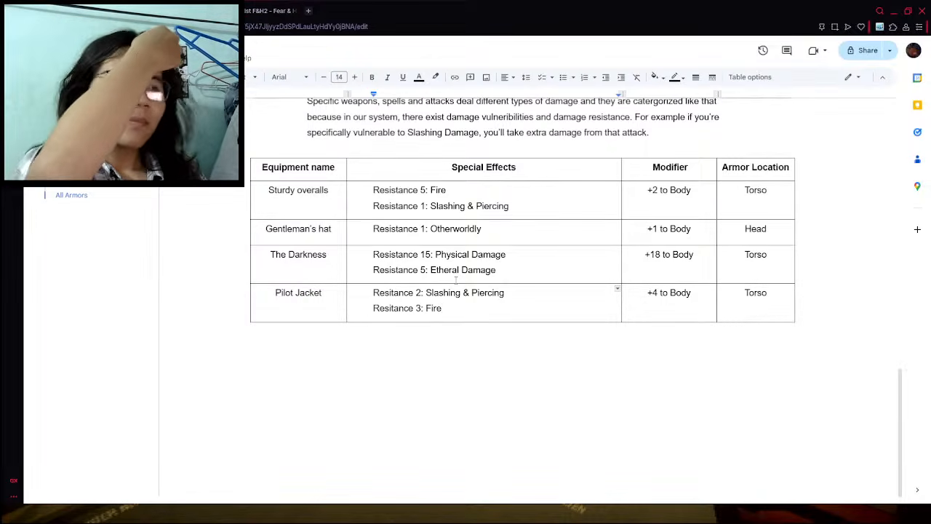
{"action": "type", "text": " & "}
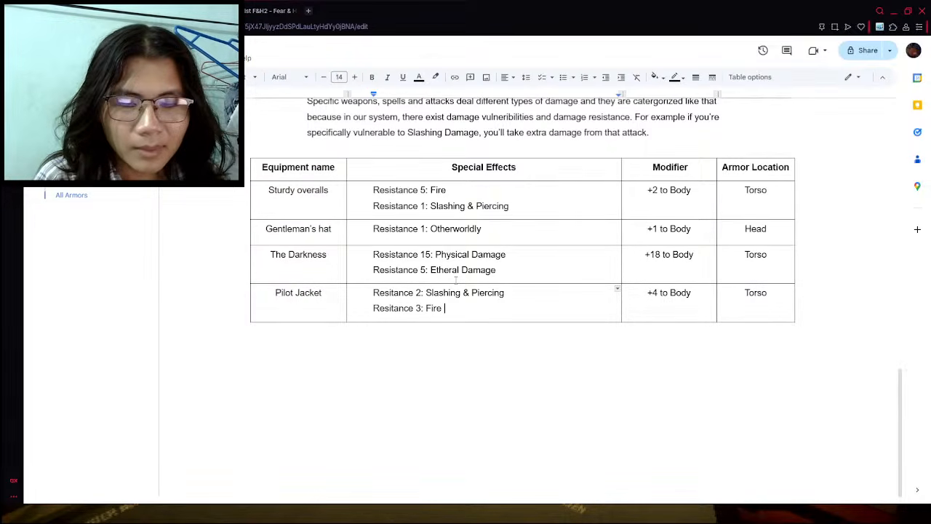
{"action": "type", "text": "Otherword"}
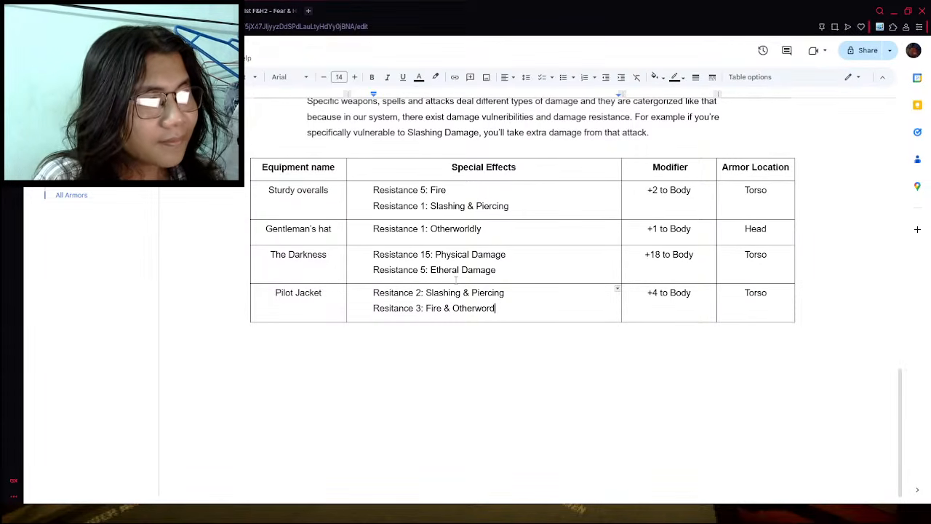
{"action": "type", "text": "ly"}
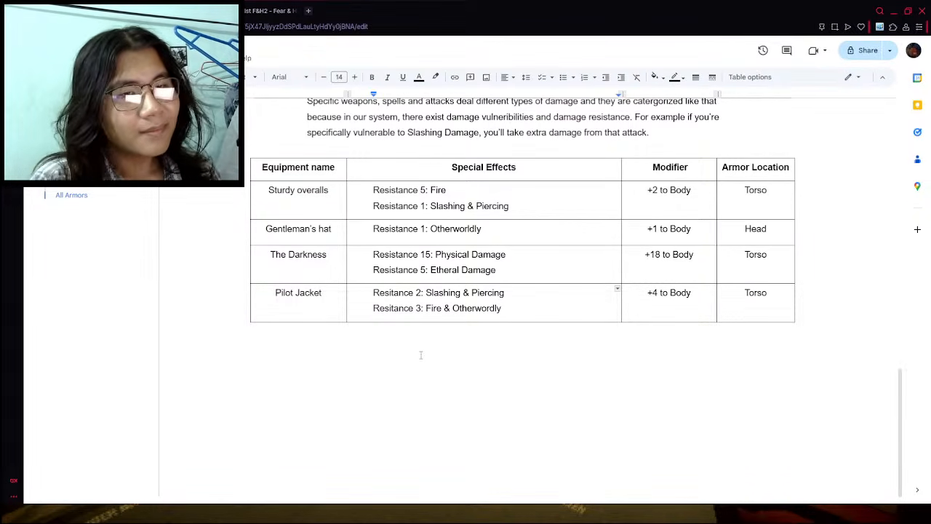
{"action": "left_click", "coordinate": [429, 353]}
{"action": "left_click", "coordinate": [492, 311]}
{"action": "double_click", "coordinate": [540, 319]}
{"action": "left_click", "coordinate": [550, 319]}
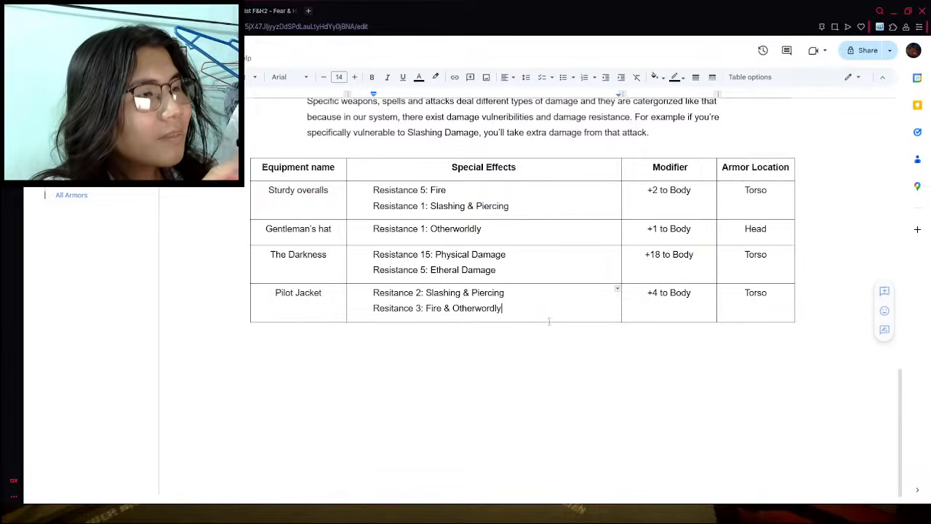
{"action": "left_click", "coordinate": [543, 337]}
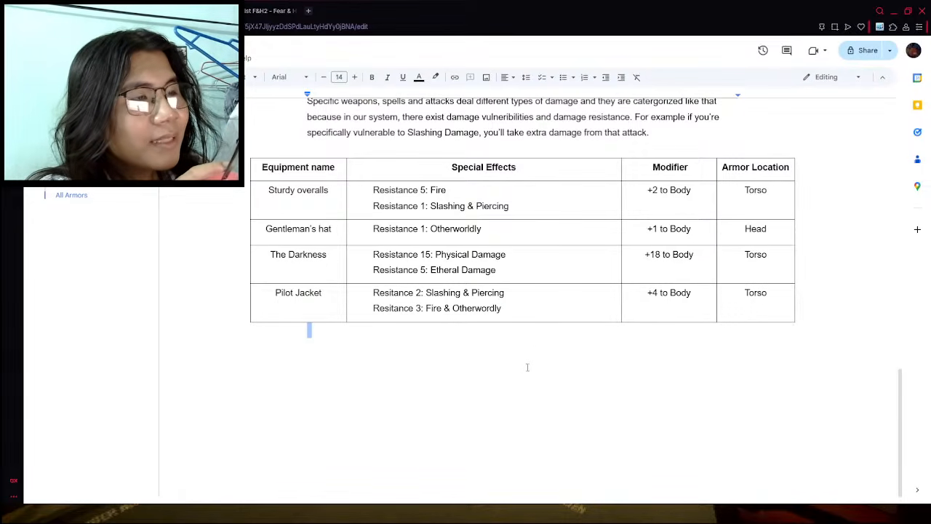
{"action": "left_click", "coordinate": [548, 310]}
{"action": "right_click", "coordinate": [548, 311]}
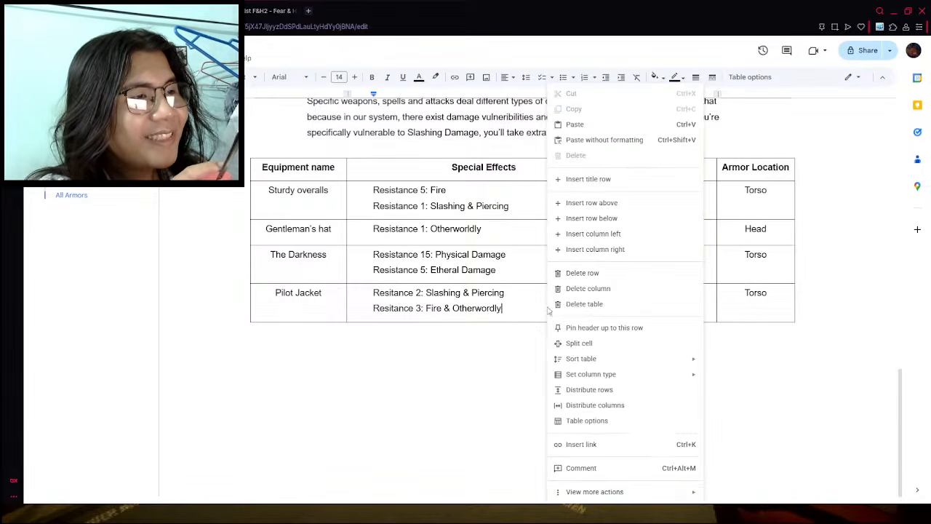
{"action": "left_click", "coordinate": [345, 302]}
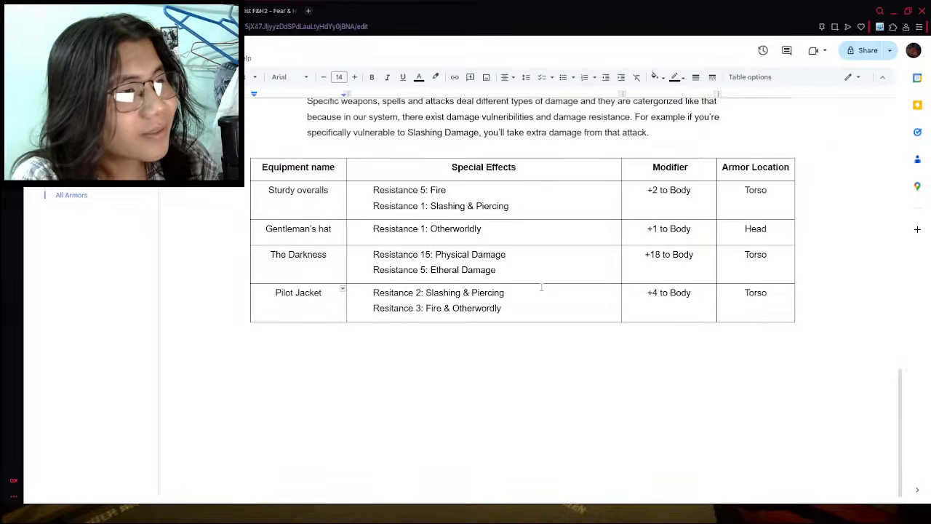
- Examine the wiki's armor table for the defense values, resistances and body locations of the remaining jackets, helmets and heavier armors
{"action": "left_click", "coordinate": [552, 306]}
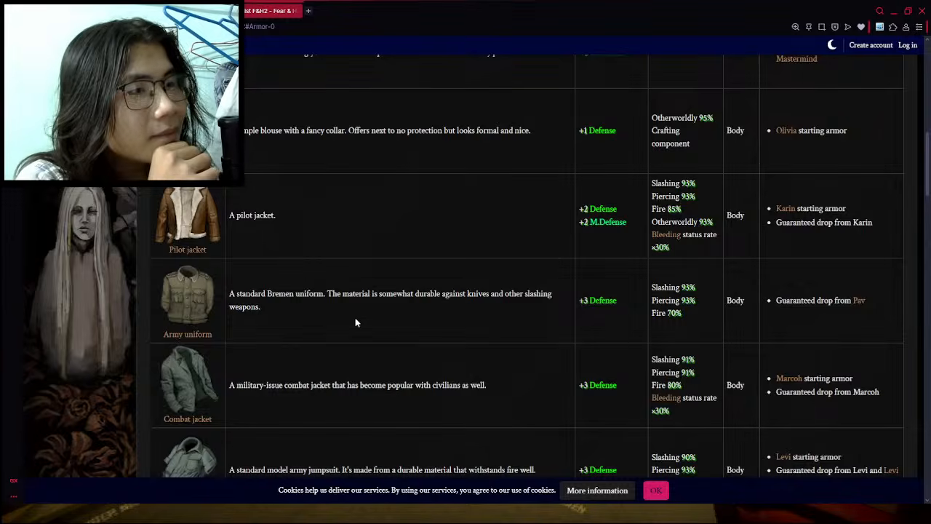
{"action": "scroll", "coordinate": [290, 327], "scroll_direction": "down", "scroll_amount": 10}
{"action": "scroll", "coordinate": [284, 328], "scroll_direction": "down", "scroll_amount": 10}
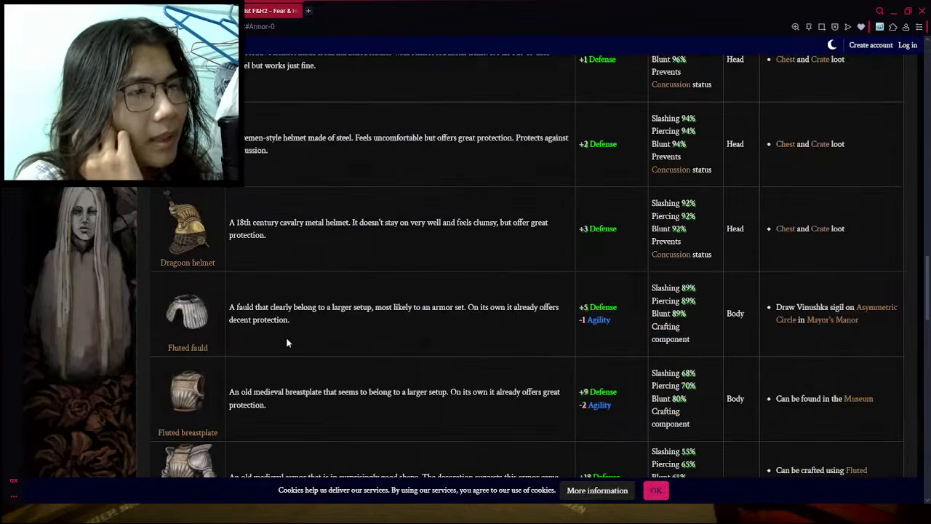
{"action": "scroll", "coordinate": [268, 342], "scroll_direction": "down", "scroll_amount": 10}
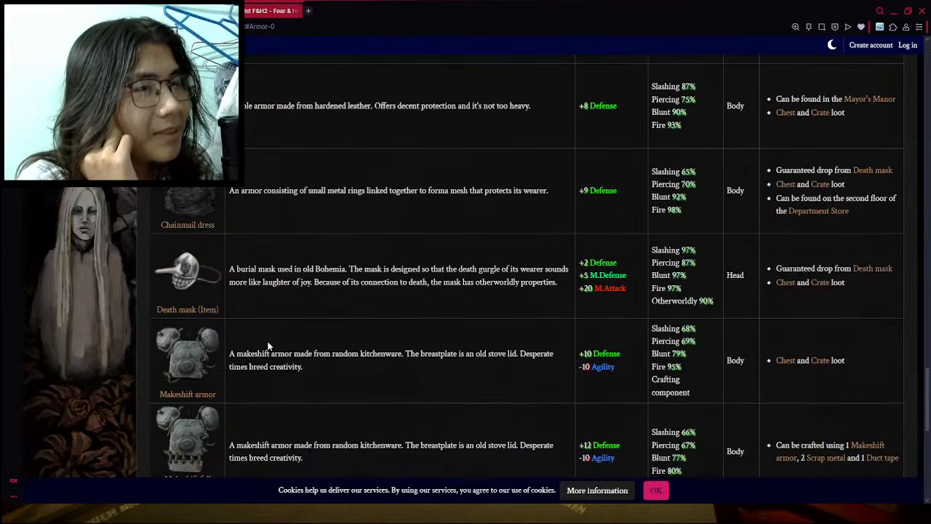
{"action": "scroll", "coordinate": [268, 339], "scroll_direction": "up", "scroll_amount": 7}
{"action": "scroll", "coordinate": [168, 379], "scroll_direction": "up", "scroll_amount": 6}
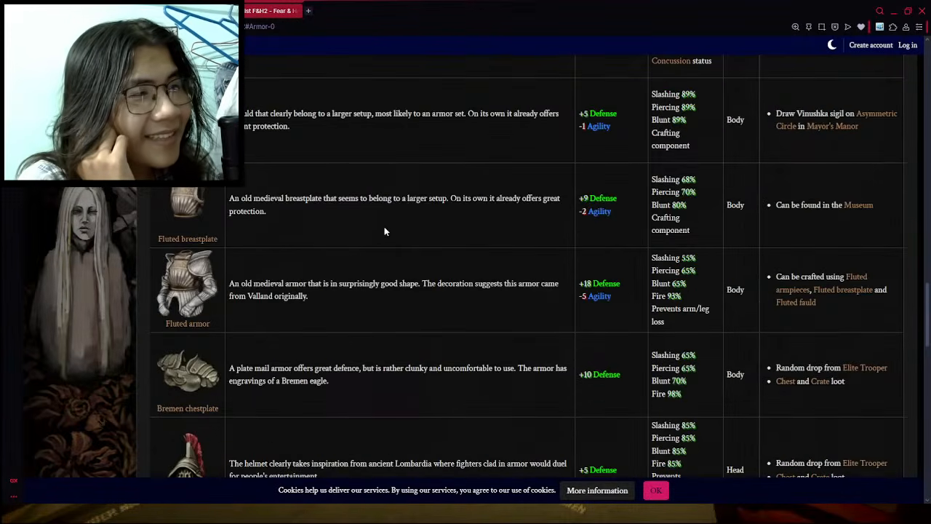
{"action": "scroll", "coordinate": [385, 232], "scroll_direction": "up", "scroll_amount": 3}
{"action": "scroll", "coordinate": [402, 208], "scroll_direction": "up", "scroll_amount": 1}
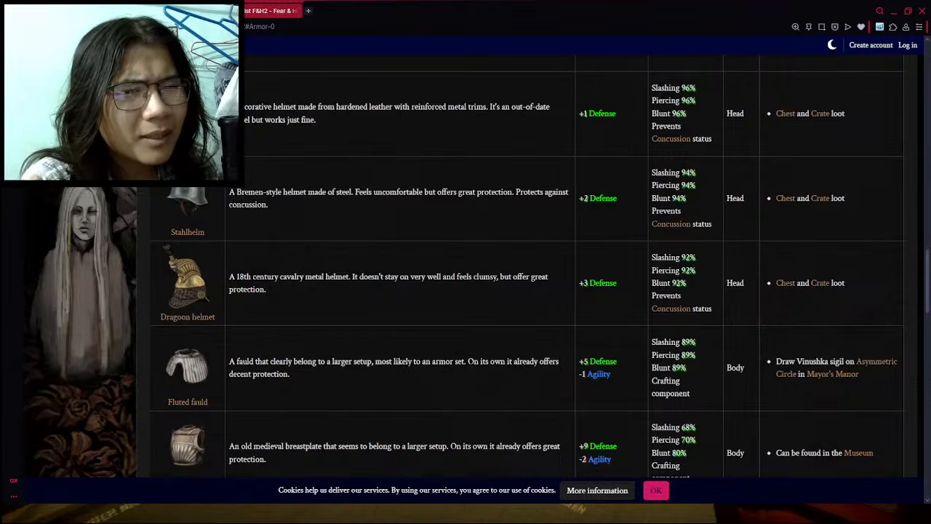
{"action": "scroll", "coordinate": [527, 269], "scroll_direction": "up", "scroll_amount": 1}
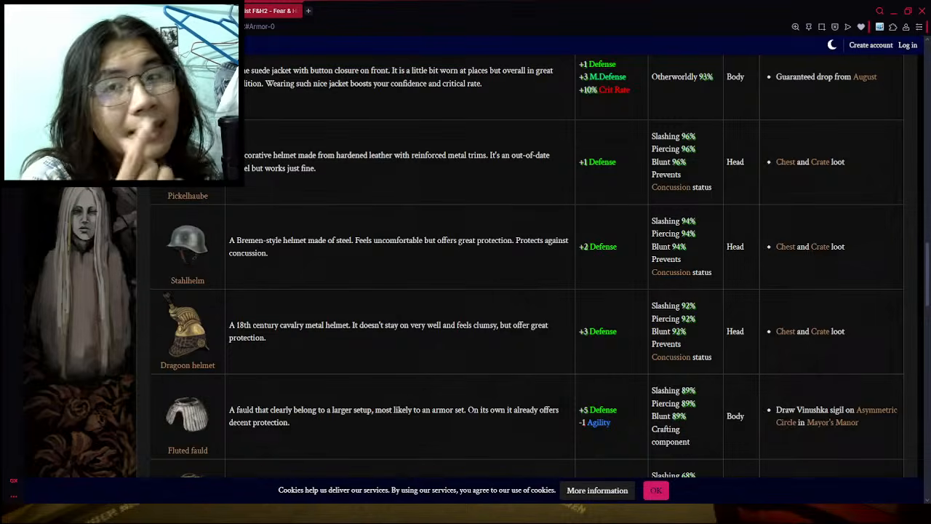
- Review the special effects and modifiers in the document's weapons table, and bring up the Fear & Hunger 2: TERMINA game window
{"action": "key", "text": "ctrl+Tab"}
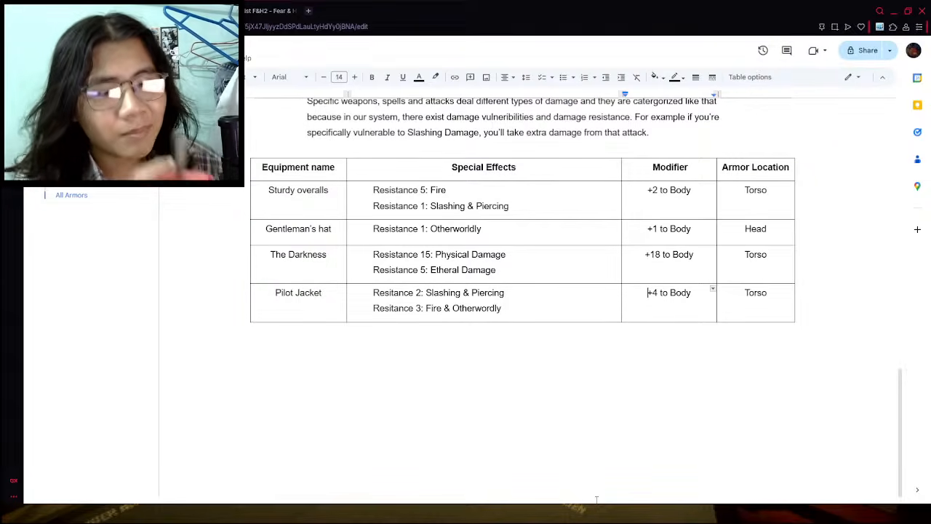
{"action": "scroll", "coordinate": [625, 450], "scroll_direction": "up", "scroll_amount": 10}
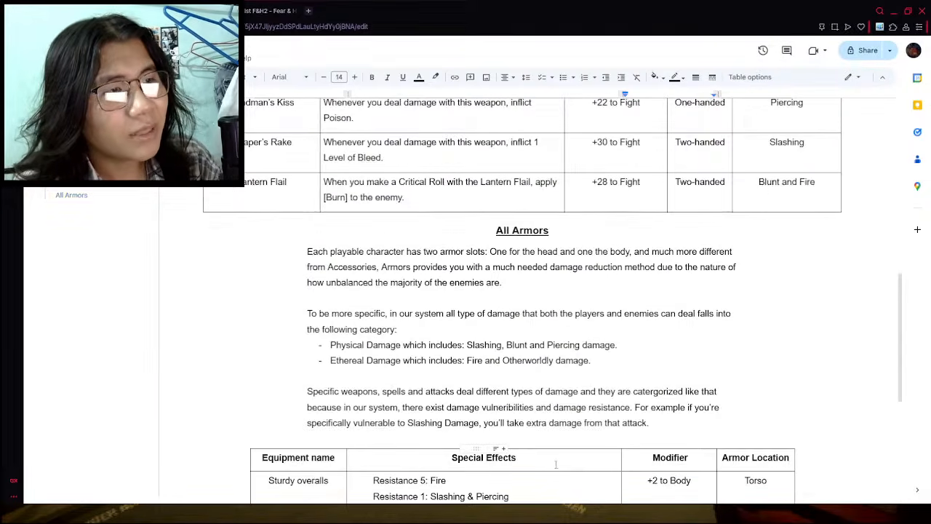
{"action": "scroll", "coordinate": [362, 493], "scroll_direction": "up", "scroll_amount": 3}
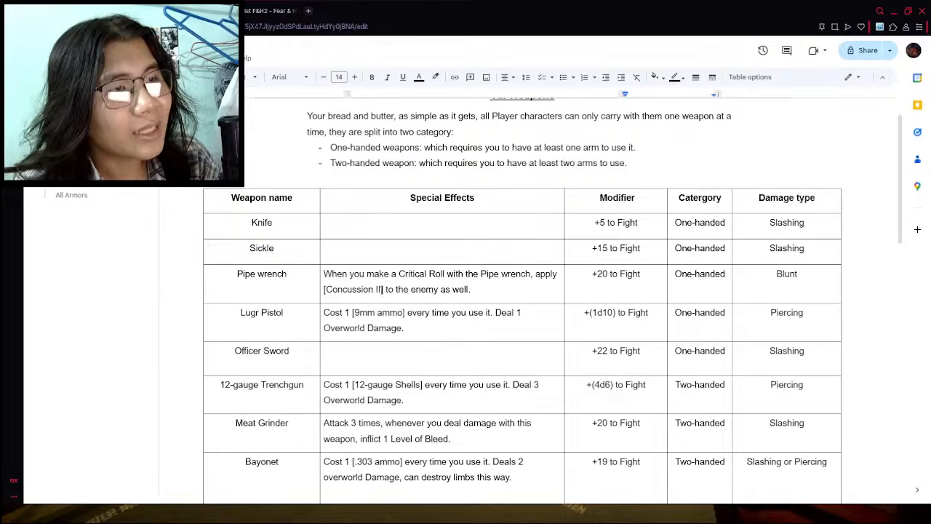
{"action": "scroll", "coordinate": [582, 391], "scroll_direction": "down", "scroll_amount": 5}
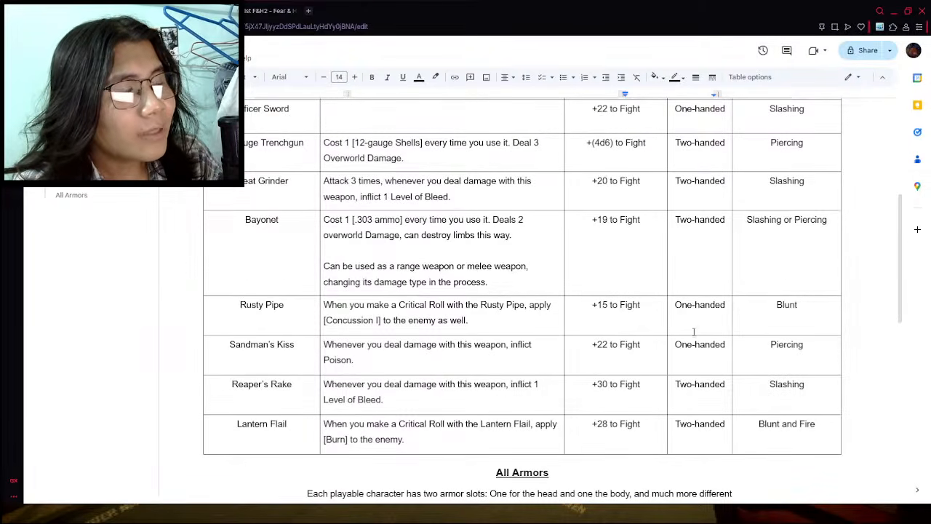
{"action": "scroll", "coordinate": [695, 332], "scroll_direction": "up", "scroll_amount": 2}
{"action": "left_click", "coordinate": [613, 253]}
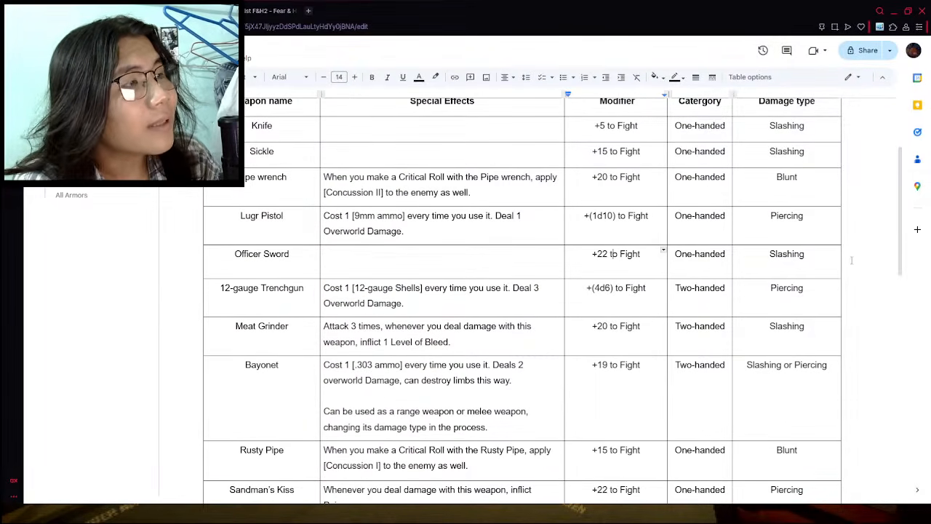
{"action": "scroll", "coordinate": [625, 301], "scroll_direction": "up", "scroll_amount": 1}
{"action": "left_click_drag", "start_coordinate": [409, 197], "coordinate": [486, 198]}
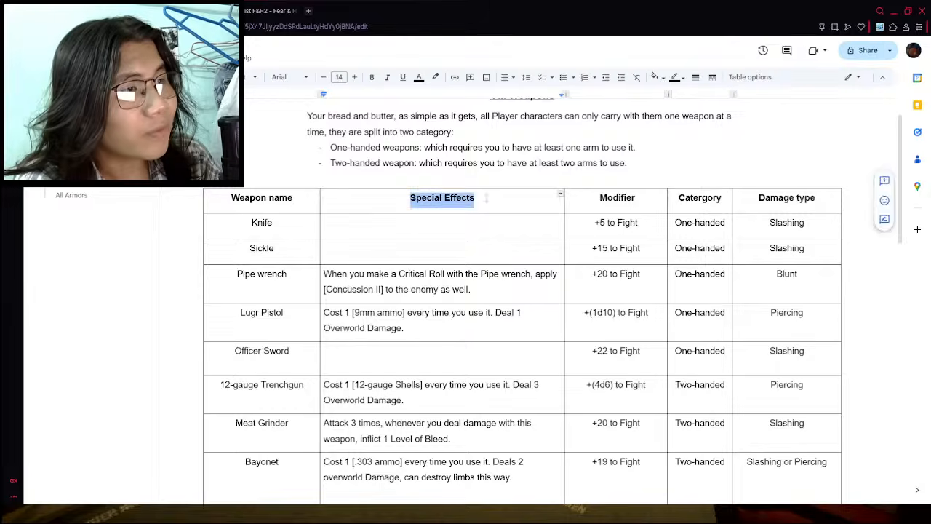
{"action": "left_click", "coordinate": [323, 247]}
{"action": "scroll", "coordinate": [376, 393], "scroll_direction": "down", "scroll_amount": 8}
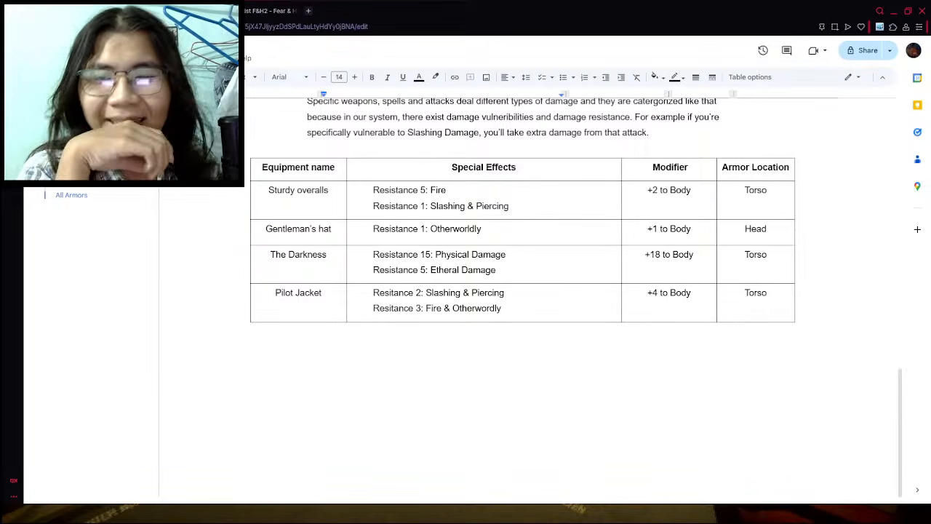
{"action": "key", "text": "alt+Tab"}
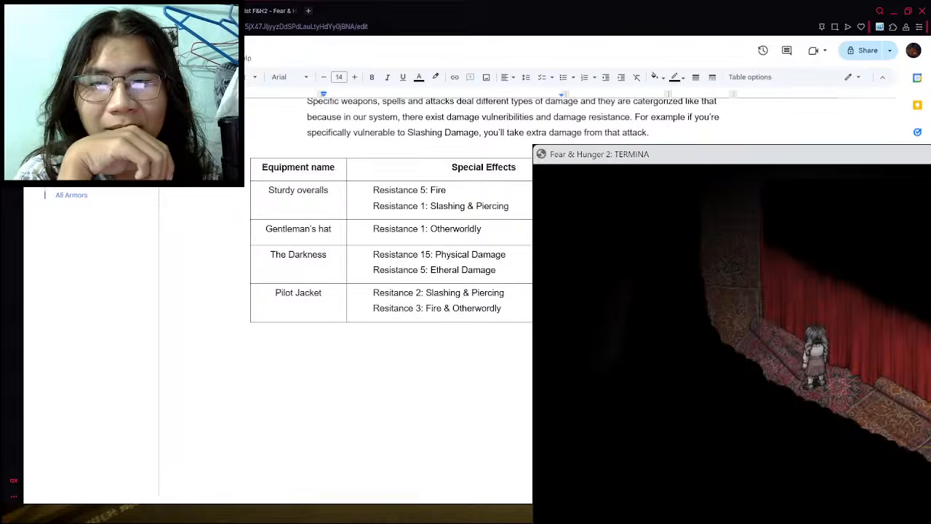
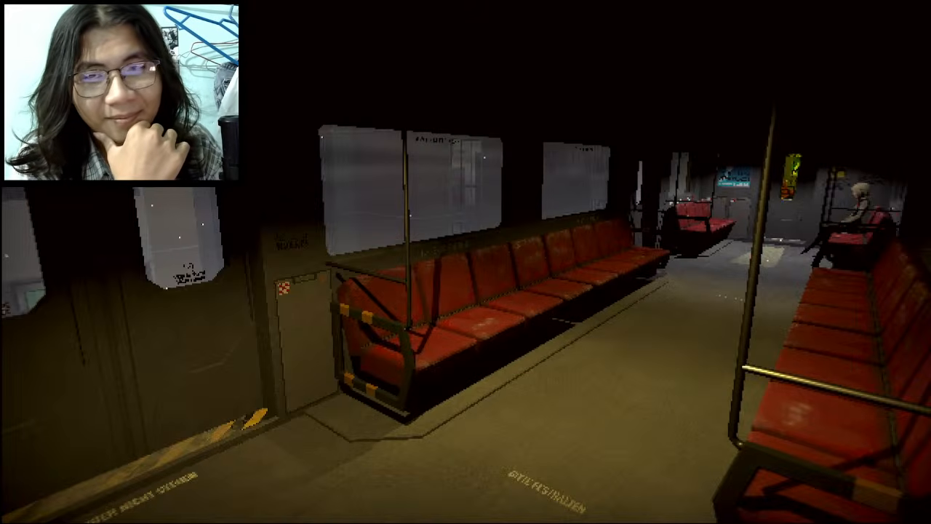
- Switch from the game back to the items document in Google Docs and review its All Weapons and All Armors sections
{"action": "key", "text": "alt+Tab"}
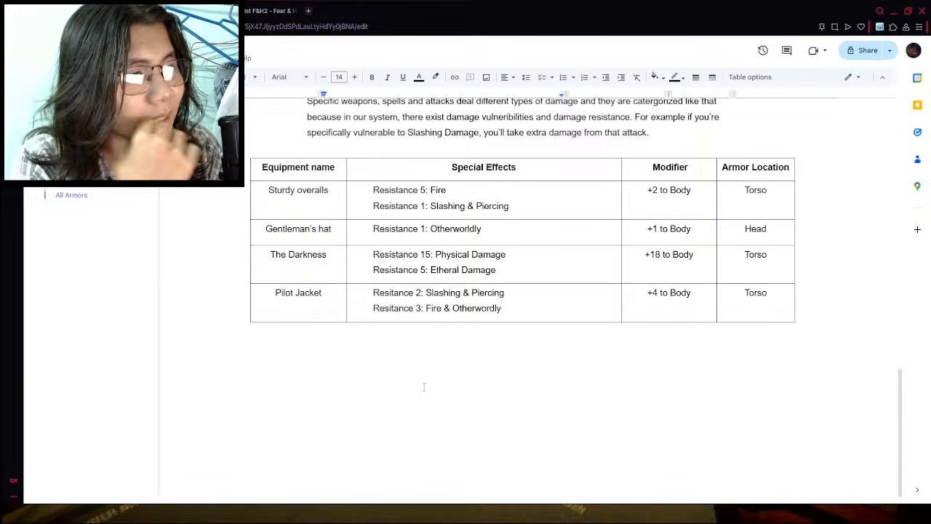
{"action": "scroll", "coordinate": [461, 348], "scroll_direction": "up", "scroll_amount": 5}
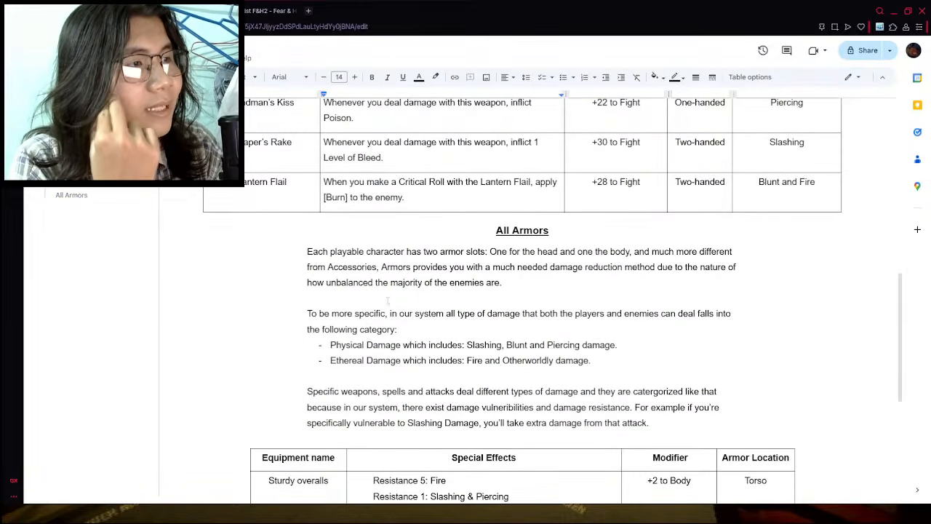
{"action": "scroll", "coordinate": [494, 320], "scroll_direction": "up", "scroll_amount": 7}
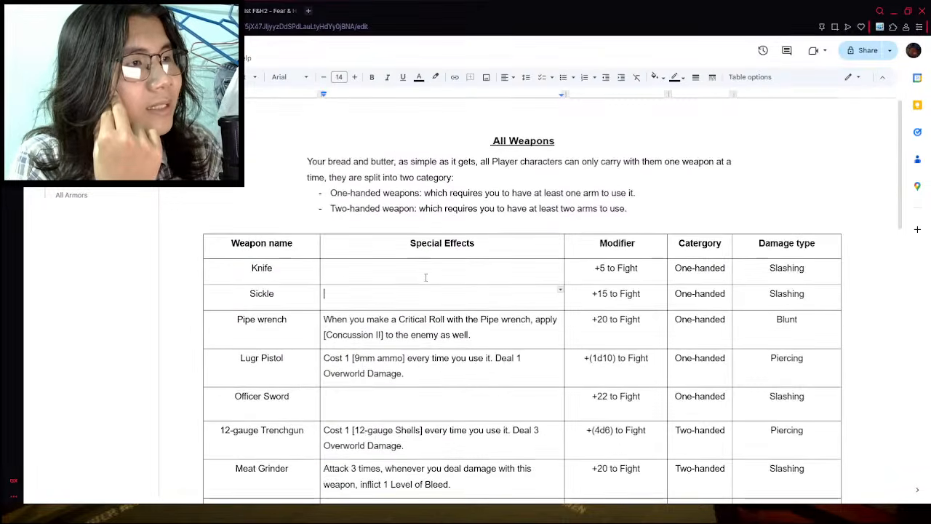
{"action": "scroll", "coordinate": [429, 279], "scroll_direction": "down", "scroll_amount": 4}
{"action": "scroll", "coordinate": [472, 269], "scroll_direction": "down", "scroll_amount": 4}
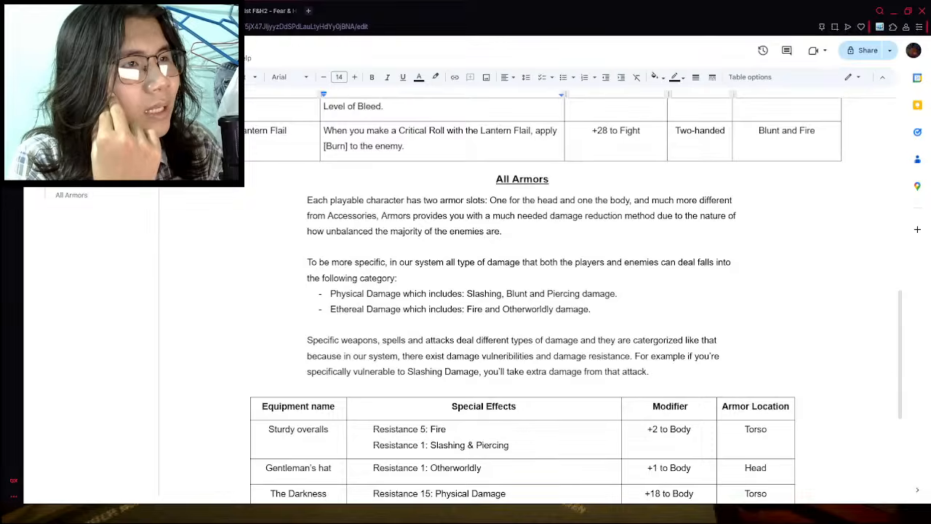
- Look through the Termina rules document from the weapon and equipment sections up to Lucky Coins and Hunger Levels
{"action": "left_click", "coordinate": [167, 11]}
{"action": "scroll", "coordinate": [543, 261], "scroll_direction": "down", "scroll_amount": 6}
{"action": "scroll", "coordinate": [461, 263], "scroll_direction": "down", "scroll_amount": 2}
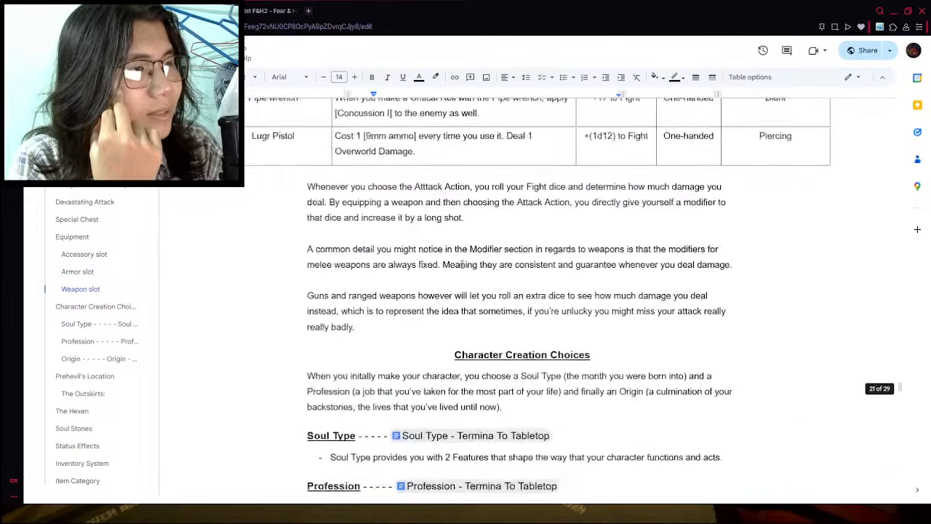
{"action": "scroll", "coordinate": [460, 262], "scroll_direction": "up", "scroll_amount": 15}
{"action": "scroll", "coordinate": [458, 269], "scroll_direction": "down", "scroll_amount": 5}
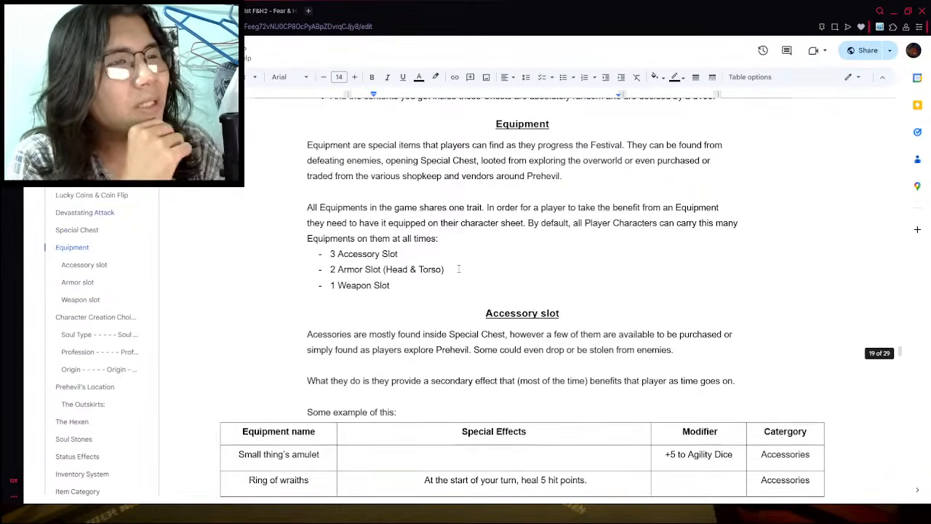
{"action": "scroll", "coordinate": [459, 268], "scroll_direction": "up", "scroll_amount": 6}
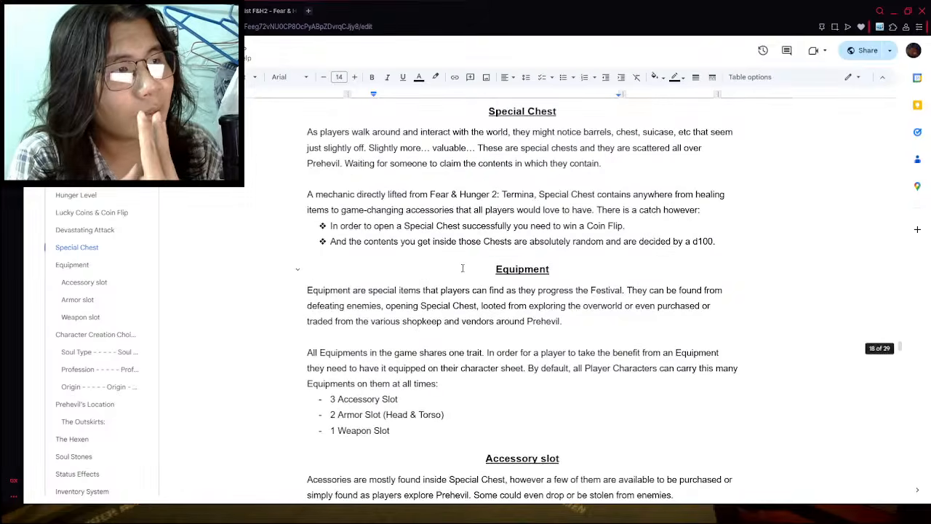
{"action": "scroll", "coordinate": [469, 267], "scroll_direction": "up", "scroll_amount": 5}
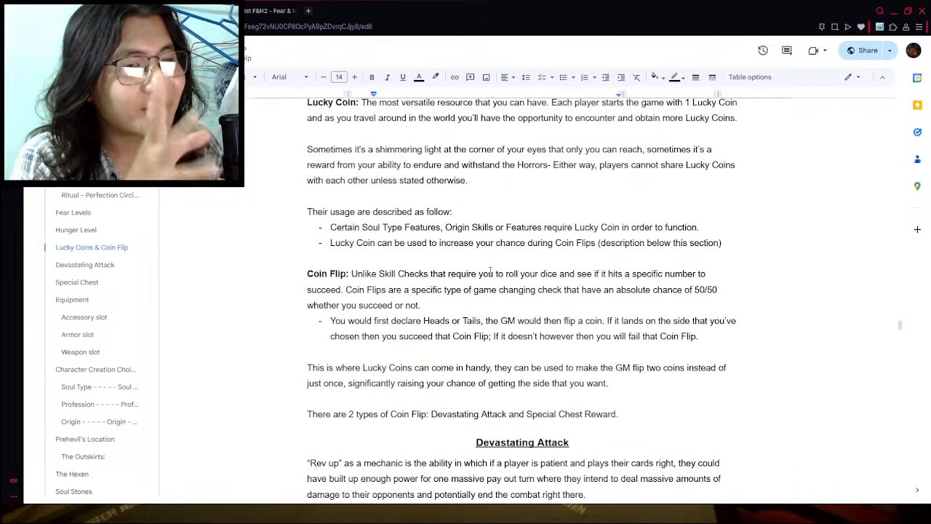
{"action": "scroll", "coordinate": [490, 271], "scroll_direction": "down", "scroll_amount": 3}
{"action": "scroll", "coordinate": [490, 284], "scroll_direction": "up", "scroll_amount": 11}
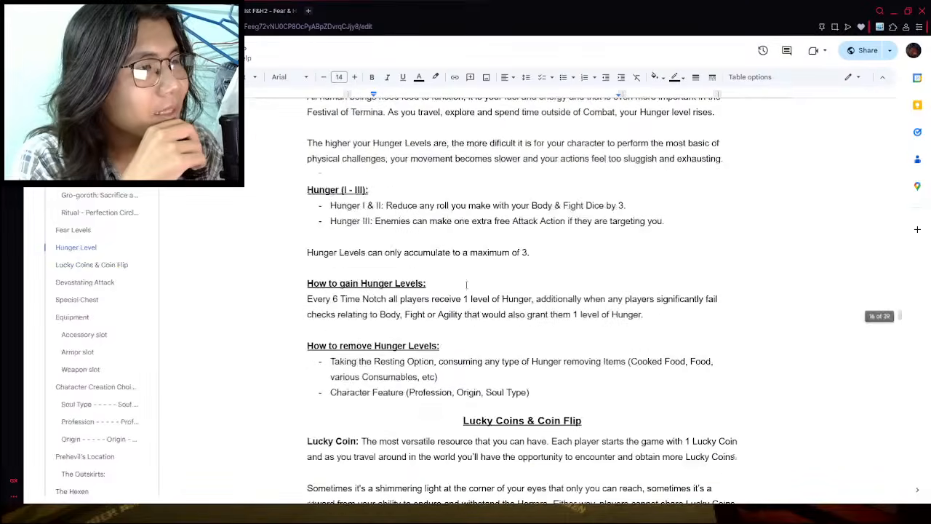
{"action": "scroll", "coordinate": [490, 287], "scroll_direction": "up", "scroll_amount": 4}
{"action": "scroll", "coordinate": [436, 286], "scroll_direction": "down", "scroll_amount": 18}
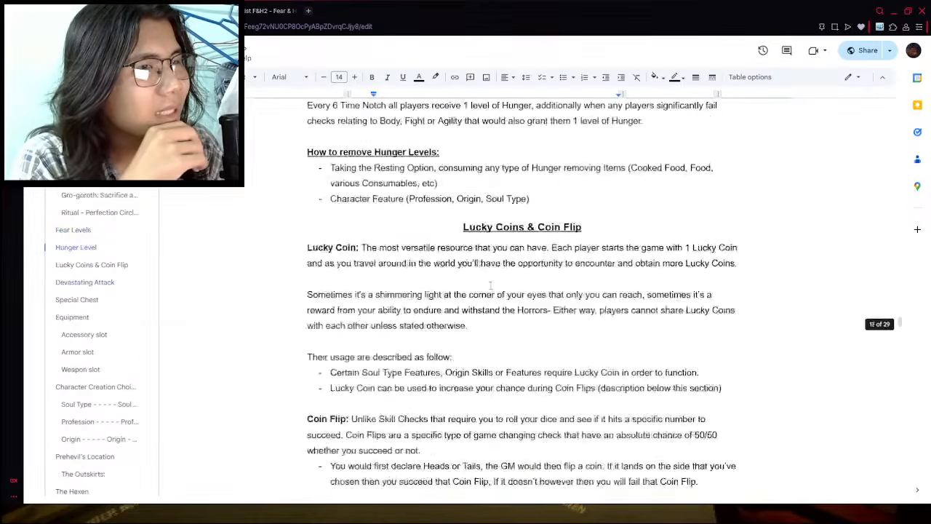
- Copy the Accessory slot heading, introduction and example table from the rules document and paste them below the items document's armor table
{"action": "left_click", "coordinate": [84, 299]}
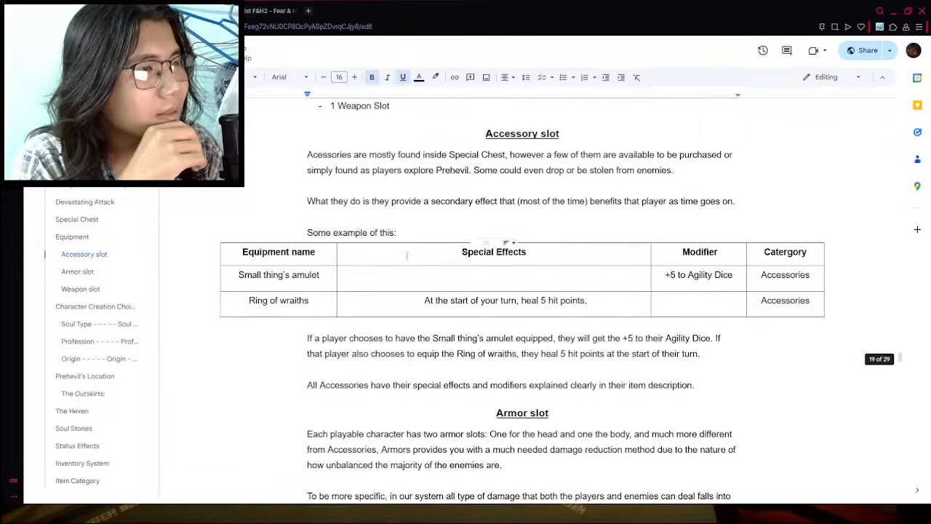
{"action": "left_click_drag", "start_coordinate": [479, 137], "coordinate": [862, 313]}
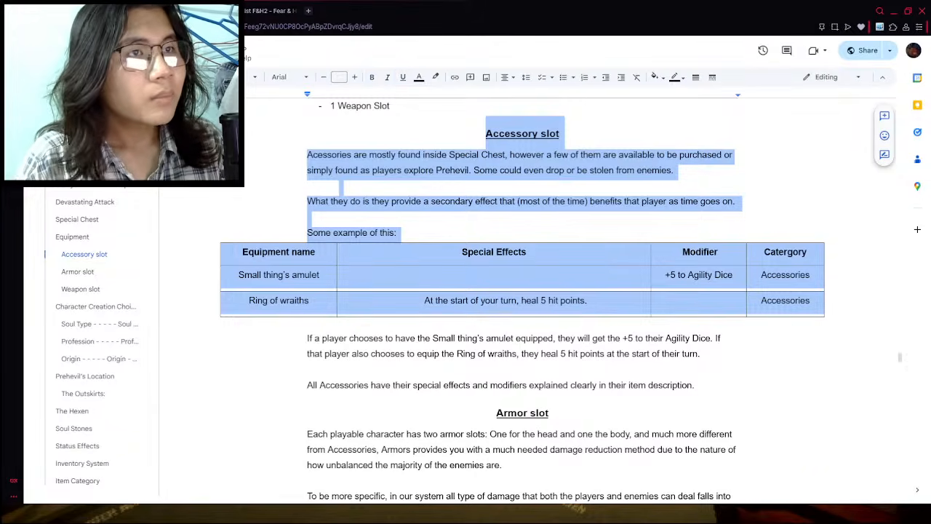
{"action": "left_click", "coordinate": [226, 10]}
{"action": "scroll", "coordinate": [554, 194], "scroll_direction": "down", "scroll_amount": 4}
{"action": "left_click", "coordinate": [502, 341]}
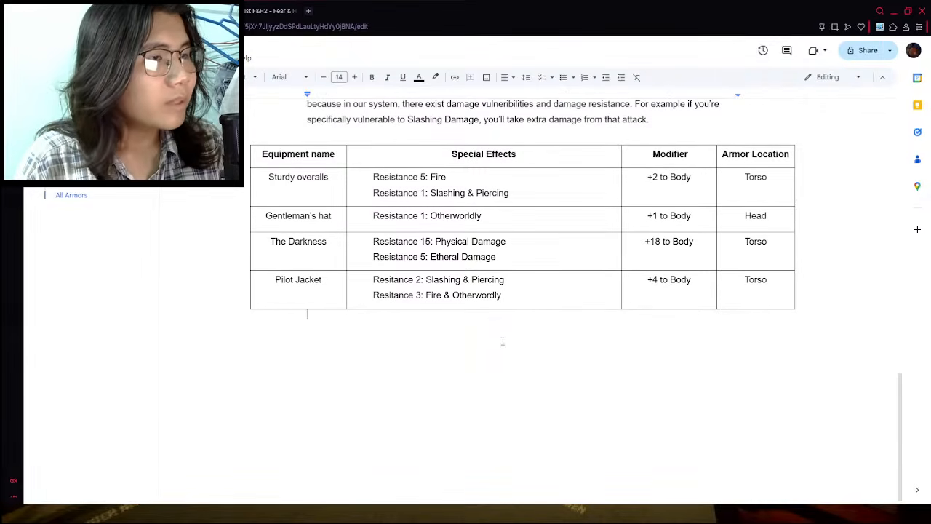
{"action": "key", "text": "ctrl+v"}
{"action": "scroll", "coordinate": [796, 349], "scroll_direction": "down", "scroll_amount": 2}
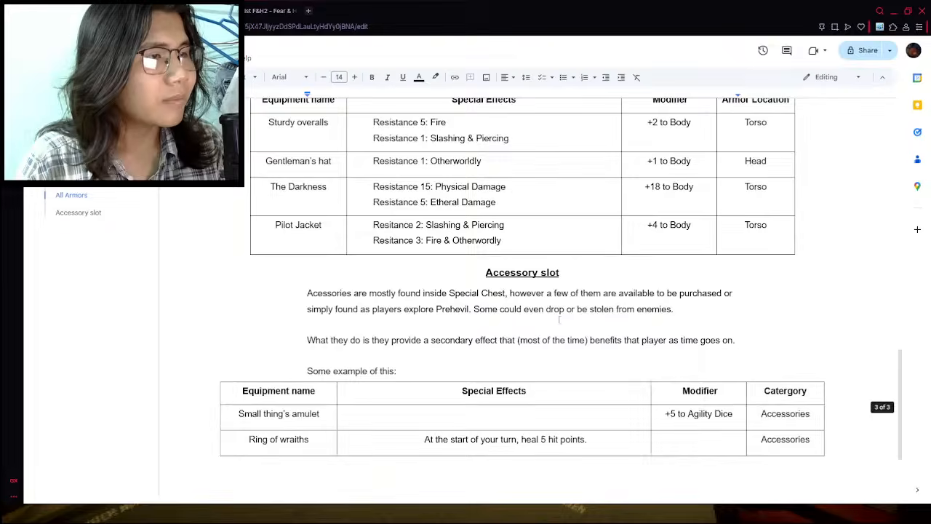
{"action": "scroll", "coordinate": [812, 298], "scroll_direction": "up", "scroll_amount": 4}
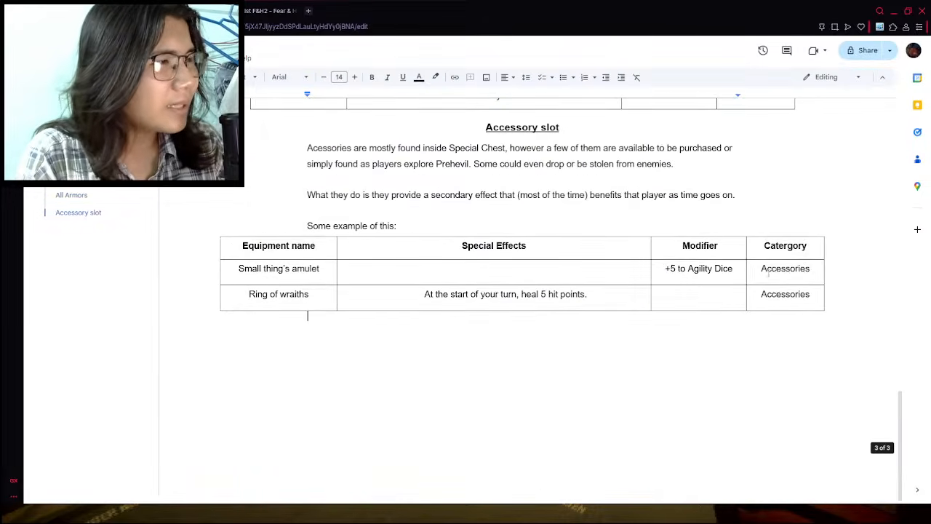
{"action": "scroll", "coordinate": [739, 240], "scroll_direction": "down", "scroll_amount": 4}
{"action": "scroll", "coordinate": [740, 307], "scroll_direction": "up", "scroll_amount": 3}
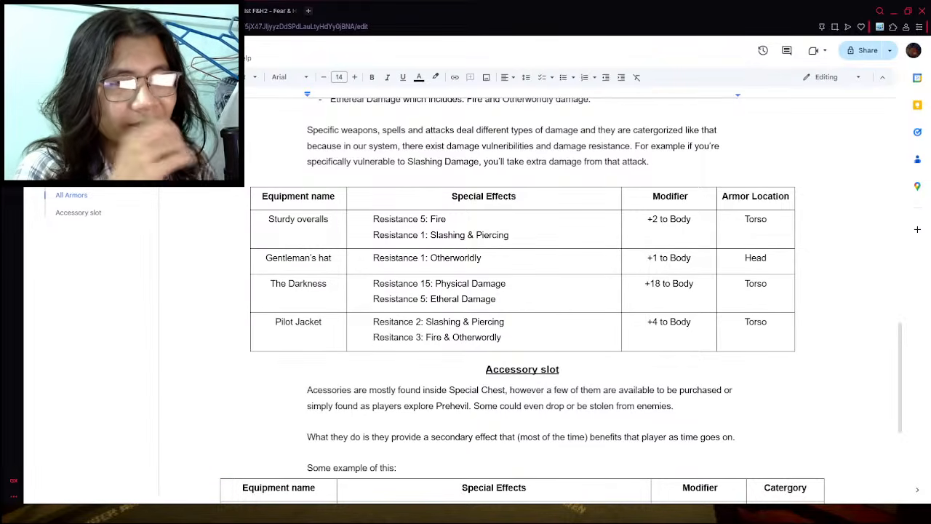
- Add an empty row below Ring of wraiths in the accessory table, with the cursor in its equipment name cell
{"action": "scroll", "coordinate": [421, 373], "scroll_direction": "down", "scroll_amount": 4}
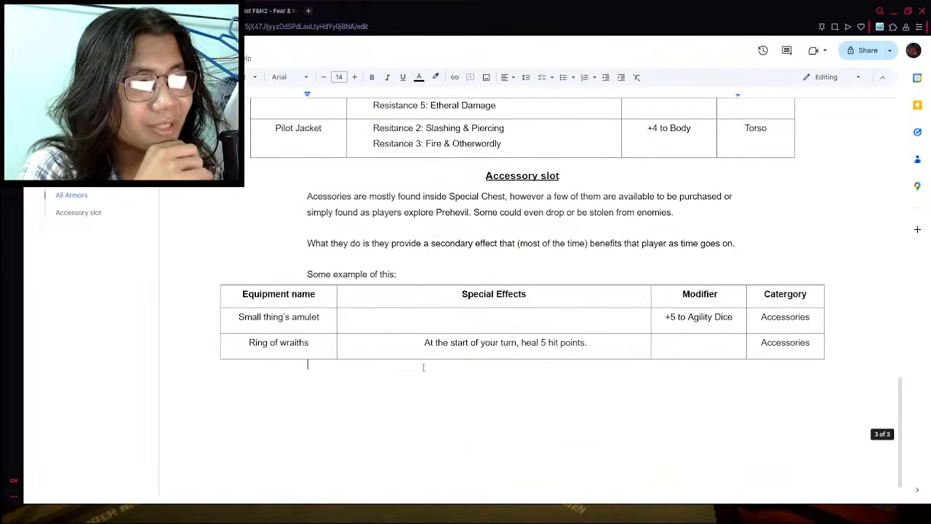
{"action": "left_click", "coordinate": [360, 347]}
{"action": "right_click", "coordinate": [364, 347]}
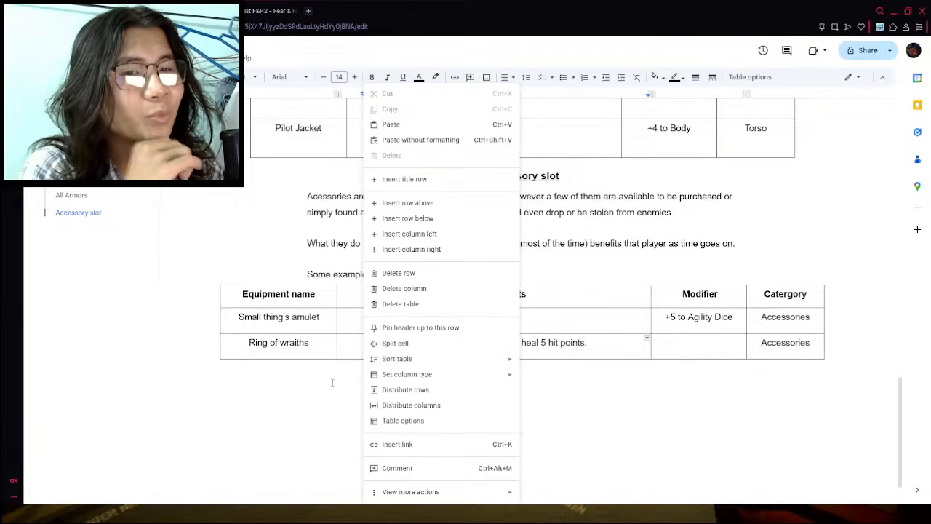
{"action": "left_click", "coordinate": [414, 217]}
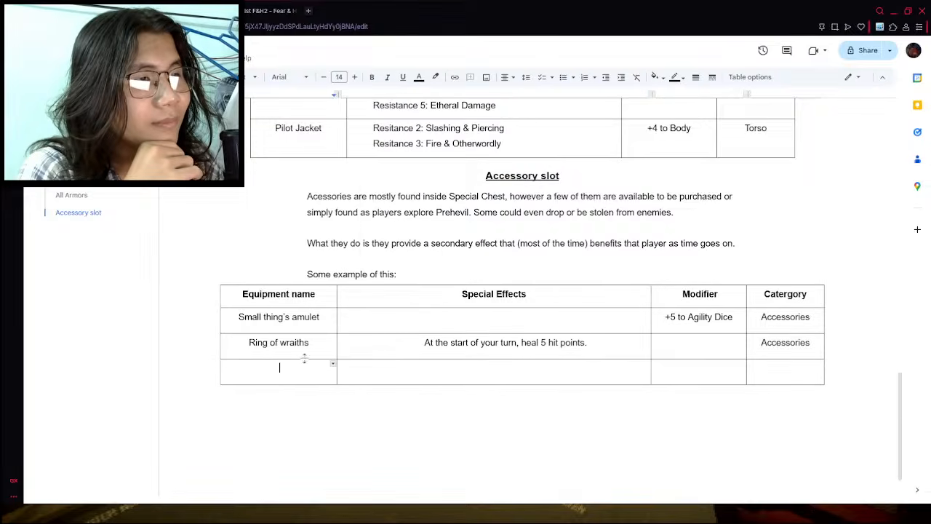
{"action": "left_click", "coordinate": [348, 374]}
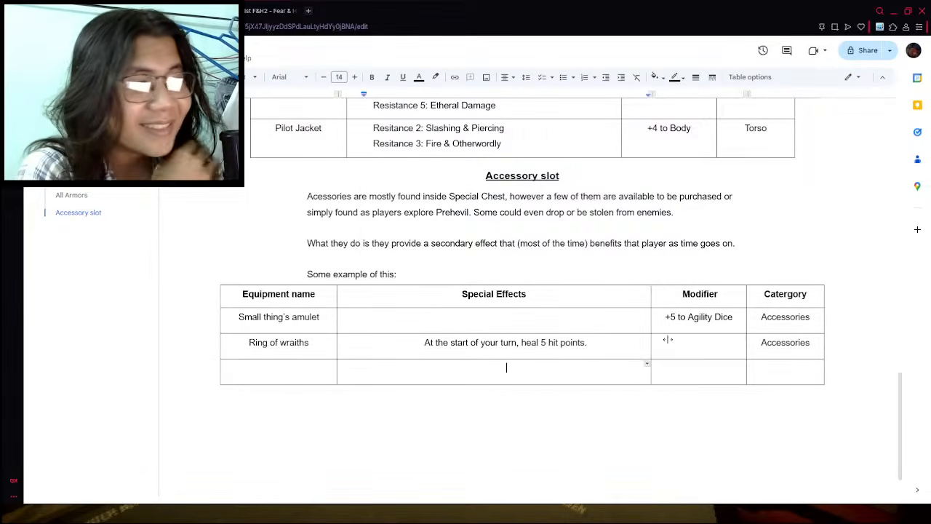
{"action": "left_click", "coordinate": [332, 370]}
- Examine the Fear & Hunger wiki's Accessories list for item names, stats and effects to use in the accessory table
{"action": "left_click", "coordinate": [277, 11]}
{"action": "scroll", "coordinate": [399, 315], "scroll_direction": "down", "scroll_amount": 3}
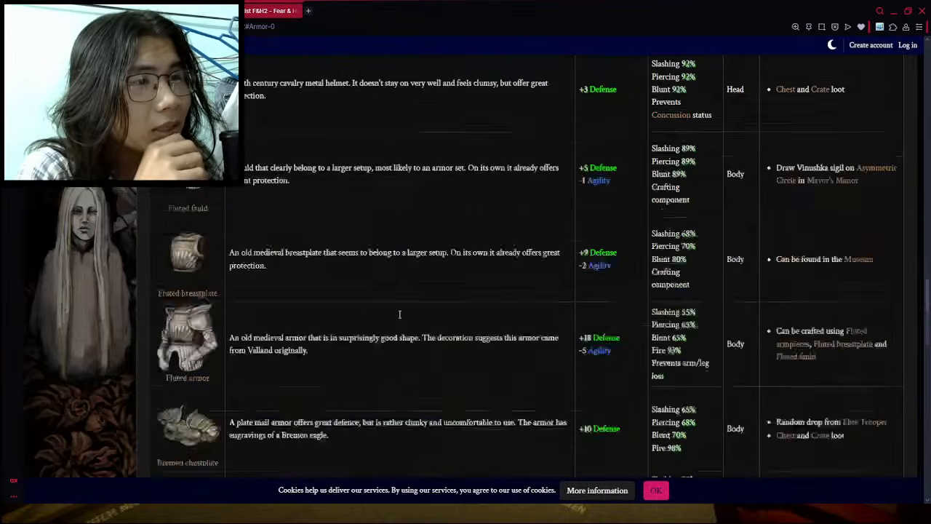
{"action": "scroll", "coordinate": [399, 314], "scroll_direction": "up", "scroll_amount": 15}
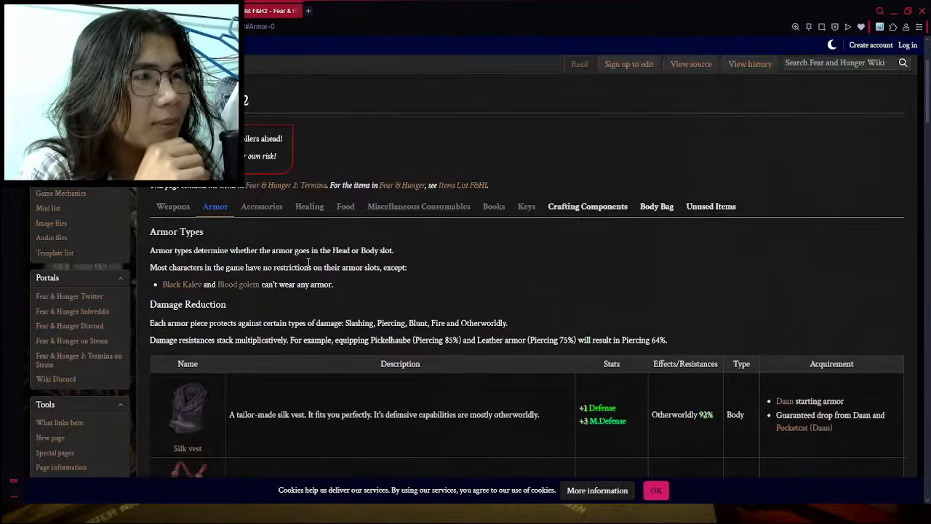
{"action": "left_click", "coordinate": [266, 254]}
{"action": "scroll", "coordinate": [337, 333], "scroll_direction": "down", "scroll_amount": 10}
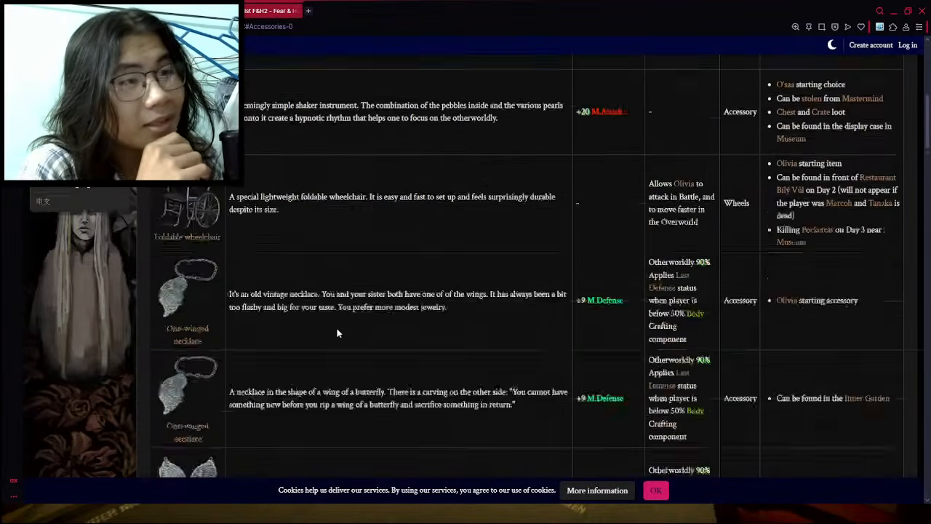
{"action": "scroll", "coordinate": [336, 333], "scroll_direction": "down", "scroll_amount": 10}
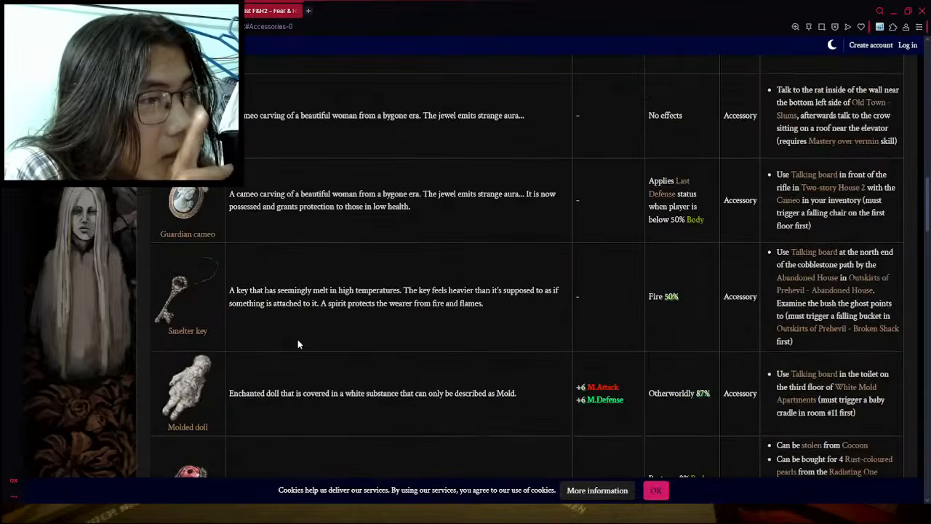
{"action": "scroll", "coordinate": [298, 344], "scroll_direction": "down", "scroll_amount": 8}
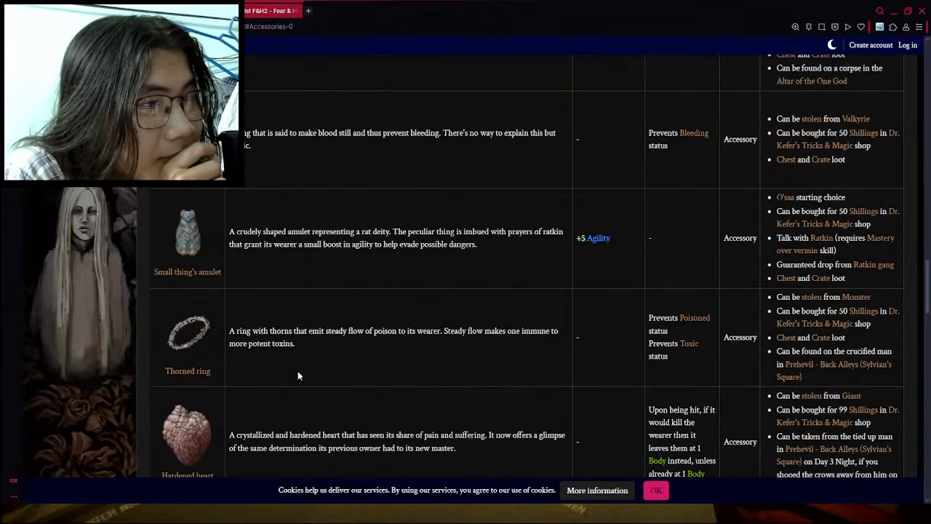
{"action": "scroll", "coordinate": [297, 375], "scroll_direction": "down", "scroll_amount": 8}
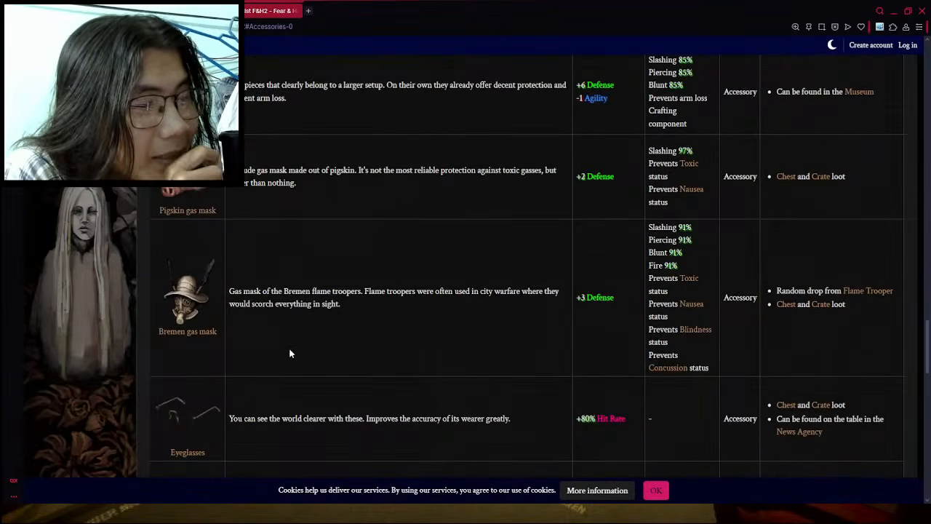
{"action": "scroll", "coordinate": [290, 353], "scroll_direction": "down", "scroll_amount": 7}
{"action": "scroll", "coordinate": [232, 250], "scroll_direction": "up", "scroll_amount": 2}
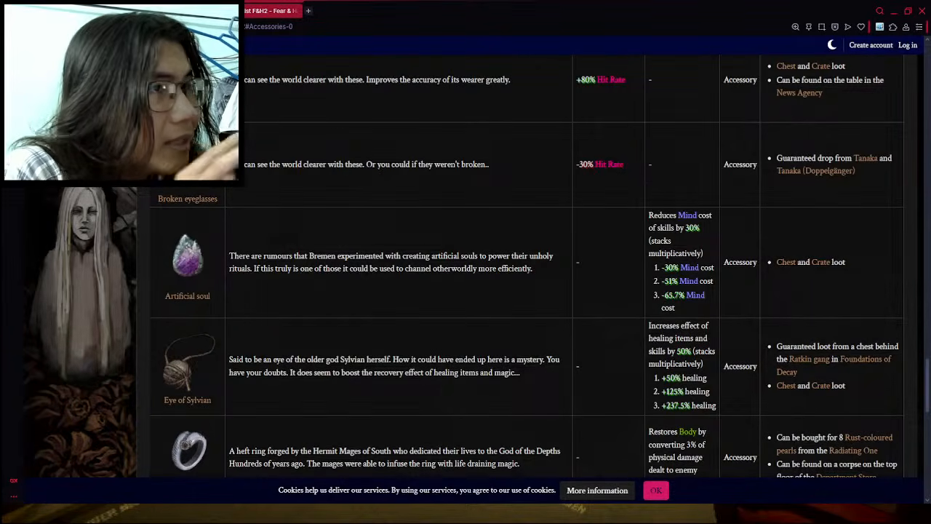
{"action": "left_click", "coordinate": [161, 11]}
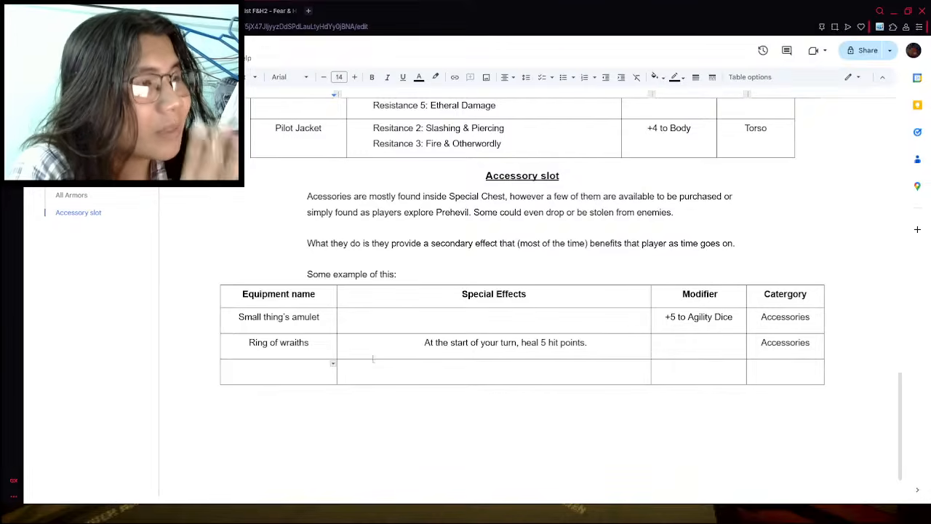
{"action": "left_click", "coordinate": [276, 6]}
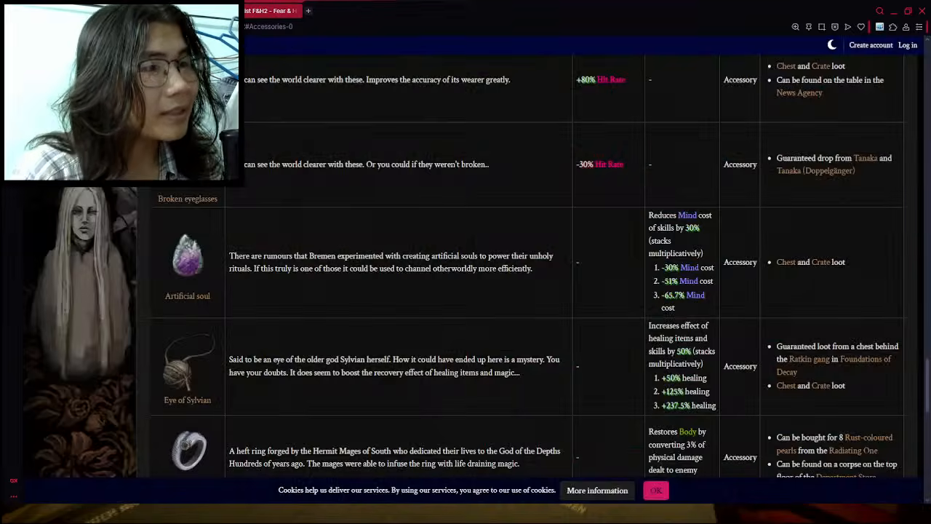
- Enter "Aritificial Soul" as the equipment name in the new row of the accessory table
{"action": "left_click", "coordinate": [162, 11]}
{"action": "type", "text": "Arit"}
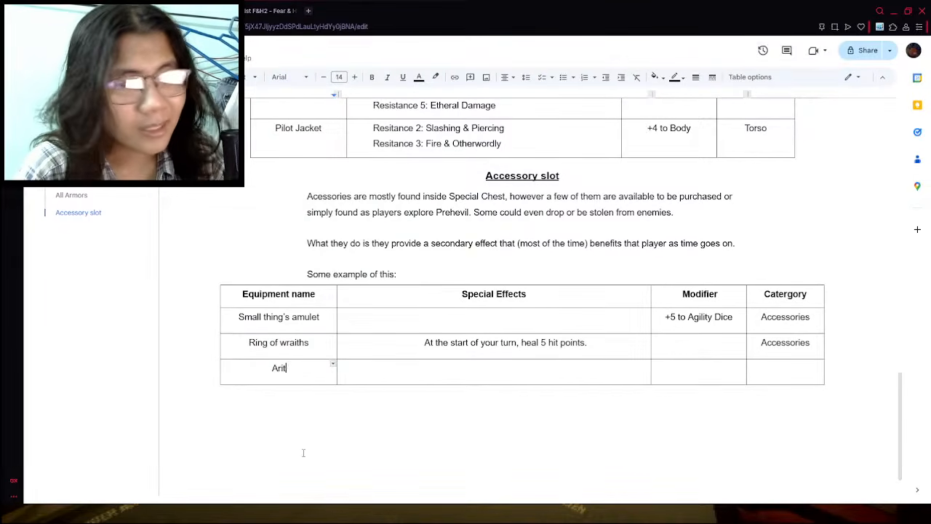
{"action": "type", "text": "if"}
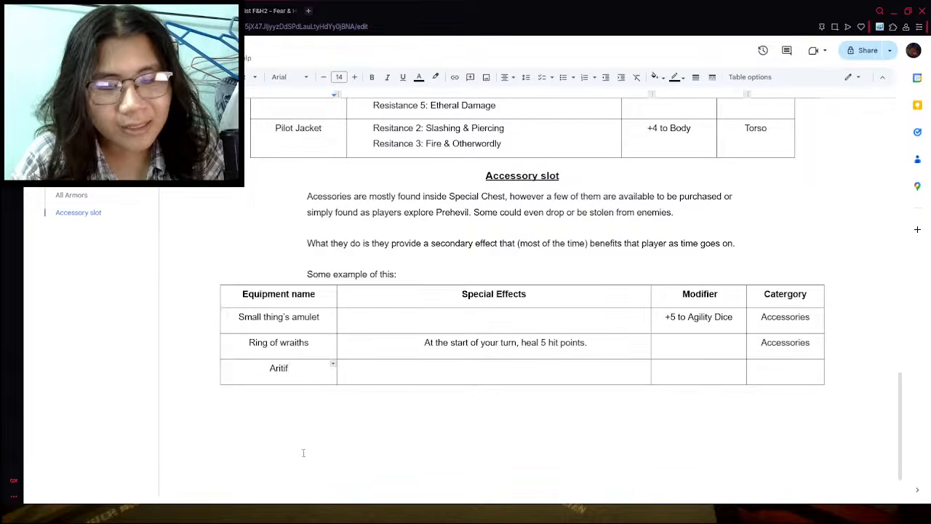
{"action": "key", "text": "BackSpace"}
{"action": "key", "text": "BackSpace"}
{"action": "type", "text": "fcial"}
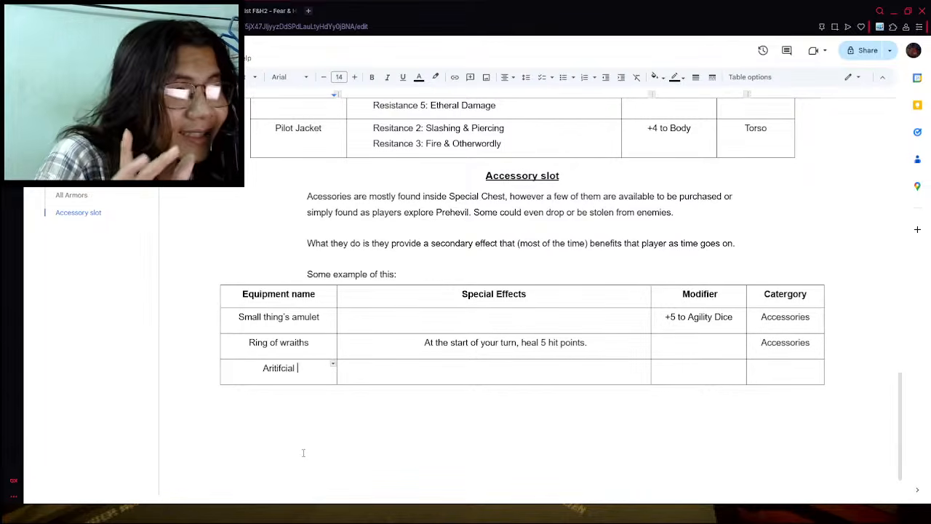
{"action": "key", "text": "Left"}
{"action": "key", "text": "Left"}
{"action": "key", "text": "Left"}
{"action": "key", "text": "Left"}
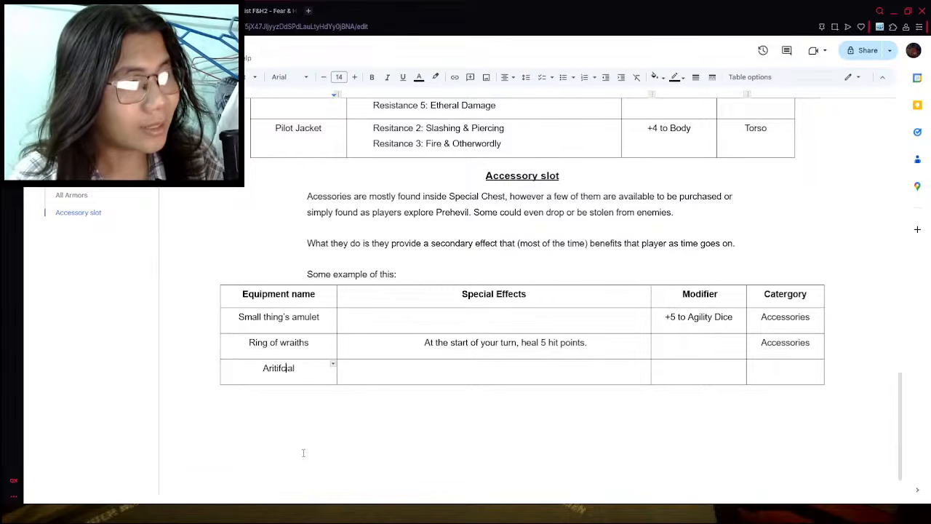
{"action": "key", "text": "Left"}
{"action": "type", "text": "i"}
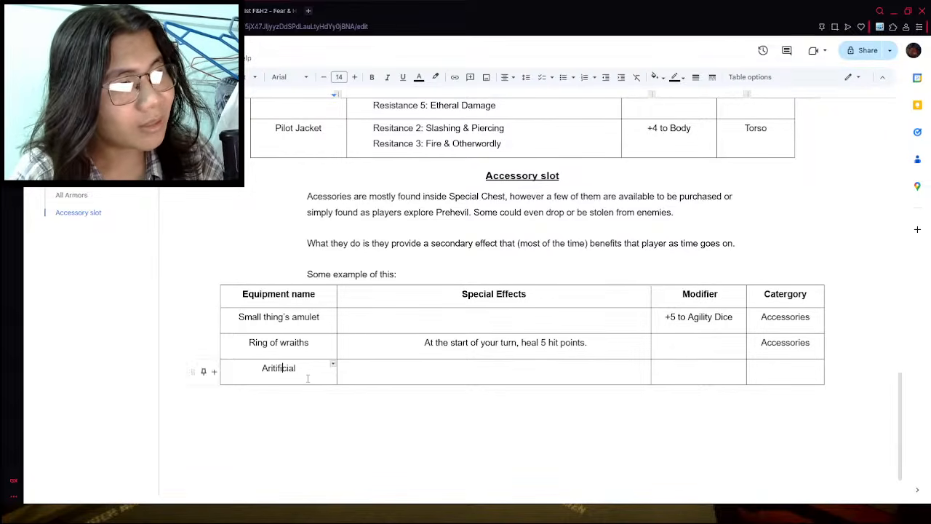
{"action": "key", "text": "End"}
{"action": "type", "text": "Soul"}
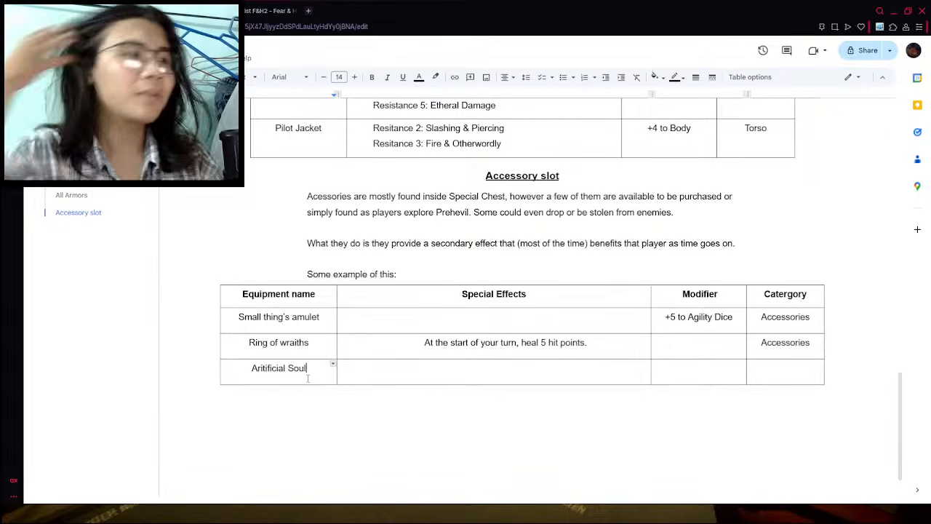
- Check the wiki's Artificial soul entry for its effect, and return to that row's special effects cell in the accessory table
{"action": "left_click", "coordinate": [246, 4]}
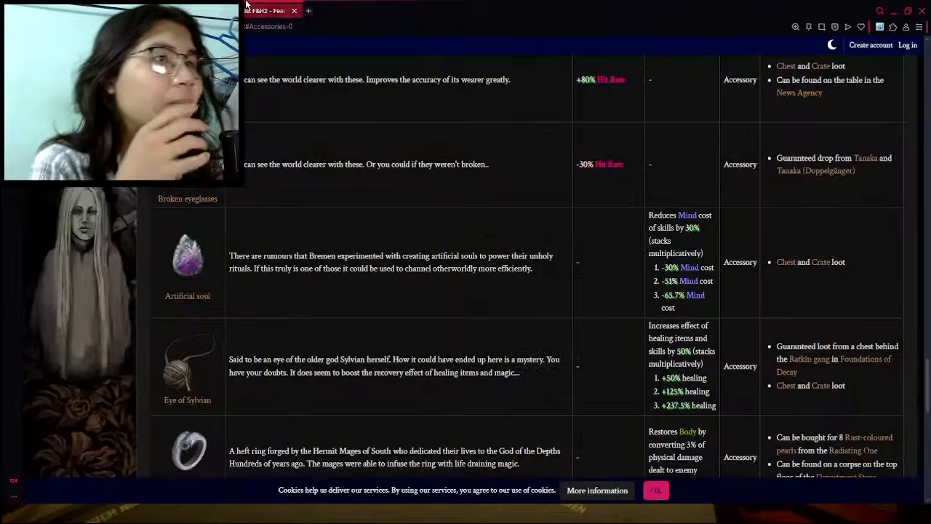
{"action": "left_click", "coordinate": [229, 6]}
{"action": "left_click", "coordinate": [251, 5]}
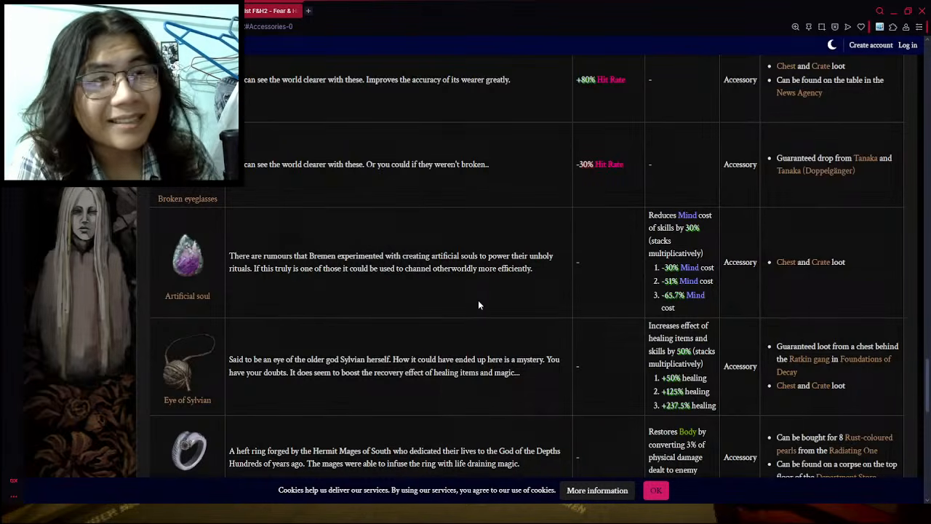
{"action": "left_click", "coordinate": [156, 11]}
{"action": "left_click", "coordinate": [551, 374]}
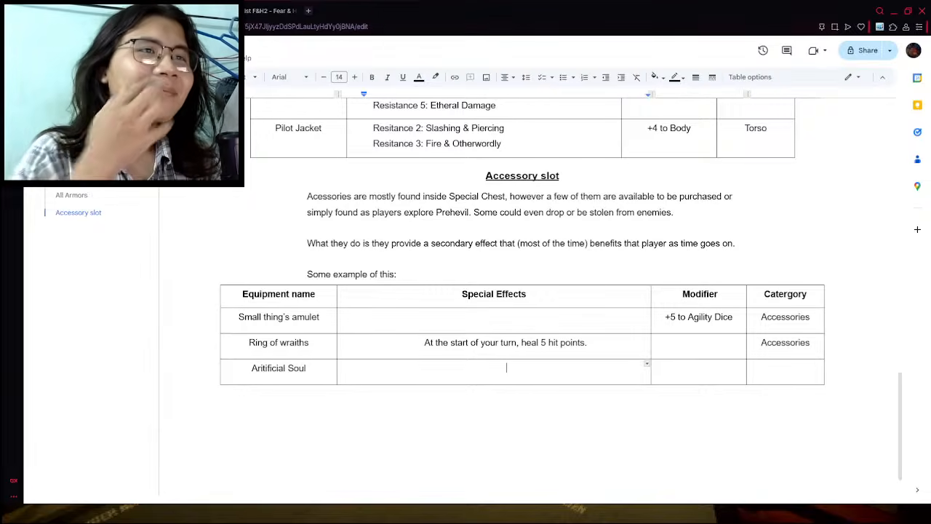
- Open the documents home page separately and look through the recent documents for the Termina adaptation files
{"action": "middle_click", "coordinate": [40, 51]}
{"action": "left_click", "coordinate": [249, 9]}
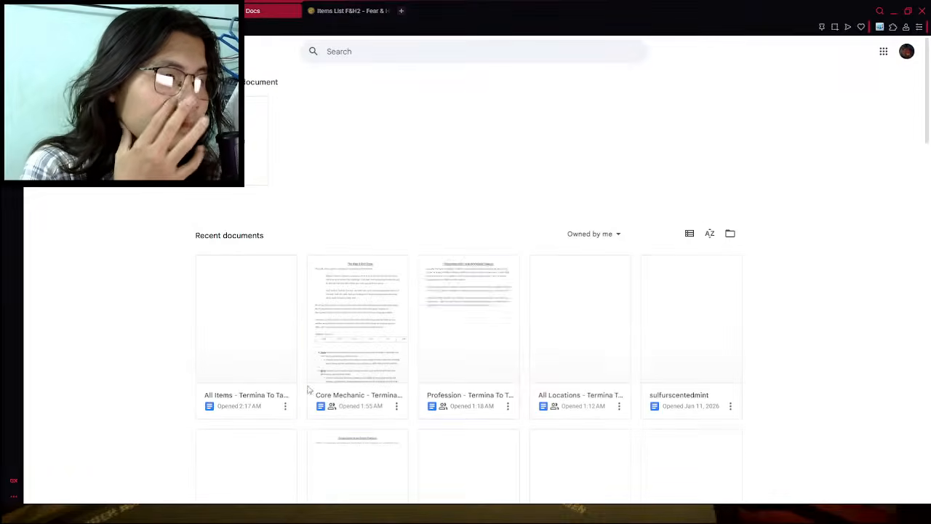
{"action": "scroll", "coordinate": [497, 337], "scroll_direction": "down", "scroll_amount": 1}
{"action": "scroll", "coordinate": [436, 357], "scroll_direction": "down", "scroll_amount": 1}
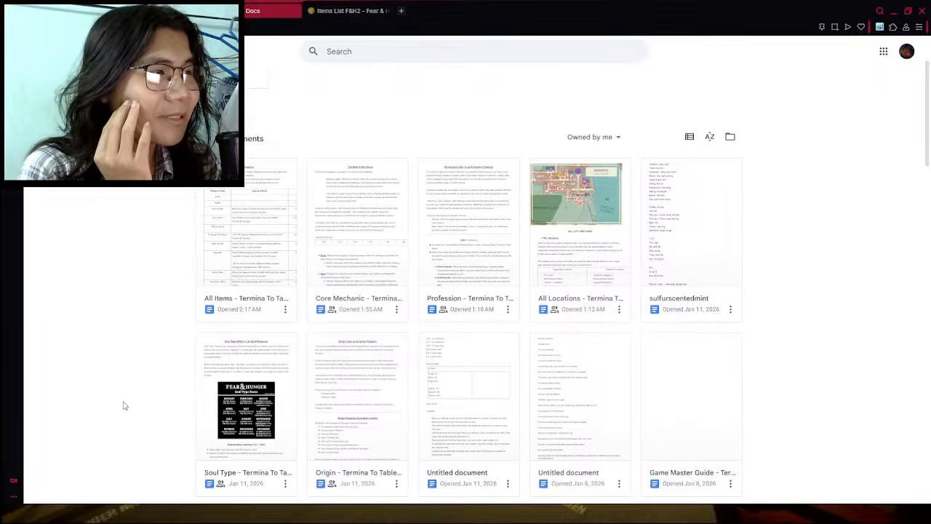
{"action": "scroll", "coordinate": [123, 406], "scroll_direction": "down", "scroll_amount": 1}
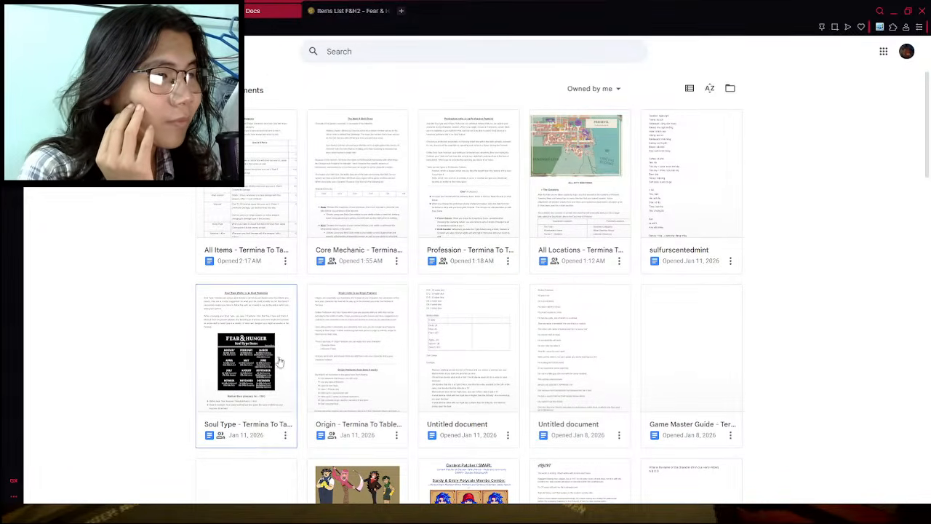
{"action": "scroll", "coordinate": [538, 418], "scroll_direction": "down", "scroll_amount": 3}
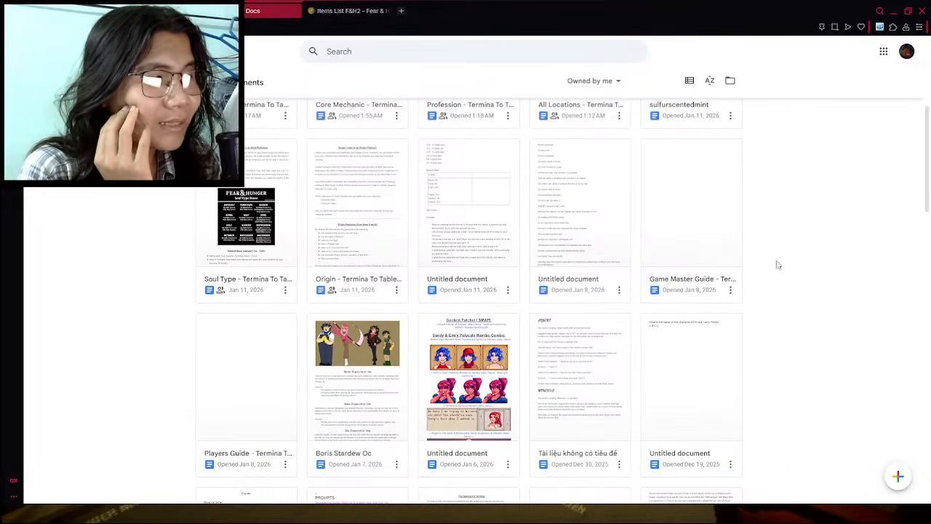
{"action": "scroll", "coordinate": [235, 349], "scroll_direction": "up", "scroll_amount": 5}
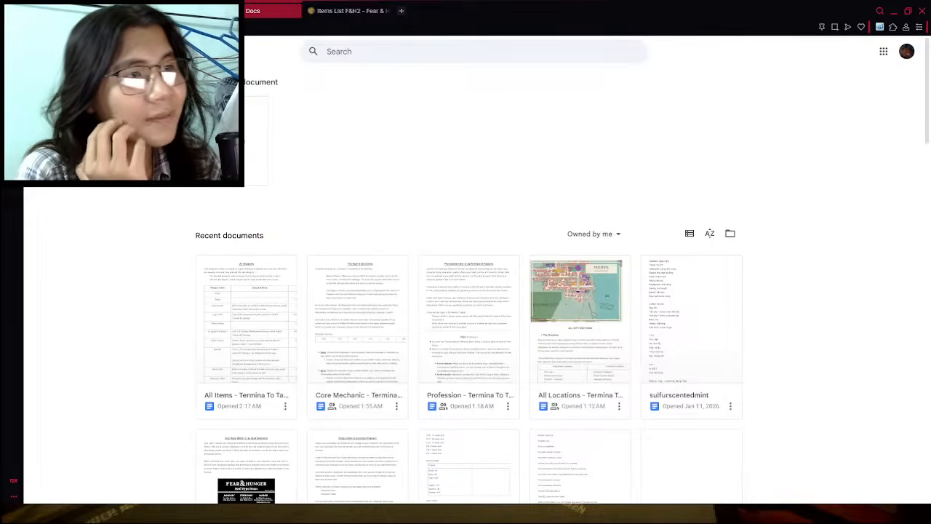
- Create a blank "Spells and Skills" document for the Termina adaptation with placeholder text "Asjhdajdgh" at font size 14, and return to the document list
{"action": "left_click", "coordinate": [234, 140]}
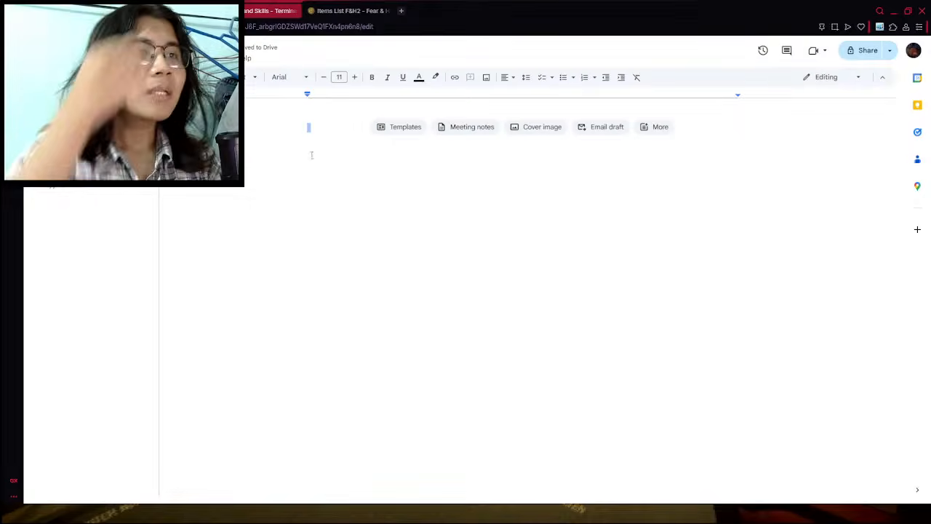
{"action": "left_click", "coordinate": [356, 78]}
{"action": "left_click", "coordinate": [356, 78]}
{"action": "left_click", "coordinate": [356, 78]}
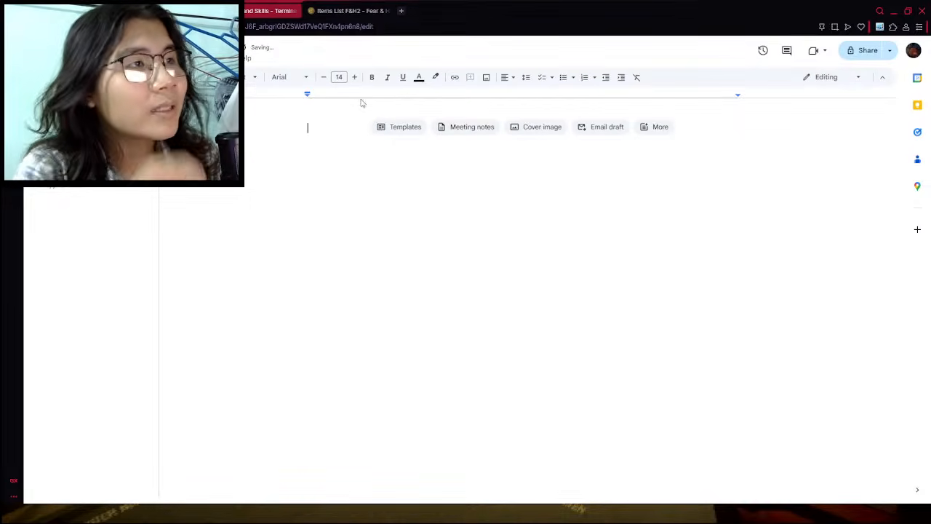
{"action": "type", "text": "asjhdajdgh"}
{"action": "key", "text": "Return"}
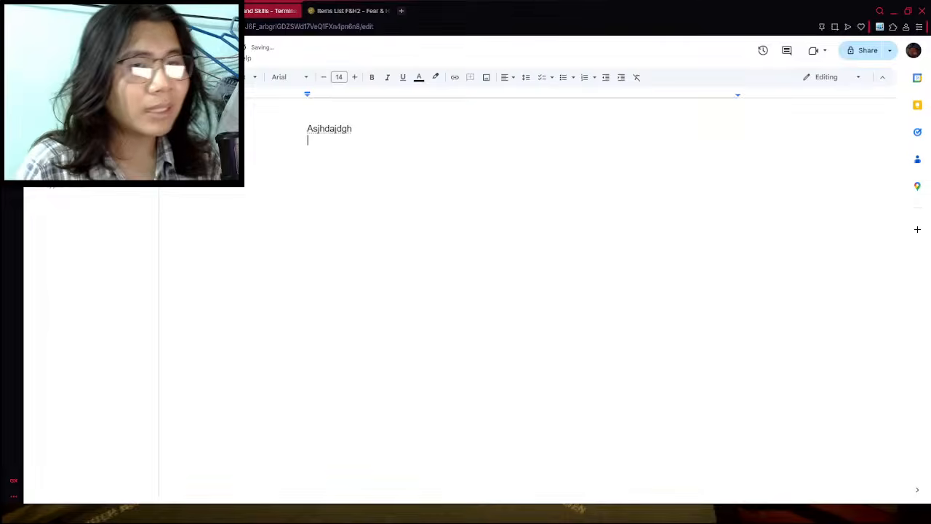
{"action": "left_click", "coordinate": [39, 52]}
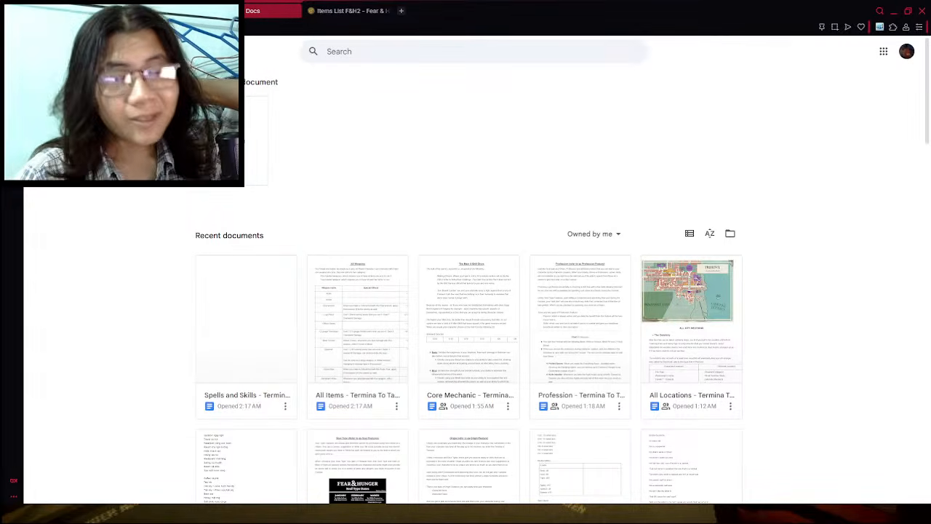
- Search the web for images of a zebra walking on the Beatles crosswalk, and return to the items document
{"action": "key", "text": "ctrl+shift+Tab"}
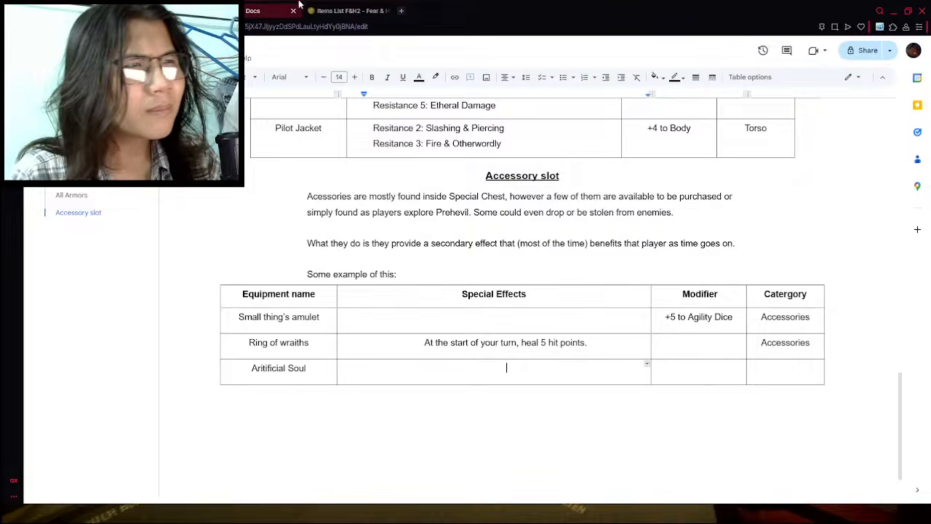
{"action": "left_click", "coordinate": [272, 10]}
{"action": "left_click", "coordinate": [395, 11]}
{"action": "left_click", "coordinate": [402, 11]}
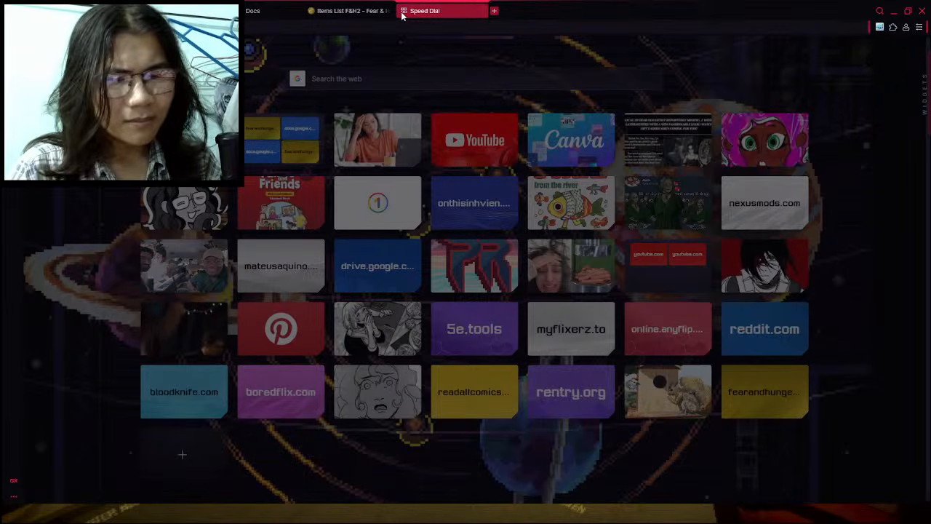
{"action": "key", "text": "Return"}
{"action": "left_click", "coordinate": [206, 91]}
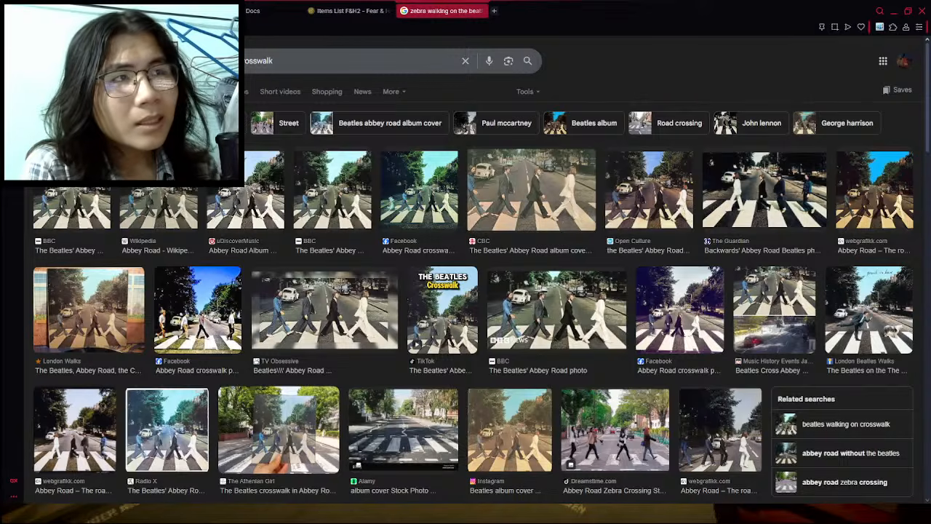
{"action": "left_click", "coordinate": [262, 11]}
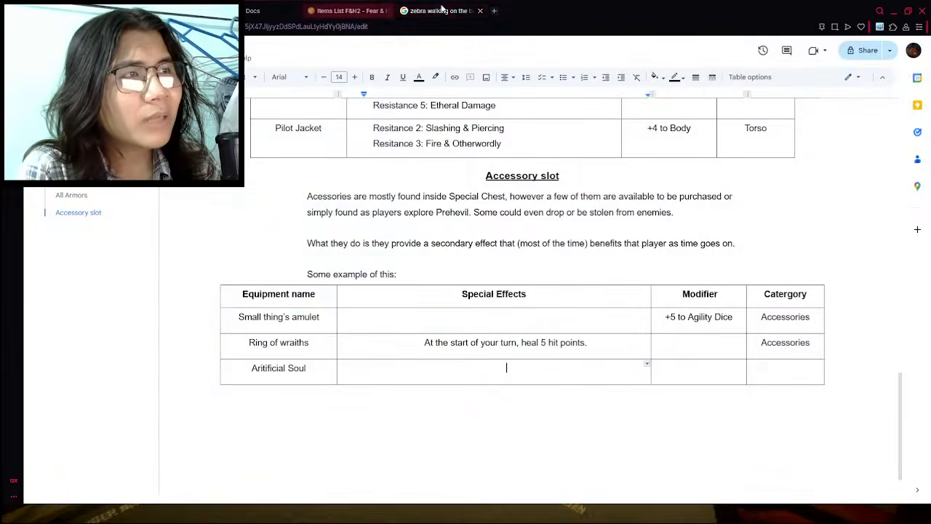
{"action": "left_click", "coordinate": [483, 10]}
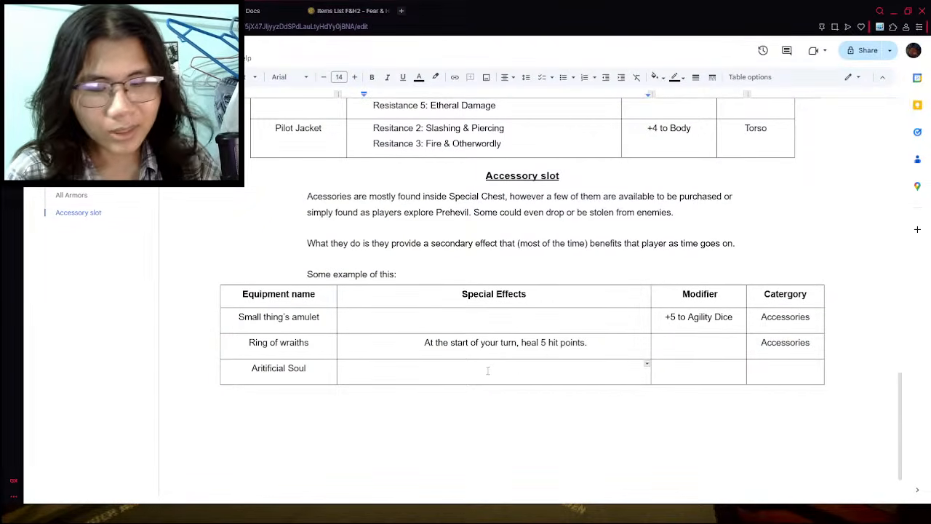
- Enter "Ignore the first Fear level you gain from casting Spell per Combat." as the special effect of Aritificial Soul
{"action": "type", "text": "Ignores"}
{"action": "key", "text": "BackSpace"}
{"action": "key", "text": "BackSpace"}
{"action": "key", "text": "BackSpace"}
{"action": "key", "text": "BackSpace"}
{"action": "key", "text": "BackSpace"}
{"action": "key", "text": "BackSpace"}
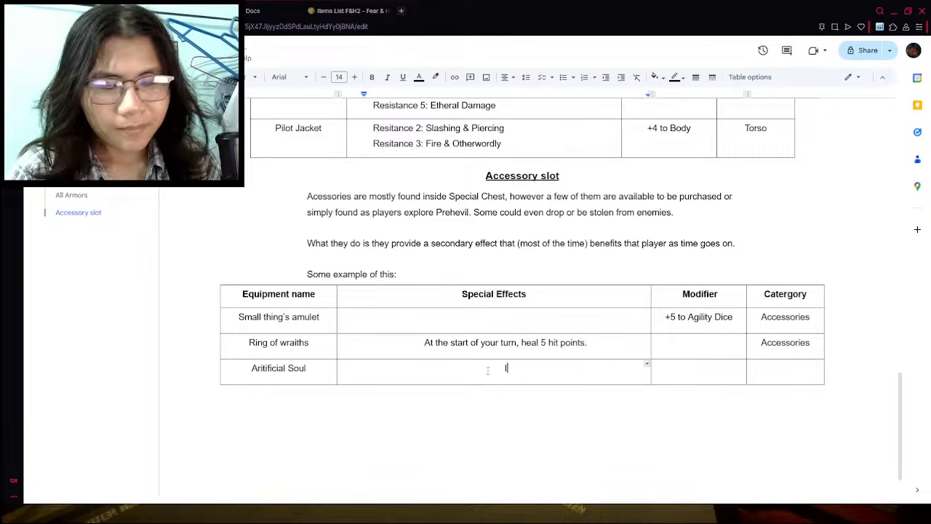
{"action": "type", "text": "gnore the first G"}
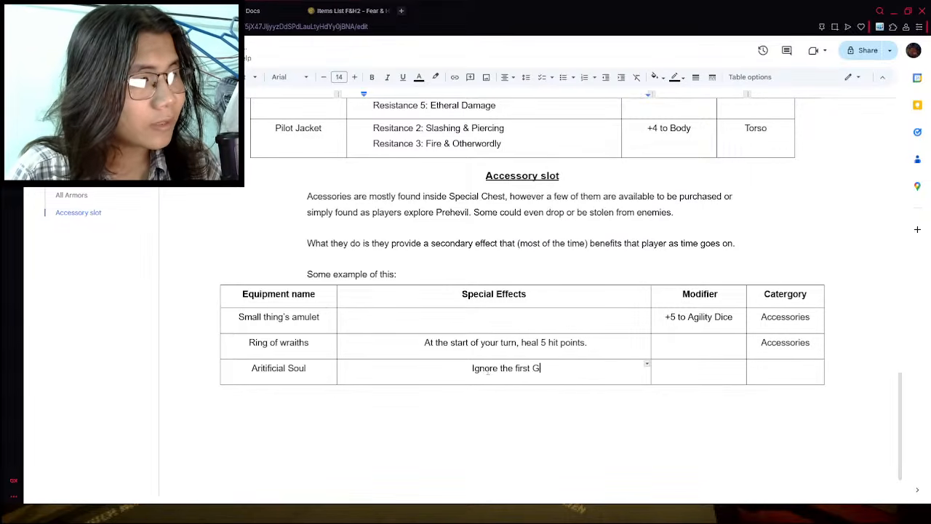
{"action": "key", "text": "BackSpace"}
{"action": "type", "text": "Fear level you "}
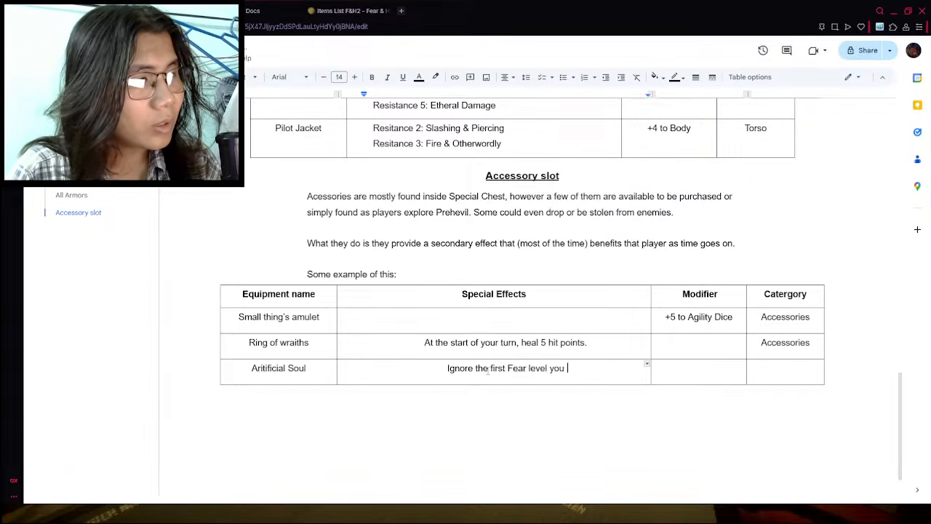
{"action": "type", "text": "gain from casting s"}
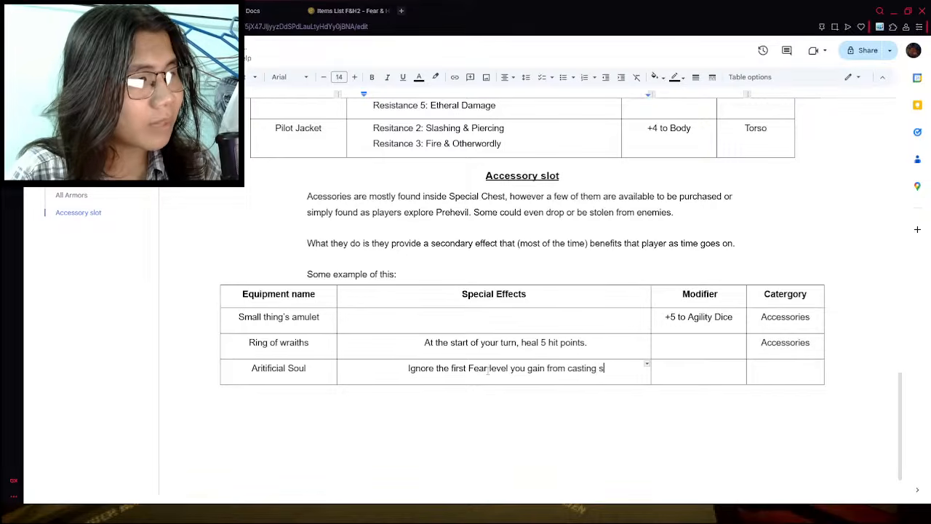
{"action": "key", "text": "BackSpace"}
{"action": "type", "text": "Spell per C"}
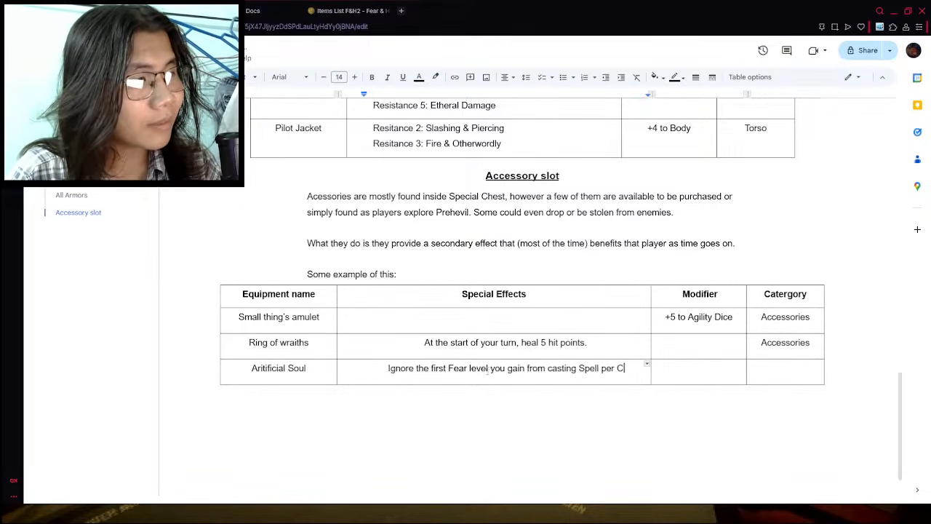
{"action": "type", "text": "ombat."}
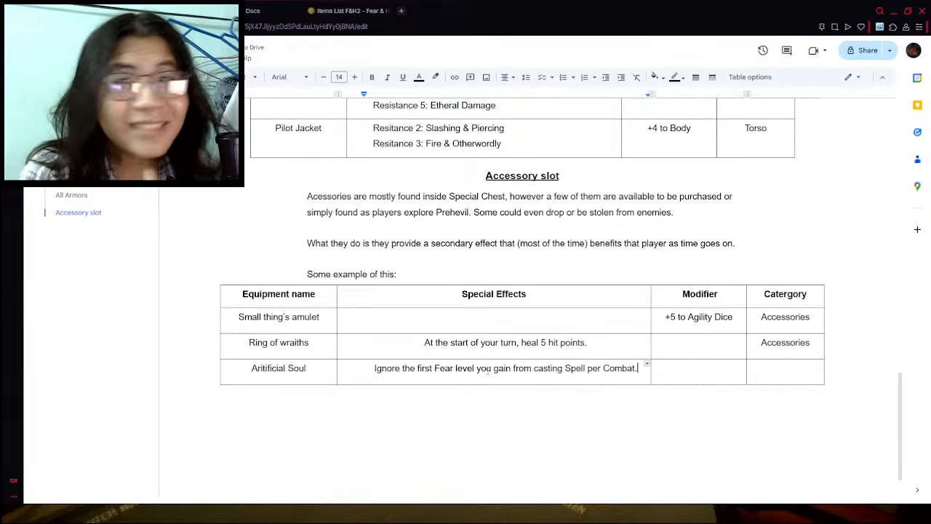
- Delete the special effect text in the Aritificial Soul row of the accessory table
{"action": "left_click", "coordinate": [401, 10]}
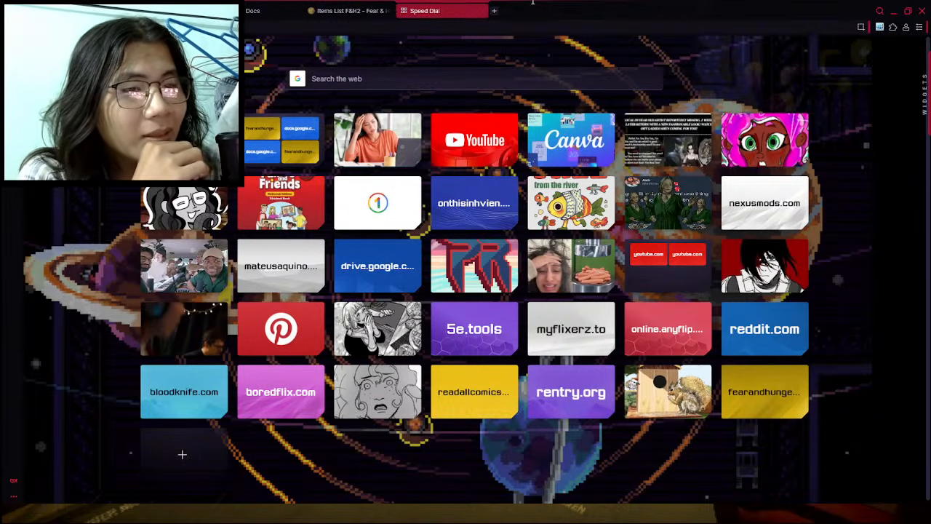
{"action": "left_click", "coordinate": [164, 11]}
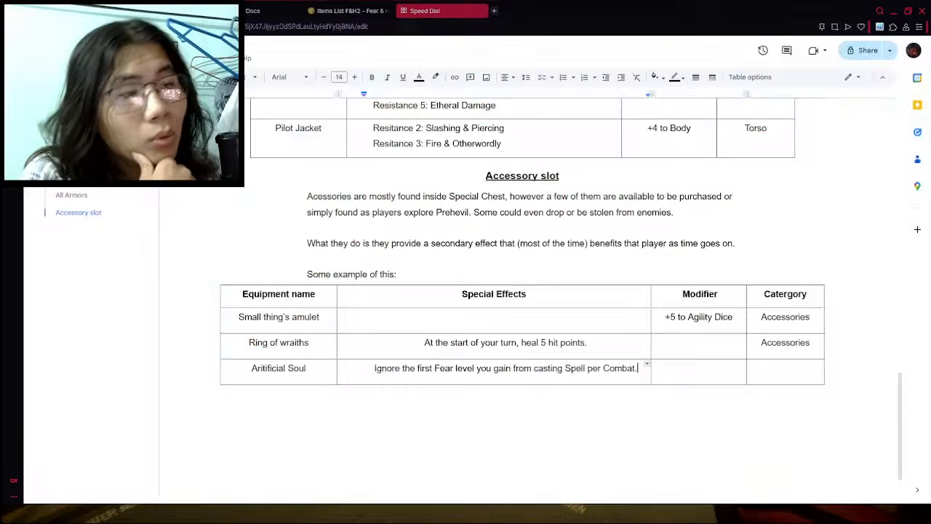
{"action": "triple_click", "coordinate": [527, 368]}
{"action": "key", "text": "BackSpace"}
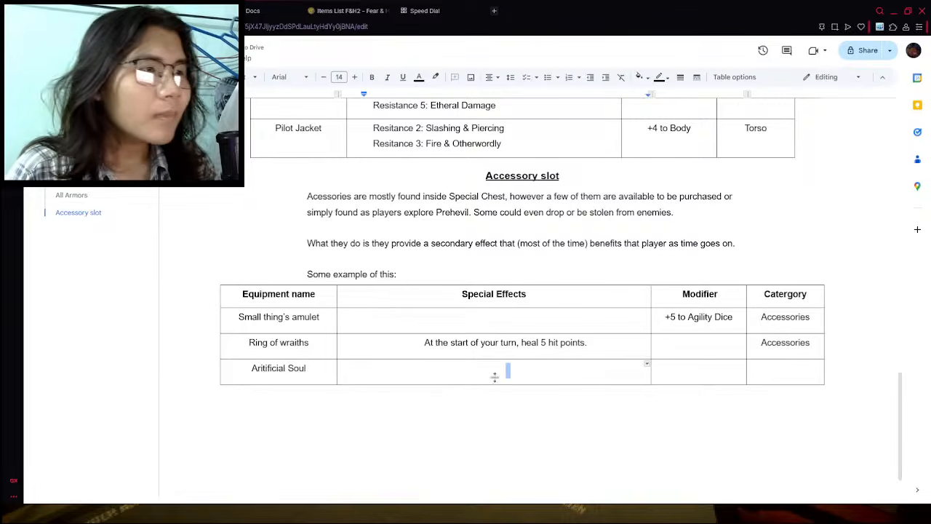
- Enter "Reduce the dificulty class of casting spells by 5." as the special effect of Aritificial Soul
{"action": "left_click", "coordinate": [496, 377]}
{"action": "type", "text": "Reduce t"}
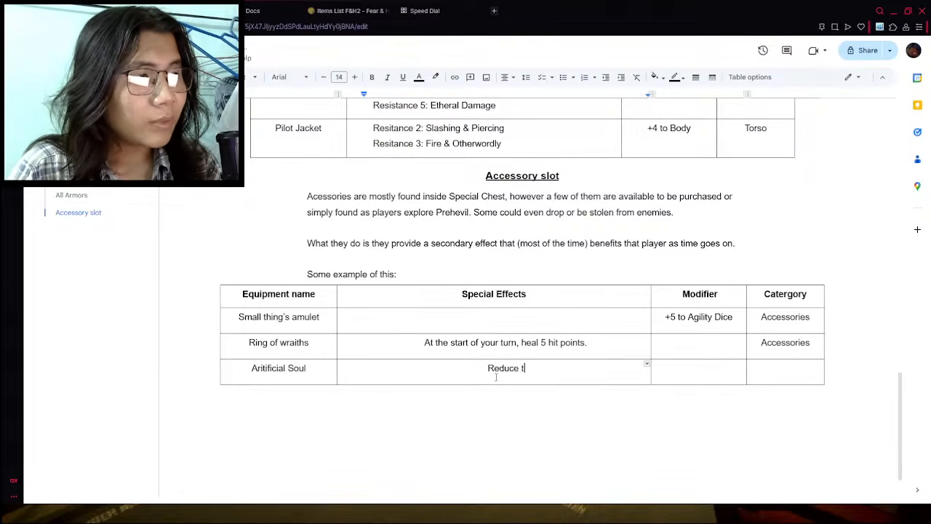
{"action": "type", "text": "he dificulty "}
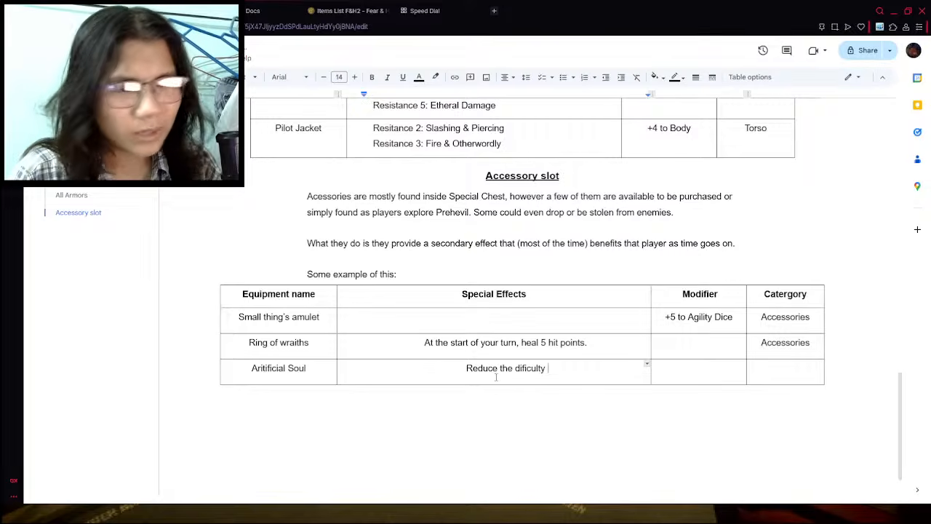
{"action": "type", "text": "class o"}
{"action": "key", "text": "BackSpace"}
{"action": "type", "text": "f c"}
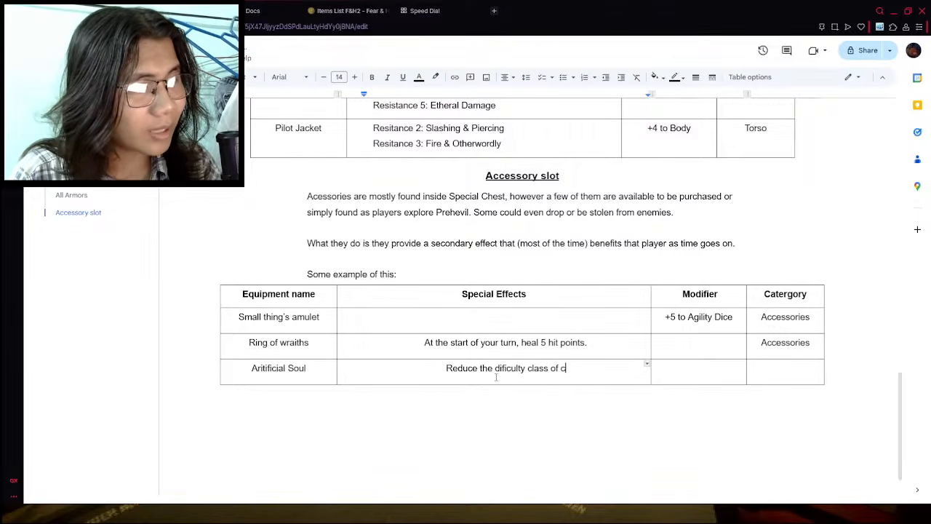
{"action": "type", "text": "asting "}
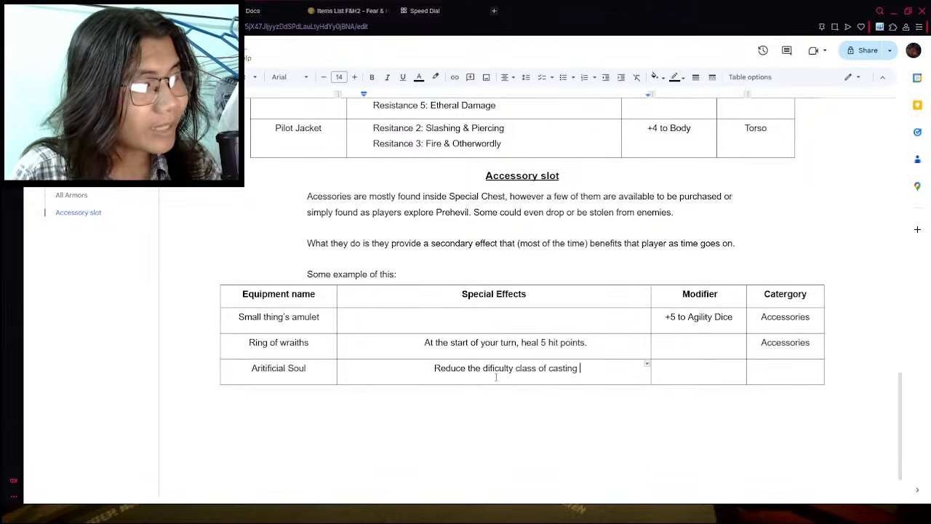
{"action": "type", "text": "spells "}
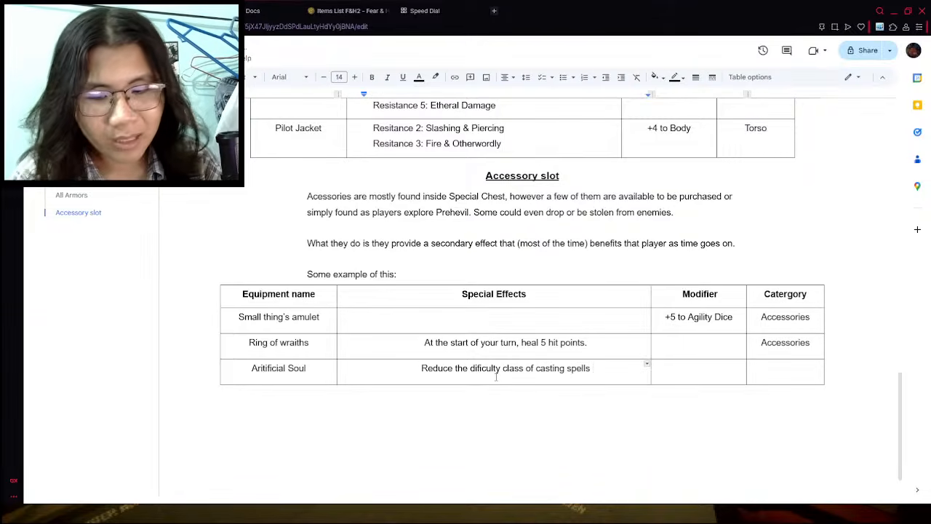
{"action": "type", "text": "by 5. "}
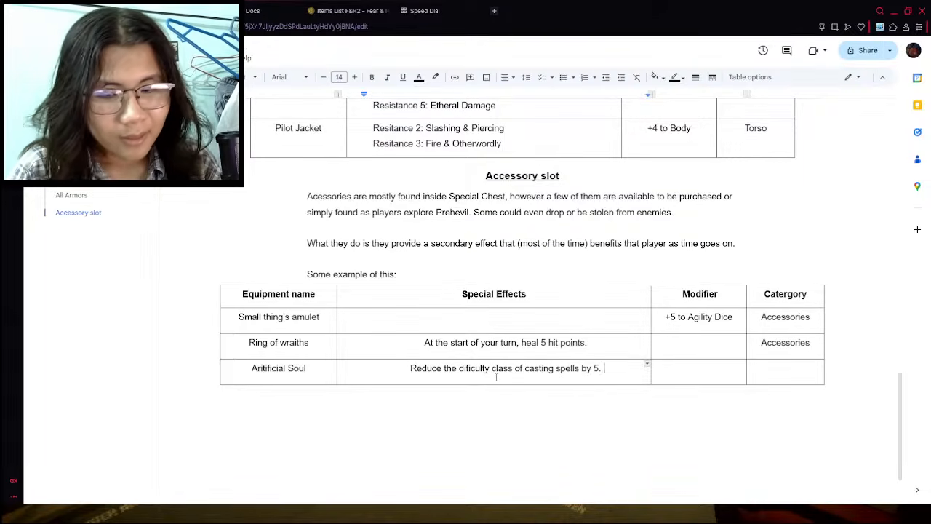
{"action": "type", "text": "This can stack u"}
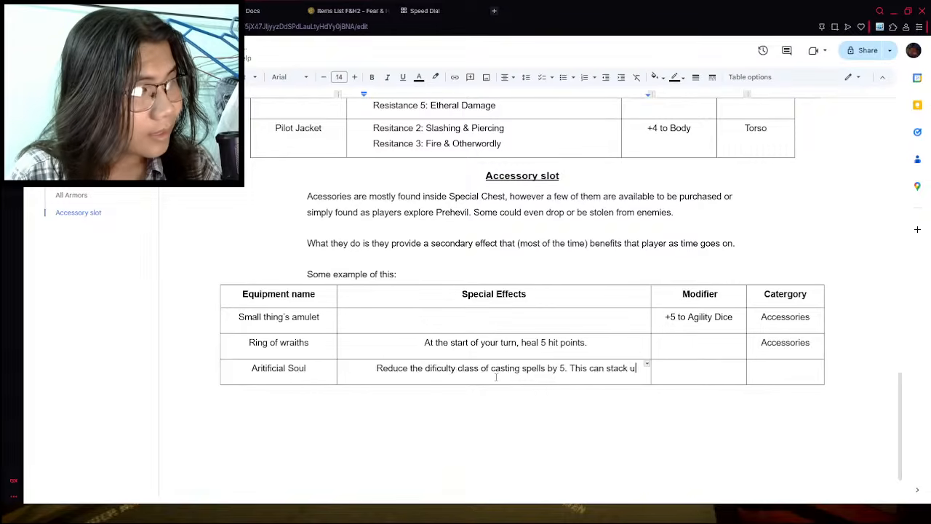
{"action": "type", "text": "p with how ma"}
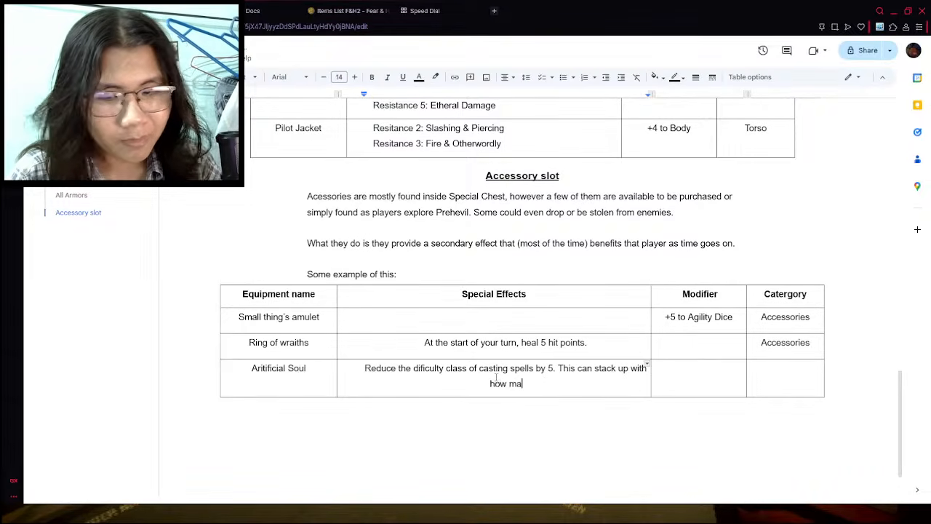
{"action": "type", "text": "ny Artic"}
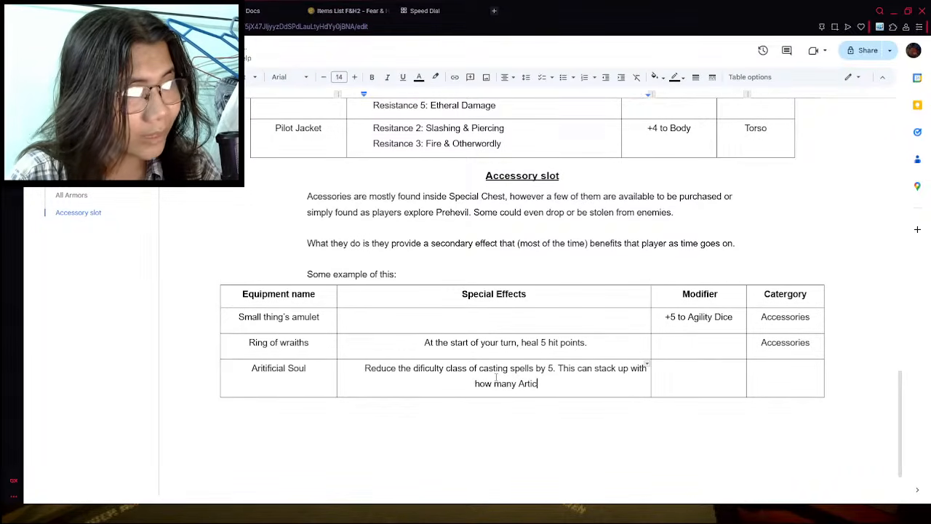
- Add "This can stack up with how many Artificial Souls you have equiped." to the Aritificial Soul special effect
{"action": "key", "text": "BackSpace"}
{"action": "type", "text": "ficial Sou"}
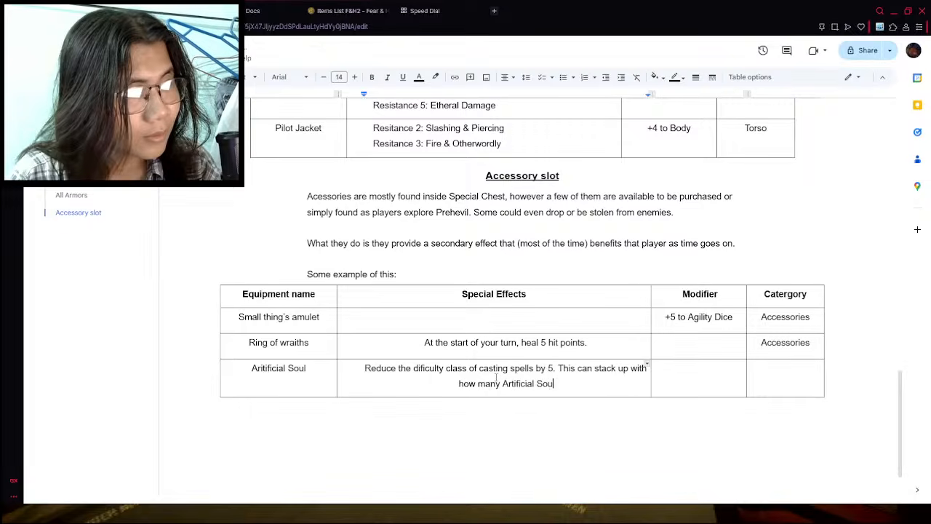
{"action": "type", "text": "l you have equ"}
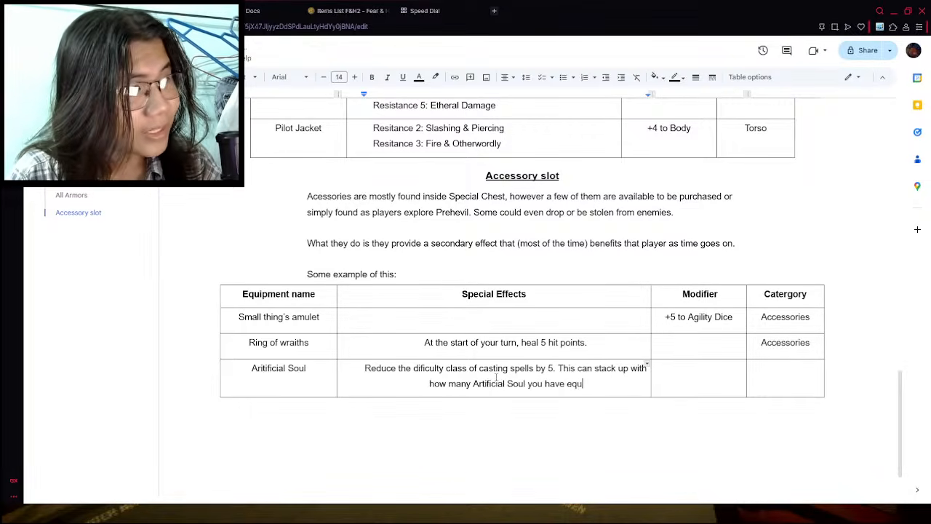
{"action": "type", "text": "iped."}
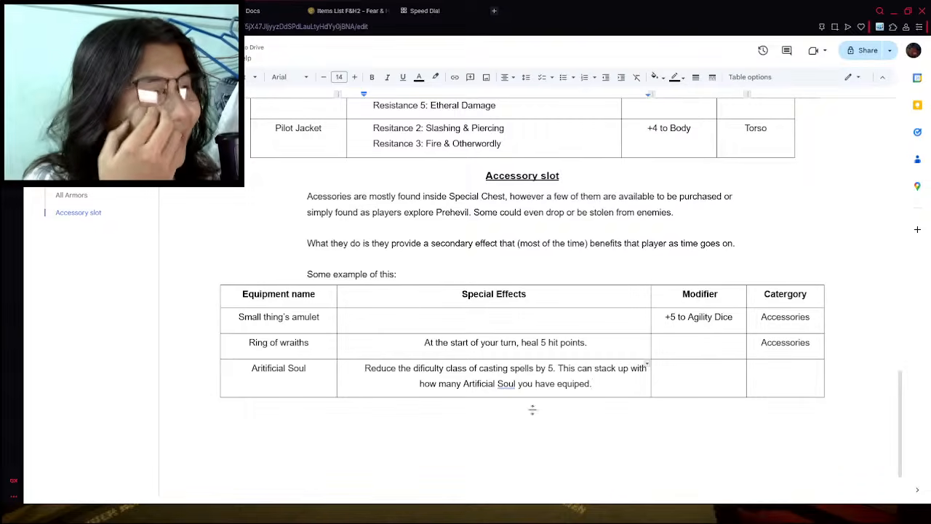
{"action": "left_click", "coordinate": [507, 383]}
{"action": "left_click", "coordinate": [541, 369]}
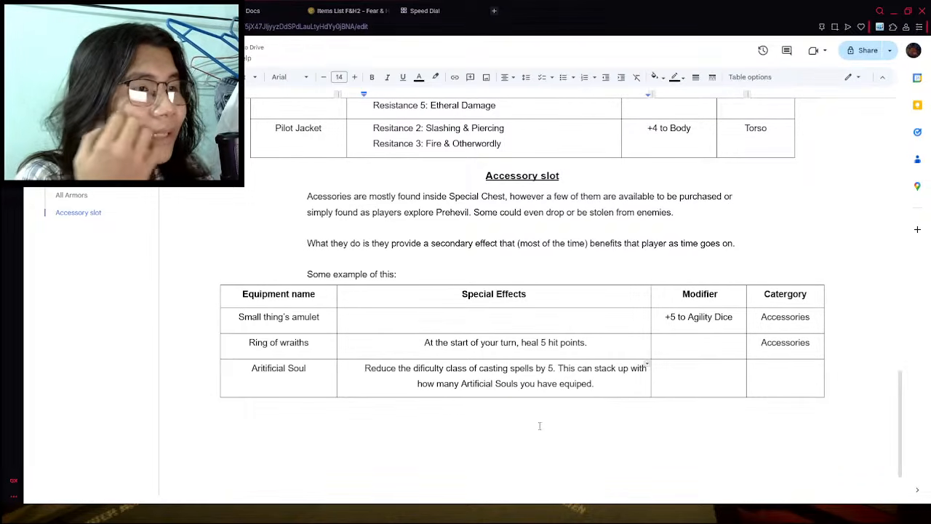
{"action": "left_click", "coordinate": [495, 435]}
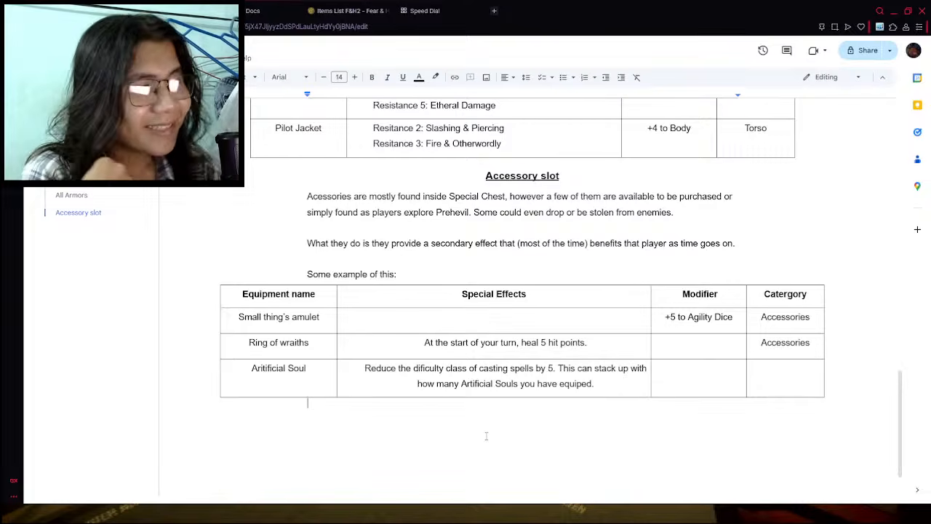
- Set the spell difficulty class reduction in the Aritificial Soul special effect to 3
{"action": "left_click", "coordinate": [552, 369]}
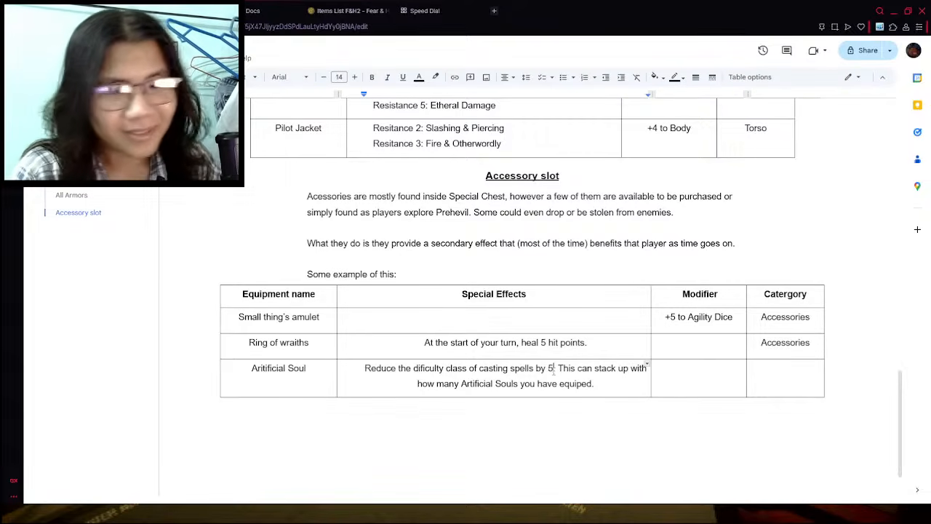
{"action": "key", "text": "BackSpace"}
{"action": "type", "text": "3"}
{"action": "left_click", "coordinate": [603, 410]}
{"action": "left_click", "coordinate": [604, 390]}
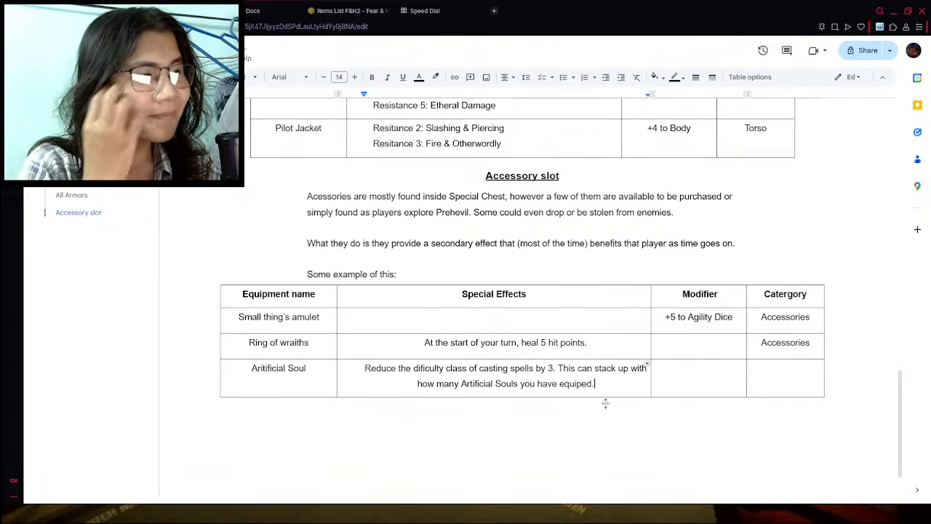
{"action": "left_click", "coordinate": [604, 414]}
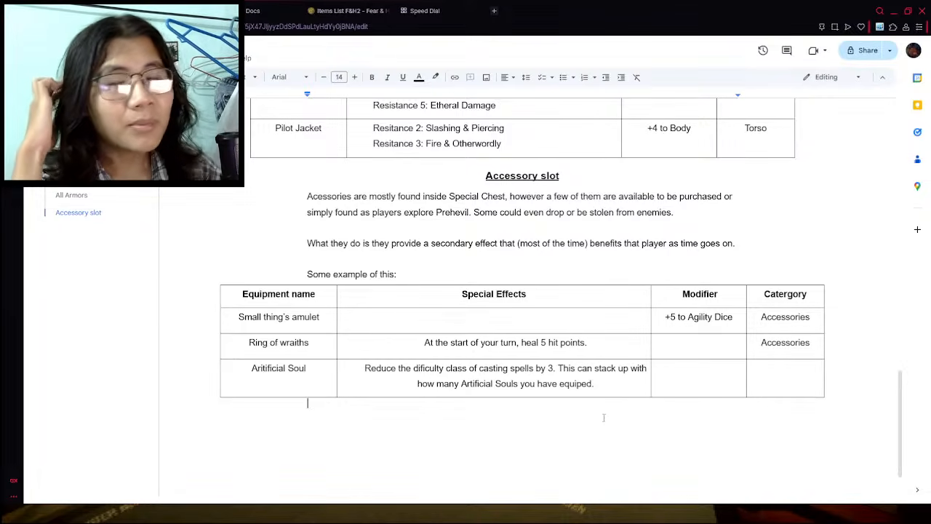
- Switch to the main rules document and review its Fear Levels and Hunger Level sections
{"action": "left_click", "coordinate": [135, 11]}
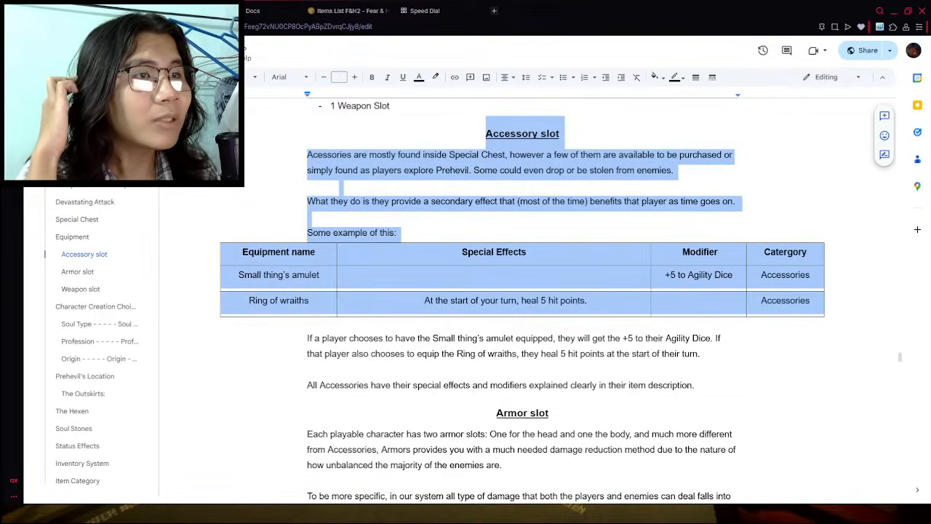
{"action": "scroll", "coordinate": [95, 357], "scroll_direction": "up", "scroll_amount": 4}
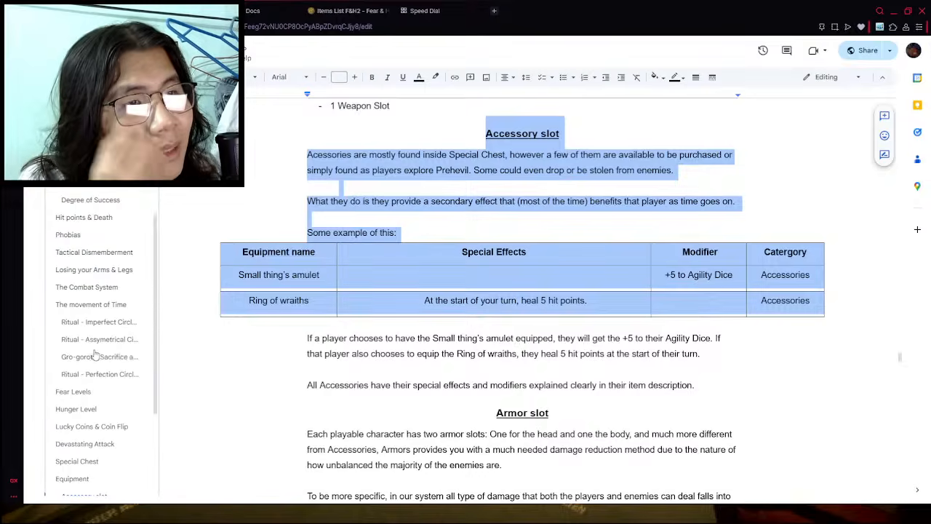
{"action": "scroll", "coordinate": [95, 313], "scroll_direction": "down", "scroll_amount": 5}
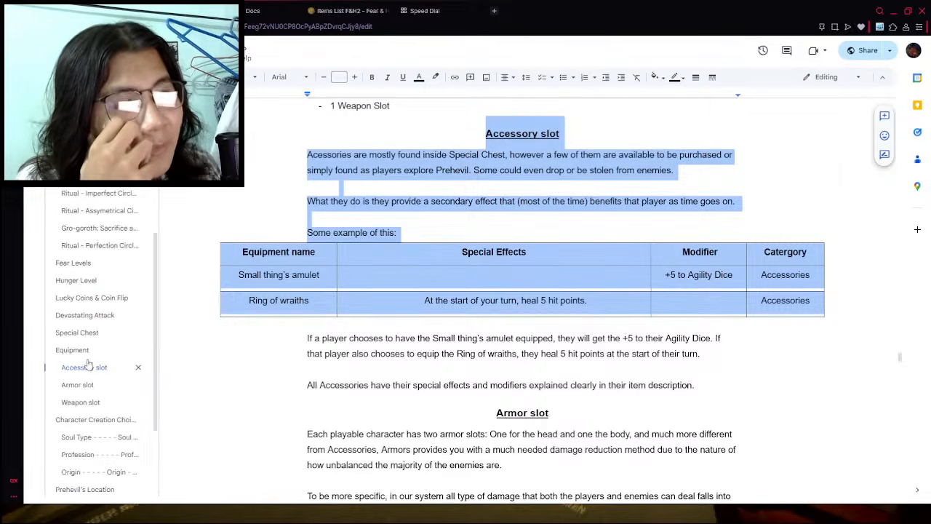
{"action": "scroll", "coordinate": [92, 401], "scroll_direction": "up", "scroll_amount": 1}
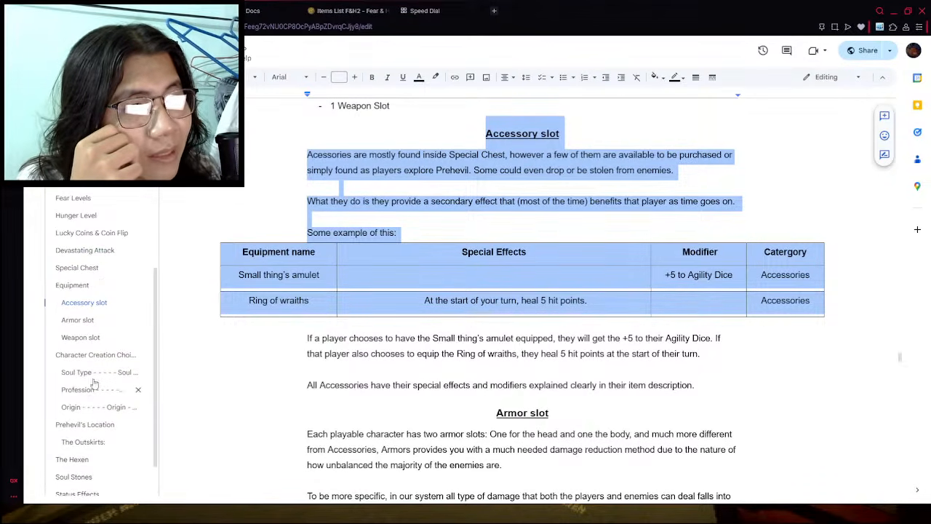
{"action": "scroll", "coordinate": [91, 240], "scroll_direction": "up", "scroll_amount": 1}
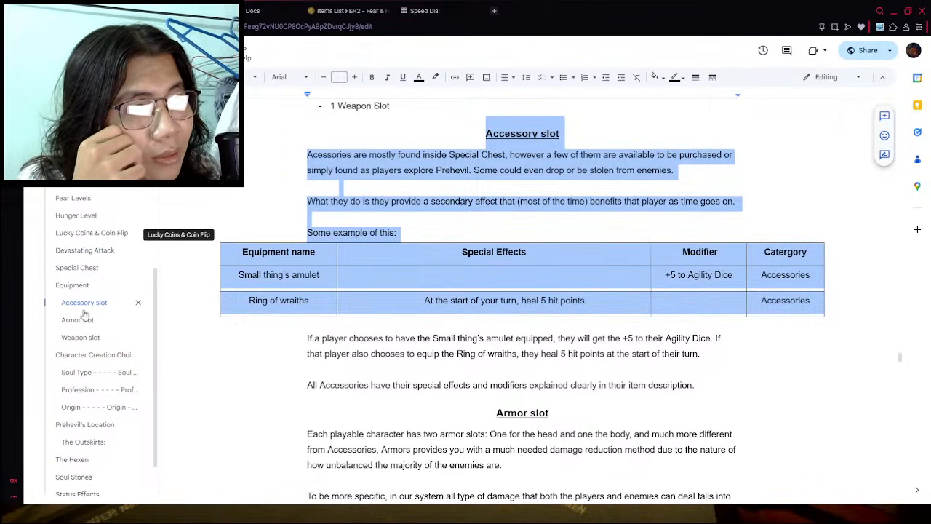
{"action": "left_click", "coordinate": [89, 217]}
{"action": "scroll", "coordinate": [490, 229], "scroll_direction": "down", "scroll_amount": 3}
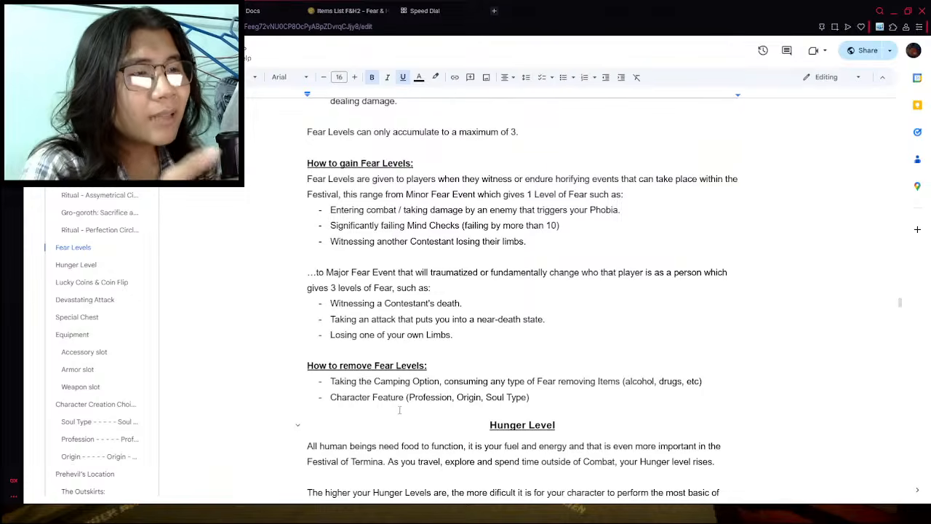
{"action": "left_click", "coordinate": [77, 265]}
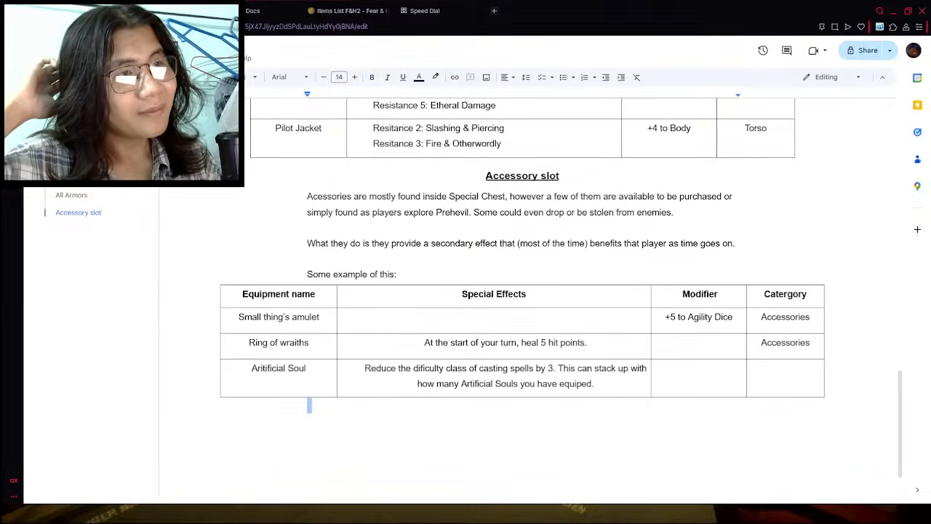
- Examine the remaining accessories in the wiki's Fear & Hunger 2 items list, and return to the items document
{"action": "left_click", "coordinate": [349, 11]}
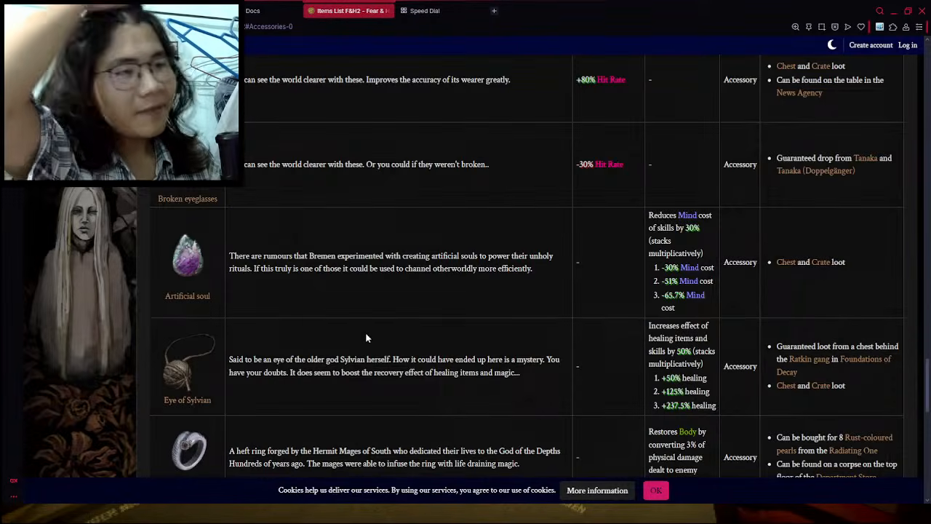
{"action": "scroll", "coordinate": [363, 335], "scroll_direction": "down", "scroll_amount": 5}
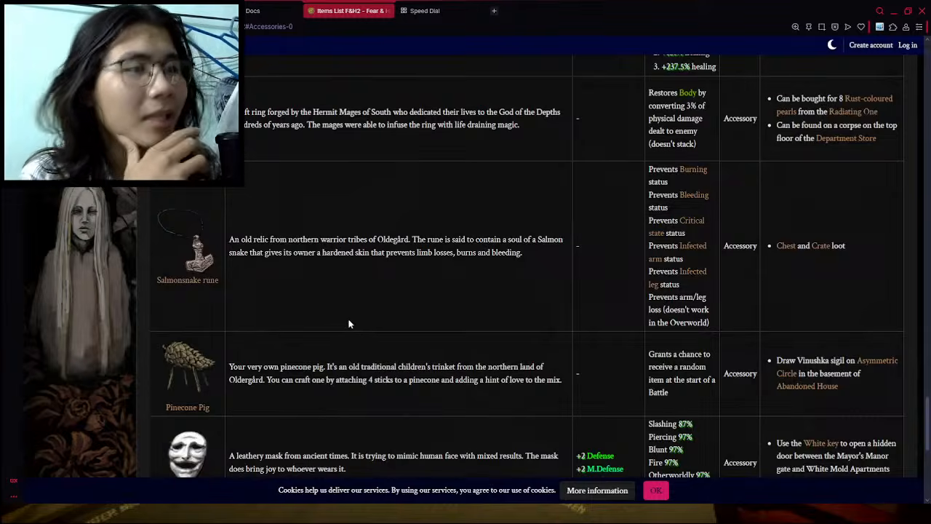
{"action": "scroll", "coordinate": [358, 335], "scroll_direction": "down", "scroll_amount": 2}
{"action": "scroll", "coordinate": [352, 340], "scroll_direction": "down", "scroll_amount": 3}
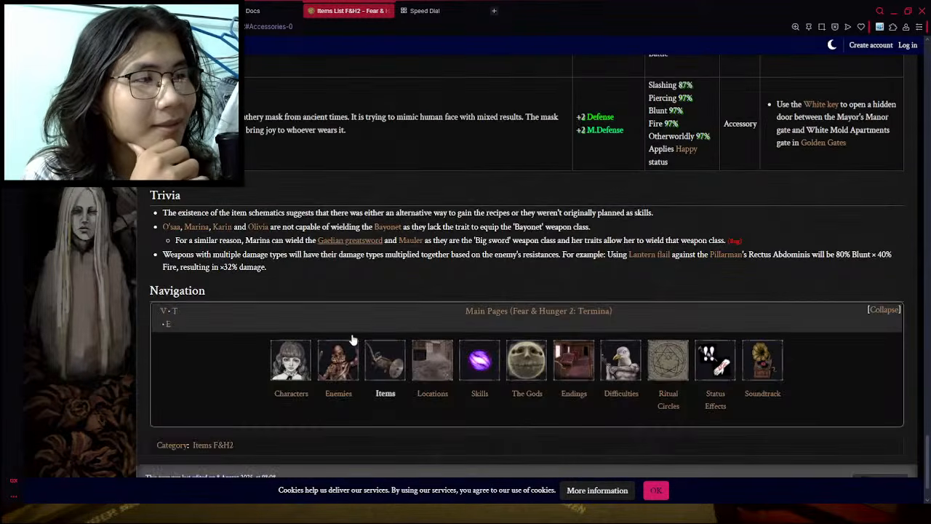
{"action": "scroll", "coordinate": [353, 349], "scroll_direction": "up", "scroll_amount": 7}
{"action": "scroll", "coordinate": [218, 320], "scroll_direction": "down", "scroll_amount": 3}
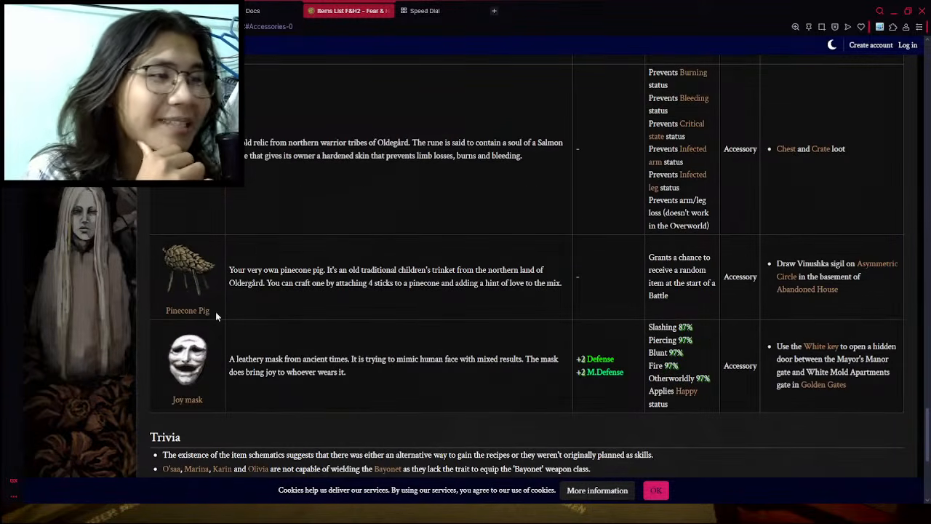
{"action": "scroll", "coordinate": [363, 277], "scroll_direction": "down", "scroll_amount": 2}
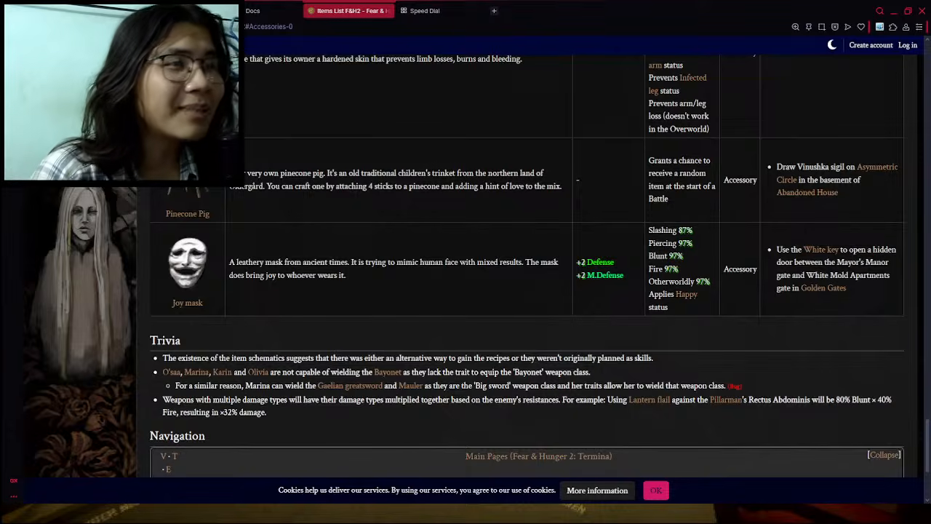
{"action": "key", "text": "ctrl+Tab"}
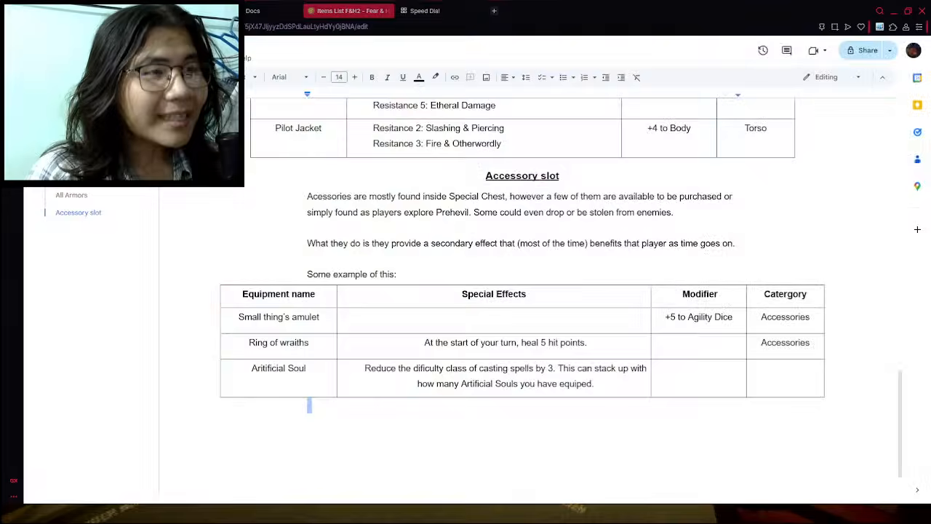
- Insert a row below Aritificial Soul in the accessory table and name its equipment "Pinecone Pig"
{"action": "right_click", "coordinate": [314, 371]}
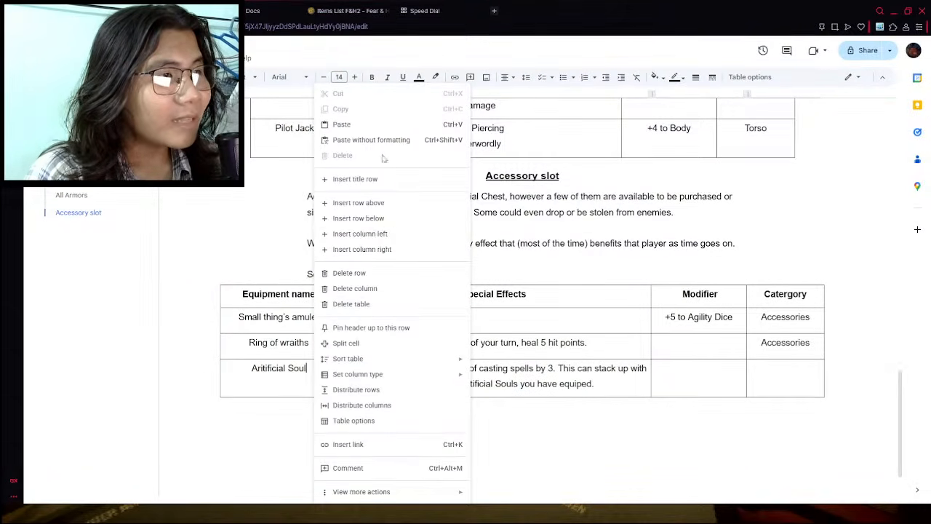
{"action": "left_click", "coordinate": [360, 218]}
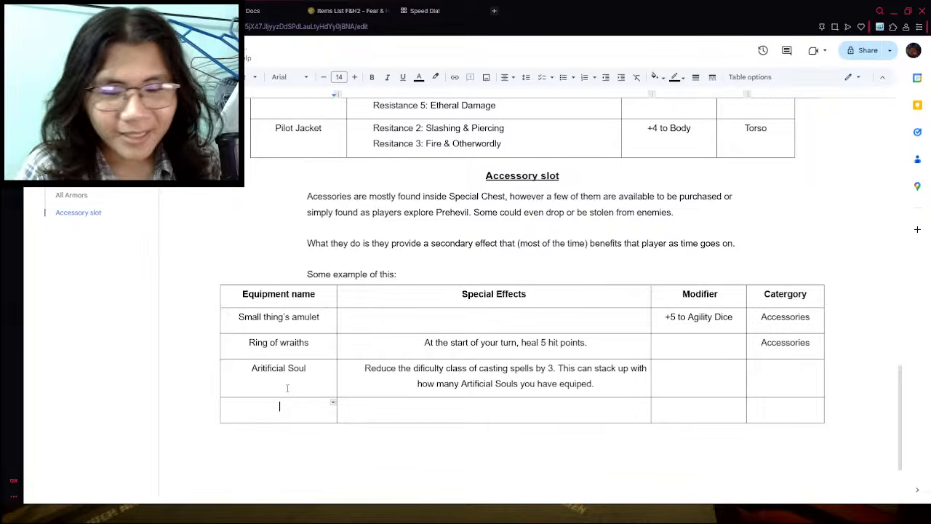
{"action": "type", "text": "Pinecone Pig"}
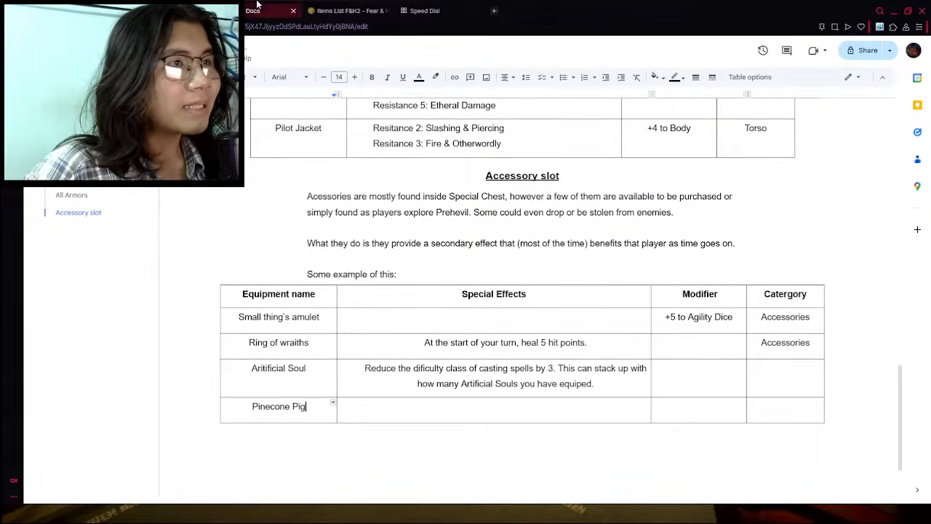
- Check Pinecone Pig's effect on the wiki and begin its special effect in the accessory table with "At the start of each combat, roll a d100"
{"action": "left_click", "coordinate": [348, 10]}
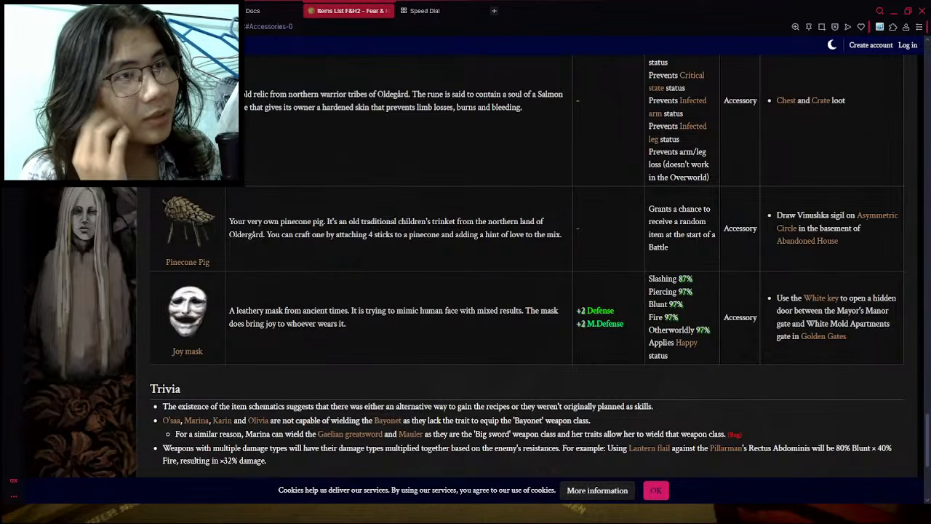
{"action": "left_click", "coordinate": [250, 10]}
{"action": "left_click", "coordinate": [454, 412]}
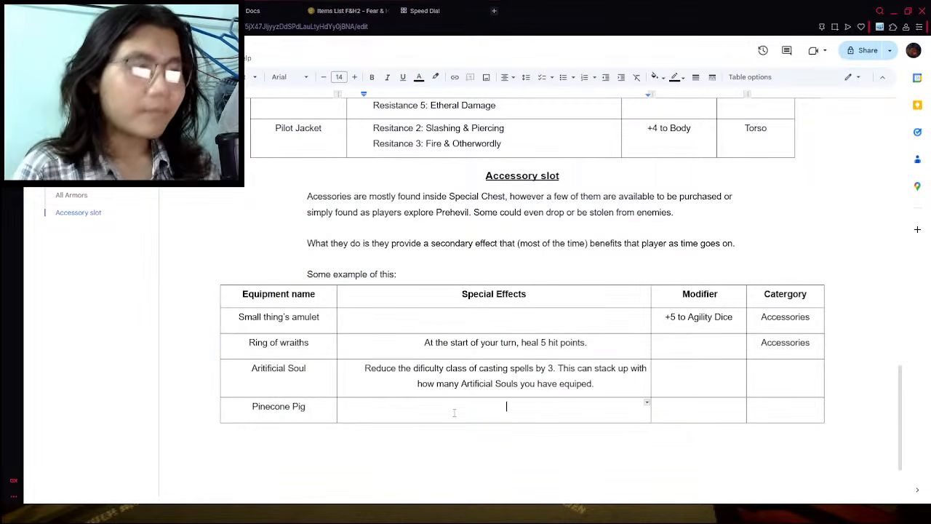
{"action": "type", "text": "At the start of"}
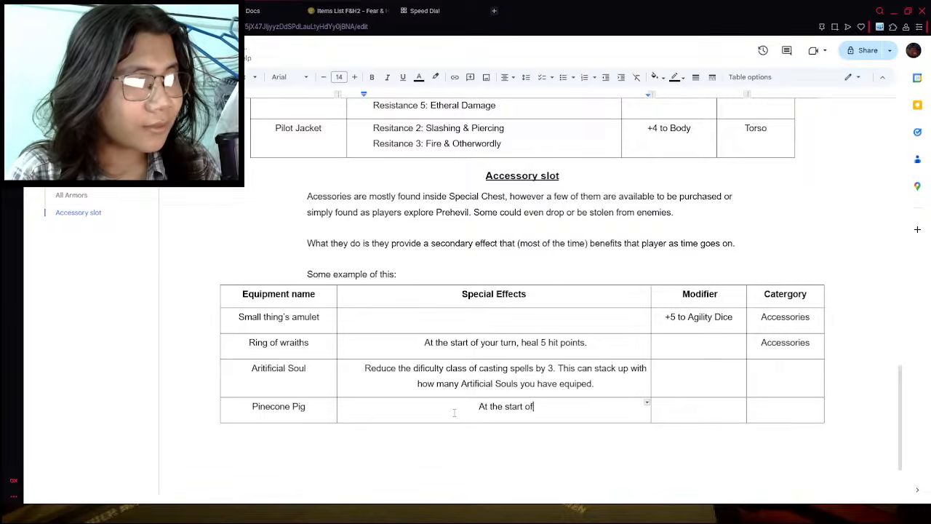
{"action": "type", "text": " each combat, rol"}
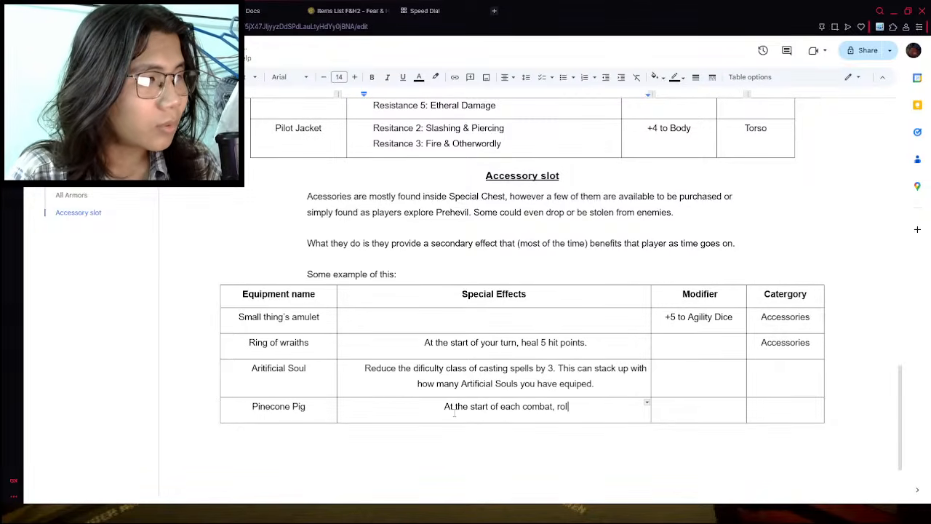
{"action": "key", "text": "BackSpace"}
{"action": "type", "text": "l a d"}
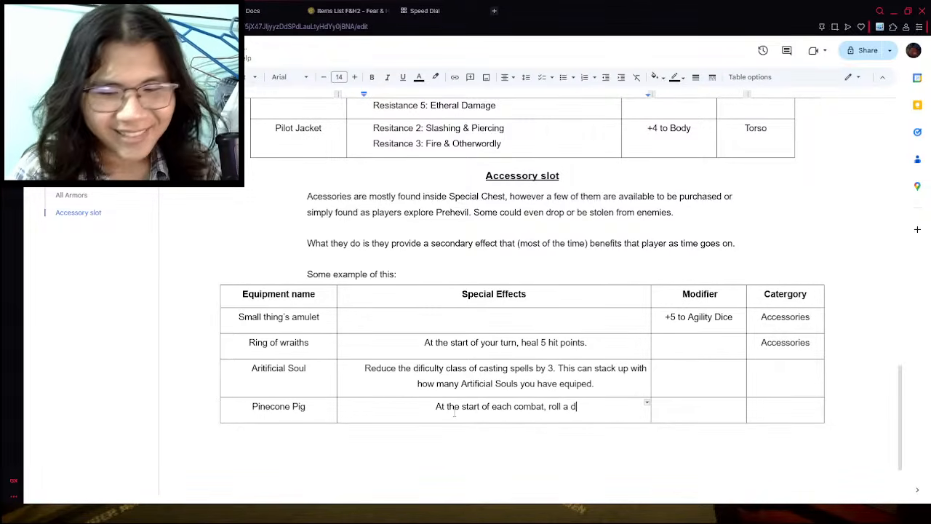
{"action": "type", "text": "100,"}
{"action": "key", "text": "BackSpace"}
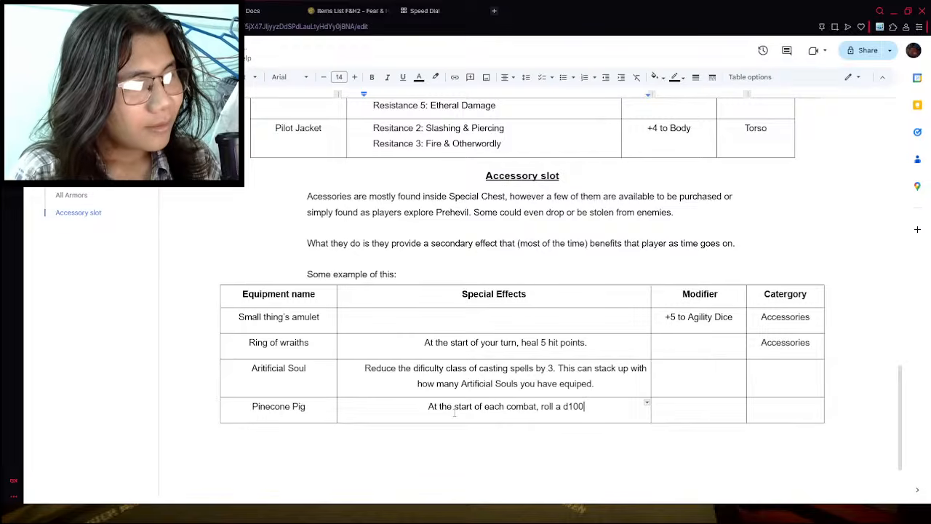
{"action": "type", "text": ". "}
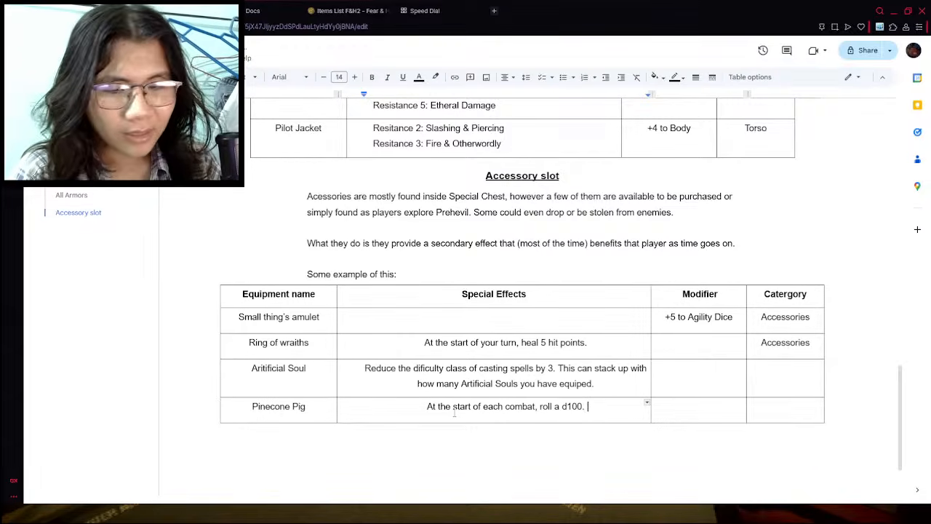
{"action": "type", "text": "If it la"}
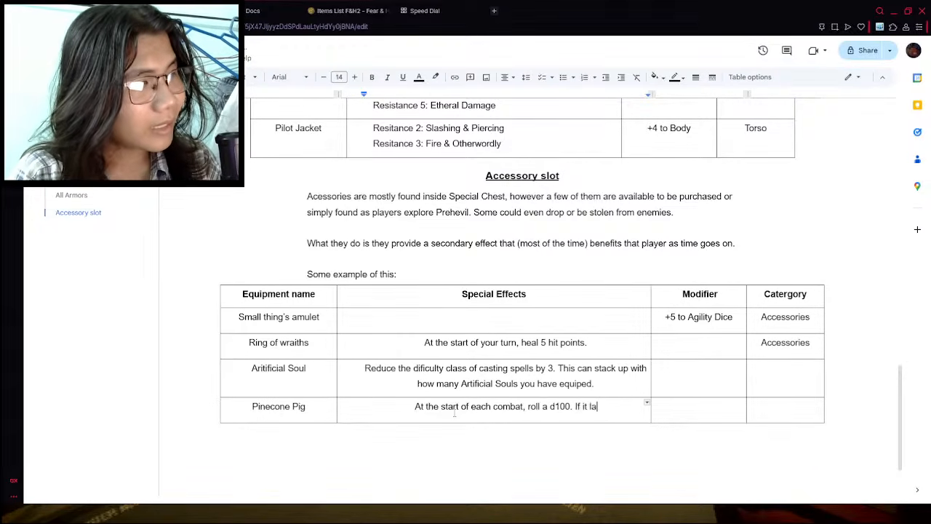
- Continue the Pinecone Pig special effect sentence with "and check the Pinecone Pig Loot table."
{"action": "key", "text": "BackSpace"}
{"action": "key", "text": "BackSpace"}
{"action": "key", "text": "BackSpace"}
{"action": "key", "text": "BackSpace"}
{"action": "key", "text": "BackSpace"}
{"action": "key", "text": "BackSpace"}
{"action": "key", "text": "BackSpace"}
{"action": "key", "text": "BackSpace"}
{"action": "key", "text": "BackSpace"}
{"action": "key", "text": "BackSpace"}
{"action": "type", "text": "and "}
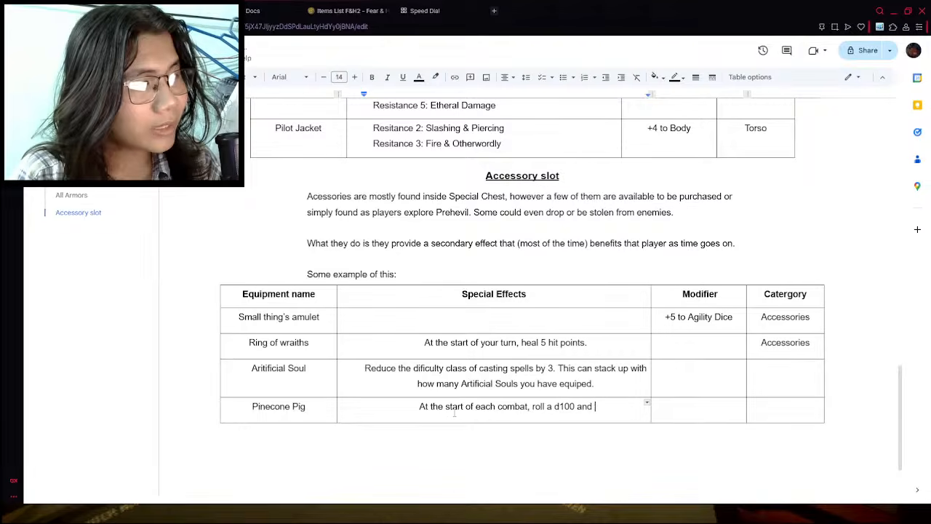
{"action": "type", "text": "check the "}
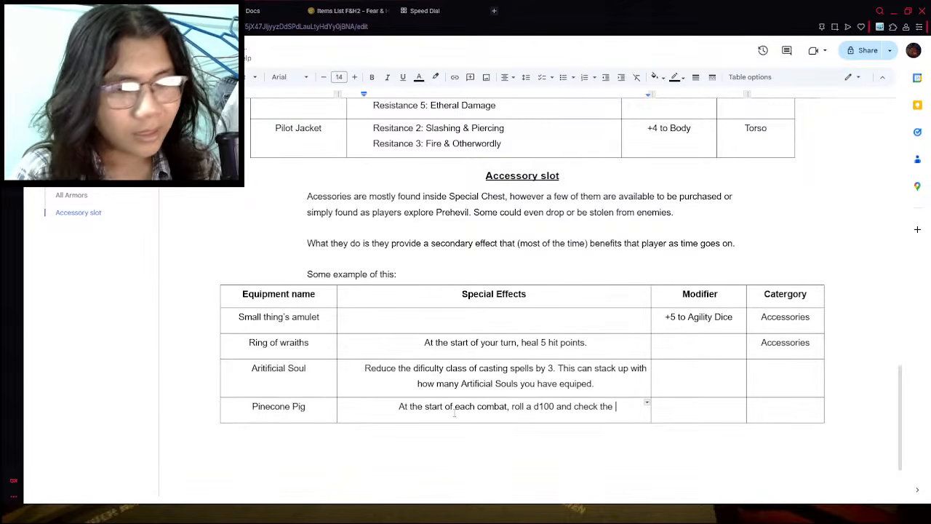
{"action": "type", "text": "Pine"}
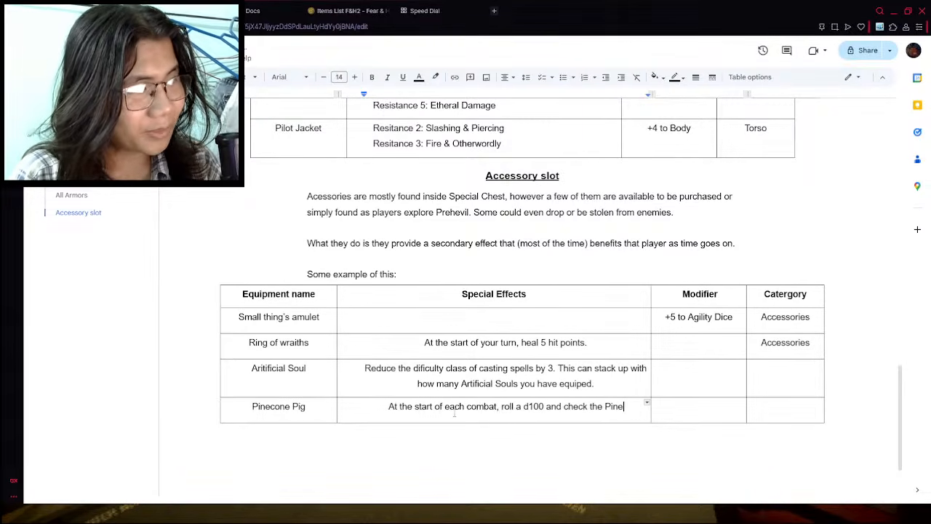
{"action": "type", "text": "cone Pig Loot table."}
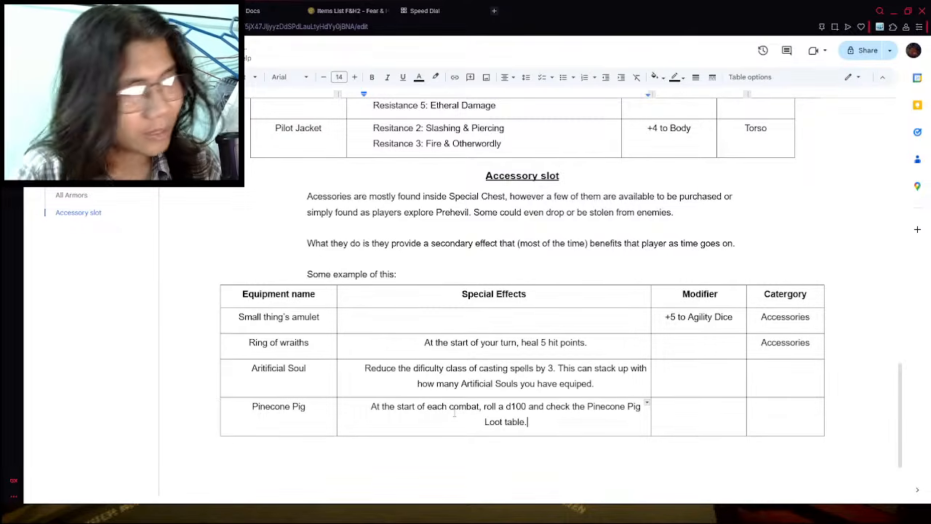
{"action": "type", "text": " If it"}
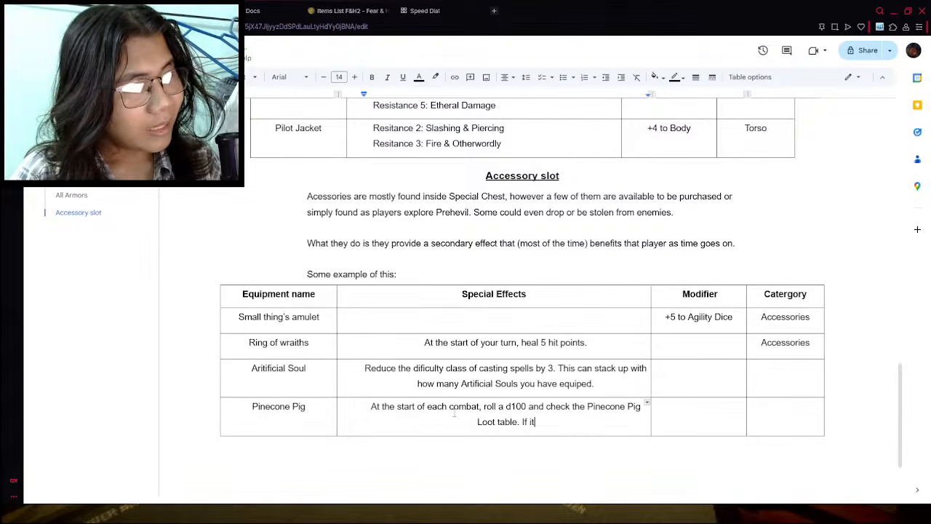
{"action": "type", "text": " lands o"}
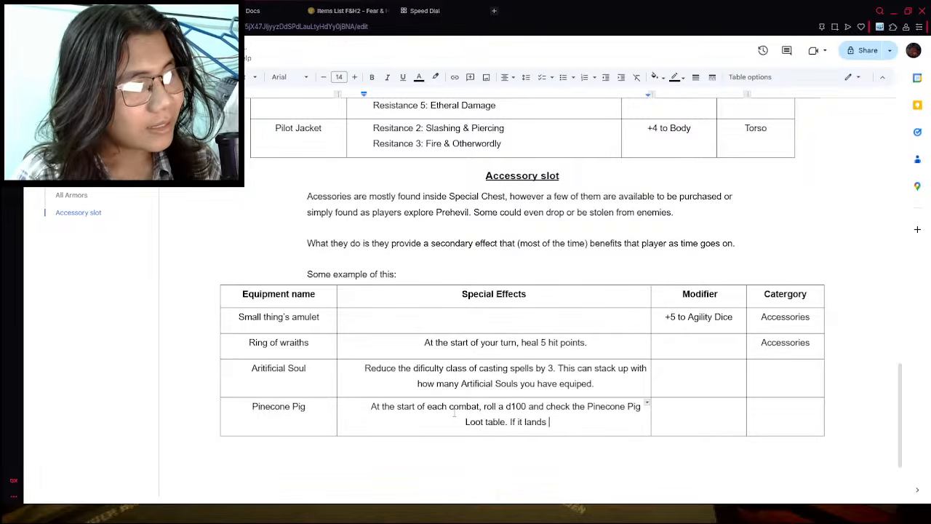
- Add a second sentence to the Pinecone Pig special effect: "If it lands on a specific number, you receive that item."
{"action": "type", "text": "ood number"}
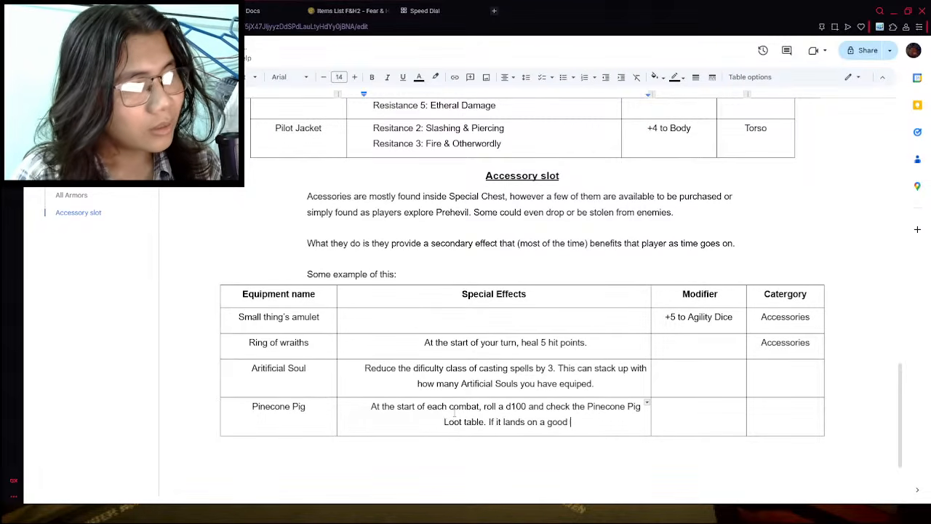
{"action": "key", "text": "BackSpace"}
{"action": "key", "text": "BackSpace"}
{"action": "key", "text": "BackSpace"}
{"action": "key", "text": "BackSpace"}
{"action": "key", "text": "BackSpace"}
{"action": "key", "text": "BackSpace"}
{"action": "key", "text": "BackSpace"}
{"action": "key", "text": "BackSpace"}
{"action": "key", "text": "BackSpace"}
{"action": "key", "text": "BackSpace"}
{"action": "key", "text": "BackSpace"}
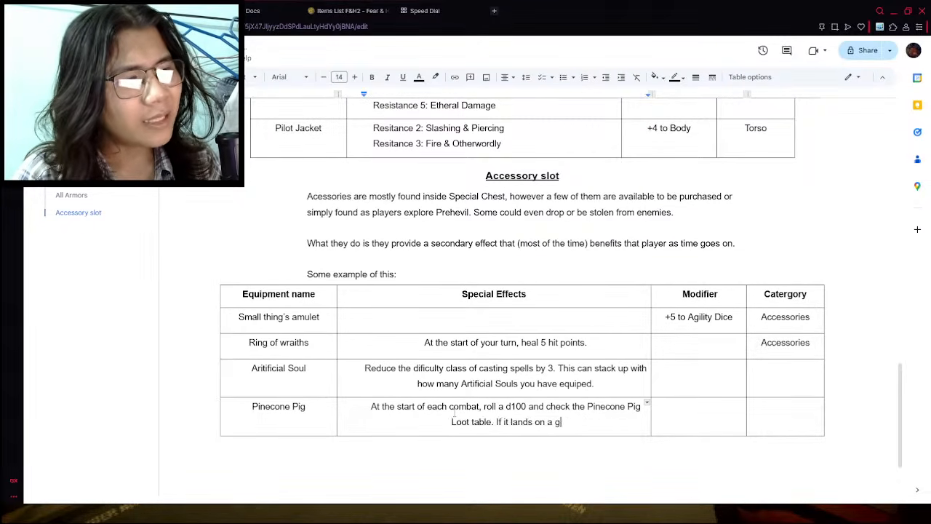
{"action": "type", "text": "specific number, you"}
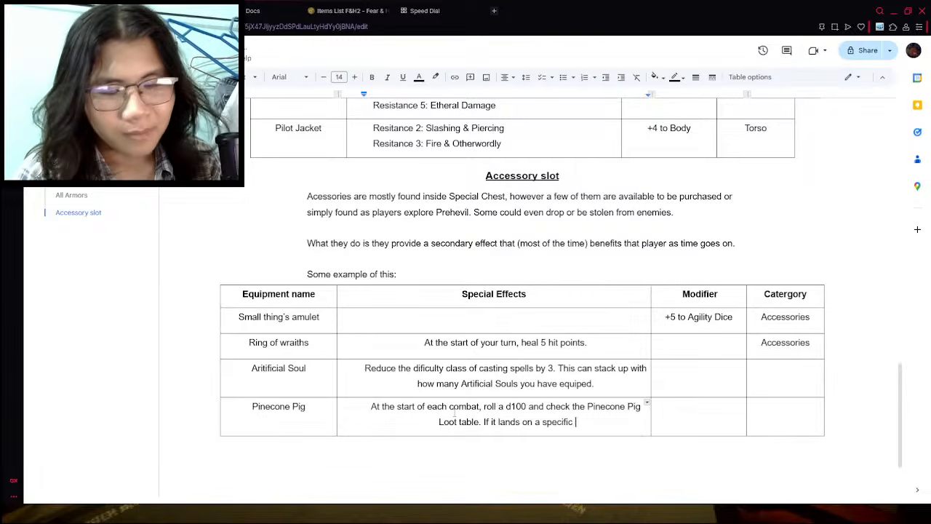
{"action": "type", "text": " receive that "}
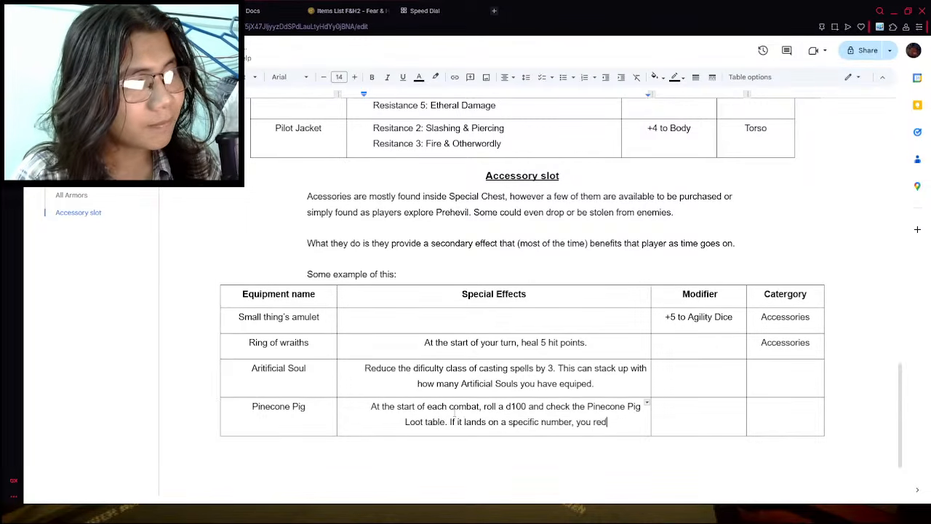
{"action": "type", "text": "item."}
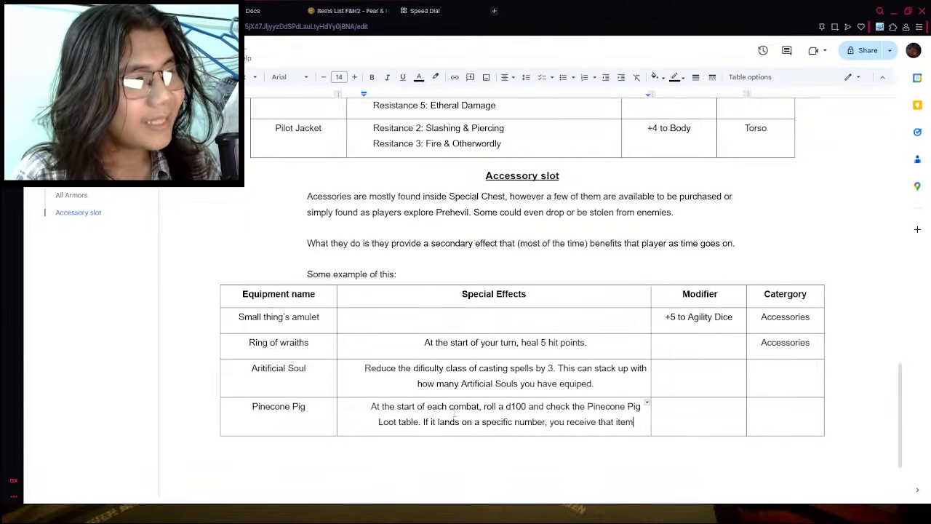
- Clear the "Accessories" category entries from the Ring of wraiths and Small thing's amulet rows of the accessory table
{"action": "double_click", "coordinate": [806, 349]}
{"action": "key", "text": "BackSpace"}
{"action": "double_click", "coordinate": [785, 317]}
{"action": "key", "text": "BackSpace"}
{"action": "left_click", "coordinate": [572, 492]}
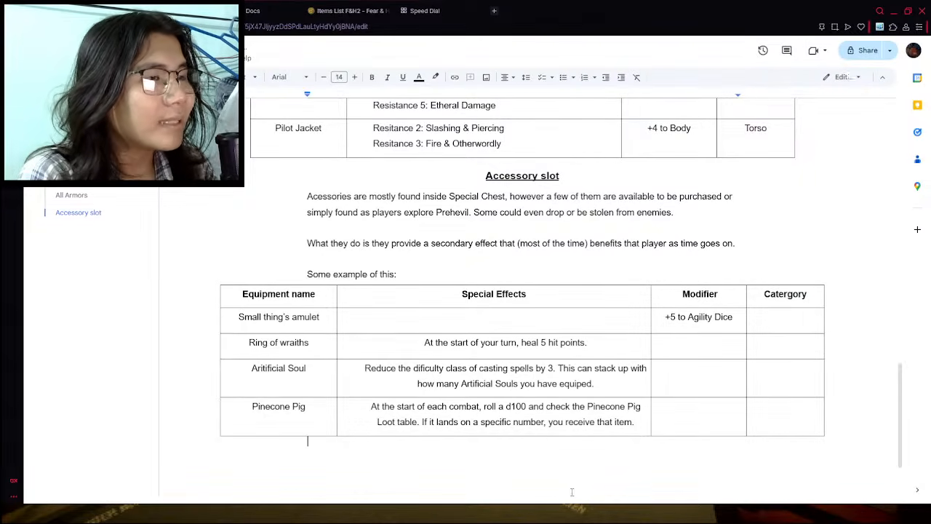
{"action": "scroll", "coordinate": [499, 442], "scroll_direction": "down", "scroll_amount": 1}
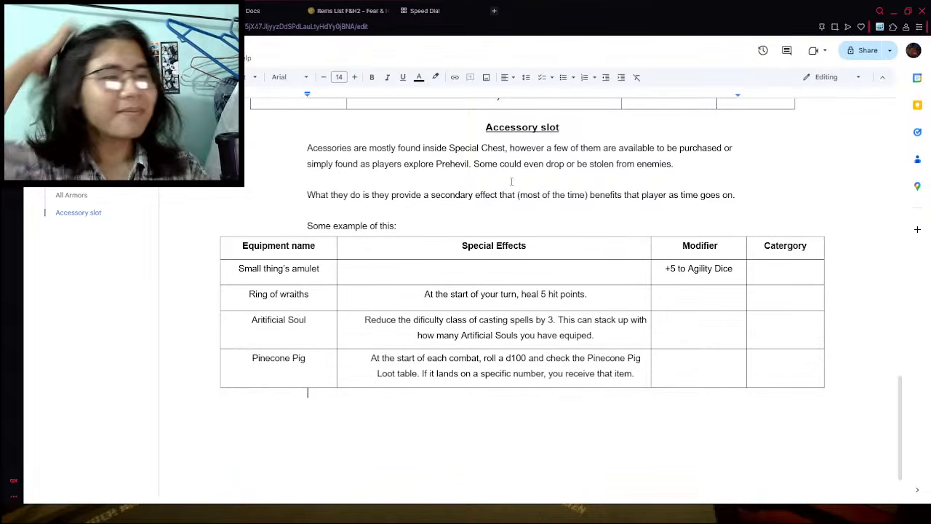
- Examine the accessories in the wiki's Fear & Hunger 2 items list from Pinecone Pig back up to the first entry
{"action": "left_click", "coordinate": [341, 10]}
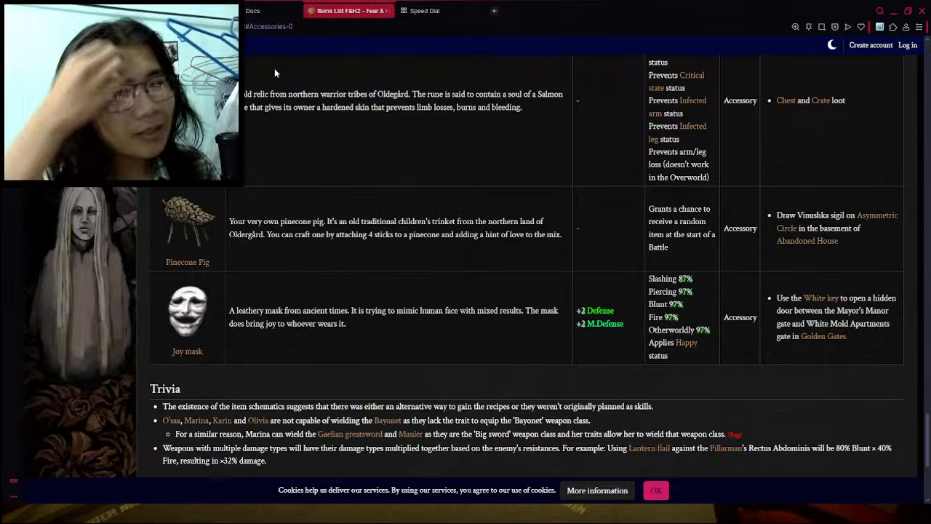
{"action": "scroll", "coordinate": [363, 188], "scroll_direction": "up", "scroll_amount": 3}
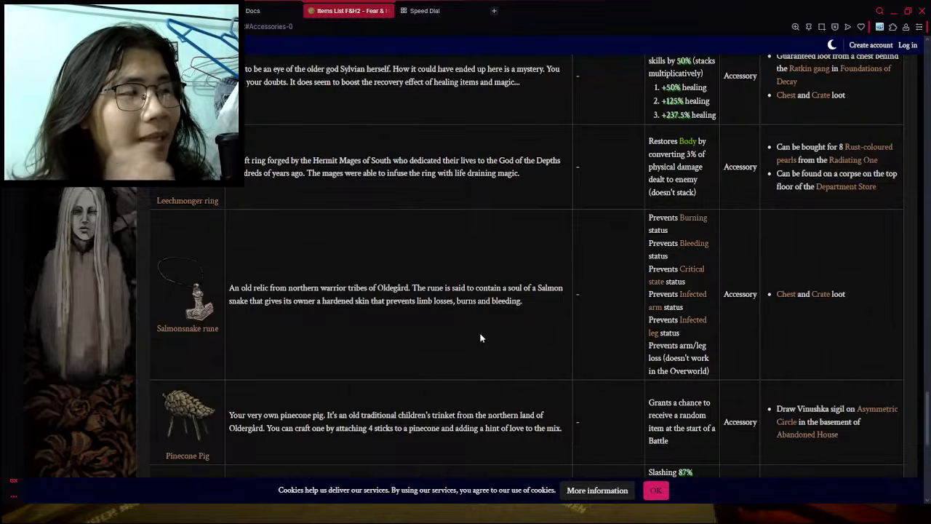
{"action": "scroll", "coordinate": [410, 307], "scroll_direction": "up", "scroll_amount": 5}
{"action": "scroll", "coordinate": [410, 310], "scroll_direction": "up", "scroll_amount": 12}
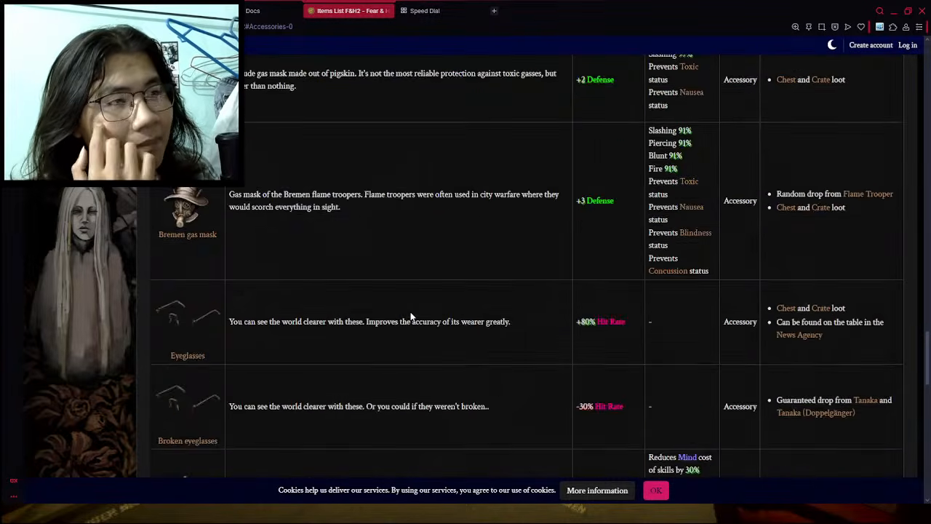
{"action": "scroll", "coordinate": [405, 318], "scroll_direction": "up", "scroll_amount": 4}
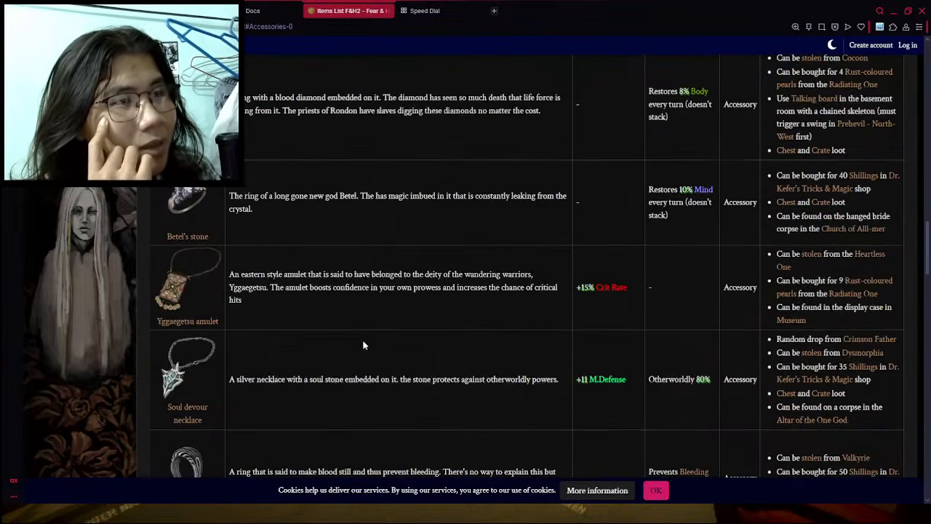
{"action": "scroll", "coordinate": [361, 349], "scroll_direction": "up", "scroll_amount": 4}
{"action": "scroll", "coordinate": [451, 291], "scroll_direction": "up", "scroll_amount": 9}
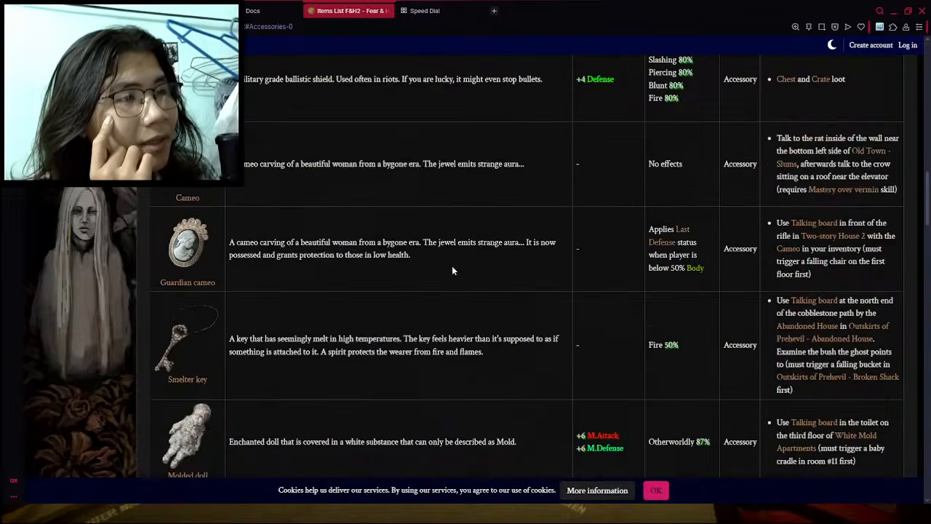
{"action": "scroll", "coordinate": [331, 342], "scroll_direction": "up", "scroll_amount": 1}
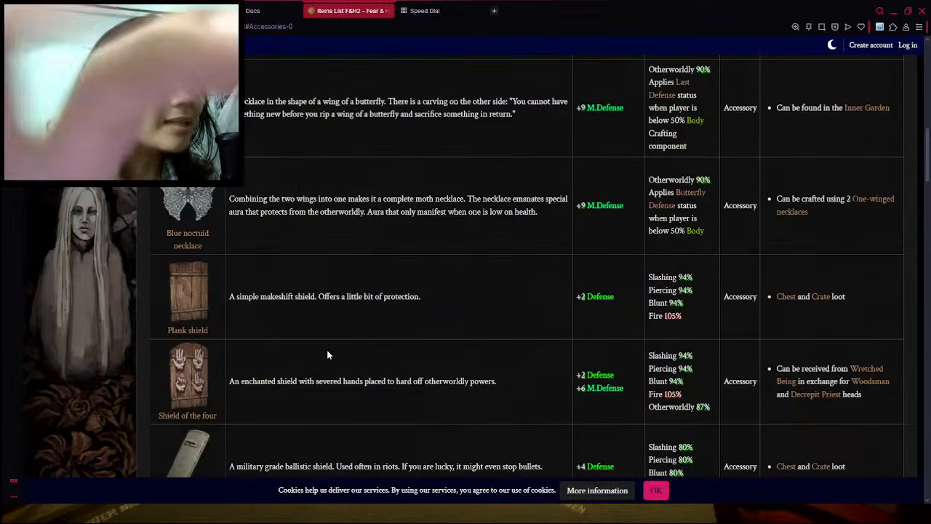
{"action": "scroll", "coordinate": [357, 348], "scroll_direction": "up", "scroll_amount": 9}
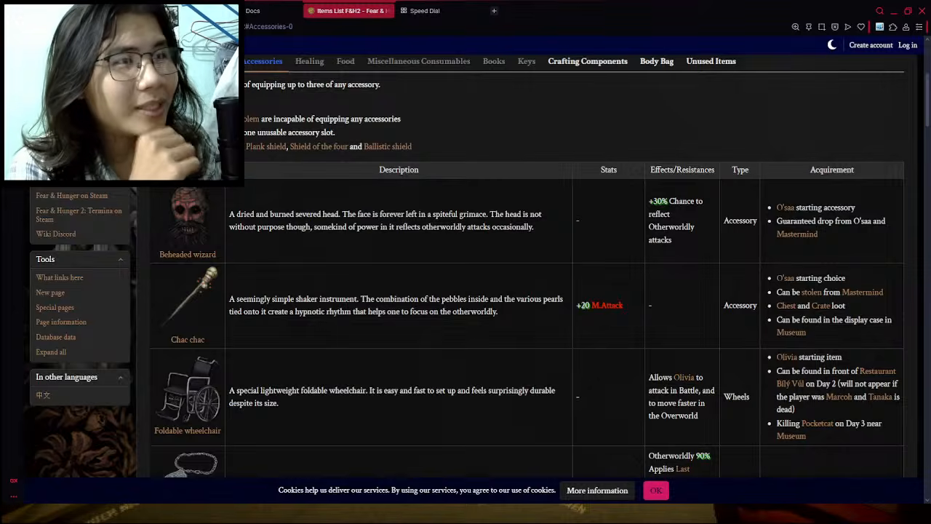
- Return to the items document, insert a row below Pinecone Pig in the accessory table and name its equipment "Beheaded Wizard"
{"action": "key", "text": "ctrl+shift+Tab"}
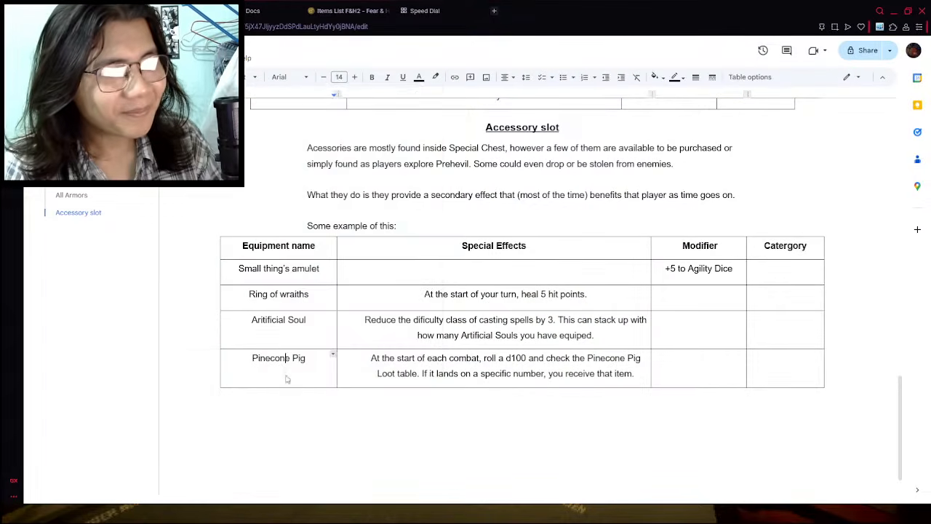
{"action": "right_click", "coordinate": [288, 375]}
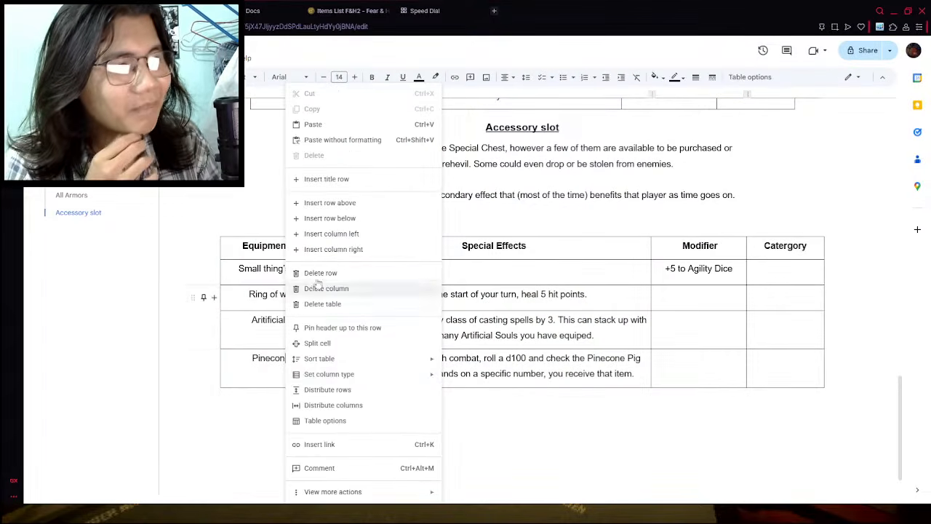
{"action": "left_click", "coordinate": [329, 218]}
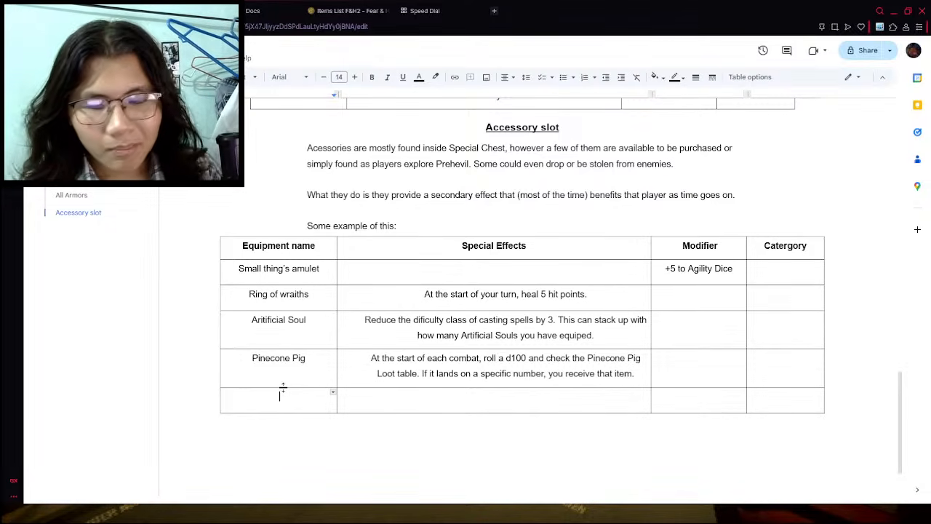
{"action": "type", "text": "Beheaded Wizard"}
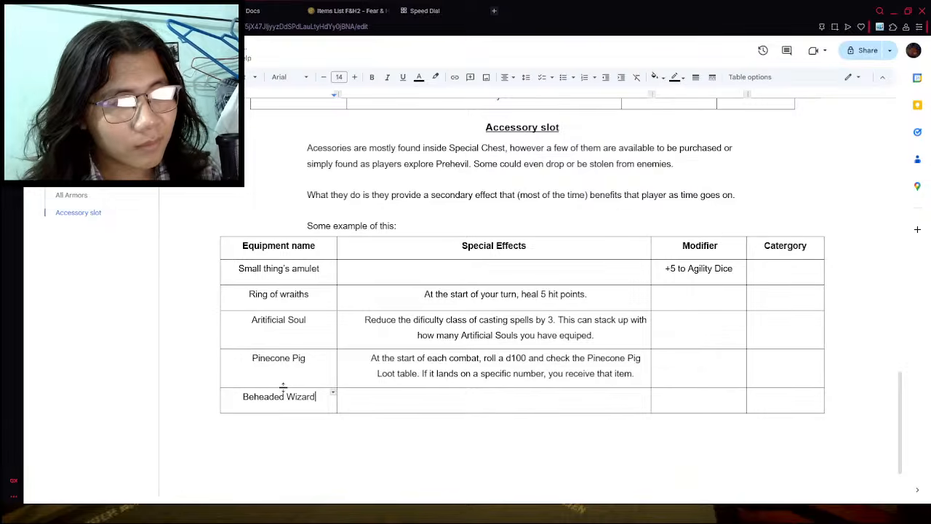
- Check the wiki's Beheaded wizard entry and begin its special effect in the accessory table with "Whenever you are struck with a magical attack,"
{"action": "left_click", "coordinate": [348, 10]}
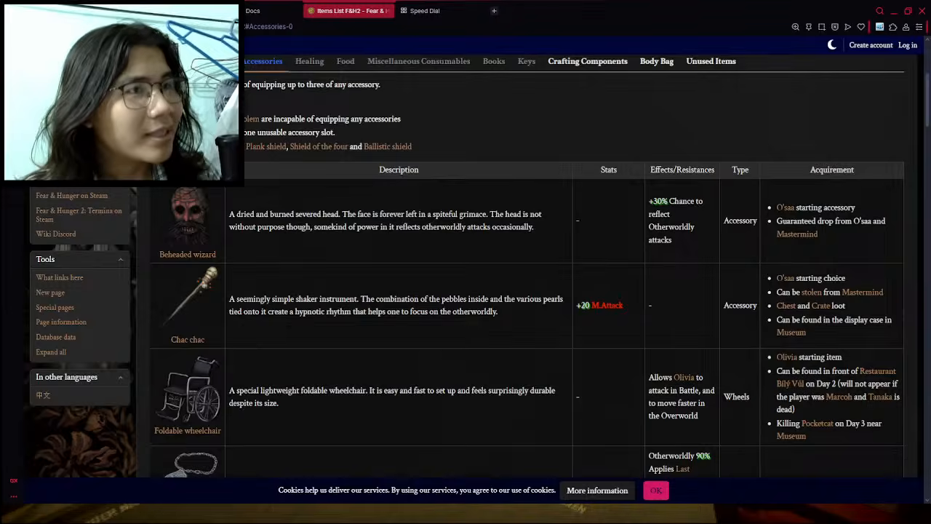
{"action": "left_click", "coordinate": [237, 11]}
{"action": "left_click", "coordinate": [430, 397]}
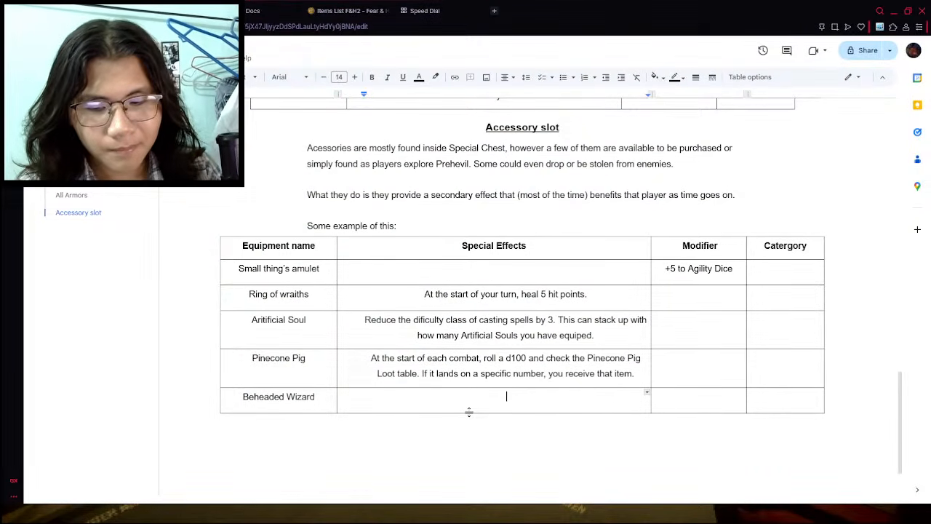
{"action": "type", "text": "Whnever yo"}
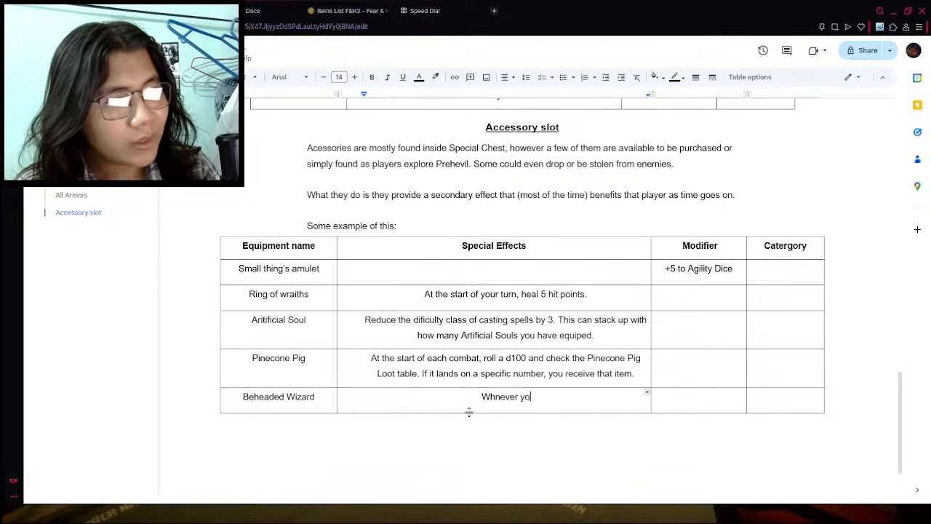
{"action": "key", "text": "BackSpace"}
{"action": "key", "text": "BackSpace"}
{"action": "key", "text": "BackSpace"}
{"action": "key", "text": "BackSpace"}
{"action": "key", "text": "BackSpace"}
{"action": "key", "text": "BackSpace"}
{"action": "key", "text": "BackSpace"}
{"action": "key", "text": "BackSpace"}
{"action": "type", "text": "e"}
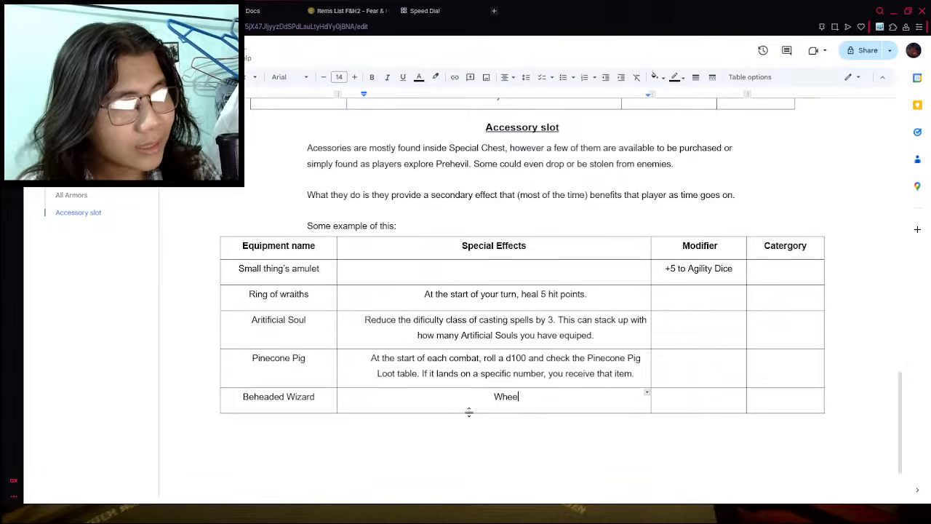
{"action": "type", "text": "never you are st"}
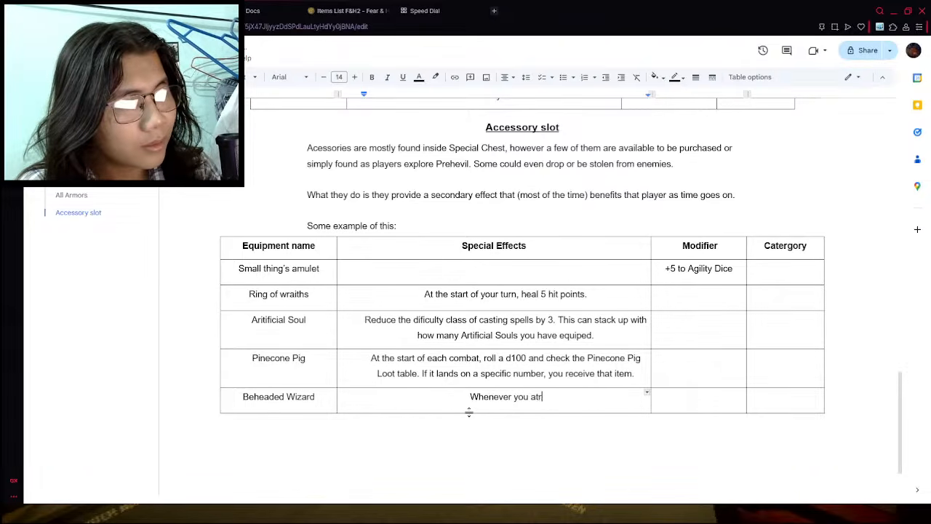
{"action": "type", "text": "ruck wit"}
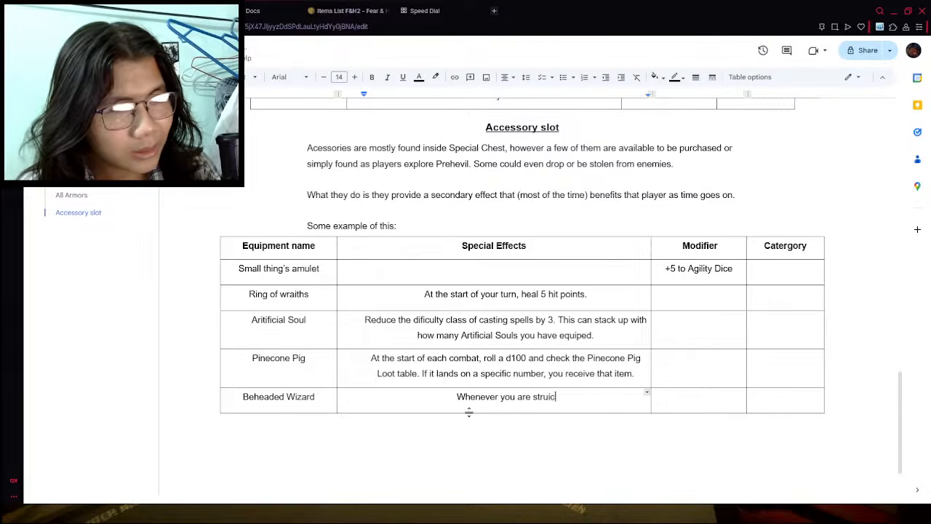
{"action": "type", "text": "h a "}
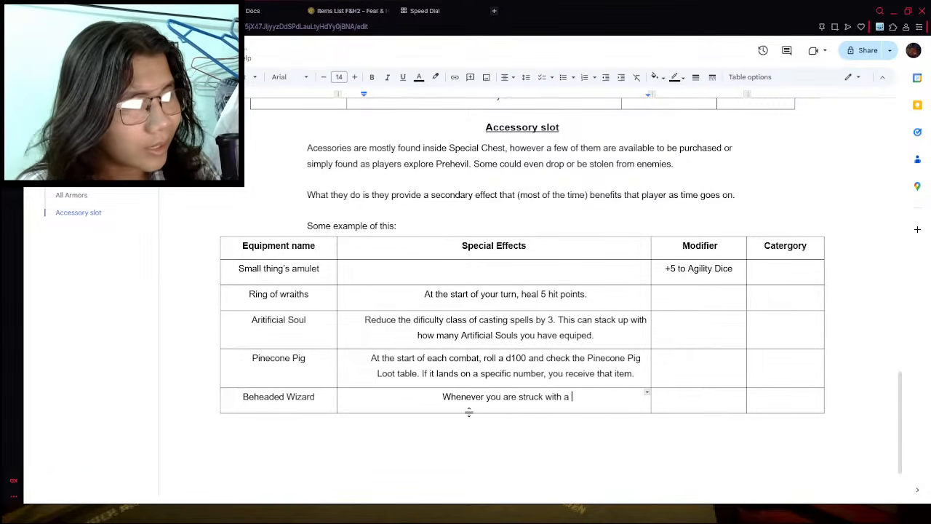
{"action": "type", "text": "magical attack, f"}
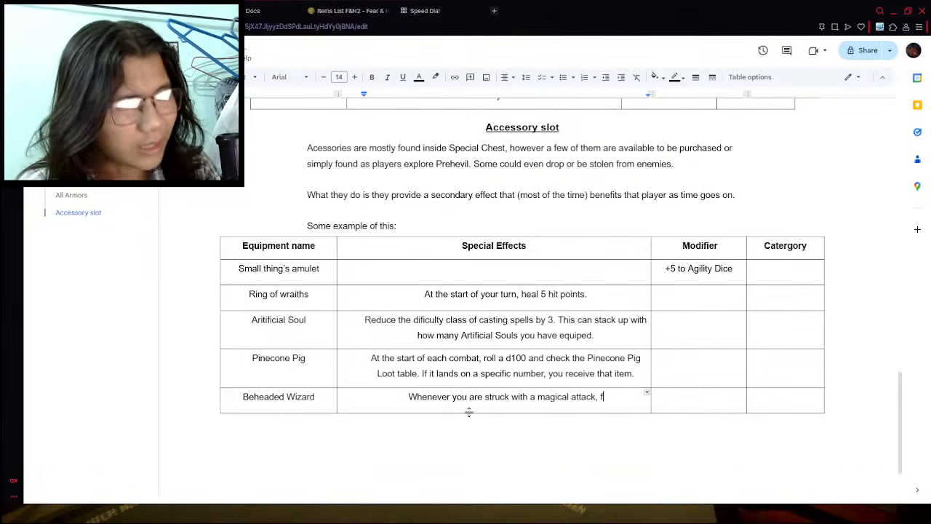
{"action": "key", "text": "BackSpace"}
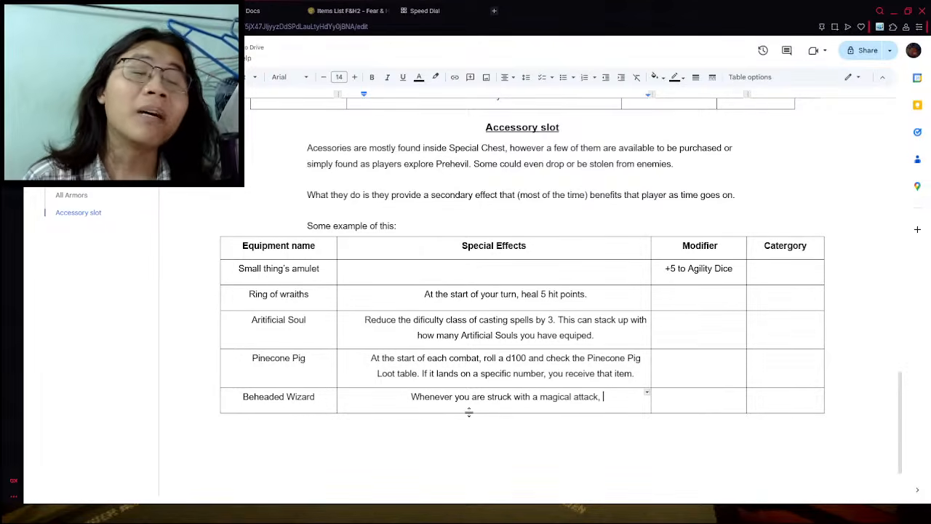
- Complete the first sentence of the Beheaded Wizard special effect with "make a Coin Flip."
{"action": "type", "text": "fl"}
{"action": "key", "text": "BackSpace"}
{"action": "key", "text": "BackSpace"}
{"action": "type", "text": "make a coi"}
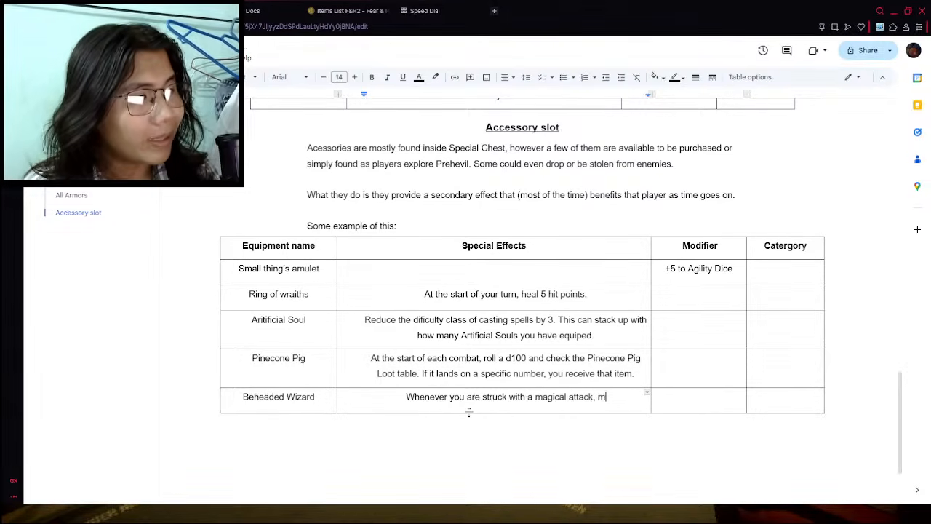
{"action": "key", "text": "BackSpace"}
{"action": "key", "text": "BackSpace"}
{"action": "key", "text": "BackSpace"}
{"action": "type", "text": "Coin"}
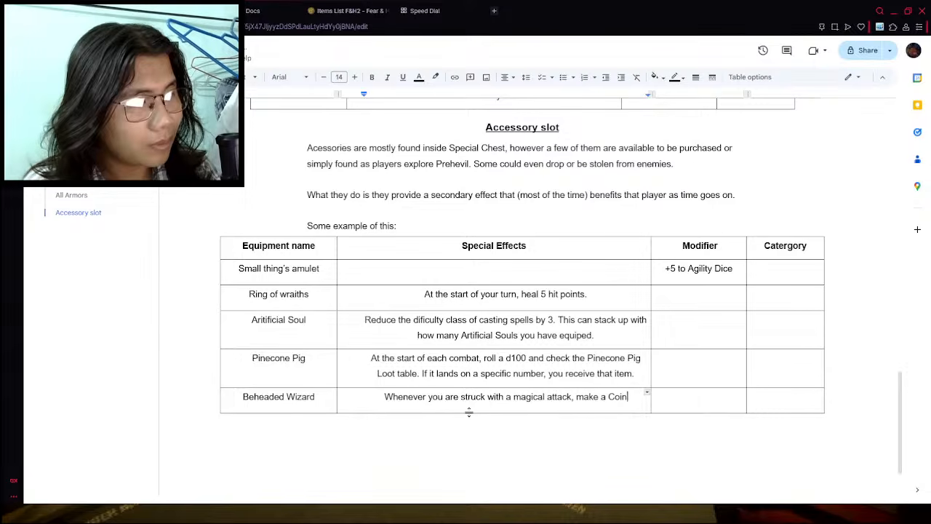
{"action": "type", "text": " Flip. If"}
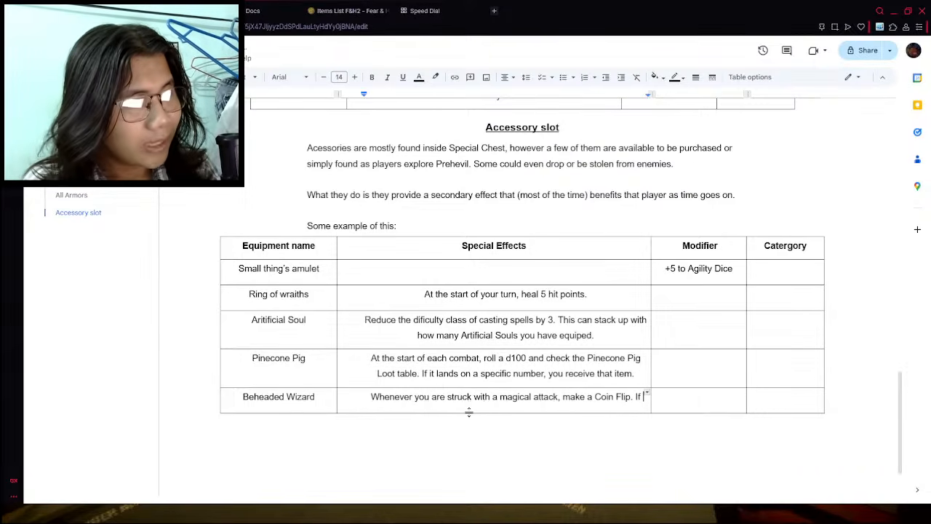
{"action": "type", "text": " you succeed with"}
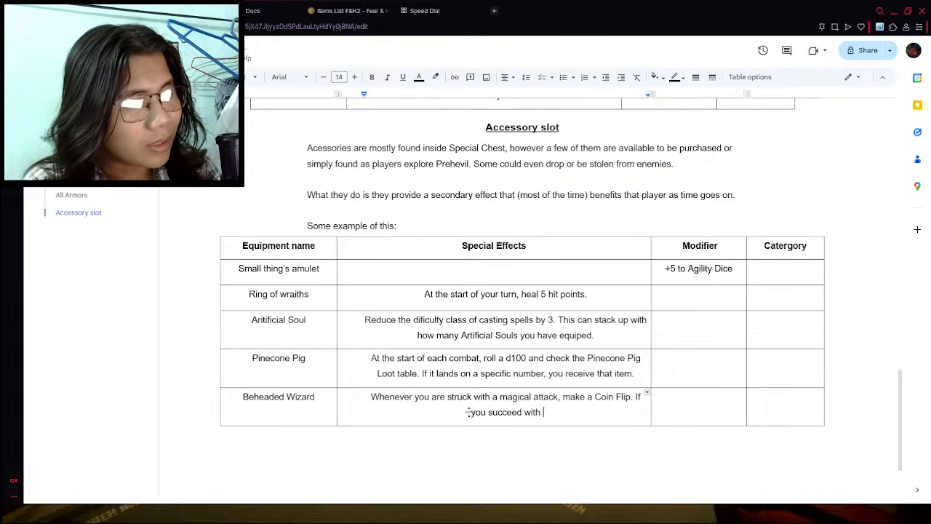
{"action": "type", "text": " said coin flip"}
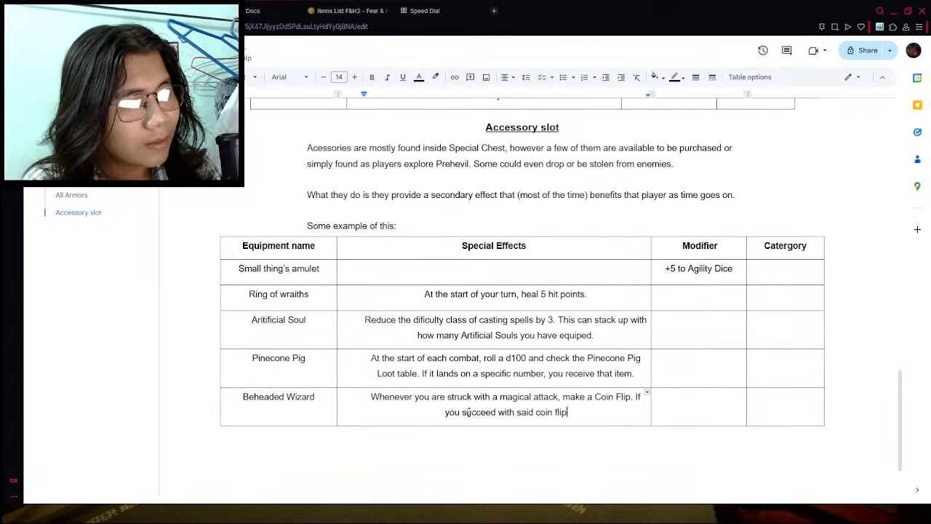
{"action": "type", "text": ", defelct"}
- Add a second sentence to the Beheaded Wizard special effect: "If you succeed with said coin flip, deflect the attack back."
{"action": "key", "text": "BackSpace"}
{"action": "key", "text": "BackSpace"}
{"action": "key", "text": "BackSpace"}
{"action": "key", "text": "BackSpace"}
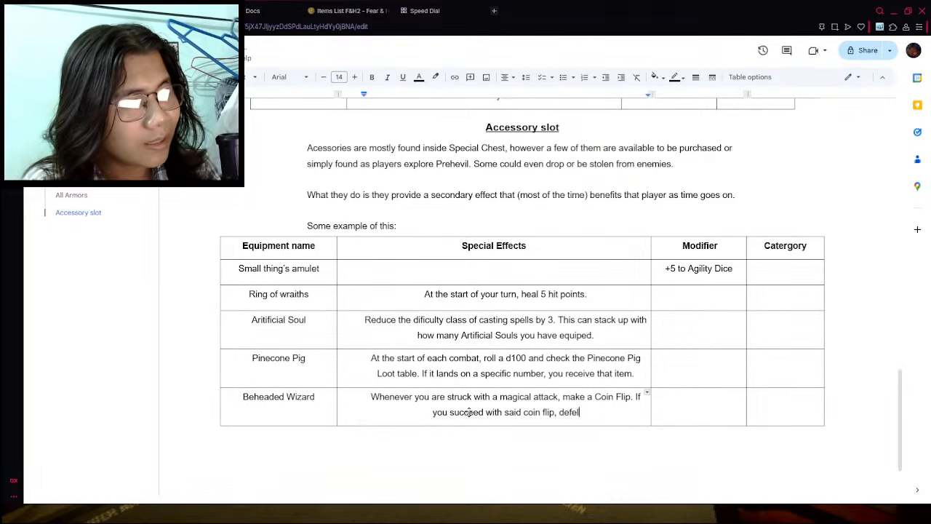
{"action": "type", "text": "lect the a"}
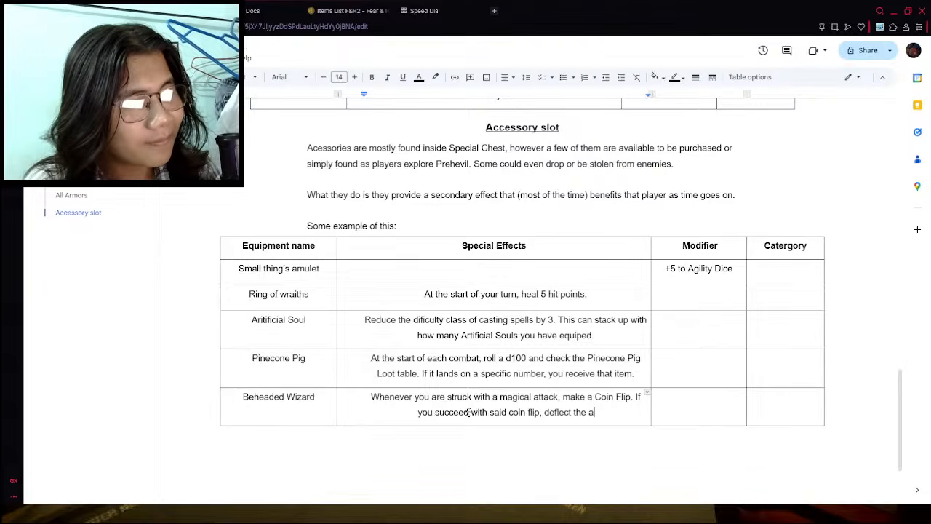
{"action": "type", "text": "ttack back to"}
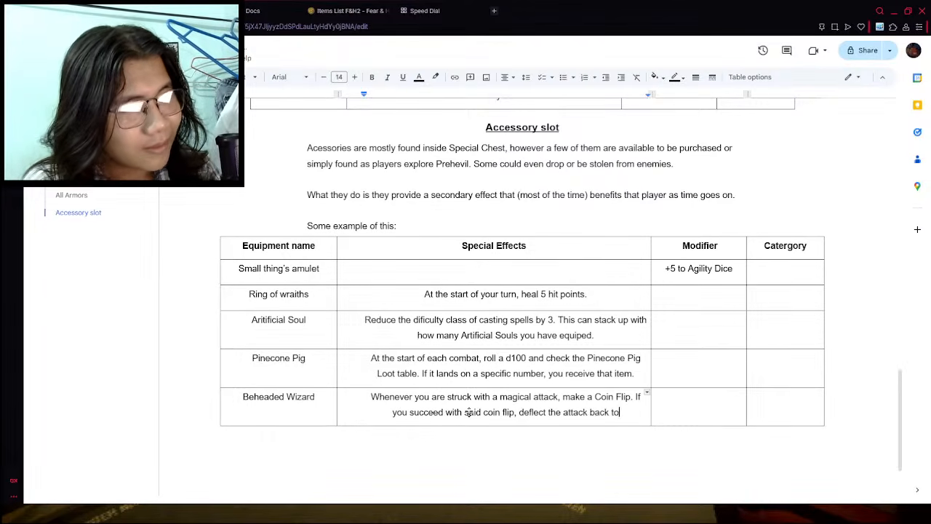
{"action": "key", "text": "BackSpace"}
{"action": "key", "text": "BackSpace"}
{"action": "key", "text": "BackSpace"}
{"action": "type", "text": "."}
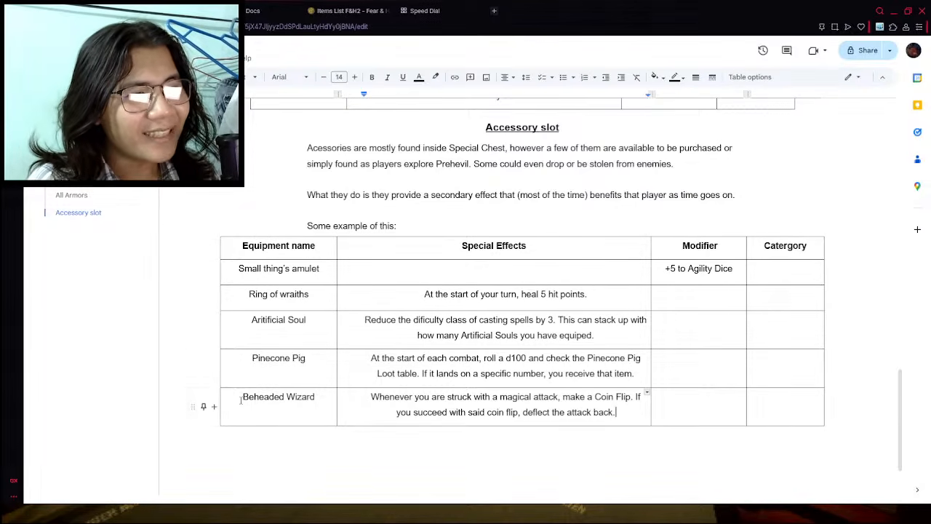
- Review the rules document from Hunger Level back to The Main 6 Skill Dices, and the armor and accessory tables in the items document
{"action": "left_click_drag", "start_coordinate": [242, 397], "coordinate": [493, 411]}
{"action": "left_click", "coordinate": [466, 412]}
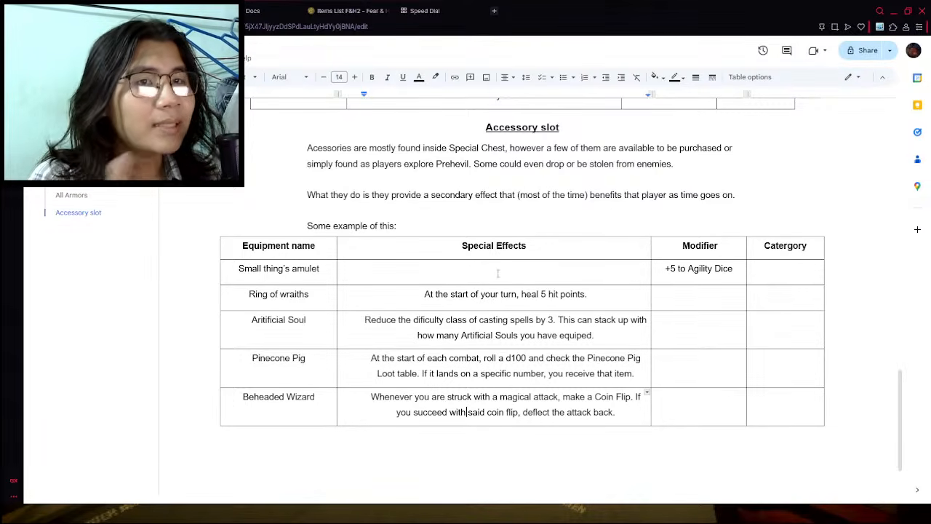
{"action": "scroll", "coordinate": [450, 322], "scroll_direction": "up", "scroll_amount": 2}
{"action": "scroll", "coordinate": [451, 322], "scroll_direction": "up", "scroll_amount": 1}
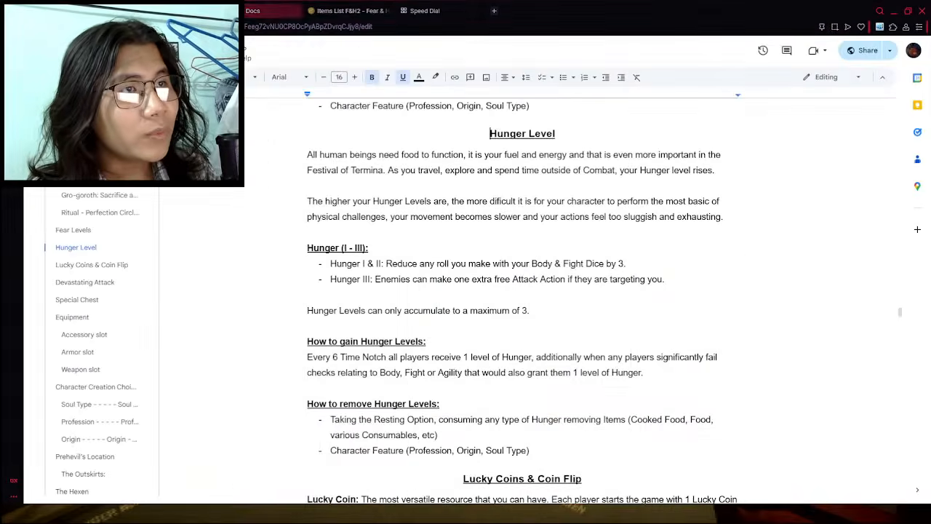
{"action": "scroll", "coordinate": [334, 143], "scroll_direction": "up", "scroll_amount": 10}
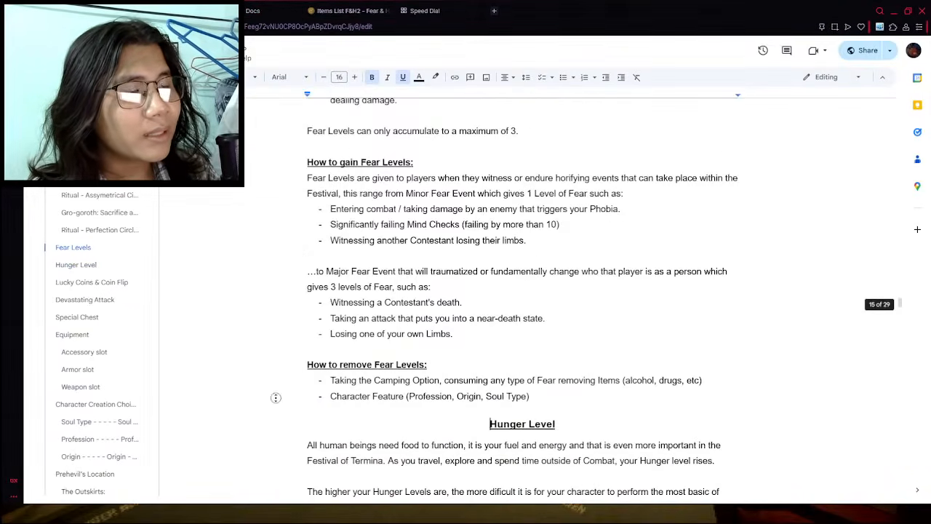
{"action": "scroll", "coordinate": [333, 142], "scroll_direction": "up", "scroll_amount": 10}
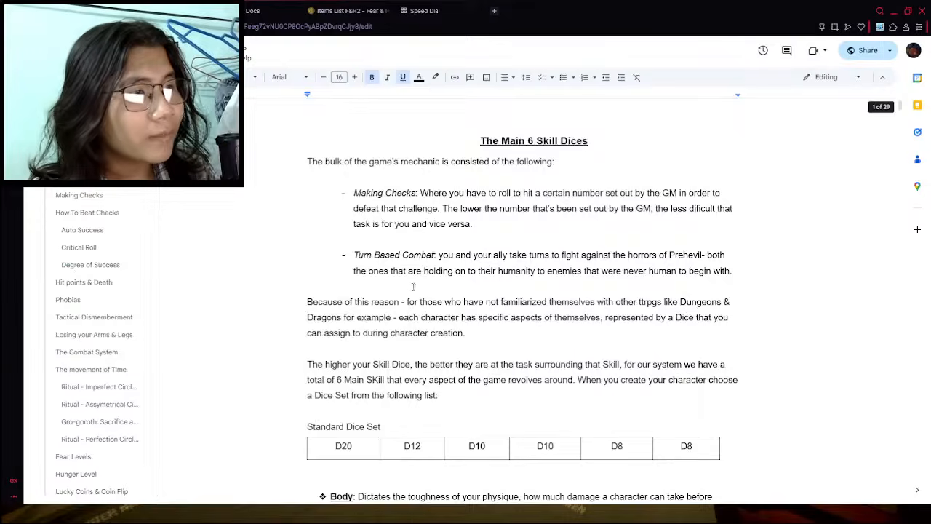
{"action": "scroll", "coordinate": [607, 311], "scroll_direction": "down", "scroll_amount": 3}
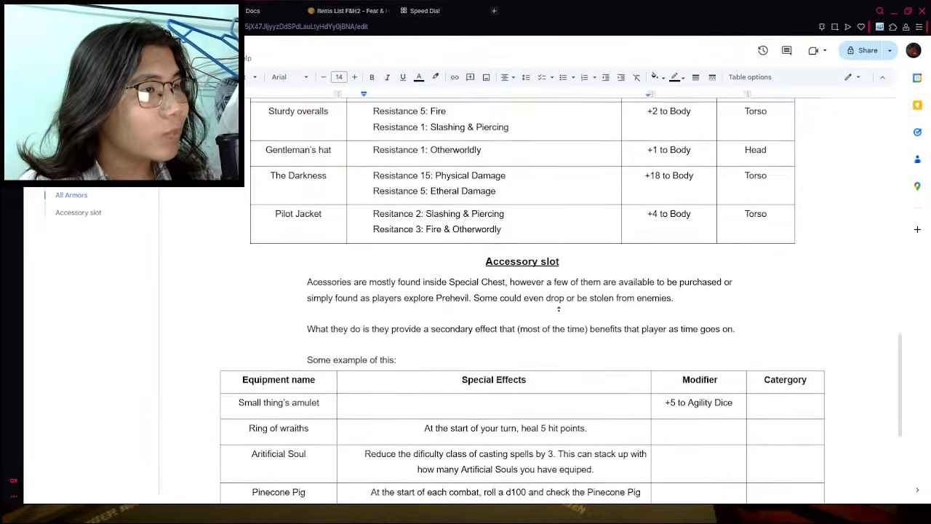
{"action": "scroll", "coordinate": [619, 319], "scroll_direction": "up", "scroll_amount": 2}
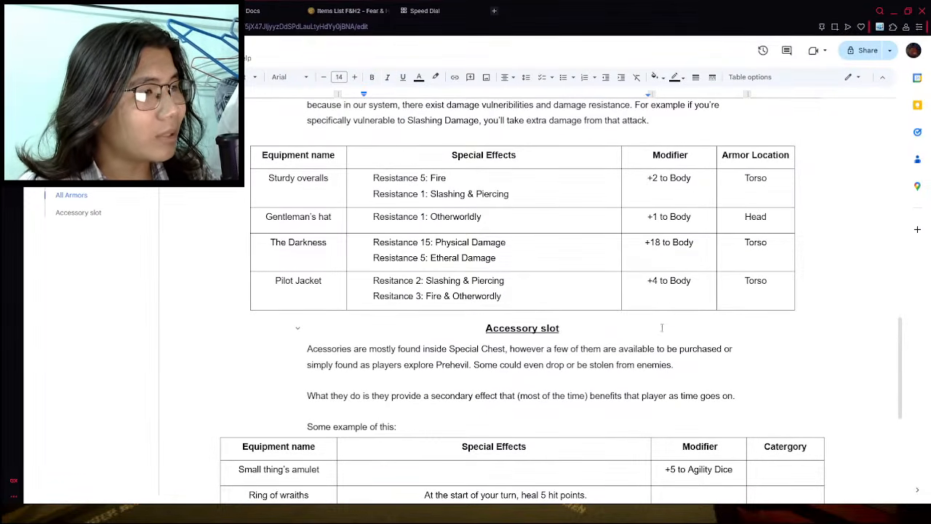
{"action": "scroll", "coordinate": [628, 349], "scroll_direction": "down", "scroll_amount": 4}
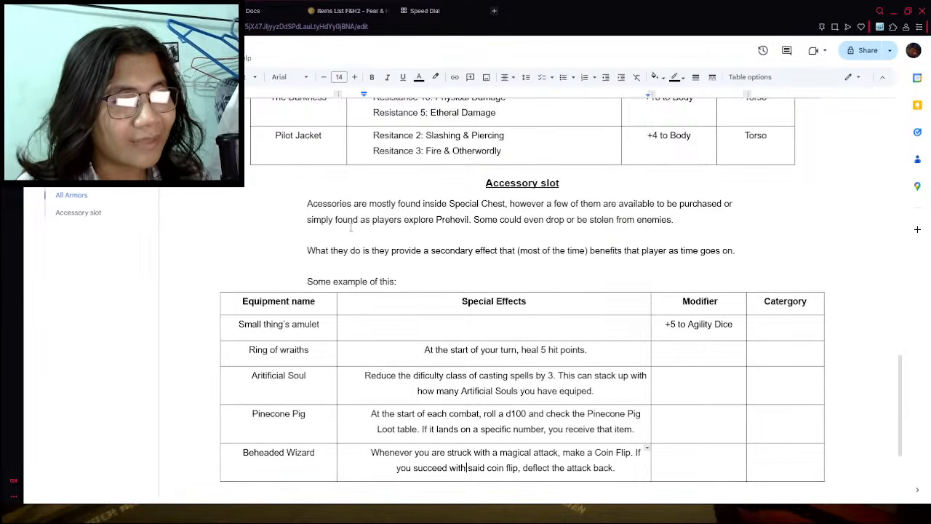
{"action": "scroll", "coordinate": [629, 307], "scroll_direction": "down", "scroll_amount": 2}
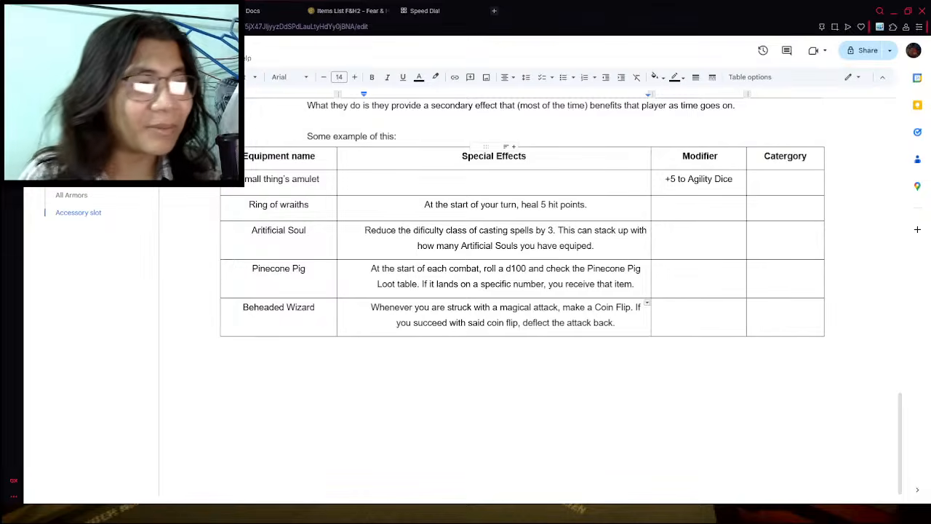
{"action": "left_click", "coordinate": [358, 345]}
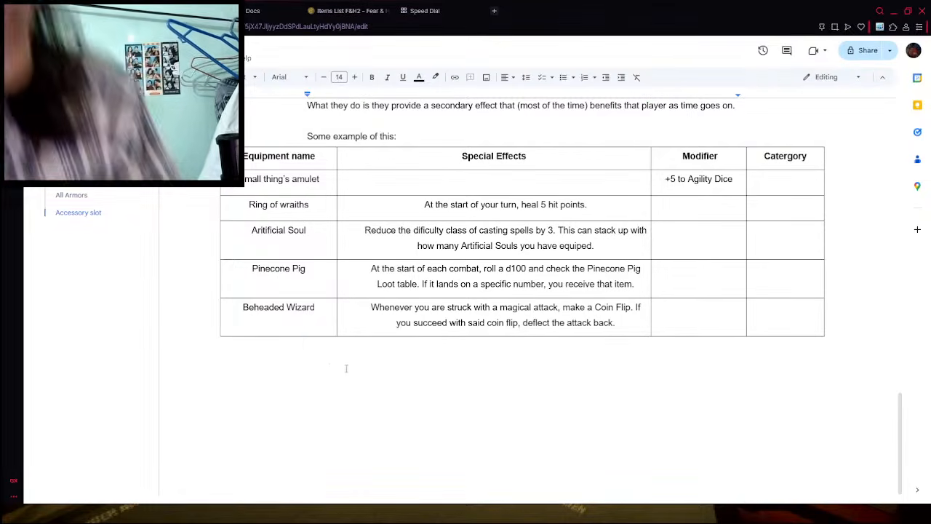
{"action": "scroll", "coordinate": [346, 368], "scroll_direction": "up", "scroll_amount": 15}
{"action": "scroll", "coordinate": [442, 379], "scroll_direction": "down", "scroll_amount": 4}
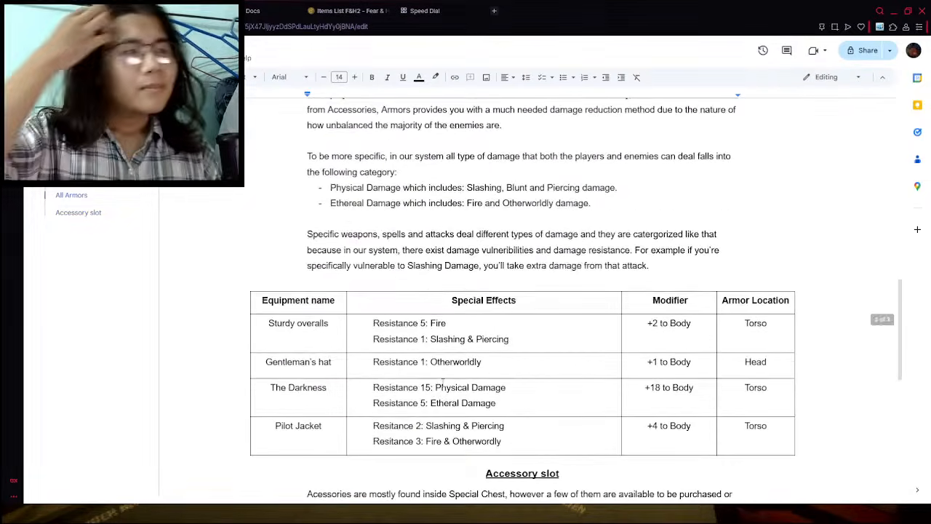
{"action": "scroll", "coordinate": [442, 379], "scroll_direction": "down", "scroll_amount": 3}
- Examine the wiki's Fear & Hunger 2 accessories from Beheaded wizard down to Soul devour necklace, and return to the items document
{"action": "left_click", "coordinate": [349, 10]}
{"action": "scroll", "coordinate": [320, 249], "scroll_direction": "down", "scroll_amount": 4}
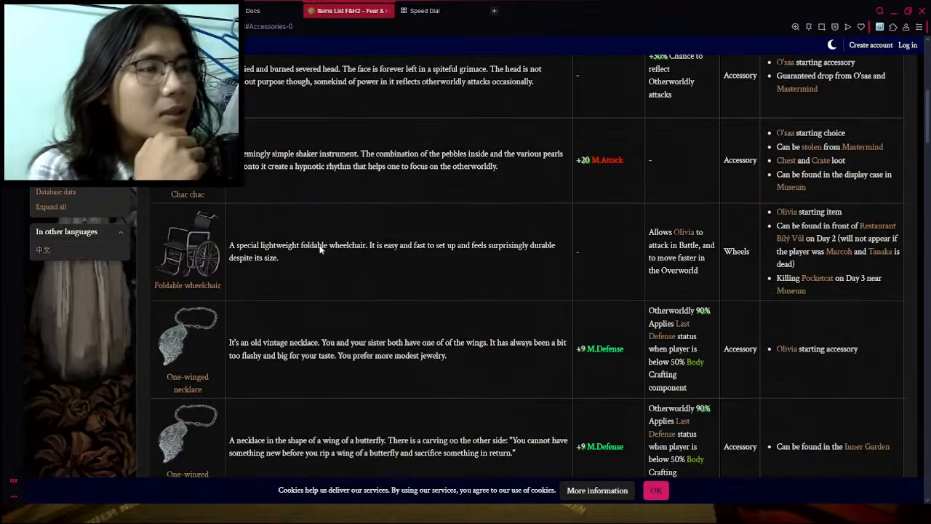
{"action": "scroll", "coordinate": [320, 249], "scroll_direction": "down", "scroll_amount": 10}
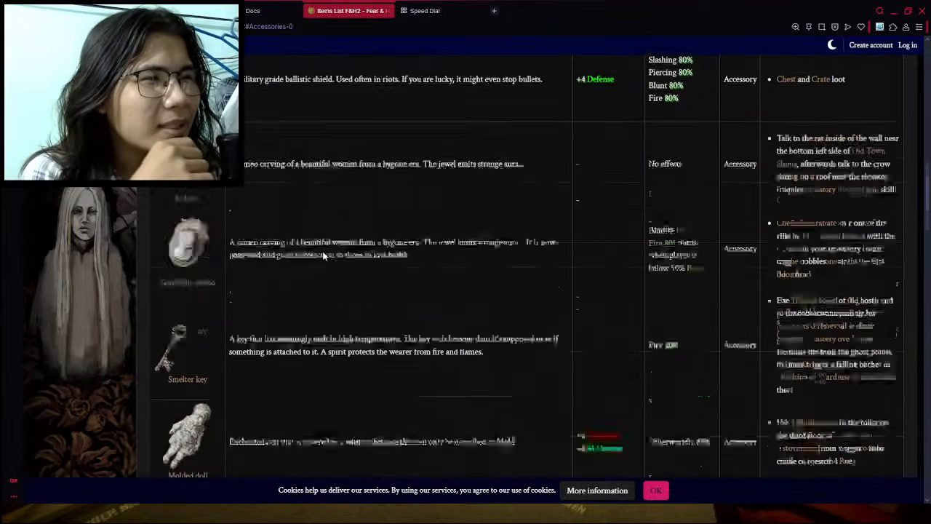
{"action": "scroll", "coordinate": [322, 251], "scroll_direction": "down", "scroll_amount": 3}
{"action": "scroll", "coordinate": [322, 251], "scroll_direction": "up", "scroll_amount": 2}
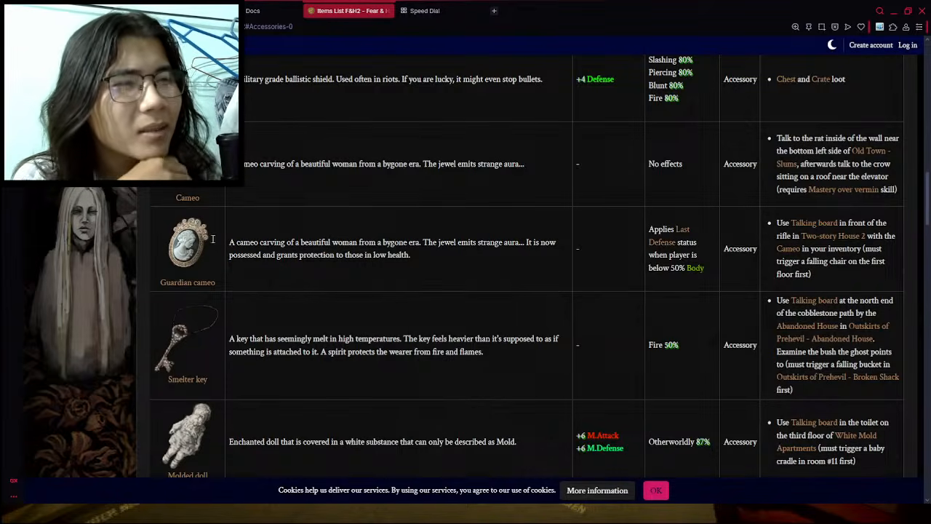
{"action": "scroll", "coordinate": [331, 293], "scroll_direction": "down", "scroll_amount": 4}
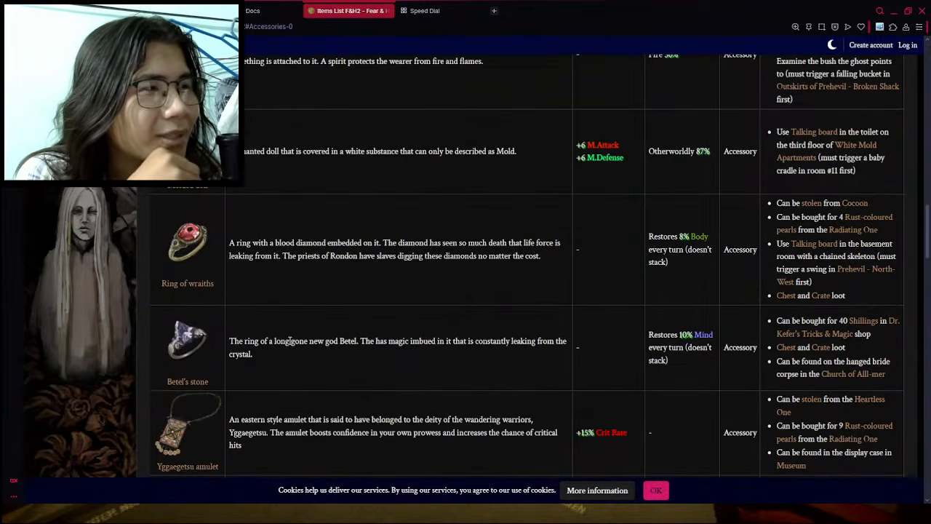
{"action": "scroll", "coordinate": [289, 340], "scroll_direction": "up", "scroll_amount": 2}
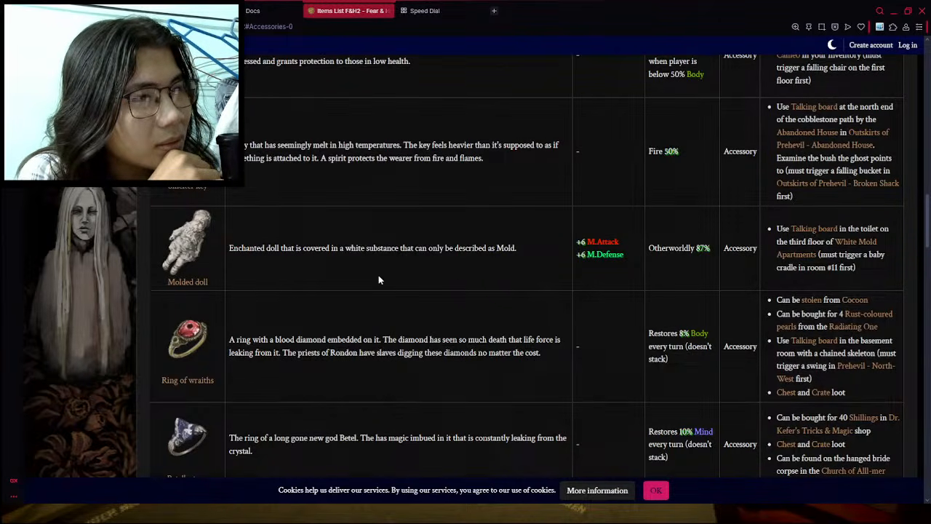
{"action": "scroll", "coordinate": [378, 276], "scroll_direction": "down", "scroll_amount": 3}
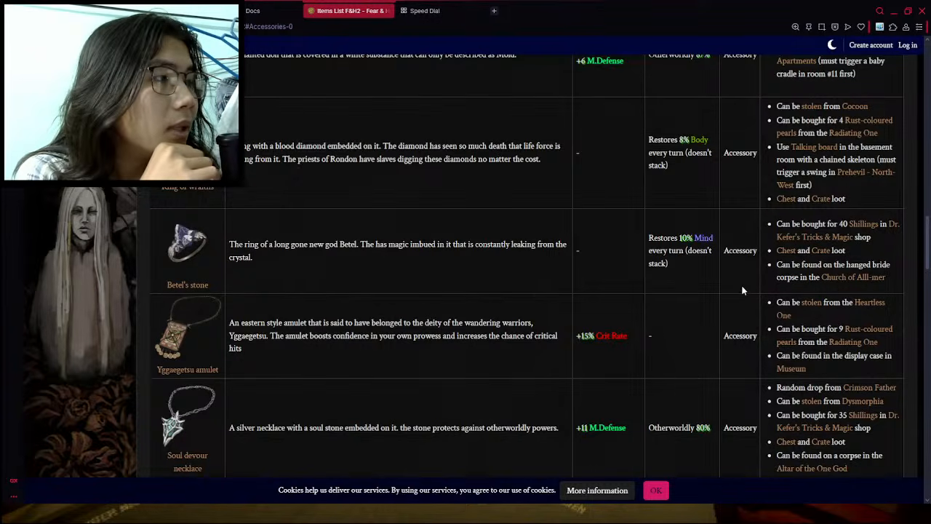
{"action": "left_click", "coordinate": [251, 11]}
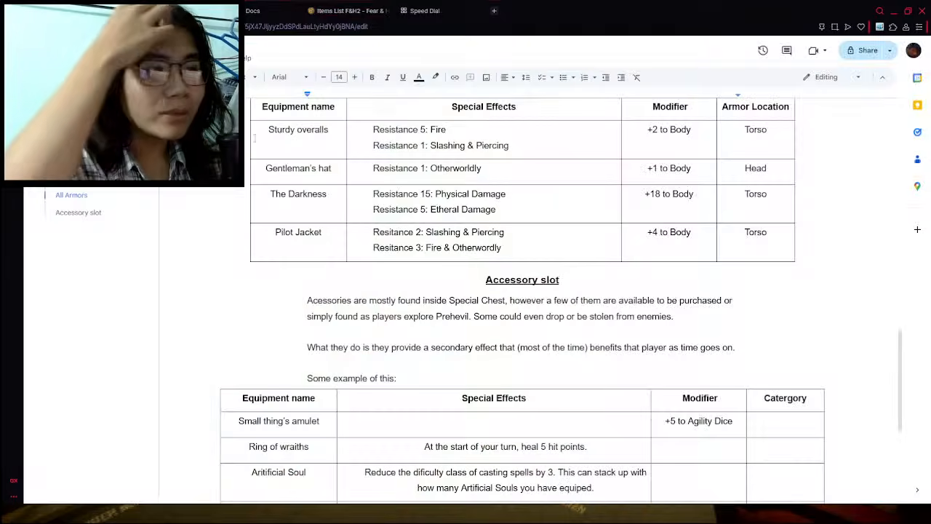
- Check the Betel's stone effect on the wiki and add a "Betel's Stone" row below Beheaded Wizard in the accessory table
{"action": "scroll", "coordinate": [446, 294], "scroll_direction": "down", "scroll_amount": 3}
{"action": "left_click", "coordinate": [339, 6]}
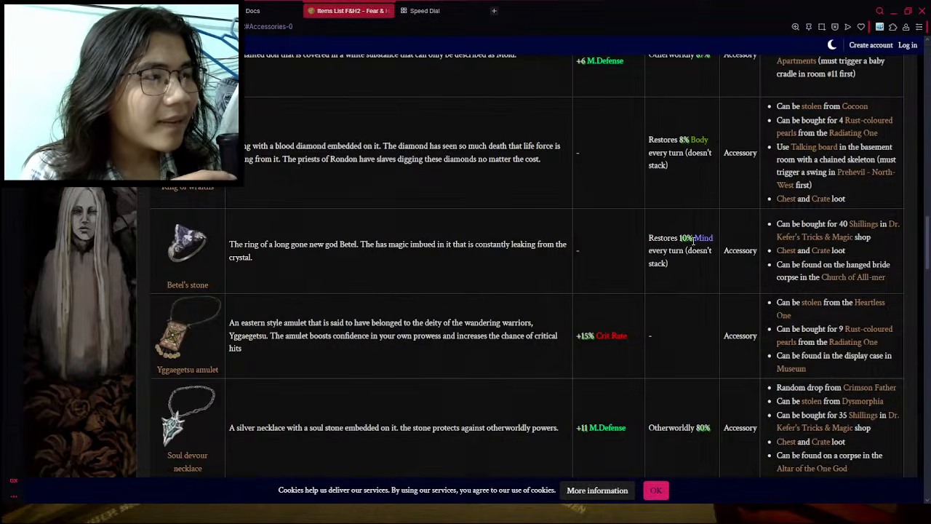
{"action": "left_click_drag", "start_coordinate": [693, 240], "coordinate": [713, 245]}
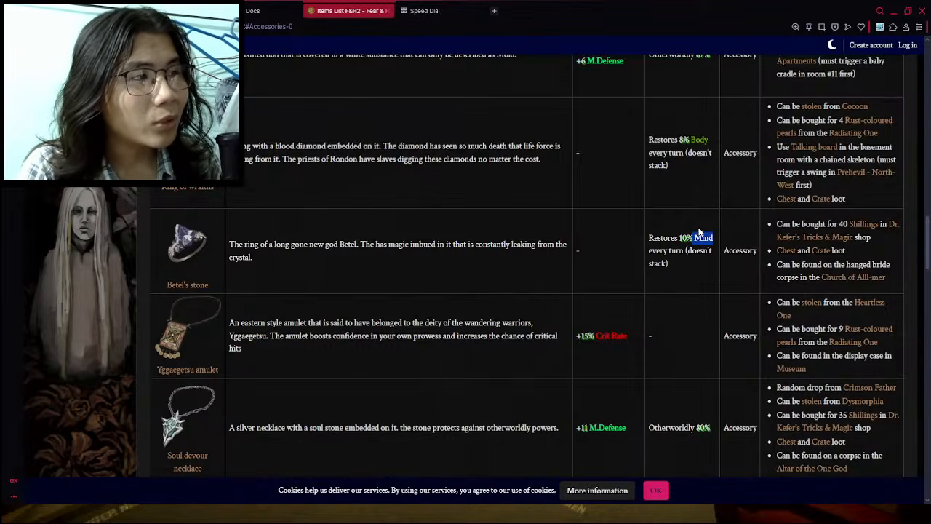
{"action": "left_click", "coordinate": [496, 240]}
{"action": "left_click", "coordinate": [171, 11]}
{"action": "left_click", "coordinate": [326, 375]}
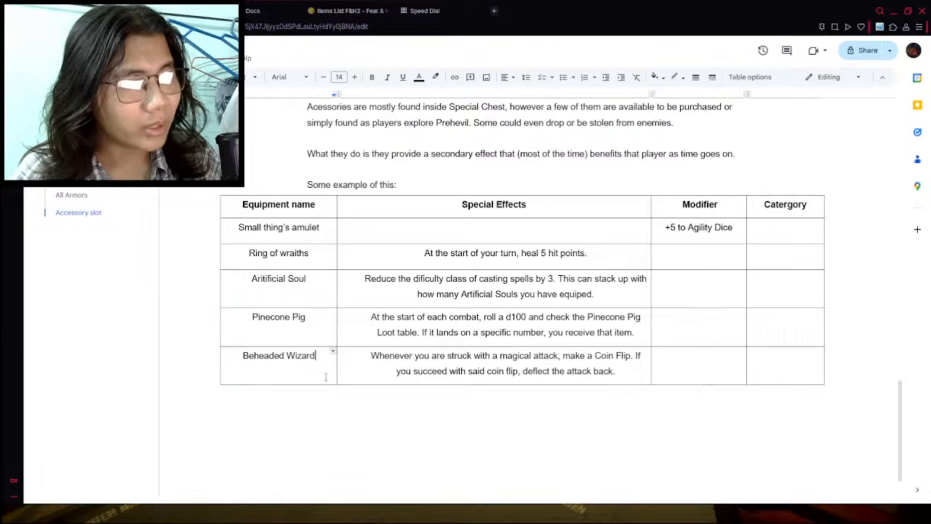
{"action": "right_click", "coordinate": [326, 375]}
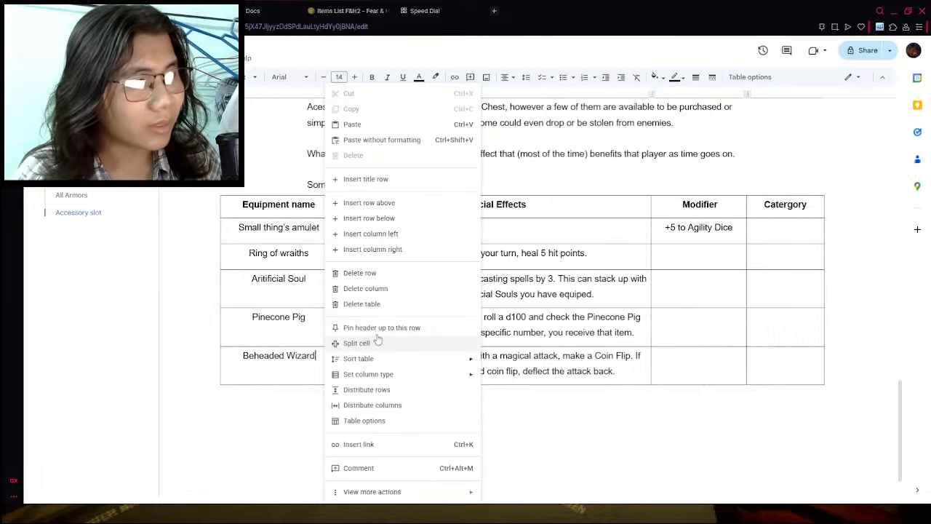
{"action": "left_click", "coordinate": [383, 219]}
{"action": "type", "text": "Bete"}
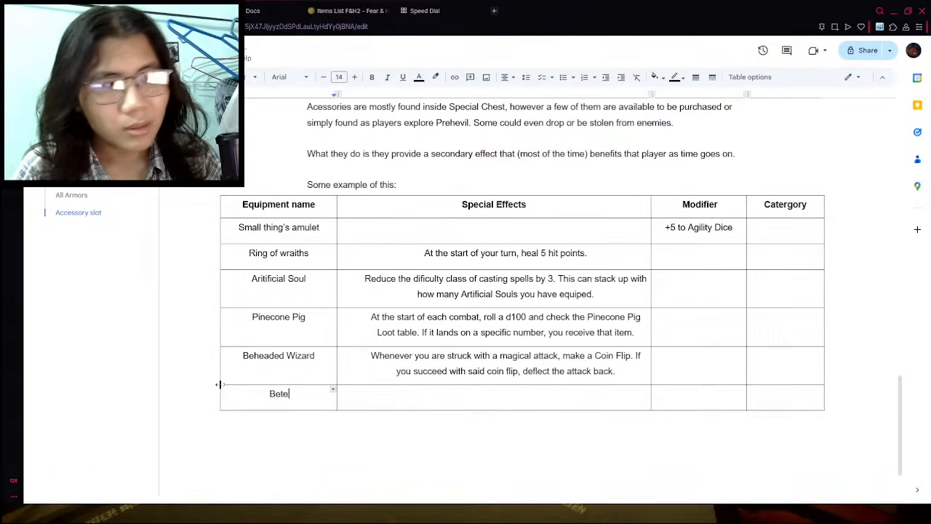
{"action": "type", "text": "l's Stone"}
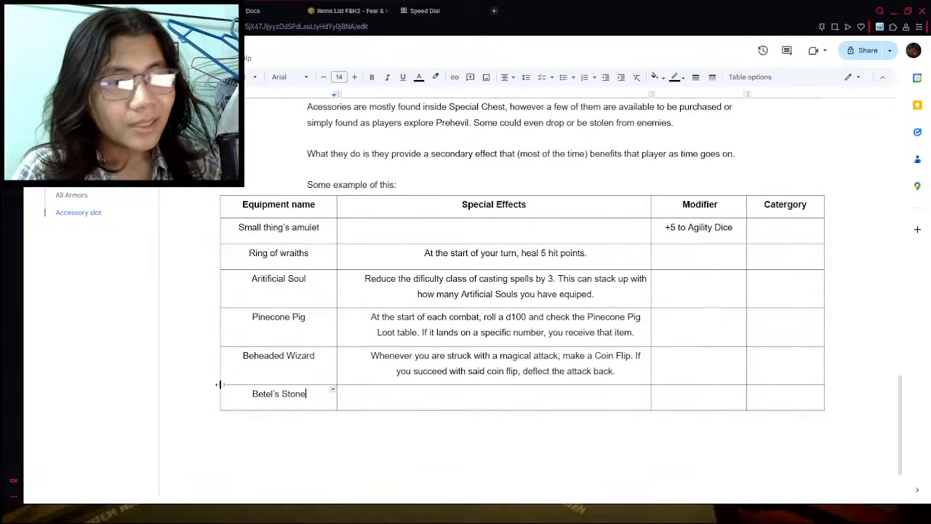
- Search the web for "wordle", open the New York Times Wordle, start the puzzle and dismiss the How To Play instructions
{"action": "left_click", "coordinate": [414, 11]}
{"action": "left_click", "coordinate": [407, 28]}
{"action": "type", "text": "wordle"}
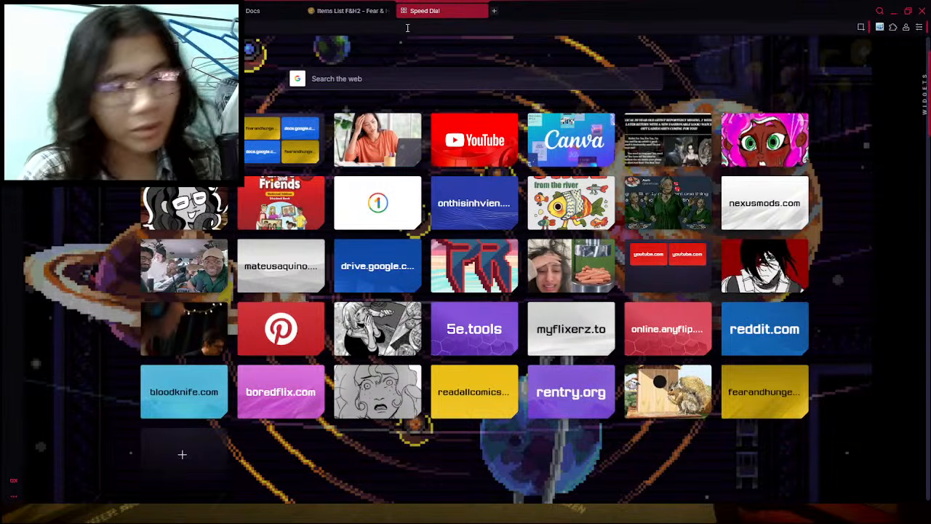
{"action": "key", "text": "Return"}
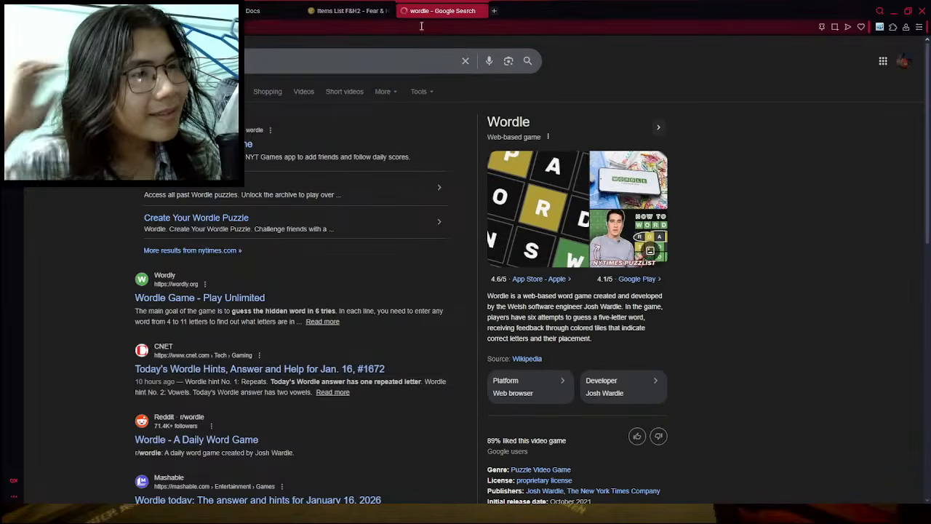
{"action": "left_click", "coordinate": [192, 199]}
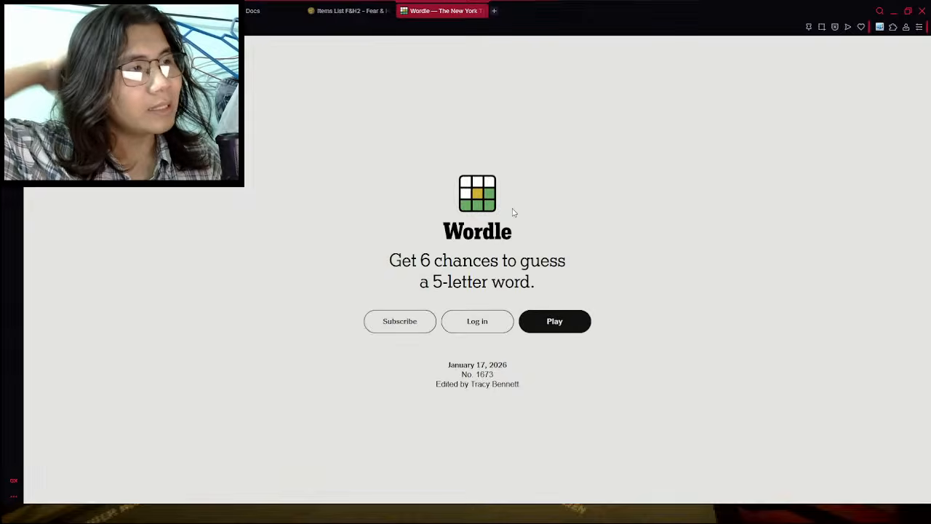
{"action": "left_click", "coordinate": [586, 319]}
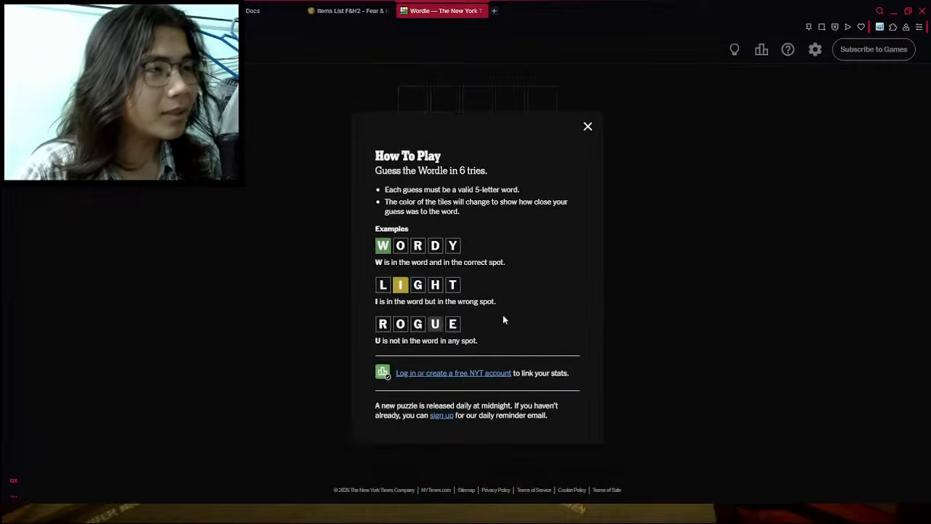
{"action": "left_click", "coordinate": [586, 125]}
- Enter and submit OMEGA as the first Wordle guess
{"action": "left_click", "coordinate": [567, 315]}
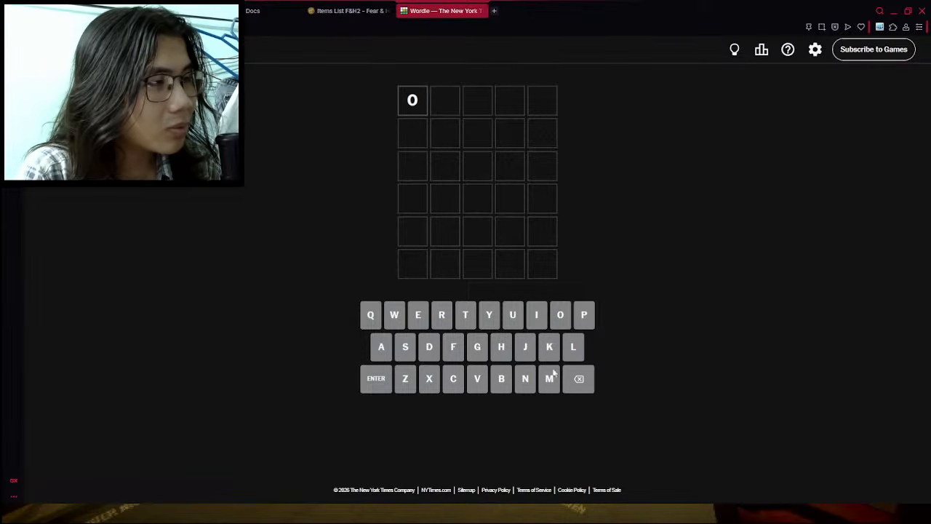
{"action": "left_click", "coordinate": [547, 376]}
{"action": "left_click", "coordinate": [416, 319]}
{"action": "left_click", "coordinate": [476, 347]}
{"action": "left_click", "coordinate": [381, 347]}
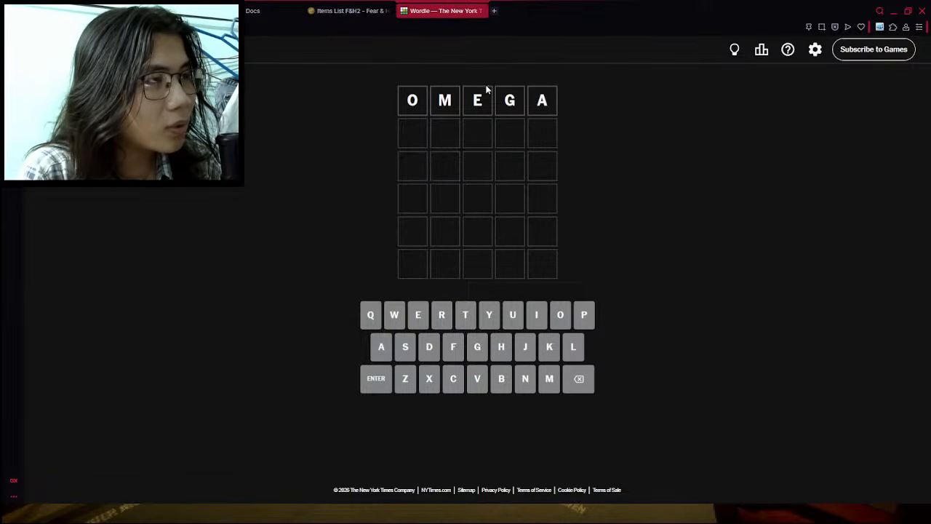
{"action": "left_click", "coordinate": [376, 378]}
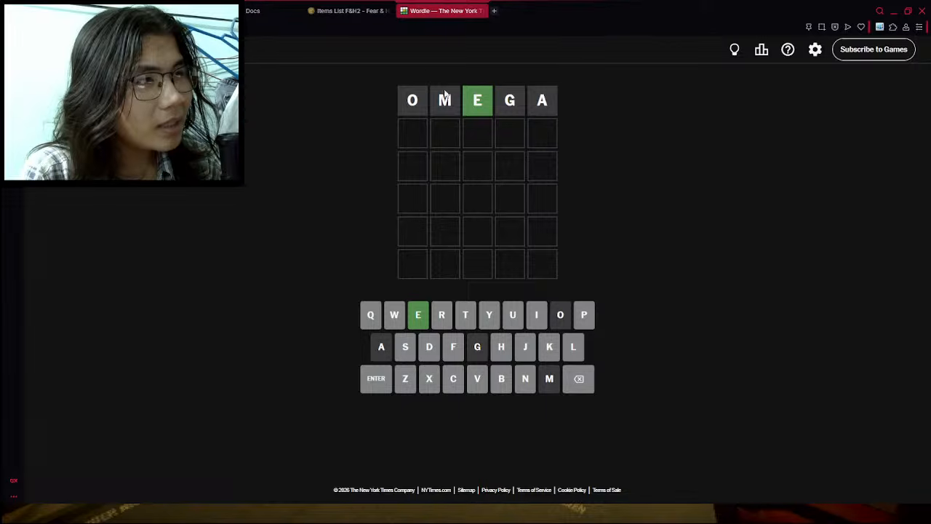
- Enter and submit TREES as the second Wordle guess
{"action": "left_click", "coordinate": [465, 314]}
{"action": "left_click", "coordinate": [441, 314]}
{"action": "double_click", "coordinate": [417, 314]}
{"action": "left_click", "coordinate": [408, 352]}
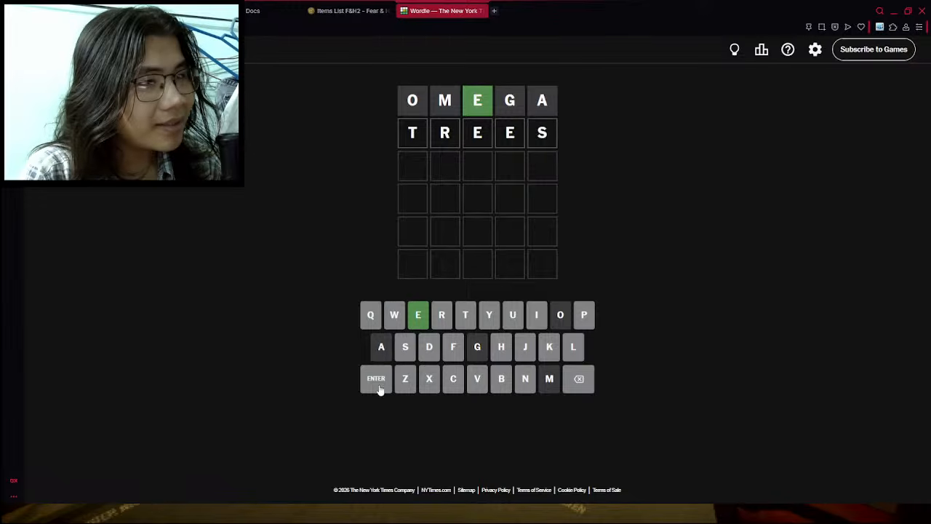
{"action": "left_click", "coordinate": [376, 382]}
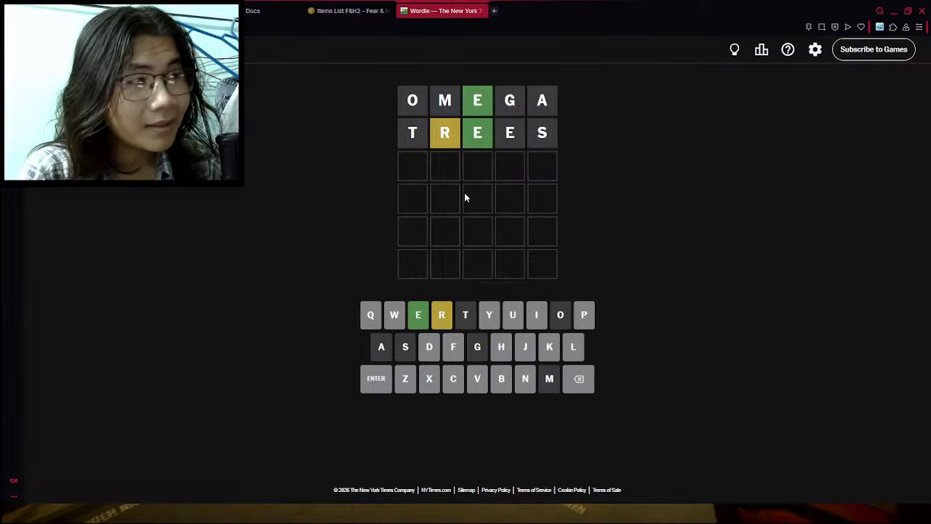
{"action": "left_click", "coordinate": [444, 320]}
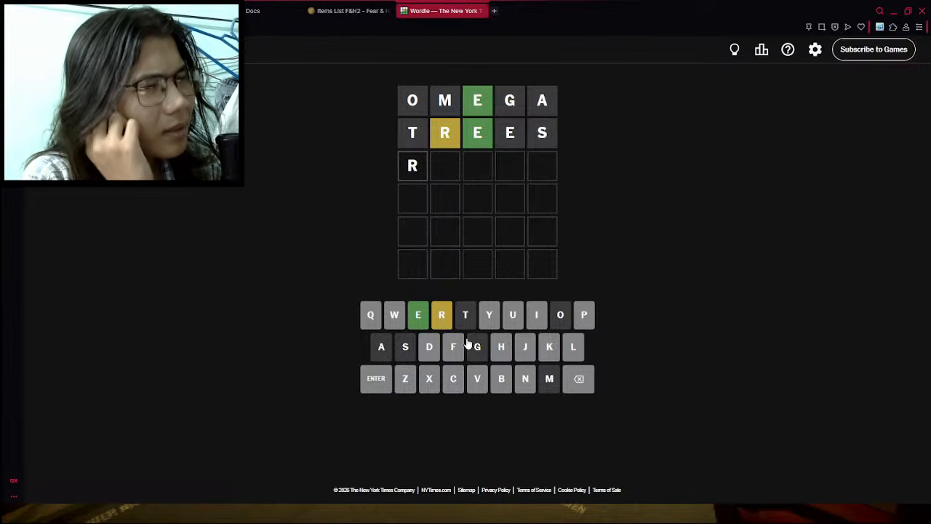
{"action": "left_click", "coordinate": [589, 381]}
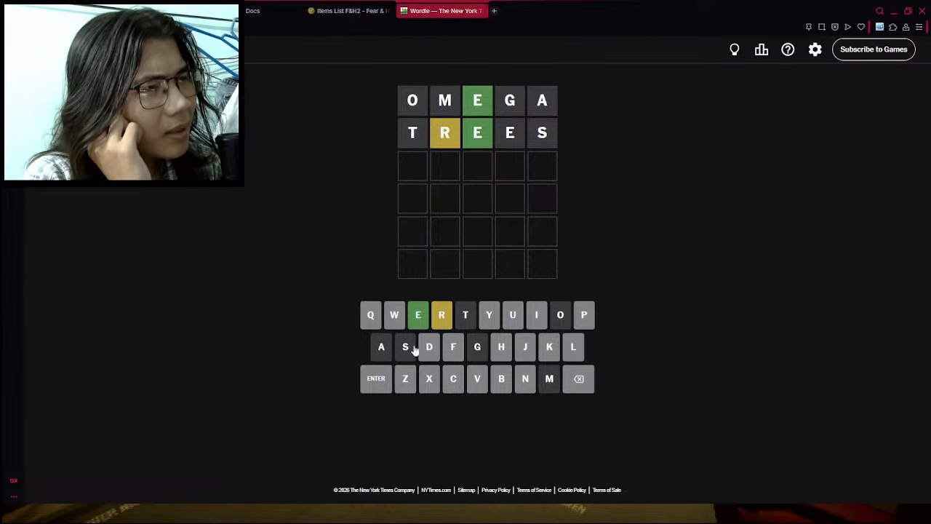
{"action": "left_click", "coordinate": [441, 315]}
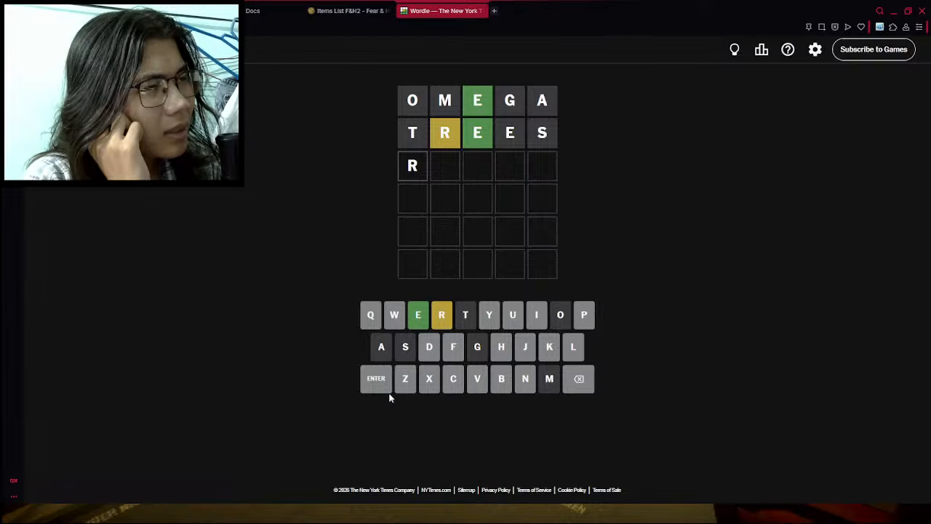
{"action": "left_click", "coordinate": [584, 380]}
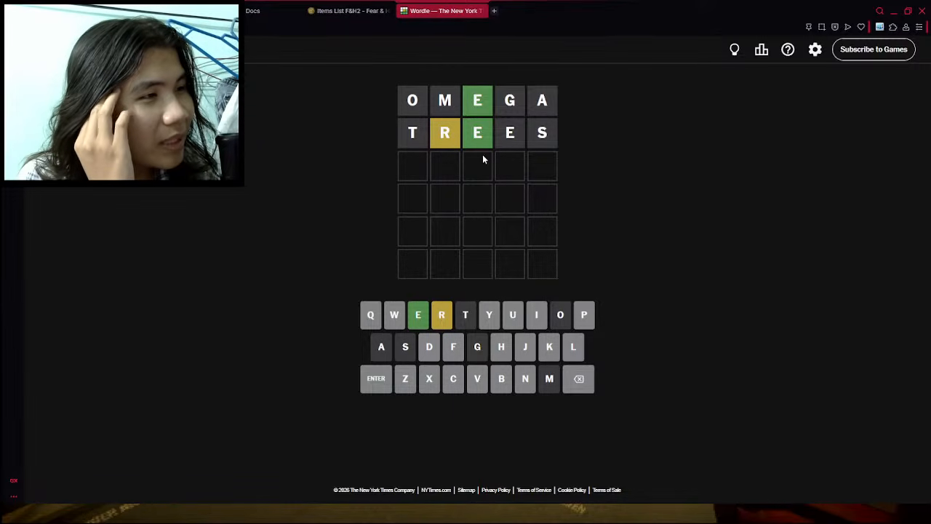
- Enter and submit PLINK as the third Wordle guess
{"action": "left_click", "coordinate": [587, 313]}
{"action": "left_click", "coordinate": [578, 343]}
{"action": "left_click", "coordinate": [533, 320]}
{"action": "left_click", "coordinate": [533, 378]}
{"action": "left_click", "coordinate": [549, 346]}
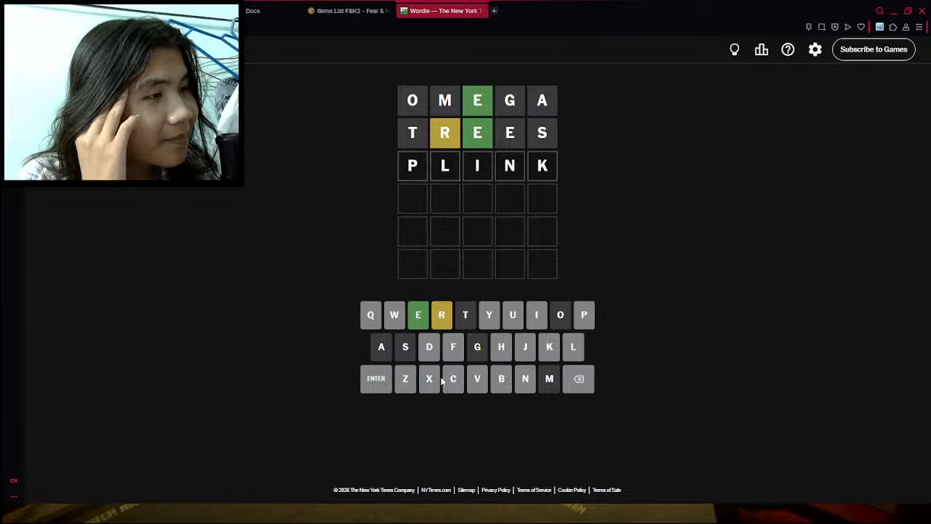
{"action": "left_click", "coordinate": [376, 378]}
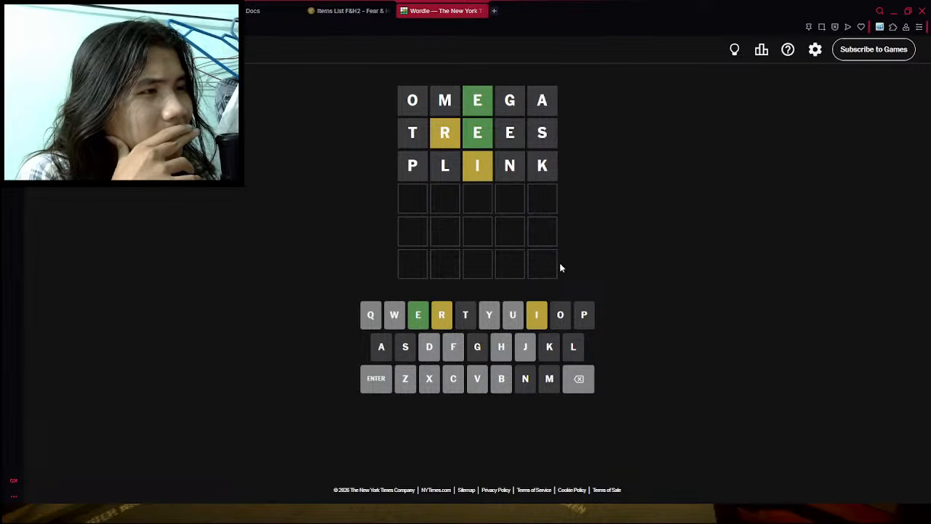
{"action": "left_click", "coordinate": [442, 314]}
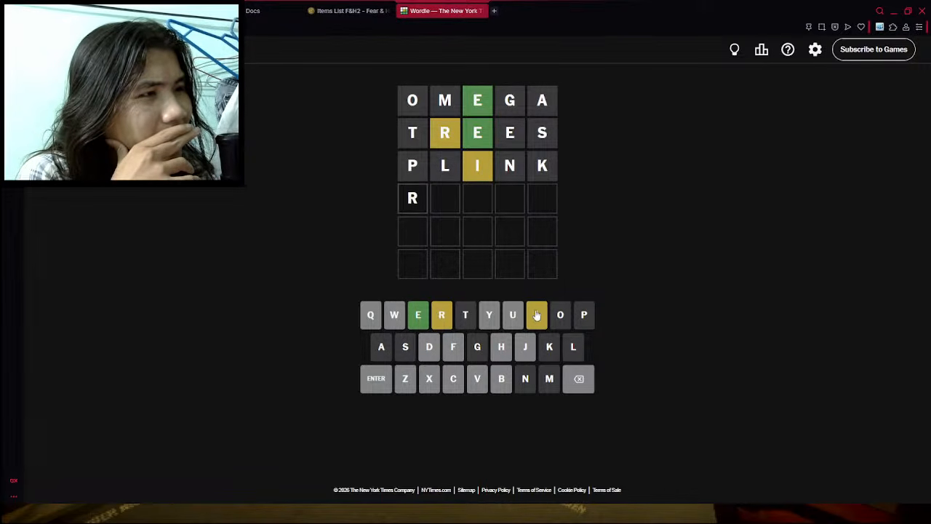
{"action": "left_click", "coordinate": [536, 314]}
{"action": "left_click", "coordinate": [417, 314]}
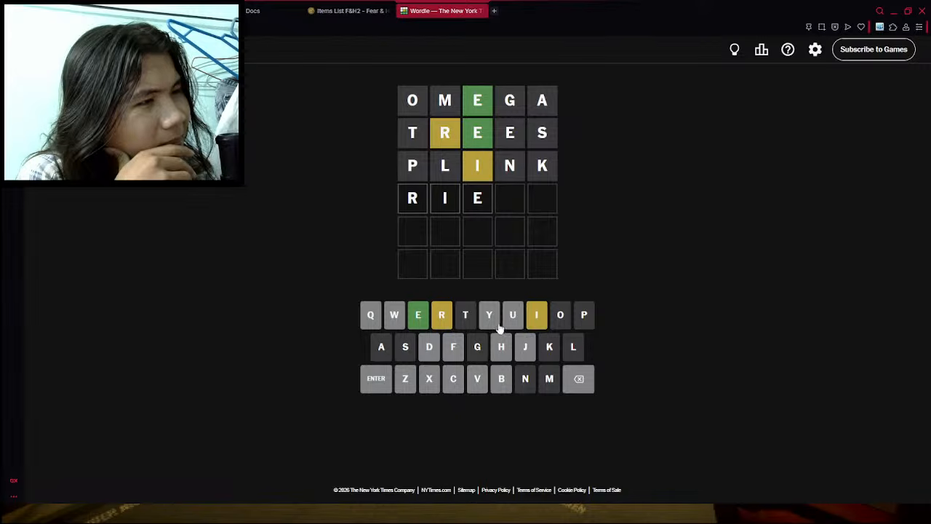
{"action": "type", "text": "y"}
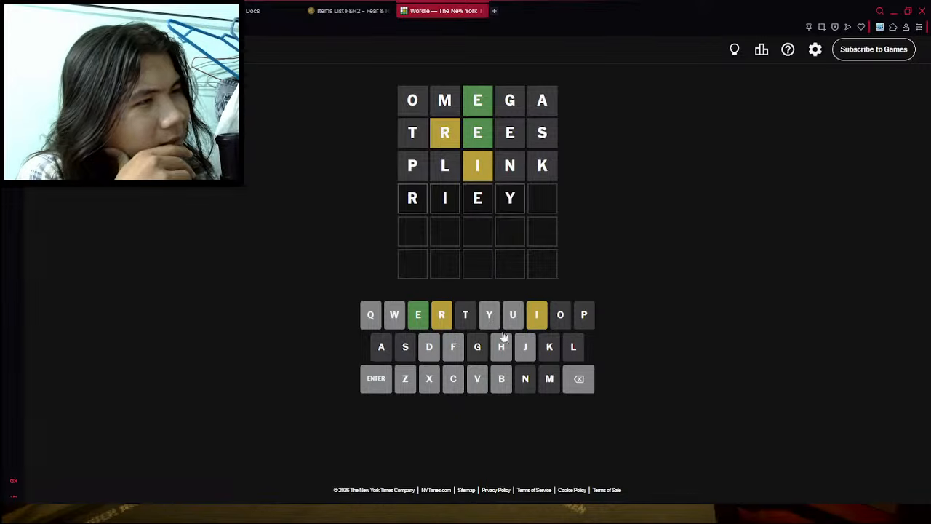
{"action": "left_click", "coordinate": [580, 380]}
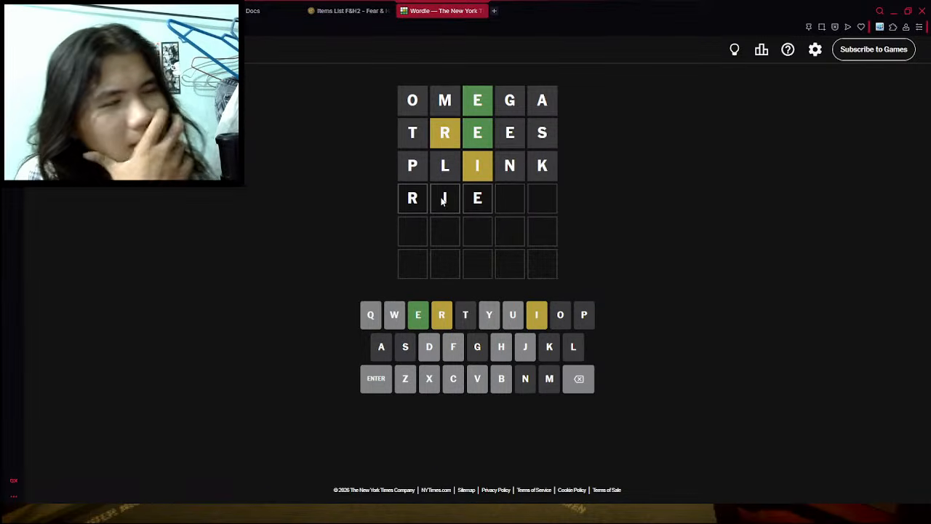
{"action": "double_click", "coordinate": [581, 389]}
{"action": "left_click", "coordinate": [569, 379]}
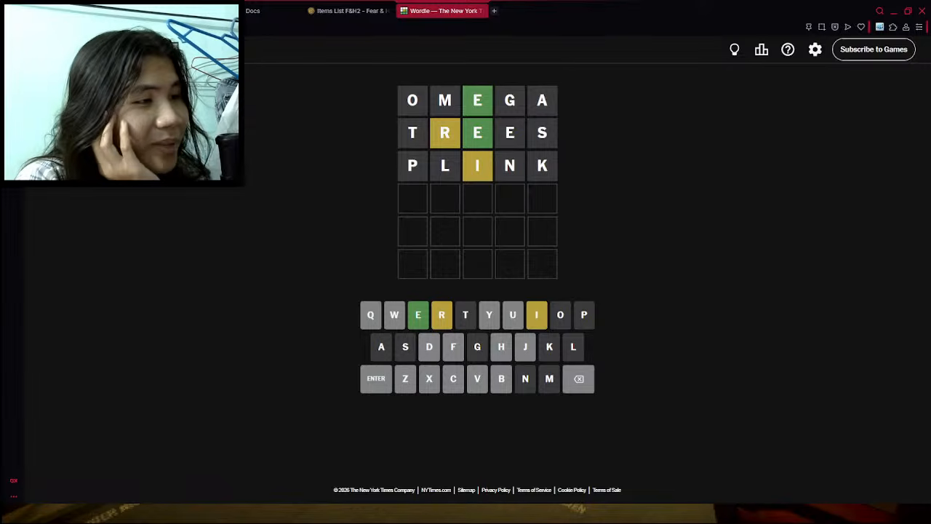
{"action": "left_click", "coordinate": [440, 313]}
{"action": "type", "text": "ein"}
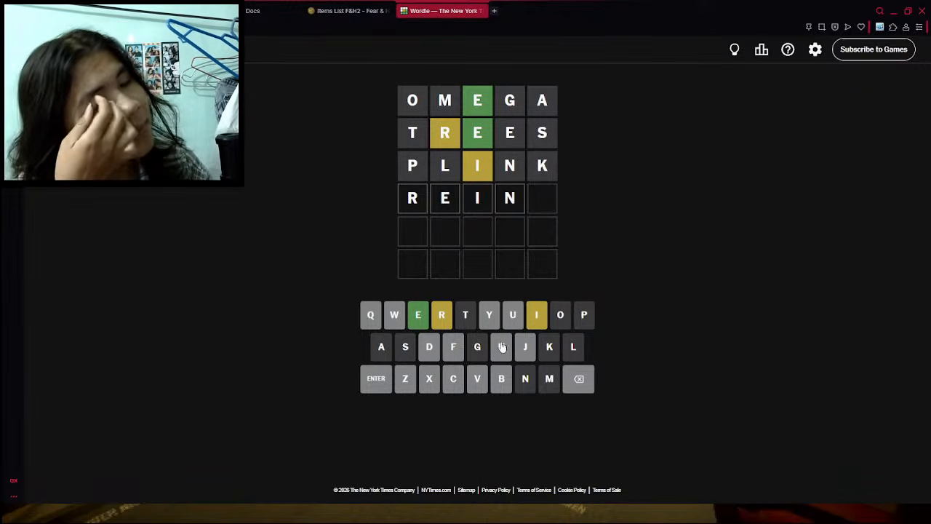
{"action": "left_click", "coordinate": [579, 378]}
{"action": "left_click", "coordinate": [579, 378]}
{"action": "left_click", "coordinate": [579, 378]}
{"action": "left_click", "coordinate": [580, 378]}
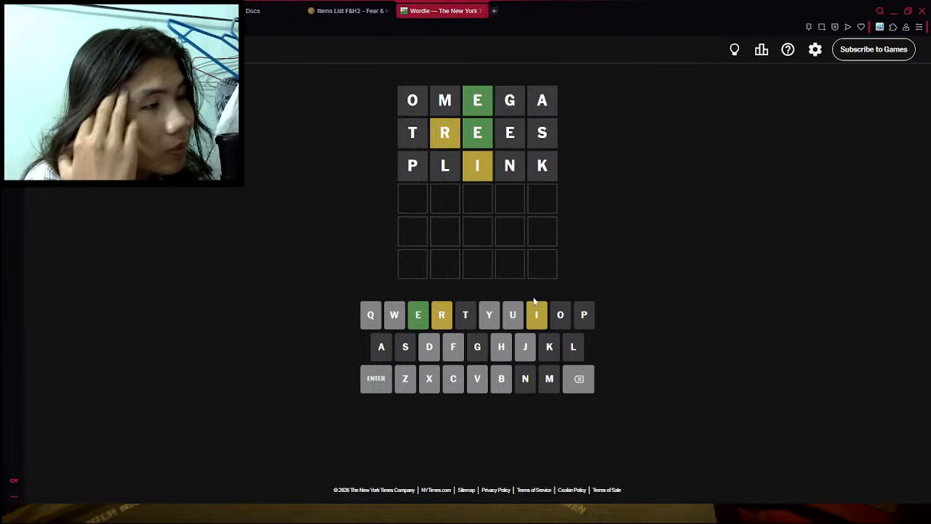
{"action": "left_click", "coordinate": [457, 353]}
{"action": "left_click", "coordinate": [589, 384]}
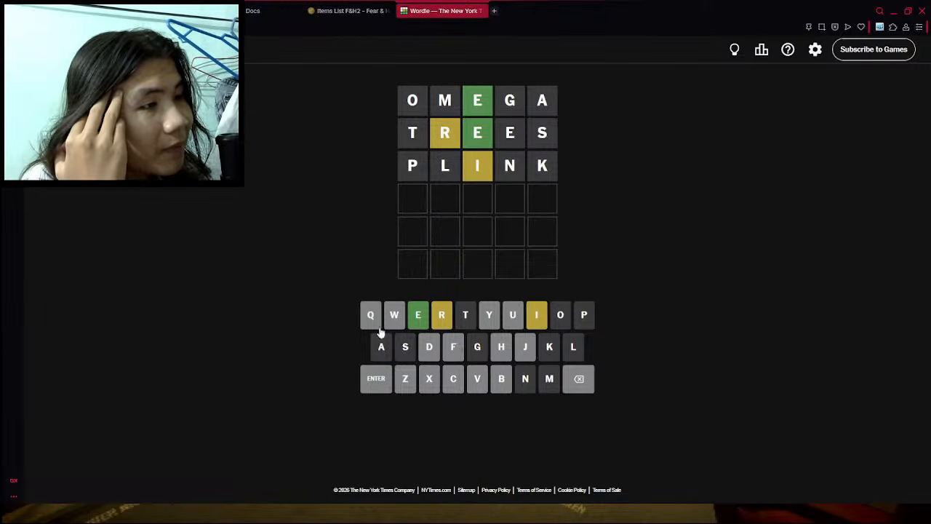
{"action": "left_click", "coordinate": [441, 314]}
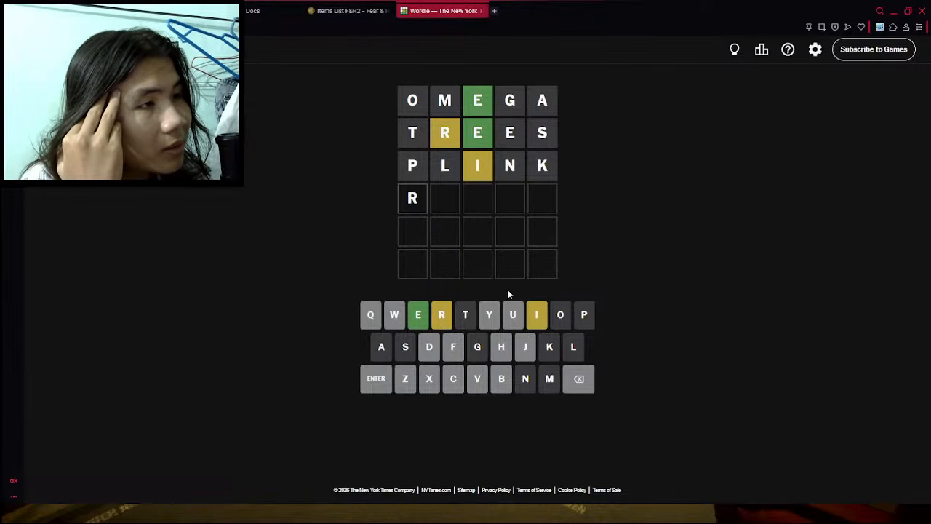
{"action": "left_click", "coordinate": [587, 386]}
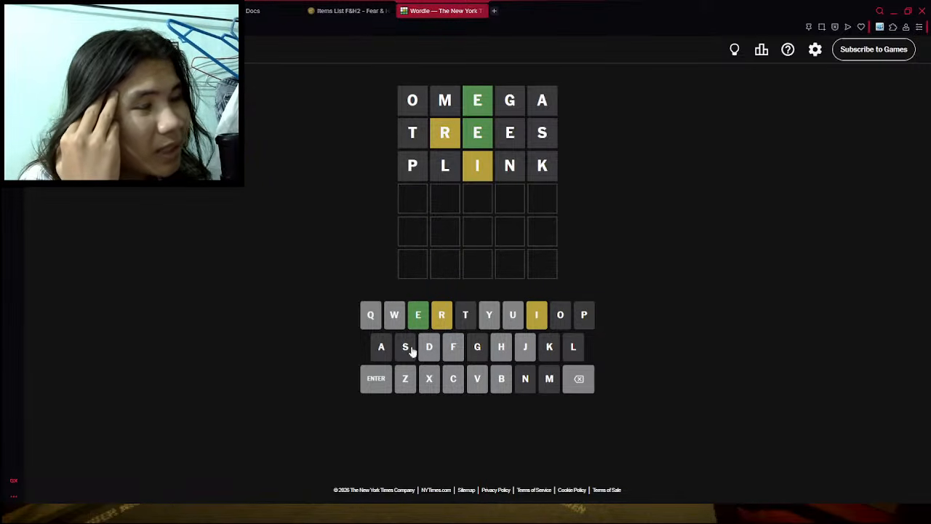
- Enter and submit QUICK as the fourth Wordle guess
{"action": "left_click", "coordinate": [372, 314]}
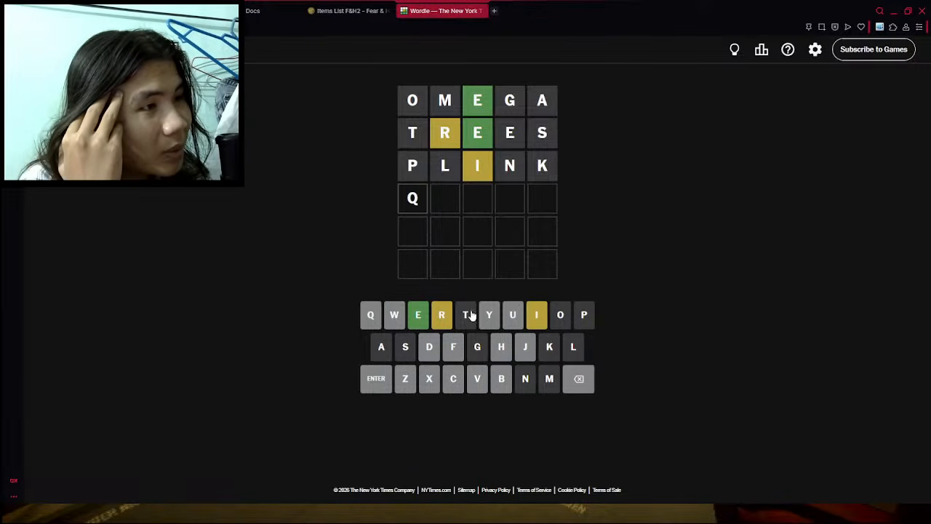
{"action": "left_click", "coordinate": [512, 314]}
{"action": "left_click", "coordinate": [536, 314]}
{"action": "left_click", "coordinate": [458, 375]}
{"action": "left_click", "coordinate": [549, 346]}
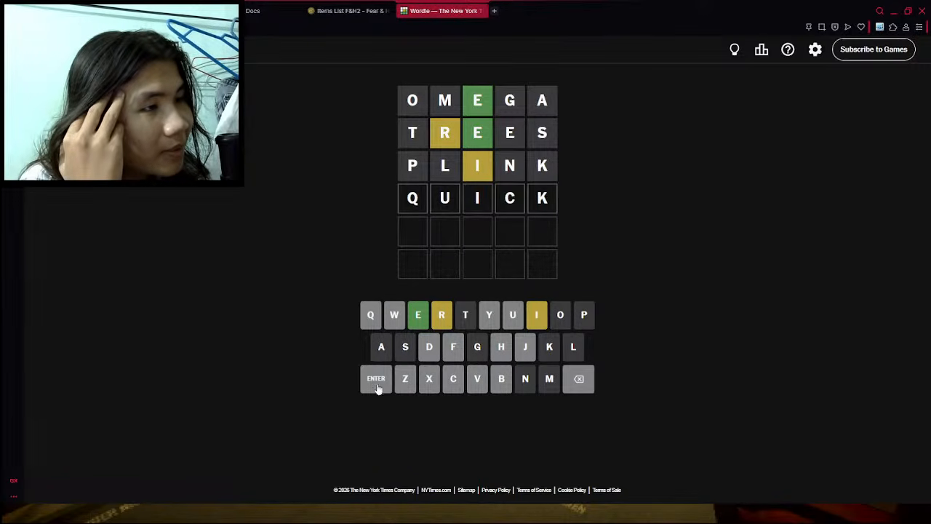
{"action": "left_click", "coordinate": [376, 378]}
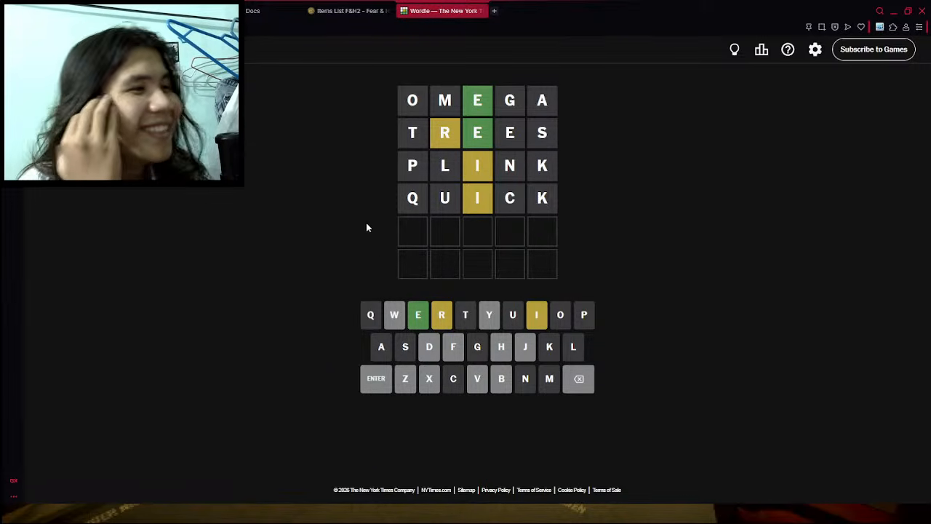
{"action": "left_click", "coordinate": [397, 320]}
{"action": "left_click", "coordinate": [441, 316]}
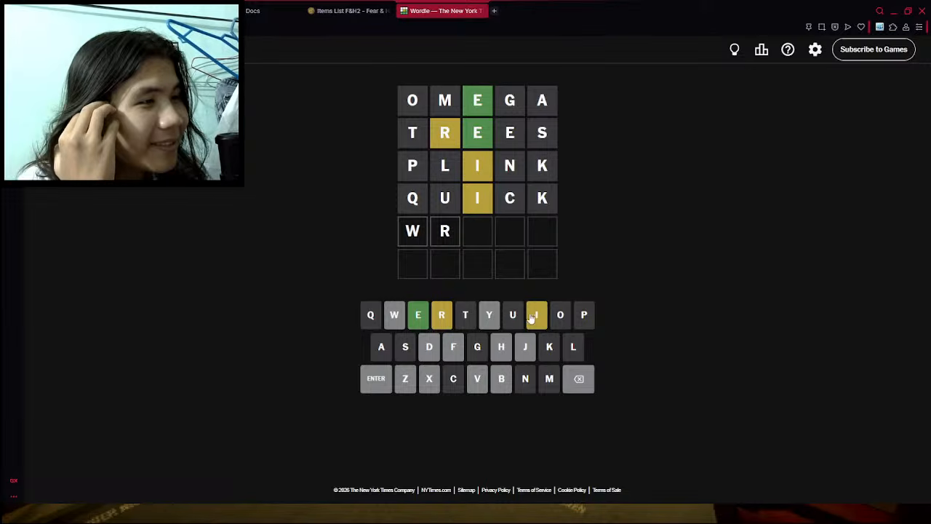
{"action": "left_click", "coordinate": [536, 316]}
{"action": "left_click", "coordinate": [466, 316]}
{"action": "left_click", "coordinate": [578, 379]}
{"action": "left_click", "coordinate": [578, 379]}
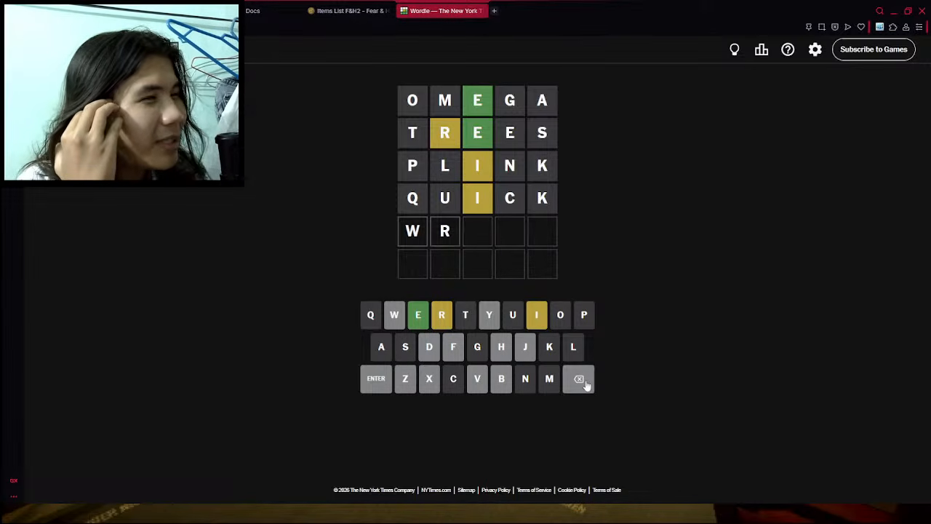
{"action": "left_click", "coordinate": [581, 378]}
{"action": "left_click", "coordinate": [580, 378]}
- Enter and submit RICHE as the fifth Wordle guess
{"action": "left_click", "coordinate": [444, 314]}
{"action": "left_click", "coordinate": [536, 316]}
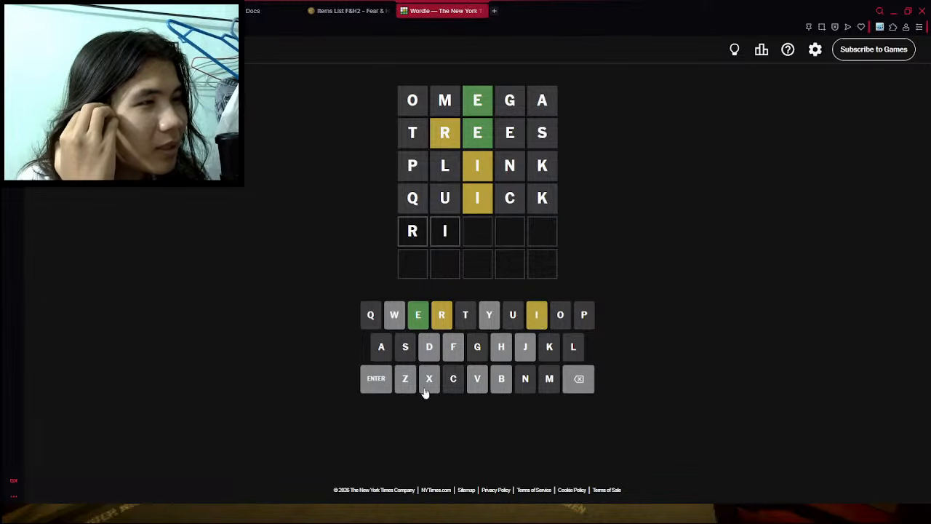
{"action": "left_click", "coordinate": [453, 378]}
{"action": "left_click", "coordinate": [501, 347]}
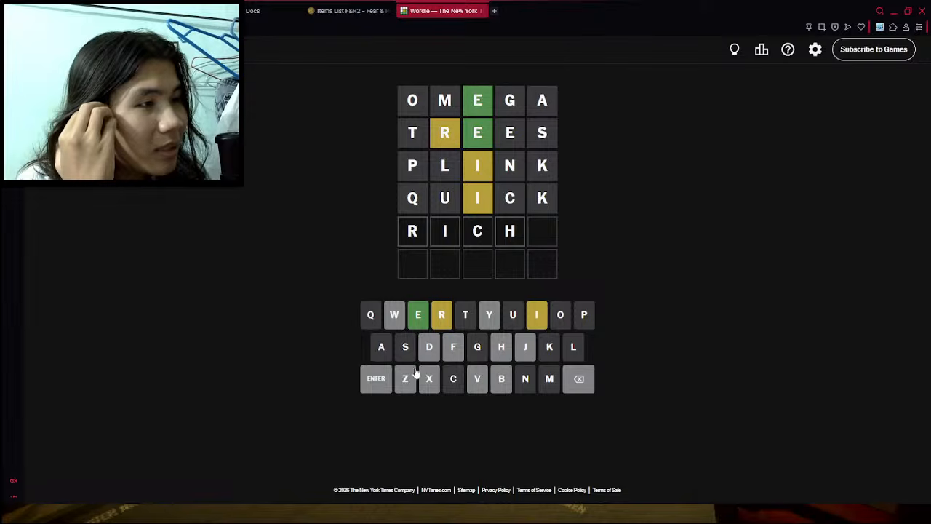
{"action": "left_click", "coordinate": [419, 328]}
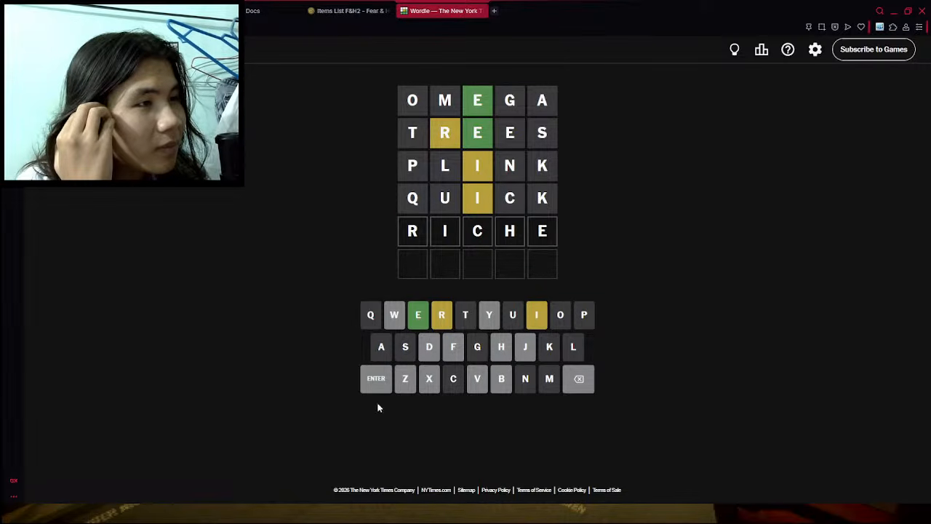
{"action": "left_click", "coordinate": [380, 384]}
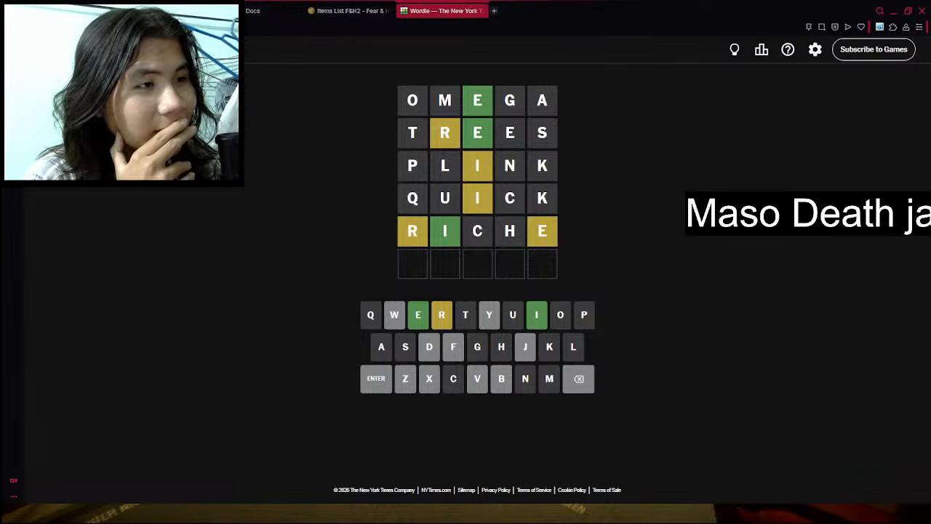
- Enter and submit FIERY as the sixth Wordle guess
{"action": "left_click", "coordinate": [453, 346]}
{"action": "left_click", "coordinate": [535, 314]}
{"action": "left_click", "coordinate": [417, 314]}
{"action": "left_click", "coordinate": [441, 314]}
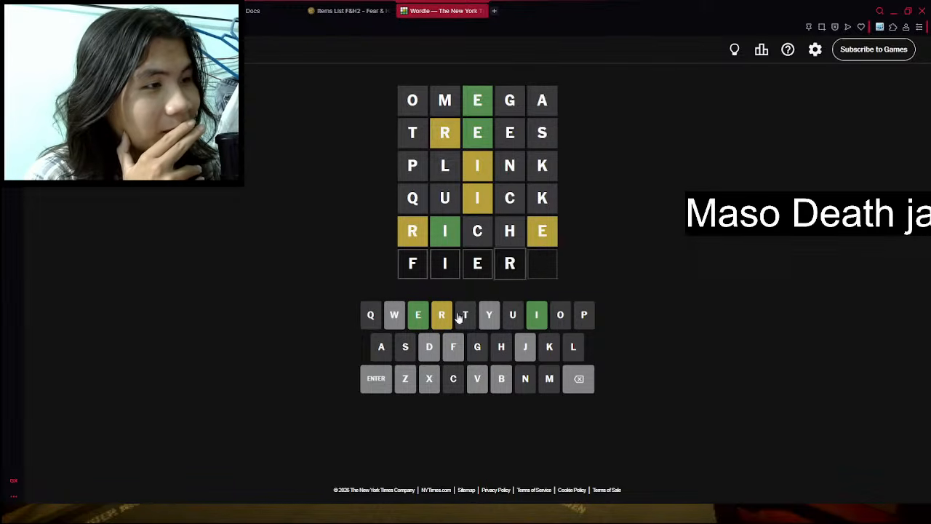
{"action": "left_click", "coordinate": [489, 314]}
{"action": "left_click", "coordinate": [376, 376]}
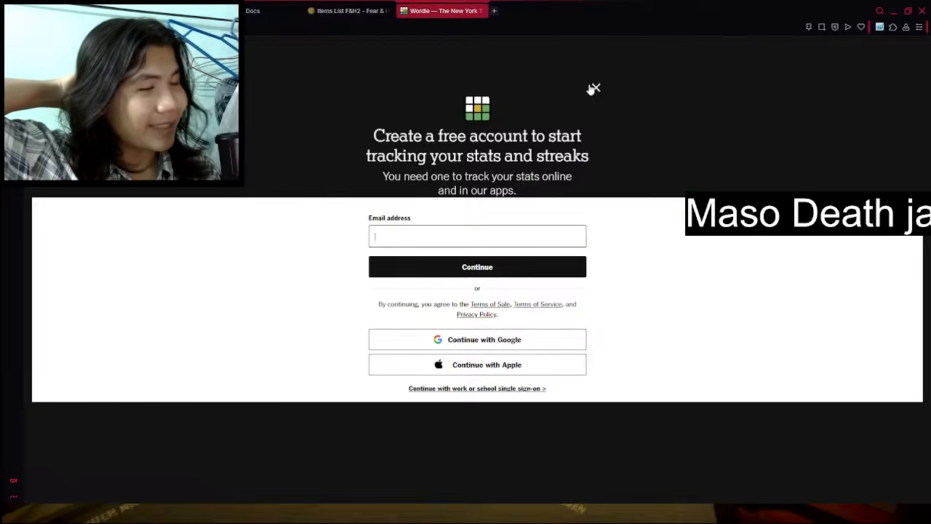
- Dismiss the free account sign-up page and close the finished Wordle game
{"action": "left_click", "coordinate": [594, 88]}
{"action": "left_click", "coordinate": [597, 88]}
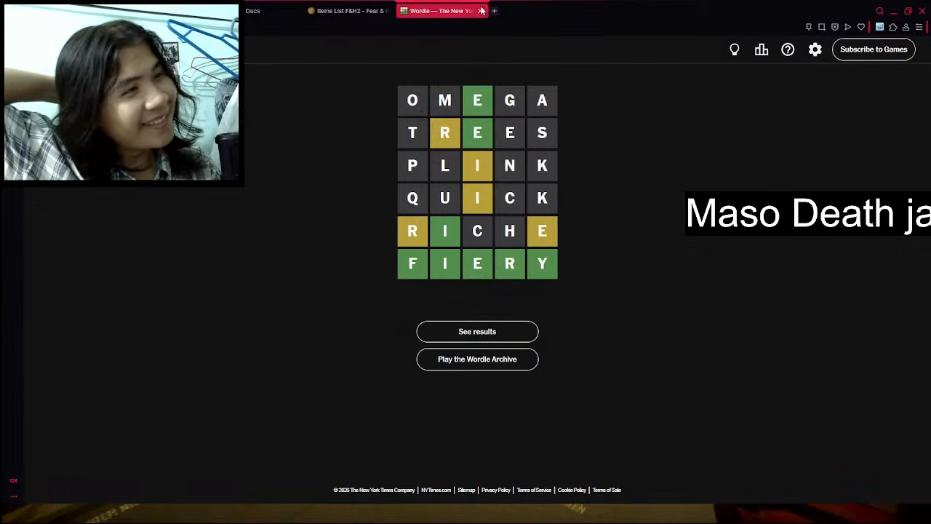
{"action": "left_click", "coordinate": [480, 11]}
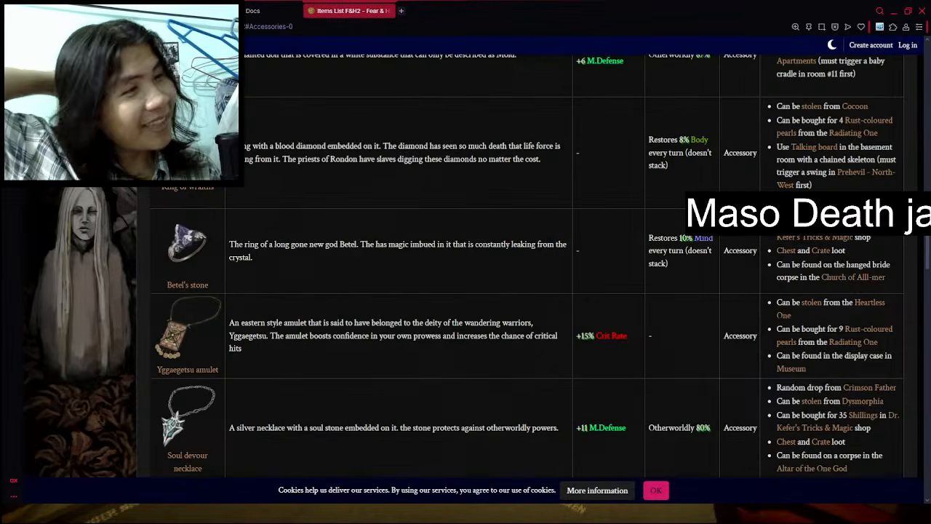
- Switch to the items document in Google Docs and place the cursor in the Special Effects cell for Betel's Stone
{"action": "left_click", "coordinate": [175, 11]}
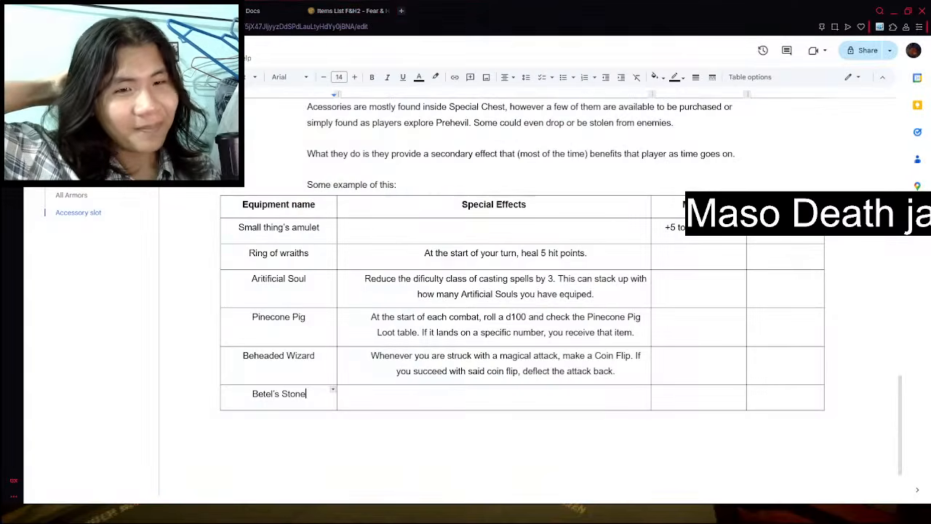
{"action": "left_click", "coordinate": [380, 408]}
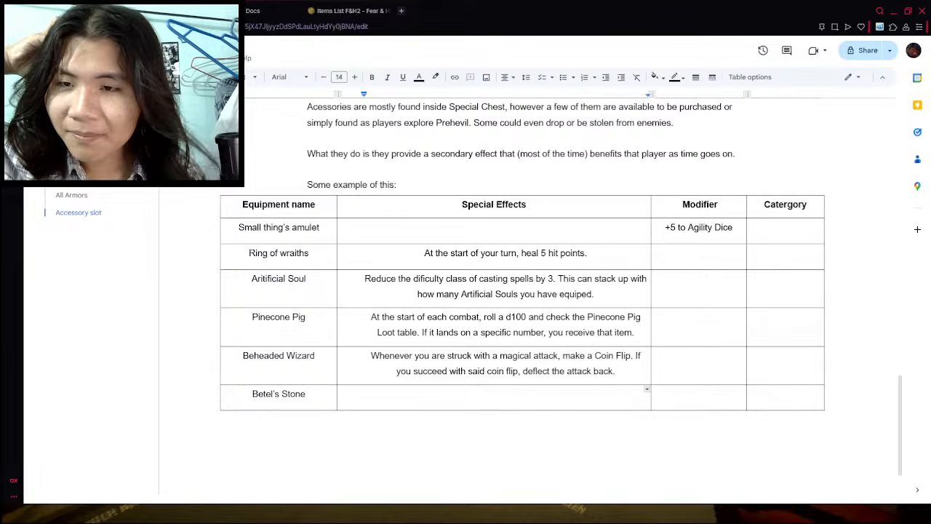
{"action": "left_click", "coordinate": [438, 307]}
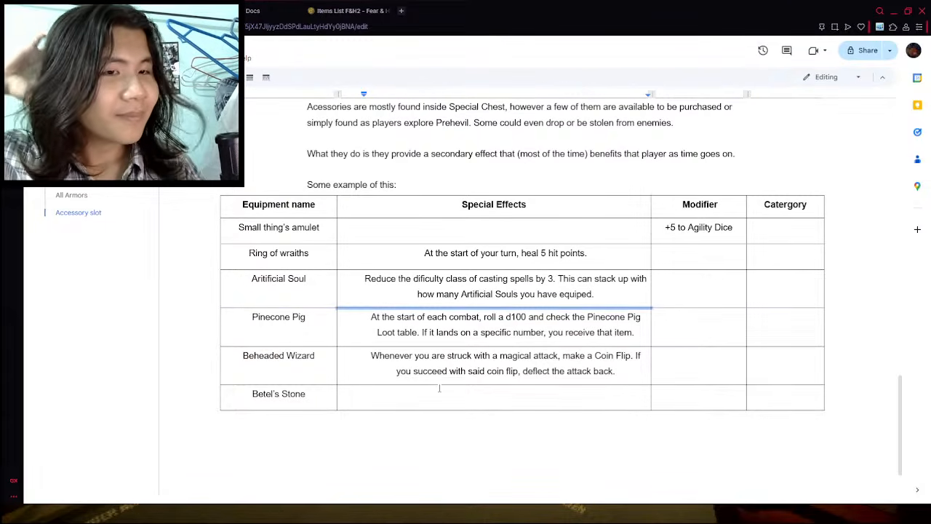
{"action": "left_click", "coordinate": [439, 388]}
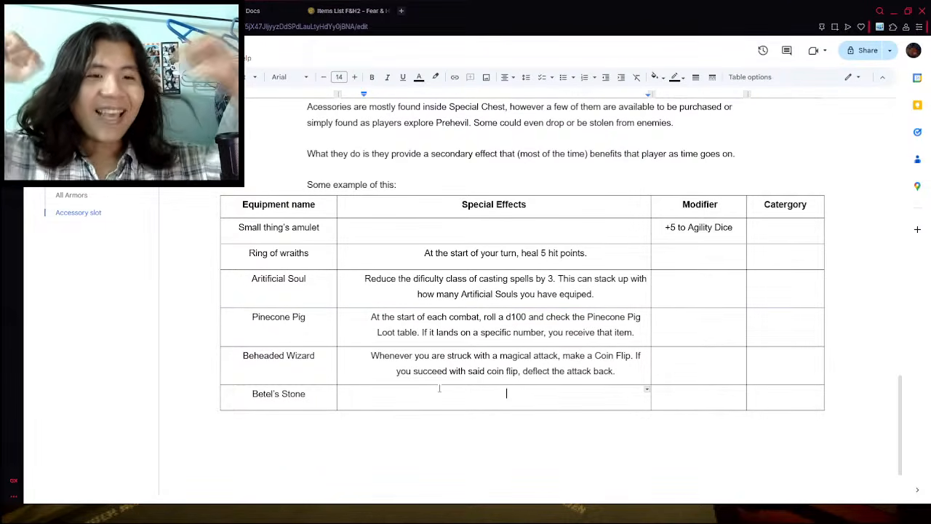
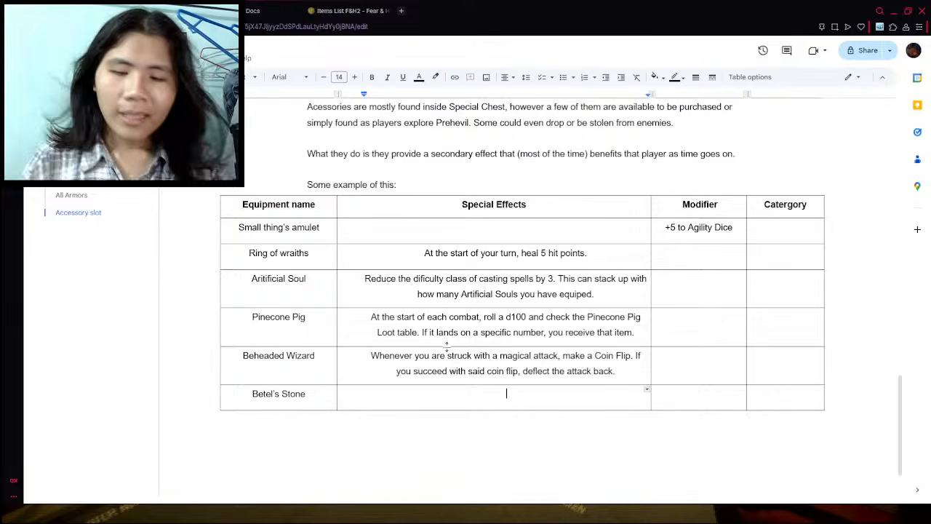
- Enter "At the start of your turn, reduce your Fear level by 1 if you have any." as the Betel's Stone special effect
{"action": "type", "text": "At the start of"}
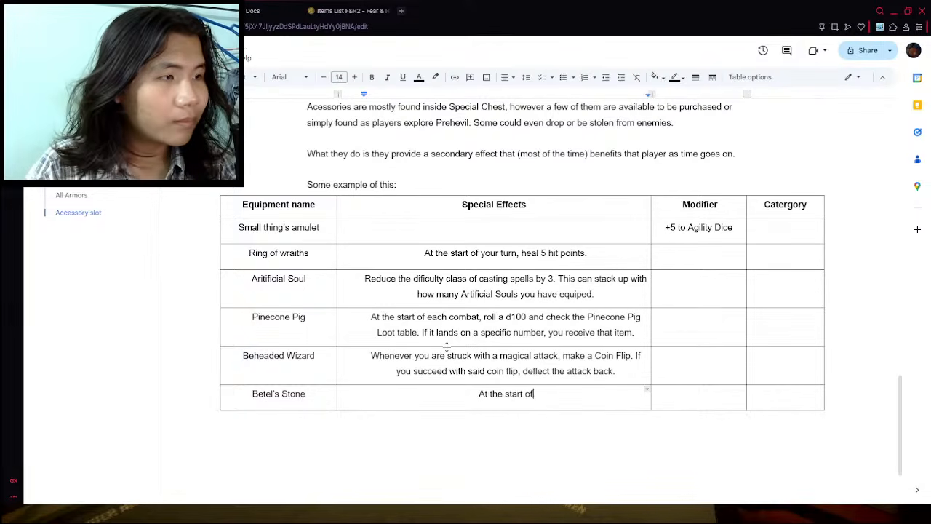
{"action": "type", "text": " your turn, "}
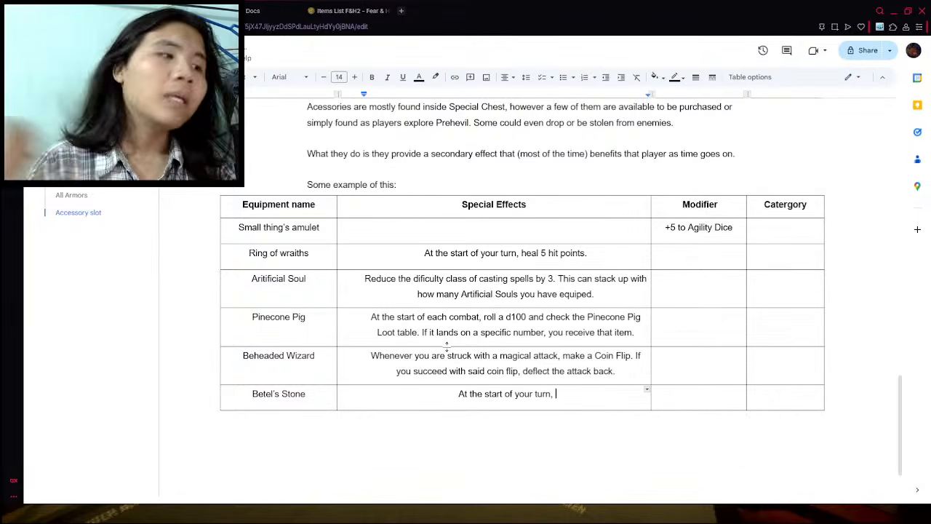
{"action": "type", "text": "reduce your Fear"}
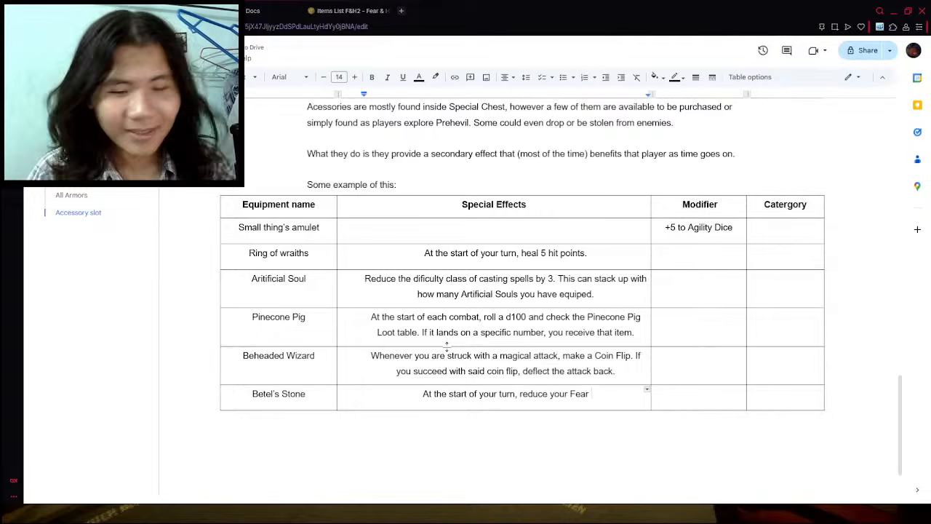
{"action": "type", "text": "level "}
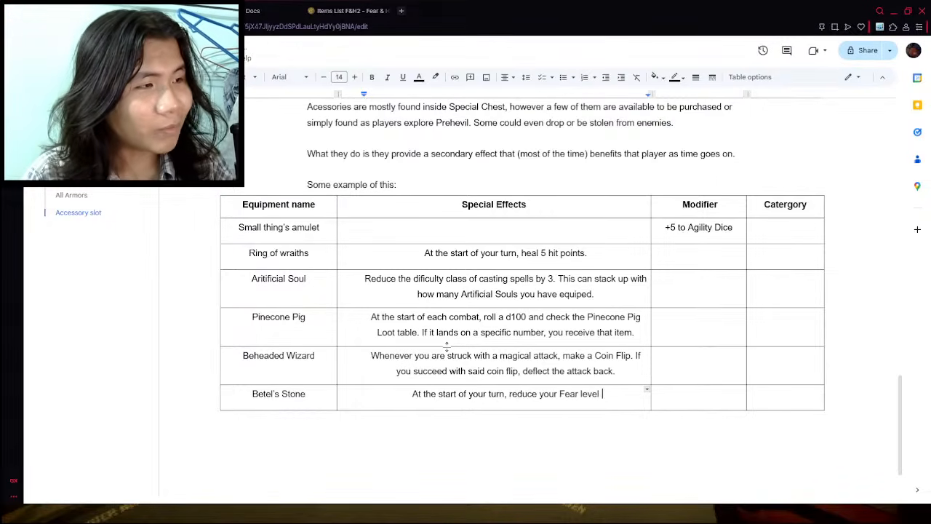
{"action": "type", "text": "by 1 if you hav"}
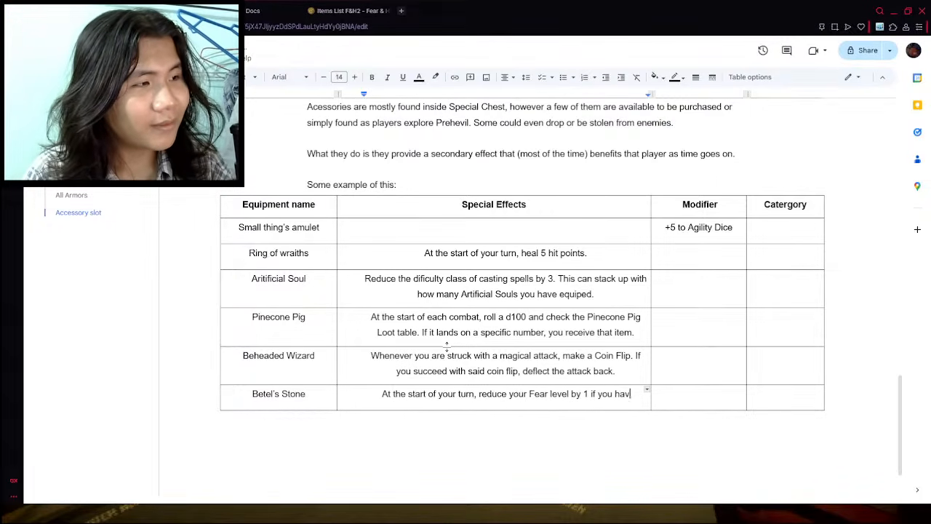
{"action": "type", "text": "e any."}
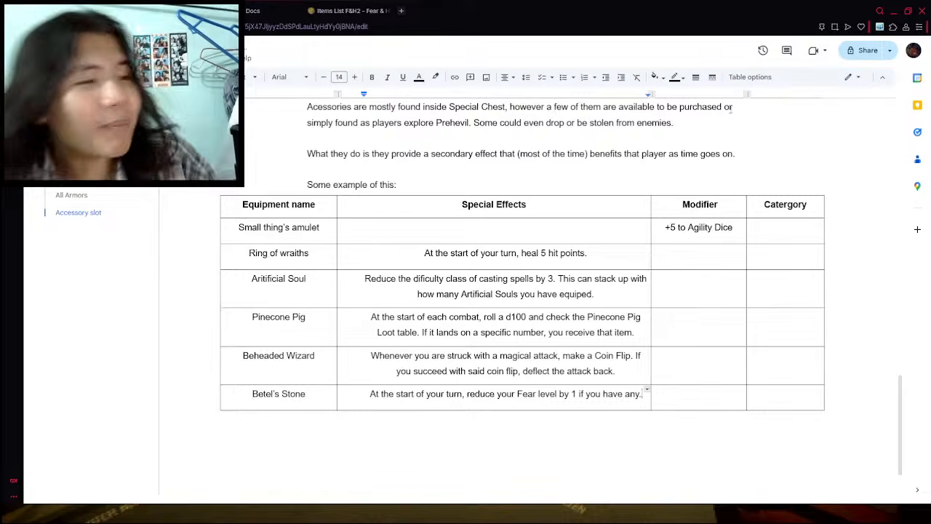
{"action": "left_click", "coordinate": [608, 439]}
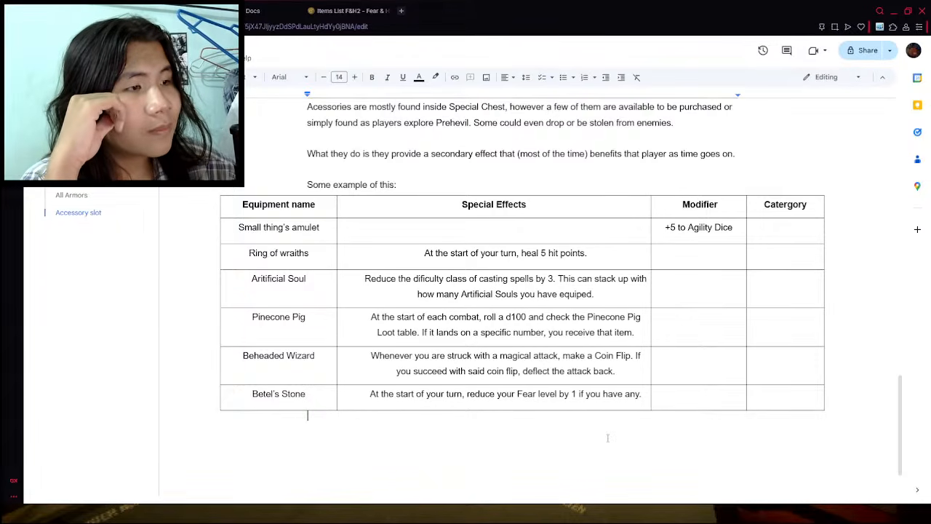
- Replace the Betel's Stone special effect with "Every 3 turns, remove 1 fear level if you have any."
{"action": "triple_click", "coordinate": [509, 394]}
{"action": "type", "text": "Every "}
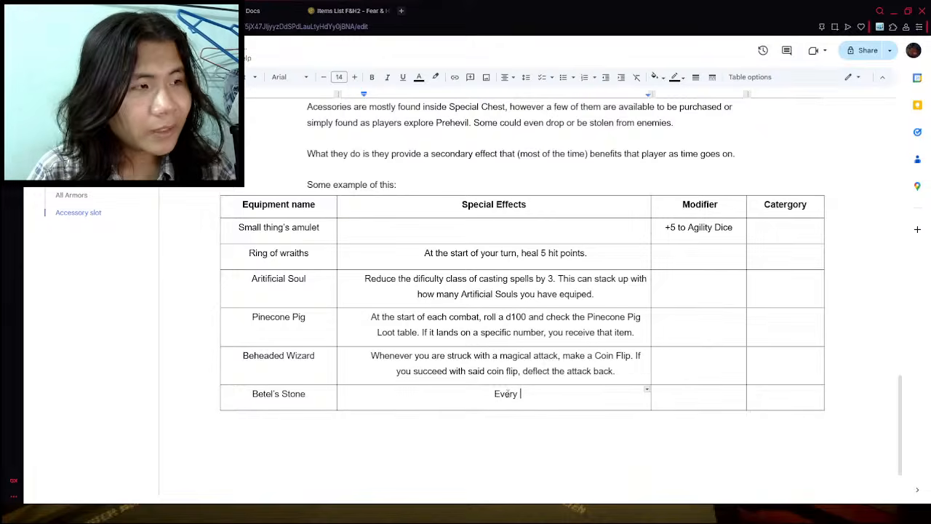
{"action": "type", "text": "3 turns, remove "}
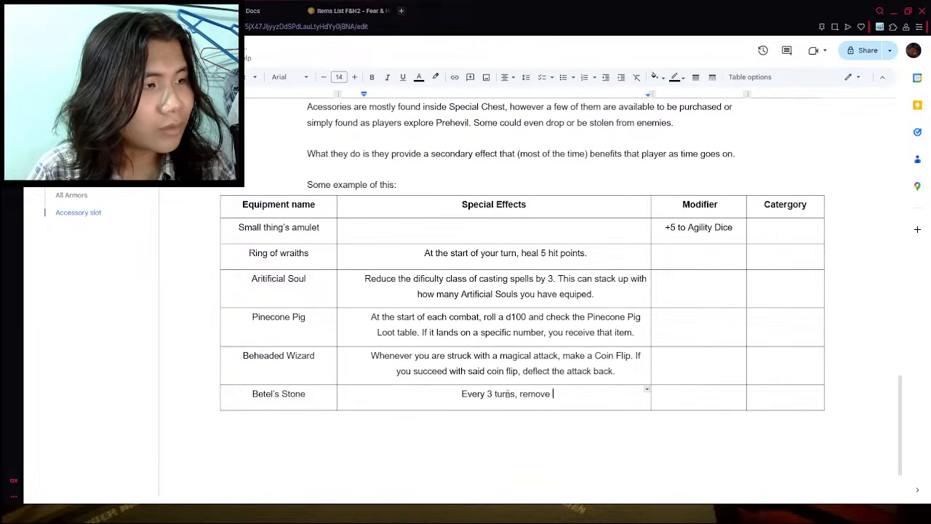
{"action": "type", "text": "1 fear l"}
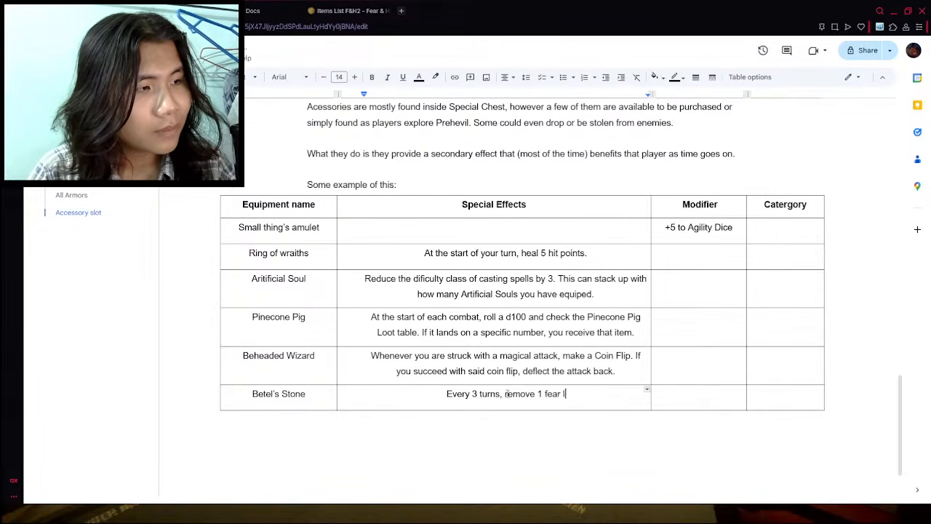
{"action": "type", "text": "evel if you have any."}
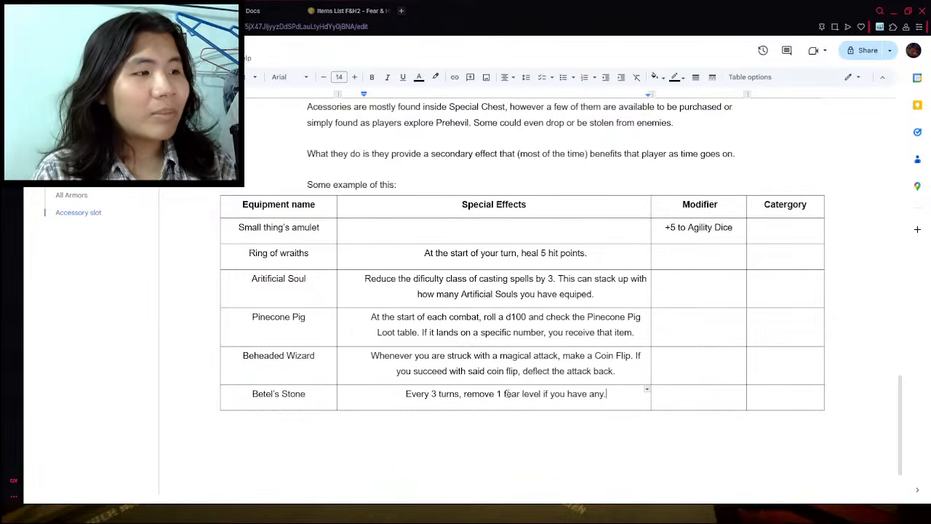
- Capitalise both words of "Fear Level" in the Betel's Stone special effect
{"action": "key", "text": "BackSpace"}
{"action": "type", "text": "F"}
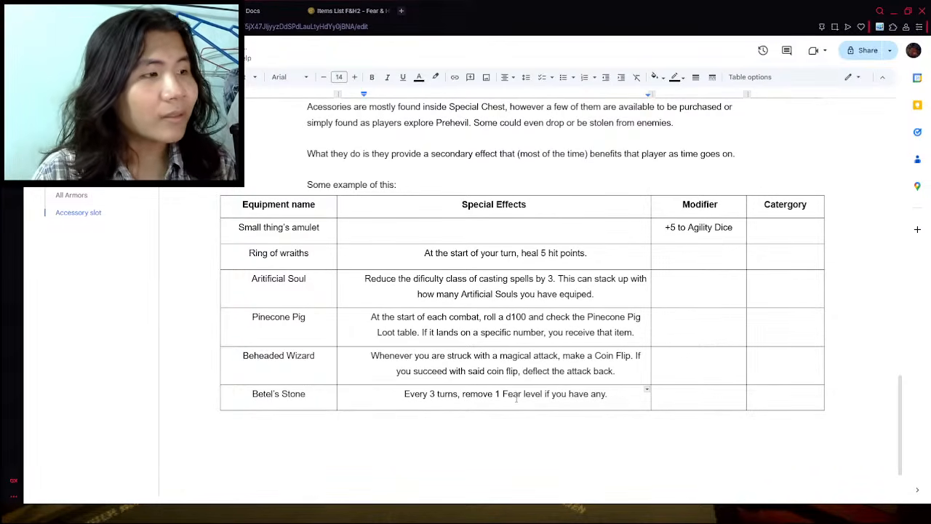
{"action": "key", "text": "BackSpace"}
{"action": "type", "text": "L"}
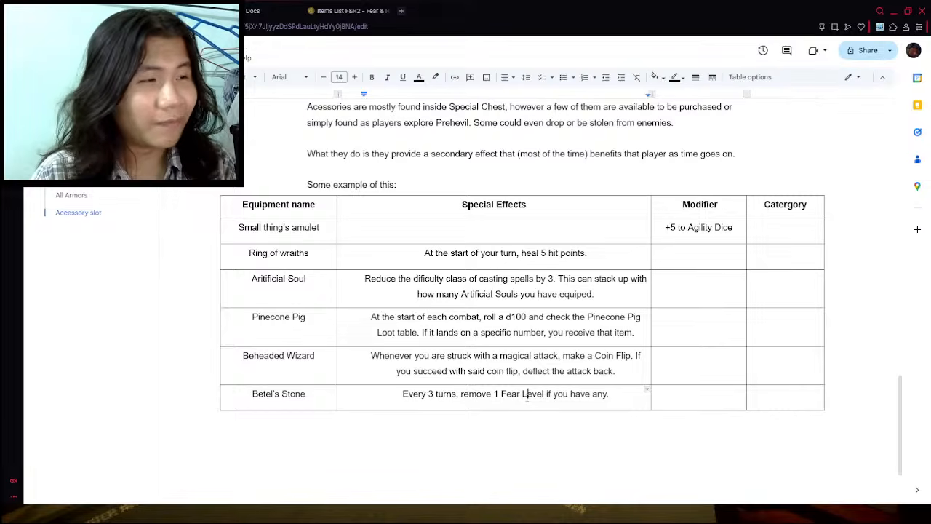
{"action": "left_click", "coordinate": [489, 452]}
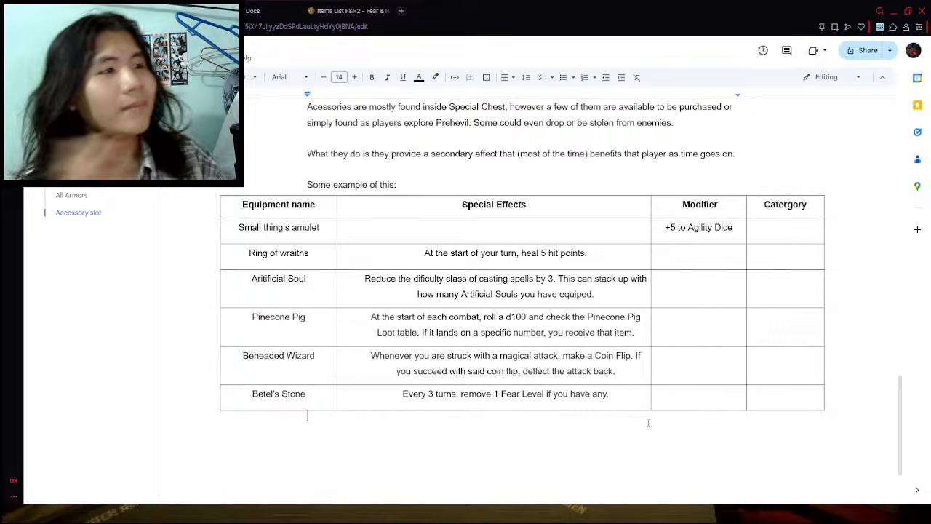
- Look through the accessories on the Items List F&H2 wiki page, and insert a table row below Betel's Stone in the document
{"action": "left_click", "coordinate": [251, 10]}
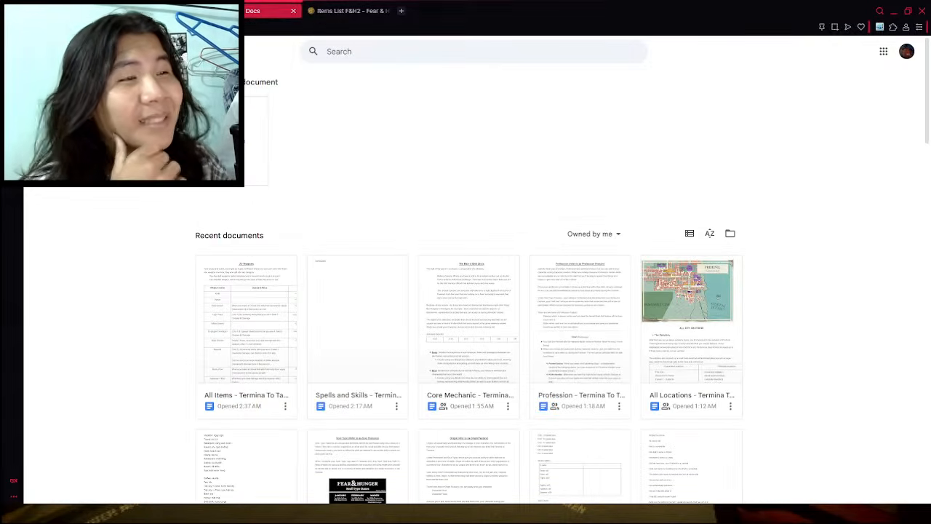
{"action": "left_click", "coordinate": [349, 6]}
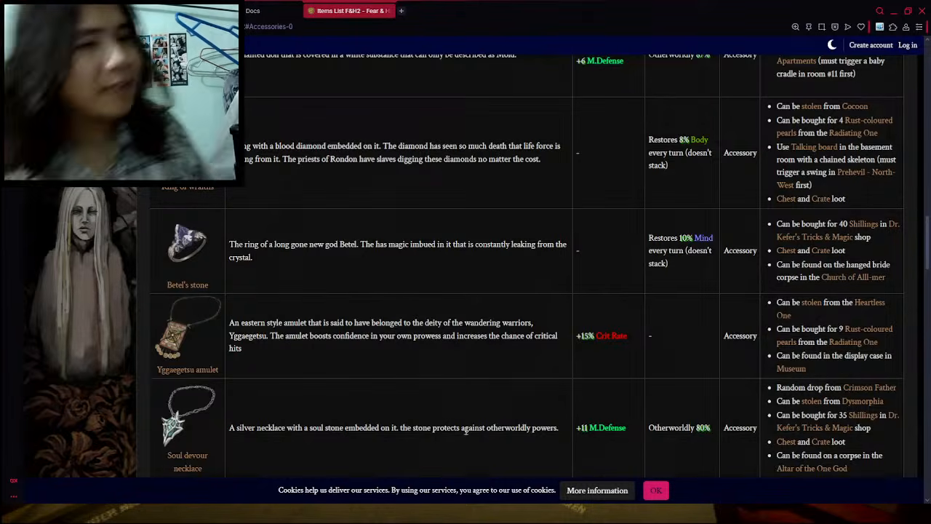
{"action": "scroll", "coordinate": [350, 385], "scroll_direction": "down", "scroll_amount": 2}
{"action": "scroll", "coordinate": [350, 385], "scroll_direction": "down", "scroll_amount": 5}
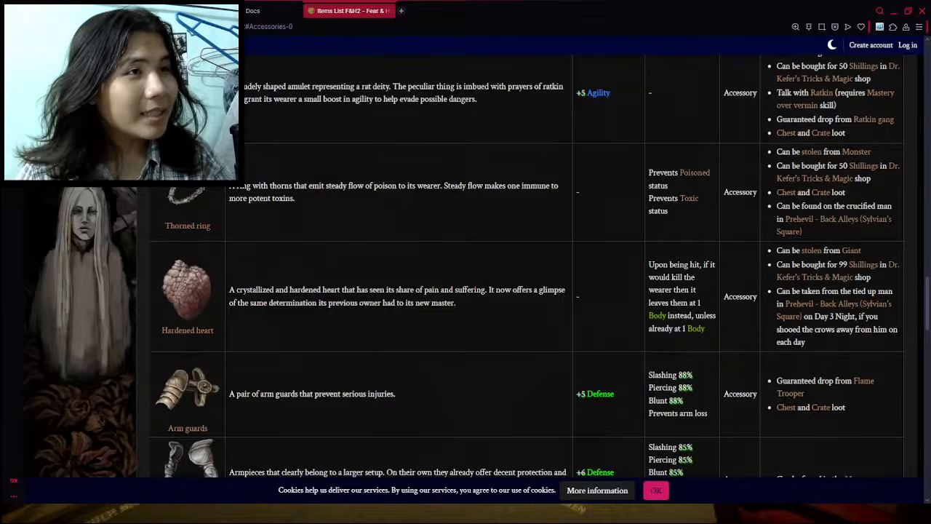
{"action": "left_click", "coordinate": [168, 11]}
{"action": "right_click", "coordinate": [322, 397]}
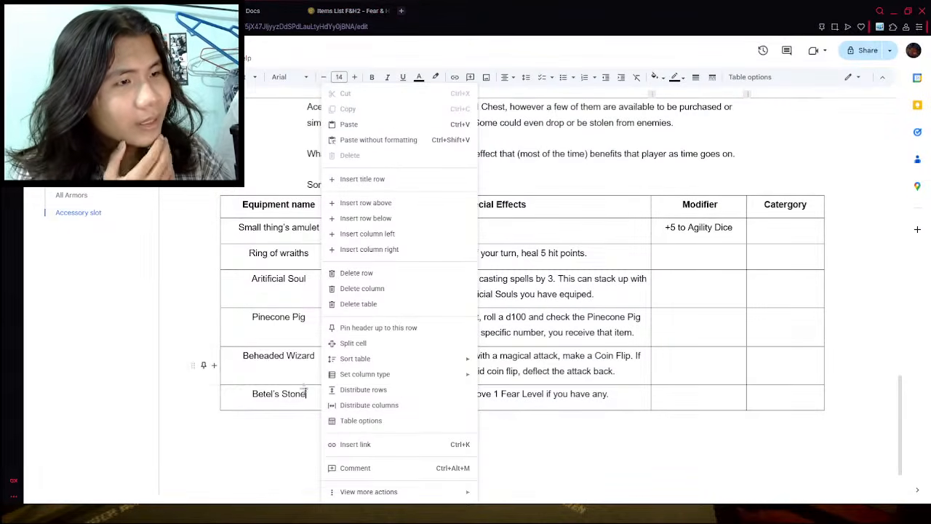
{"action": "left_click", "coordinate": [383, 218]}
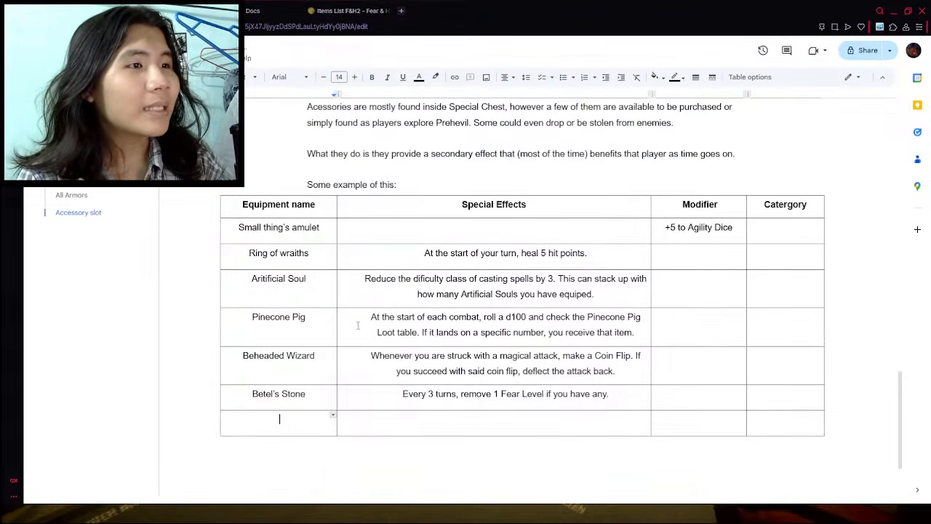
- Check the next accessory on the wiki page and enter "Hardened Heart" as the equipment name in the empty table row
{"action": "scroll", "coordinate": [357, 322], "scroll_direction": "down", "scroll_amount": 2}
{"action": "left_click", "coordinate": [290, 9]}
{"action": "left_click", "coordinate": [336, 6]}
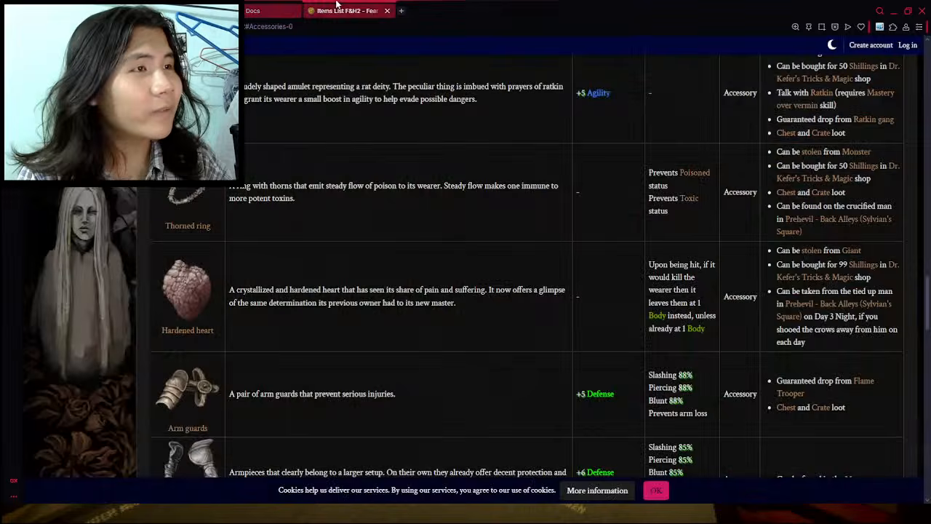
{"action": "left_click", "coordinate": [168, 11]}
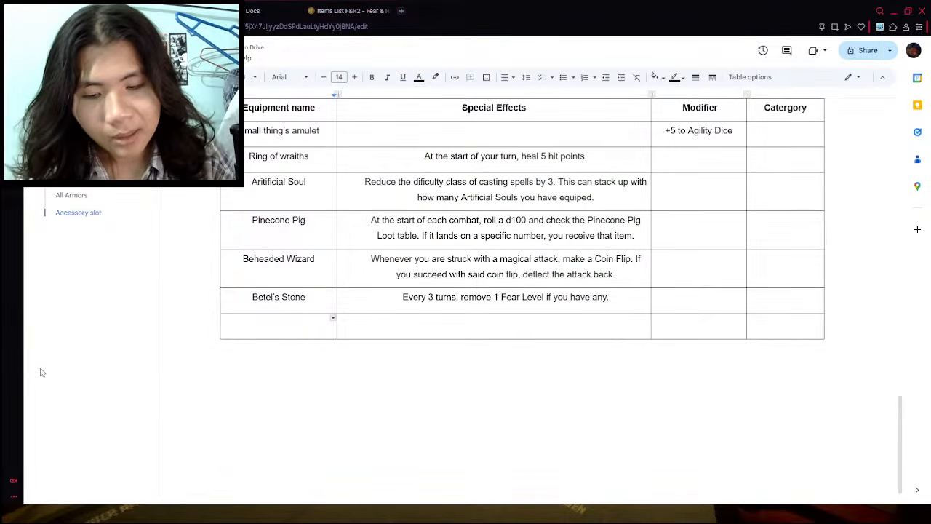
{"action": "type", "text": "Hrd"}
{"action": "key", "text": "BackSpace"}
{"action": "key", "text": "BackSpace"}
{"action": "type", "text": "ar"}
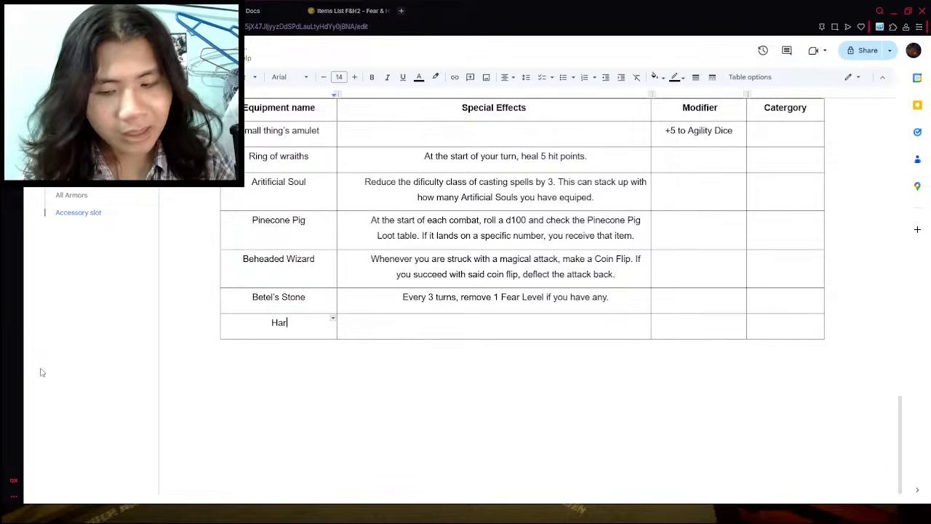
{"action": "type", "text": "dened "}
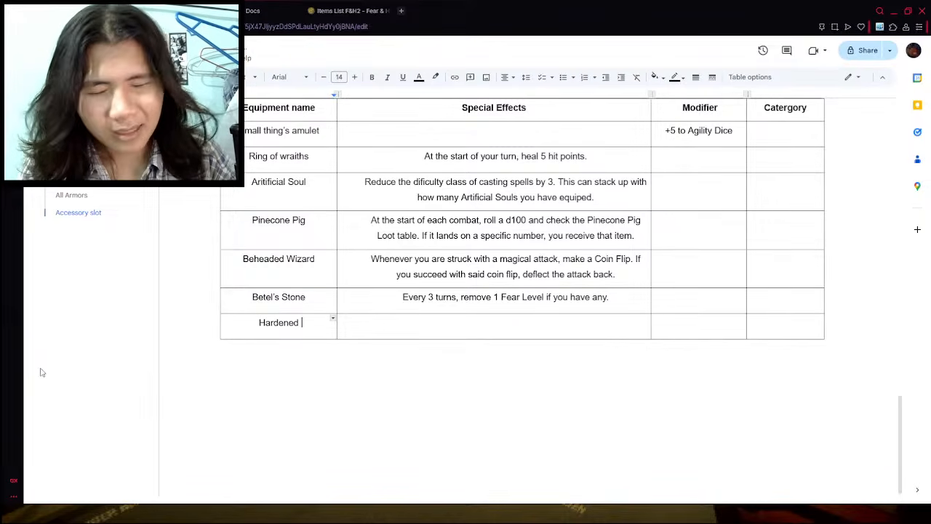
{"action": "type", "text": "Heart"}
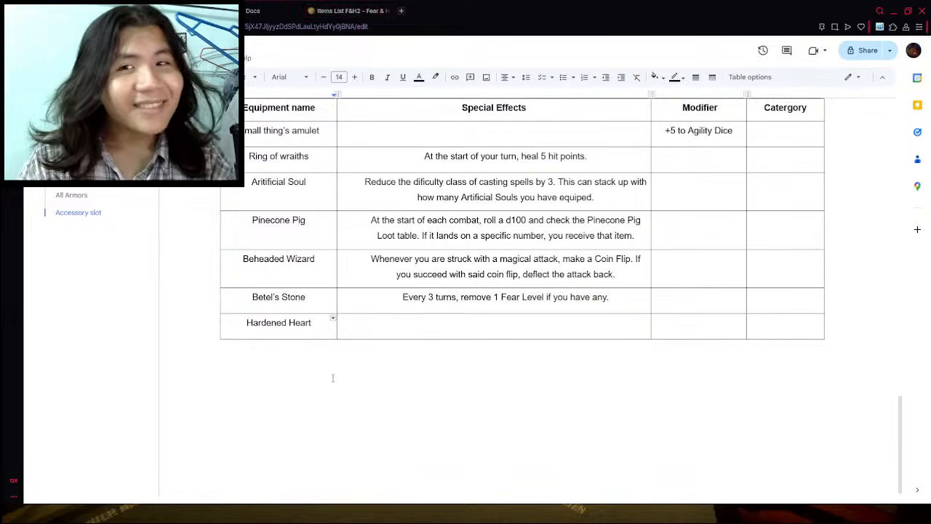
- Consult the wiki's Hardened heart entry and start its special effect with "Whenever you would take any amount of damage that would reduce"
{"action": "left_click", "coordinate": [283, 6]}
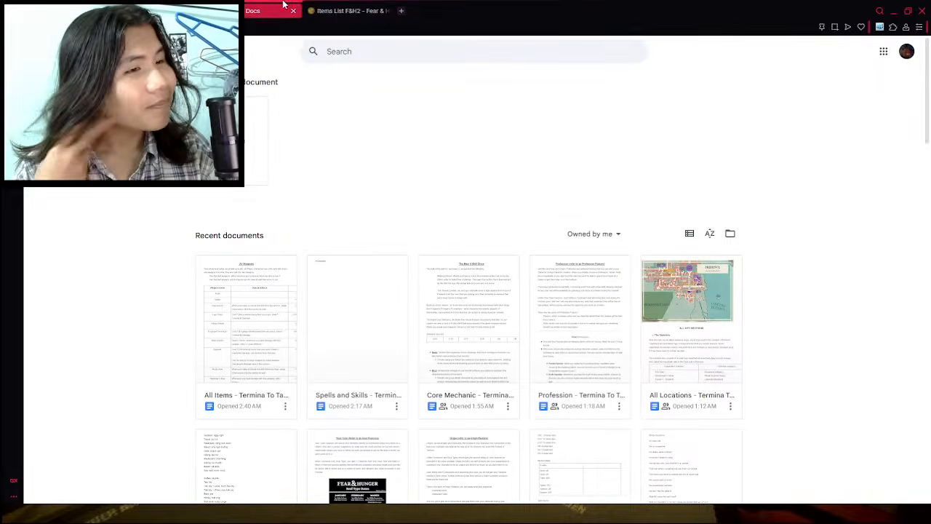
{"action": "left_click", "coordinate": [349, 10]}
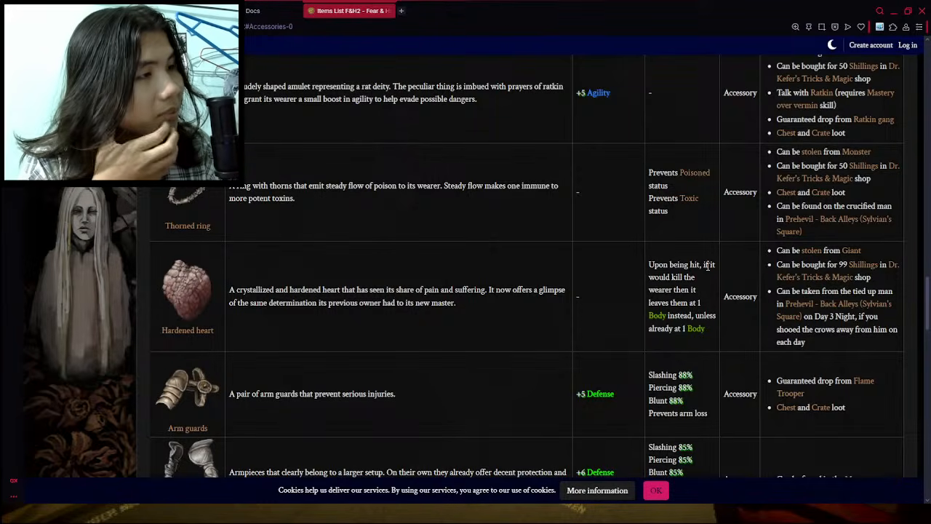
{"action": "key", "text": "ctrl+Tab"}
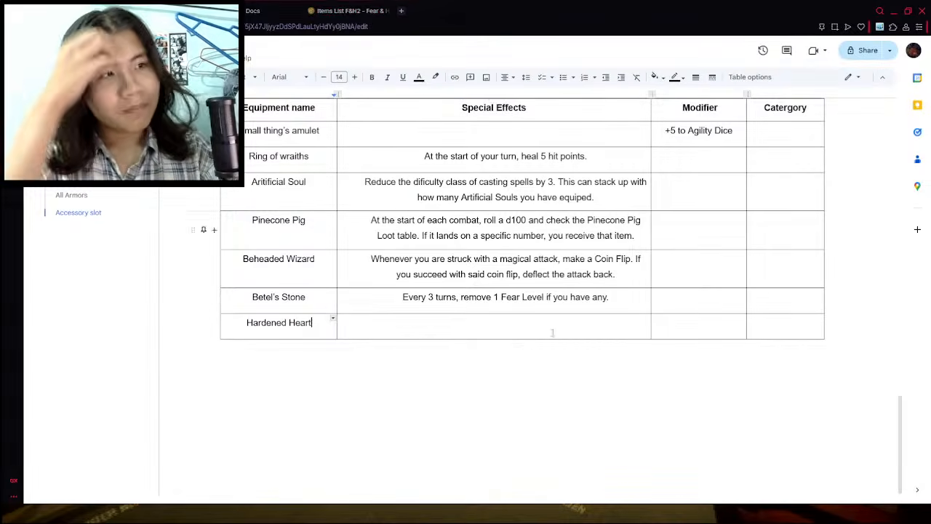
{"action": "left_click", "coordinate": [450, 324]}
{"action": "type", "text": "Whene"}
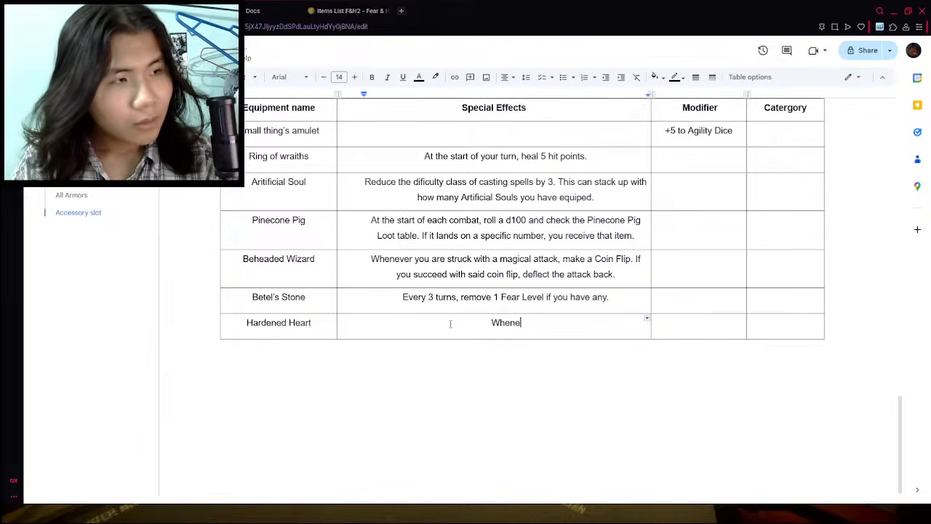
{"action": "type", "text": "ver you would tak"}
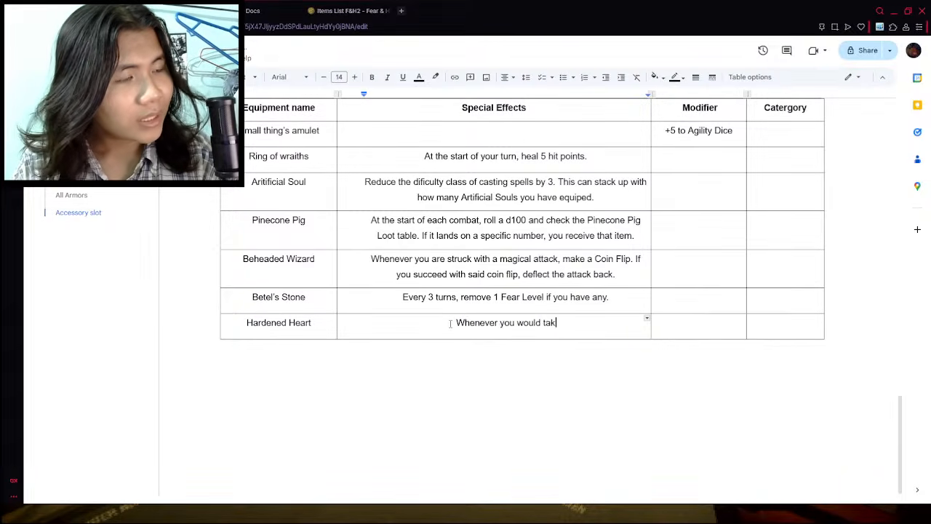
{"action": "type", "text": "e any"}
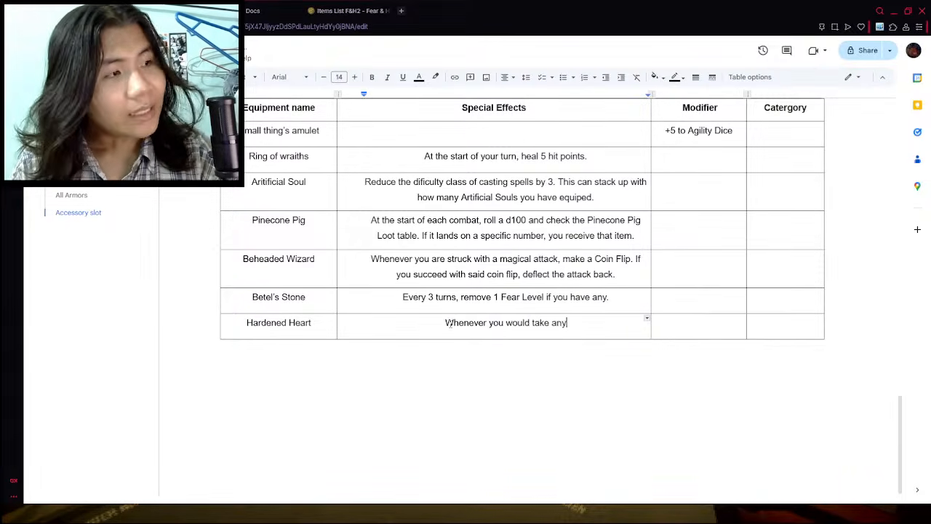
{"action": "type", "text": " amount of d"}
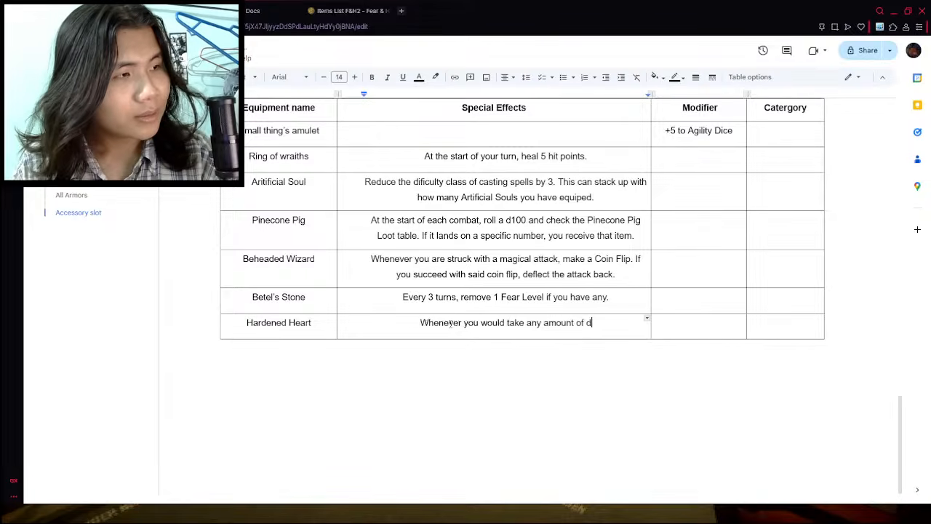
{"action": "type", "text": "amage that "}
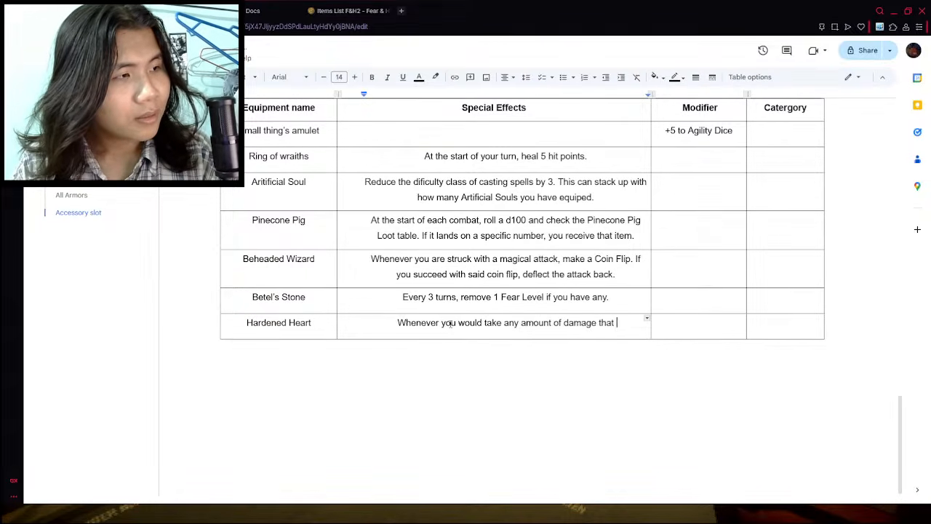
{"action": "type", "text": "would reduce"}
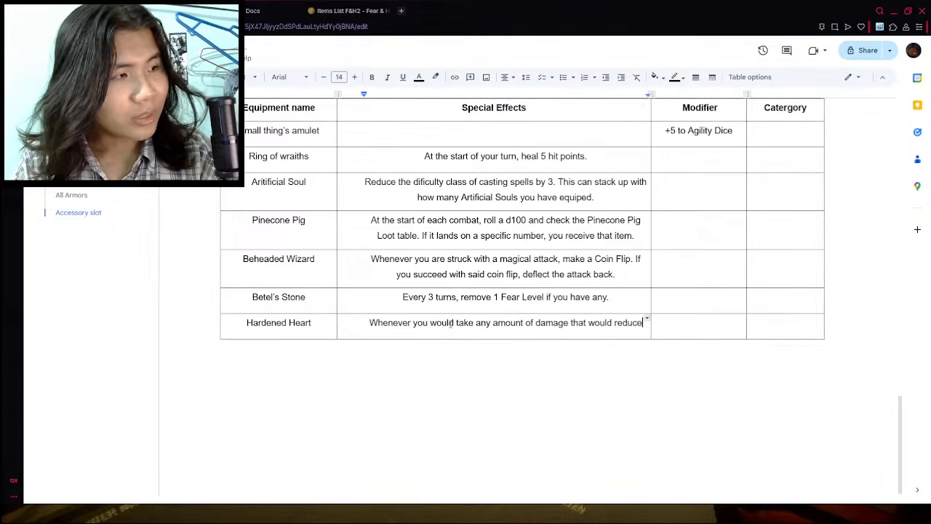
- Replace the unfinished word "reduce" in the Hardened Heart special effect with "kill you."
{"action": "key", "text": "BackSpace"}
{"action": "key", "text": "BackSpace"}
{"action": "key", "text": "BackSpace"}
{"action": "key", "text": "BackSpace"}
{"action": "type", "text": "u"}
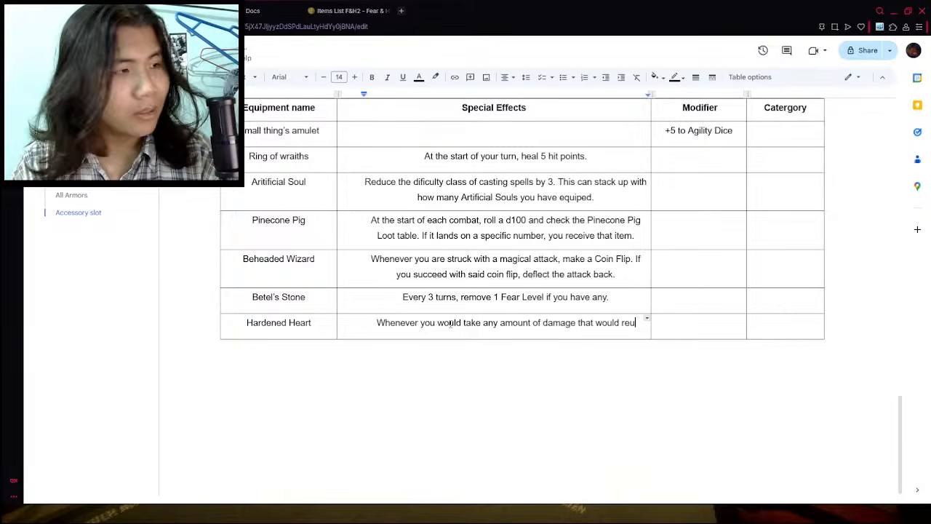
{"action": "key", "text": "BackSpace"}
{"action": "key", "text": "BackSpace"}
{"action": "key", "text": "BackSpace"}
{"action": "type", "text": "kill you"}
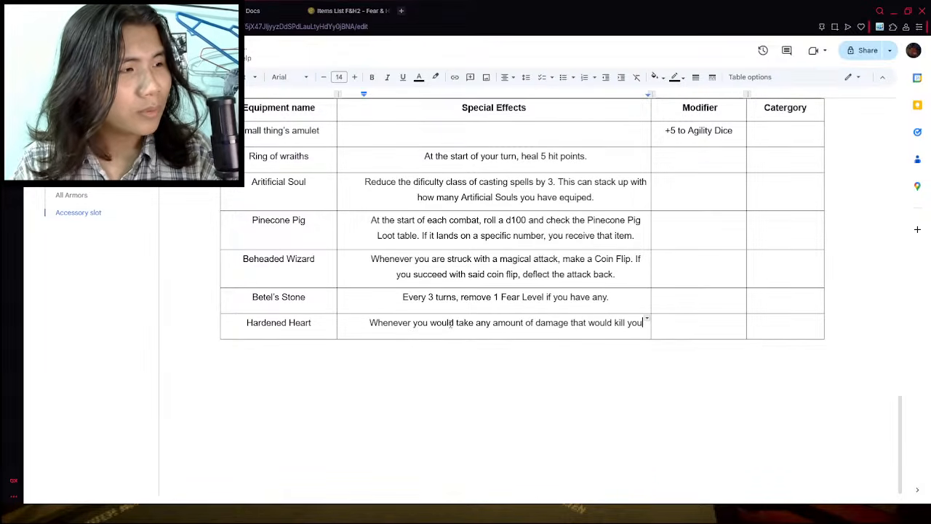
{"action": "type", "text": "."}
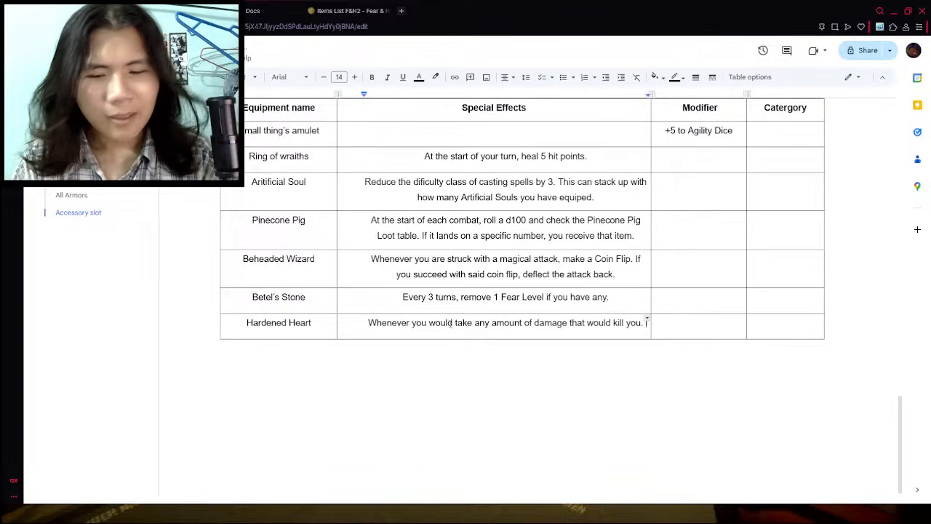
{"action": "type", "text": " Re"}
- Continue the Hardened Heart special effect with the sentence "Bring your hit points down to a 1 isntead."
{"action": "key", "text": "BackSpace"}
{"action": "key", "text": "BackSpace"}
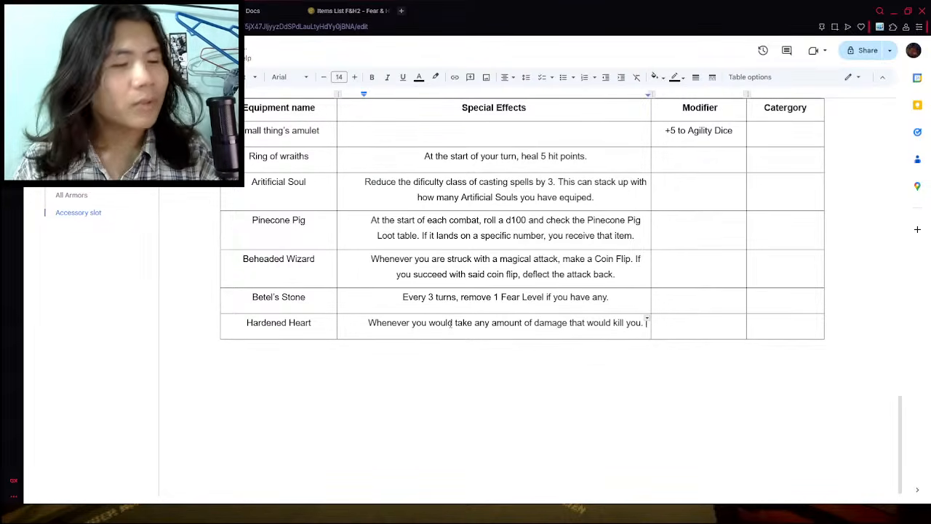
{"action": "type", "text": "Bring "}
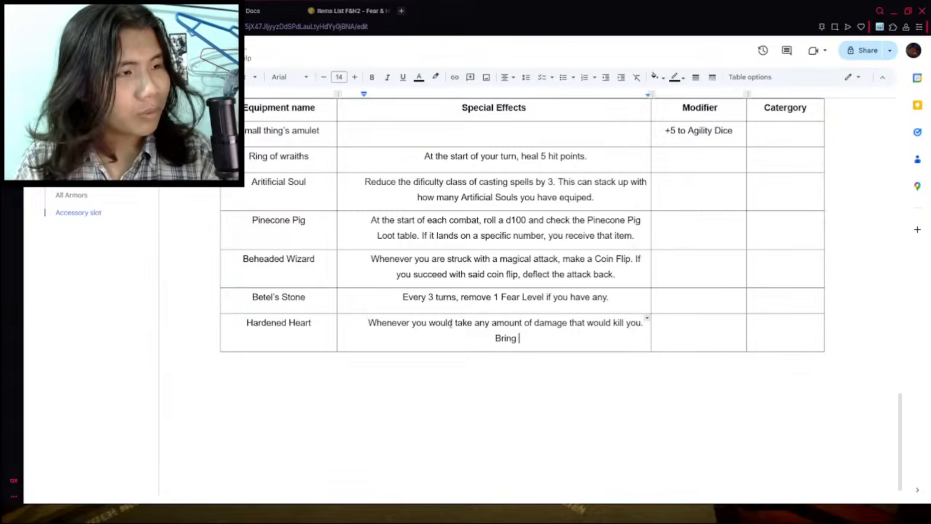
{"action": "type", "text": "your hit p"}
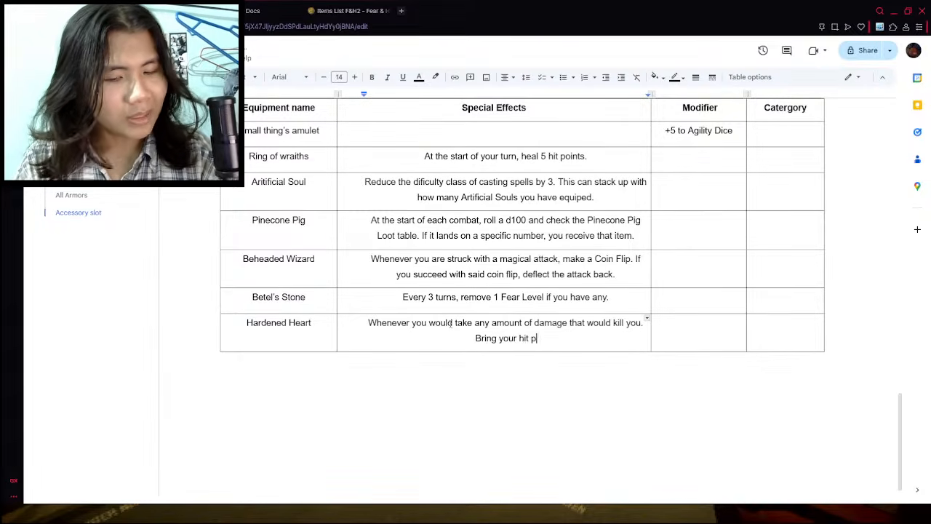
{"action": "type", "text": "oints down o"}
{"action": "key", "text": "BackSpace"}
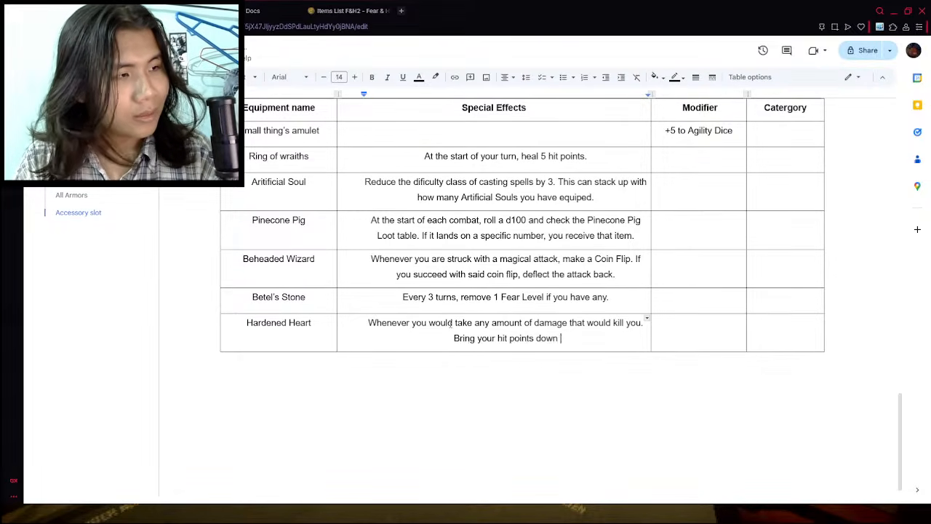
{"action": "type", "text": "to a 1 "}
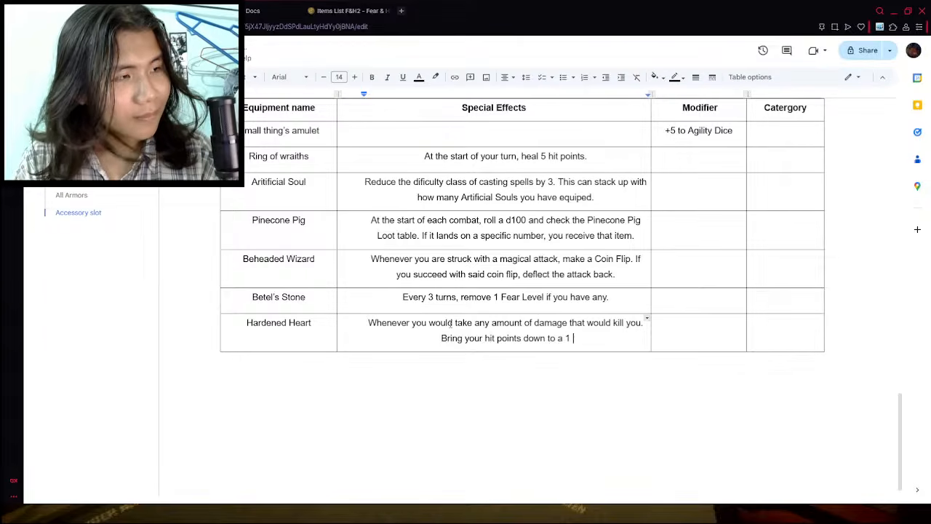
{"action": "type", "text": "isntead."}
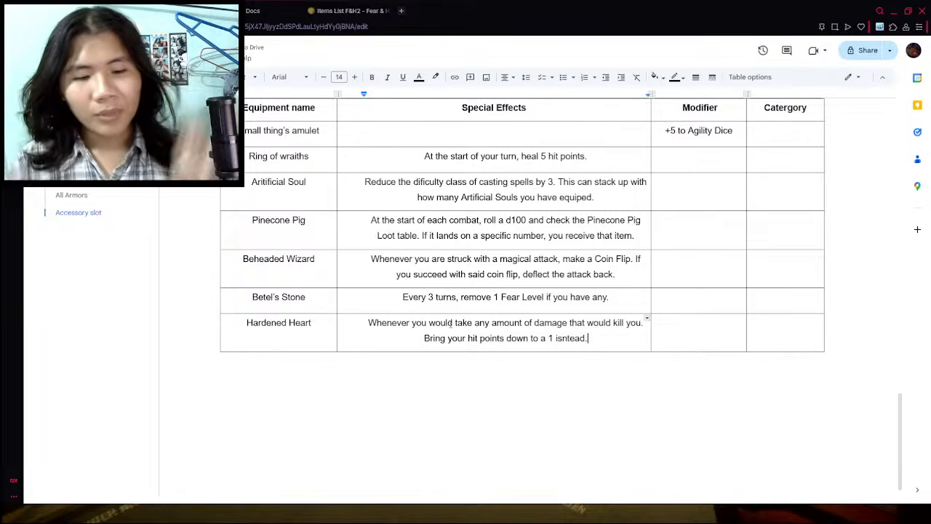
- Add "Does not work if you only have 1 hit point." to the Hardened Heart special effect, separated by a blank line
{"action": "key", "text": "Return"}
{"action": "key", "text": "Return"}
{"action": "type", "text": "Does not "}
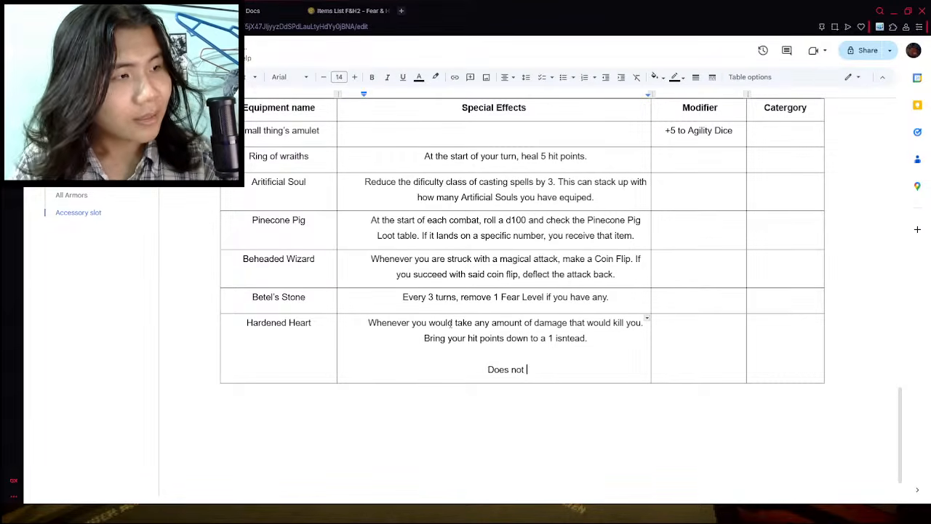
{"action": "type", "text": "work if you on"}
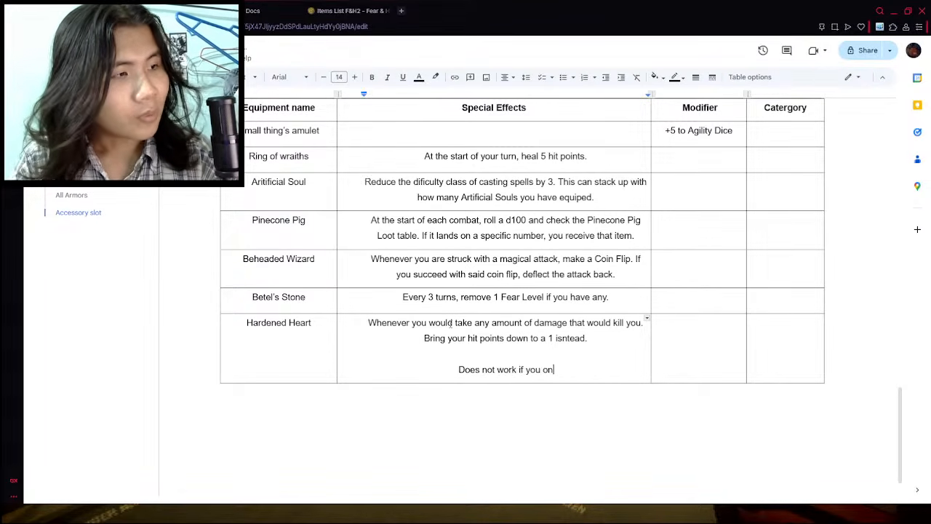
{"action": "type", "text": "ly have 1 hit points."}
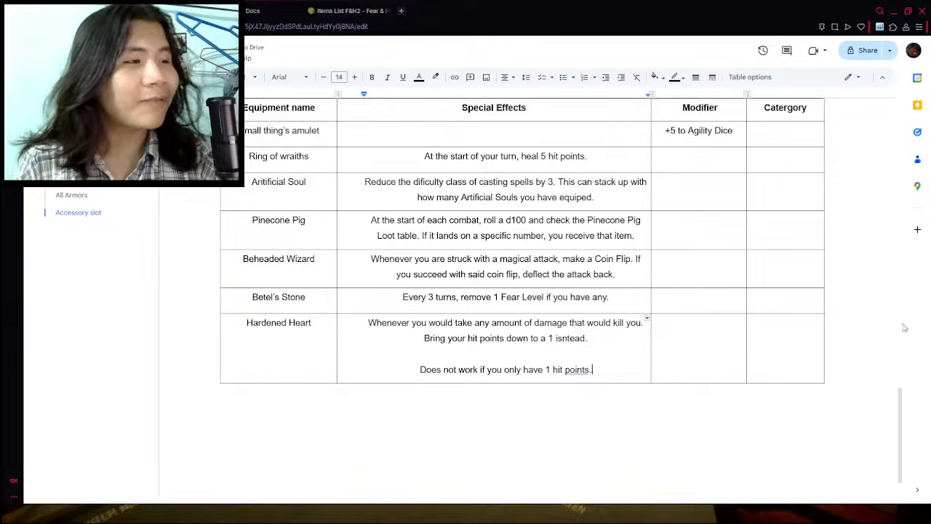
{"action": "left_click", "coordinate": [571, 370]}
{"action": "left_click", "coordinate": [578, 355]}
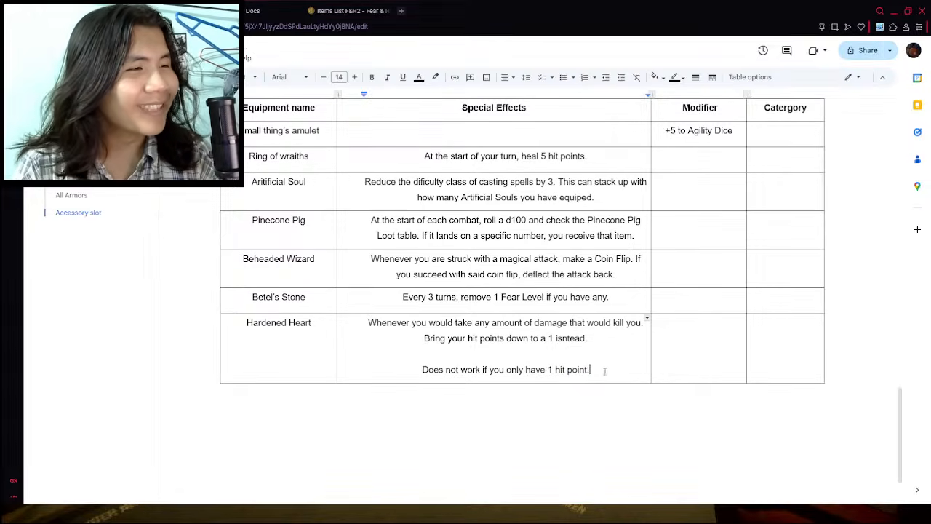
{"action": "double_click", "coordinate": [669, 429]}
{"action": "left_click", "coordinate": [676, 375]}
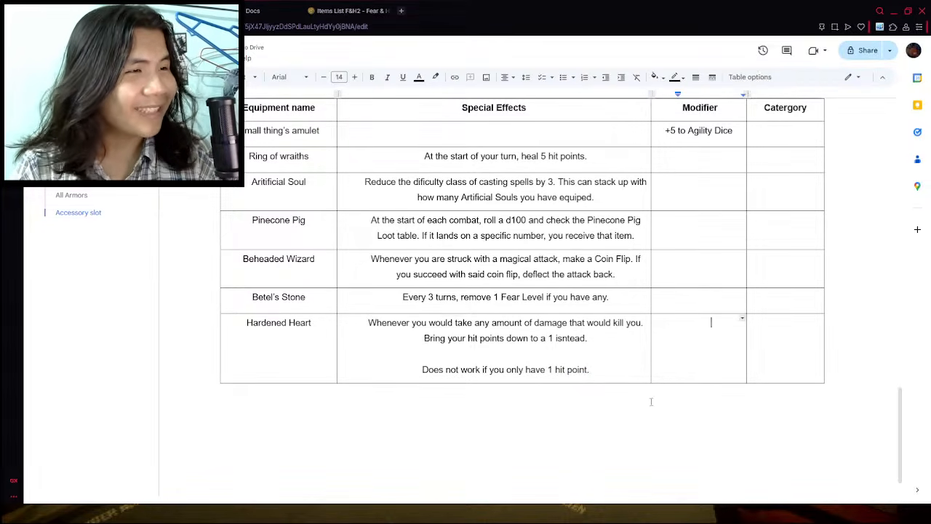
{"action": "left_click", "coordinate": [645, 402]}
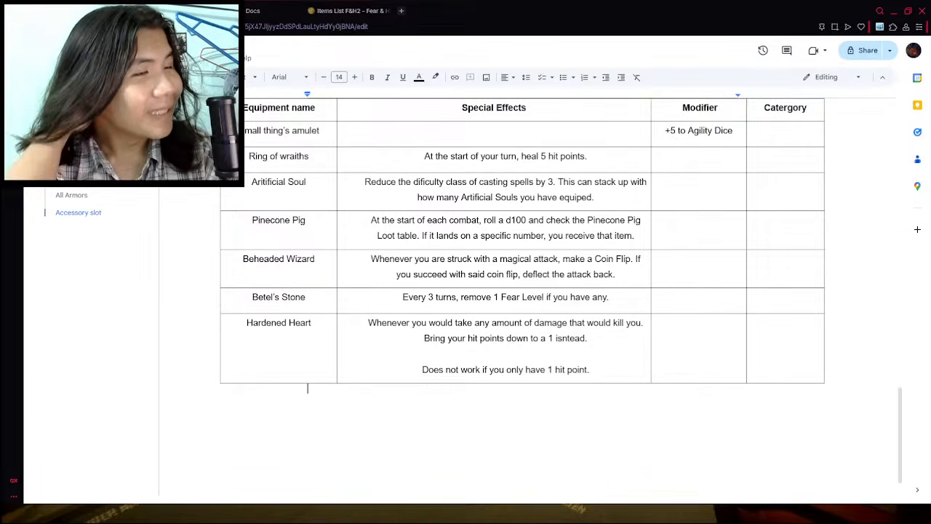
- Look through the accessories on the Items List F&H2 wiki page for another one to adapt
{"action": "left_click", "coordinate": [255, 10]}
{"action": "left_click", "coordinate": [348, 6]}
{"action": "scroll", "coordinate": [250, 218], "scroll_direction": "up", "scroll_amount": 4}
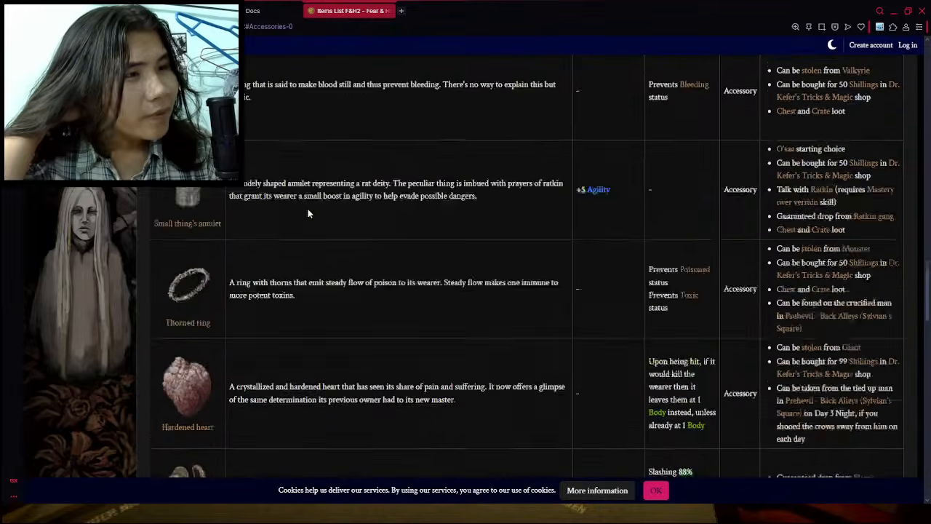
{"action": "scroll", "coordinate": [255, 222], "scroll_direction": "up", "scroll_amount": 2}
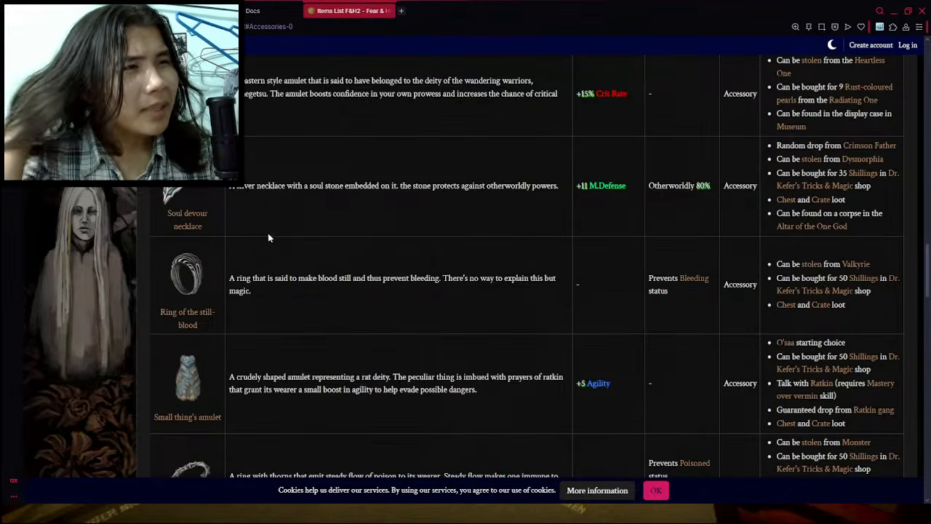
{"action": "scroll", "coordinate": [253, 222], "scroll_direction": "up", "scroll_amount": 1}
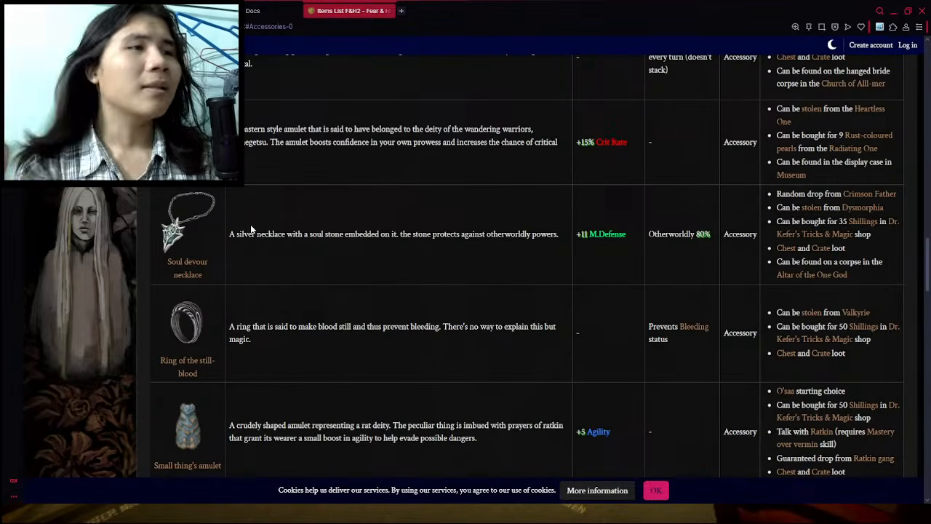
{"action": "scroll", "coordinate": [262, 218], "scroll_direction": "up", "scroll_amount": 3}
{"action": "scroll", "coordinate": [240, 334], "scroll_direction": "up", "scroll_amount": 5}
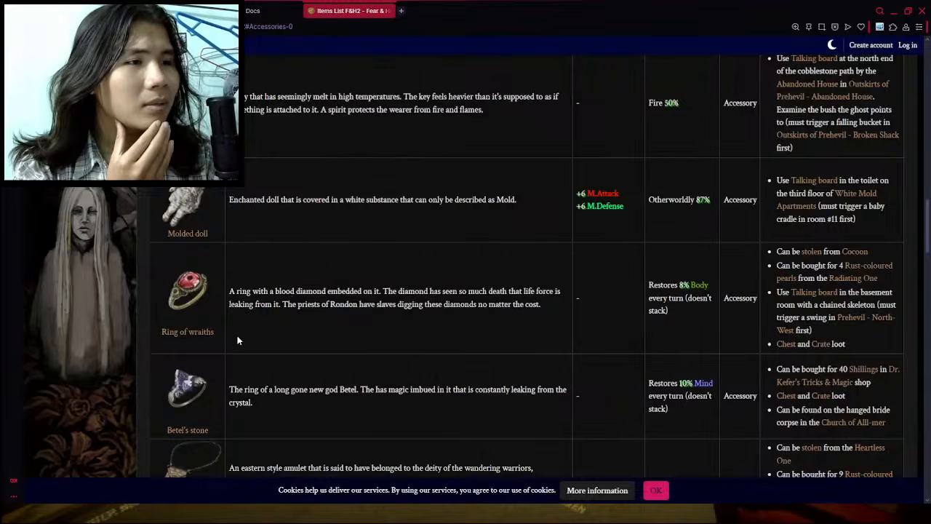
{"action": "scroll", "coordinate": [238, 339], "scroll_direction": "up", "scroll_amount": 2}
{"action": "scroll", "coordinate": [254, 305], "scroll_direction": "down", "scroll_amount": 12}
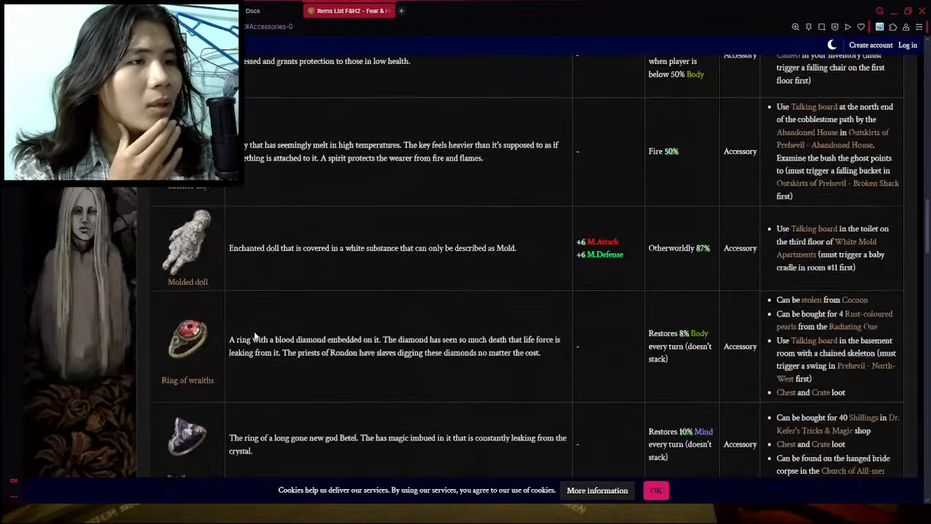
{"action": "scroll", "coordinate": [262, 289], "scroll_direction": "down", "scroll_amount": 2}
{"action": "scroll", "coordinate": [261, 291], "scroll_direction": "up", "scroll_amount": 2}
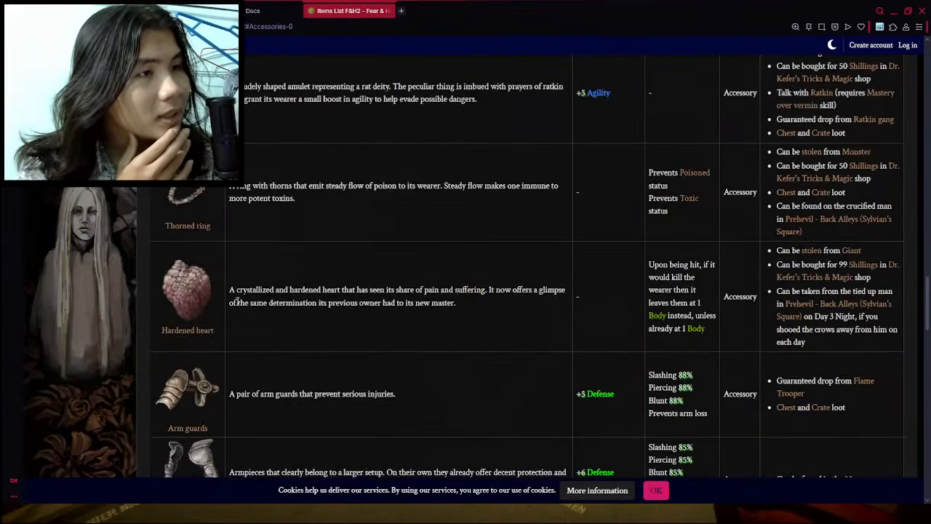
{"action": "scroll", "coordinate": [255, 295], "scroll_direction": "down", "scroll_amount": 8}
{"action": "scroll", "coordinate": [250, 293], "scroll_direction": "down", "scroll_amount": 5}
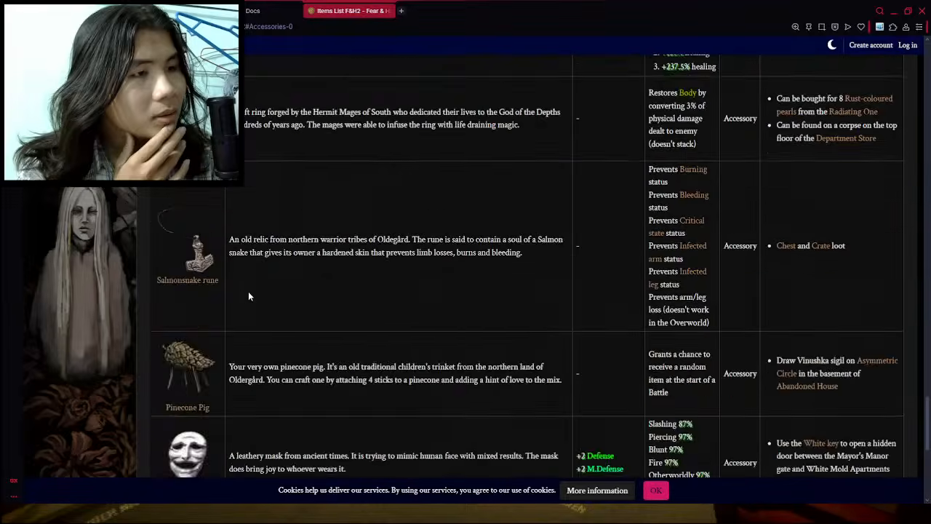
{"action": "scroll", "coordinate": [211, 320], "scroll_direction": "up", "scroll_amount": 3}
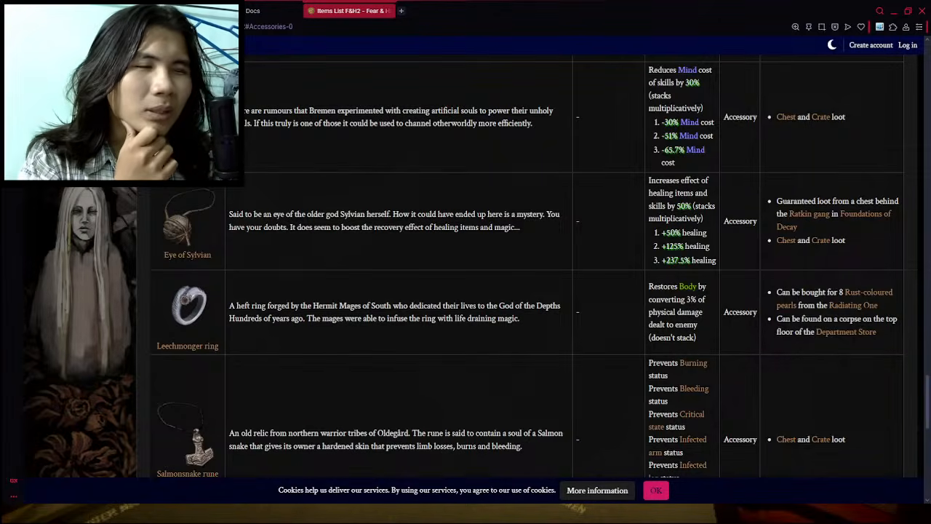
- Insert a table row below Hardened Heart in the document and enter "Leechmonger Ring" as its equipment name
{"action": "left_click", "coordinate": [174, 11]}
{"action": "left_click", "coordinate": [292, 368]}
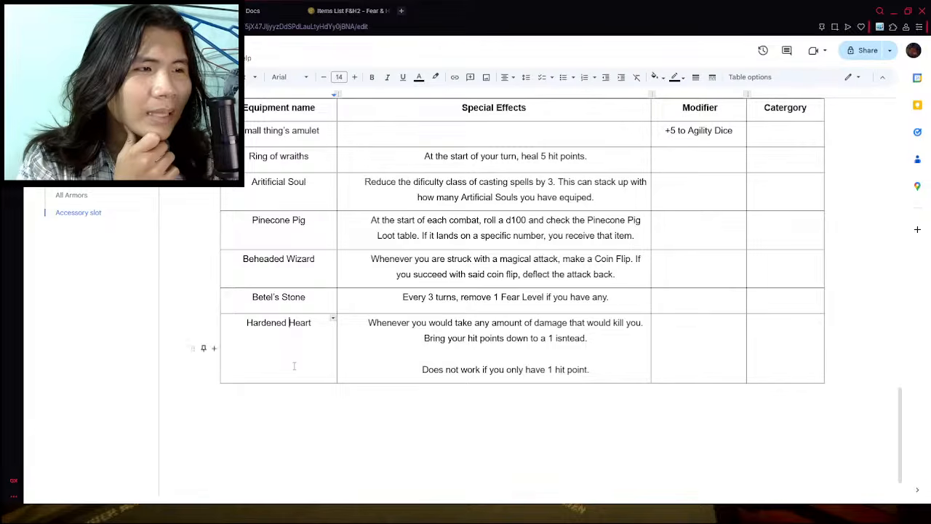
{"action": "right_click", "coordinate": [292, 368]}
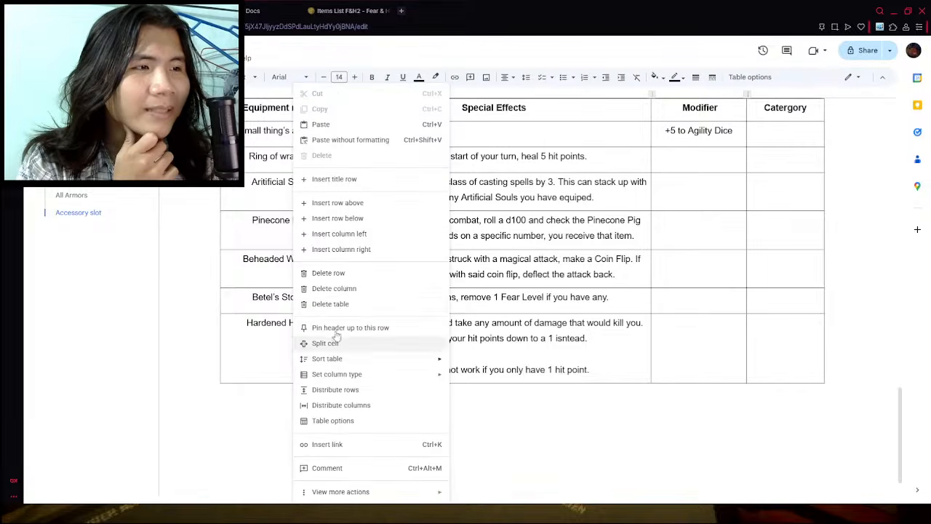
{"action": "left_click", "coordinate": [337, 220]}
{"action": "type", "text": "Le"}
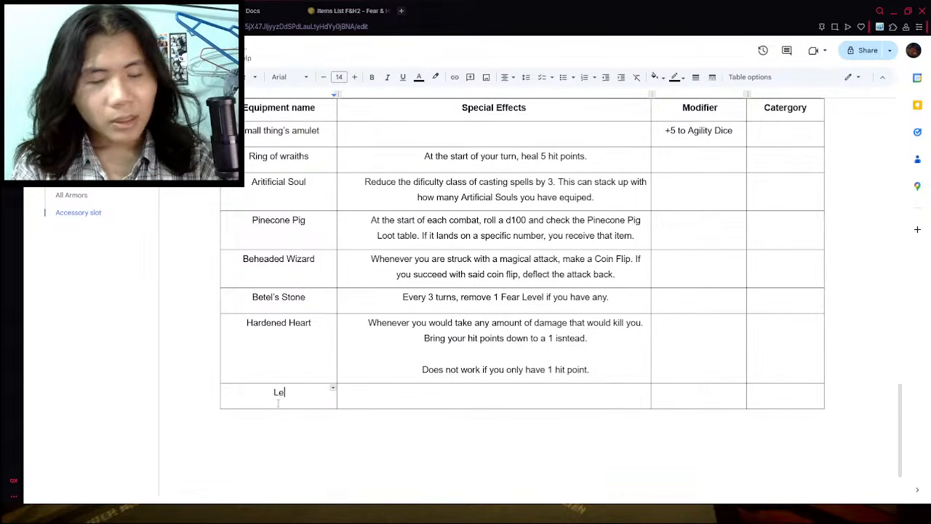
{"action": "type", "text": "echmonger Ring"}
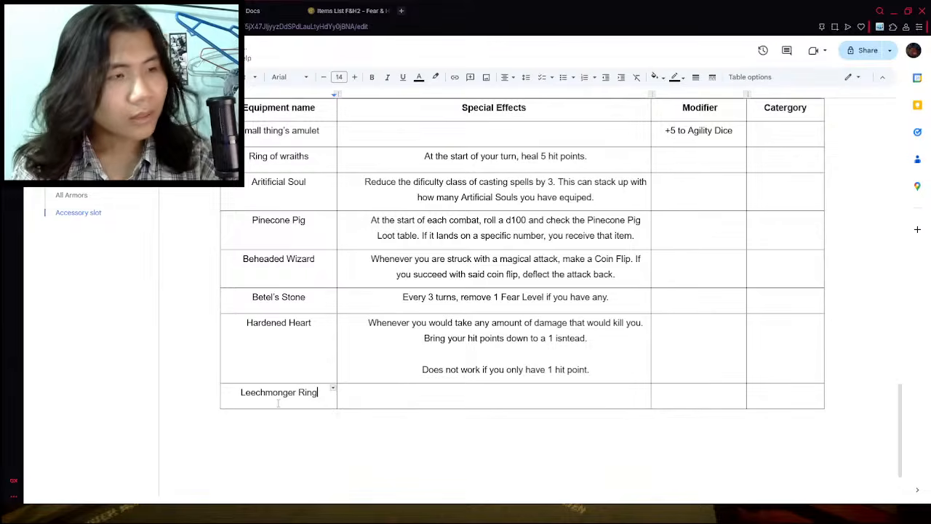
- Check the Leechmonger ring's effect on the wiki and begin its special effect with "Whenever you deal Physical Damage, restore hit points equal to"
{"action": "left_click", "coordinate": [429, 396]}
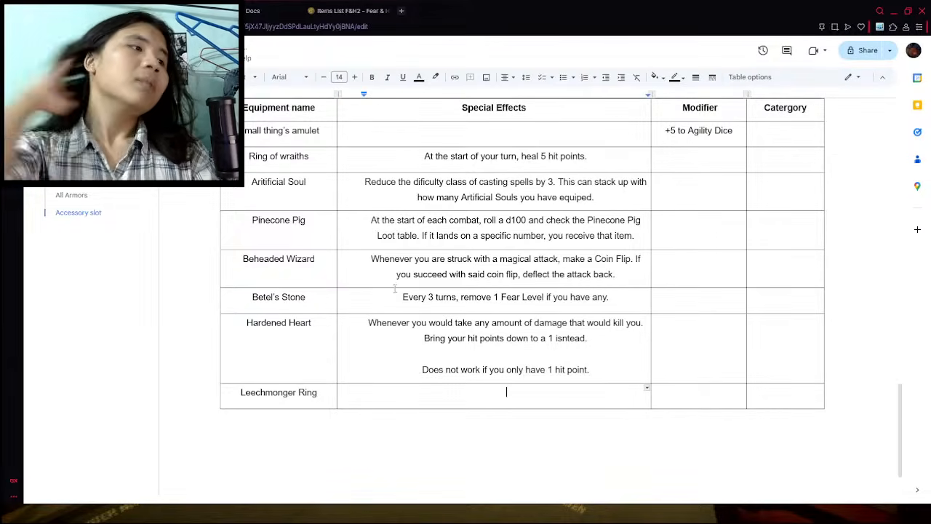
{"action": "left_click", "coordinate": [349, 10]}
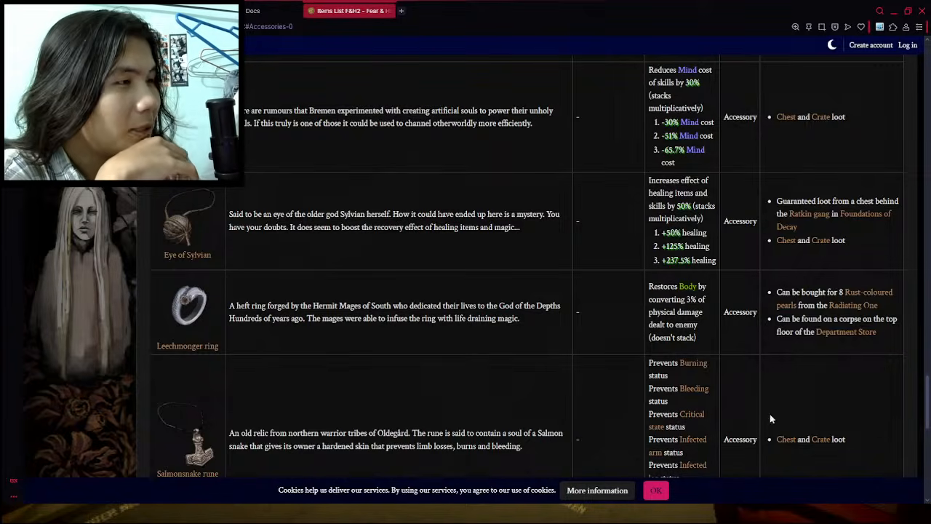
{"action": "left_click", "coordinate": [285, 11]}
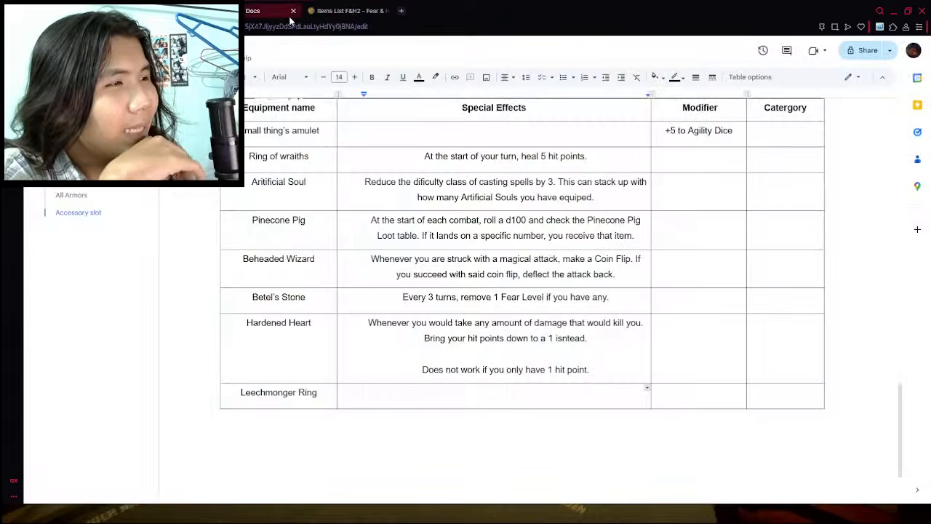
{"action": "left_click", "coordinate": [328, 8]}
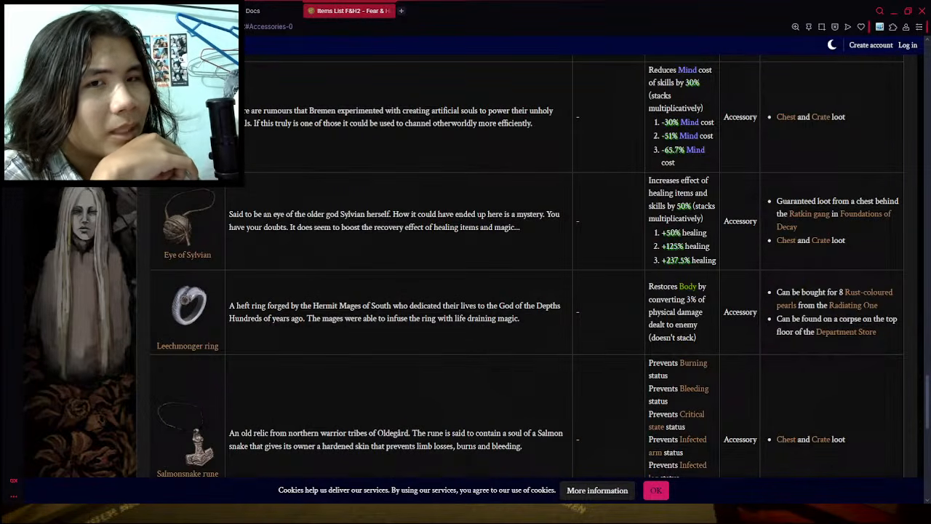
{"action": "key", "text": "ctrl+Tab"}
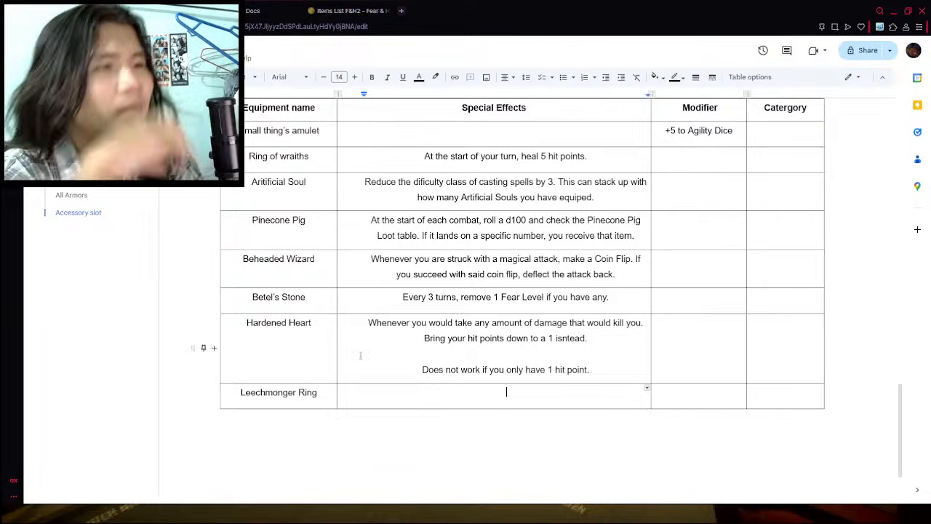
{"action": "type", "text": "Whene"}
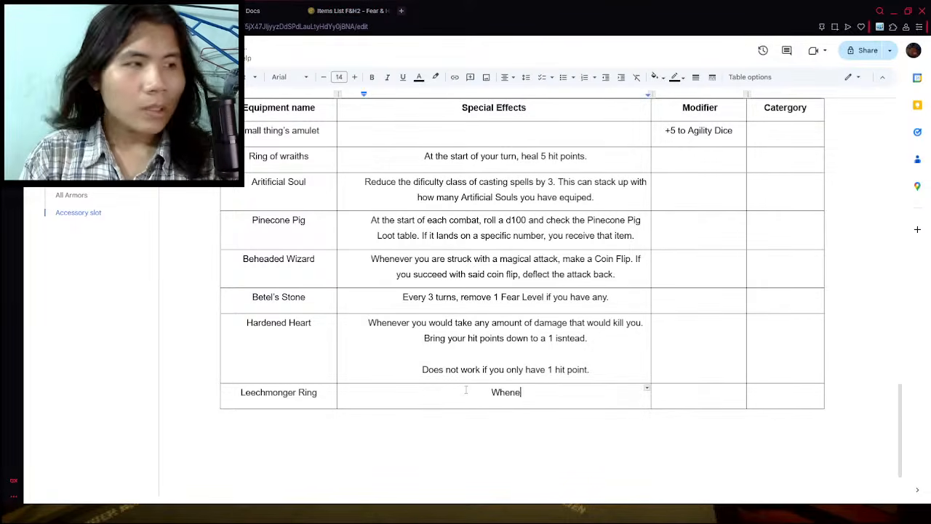
{"action": "type", "text": "ver you deal Physica"}
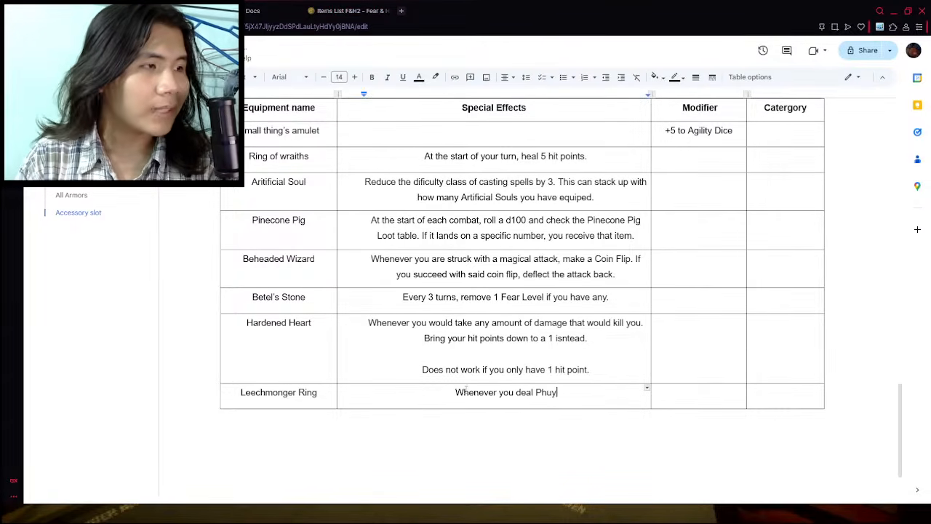
{"action": "type", "text": "l "}
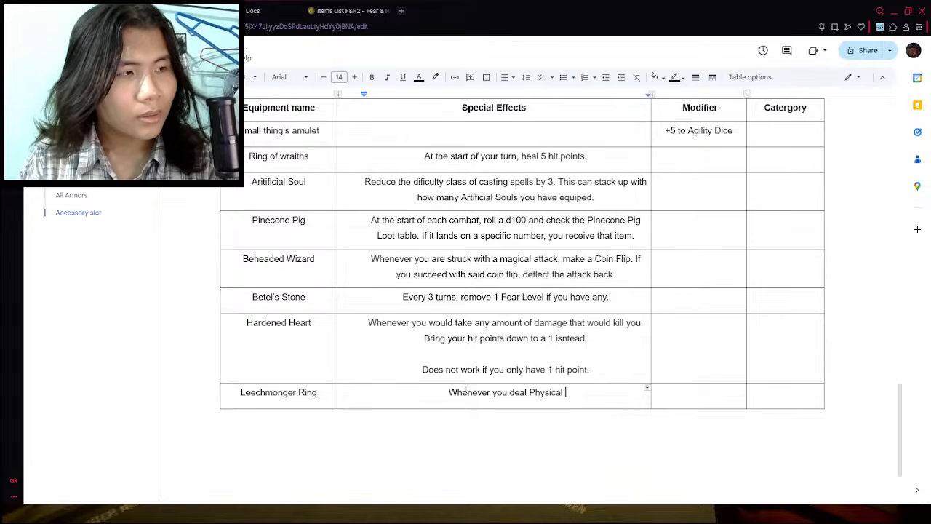
{"action": "type", "text": "Damage, resto"}
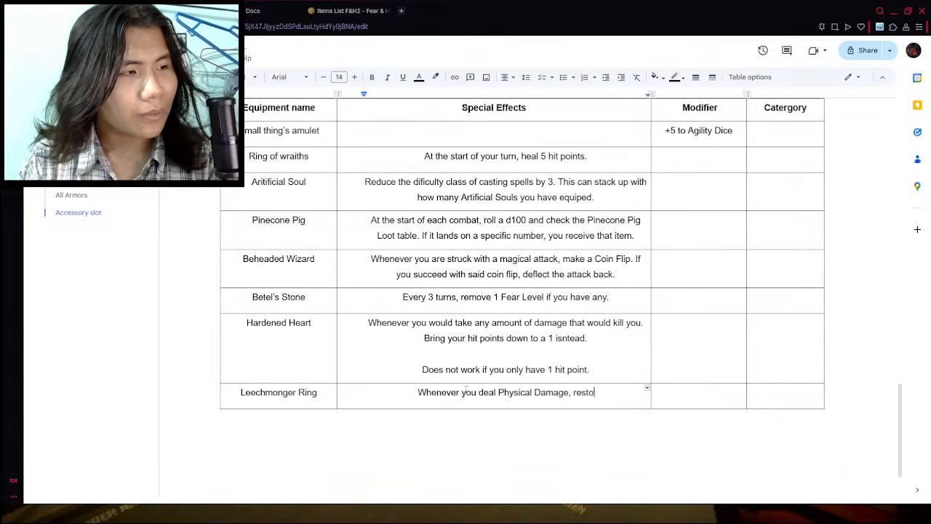
{"action": "type", "text": "re hit point"}
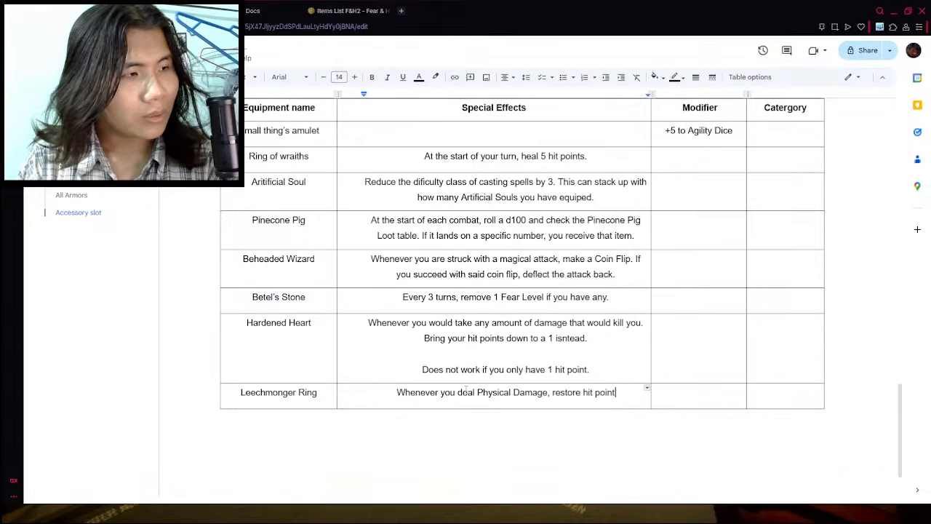
{"action": "type", "text": "s equal to"}
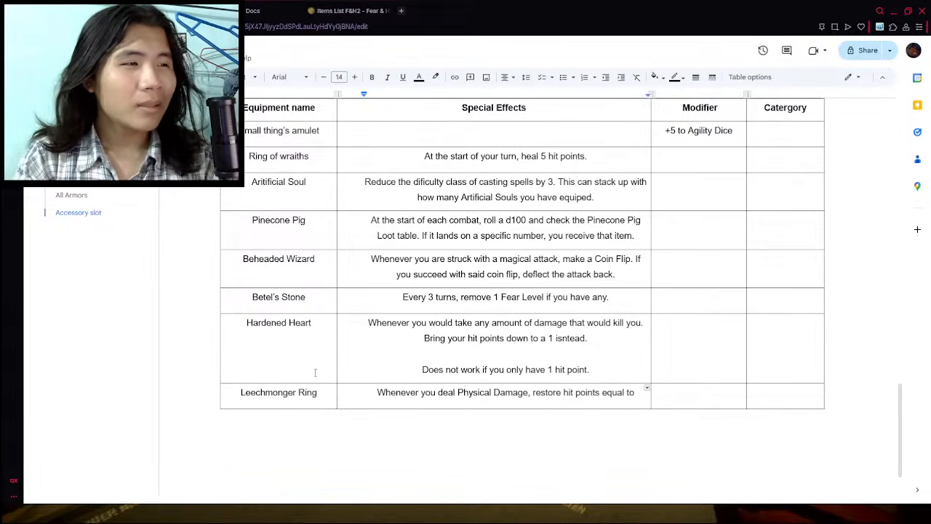
- Delete the blank line between the sentences of the Hardened Heart special effect
{"action": "left_click", "coordinate": [414, 359]}
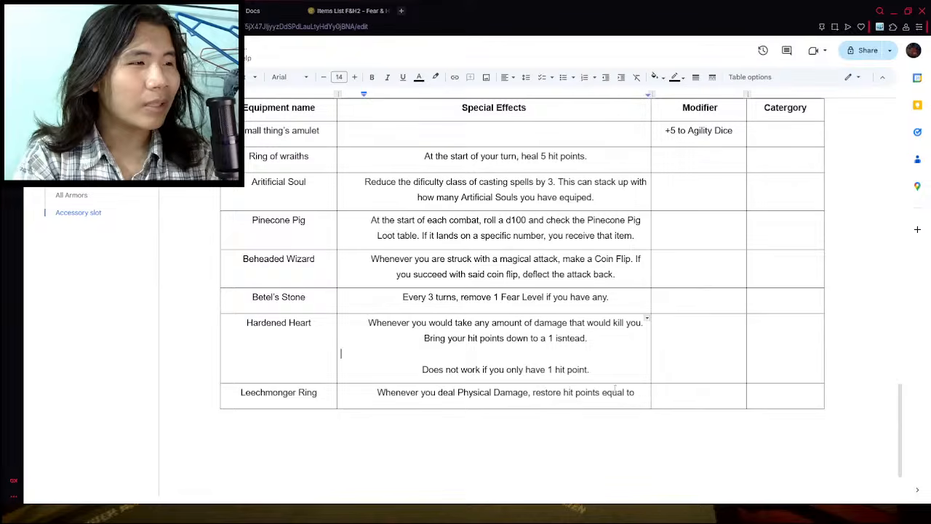
{"action": "key", "text": "Delete"}
- Replace "restore hit points equal to" in the Leechmonger Ring special effect with "roll your dice one more time"
{"action": "left_click_drag", "start_coordinate": [642, 386], "coordinate": [635, 390]}
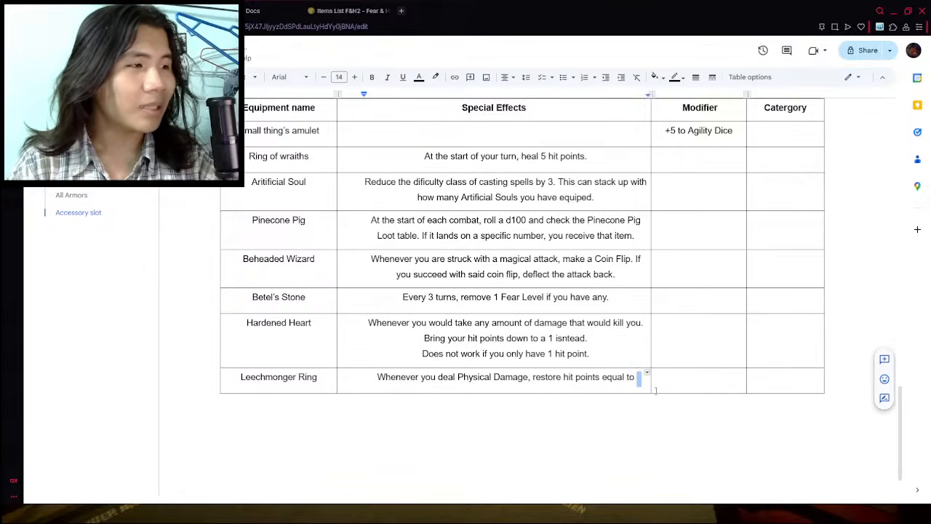
{"action": "left_click", "coordinate": [639, 385]}
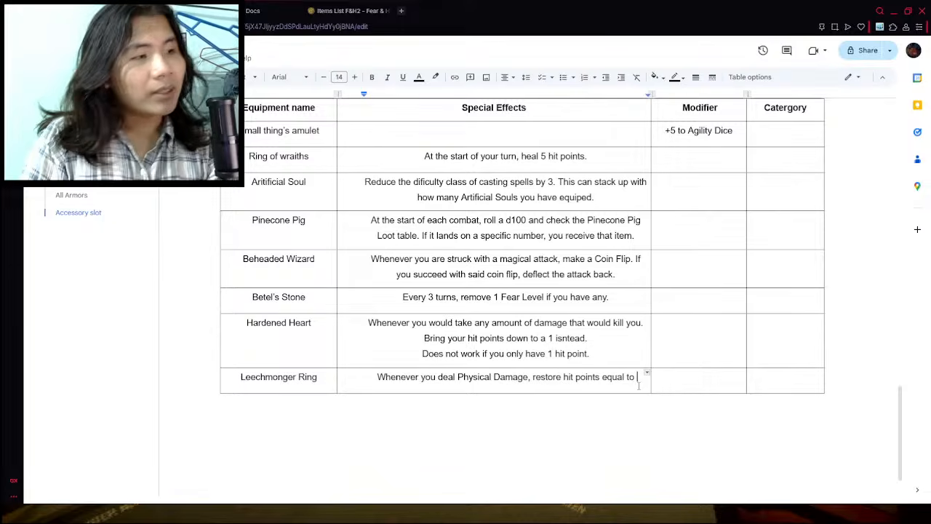
{"action": "key", "text": "BackSpace"}
{"action": "key", "text": "BackSpace"}
{"action": "key", "text": "BackSpace"}
{"action": "key", "text": "BackSpace"}
{"action": "key", "text": "BackSpace"}
{"action": "key", "text": "BackSpace"}
{"action": "key", "text": "BackSpace"}
{"action": "key", "text": "BackSpace"}
{"action": "key", "text": "BackSpace"}
{"action": "key", "text": "BackSpace"}
{"action": "key", "text": "BackSpace"}
{"action": "key", "text": "BackSpace"}
{"action": "key", "text": "BackSpace"}
{"action": "key", "text": "BackSpace"}
{"action": "key", "text": "BackSpace"}
{"action": "key", "text": "BackSpace"}
{"action": "key", "text": "BackSpace"}
{"action": "key", "text": "BackSpace"}
{"action": "key", "text": "BackSpace"}
{"action": "key", "text": "BackSpace"}
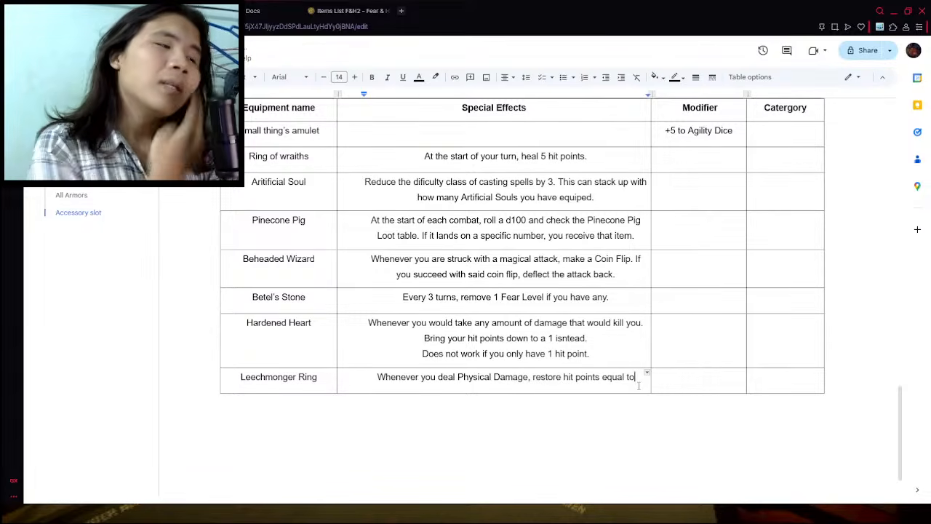
{"action": "type", "text": "r"}
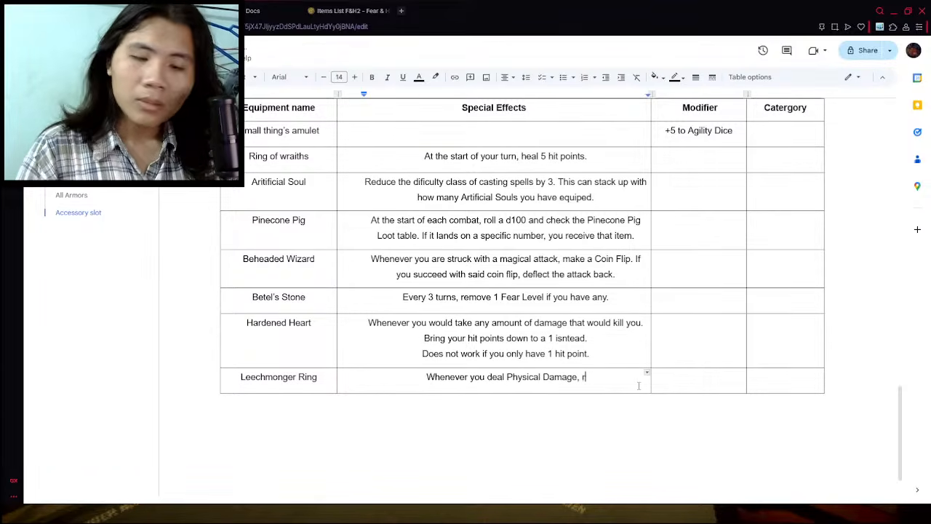
{"action": "type", "text": "oll your Figh"}
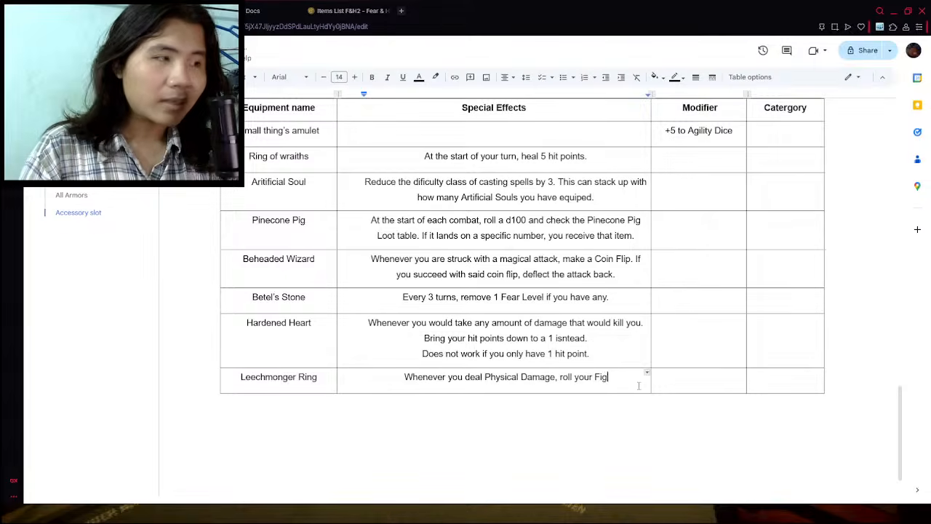
{"action": "key", "text": "BackSpace"}
{"action": "key", "text": "BackSpace"}
{"action": "key", "text": "BackSpace"}
{"action": "key", "text": "BackSpace"}
{"action": "type", "text": "dice on"}
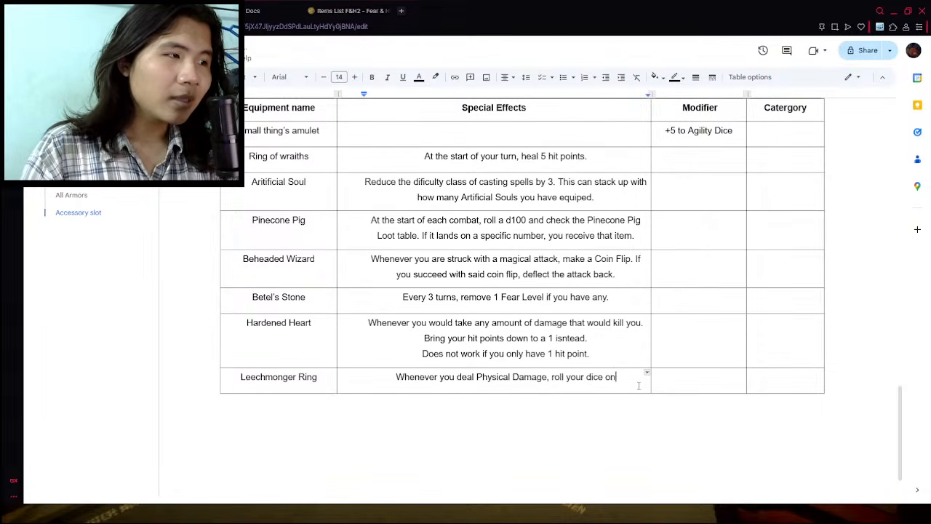
{"action": "type", "text": "e more time and hea"}
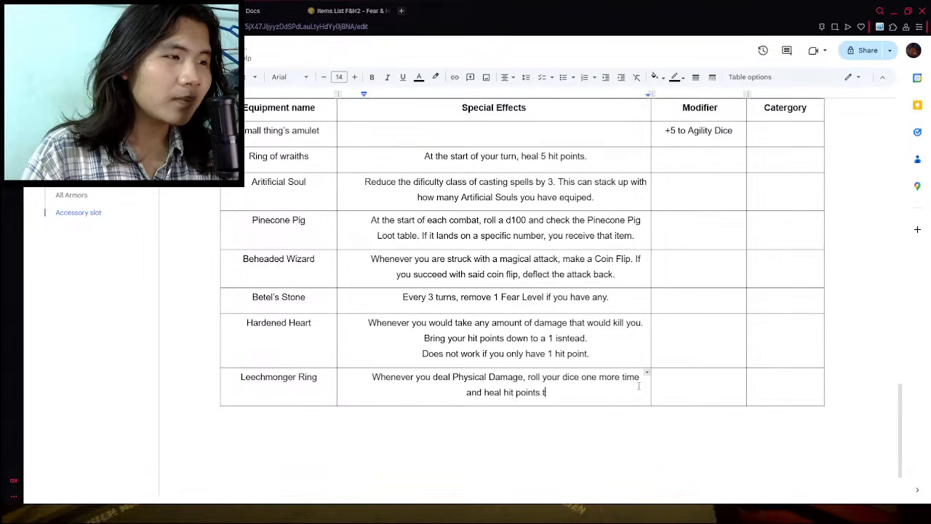
- Finish the Leechmonger Ring effect with "and heal hit points equal to the value that you manage to roll." and insert "half of" before "the value"
{"action": "type", "text": "l hit points equal"}
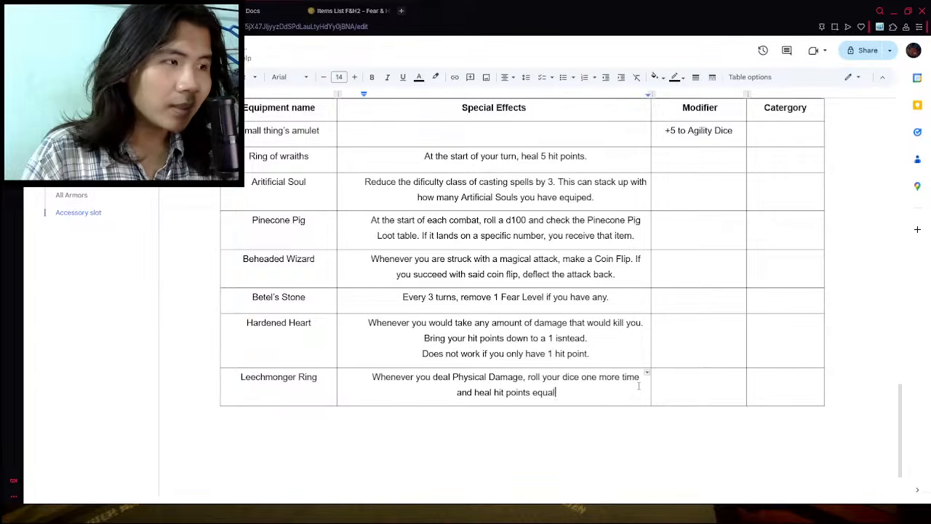
{"action": "type", "text": " to the vale"}
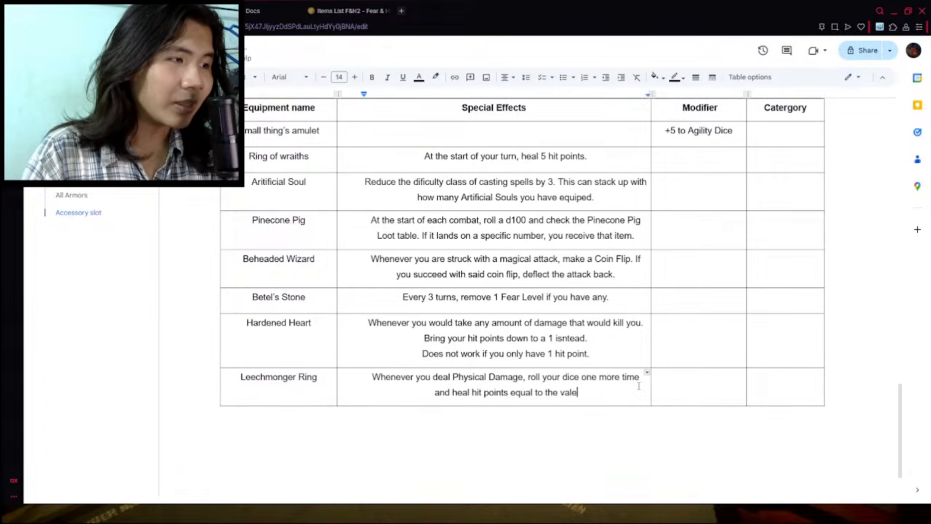
{"action": "key", "text": "BackSpace"}
{"action": "type", "text": "ue "}
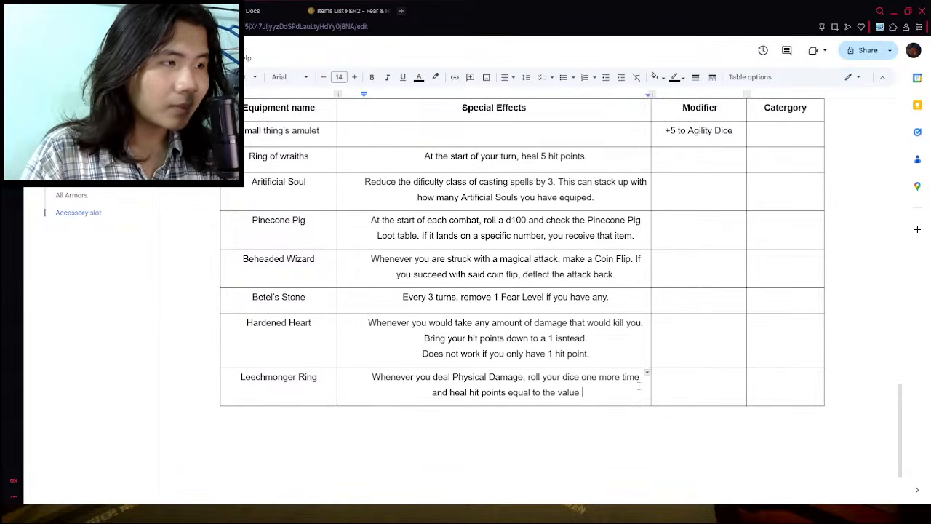
{"action": "type", "text": "that you mana"}
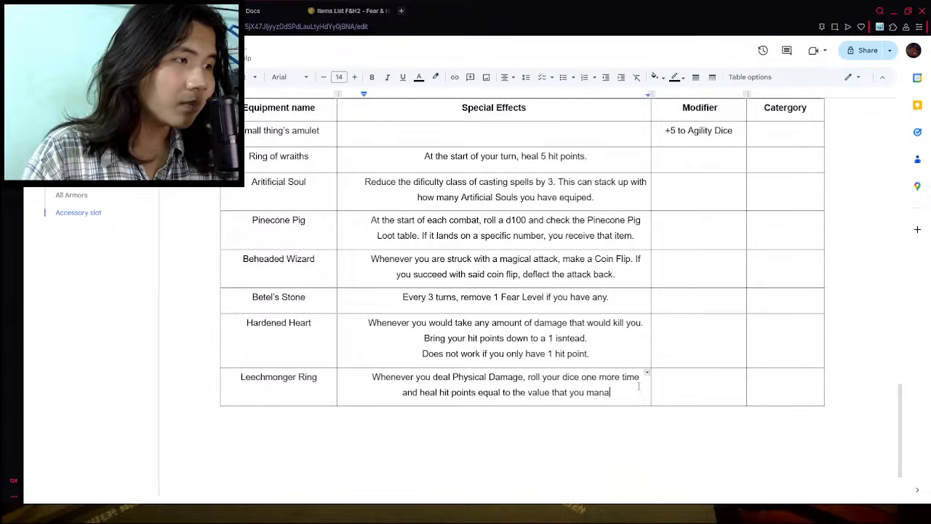
{"action": "type", "text": "ge to roll."}
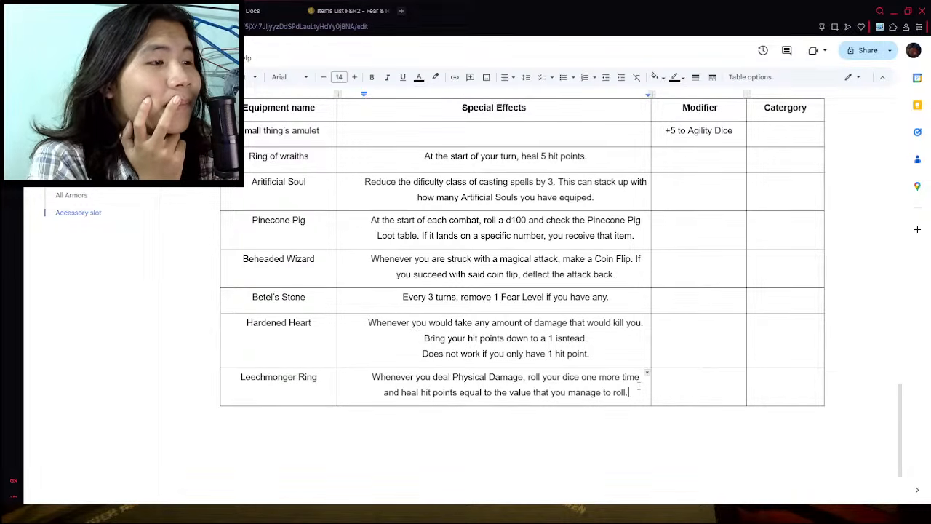
{"action": "left_click", "coordinate": [494, 393]}
{"action": "type", "text": "half of"}
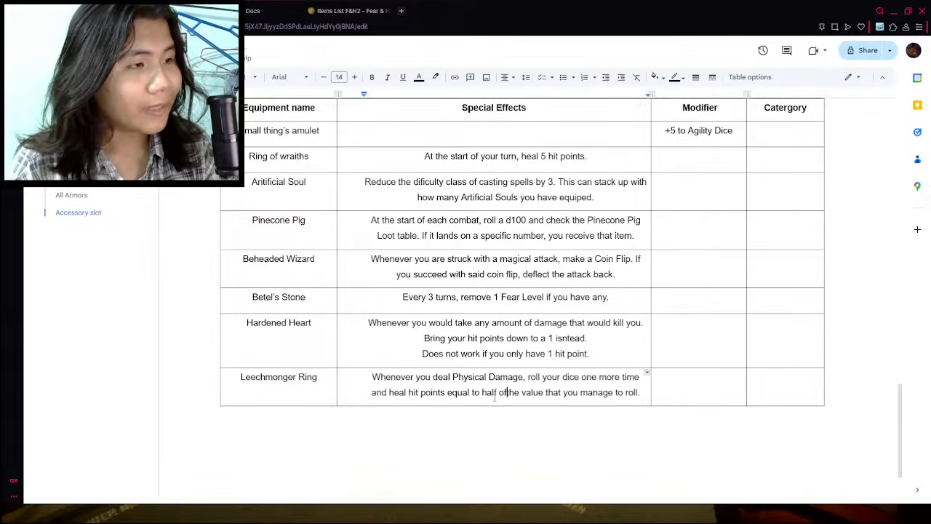
- Start an example below the table with the lines "D12 - deal 12 damage" and "Roll this thing one more time"
{"action": "left_click", "coordinate": [556, 458]}
{"action": "type", "text": "D"}
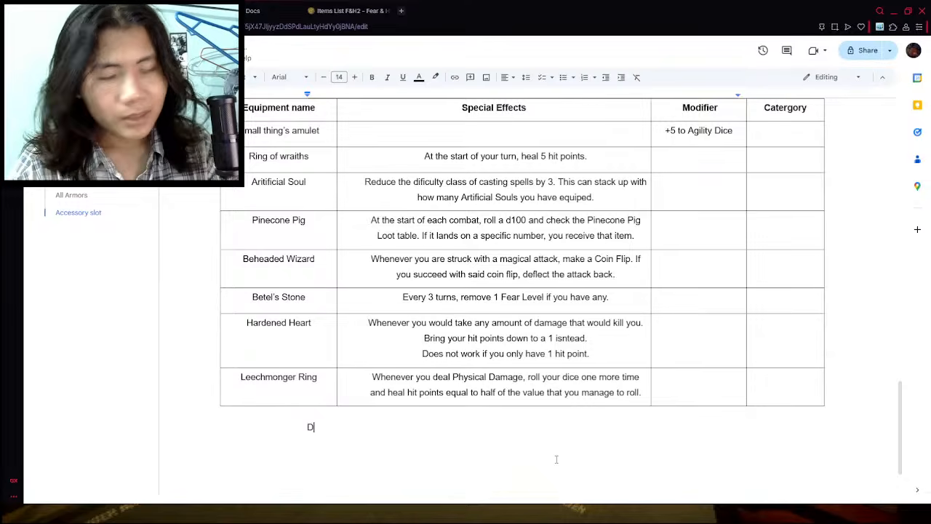
{"action": "type", "text": "12 - deal 12 damage"}
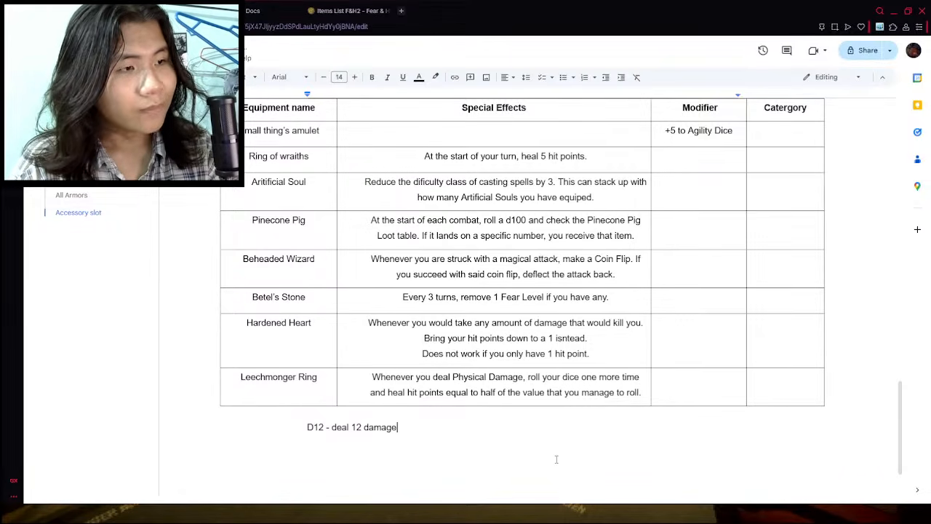
{"action": "key", "text": "Return"}
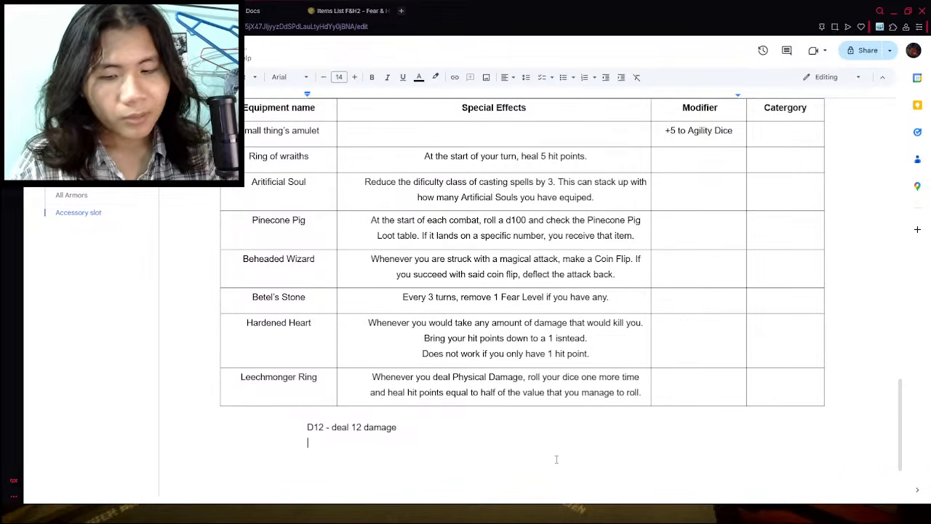
{"action": "type", "text": "Roll this thing on"}
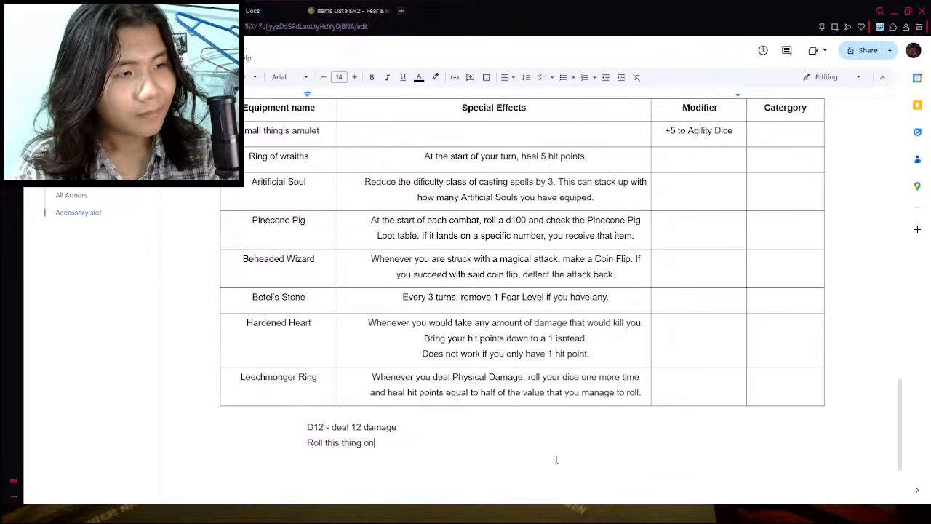
{"action": "type", "text": "e more time"}
{"action": "key", "text": "Return"}
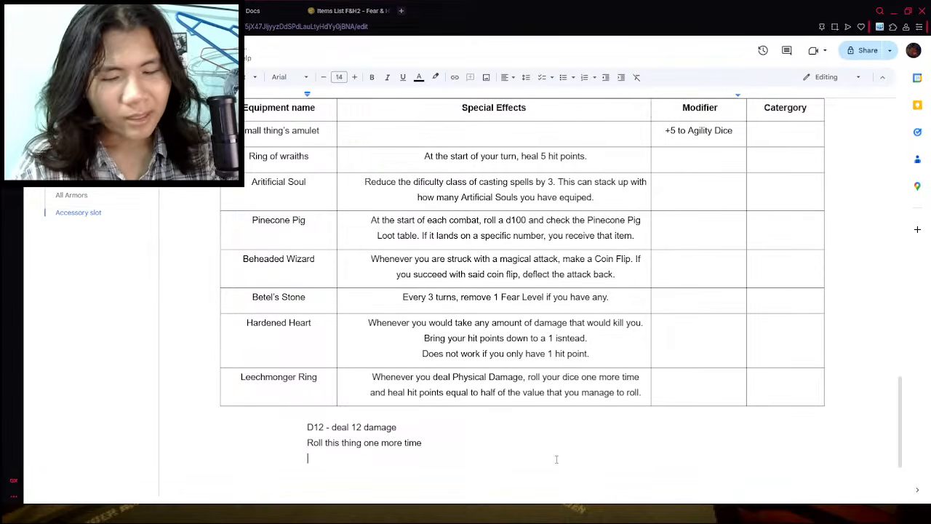
- Add the lines "Manage to roll a 10" and "Heal 5 hit poins." to the example below the table
{"action": "type", "text": "Manage to ro"}
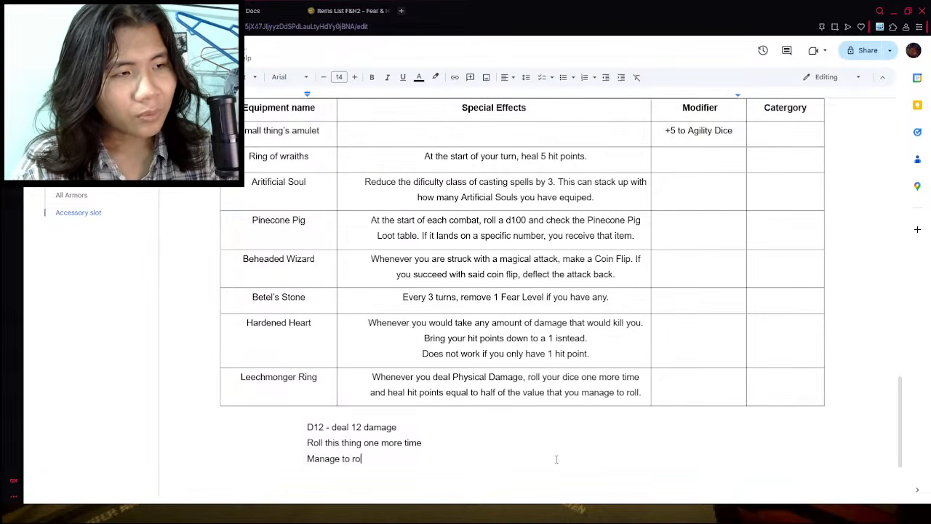
{"action": "type", "text": "ll a 10"}
{"action": "key", "text": "Return"}
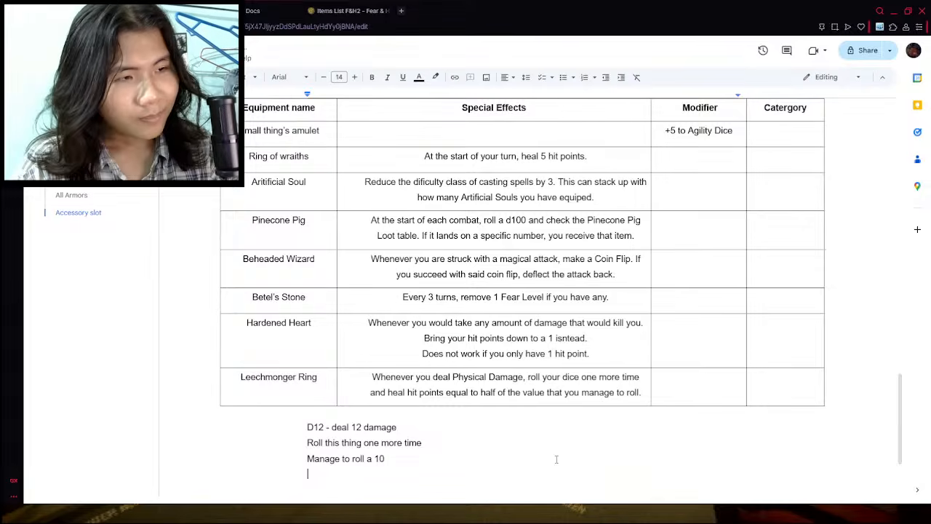
{"action": "type", "text": "Heal 5 hit poin"}
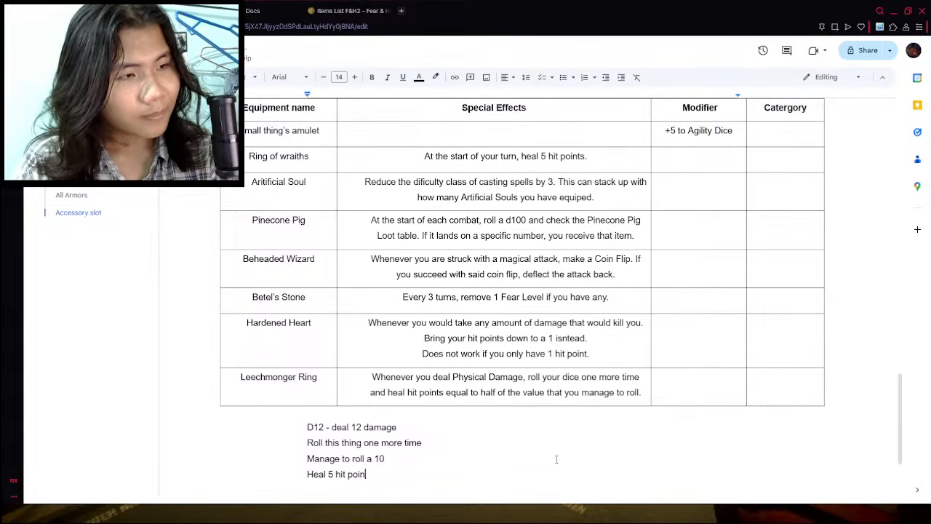
{"action": "type", "text": "s."}
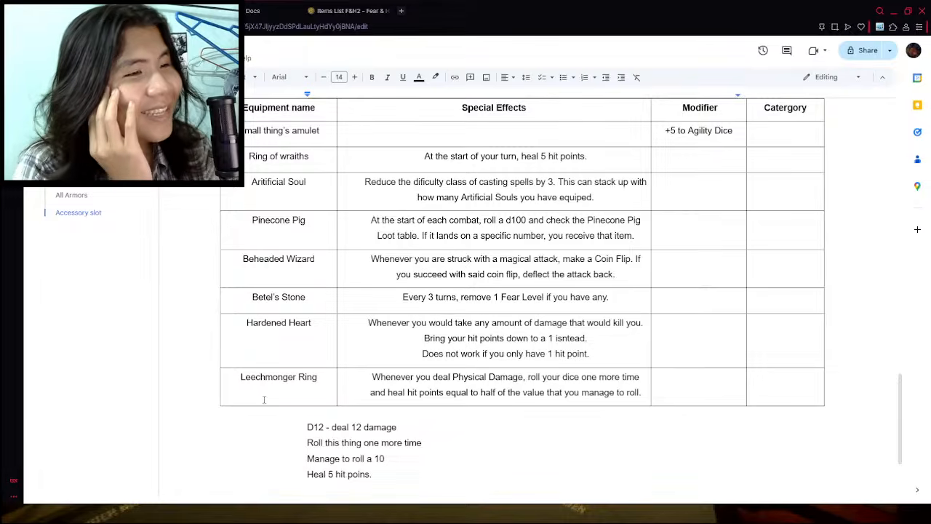
- Delete the four dice and healing example lines below the accessory table
{"action": "scroll", "coordinate": [373, 375], "scroll_direction": "down", "scroll_amount": 2}
{"action": "left_click_drag", "start_coordinate": [338, 346], "coordinate": [248, 266]}
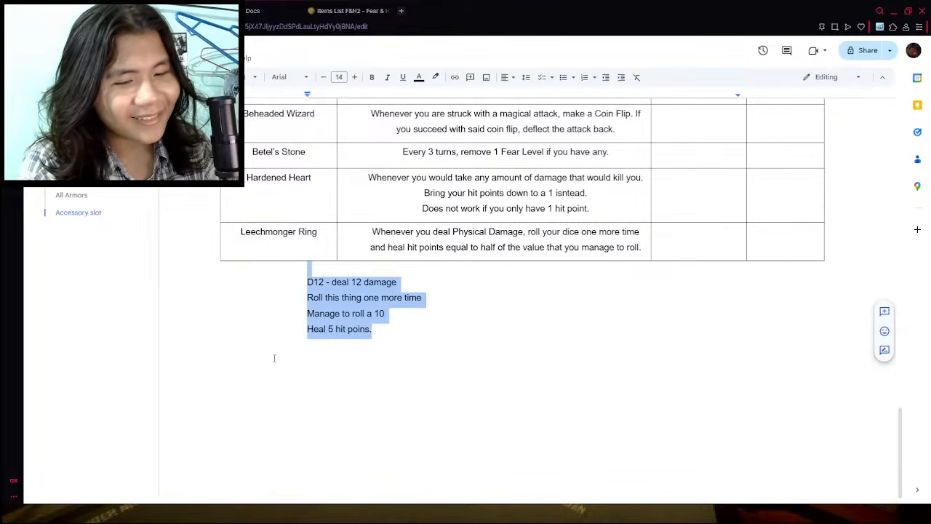
{"action": "key", "text": "BackSpace"}
{"action": "scroll", "coordinate": [248, 267], "scroll_direction": "up", "scroll_amount": 5}
{"action": "scroll", "coordinate": [464, 314], "scroll_direction": "down", "scroll_amount": 2}
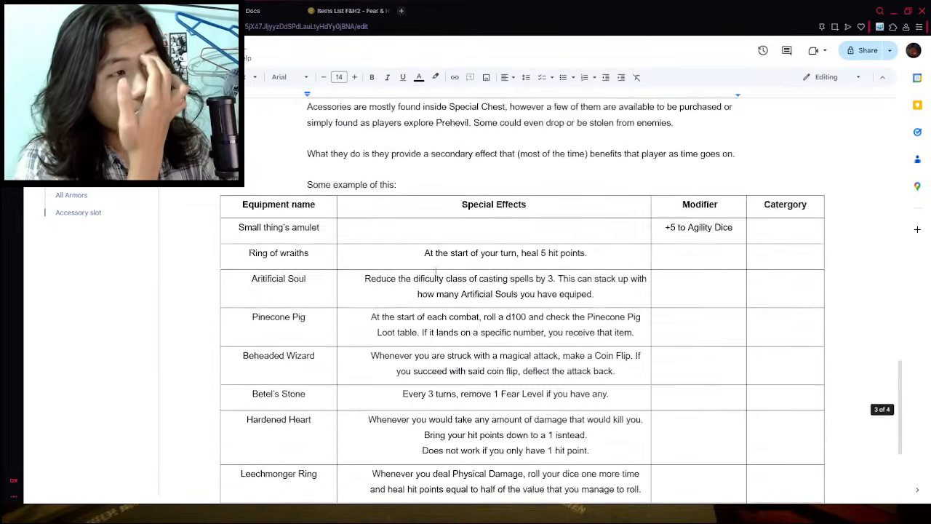
{"action": "scroll", "coordinate": [464, 315], "scroll_direction": "up", "scroll_amount": 10}
{"action": "scroll", "coordinate": [464, 315], "scroll_direction": "up", "scroll_amount": 5}
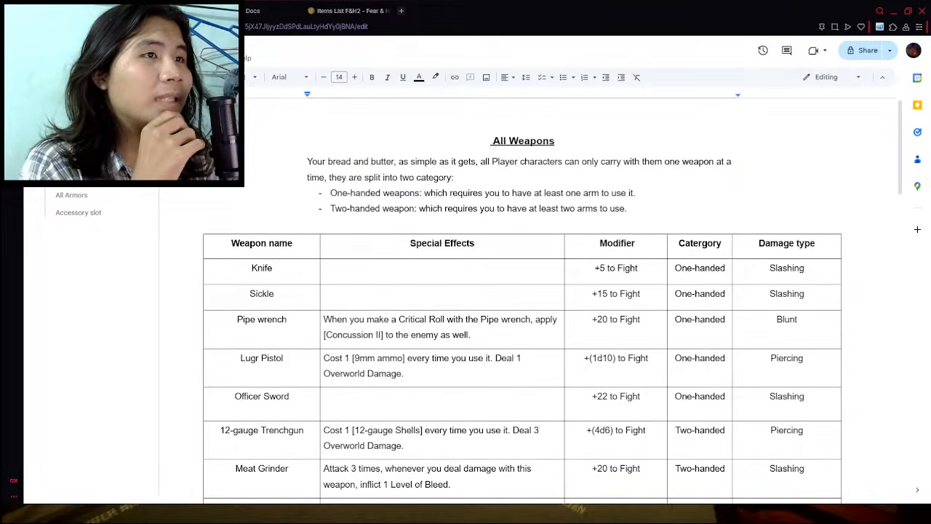
- Look through the recent documents on the Google Docs home page
{"action": "key", "text": "ctrl+Tab"}
{"action": "key", "text": "ctrl+shift+Tab"}
{"action": "key", "text": "ctrl+Tab"}
{"action": "key", "text": "ctrl+Tab"}
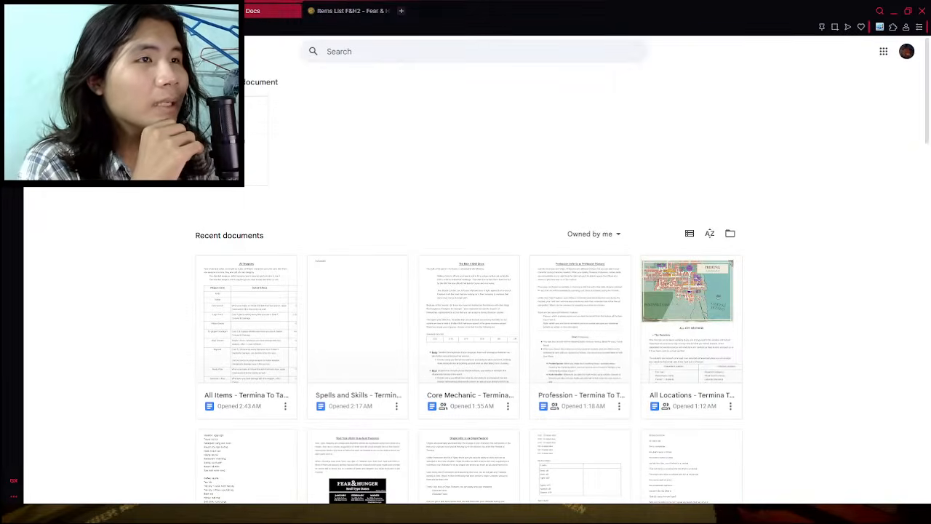
{"action": "scroll", "coordinate": [297, 233], "scroll_direction": "down", "scroll_amount": 3}
{"action": "scroll", "coordinate": [291, 231], "scroll_direction": "up", "scroll_amount": 3}
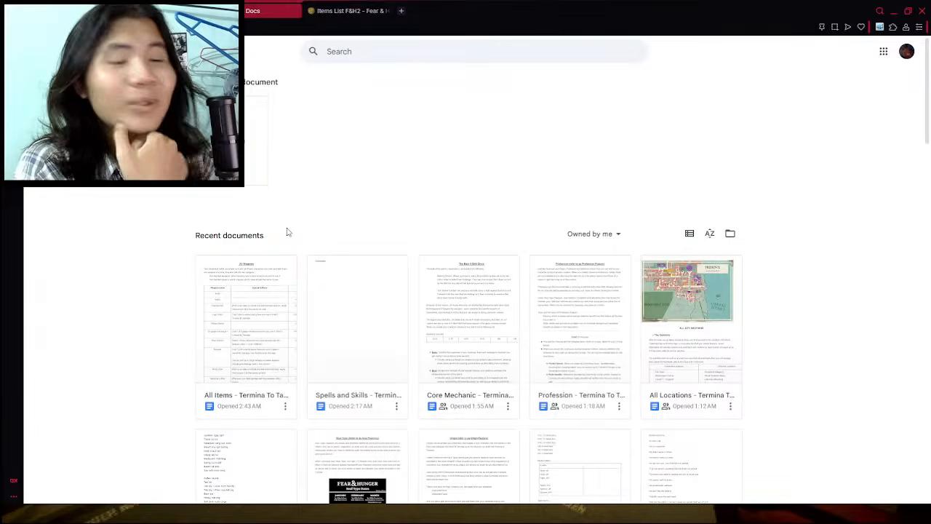
{"action": "left_click", "coordinate": [323, 5]}
{"action": "left_click", "coordinate": [250, 10]}
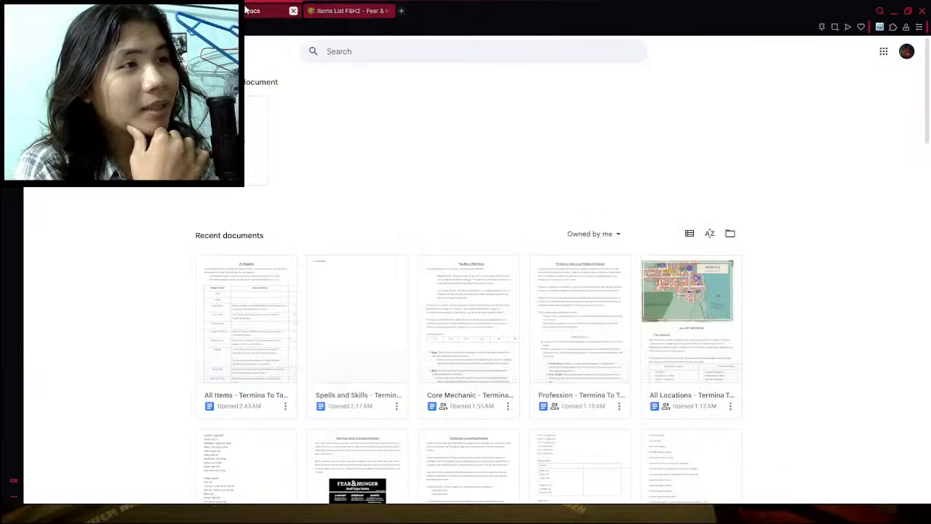
{"action": "scroll", "coordinate": [447, 211], "scroll_direction": "down", "scroll_amount": 2}
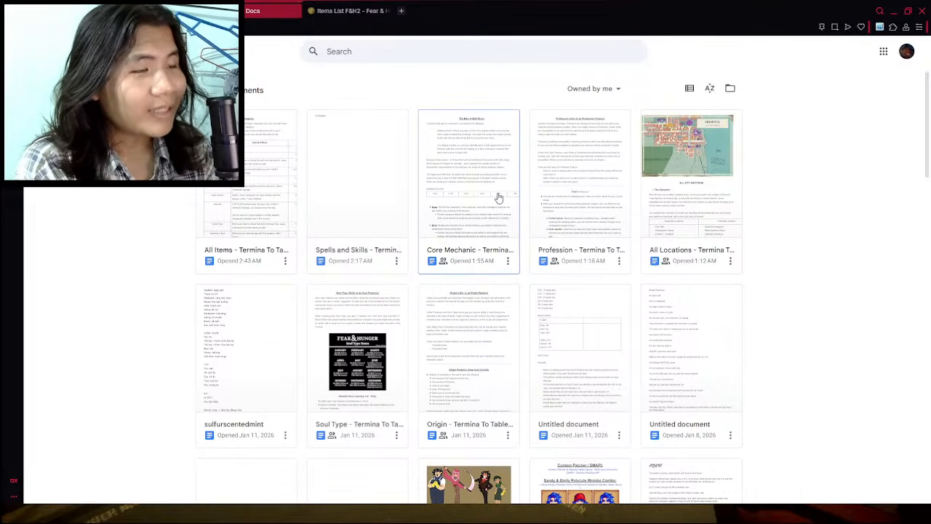
- Switch to the Fear & Hunger wiki, search for "enemi" and open the Enemies List F&H2 page
{"action": "key", "text": "ctrl+Tab"}
{"action": "scroll", "coordinate": [771, 148], "scroll_direction": "up", "scroll_amount": 4}
{"action": "scroll", "coordinate": [772, 149], "scroll_direction": "up", "scroll_amount": 15}
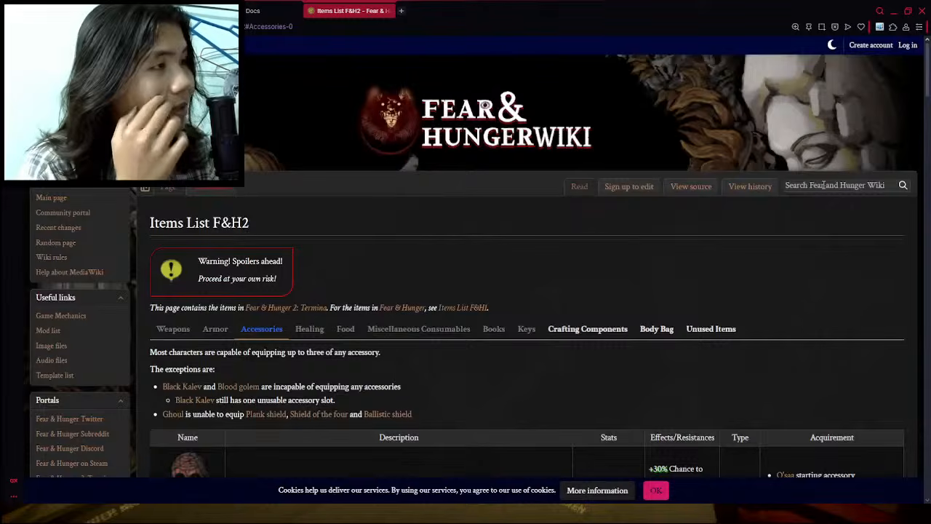
{"action": "left_click", "coordinate": [800, 185]}
{"action": "type", "text": "enemi"}
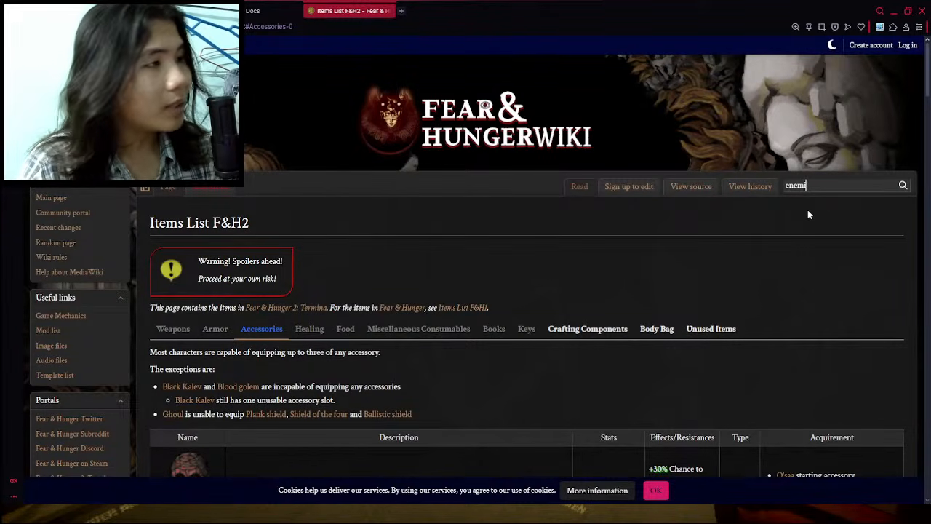
{"action": "left_click", "coordinate": [816, 209]}
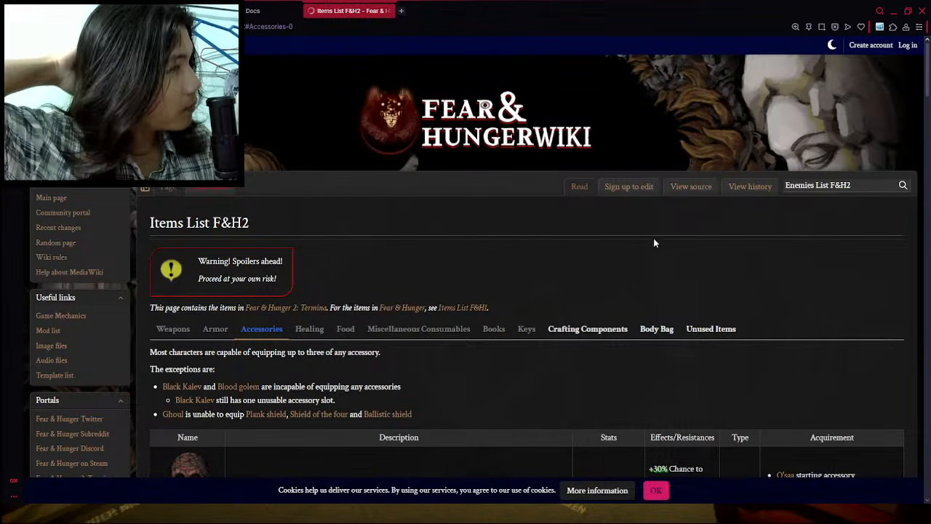
- Open the Villager (Sickle) page from the enemies list and examine its battle skills
{"action": "scroll", "coordinate": [318, 326], "scroll_direction": "down", "scroll_amount": 3}
{"action": "scroll", "coordinate": [318, 326], "scroll_direction": "down", "scroll_amount": 10}
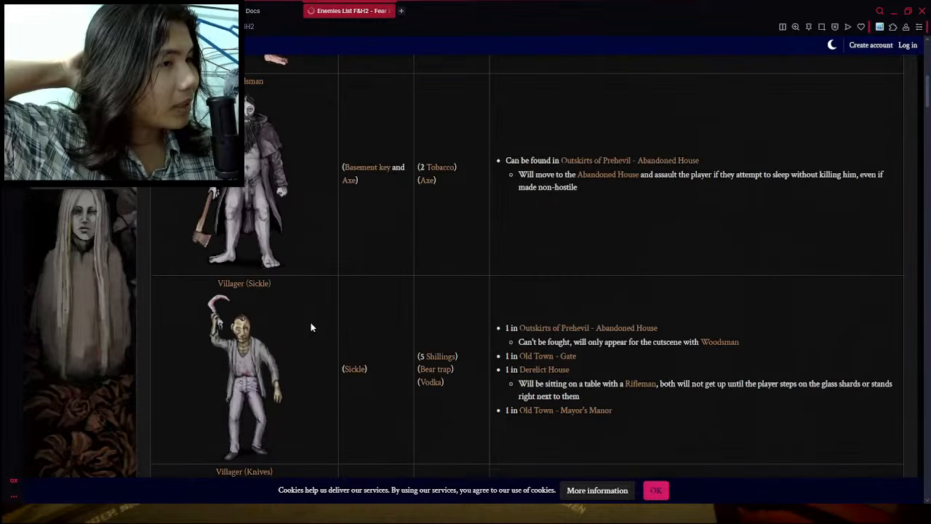
{"action": "scroll", "coordinate": [280, 229], "scroll_direction": "up", "scroll_amount": 2}
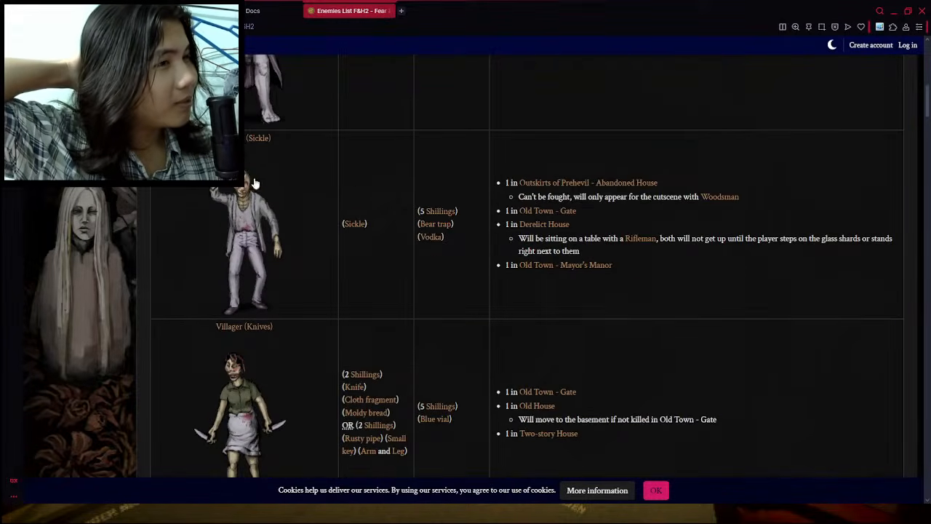
{"action": "left_click", "coordinate": [254, 186]}
{"action": "scroll", "coordinate": [345, 198], "scroll_direction": "down", "scroll_amount": 10}
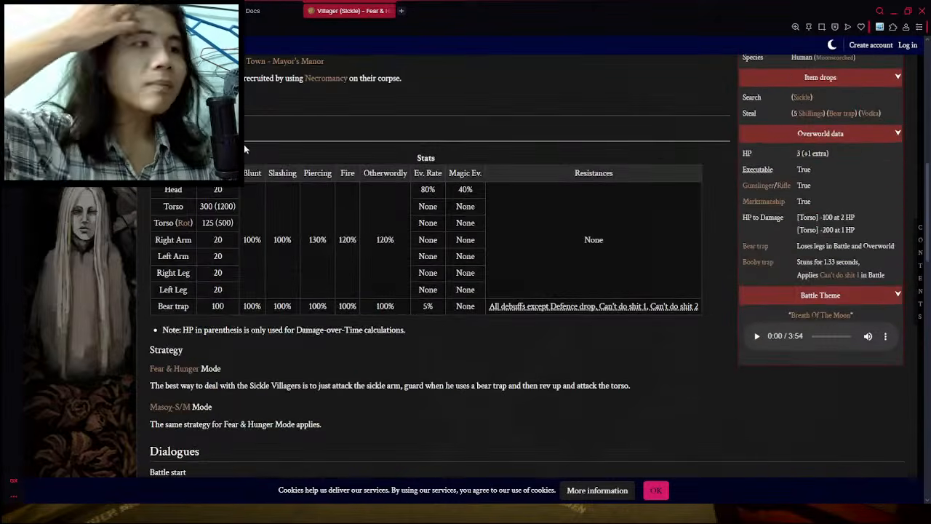
{"action": "left_click", "coordinate": [200, 129]}
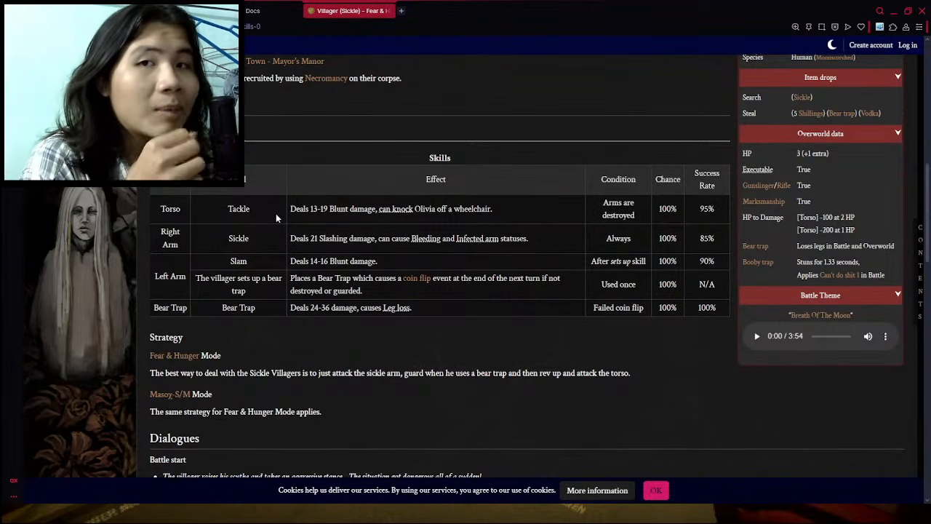
{"action": "scroll", "coordinate": [328, 242], "scroll_direction": "up", "scroll_amount": 1}
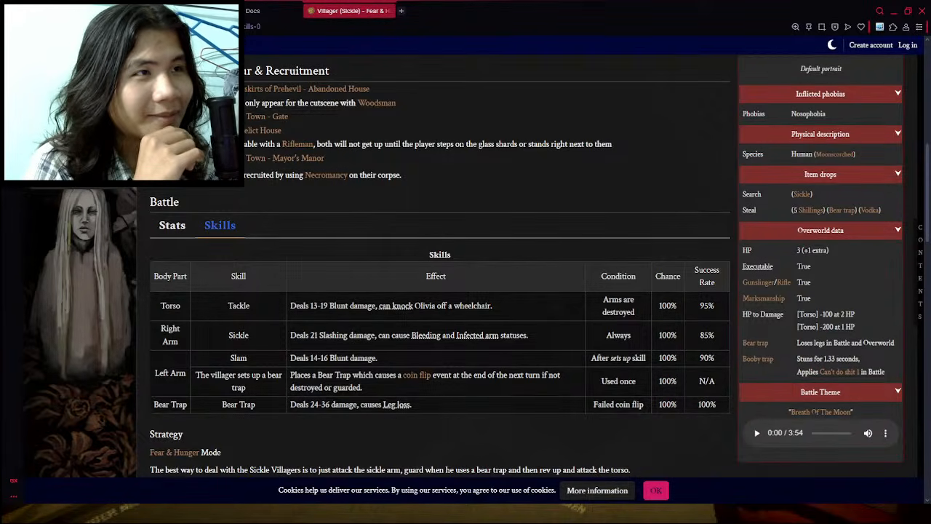
- Create a blank Google Docs document titled as a Termina list and set its font size to 14
{"action": "left_click", "coordinate": [169, 10]}
{"action": "left_click", "coordinate": [231, 11]}
{"action": "scroll", "coordinate": [367, 256], "scroll_direction": "up", "scroll_amount": 2}
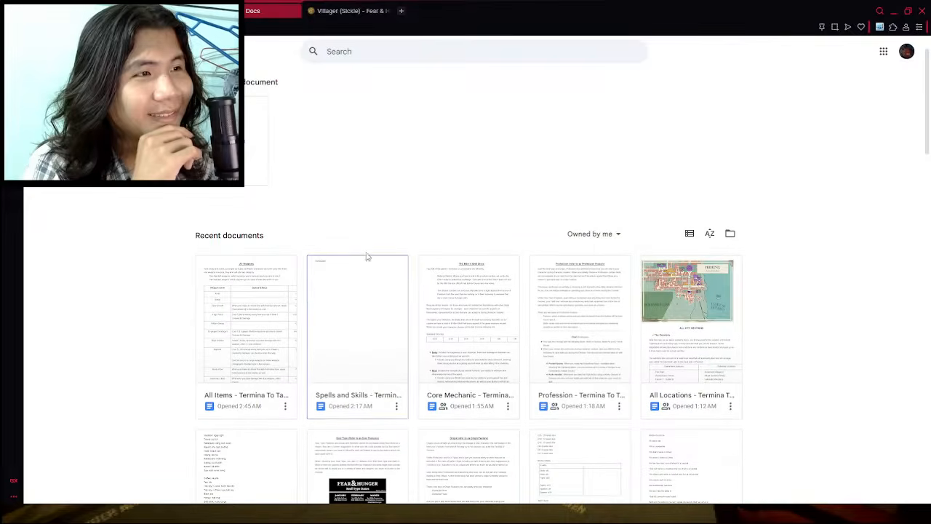
{"action": "left_click", "coordinate": [232, 141]}
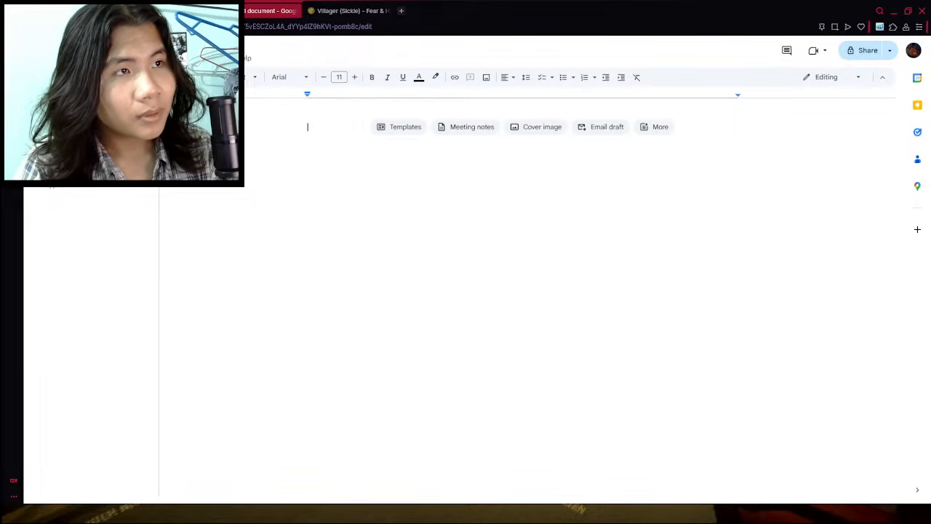
{"action": "left_click", "coordinate": [263, 173]}
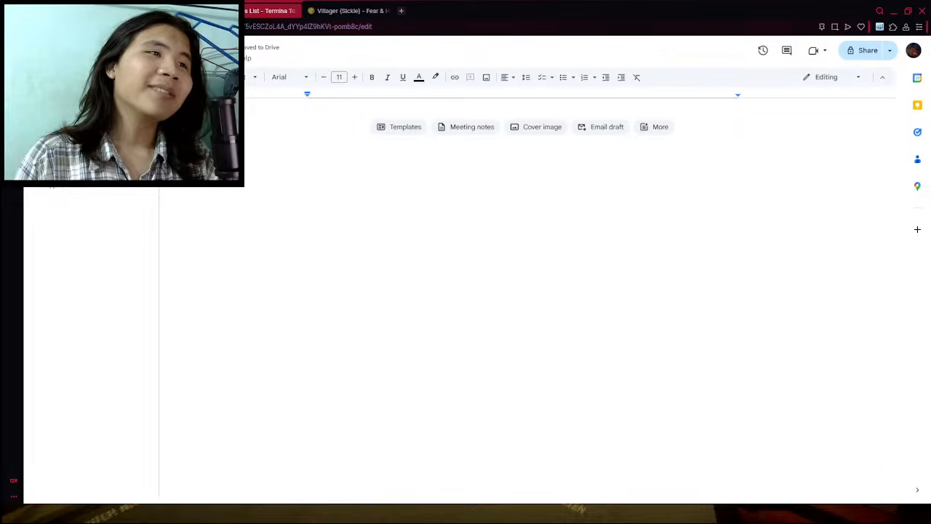
{"action": "left_click", "coordinate": [354, 77]}
{"action": "left_click", "coordinate": [354, 77]}
{"action": "left_click", "coordinate": [355, 77]}
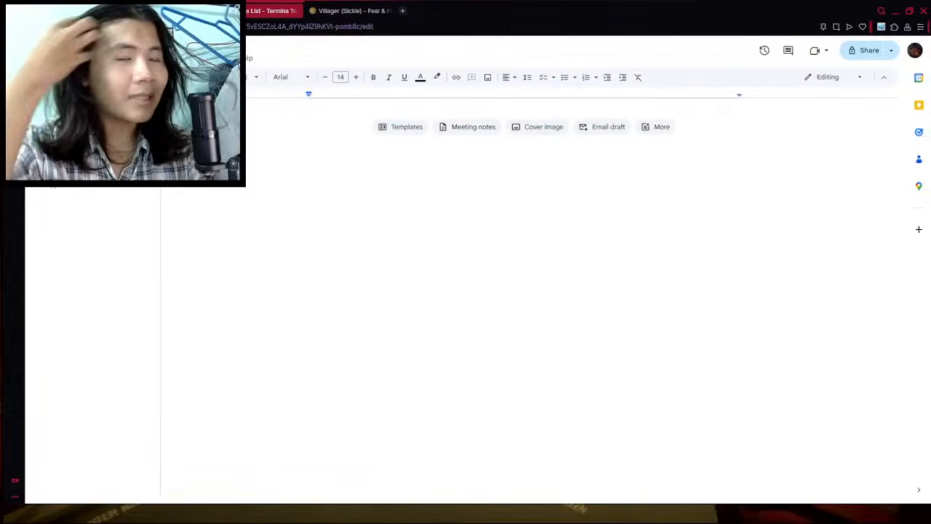
- Copy the default battle image of the Villager (Sickle) from the wiki and paste it into the new document
{"action": "left_click", "coordinate": [323, 10]}
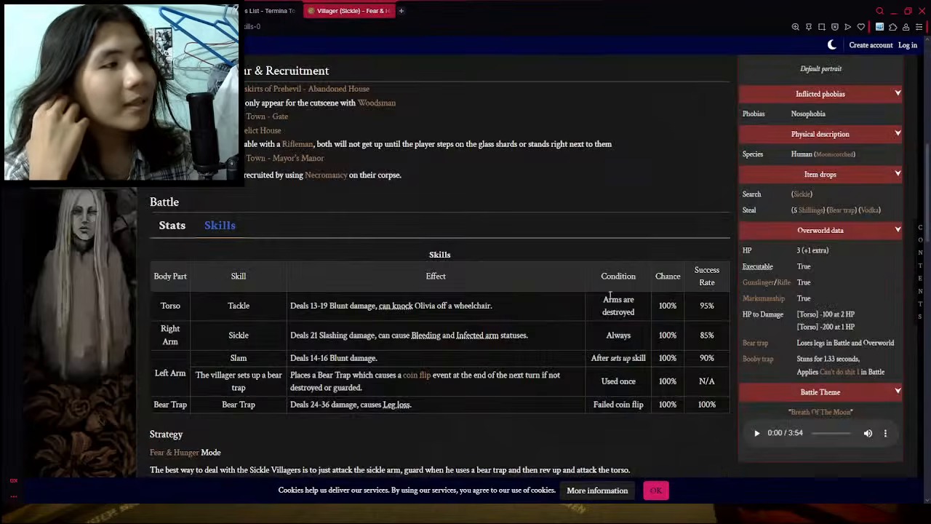
{"action": "scroll", "coordinate": [610, 294], "scroll_direction": "up", "scroll_amount": 6}
{"action": "left_click", "coordinate": [800, 260]}
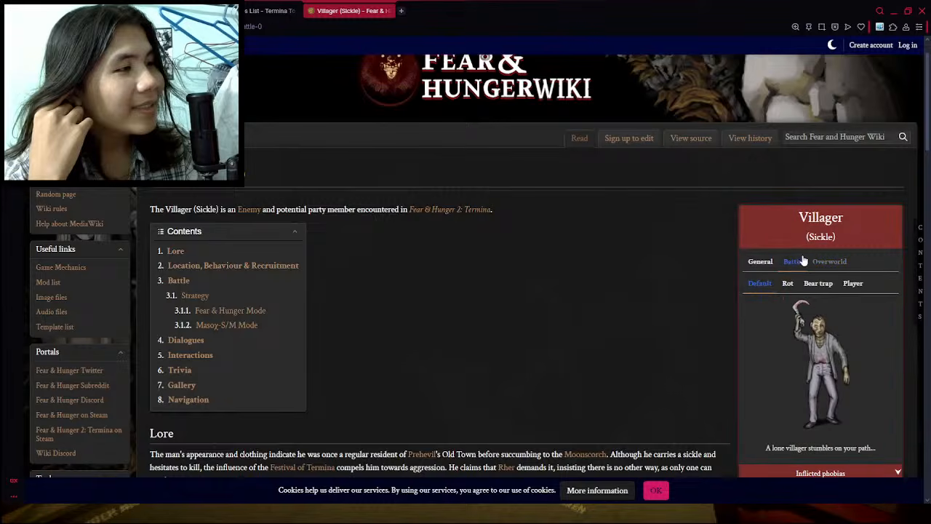
{"action": "left_click", "coordinate": [808, 358]}
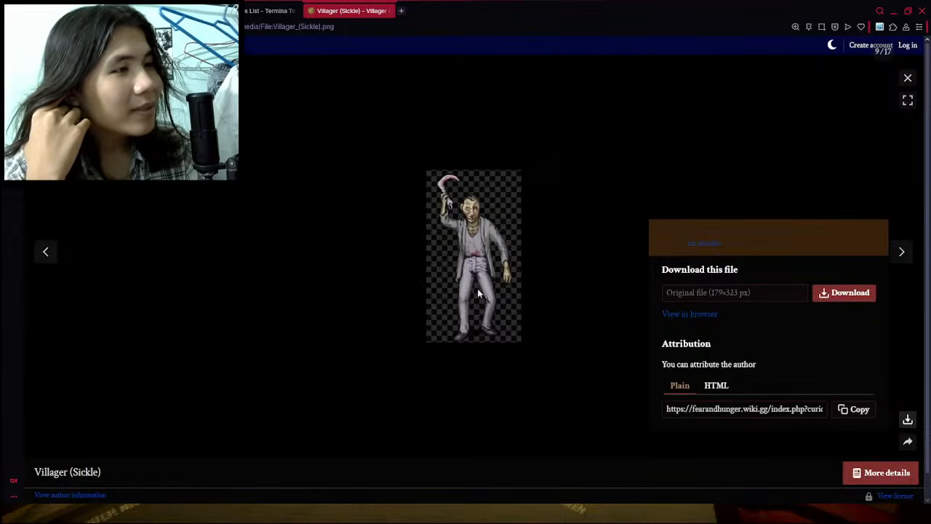
{"action": "left_click", "coordinate": [273, 10]}
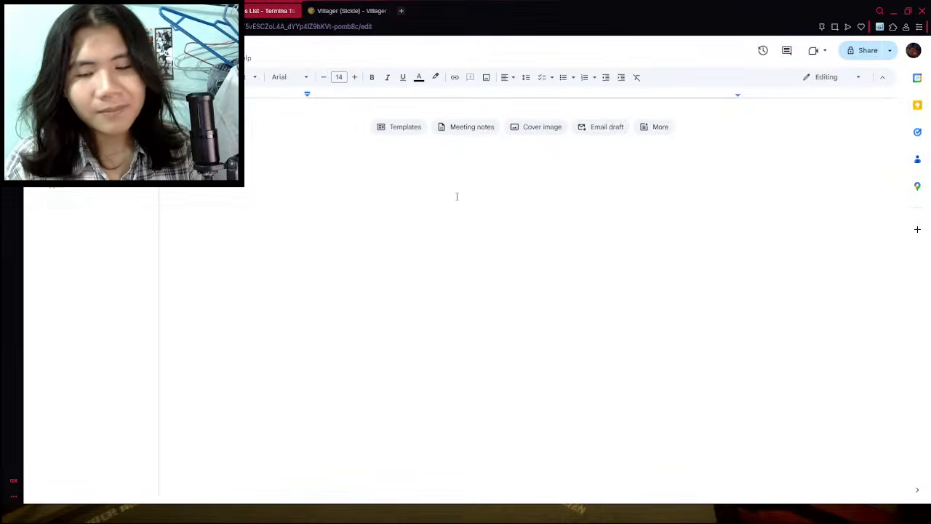
{"action": "key", "text": "ctrl+v"}
- Indent the villager image by several levels and enlarge it to about twice its size
{"action": "left_click", "coordinate": [387, 274]}
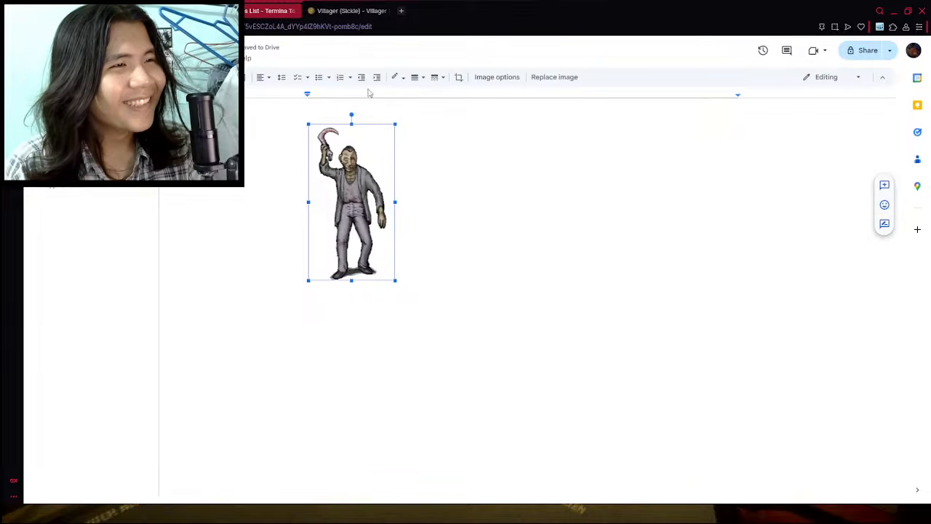
{"action": "left_click", "coordinate": [377, 79]}
{"action": "left_click", "coordinate": [381, 80]}
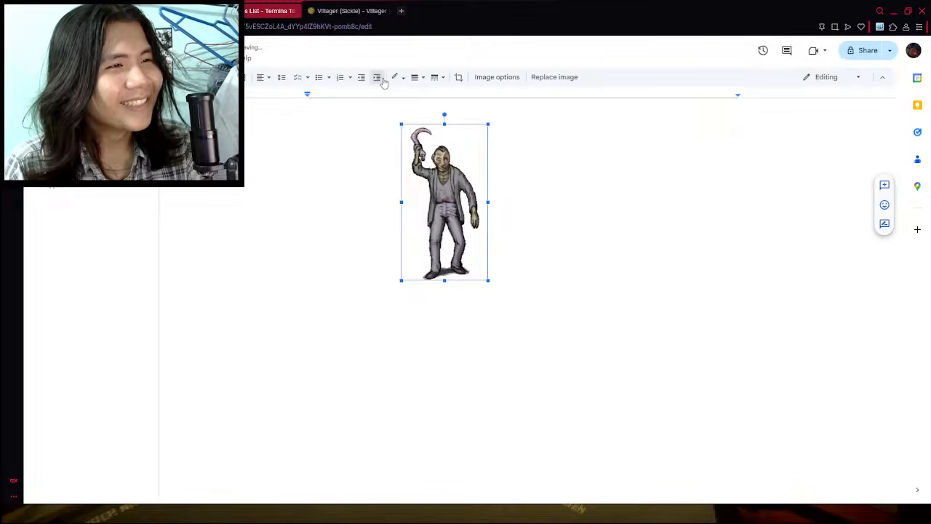
{"action": "left_click", "coordinate": [384, 82]}
{"action": "left_click", "coordinate": [384, 82]}
{"action": "left_click_drag", "start_coordinate": [557, 281], "coordinate": [646, 440]}
- Centre the villager image with no indentation and shrink it to about three quarters of its size
{"action": "left_click", "coordinate": [268, 78]}
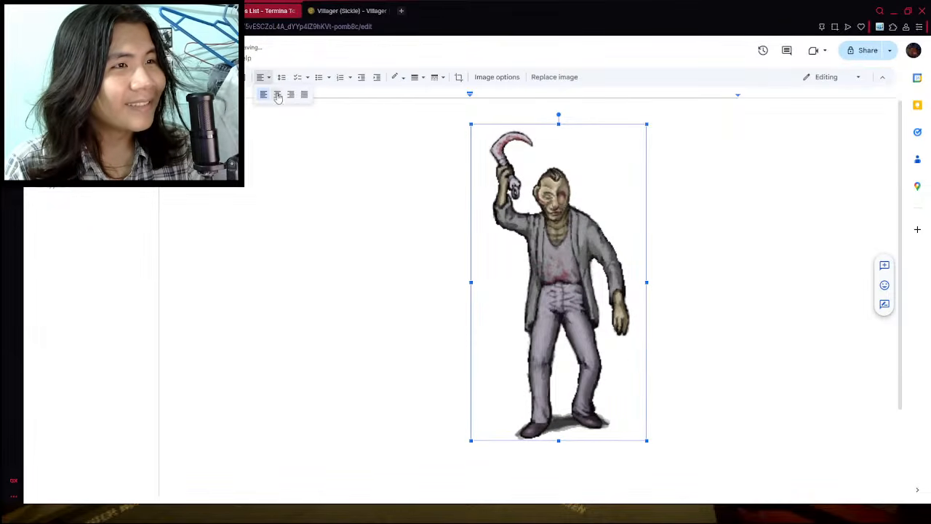
{"action": "left_click", "coordinate": [275, 95]}
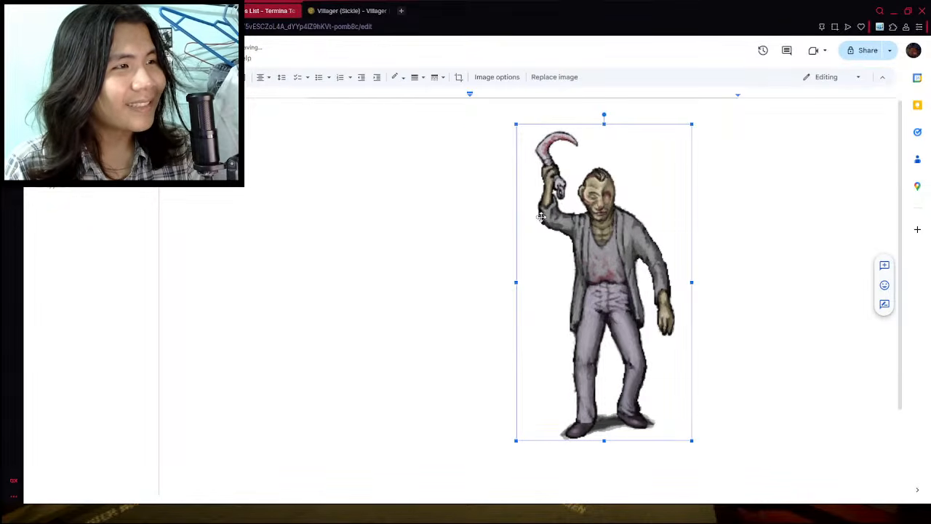
{"action": "left_click", "coordinate": [360, 79]}
{"action": "left_click", "coordinate": [361, 79]}
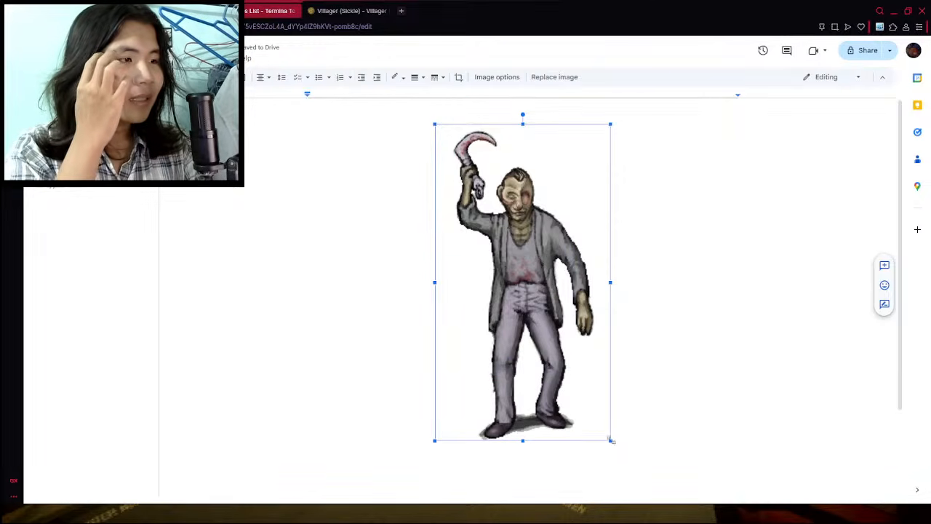
{"action": "left_click_drag", "start_coordinate": [611, 441], "coordinate": [564, 355]}
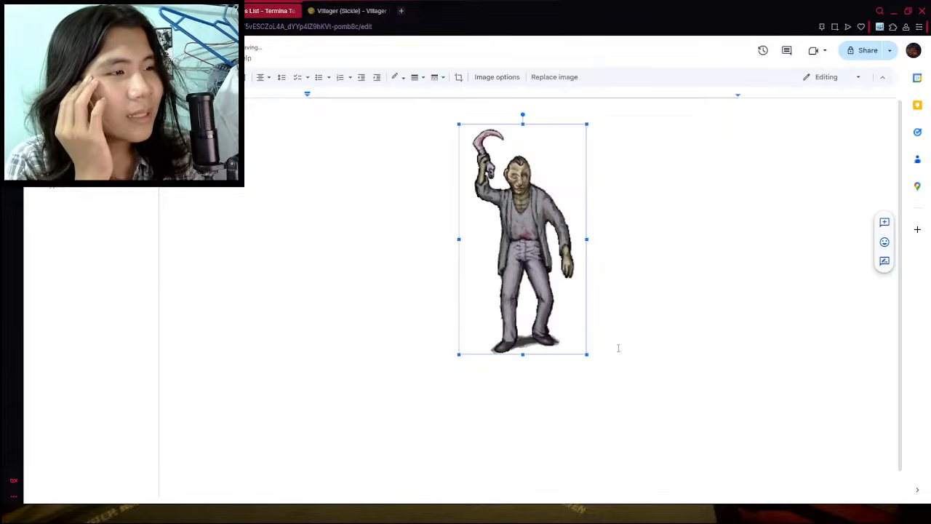
{"action": "left_click", "coordinate": [586, 349]}
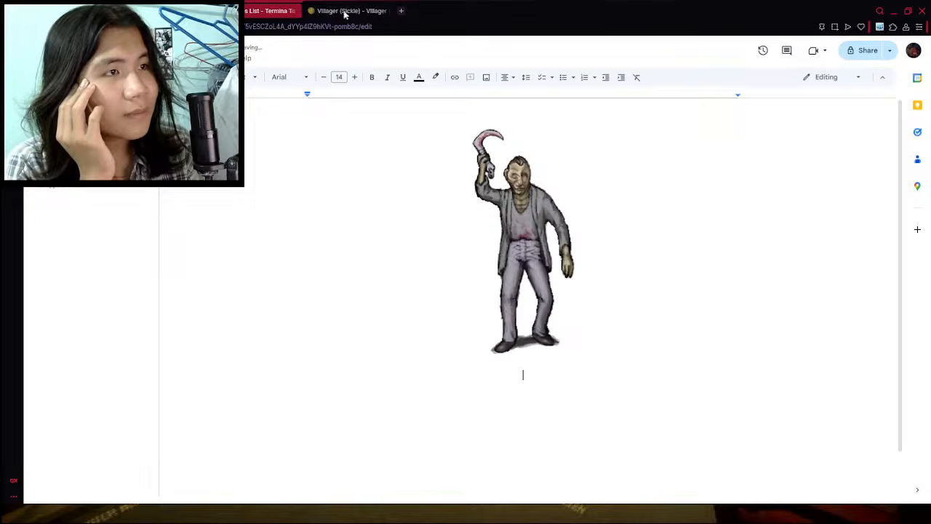
- Close the enlarged image on the wiki, examine the Villager (Sickle) skills table and return to the new document
{"action": "left_click", "coordinate": [121, 58]}
{"action": "left_click", "coordinate": [120, 58]}
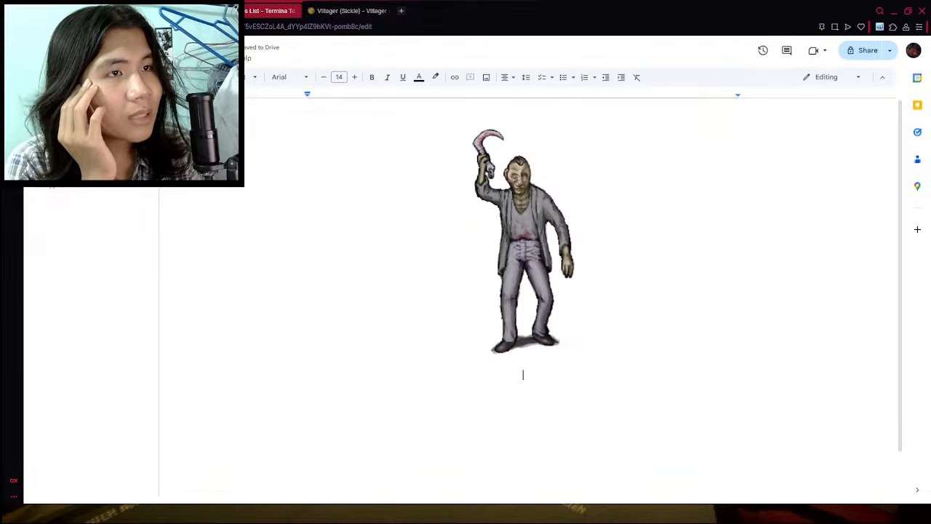
{"action": "left_click", "coordinate": [121, 58]}
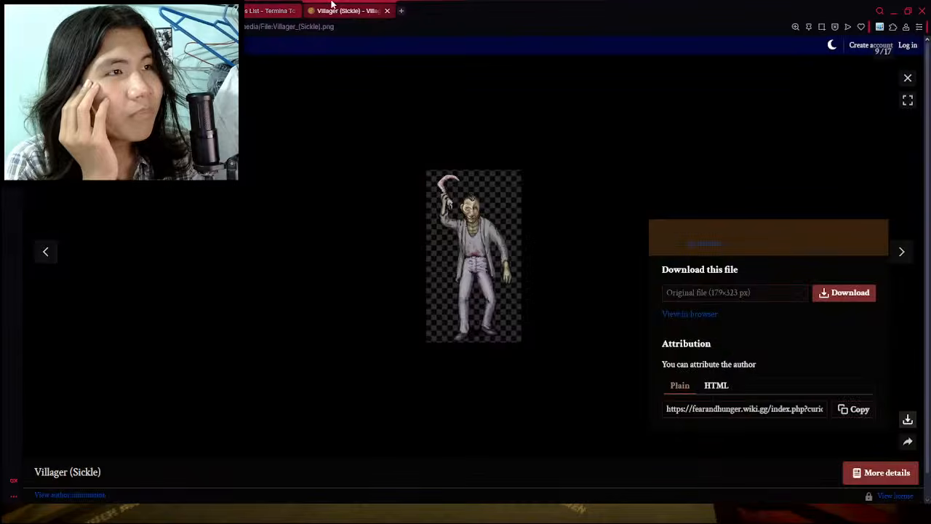
{"action": "left_click", "coordinate": [351, 10]}
{"action": "left_click", "coordinate": [908, 77]}
{"action": "scroll", "coordinate": [286, 291], "scroll_direction": "down", "scroll_amount": 5}
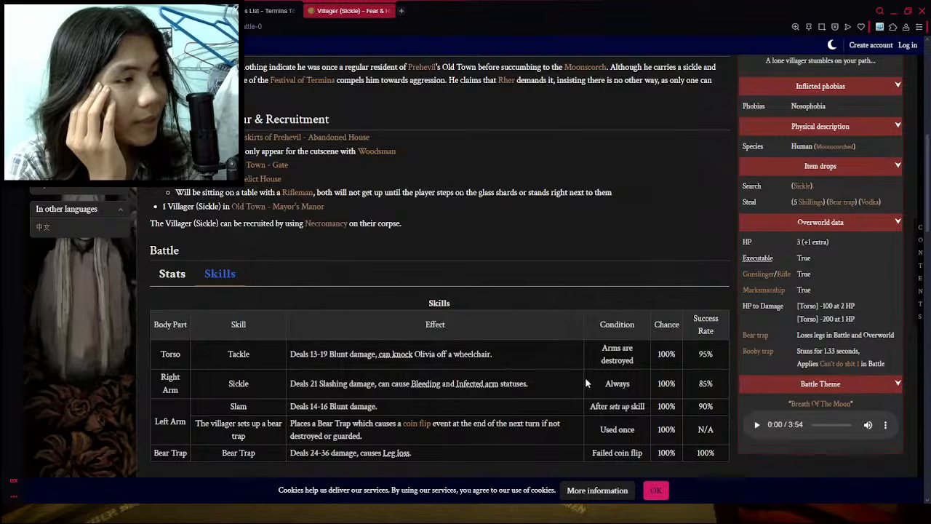
{"action": "scroll", "coordinate": [585, 376], "scroll_direction": "down", "scroll_amount": 1}
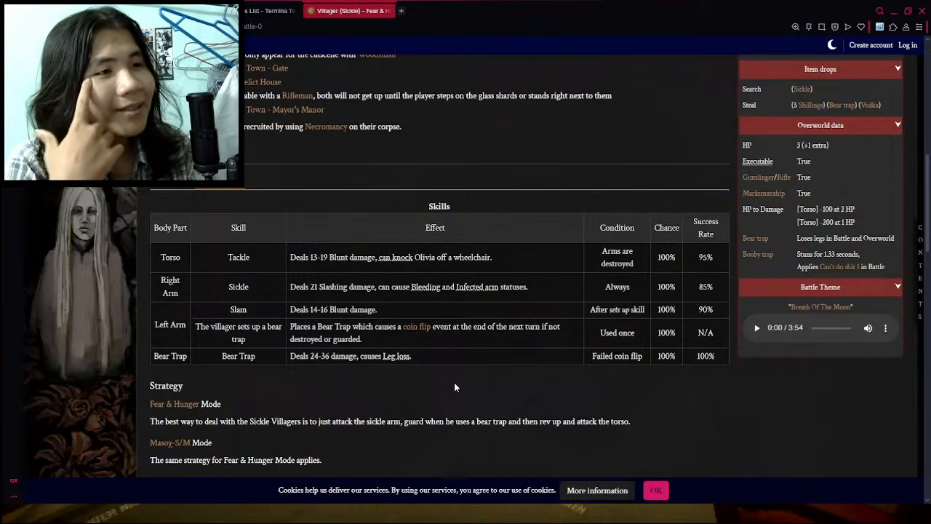
{"action": "left_click", "coordinate": [269, 10]}
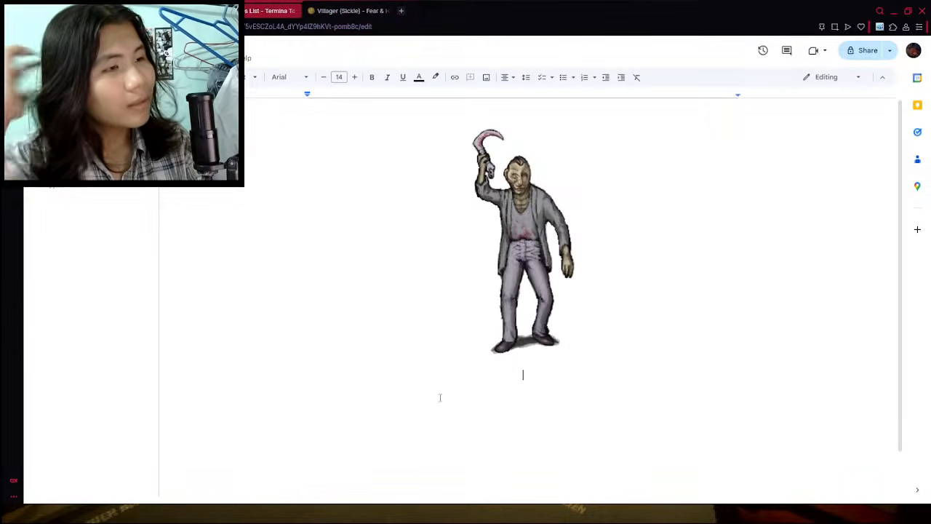
- Examine the column layout of the Villager (Sickle) skills table on the wiki and return to the enemies document
{"action": "left_click", "coordinate": [122, 59]}
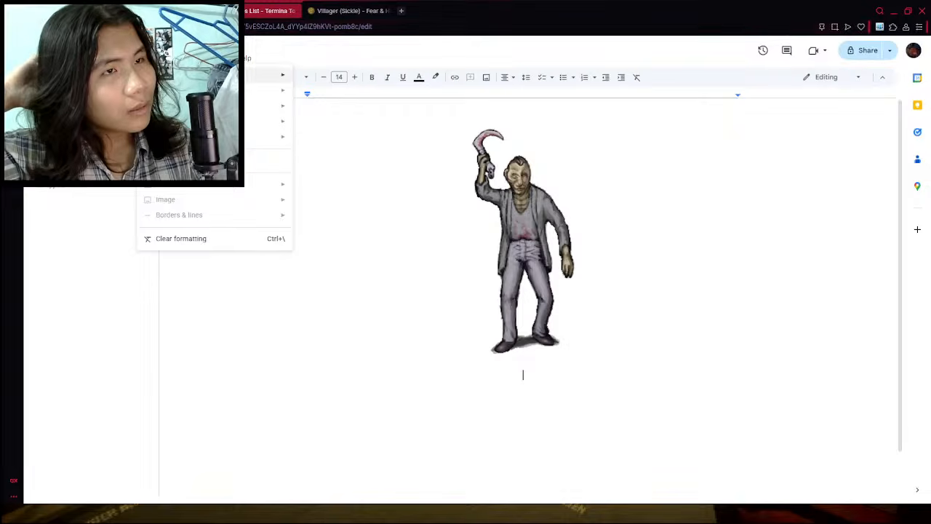
{"action": "left_click", "coordinate": [324, 5]}
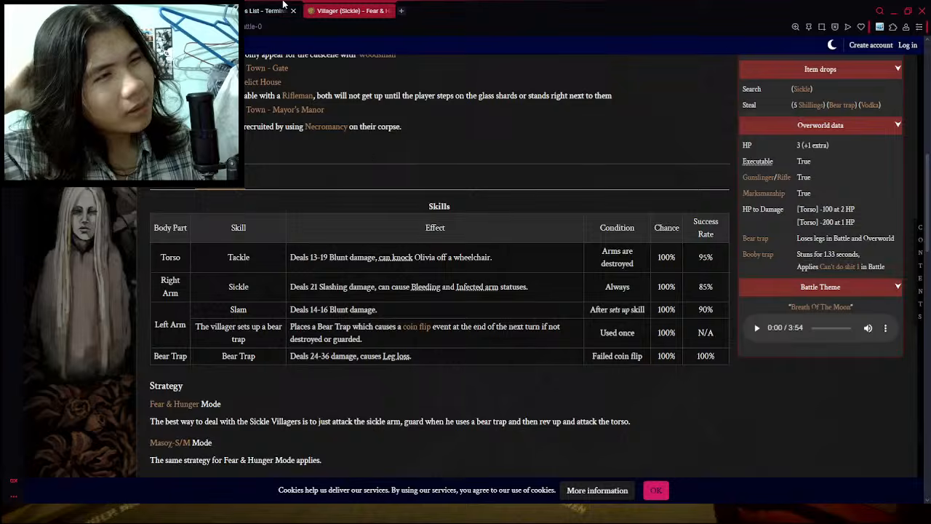
{"action": "left_click", "coordinate": [287, 10]}
{"action": "left_click", "coordinate": [122, 58]}
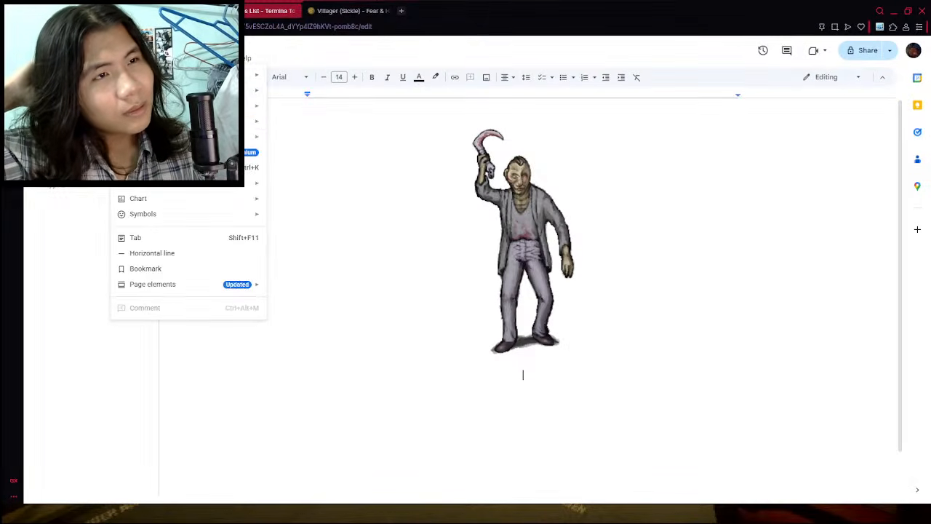
{"action": "left_click", "coordinate": [357, 11]}
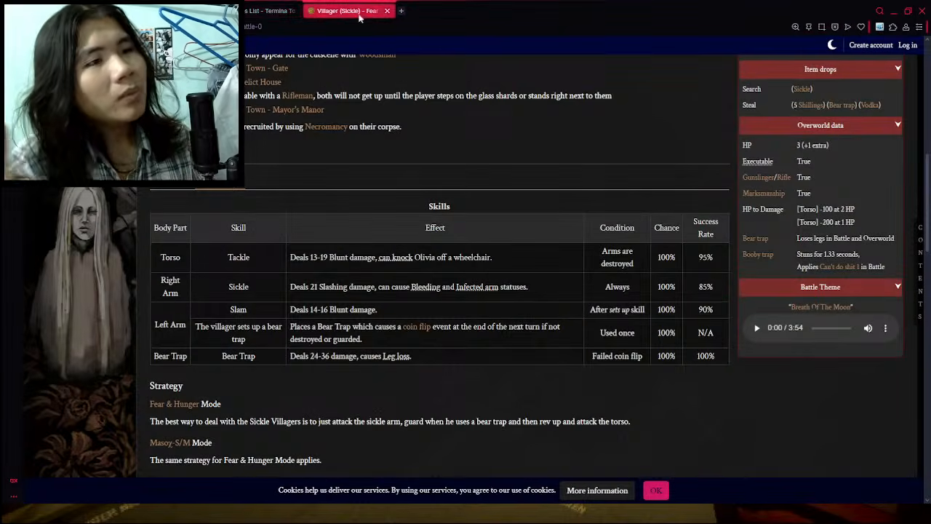
{"action": "left_click", "coordinate": [187, 186]}
{"action": "left_click", "coordinate": [218, 180]}
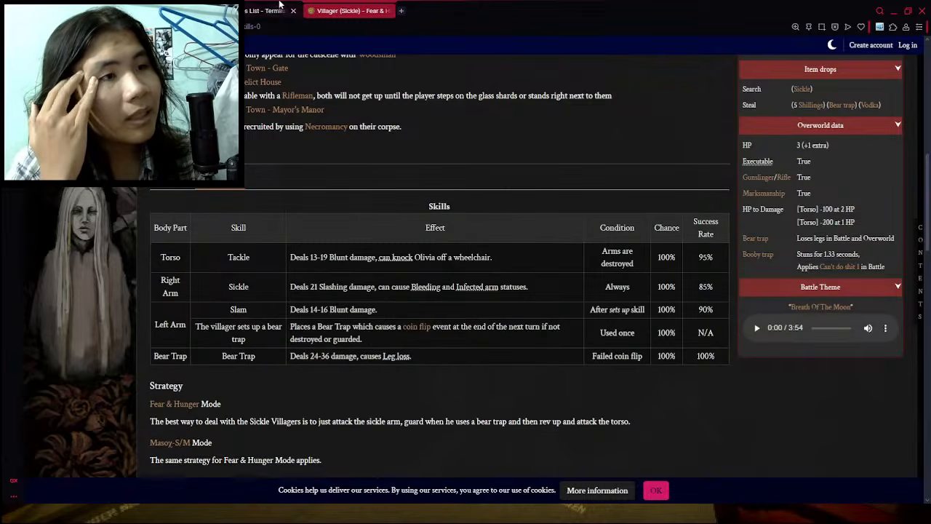
{"action": "left_click", "coordinate": [326, 4]}
{"action": "left_click", "coordinate": [292, 4]}
{"action": "double_click", "coordinate": [340, 4]}
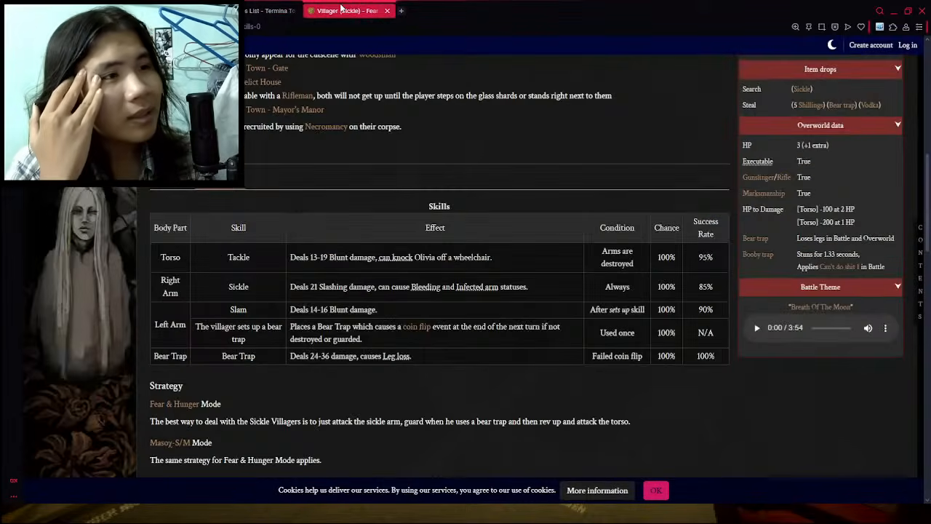
{"action": "left_click", "coordinate": [262, 6]}
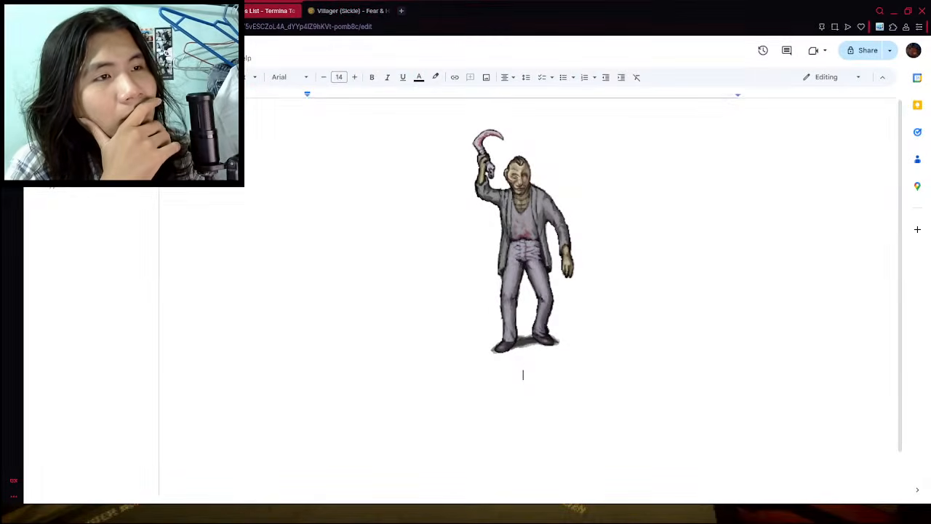
- Insert a table of six columns and two rows below the villager image and slightly narrow its first column
{"action": "left_click", "coordinate": [122, 58]}
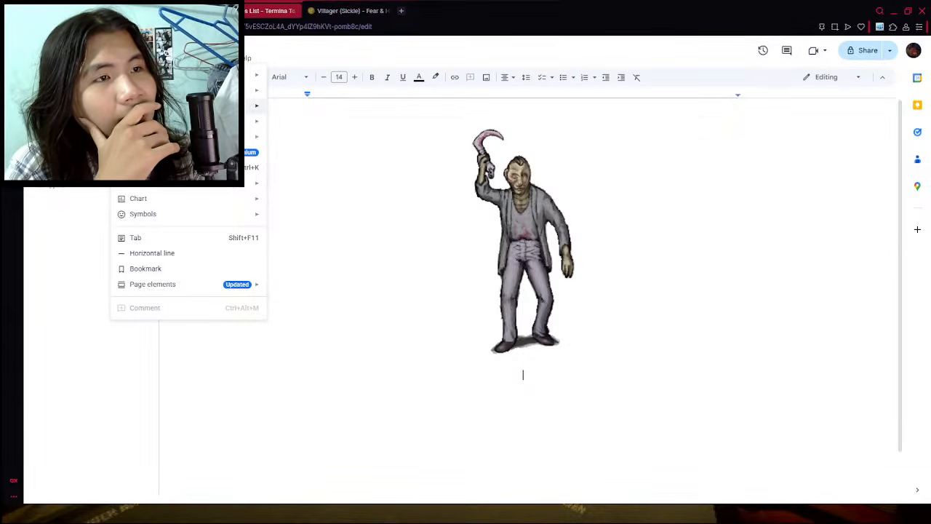
{"action": "mouse_move", "coordinate": [258, 105]}
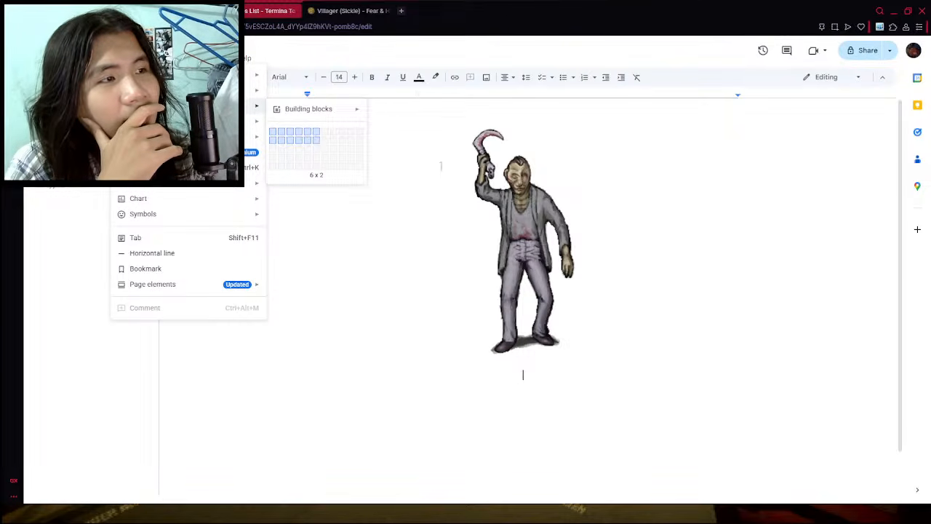
{"action": "left_click", "coordinate": [316, 140]}
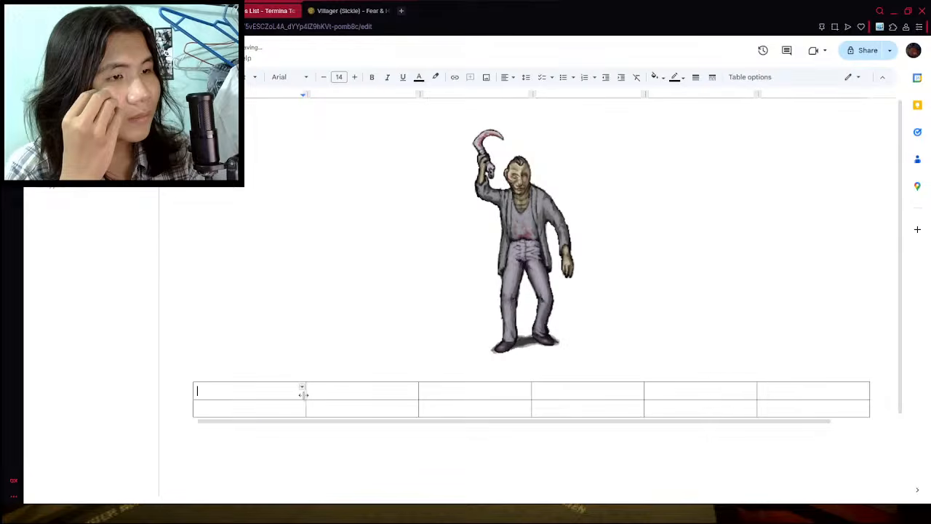
{"action": "mouse_move", "coordinate": [306, 391]}
{"action": "left_mouse_down"}
{"action": "mouse_move", "coordinate": [270, 391]}
{"action": "mouse_move", "coordinate": [312, 394]}
{"action": "left_mouse_up"}
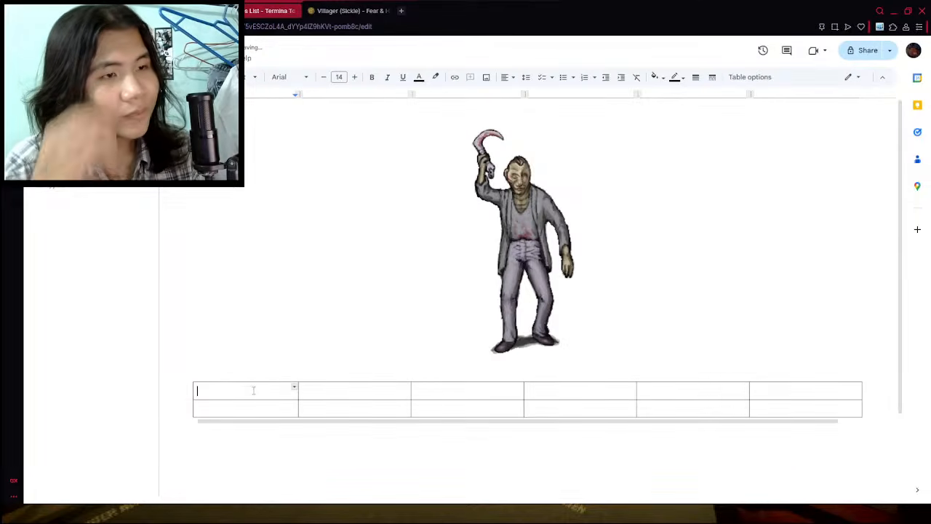
- Label the first three header cells of the table Body parts, Skills and Effects
{"action": "type", "text": "Body pars"}
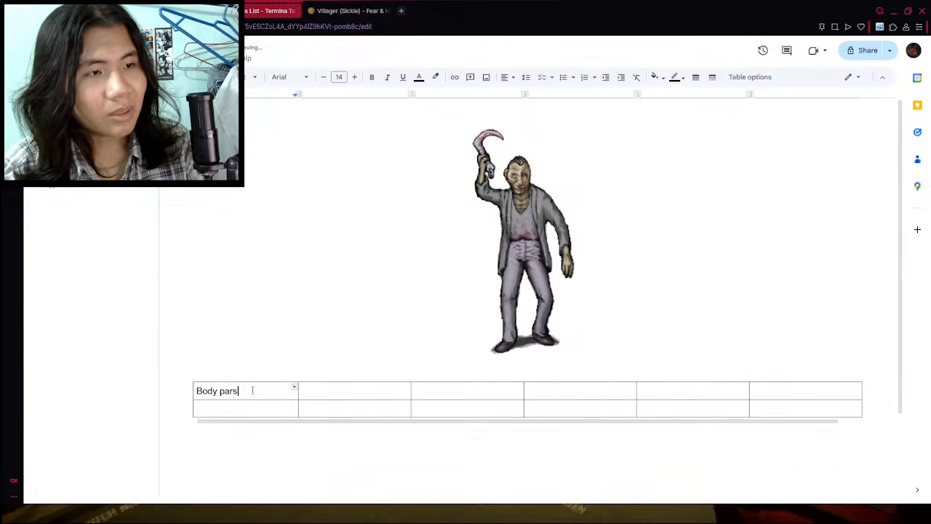
{"action": "key", "text": "BackSpace"}
{"action": "type", "text": "ts"}
{"action": "left_click_drag", "start_coordinate": [364, 399], "coordinate": [355, 394]}
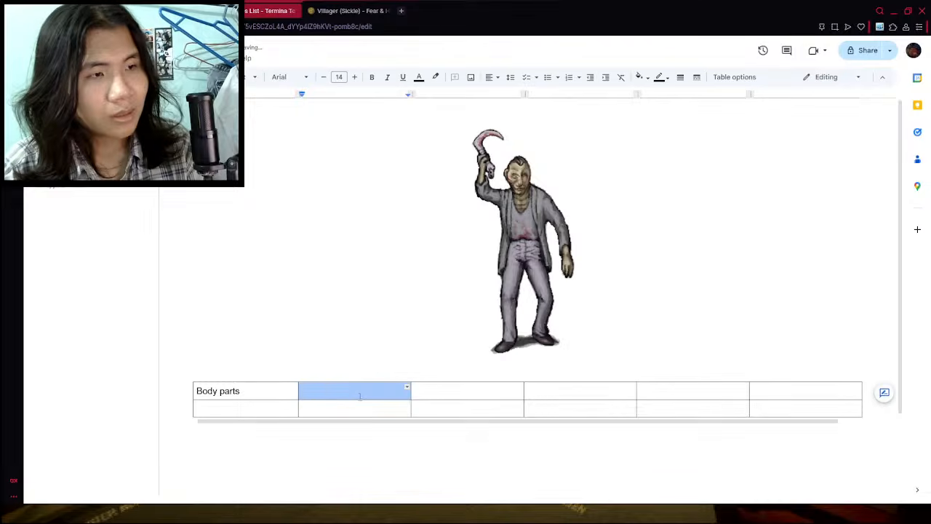
{"action": "left_click", "coordinate": [356, 395]}
{"action": "type", "text": "Skills"}
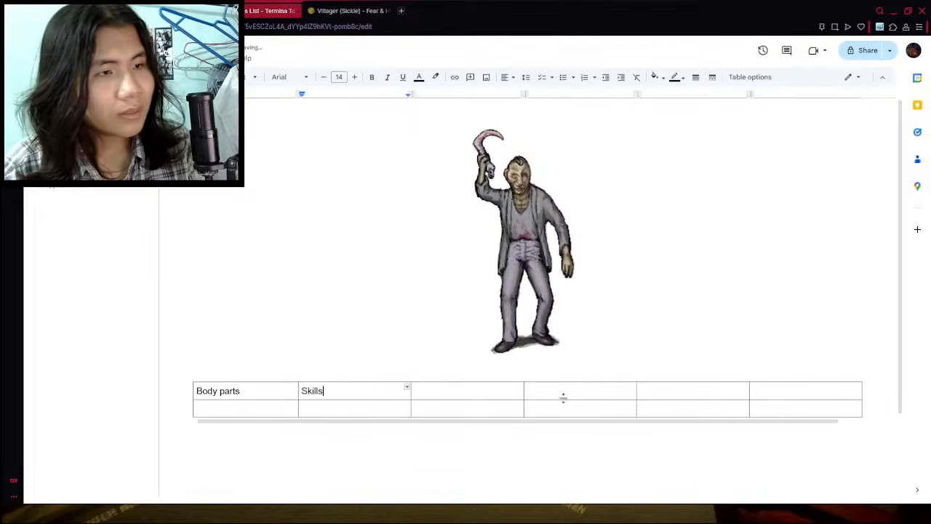
{"action": "left_click", "coordinate": [480, 392]}
{"action": "type", "text": "Effects"}
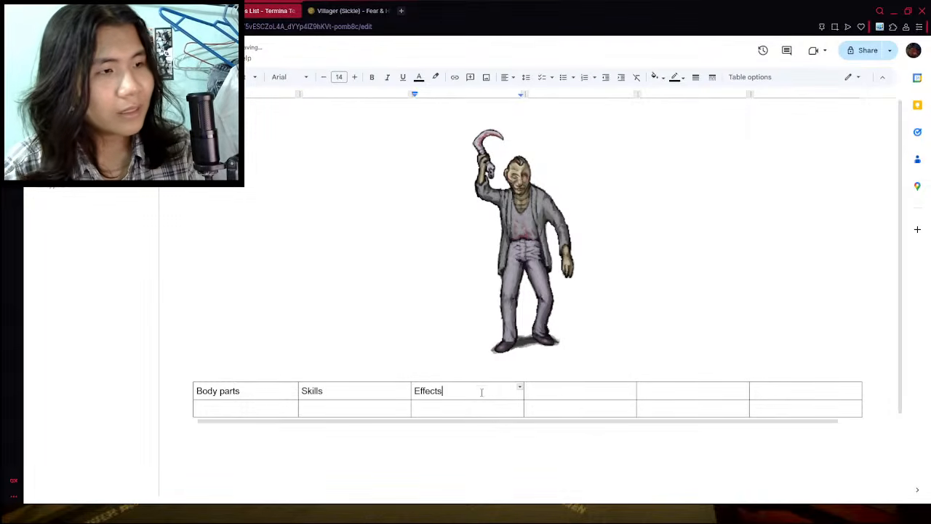
{"action": "left_click", "coordinate": [566, 393]}
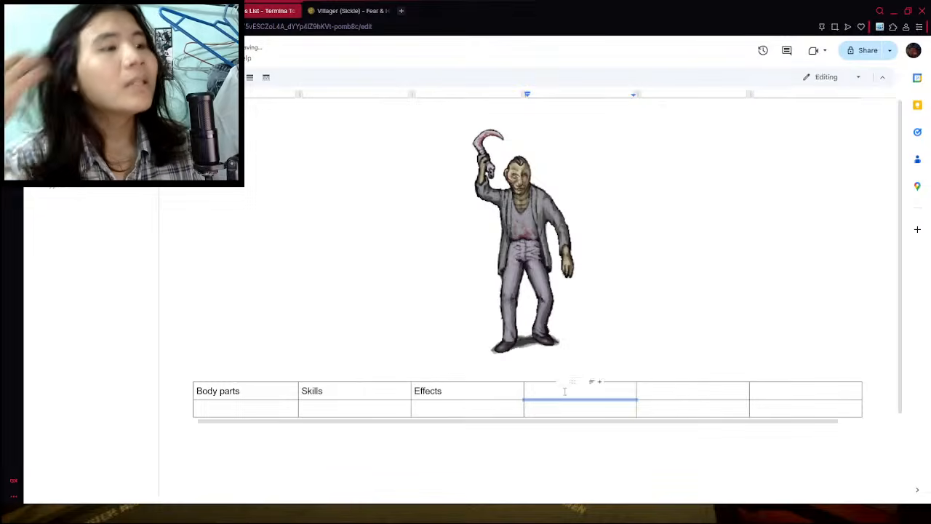
- Narrow the Body parts and Skills columns, widen the Effects column to nearly twice its width and make the second row taller
{"action": "left_click", "coordinate": [283, 395]}
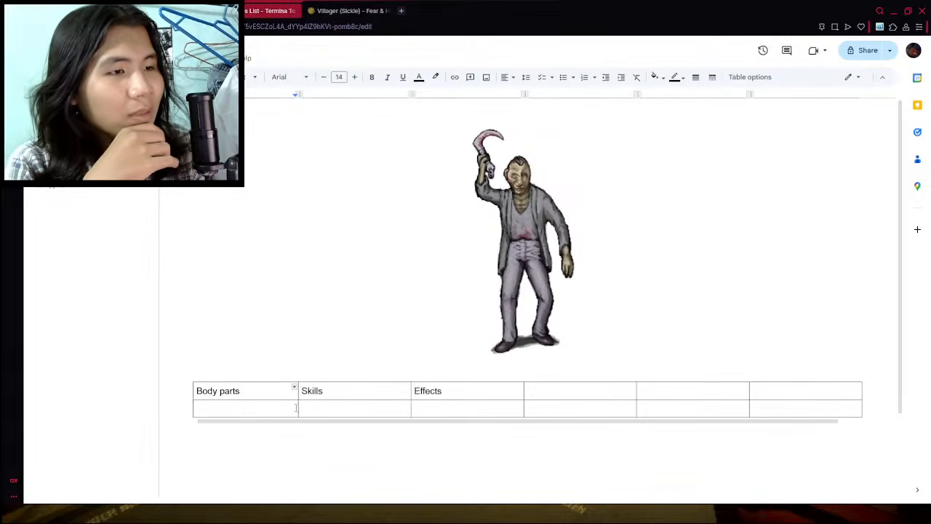
{"action": "mouse_move", "coordinate": [297, 407]}
{"action": "left_mouse_down"}
{"action": "mouse_move", "coordinate": [268, 407]}
{"action": "mouse_move", "coordinate": [288, 407]}
{"action": "left_mouse_up"}
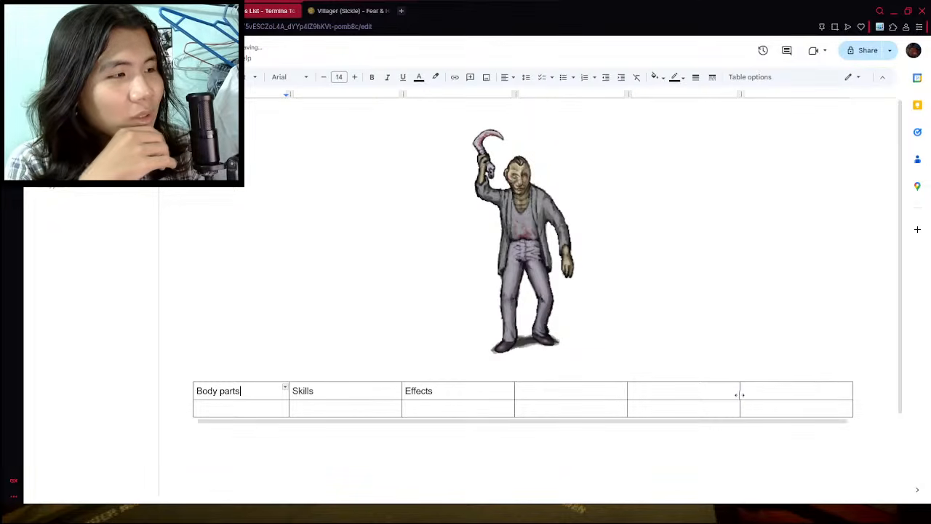
{"action": "mouse_move", "coordinate": [739, 393]}
{"action": "left_mouse_down"}
{"action": "mouse_move", "coordinate": [767, 383]}
{"action": "mouse_move", "coordinate": [761, 397]}
{"action": "mouse_move", "coordinate": [742, 392]}
{"action": "left_mouse_up"}
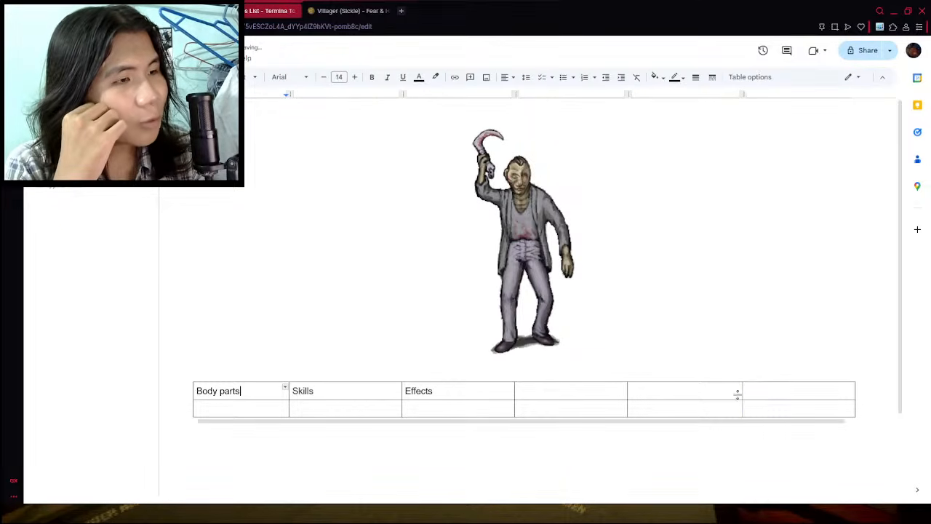
{"action": "left_click_drag", "start_coordinate": [515, 395], "coordinate": [618, 399]}
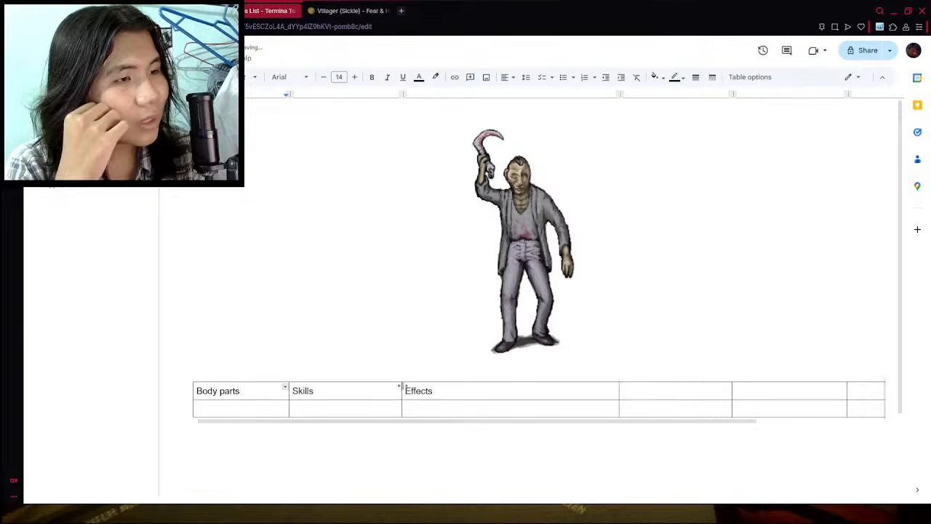
{"action": "mouse_move", "coordinate": [399, 390]}
{"action": "left_mouse_down"}
{"action": "mouse_move", "coordinate": [352, 391]}
{"action": "mouse_move", "coordinate": [384, 391]}
{"action": "left_mouse_up"}
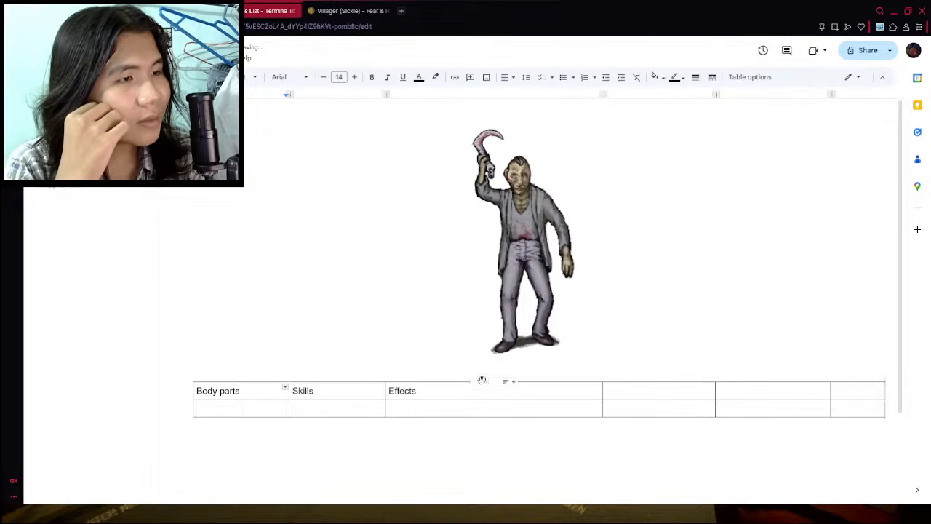
{"action": "scroll", "coordinate": [686, 330], "scroll_direction": "down", "scroll_amount": 2}
{"action": "scroll", "coordinate": [686, 330], "scroll_direction": "up", "scroll_amount": 2}
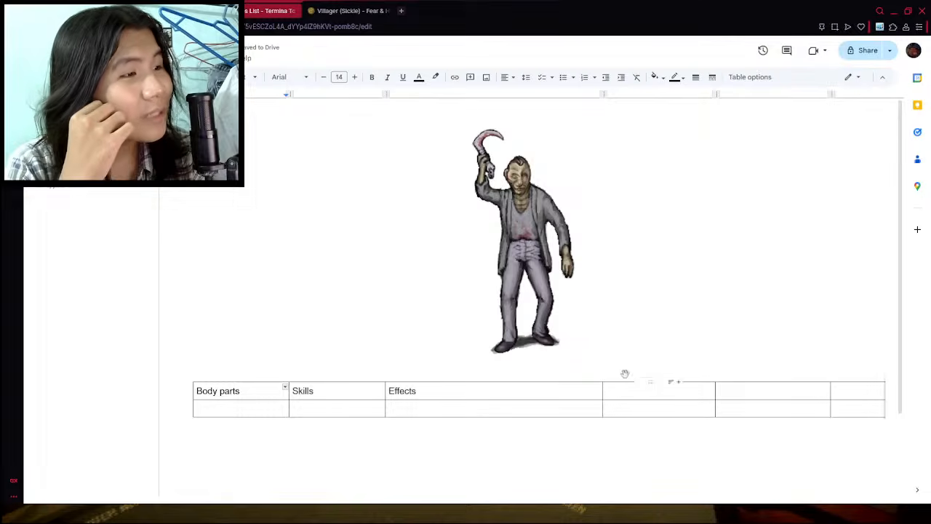
{"action": "left_click_drag", "start_coordinate": [603, 391], "coordinate": [591, 416]}
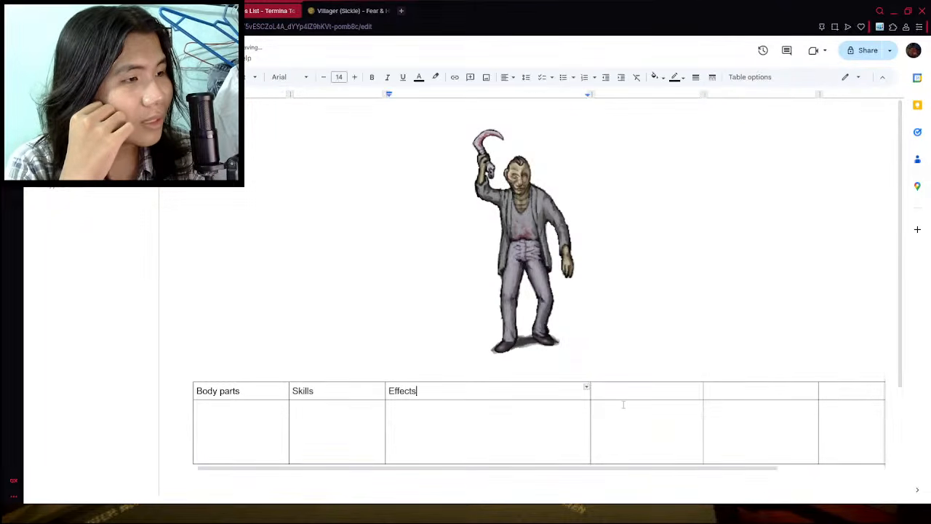
- Centre the text horizontally in all cells of the table
{"action": "scroll", "coordinate": [572, 400], "scroll_direction": "down", "scroll_amount": 3}
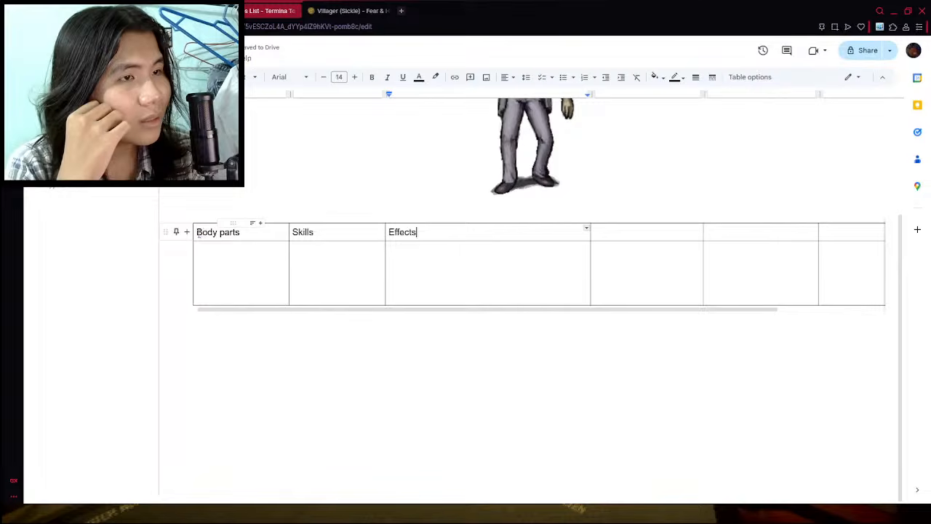
{"action": "left_click_drag", "start_coordinate": [242, 251], "coordinate": [841, 291]}
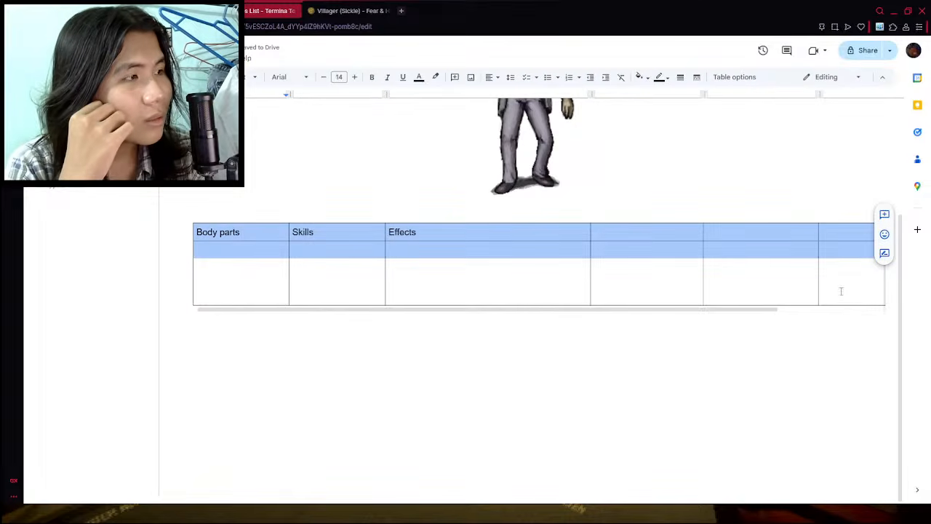
{"action": "left_click", "coordinate": [492, 77]}
{"action": "left_click", "coordinate": [505, 94]}
{"action": "left_click", "coordinate": [545, 279]}
{"action": "scroll", "coordinate": [416, 336], "scroll_direction": "up", "scroll_amount": 2}
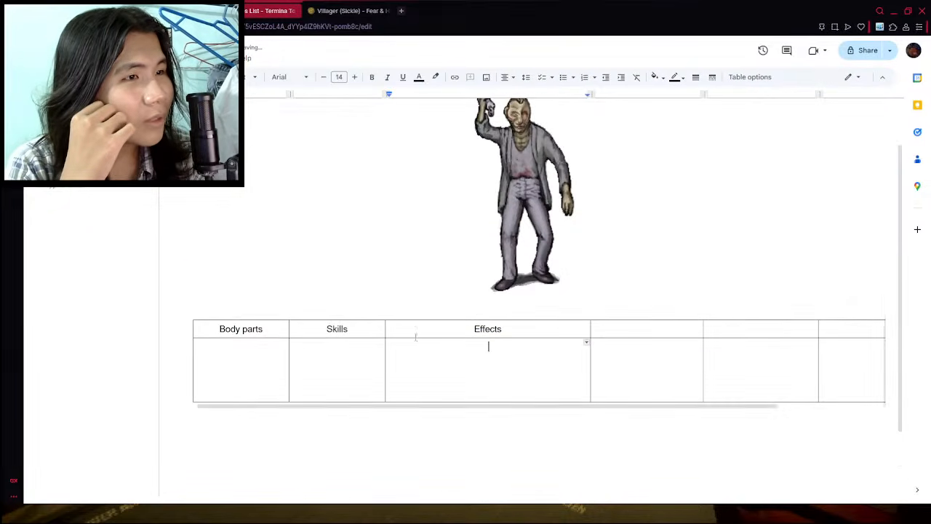
- Check the column headings of the wiki's skills table and label the fourth header cell Condition
{"action": "left_click_drag", "start_coordinate": [740, 407], "coordinate": [593, 445]}
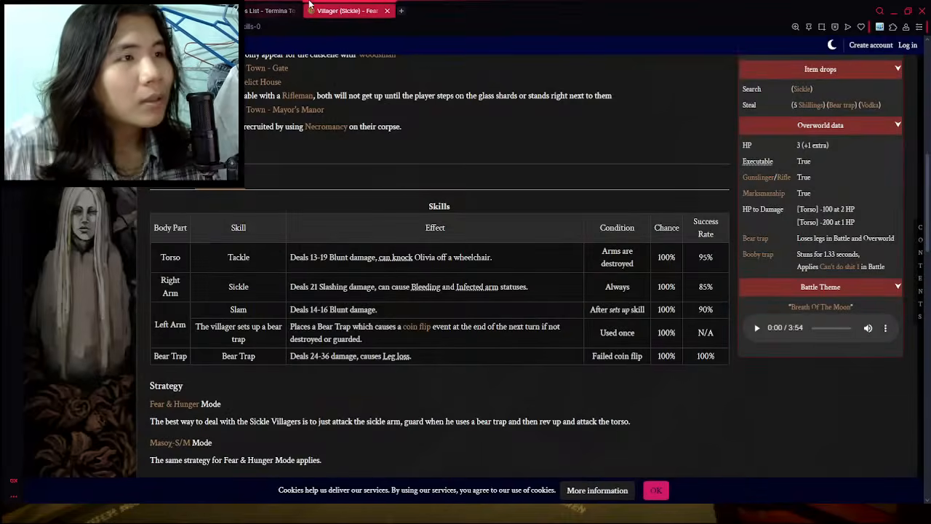
{"action": "left_click", "coordinate": [335, 10]}
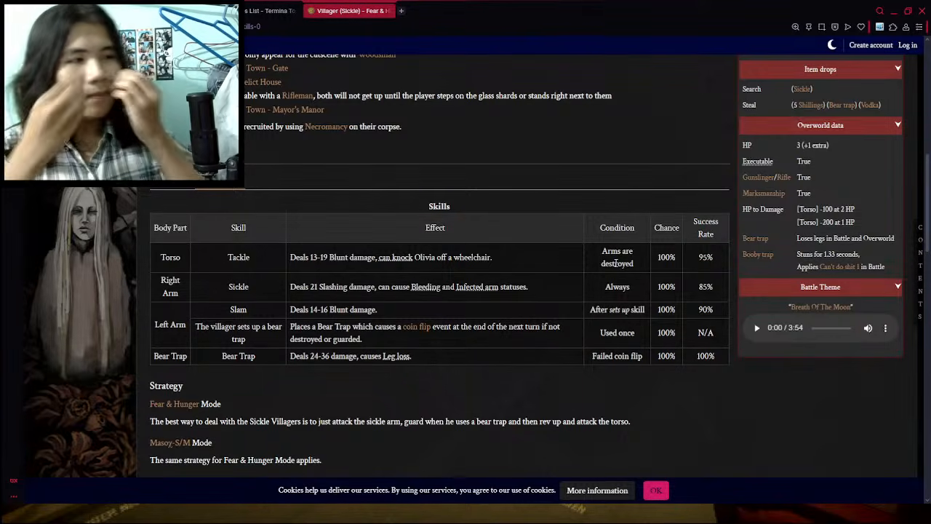
{"action": "left_click", "coordinate": [271, 10]}
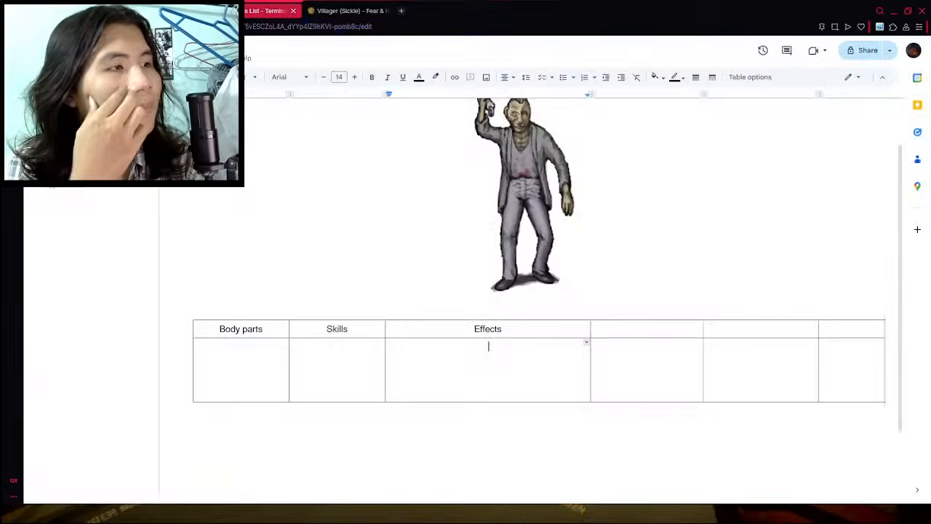
{"action": "left_click", "coordinate": [650, 329]}
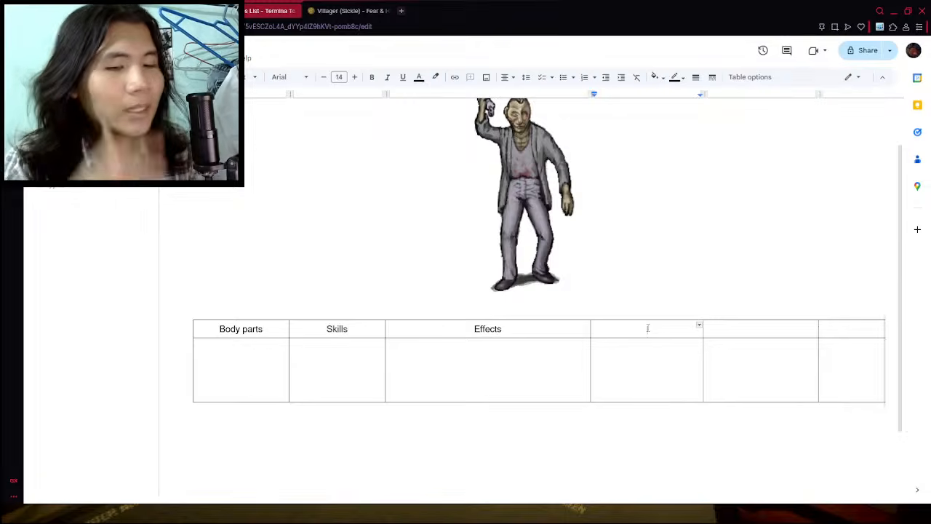
{"action": "type", "text": "Condt"}
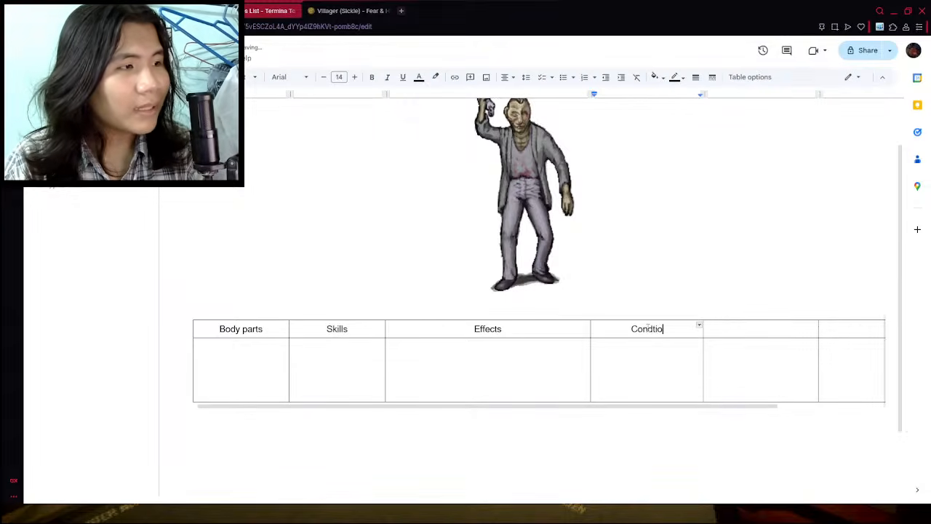
{"action": "key", "text": "BackSpace"}
{"action": "type", "text": "ition"}
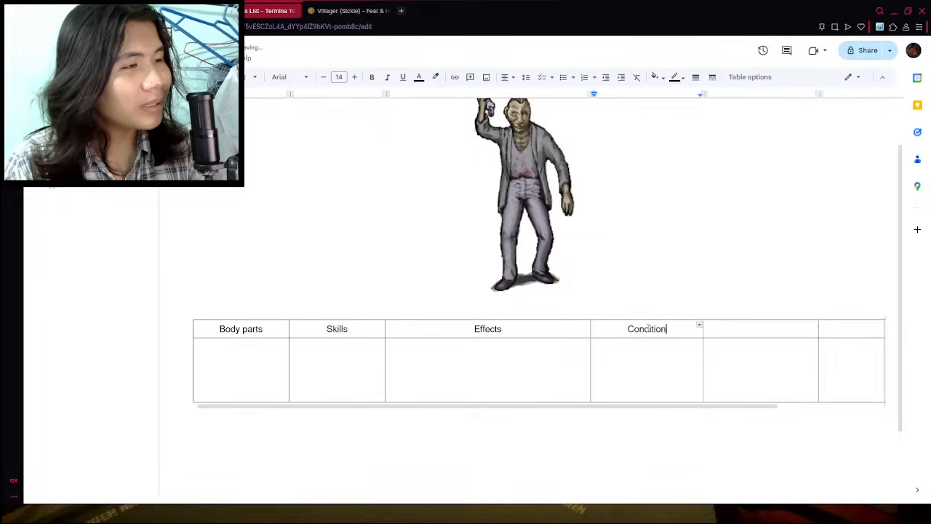
- Narrow the Condition column to about the width of the Skills column
{"action": "left_click", "coordinate": [747, 330]}
{"action": "left_click", "coordinate": [735, 363]}
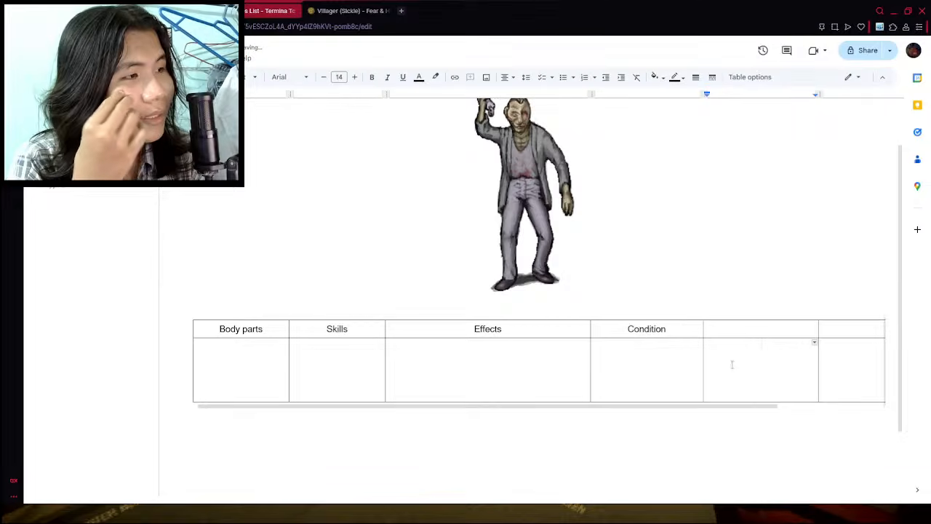
{"action": "left_click_drag", "start_coordinate": [708, 411], "coordinate": [663, 391]}
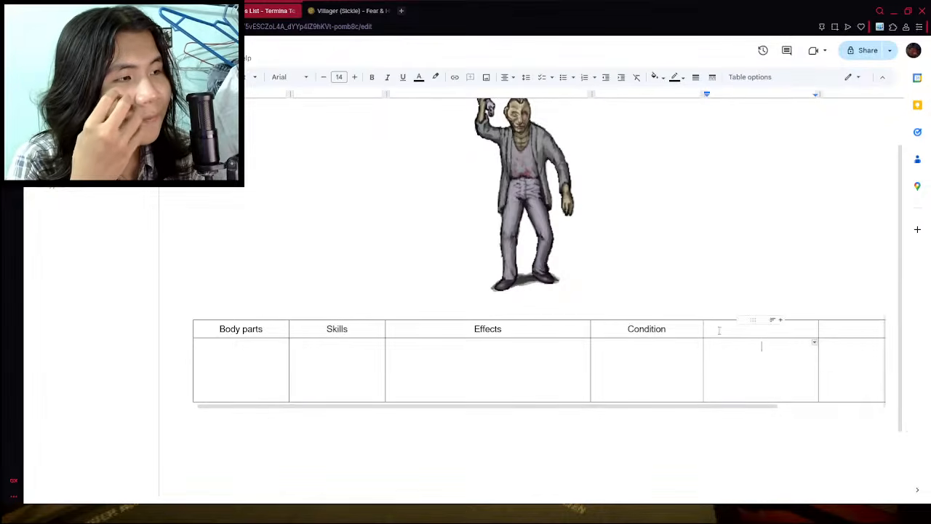
{"action": "left_click_drag", "start_coordinate": [702, 357], "coordinate": [687, 358]}
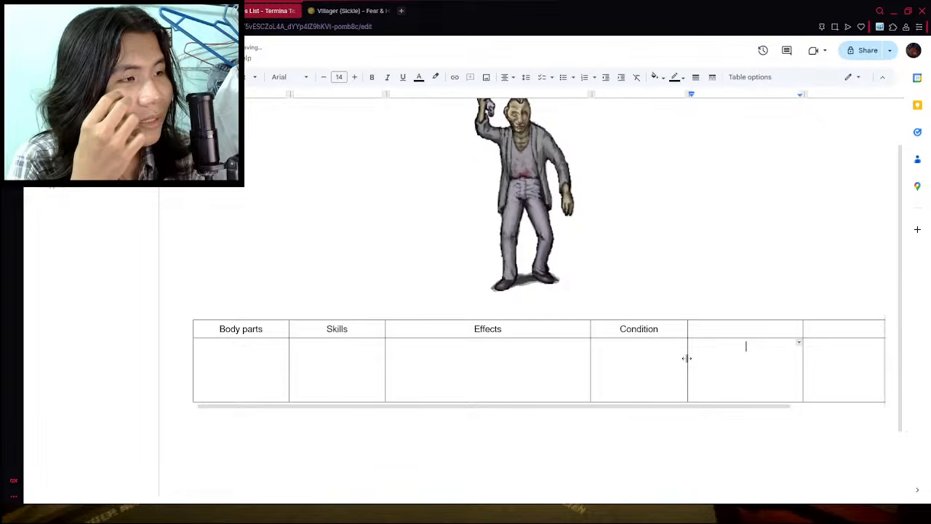
{"action": "left_click", "coordinate": [603, 399]}
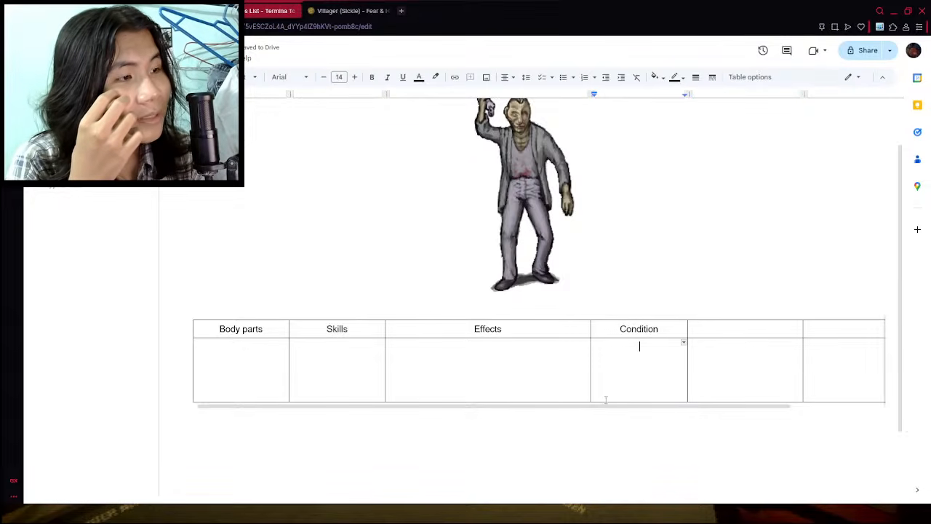
- Shorten the table's second row by about a quarter and slightly narrow the Body parts and Skills columns
{"action": "left_click_drag", "start_coordinate": [603, 400], "coordinate": [605, 385]}
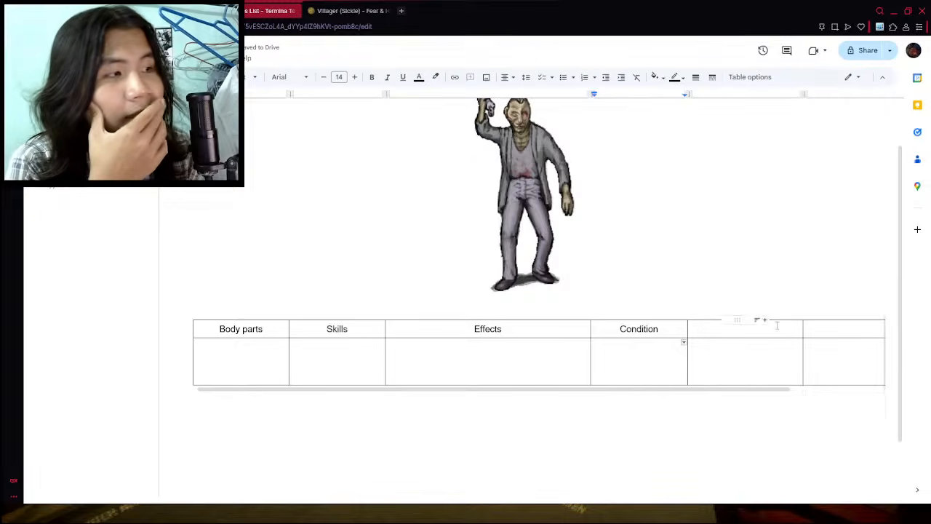
{"action": "left_click", "coordinate": [746, 327]}
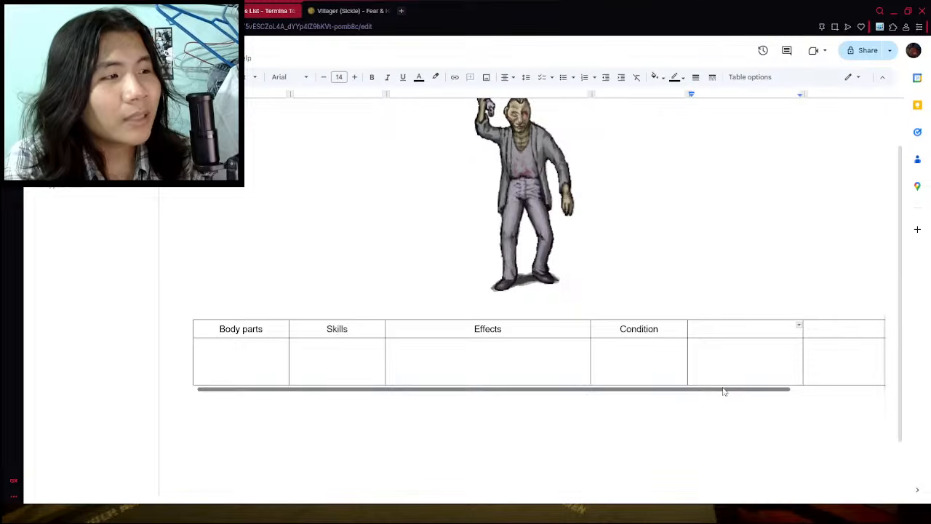
{"action": "left_click_drag", "start_coordinate": [720, 390], "coordinate": [675, 394]}
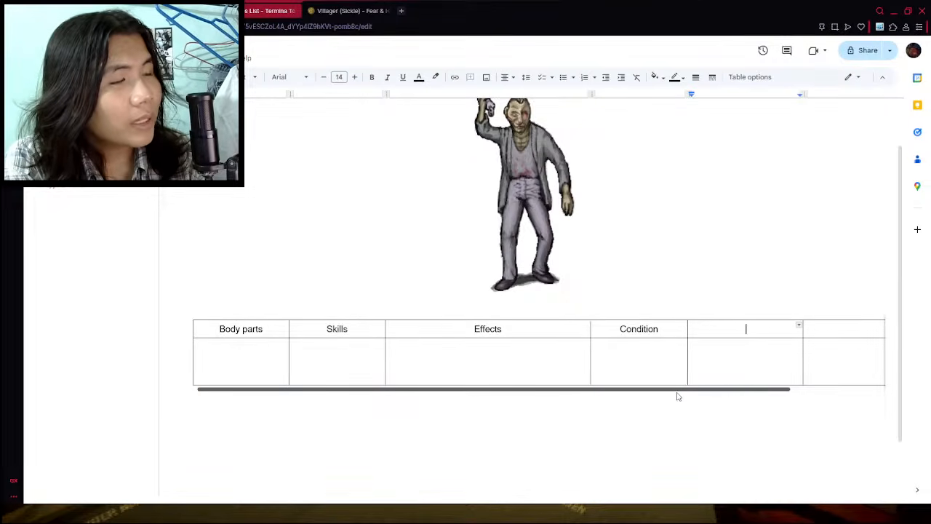
{"action": "scroll", "coordinate": [623, 366], "scroll_direction": "up", "scroll_amount": 1}
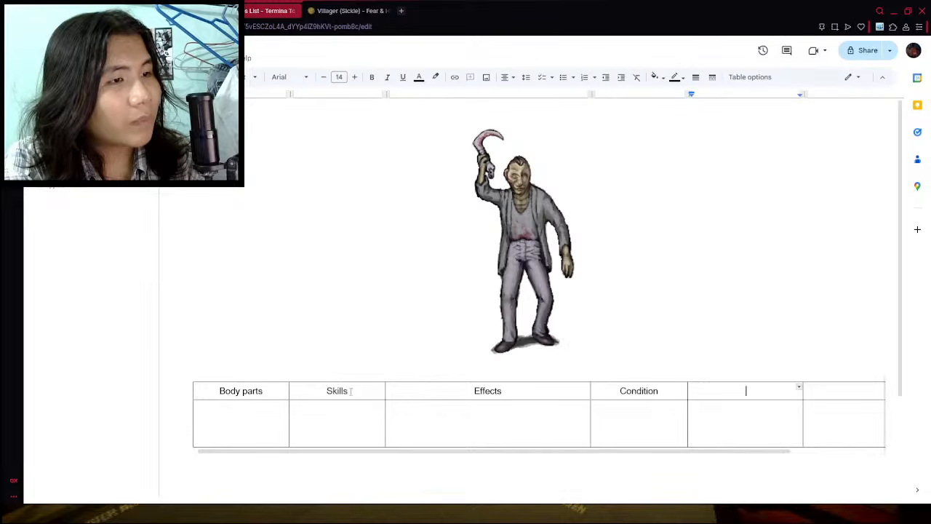
{"action": "left_click_drag", "start_coordinate": [289, 395], "coordinate": [277, 396]}
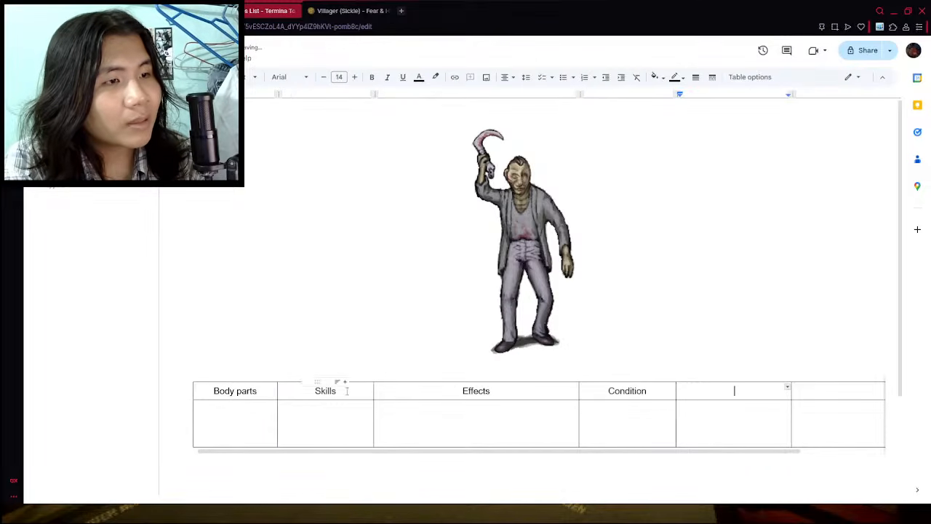
{"action": "left_click_drag", "start_coordinate": [374, 393], "coordinate": [365, 392]}
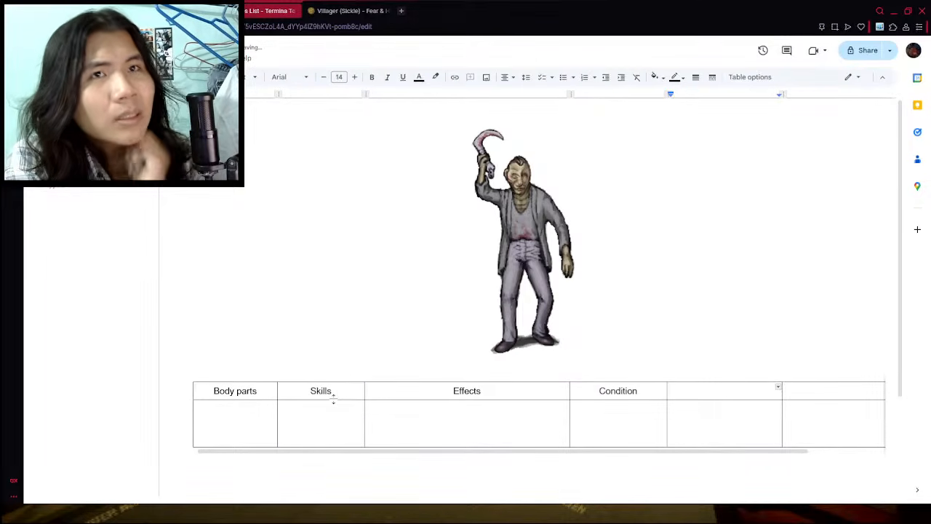
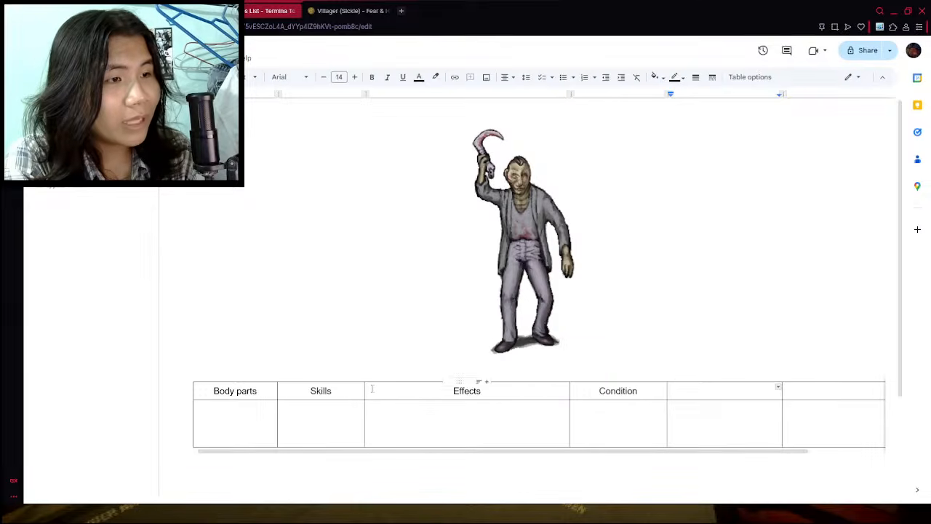
- Slightly narrow the Skills column and the empty fifth column, consulting the wiki's skills table
{"action": "mouse_move", "coordinate": [365, 390]}
{"action": "left_mouse_down"}
{"action": "mouse_move", "coordinate": [345, 395]}
{"action": "mouse_move", "coordinate": [359, 397]}
{"action": "left_mouse_up"}
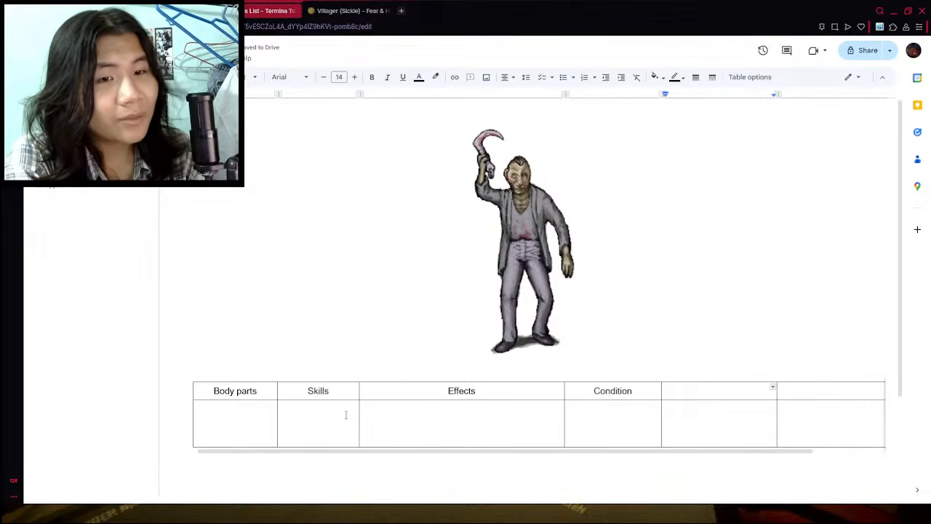
{"action": "left_click", "coordinate": [346, 10]}
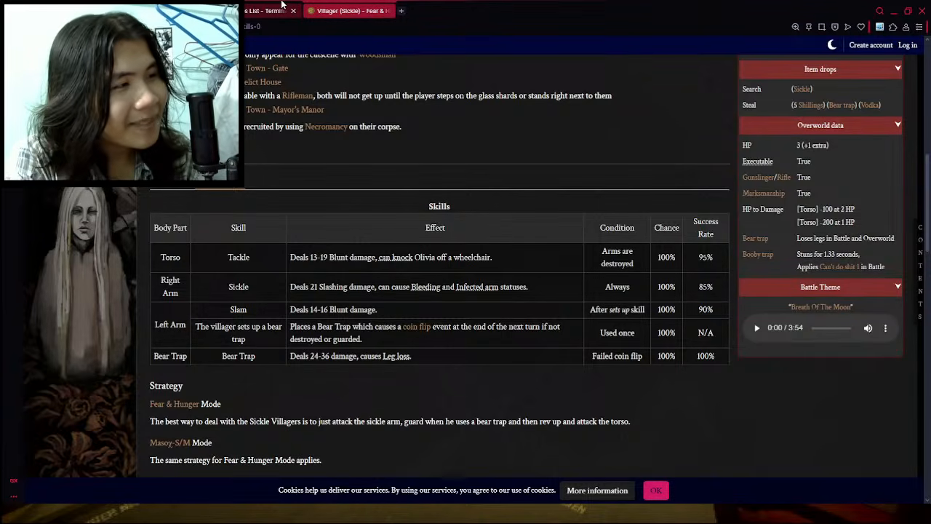
{"action": "left_click", "coordinate": [282, 9]}
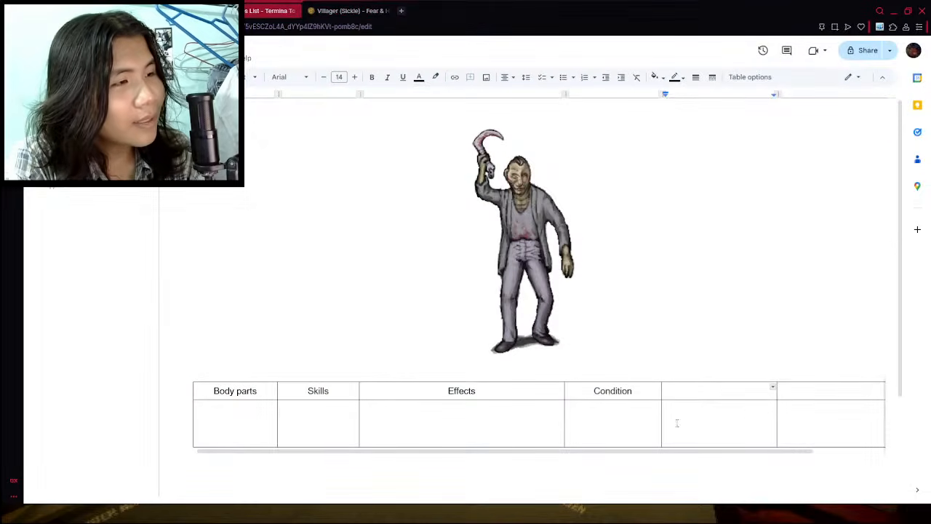
{"action": "left_click_drag", "start_coordinate": [777, 396], "coordinate": [773, 397]}
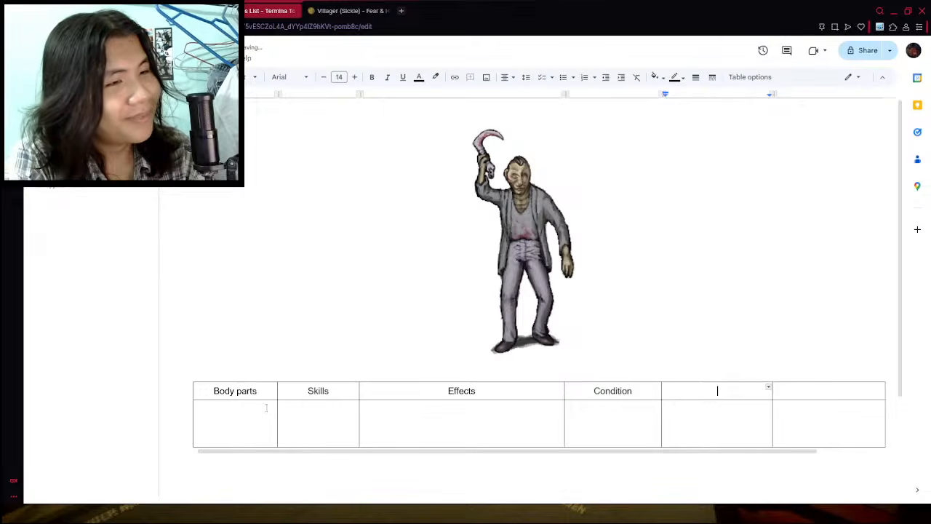
{"action": "double_click", "coordinate": [297, 390]}
{"action": "left_click", "coordinate": [264, 392]}
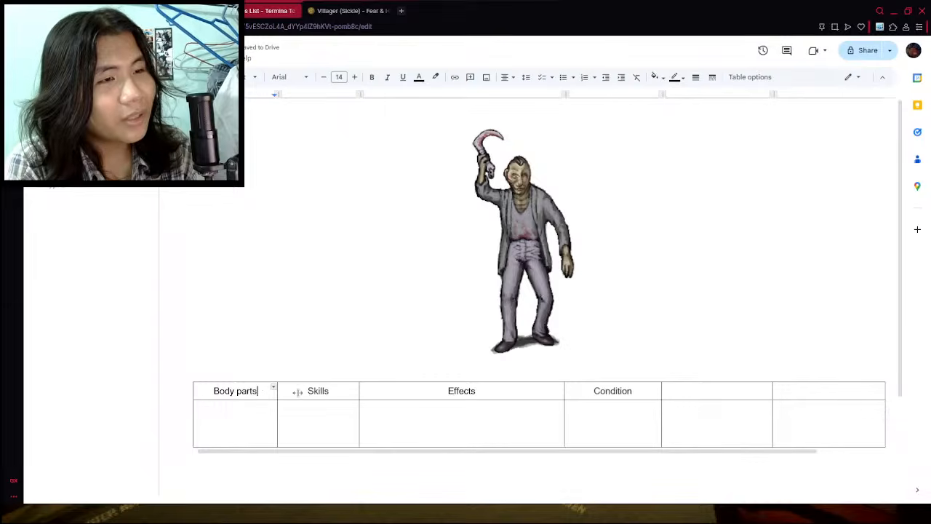
{"action": "triple_click", "coordinate": [311, 392]}
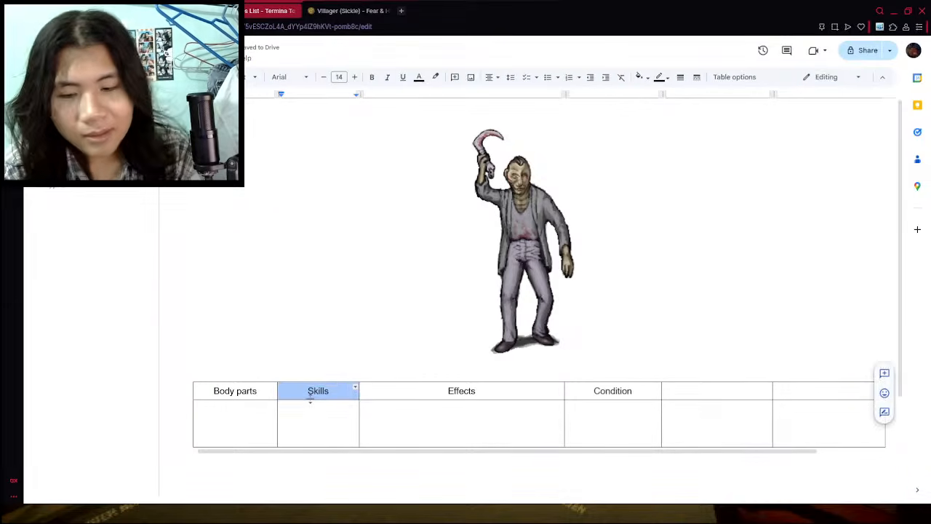
{"action": "type", "text": "hit"}
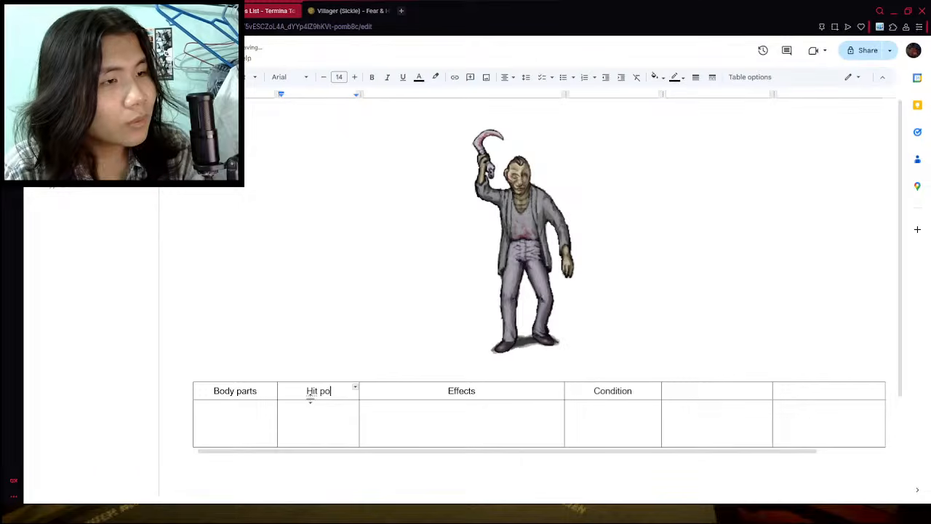
{"action": "key", "text": "ctrl+z"}
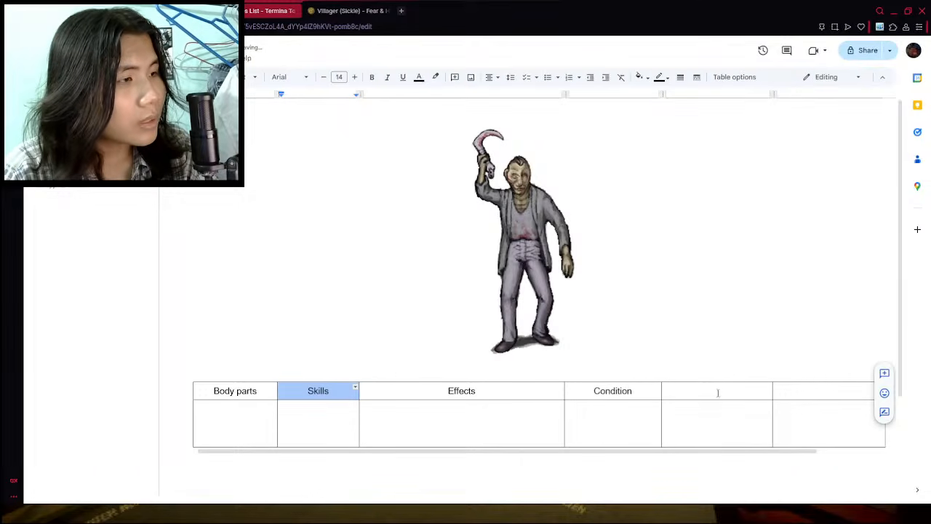
{"action": "left_click", "coordinate": [717, 391]}
{"action": "left_click", "coordinate": [613, 422]}
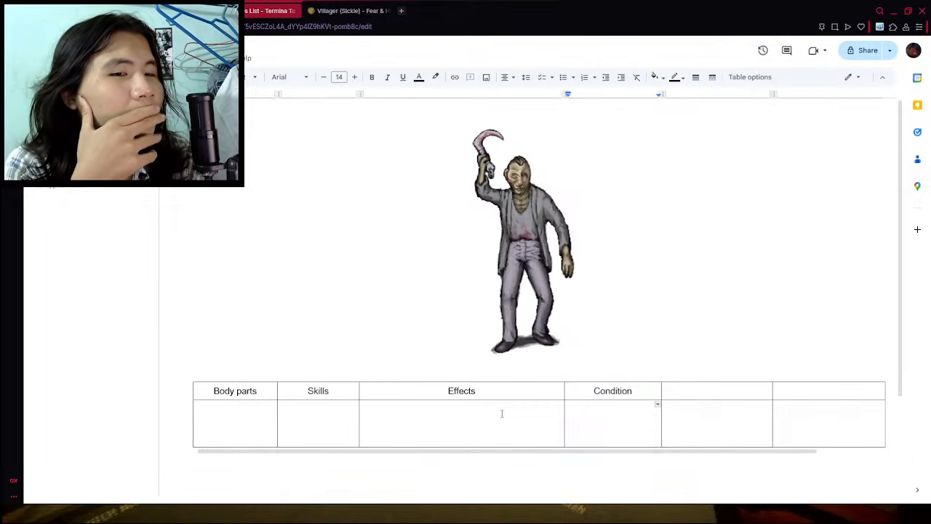
{"action": "left_click", "coordinate": [613, 409]}
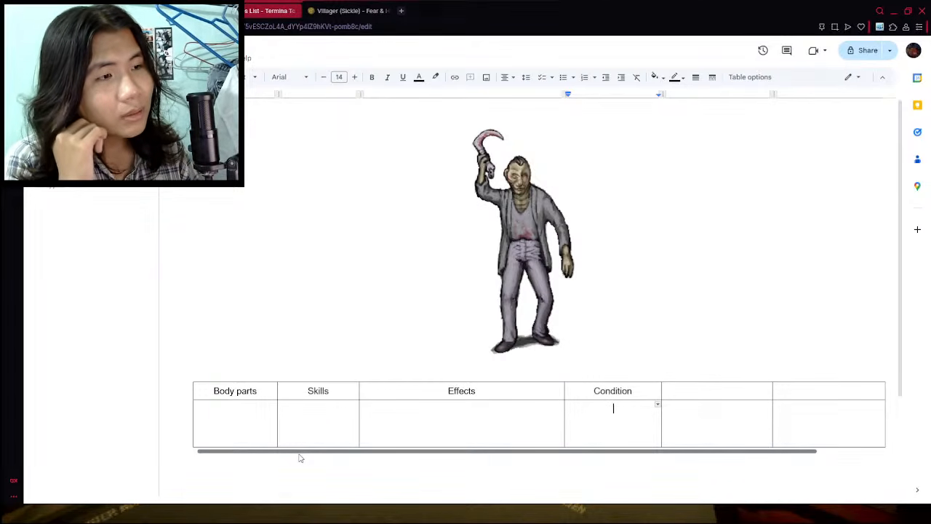
- Move the empty fifth column between Body parts and Skills and label its header Damage Threshold
{"action": "left_click", "coordinate": [722, 391]}
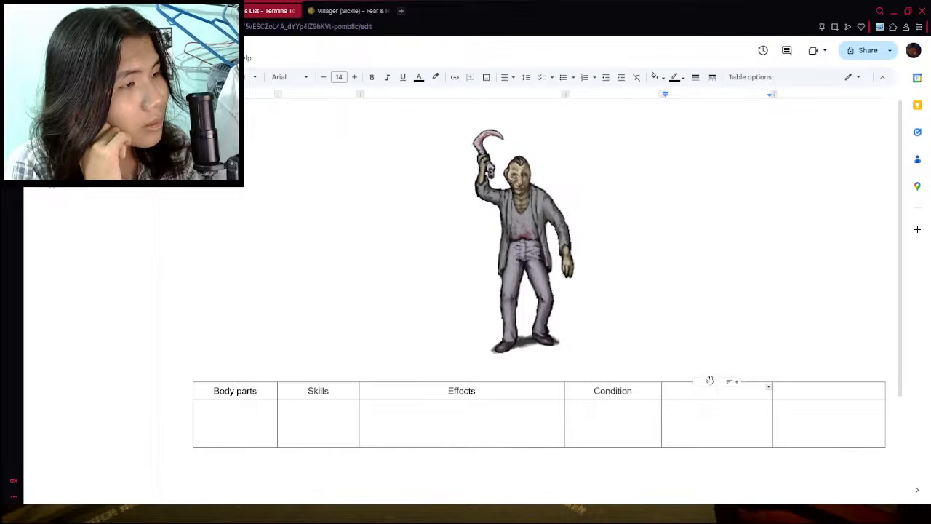
{"action": "left_click_drag", "start_coordinate": [709, 380], "coordinate": [320, 392]}
{"action": "left_click_drag", "start_coordinate": [405, 381], "coordinate": [300, 384]}
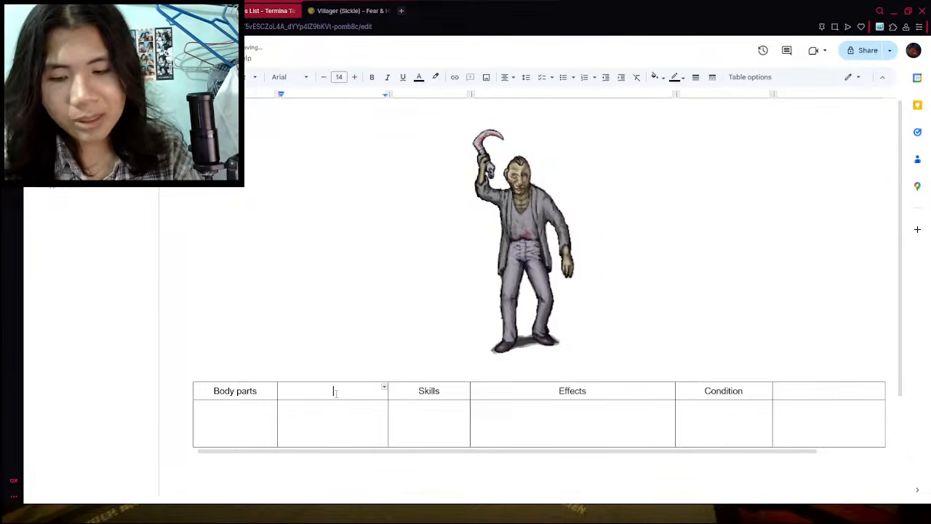
{"action": "type", "text": "Damage Threshold"}
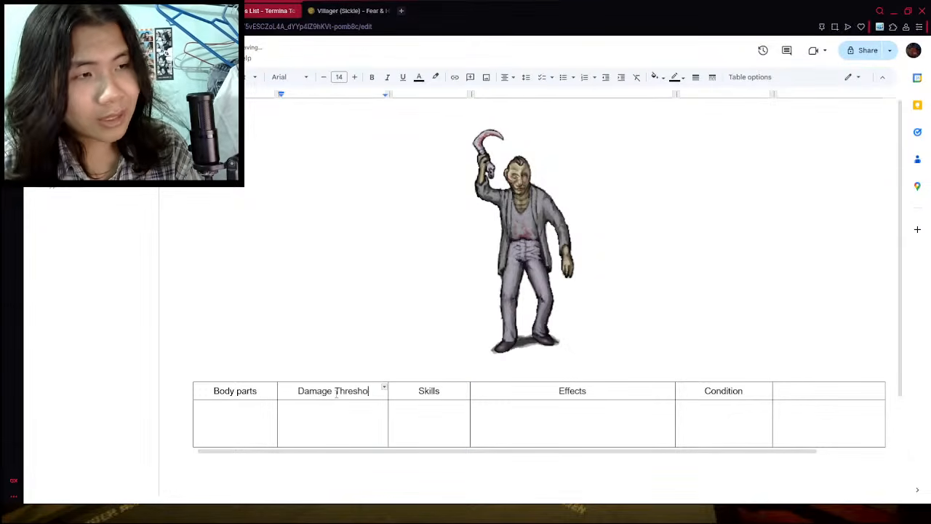
- Enter Left arm with a damage threshold of 15 in the second row and shorten that row by about a third
{"action": "left_click", "coordinate": [251, 422]}
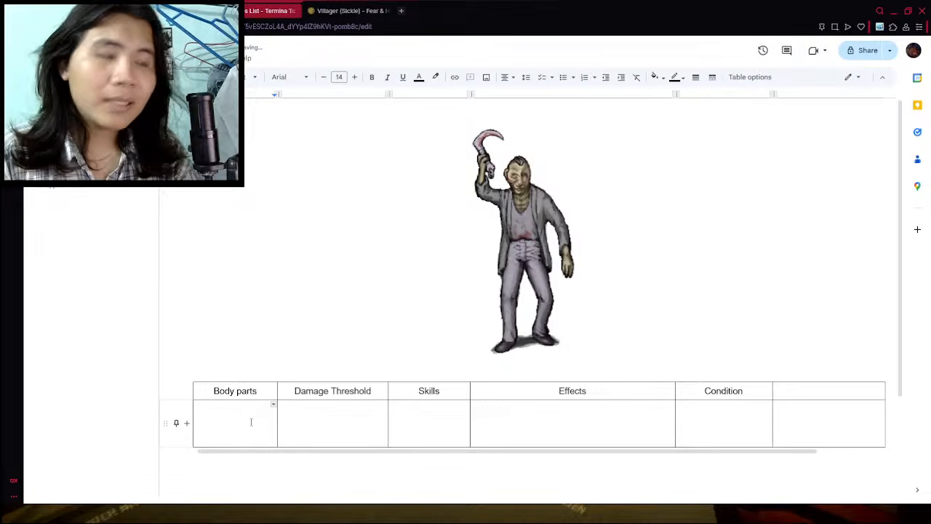
{"action": "type", "text": "Left arm"}
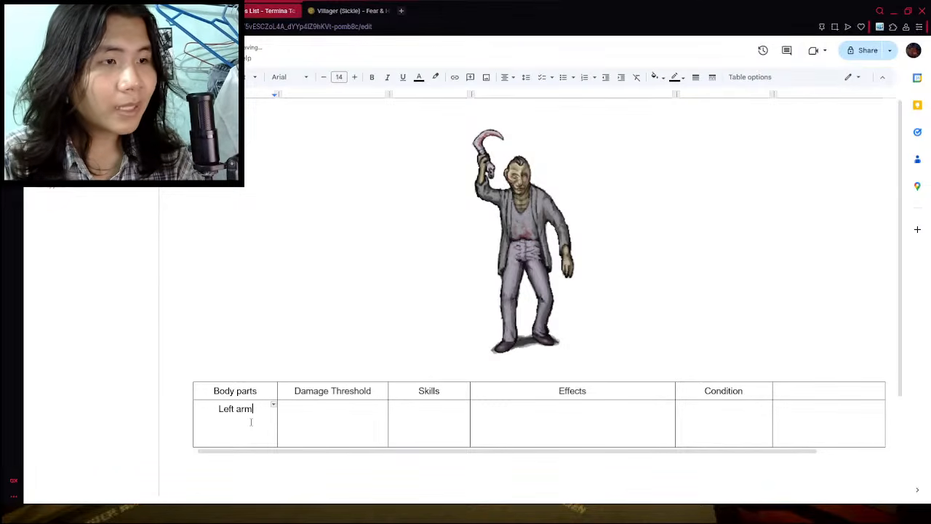
{"action": "double_click", "coordinate": [359, 410]}
{"action": "left_click", "coordinate": [359, 410]}
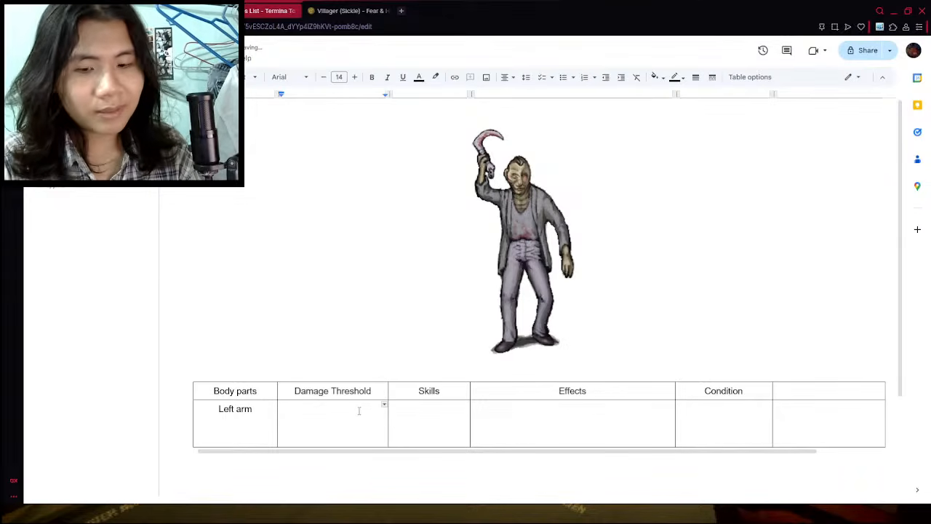
{"action": "type", "text": "15"}
{"action": "left_click", "coordinate": [442, 407]}
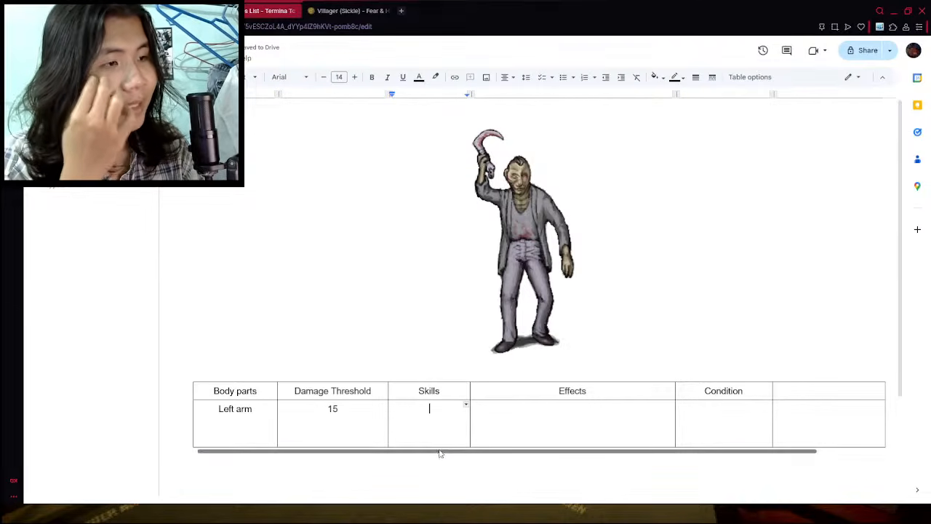
{"action": "left_click_drag", "start_coordinate": [438, 445], "coordinate": [466, 428]}
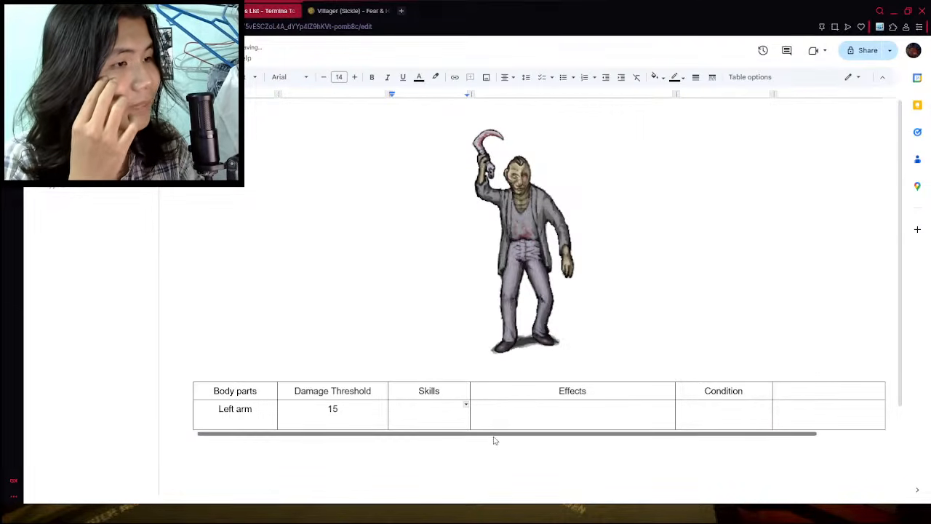
- Extend the Condition header to "Condition To use" and delete the empty last column
{"action": "left_click", "coordinate": [754, 387]}
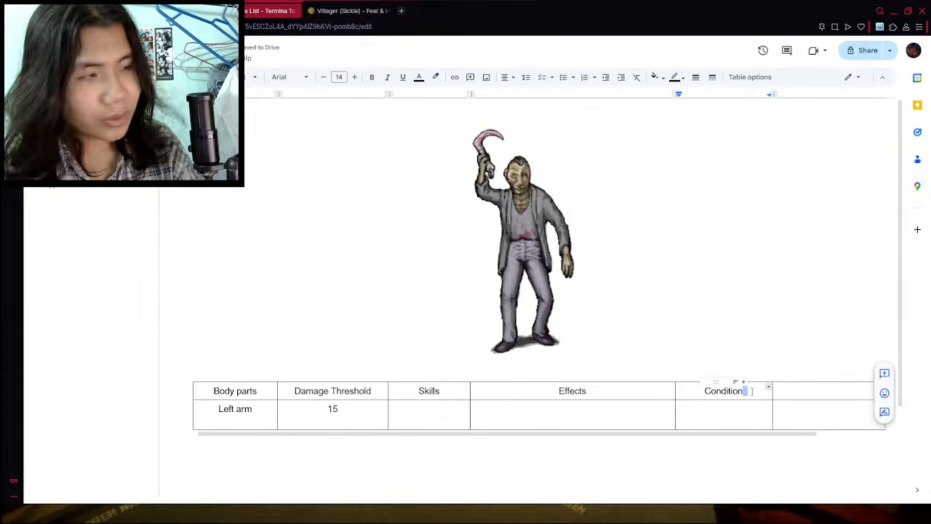
{"action": "type", "text": "To use"}
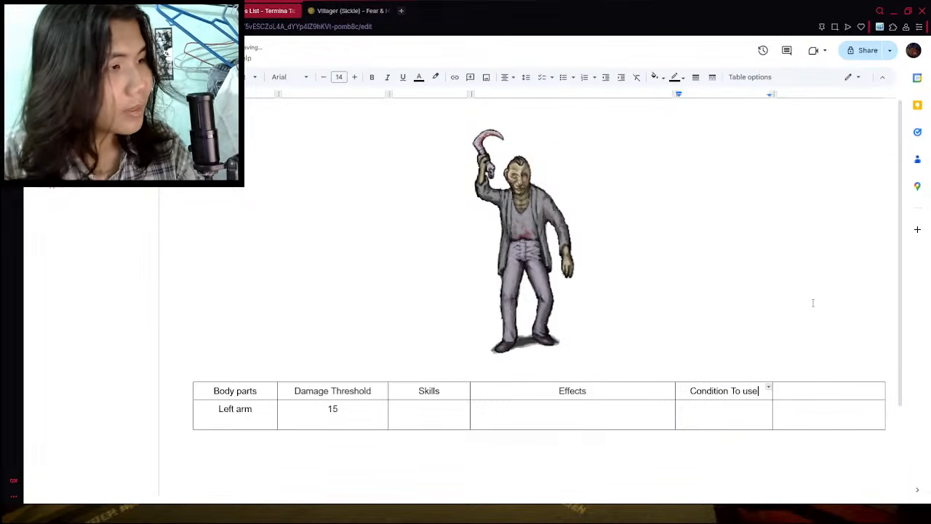
{"action": "right_click", "coordinate": [805, 393]}
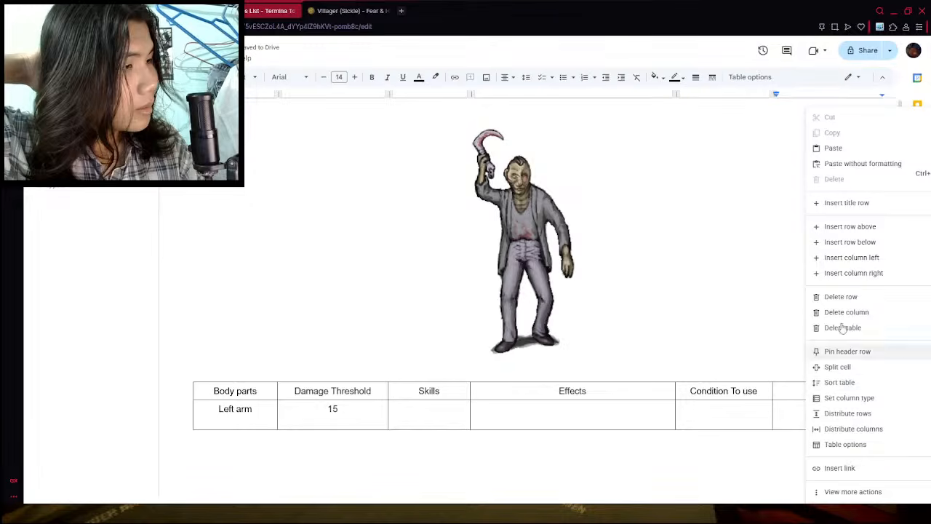
{"action": "left_click", "coordinate": [845, 312]}
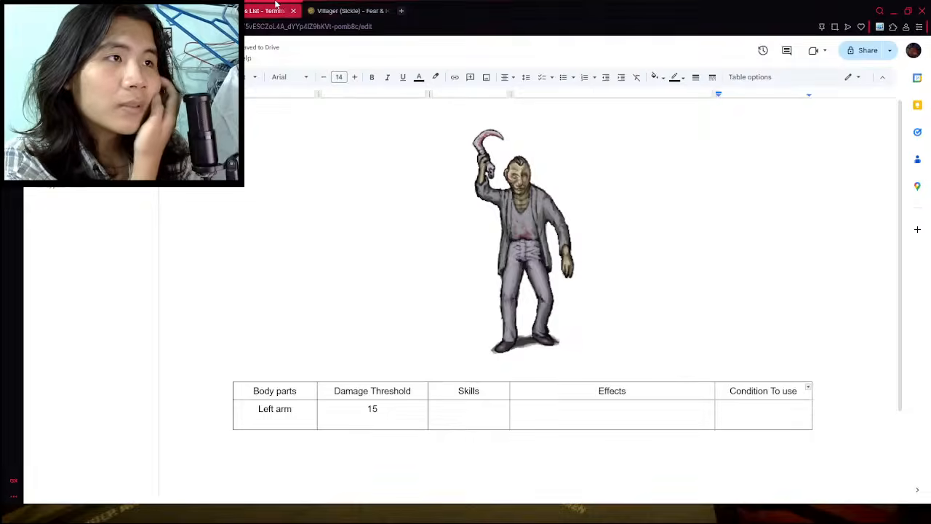
- Check the wiki's skills table and change the second row's body part to Right arm
{"action": "left_click", "coordinate": [349, 10]}
{"action": "left_click", "coordinate": [285, 15]}
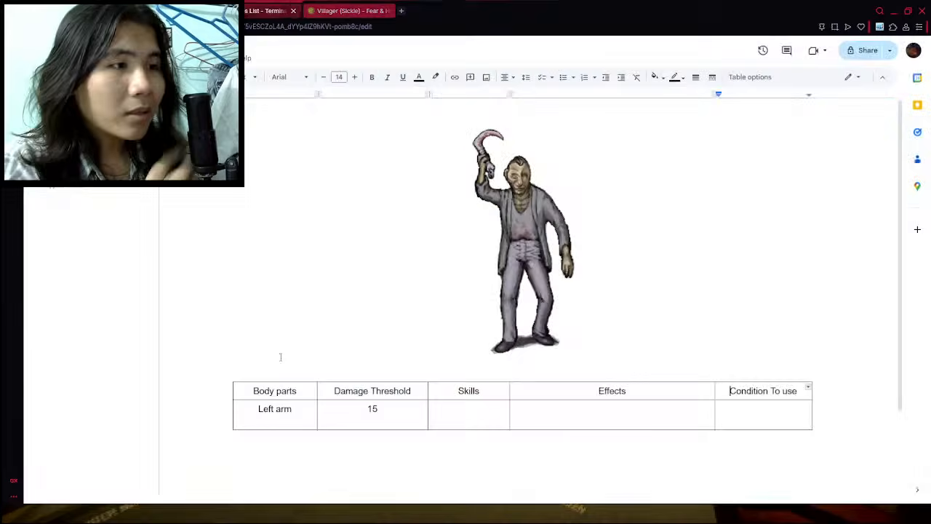
{"action": "double_click", "coordinate": [264, 408]}
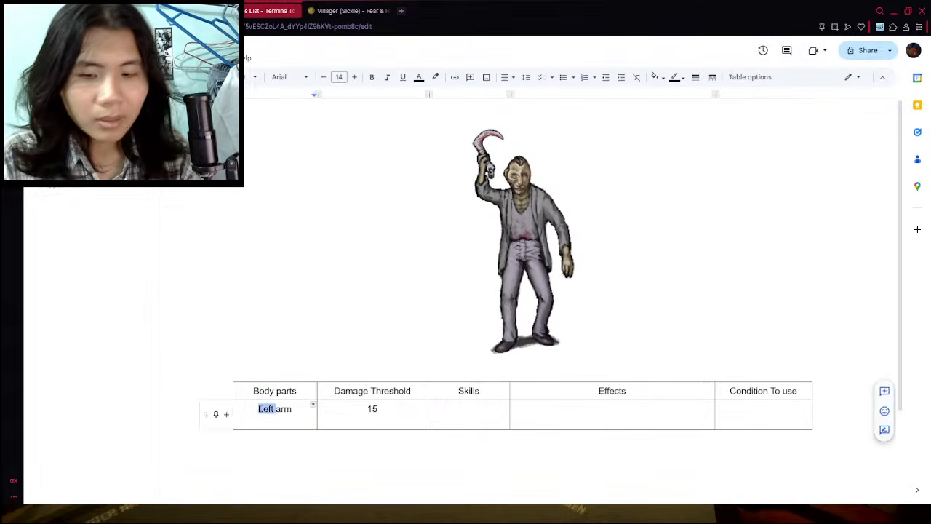
{"action": "type", "text": "Right"}
- Enter Sickle Attack as the right arm's skill
{"action": "double_click", "coordinate": [492, 413]}
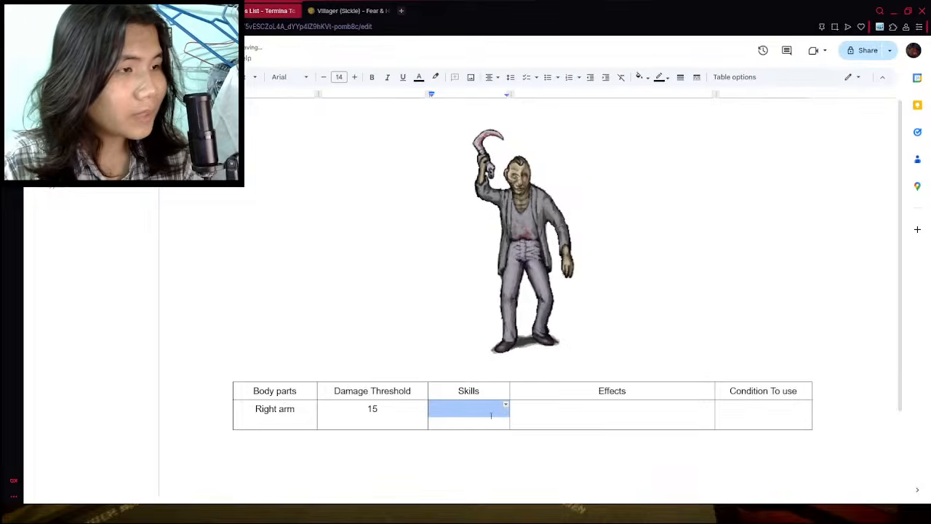
{"action": "left_click", "coordinate": [489, 417]}
{"action": "type", "text": "Sickl"}
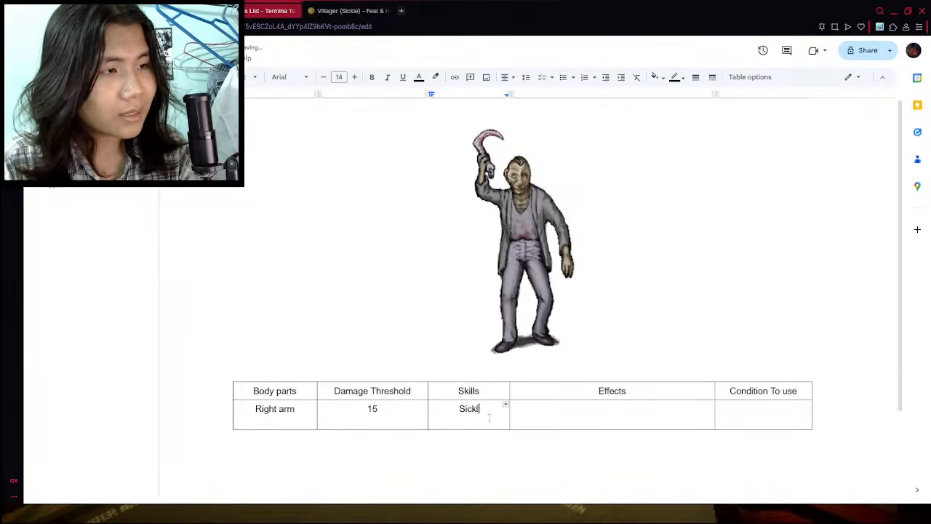
{"action": "type", "text": "e Attack"}
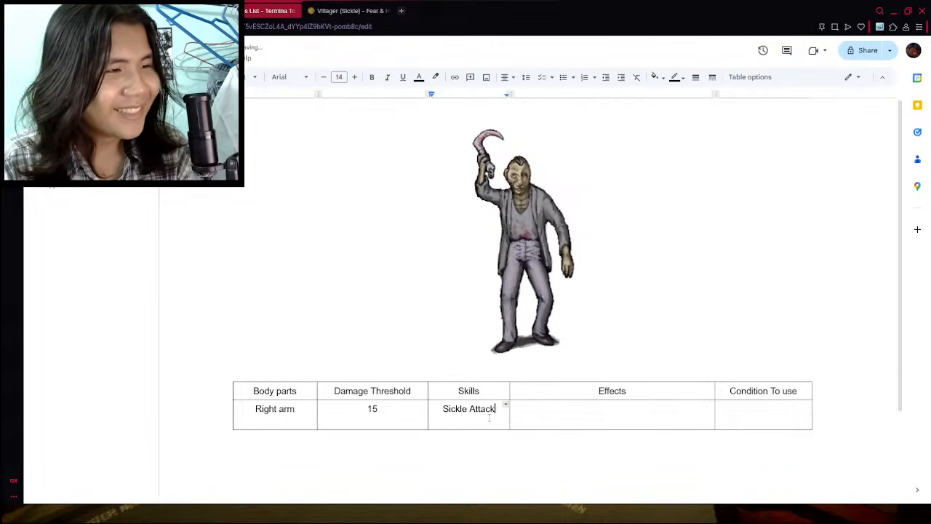
- Enter "Roll their Fight Dice once and adds any modifier to deal damage" as Sickle Attack's effect
{"action": "left_click", "coordinate": [560, 410]}
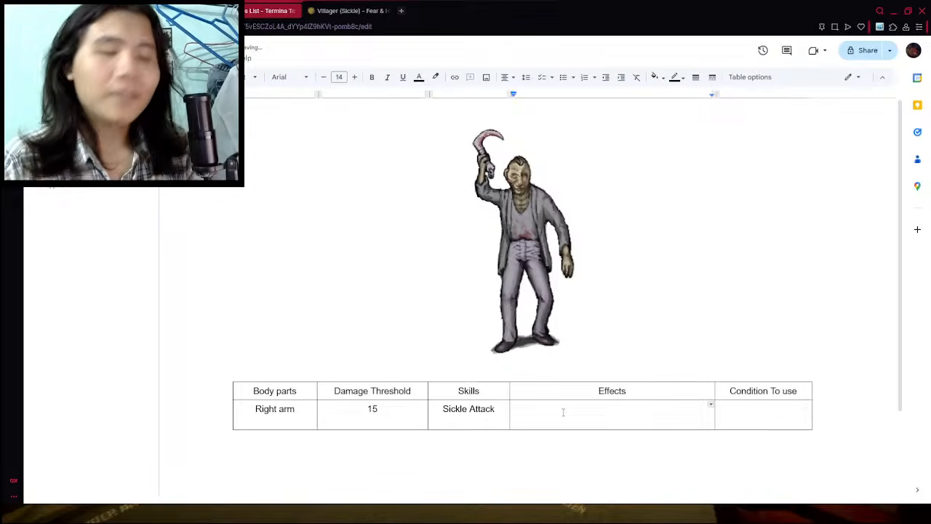
{"action": "type", "text": "Ro"}
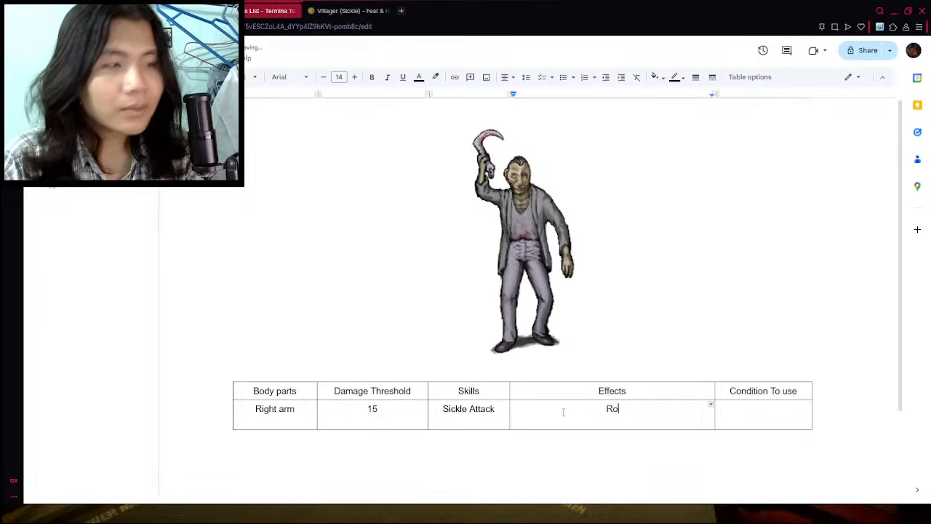
{"action": "type", "text": "ll th"}
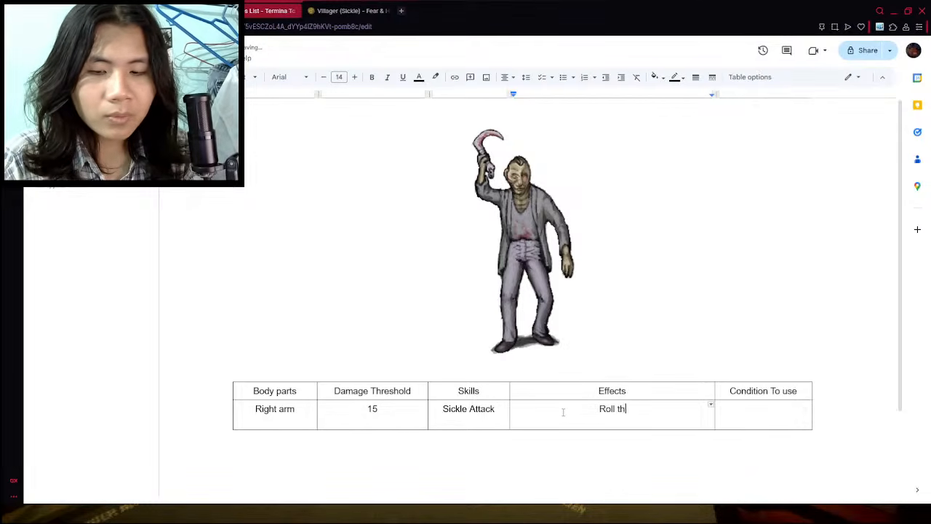
{"action": "type", "text": "e Fight Dice once,"}
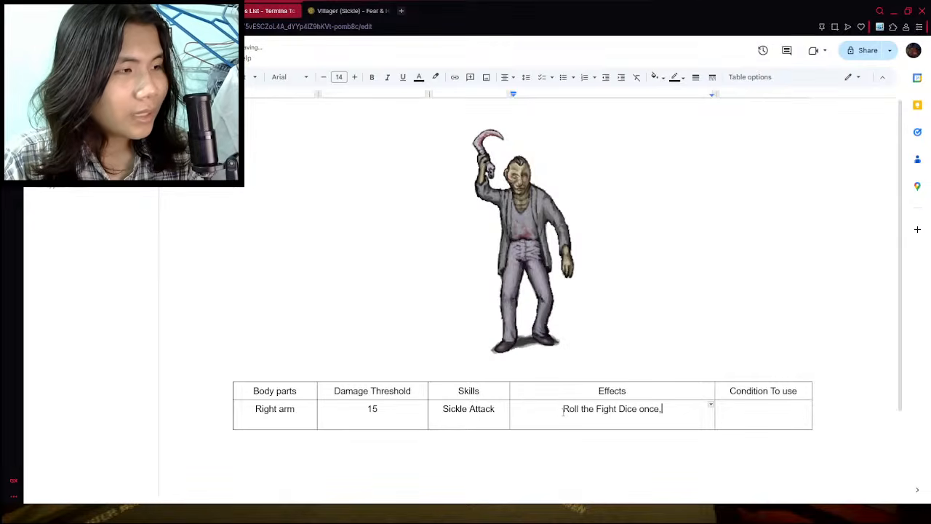
{"action": "key", "text": "BackSpace"}
{"action": "type", "text": "and attack a"}
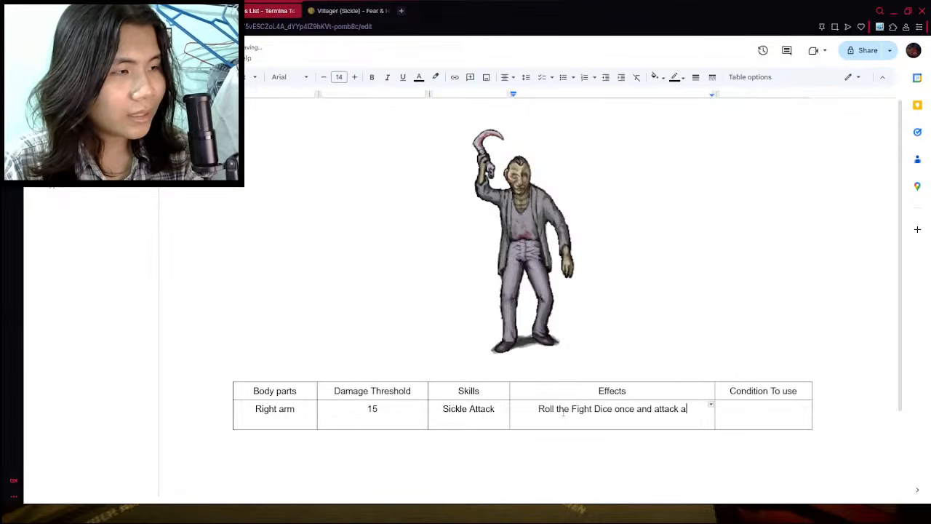
{"action": "type", "text": " Contestnat"}
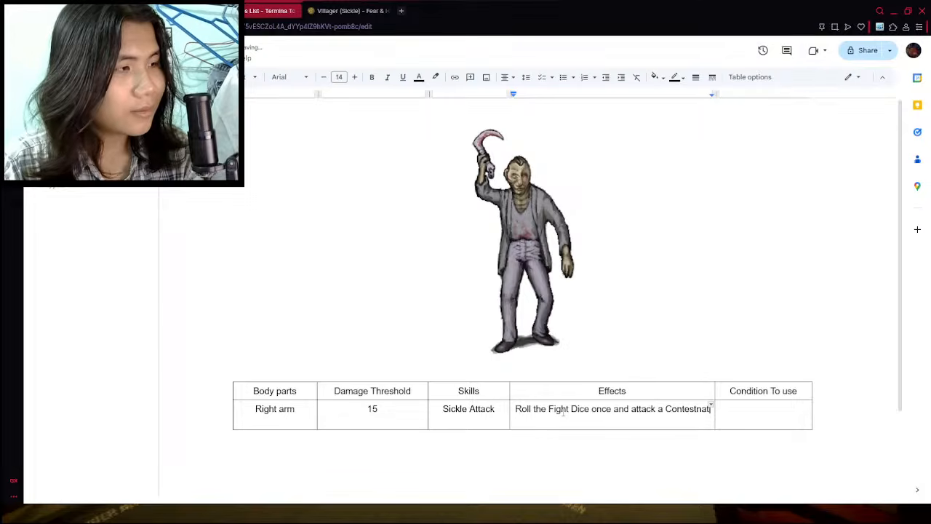
{"action": "key", "text": "BackSpace"}
{"action": "key", "text": "BackSpace"}
{"action": "key", "text": "BackSpace"}
{"action": "key", "text": "BackSpace"}
{"action": "key", "text": "BackSpace"}
{"action": "key", "text": "BackSpace"}
{"action": "key", "text": "BackSpace"}
{"action": "key", "text": "BackSpace"}
{"action": "key", "text": "BackSpace"}
{"action": "key", "text": "BackSpace"}
{"action": "key", "text": "BackSpace"}
{"action": "key", "text": "BackSpace"}
{"action": "key", "text": "BackSpace"}
{"action": "key", "text": "BackSpace"}
{"action": "key", "text": "BackSpace"}
{"action": "key", "text": "BackSpace"}
{"action": "key", "text": "BackSpace"}
{"action": "key", "text": "BackSpace"}
{"action": "key", "text": "BackSpace"}
{"action": "key", "text": "BackSpace"}
{"action": "key", "text": "BackSpace"}
{"action": "key", "text": "BackSpace"}
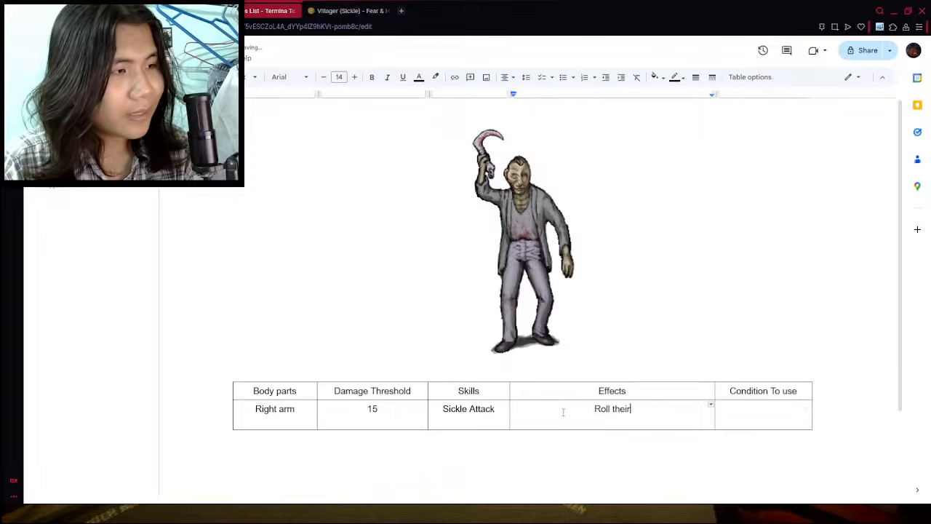
{"action": "type", "text": "e o"}
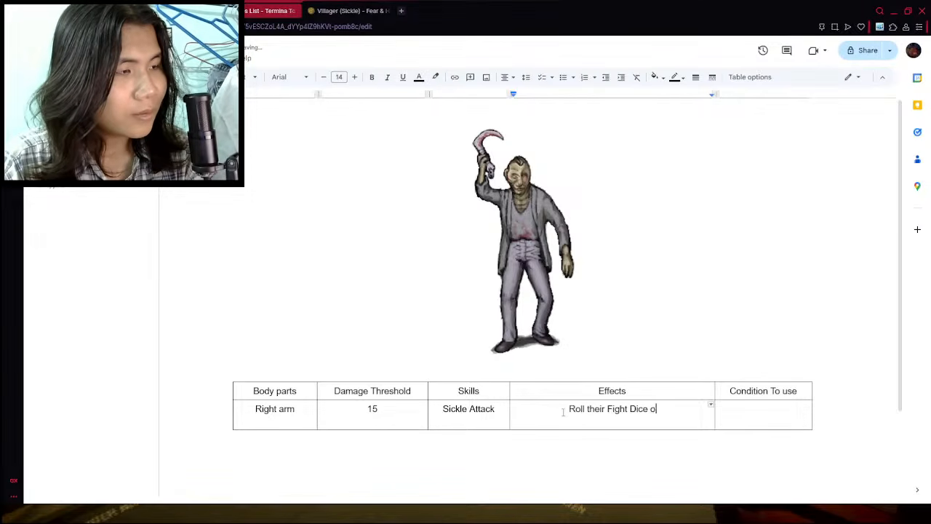
{"action": "type", "text": "nce and adds any md"}
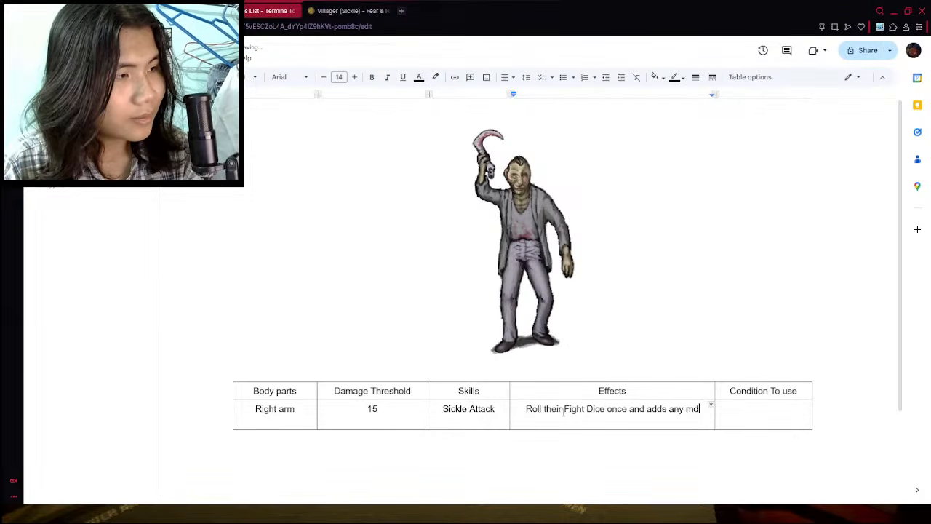
{"action": "key", "text": "BackSpace"}
{"action": "type", "text": "odi"}
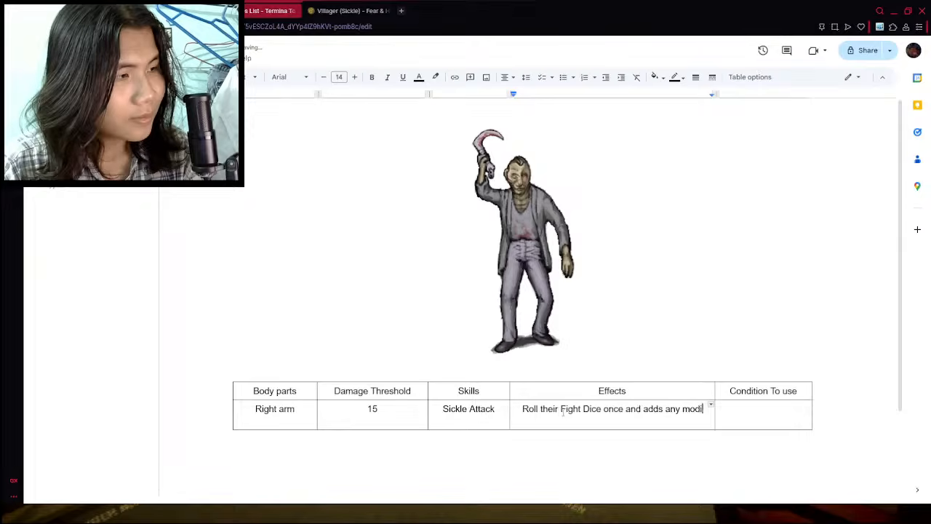
{"action": "type", "text": "fier to del"}
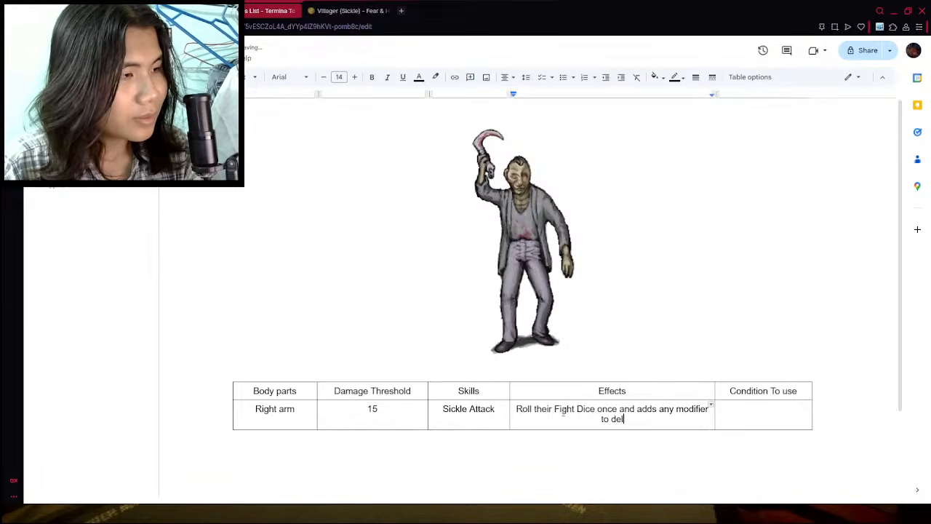
{"action": "key", "text": "BackSpace"}
{"action": "type", "text": "al damage"}
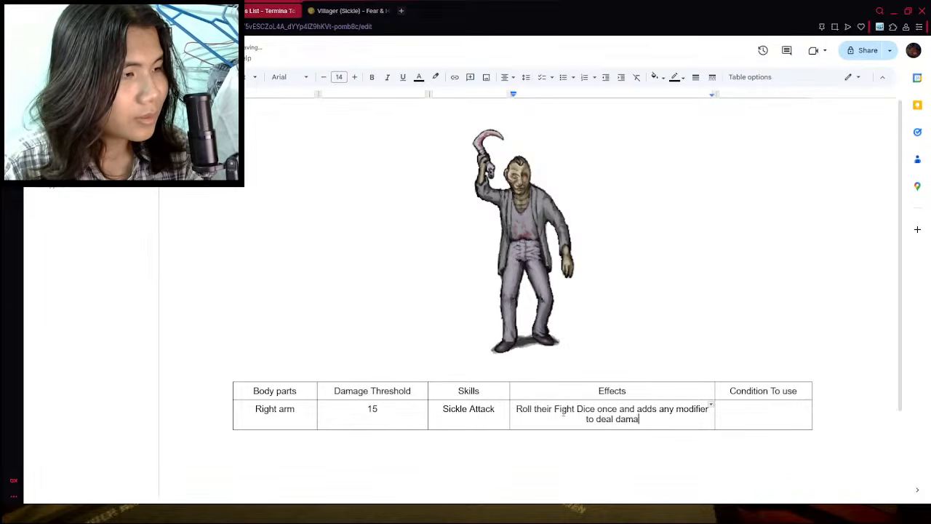
- Enter "Right arm is still intact" as Sickle Attack's condition to use
{"action": "left_click", "coordinate": [771, 416]}
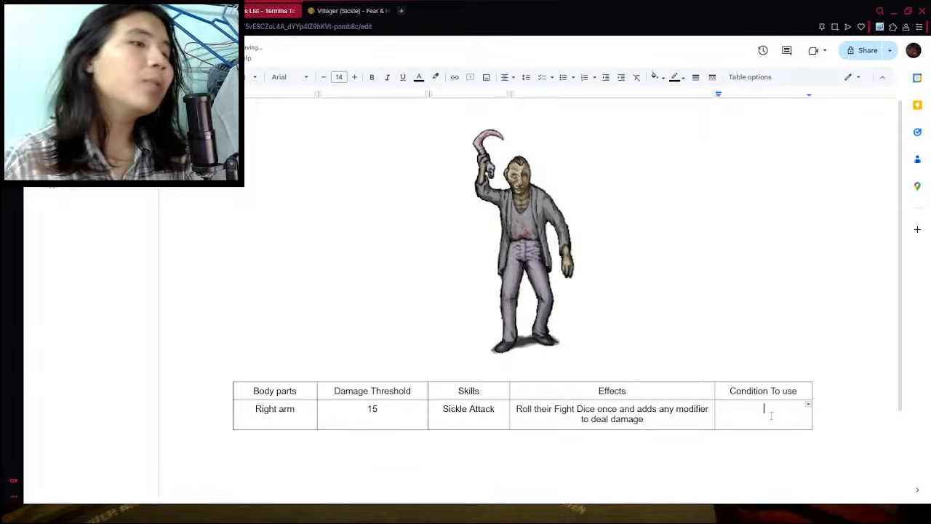
{"action": "type", "text": "r"}
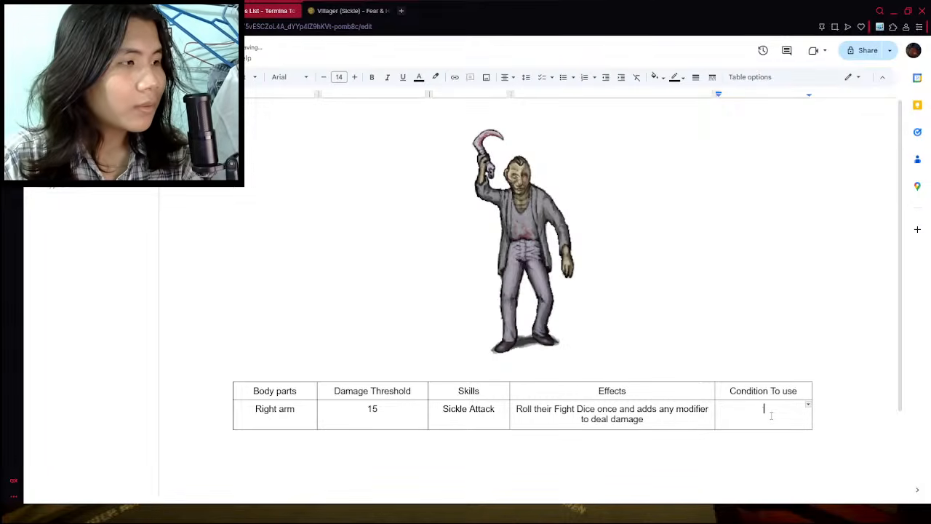
{"action": "type", "text": "Right arm is still"}
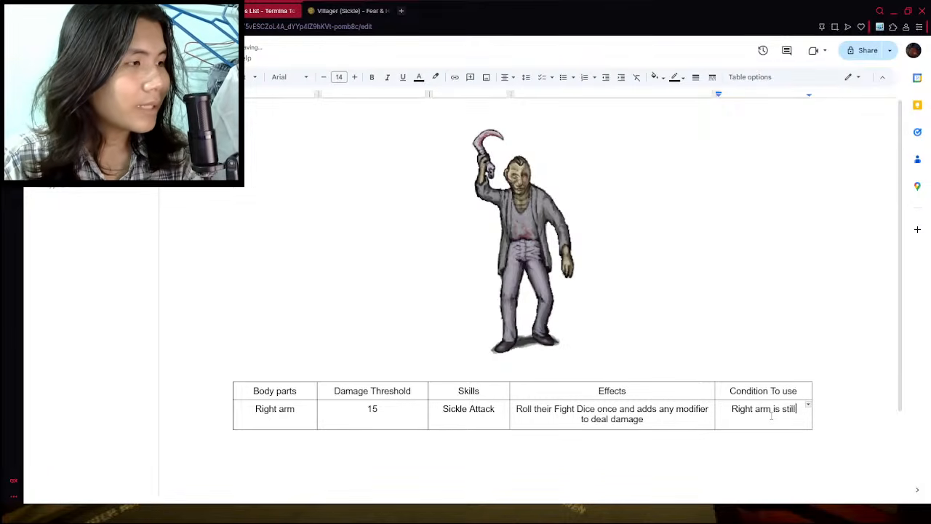
{"action": "type", "text": " intact"}
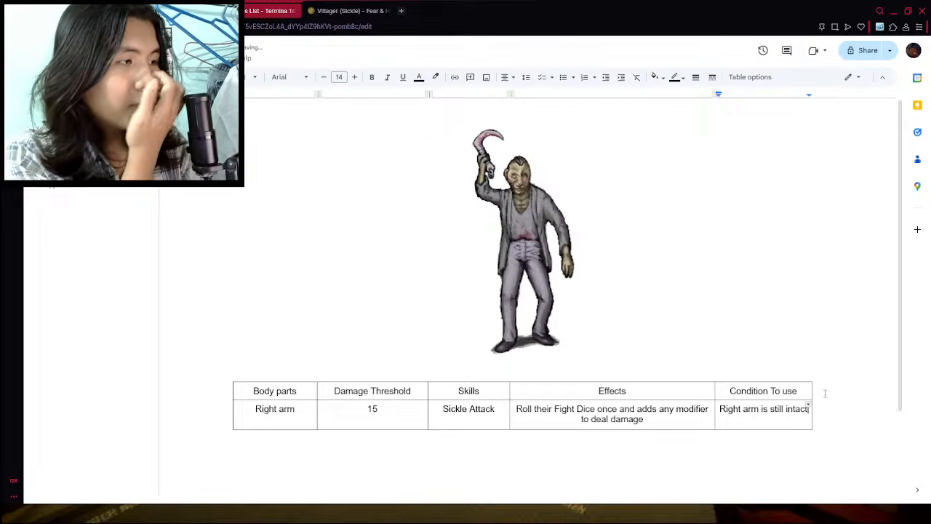
- Widen the Condition To use column by about a third, widen Effects slightly, and narrow Damage Threshold to fit its header
{"action": "left_click_drag", "start_coordinate": [811, 389], "coordinate": [842, 389]}
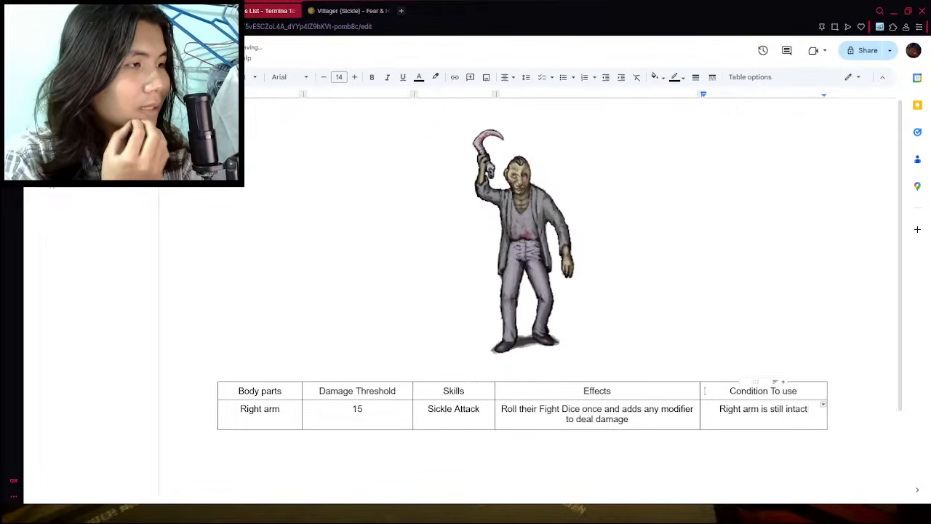
{"action": "mouse_move", "coordinate": [703, 390]}
{"action": "left_mouse_down"}
{"action": "mouse_move", "coordinate": [712, 393]}
{"action": "mouse_move", "coordinate": [700, 394]}
{"action": "left_mouse_up"}
{"action": "double_click", "coordinate": [404, 392]}
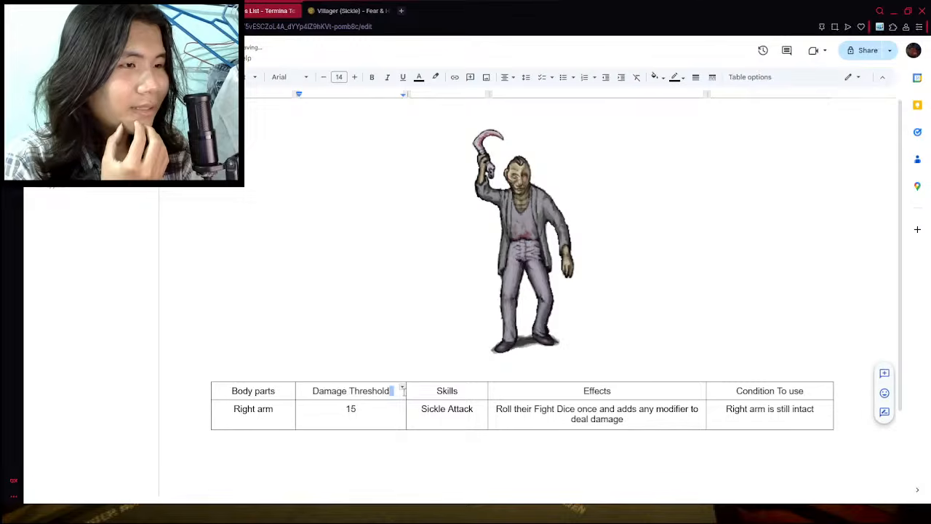
{"action": "left_click_drag", "start_coordinate": [411, 393], "coordinate": [383, 393]}
{"action": "left_click", "coordinate": [401, 409]}
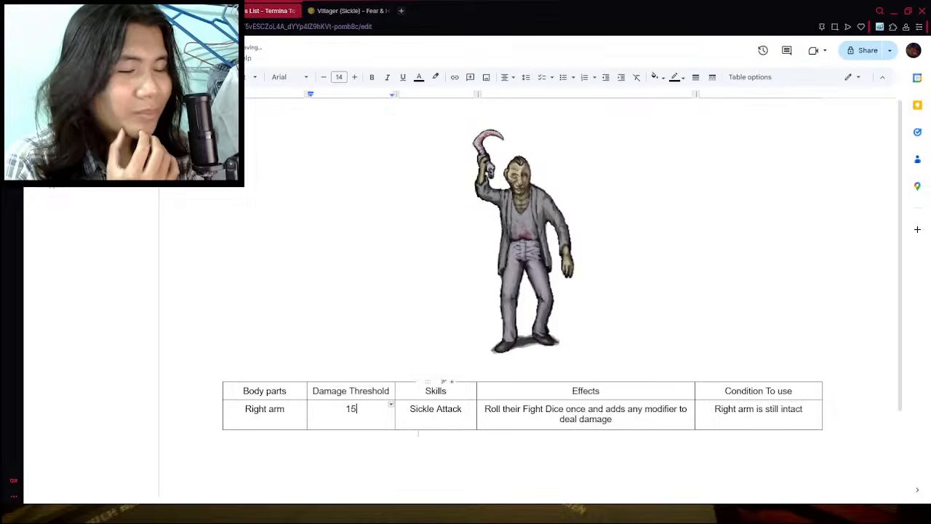
{"action": "left_click", "coordinate": [304, 393]}
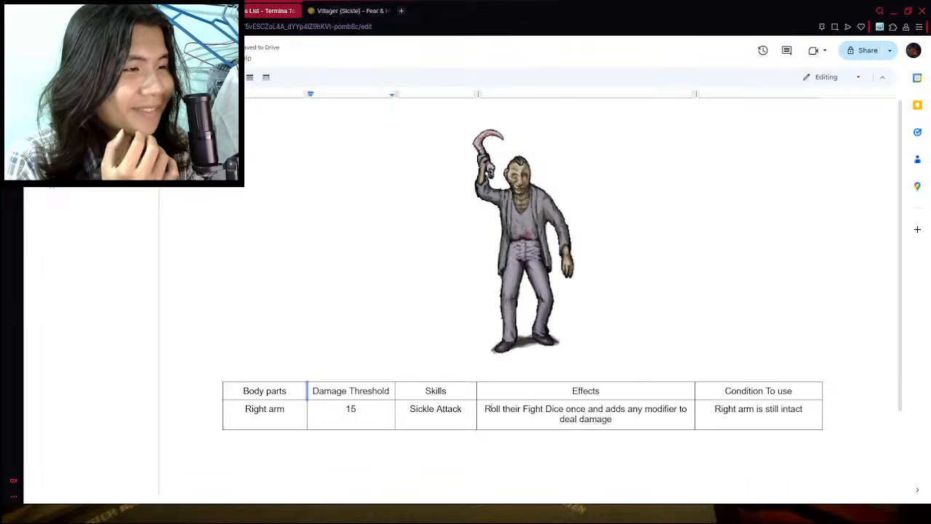
- Make the Right arm row slightly taller and insert an empty row below it
{"action": "left_click_drag", "start_coordinate": [480, 430], "coordinate": [482, 436]}
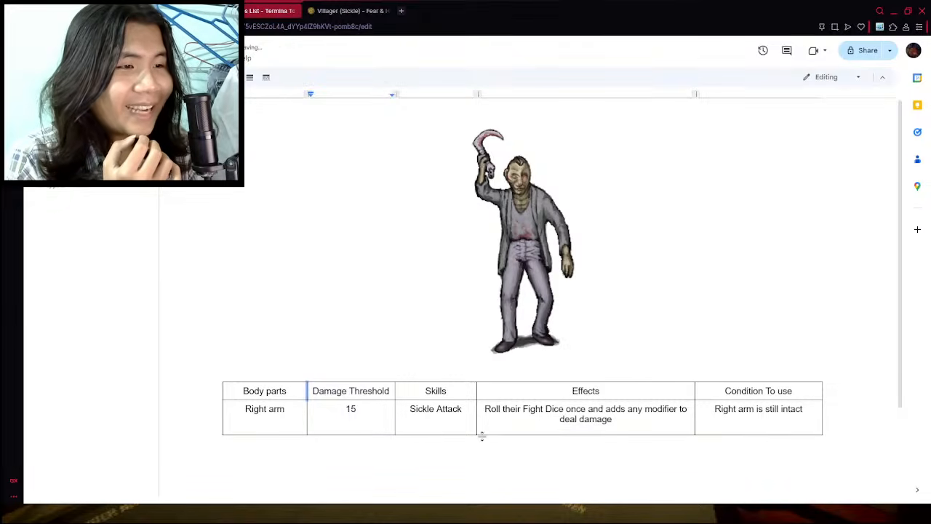
{"action": "left_click", "coordinate": [439, 426]}
{"action": "left_click", "coordinate": [484, 423]}
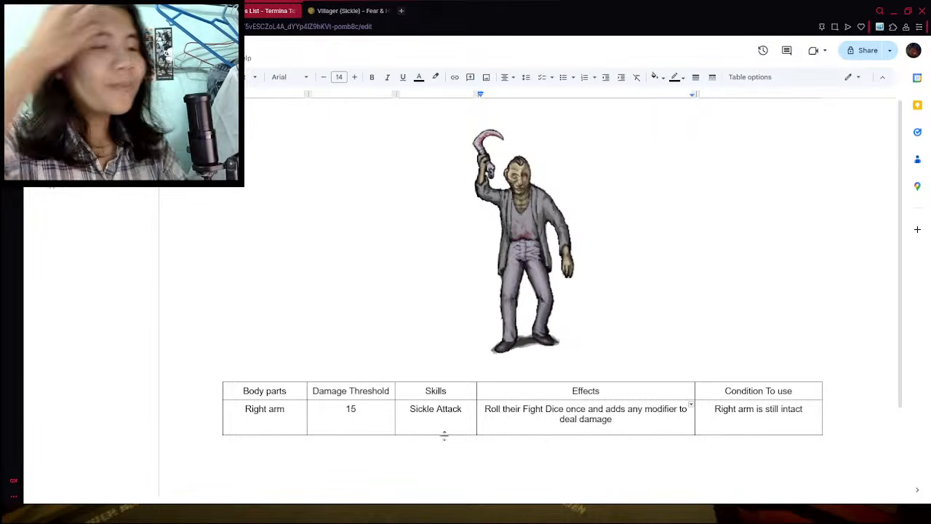
{"action": "scroll", "coordinate": [509, 445], "scroll_direction": "down", "scroll_amount": 3}
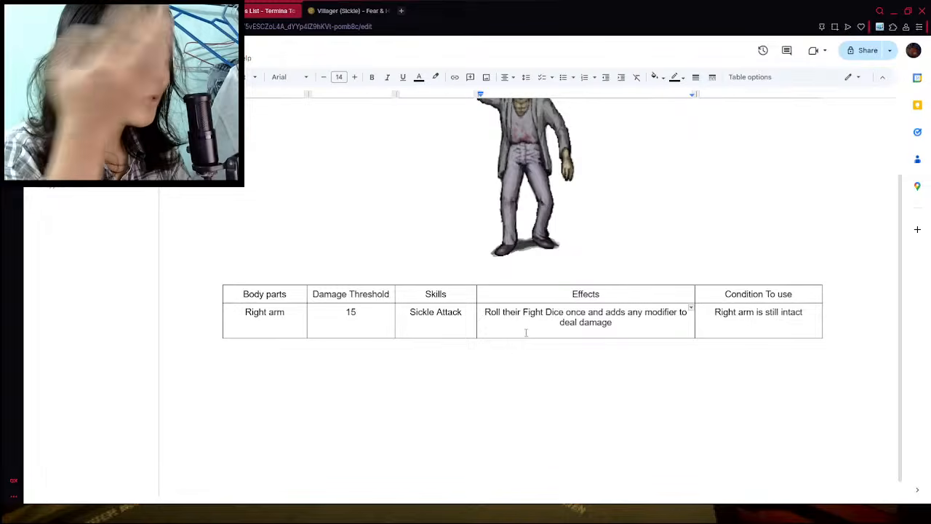
{"action": "right_click", "coordinate": [490, 320]}
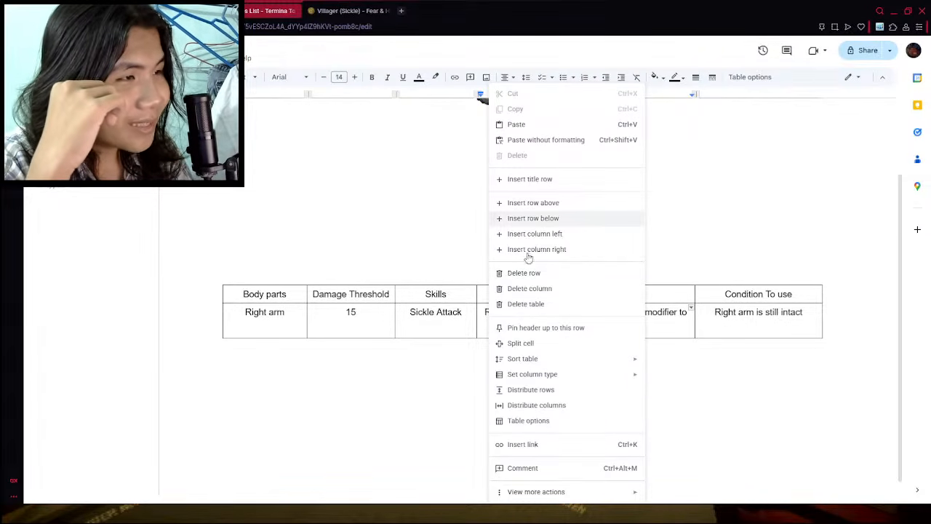
{"action": "left_click", "coordinate": [554, 216]}
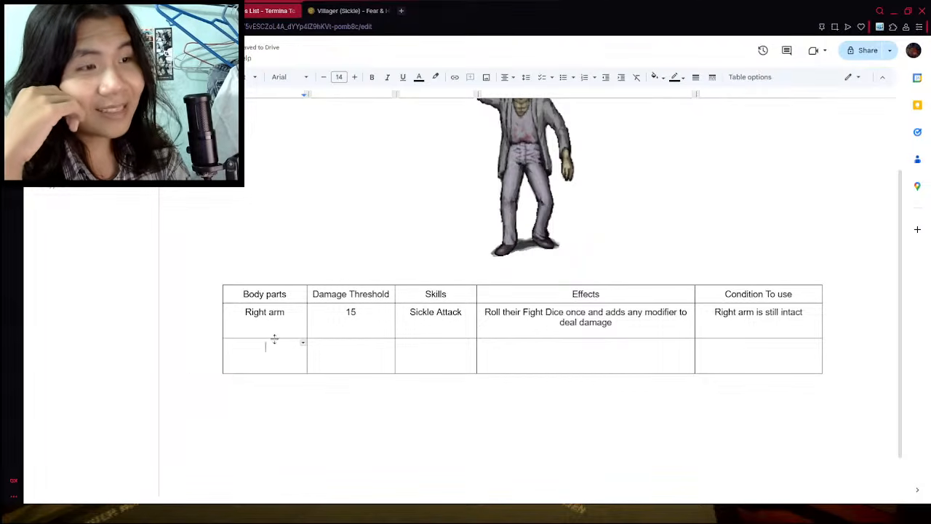
{"action": "left_click_drag", "start_coordinate": [275, 338], "coordinate": [265, 344]}
{"action": "left_click_drag", "start_coordinate": [249, 314], "coordinate": [777, 327]}
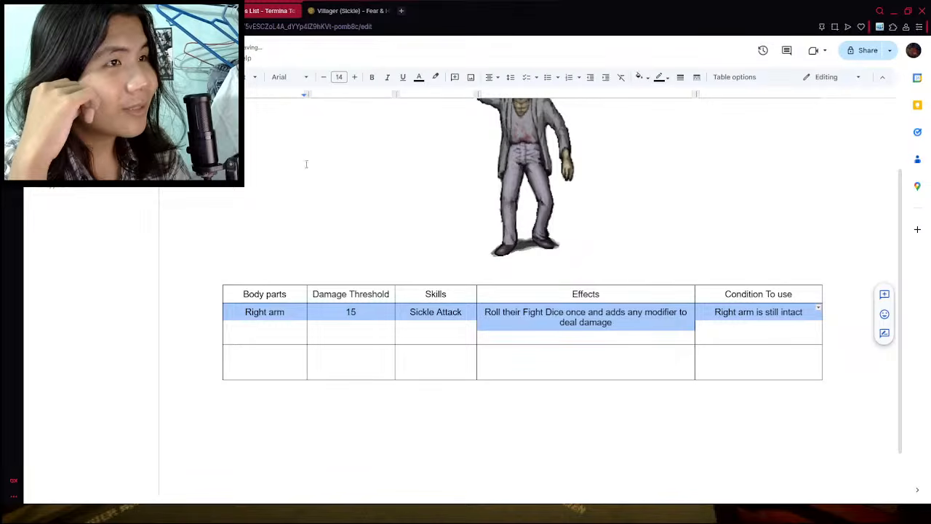
{"action": "left_click", "coordinate": [494, 77]}
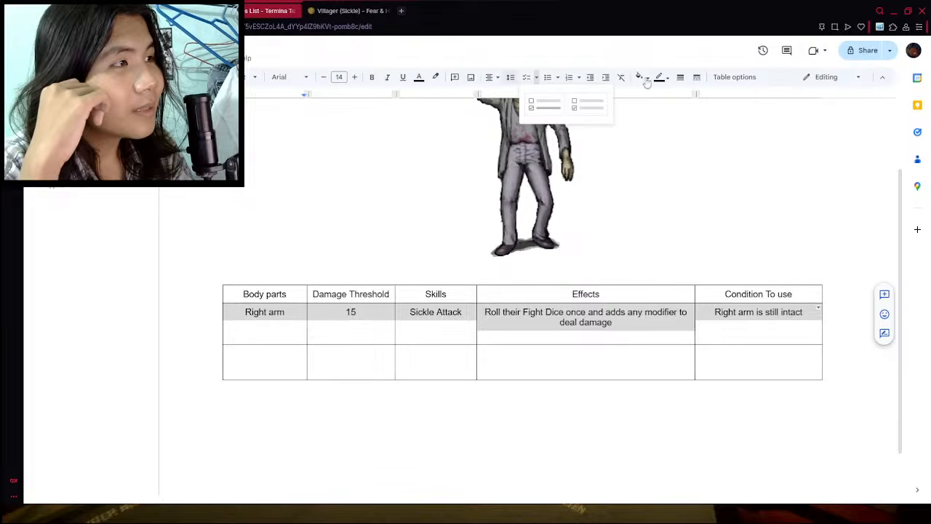
{"action": "left_click", "coordinate": [731, 77]}
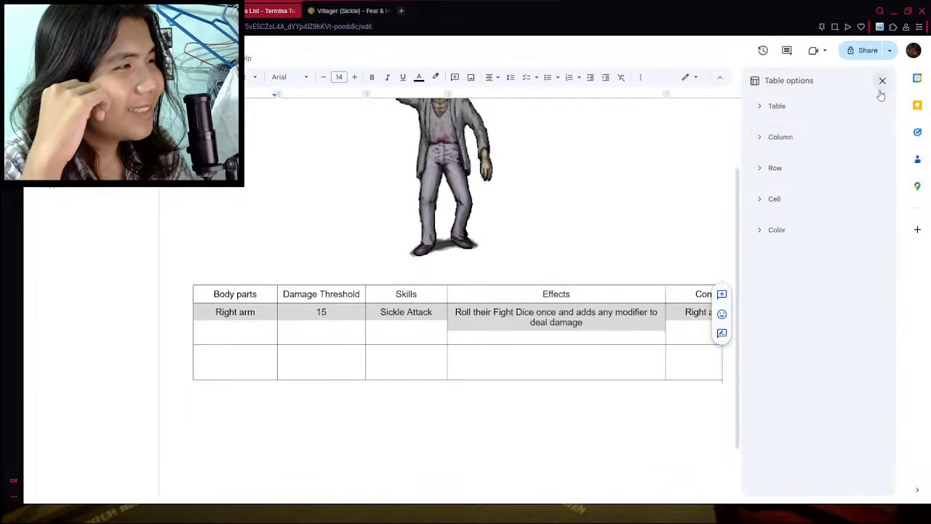
{"action": "left_click", "coordinate": [882, 80]}
{"action": "left_click", "coordinate": [264, 350]}
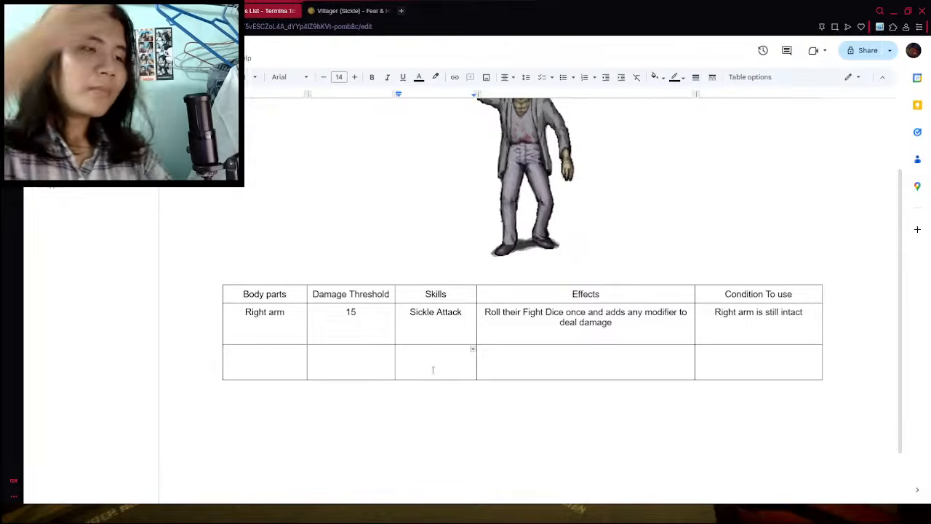
- Reduce the height of the Right arm row slightly and leave the table
{"action": "left_click_drag", "start_coordinate": [430, 345], "coordinate": [435, 336]}
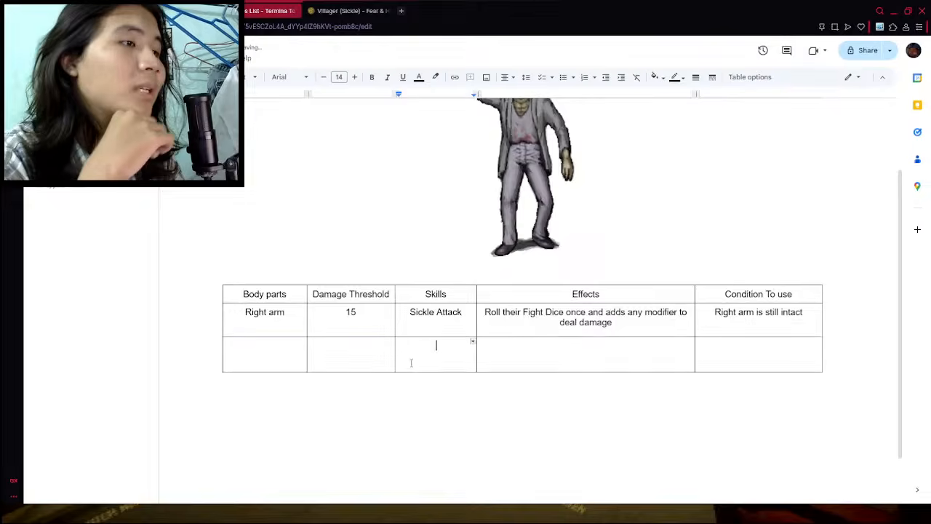
{"action": "scroll", "coordinate": [410, 362], "scroll_direction": "up", "scroll_amount": 1}
{"action": "left_click", "coordinate": [325, 441]}
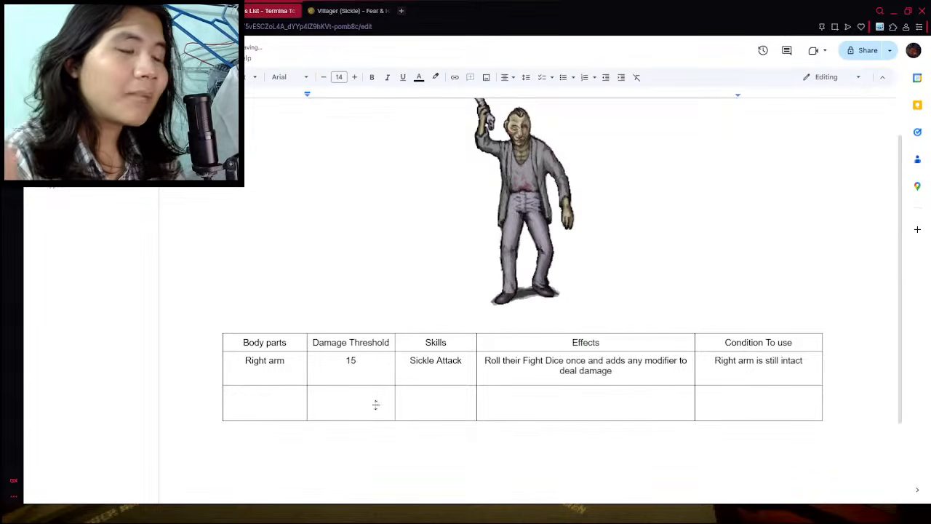
{"action": "scroll", "coordinate": [378, 399], "scroll_direction": "up", "scroll_amount": 1}
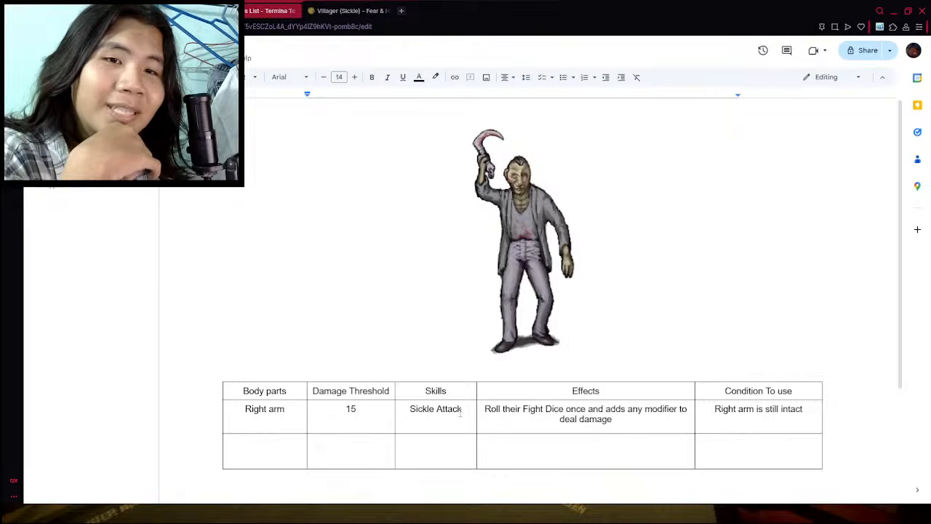
{"action": "scroll", "coordinate": [521, 376], "scroll_direction": "down", "scroll_amount": 2}
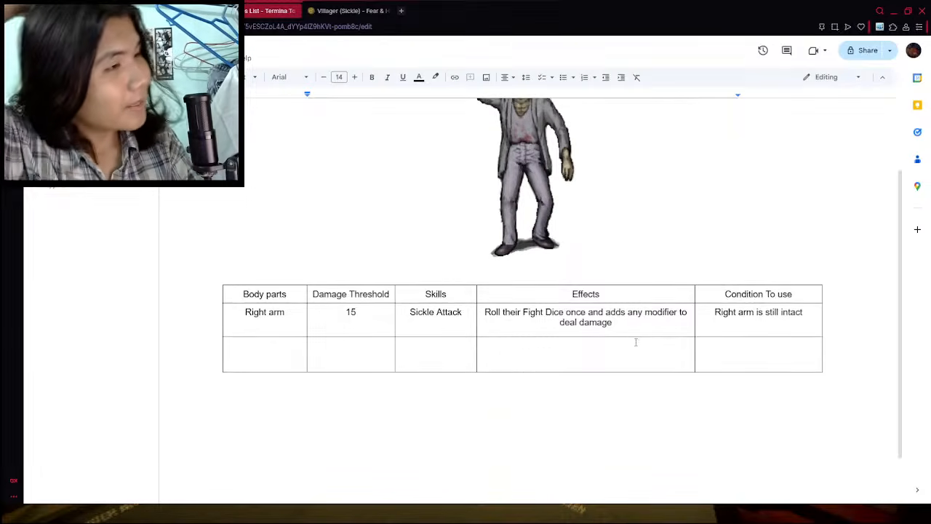
{"action": "scroll", "coordinate": [521, 424], "scroll_direction": "up", "scroll_amount": 1}
{"action": "double_click", "coordinate": [450, 405]}
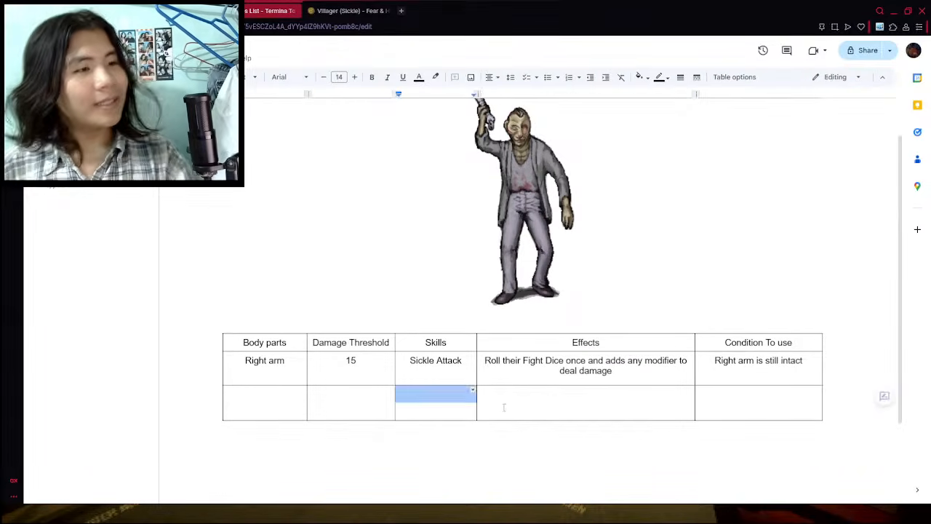
{"action": "left_click", "coordinate": [504, 407]}
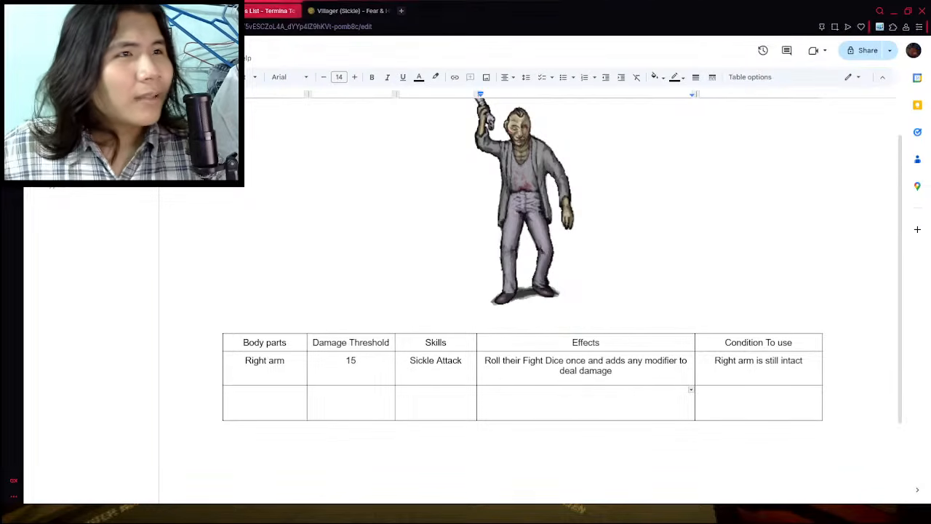
- Check the stat descriptions in the rules document and the wiki's Villager (Sickle) skills table, and return to the third row's damage threshold
{"action": "left_click", "coordinate": [182, 11]}
{"action": "scroll", "coordinate": [423, 309], "scroll_direction": "down", "scroll_amount": 5}
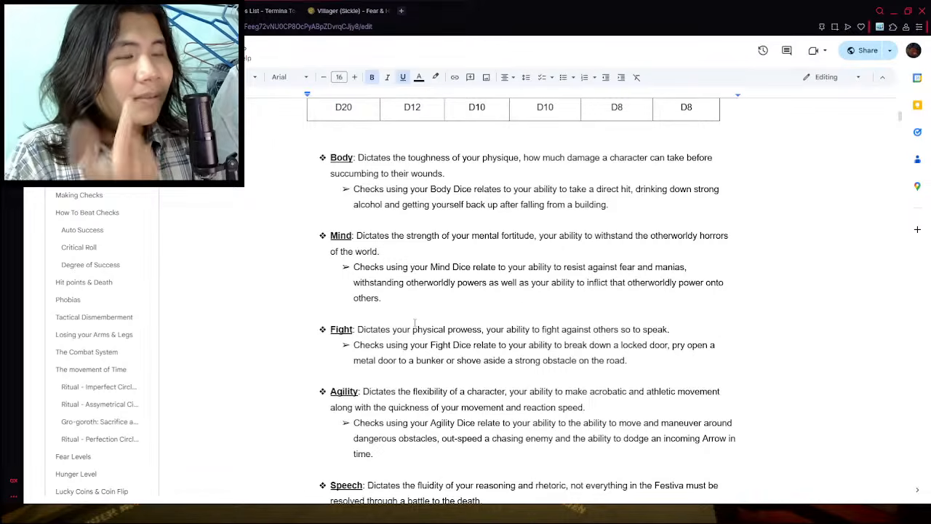
{"action": "scroll", "coordinate": [414, 322], "scroll_direction": "down", "scroll_amount": 1}
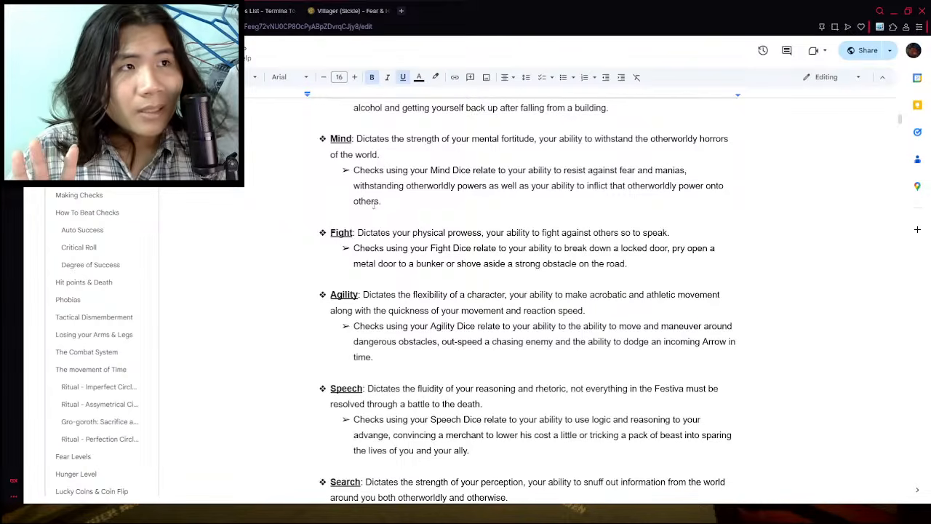
{"action": "left_click", "coordinate": [308, 8]}
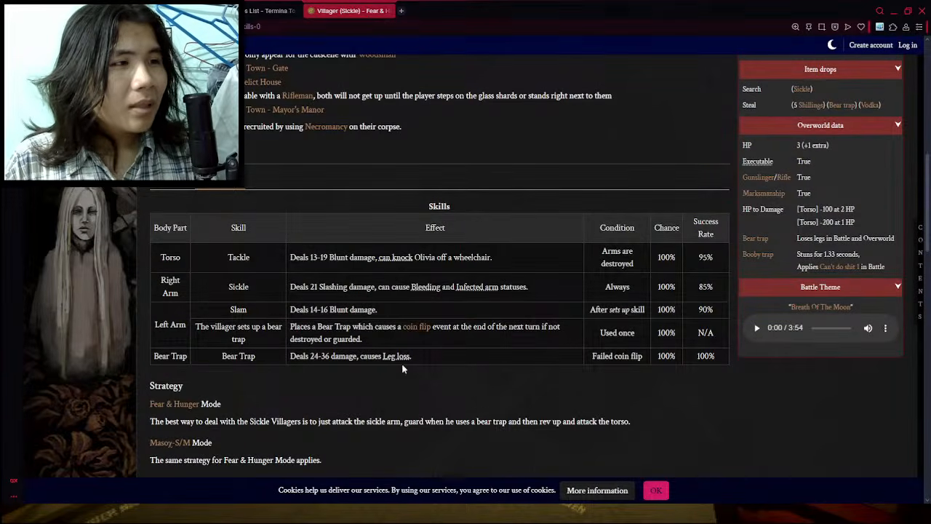
{"action": "left_click", "coordinate": [271, 11]}
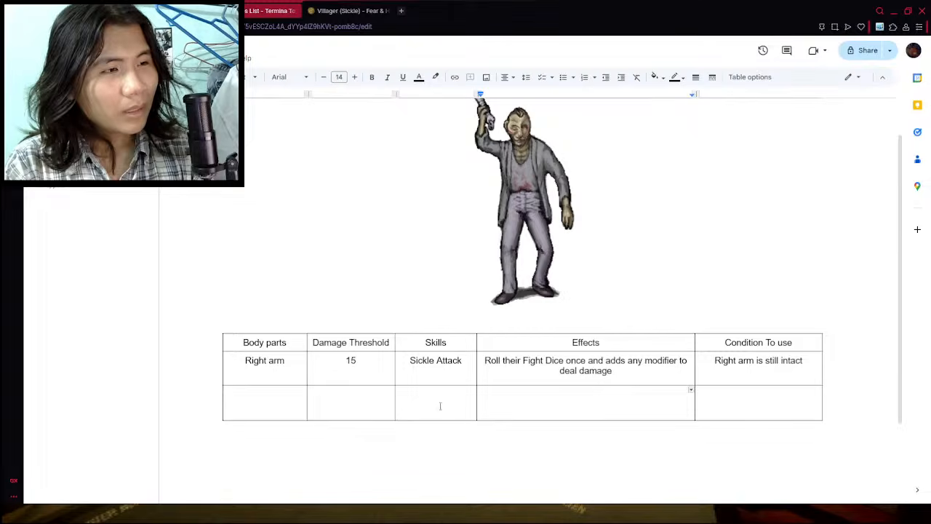
{"action": "left_click", "coordinate": [351, 404]}
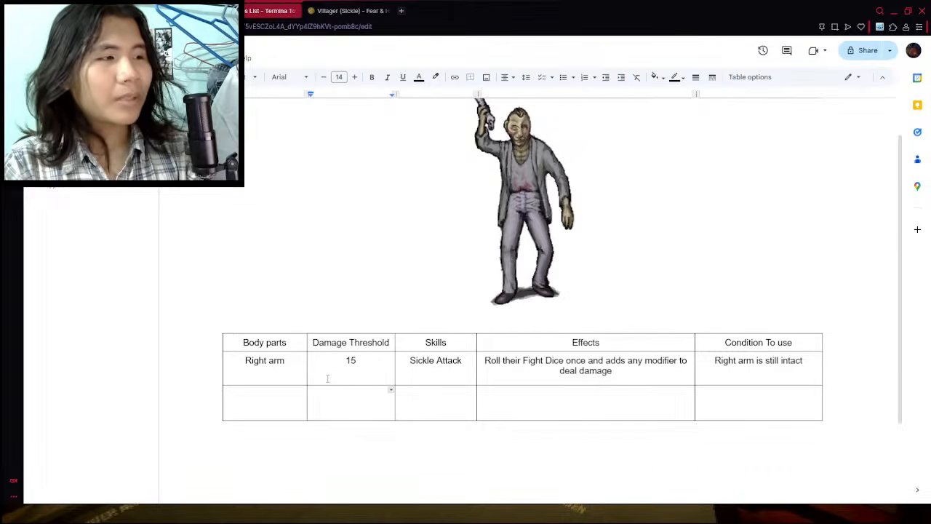